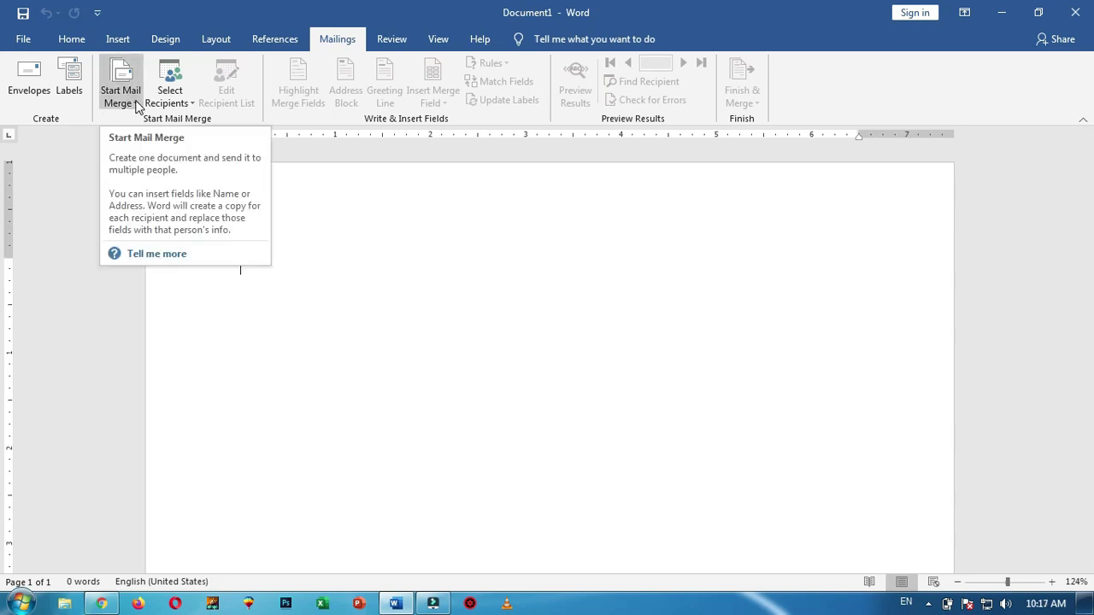
# Launch the Step-by-Step Mail Merge Wizard from Start Mail Merge on the Mailings tab
pyautogui.click(137, 106)
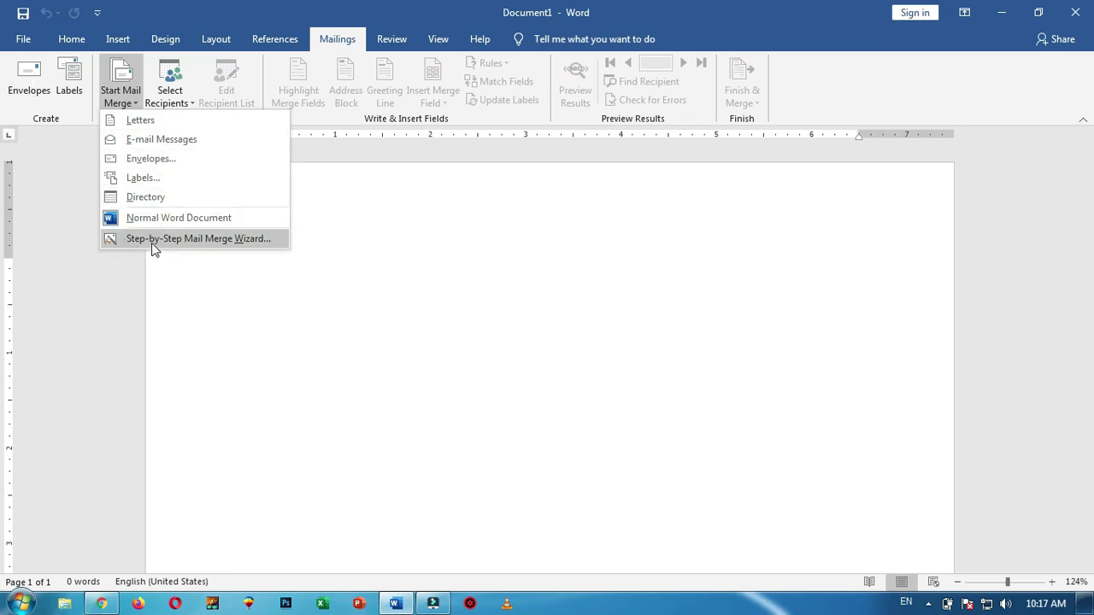
pyautogui.click(199, 241)
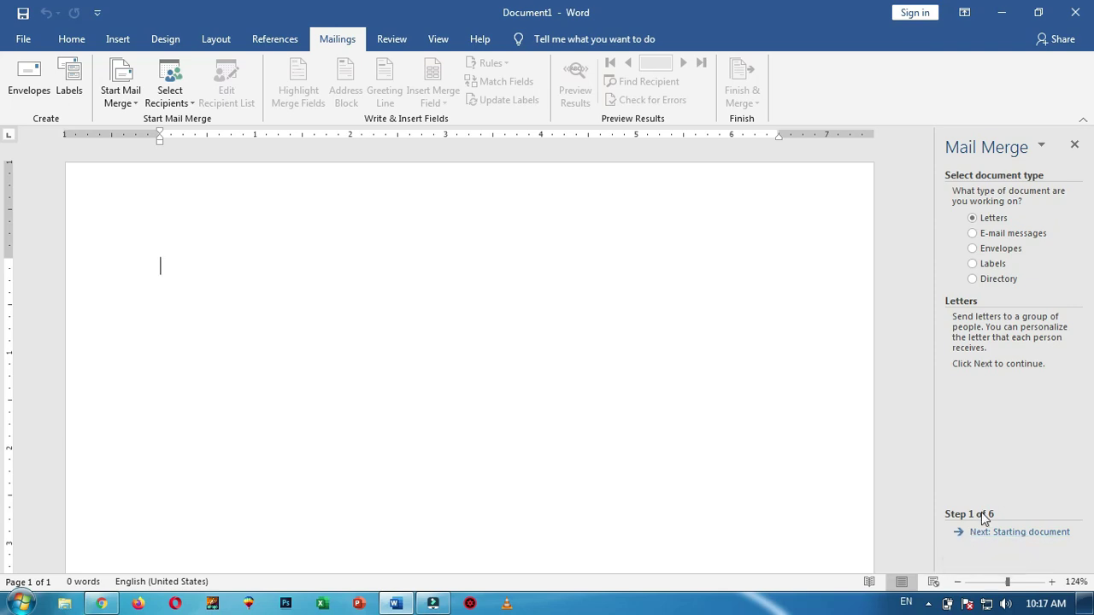
# Go to step 2, browse and cancel the template options, then choose Use the current document
pyautogui.click(1017, 534)
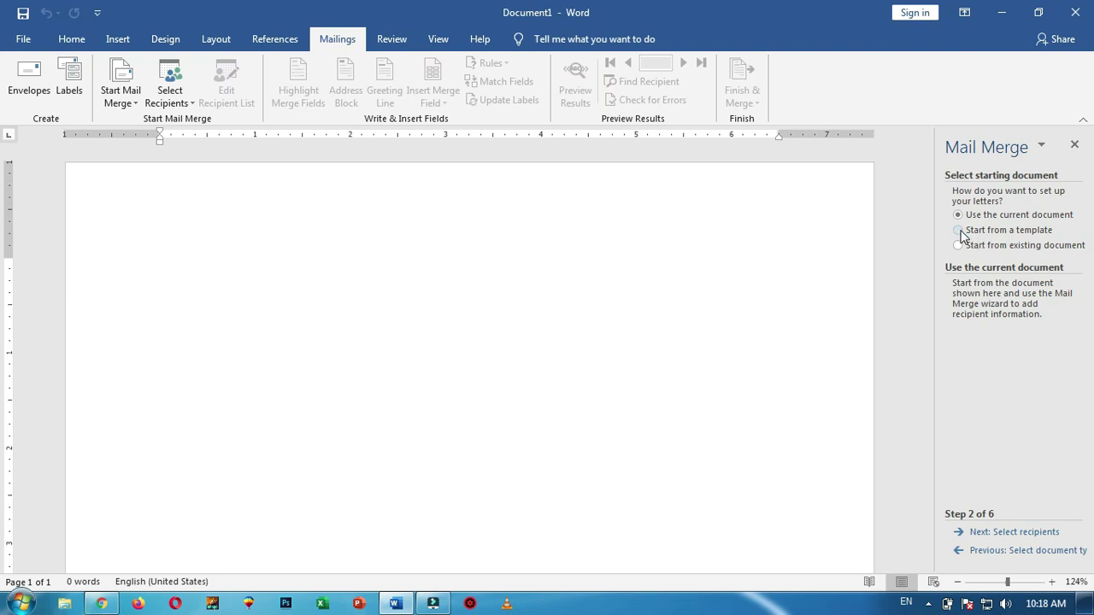
pyautogui.click(961, 235)
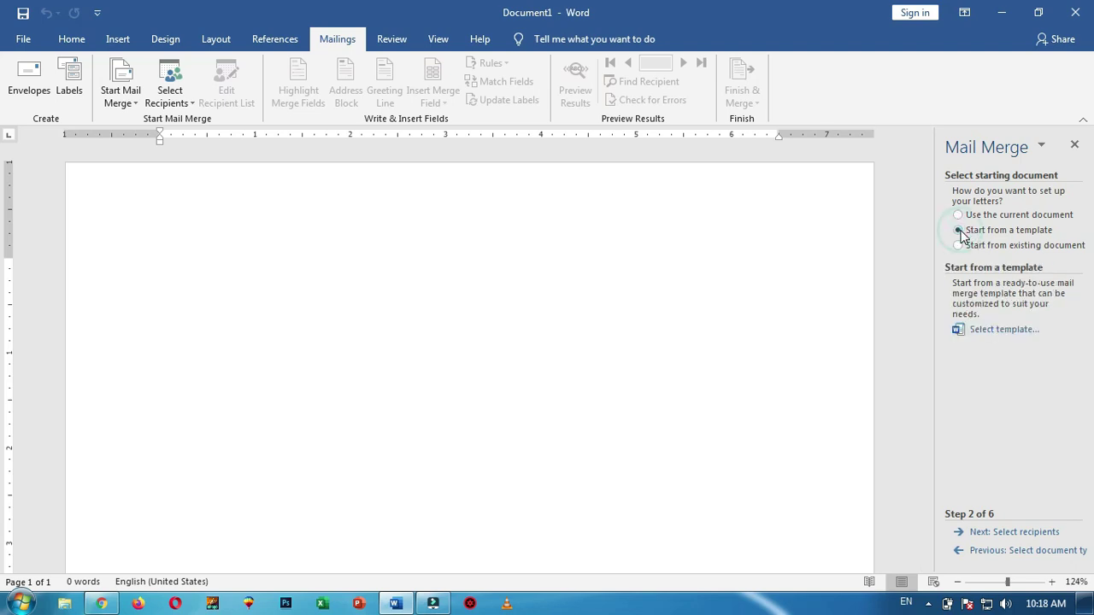
pyautogui.click(1008, 335)
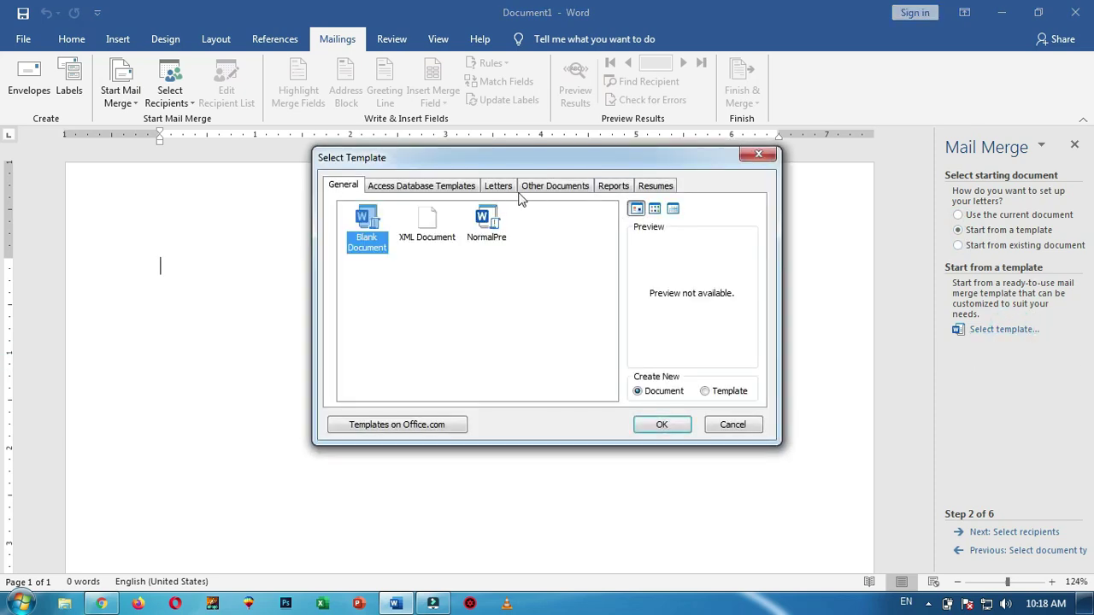
pyautogui.click(499, 186)
pyautogui.click(556, 185)
pyautogui.click(612, 188)
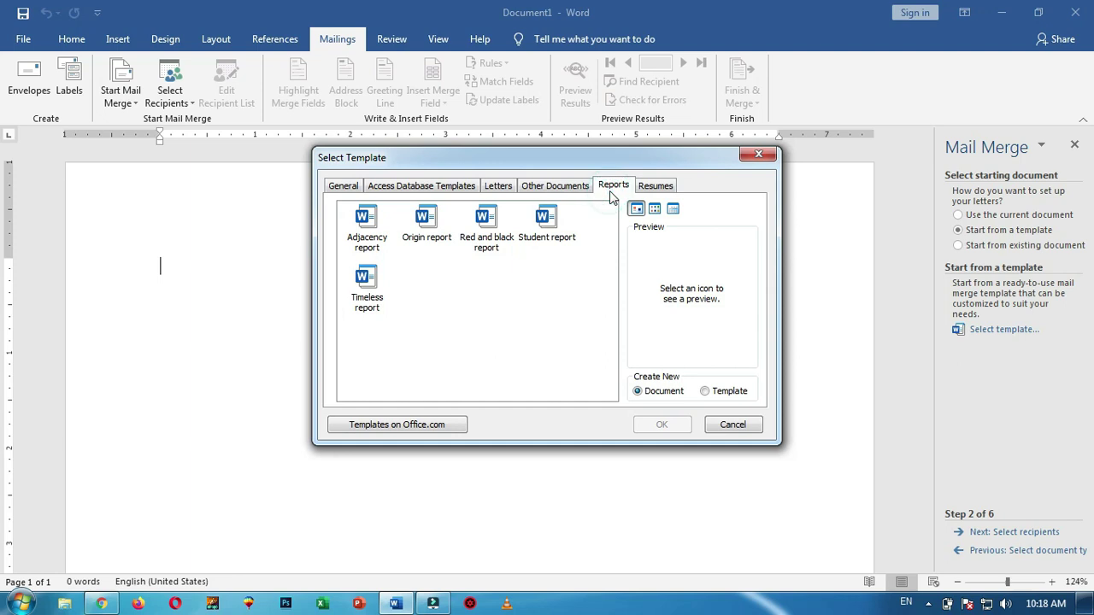
pyautogui.click(350, 187)
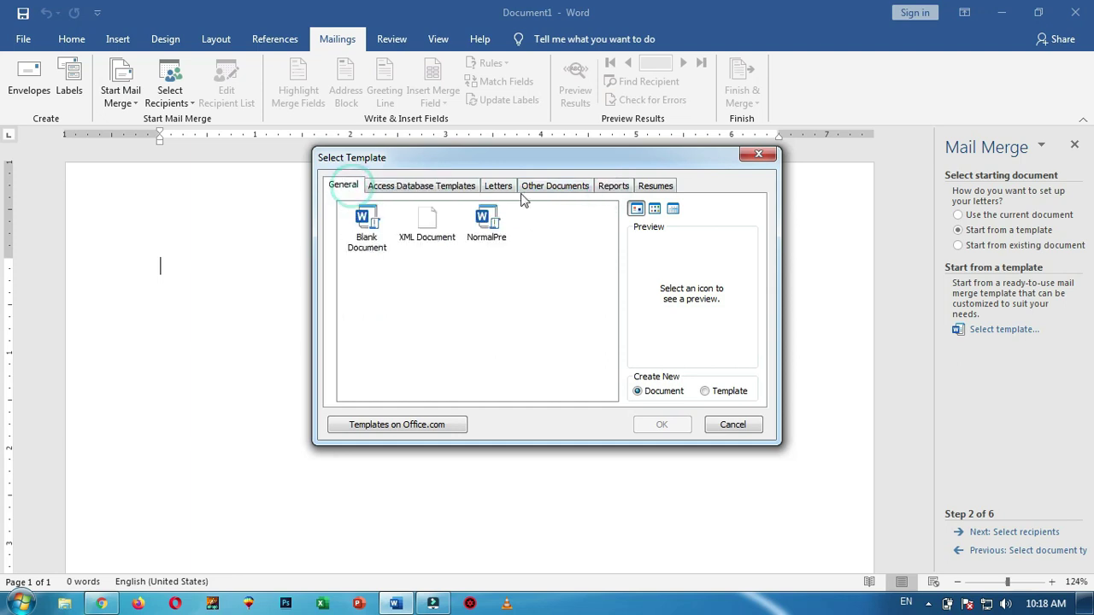
pyautogui.click(734, 425)
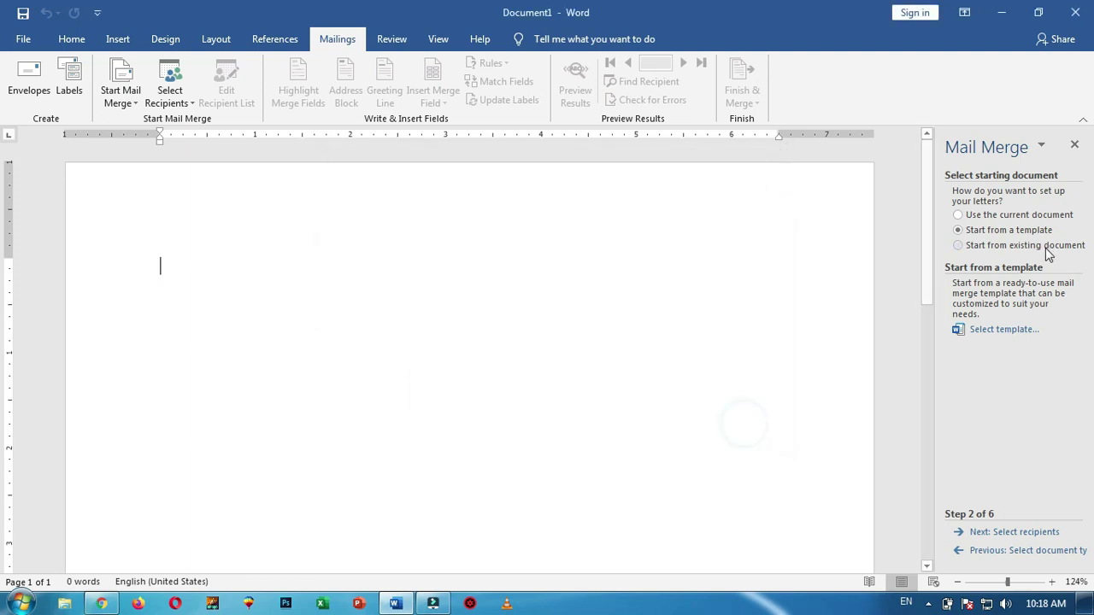
pyautogui.click(990, 248)
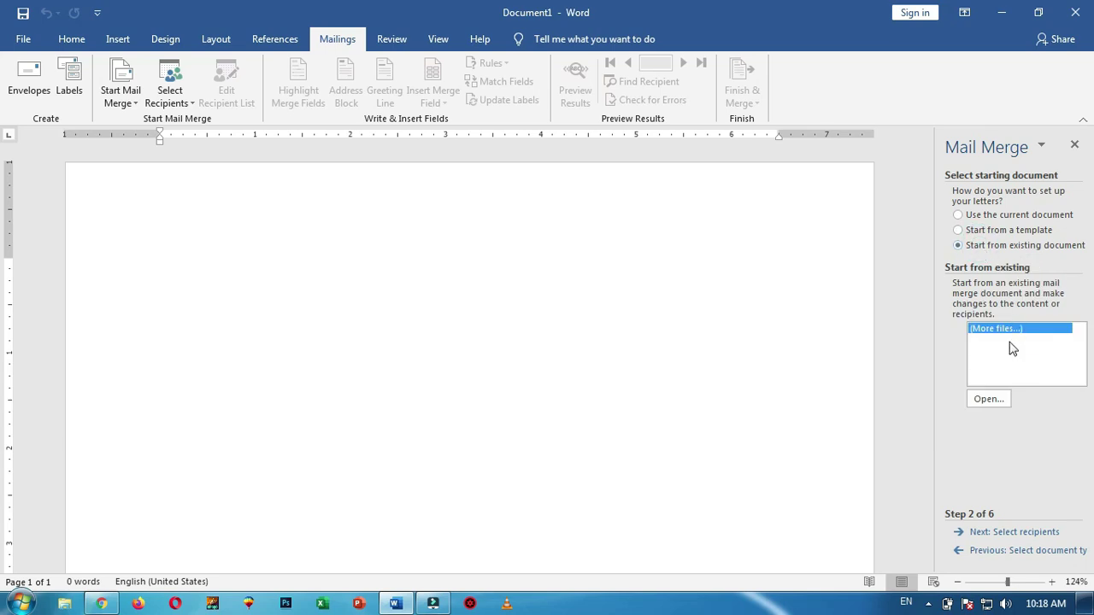
pyautogui.click(997, 217)
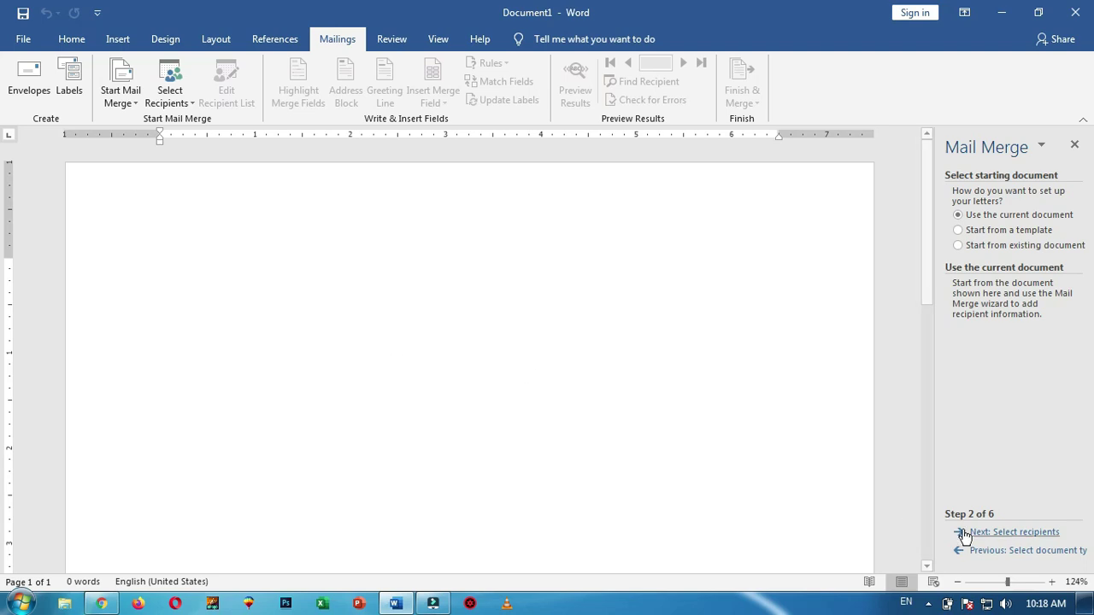
# Advance to step 3 and create a new typed recipient list
pyautogui.click(1018, 533)
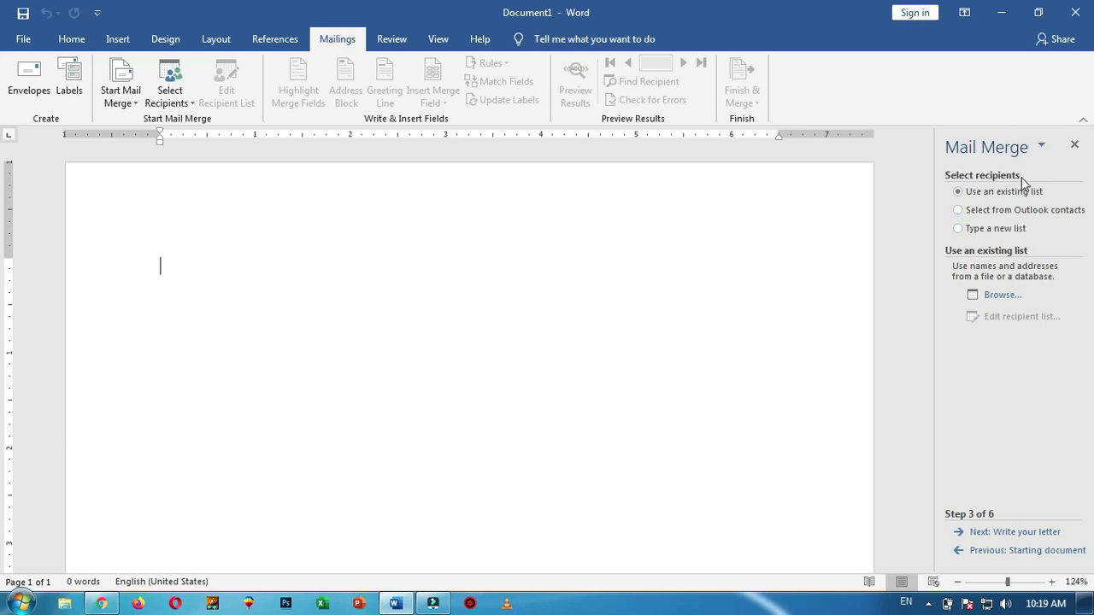
pyautogui.click(994, 229)
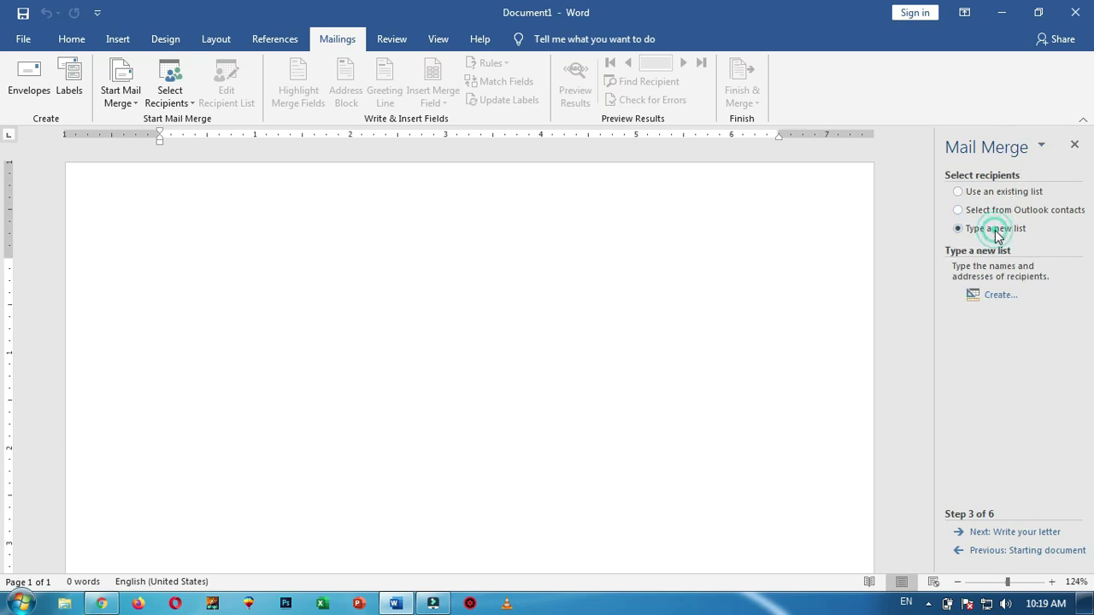
pyautogui.click(998, 298)
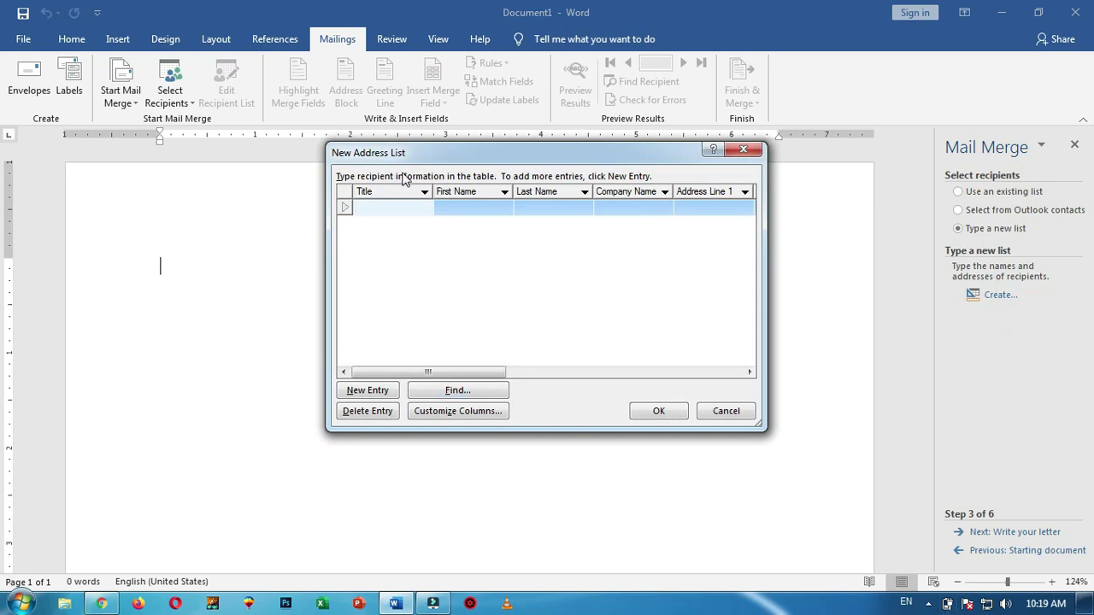
pyautogui.click(478, 209)
pyautogui.click(556, 210)
pyautogui.click(622, 210)
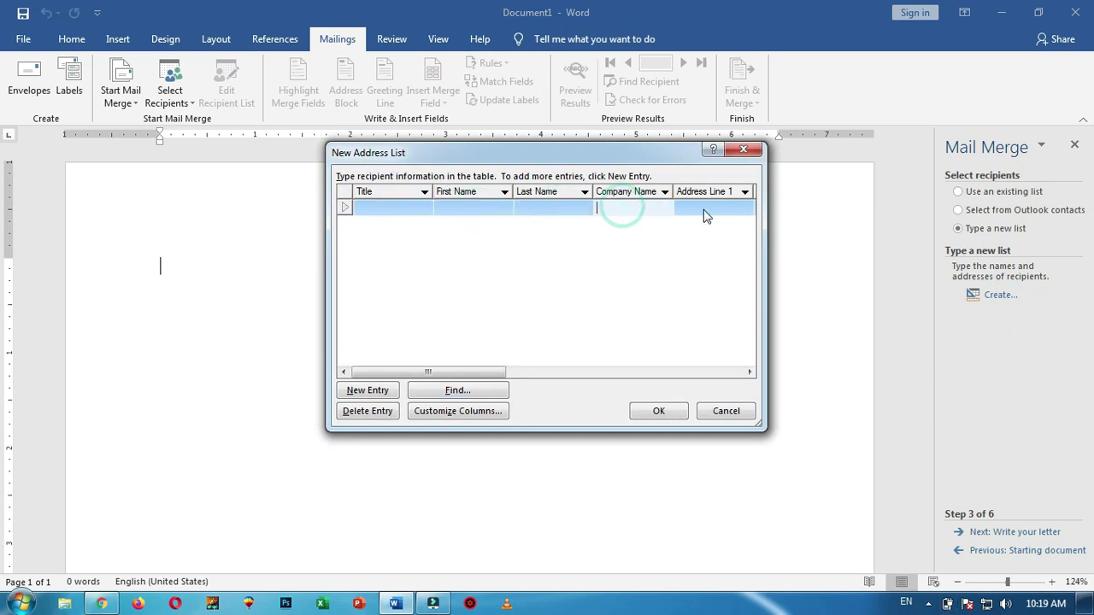
pyautogui.click(706, 214)
pyautogui.click(490, 372)
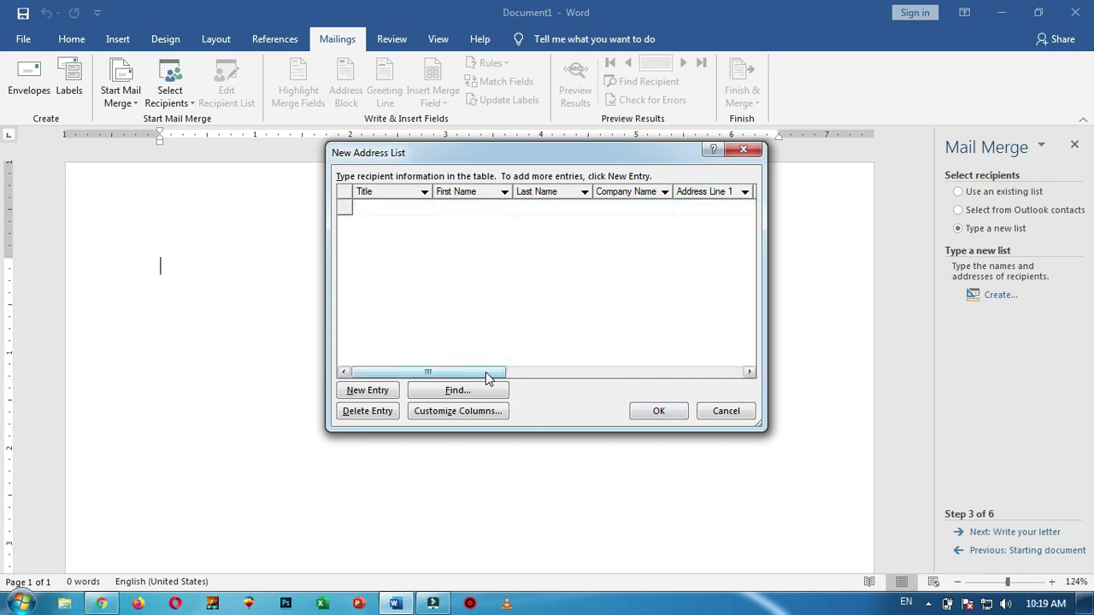
pyautogui.moveTo(483, 376); pyautogui.dragTo(552, 376)
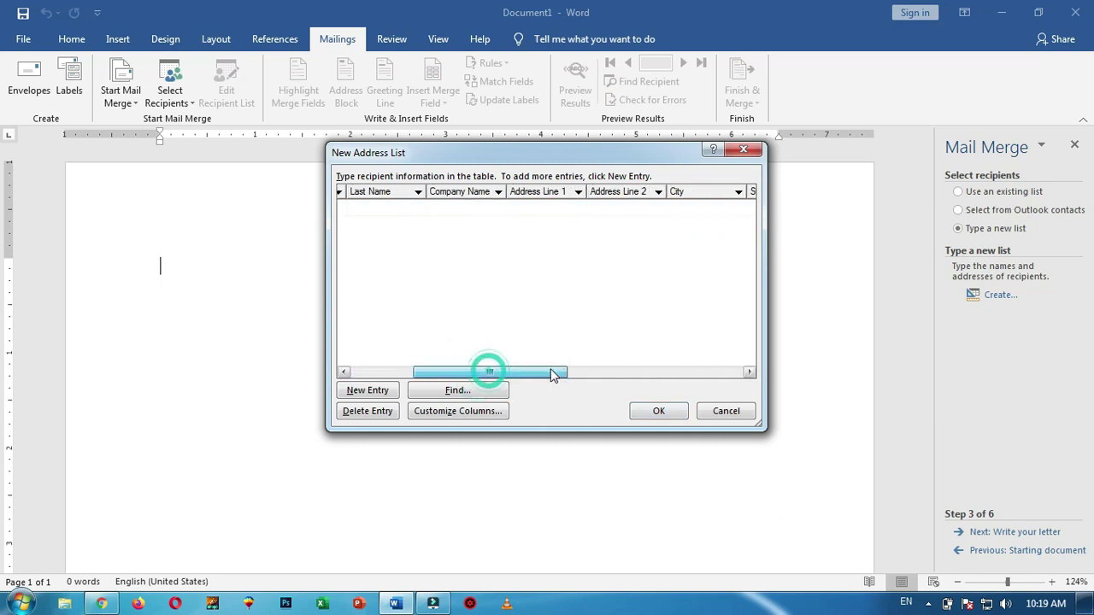
pyautogui.click(609, 212)
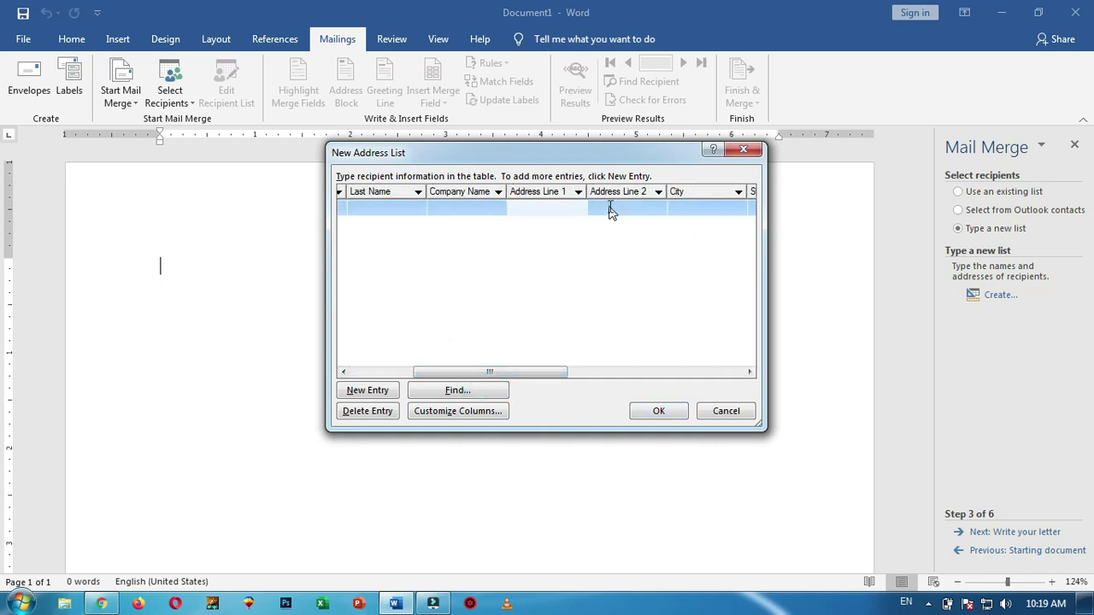
pyautogui.click(735, 213)
pyautogui.moveTo(534, 372); pyautogui.dragTo(679, 374)
pyautogui.click(569, 212)
pyautogui.click(684, 207)
pyautogui.click(551, 212)
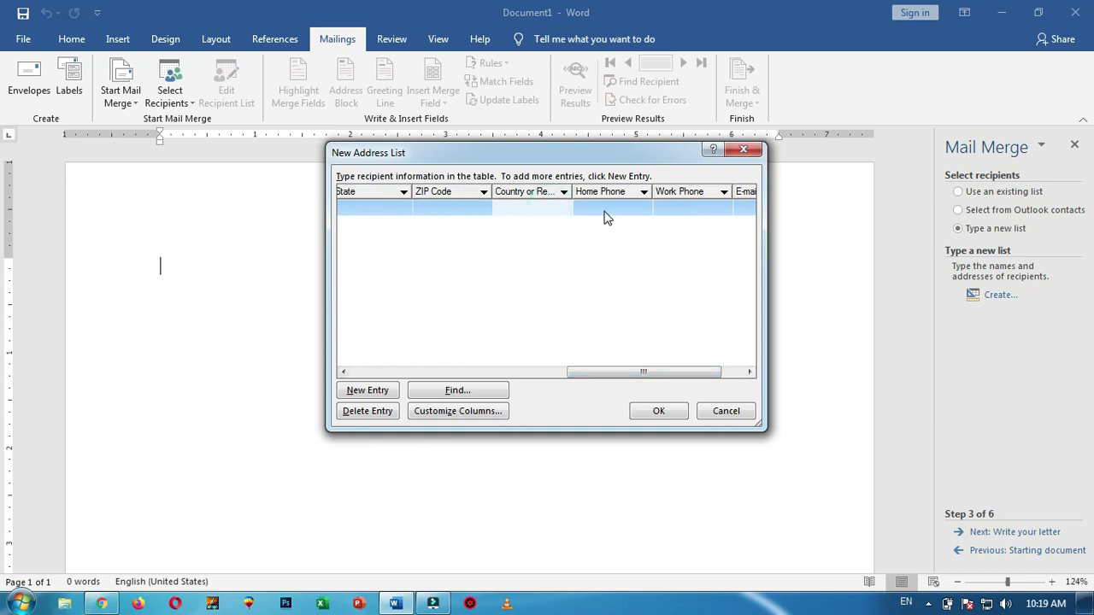
pyautogui.click(620, 206)
pyautogui.click(713, 208)
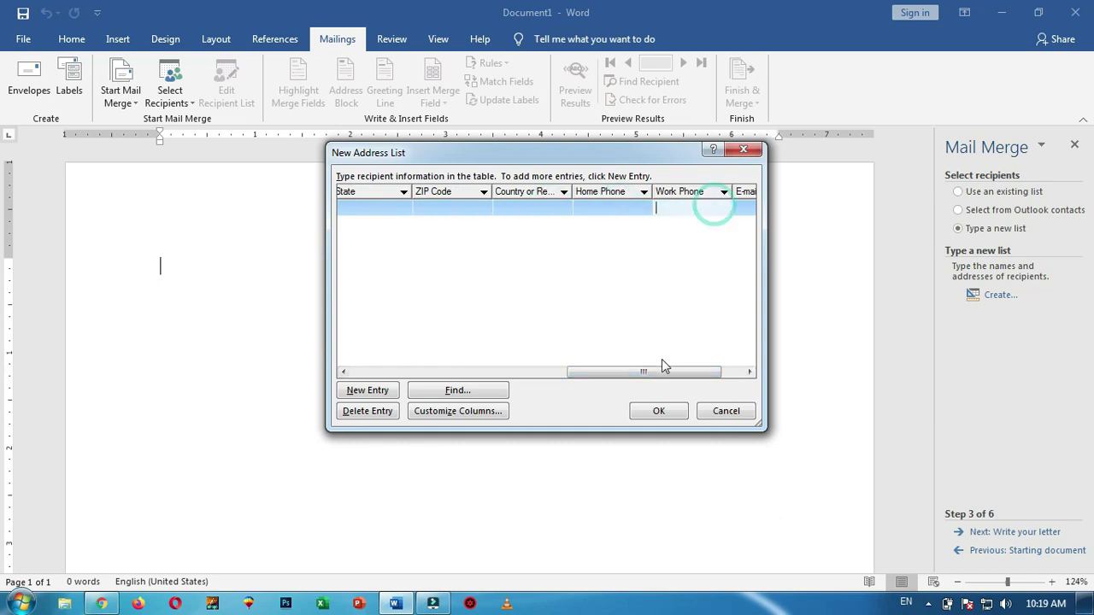
pyautogui.moveTo(672, 374); pyautogui.dragTo(718, 314)
pyautogui.click(723, 207)
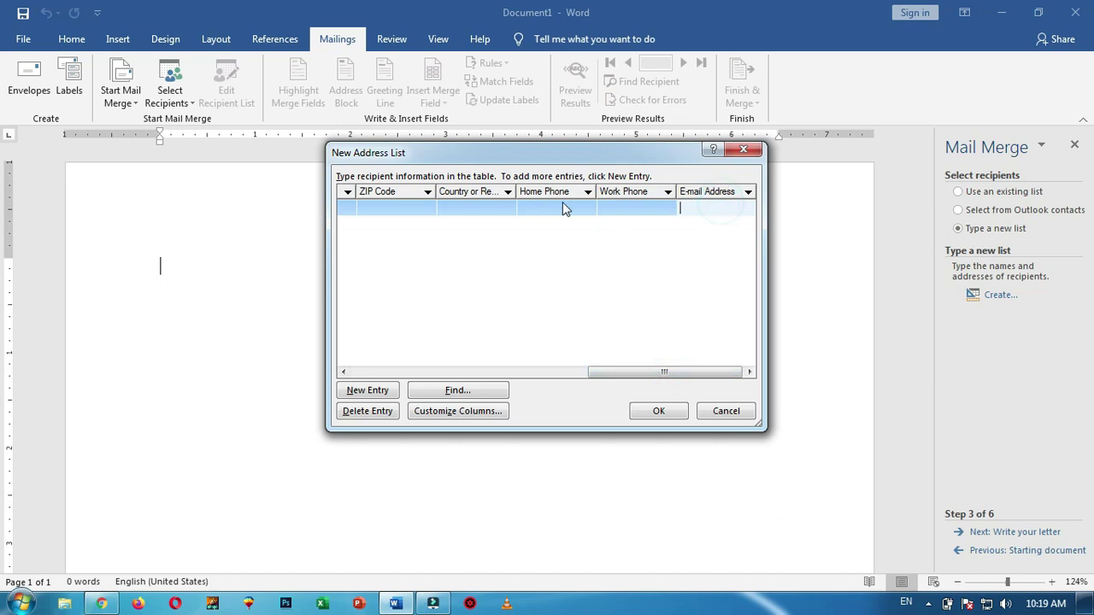
pyautogui.moveTo(653, 374); pyautogui.dragTo(327, 274)
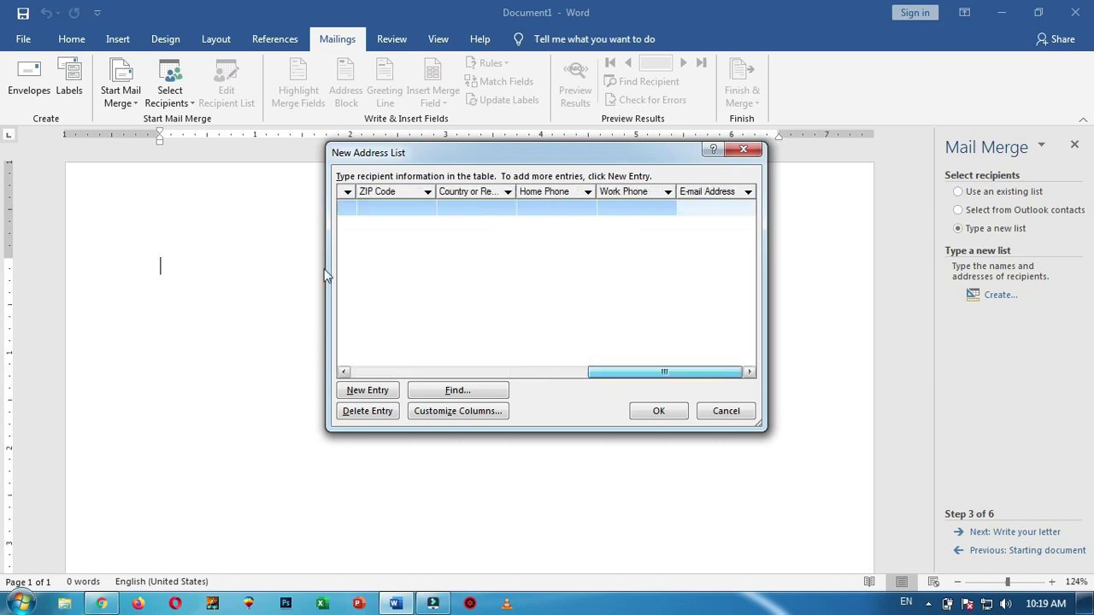
pyautogui.moveTo(656, 377); pyautogui.dragTo(414, 376)
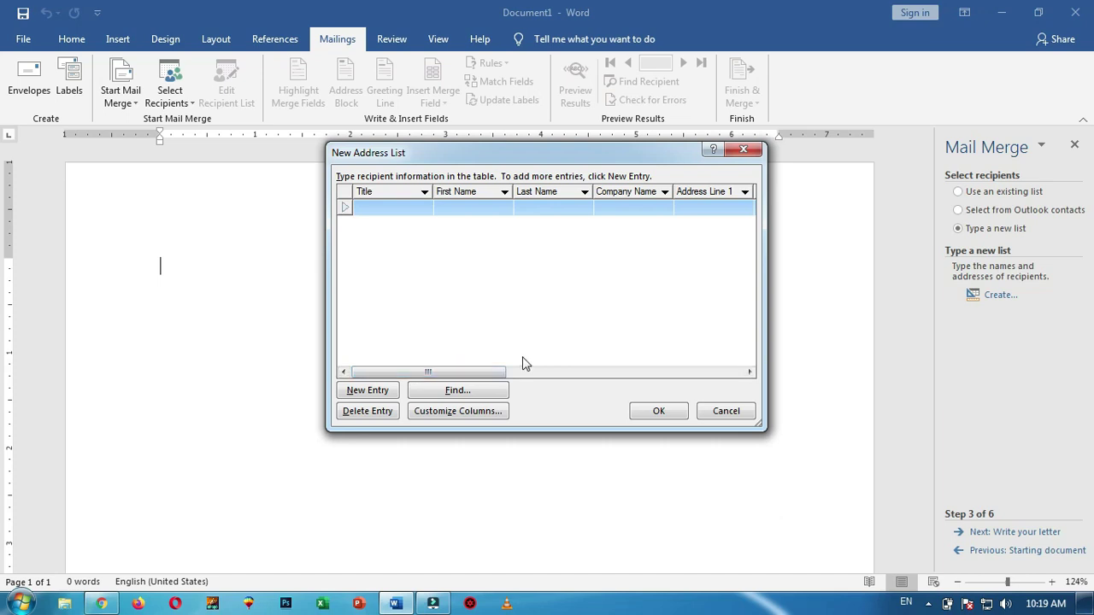
# Open the address list's column customization and delete the Title and Last Name fields
pyautogui.click(460, 414)
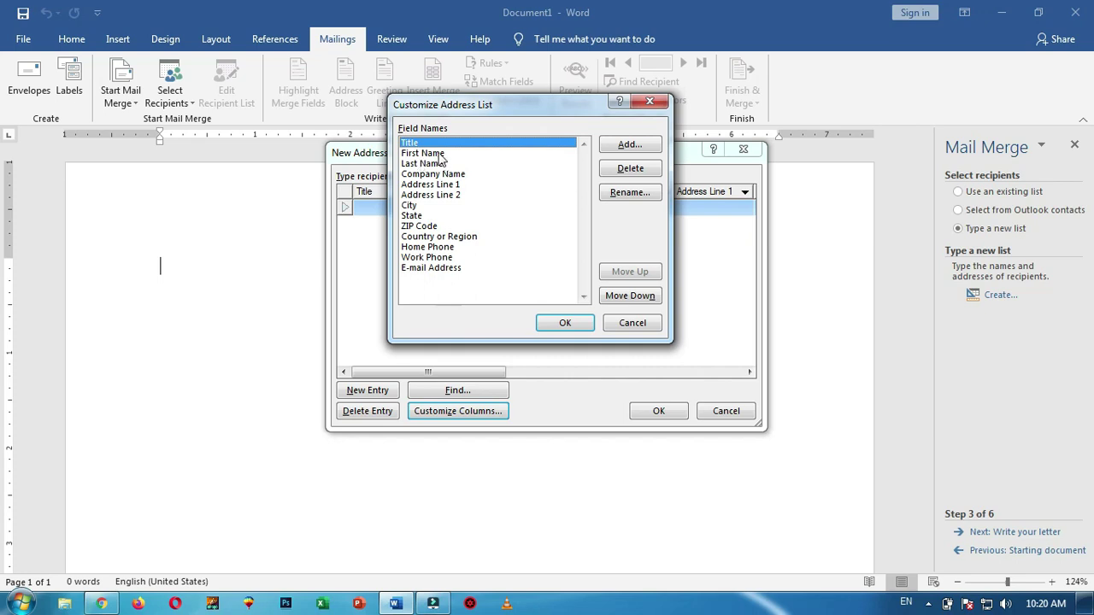
pyautogui.click(427, 154)
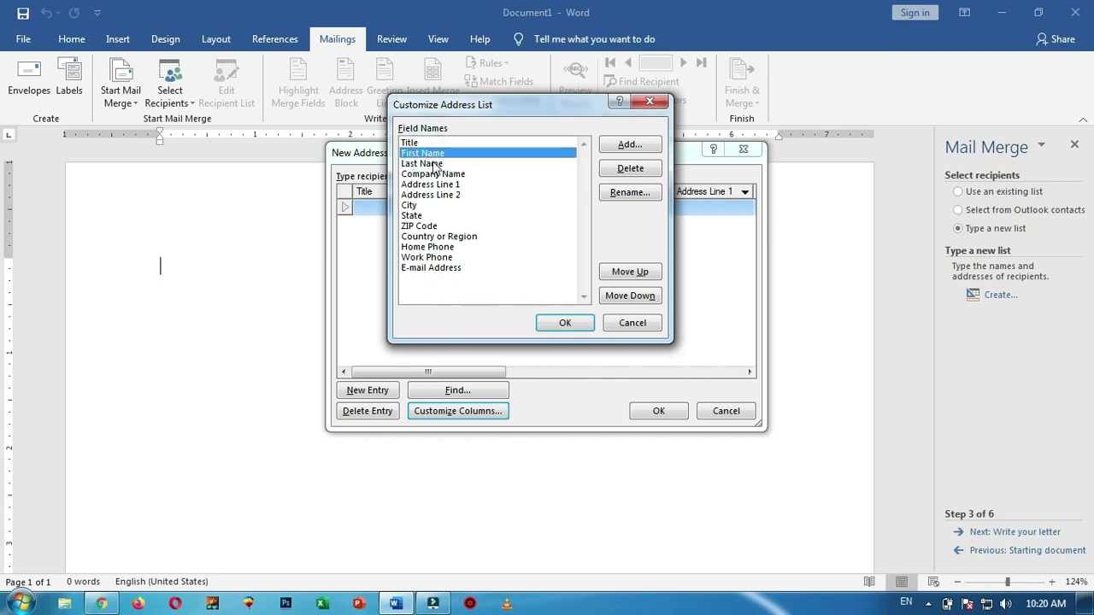
pyautogui.click(436, 186)
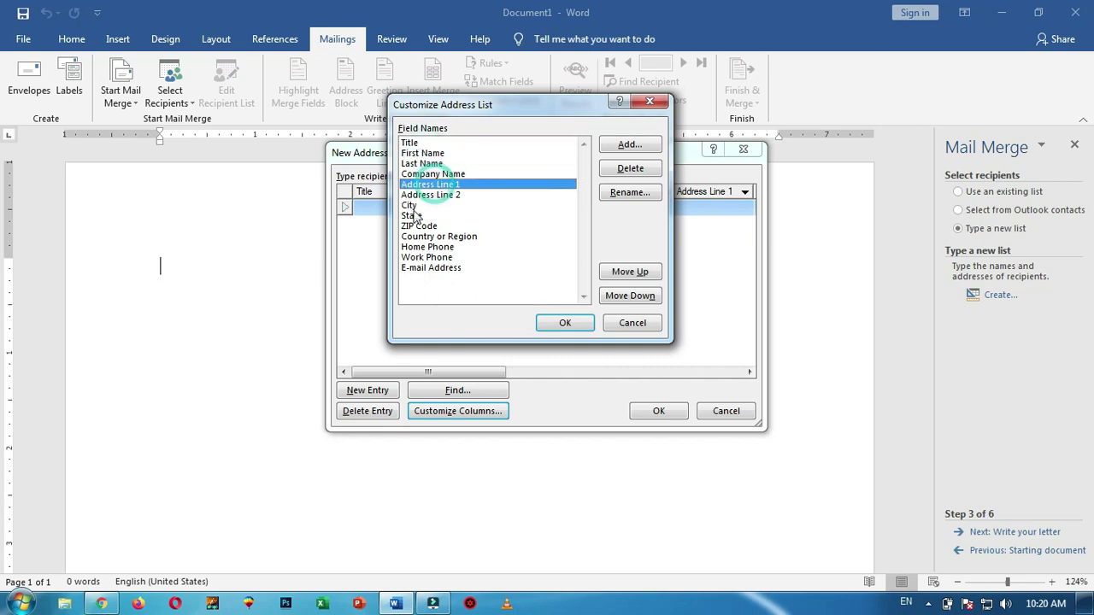
pyautogui.click(416, 207)
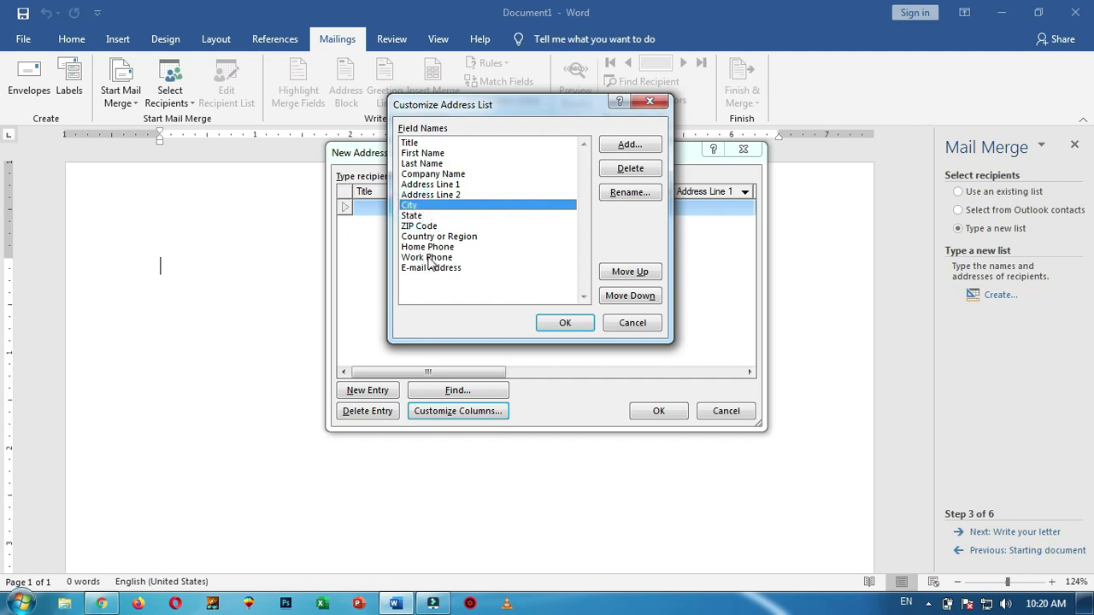
pyautogui.click(428, 250)
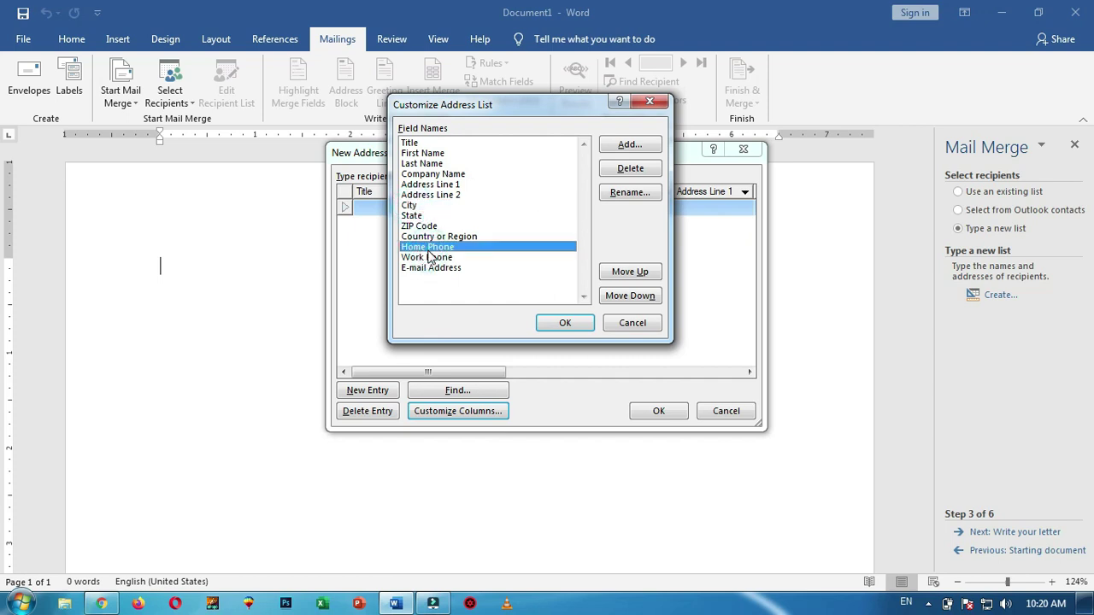
pyautogui.click(416, 143)
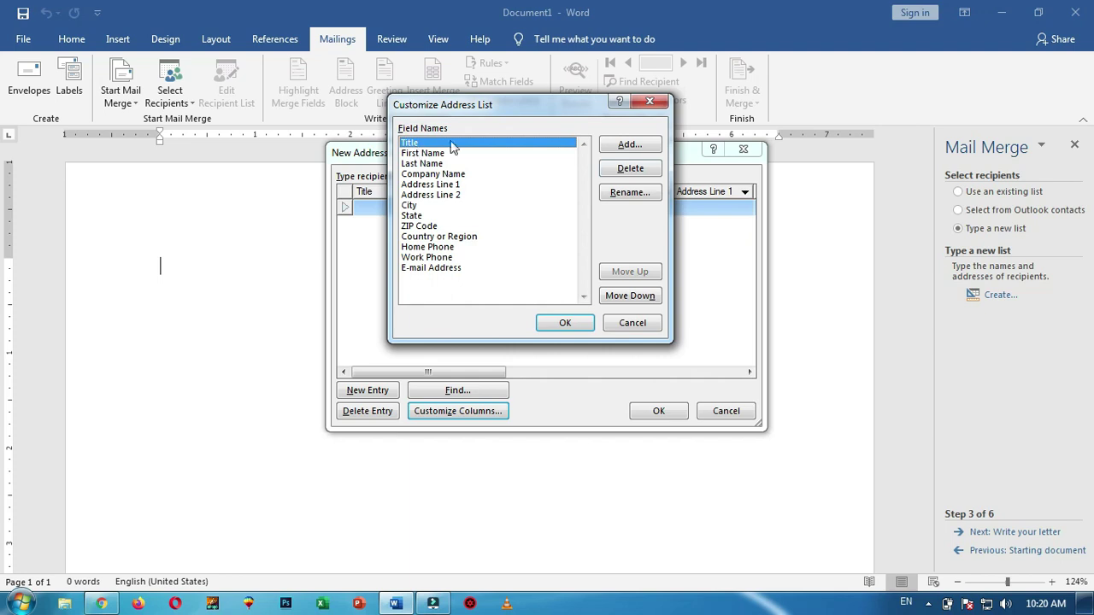
pyautogui.click(630, 169)
pyautogui.click(521, 346)
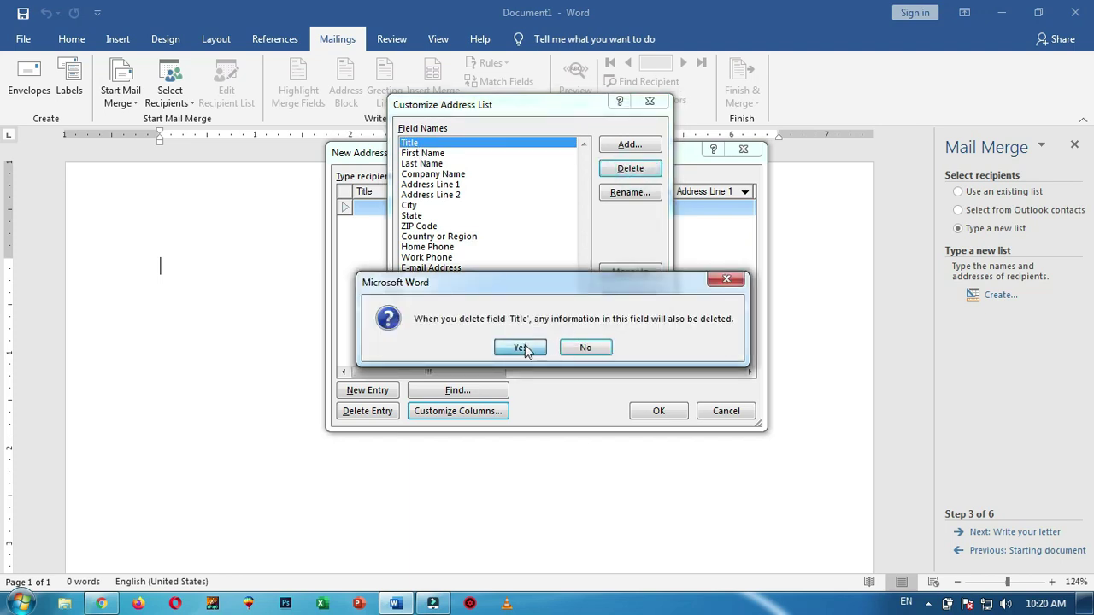
pyautogui.click(440, 154)
pyautogui.click(647, 174)
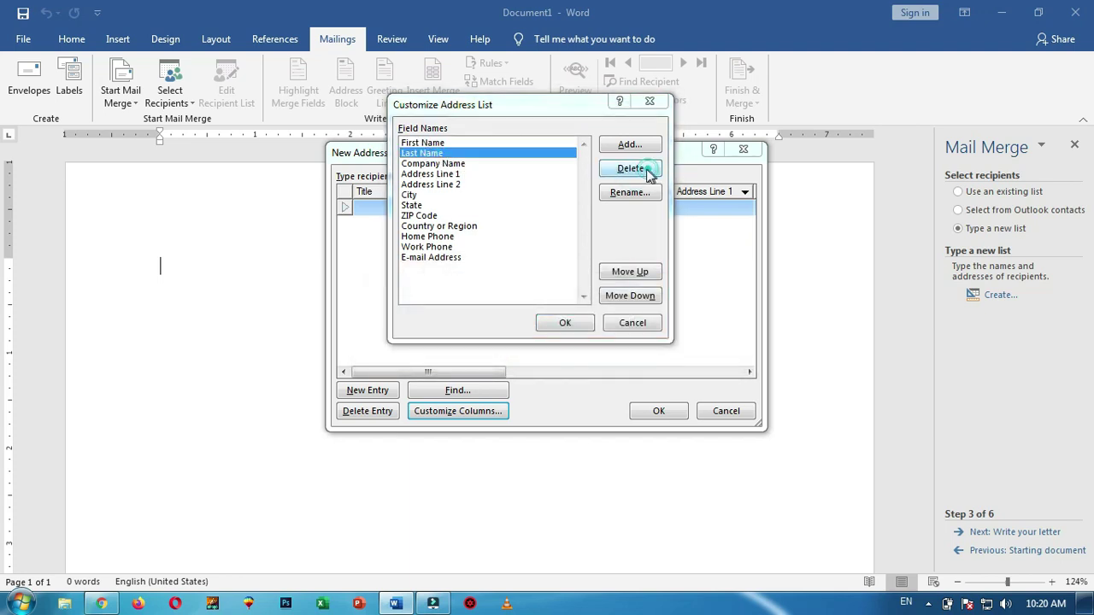
pyautogui.click(515, 348)
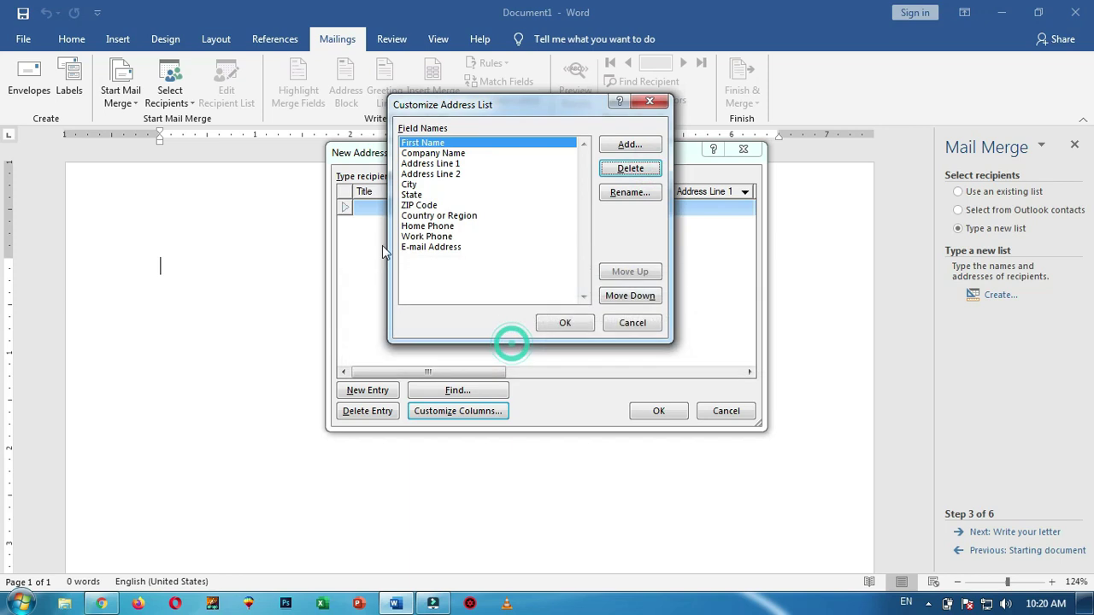
# Delete the Address Line 1, ZIP Code and Country or Region fields
pyautogui.click(446, 165)
pyautogui.click(637, 168)
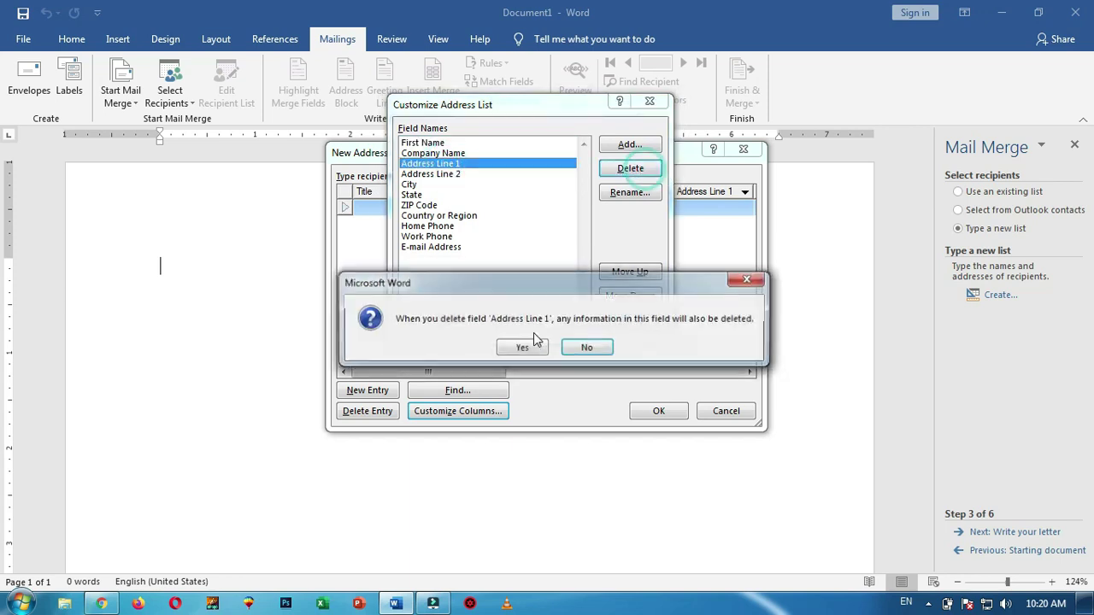
pyautogui.press('Return')
pyautogui.click(432, 195)
pyautogui.click(637, 169)
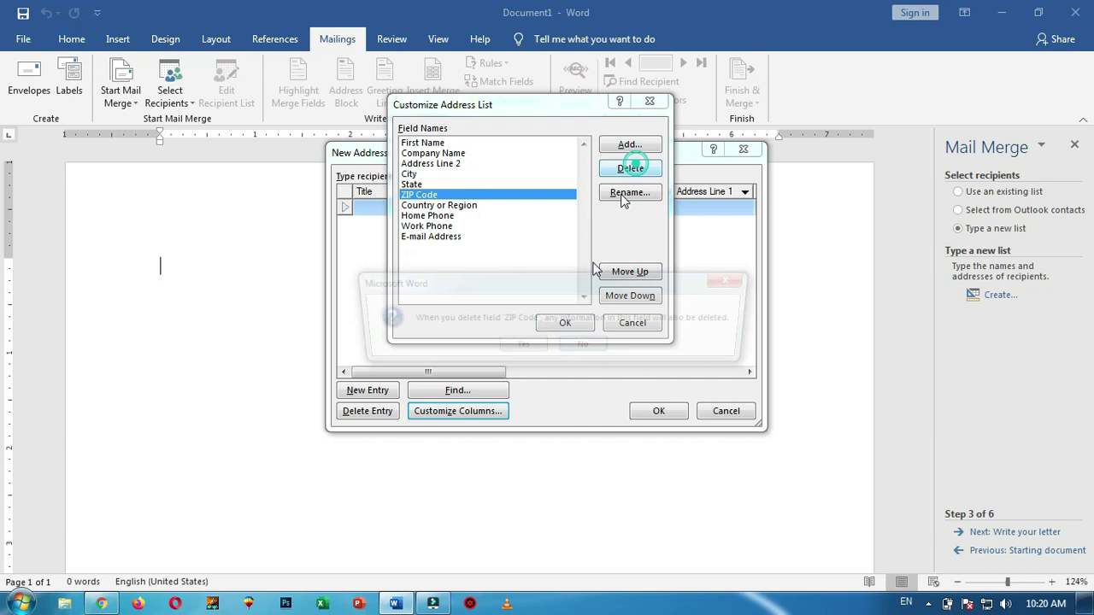
pyautogui.click(526, 349)
pyautogui.click(438, 195)
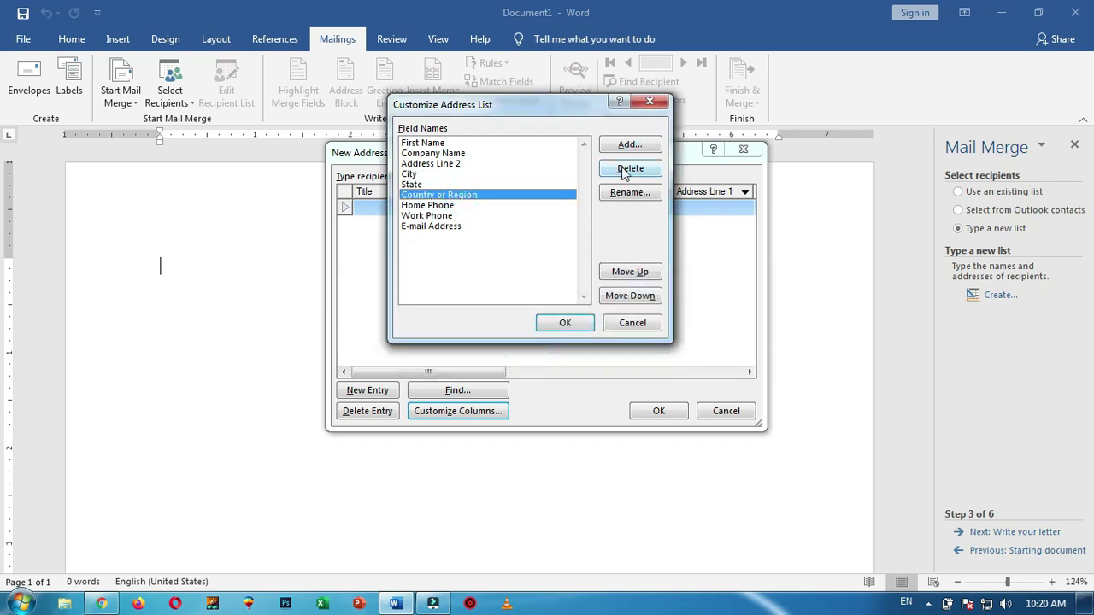
pyautogui.click(631, 168)
pyautogui.click(519, 346)
# Delete Home Phone, E-mail Address and State, then apply the trimmed column list
pyautogui.click(454, 196)
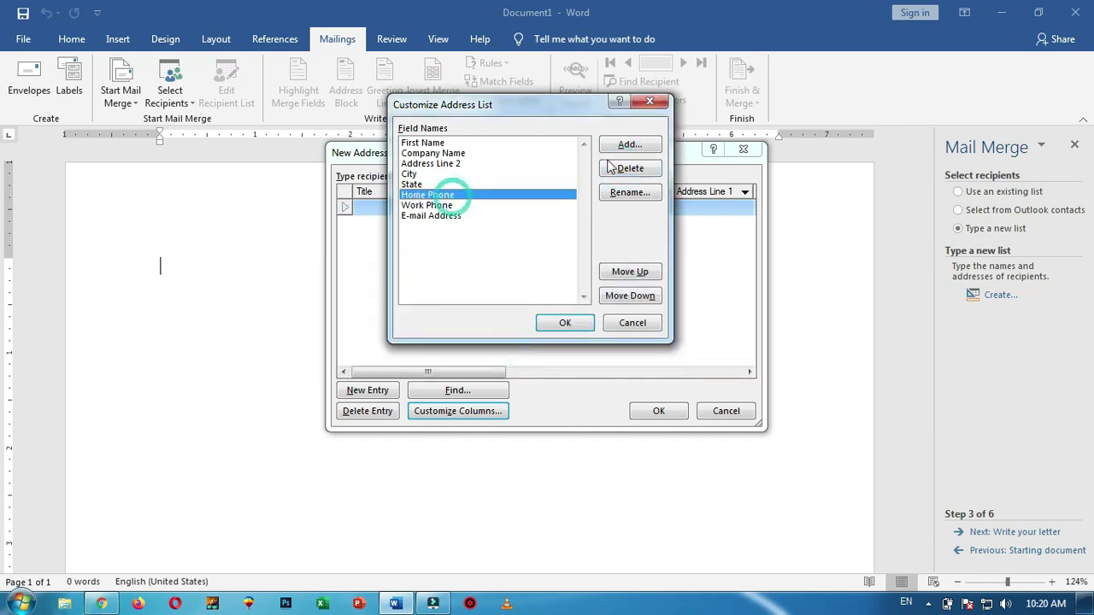
pyautogui.click(630, 168)
pyautogui.click(516, 346)
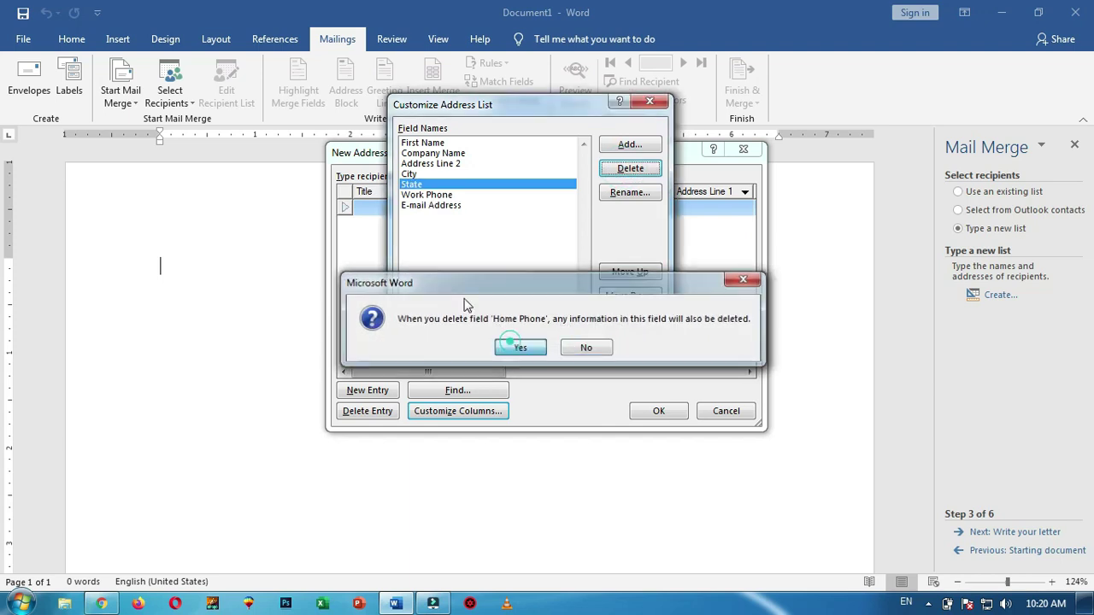
pyautogui.click(434, 207)
pyautogui.click(630, 168)
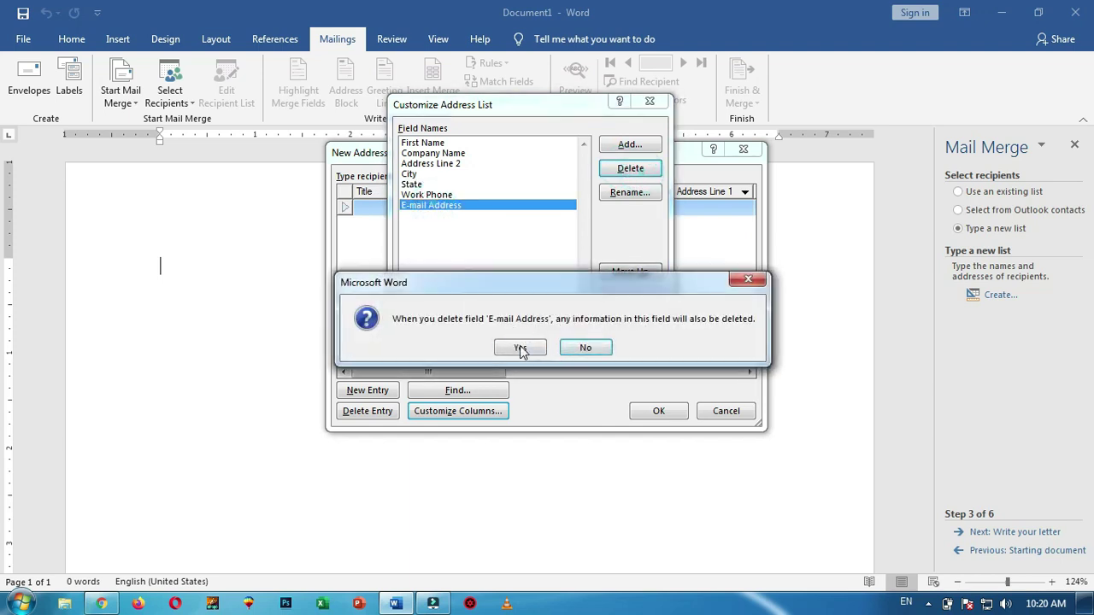
pyautogui.click(518, 345)
pyautogui.click(419, 184)
pyautogui.click(630, 169)
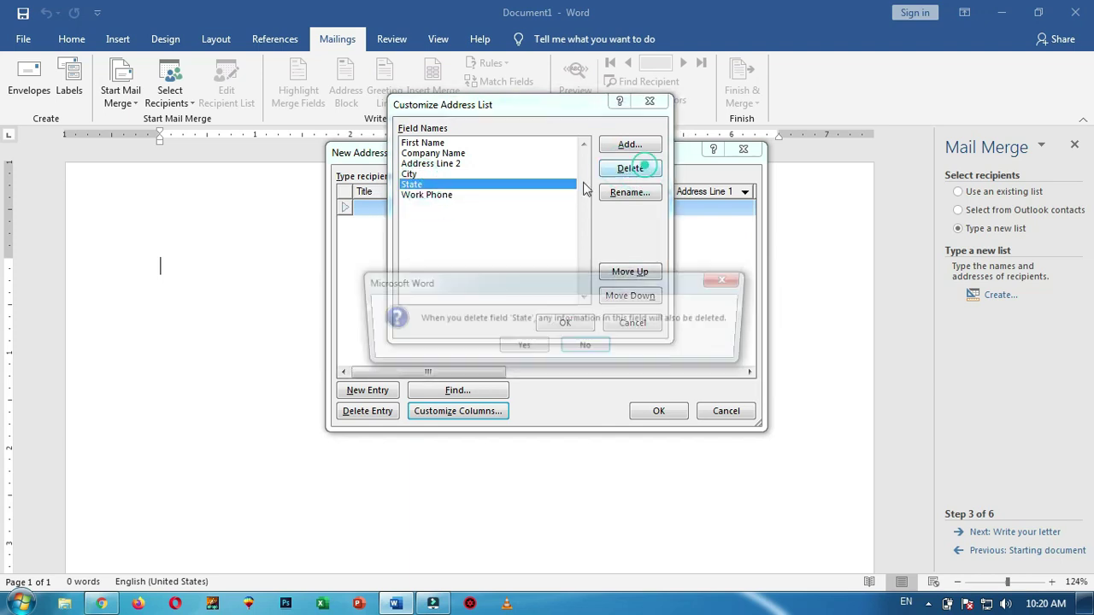
pyautogui.click(519, 347)
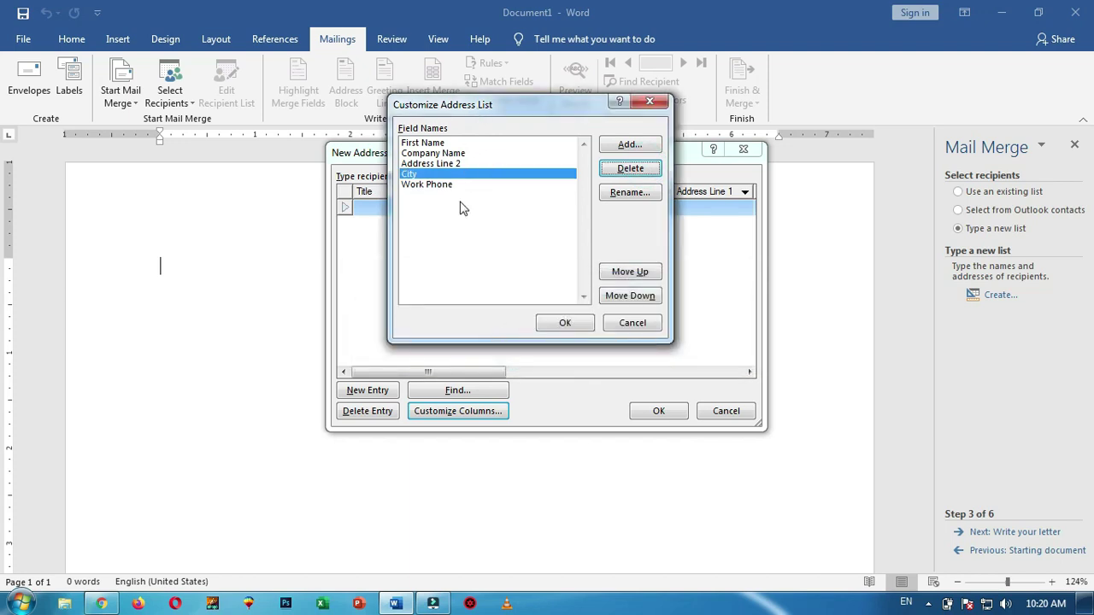
pyautogui.click(562, 323)
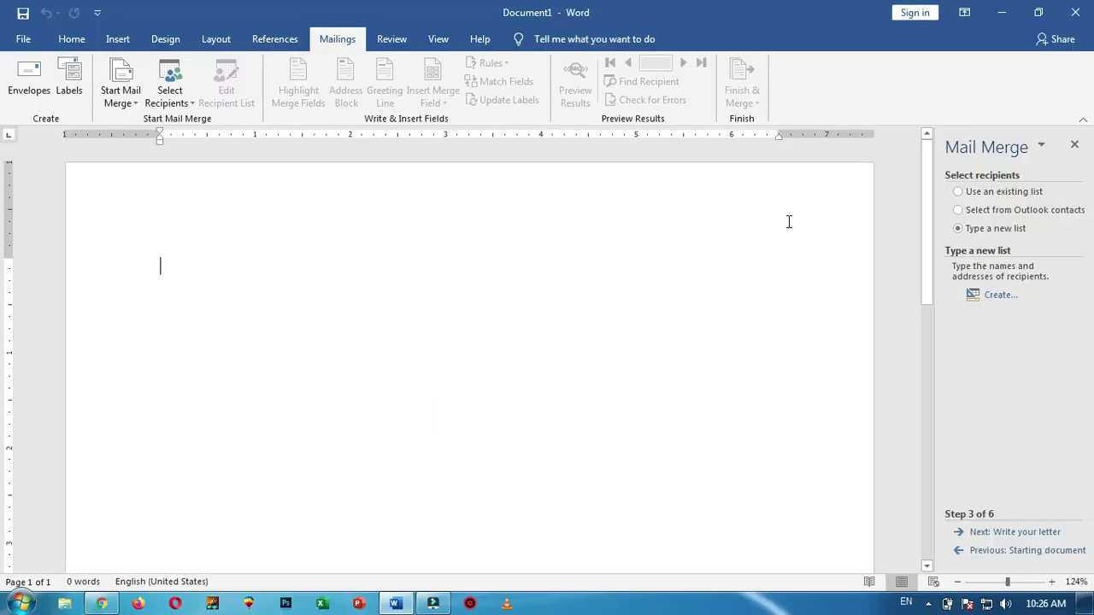
# Create a new list and delete its Title, First Name, Last Name and Company Name fields
pyautogui.click(1004, 295)
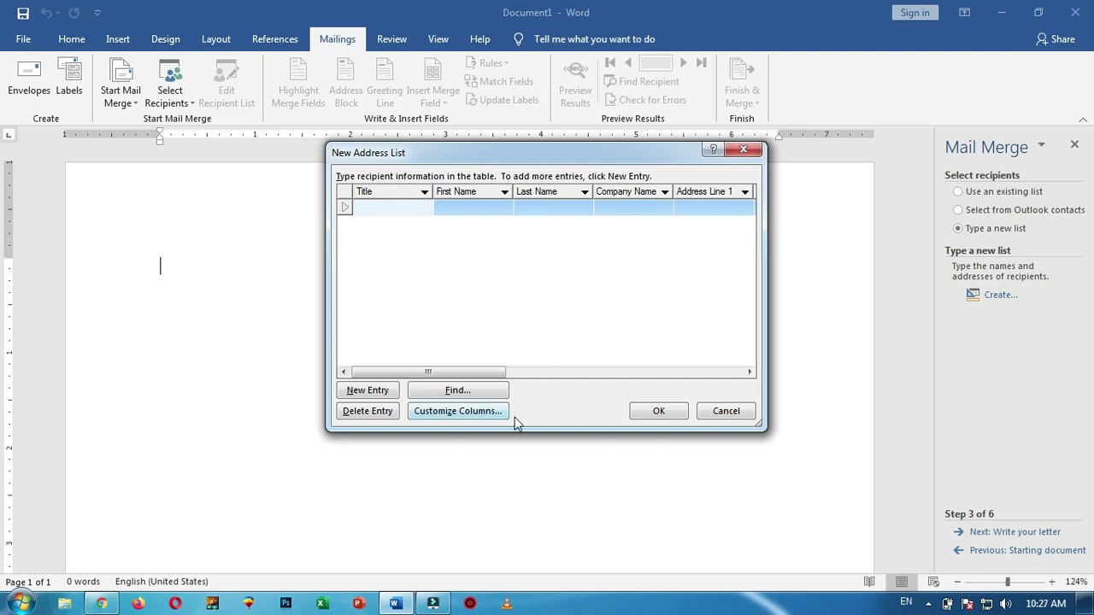
pyautogui.click(484, 418)
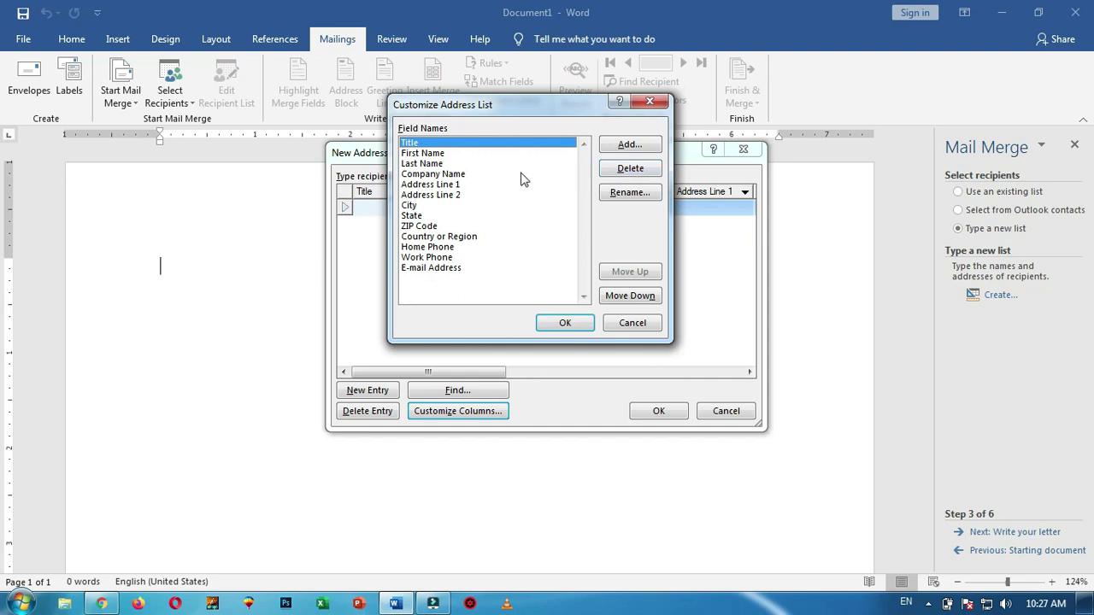
pyautogui.click(633, 174)
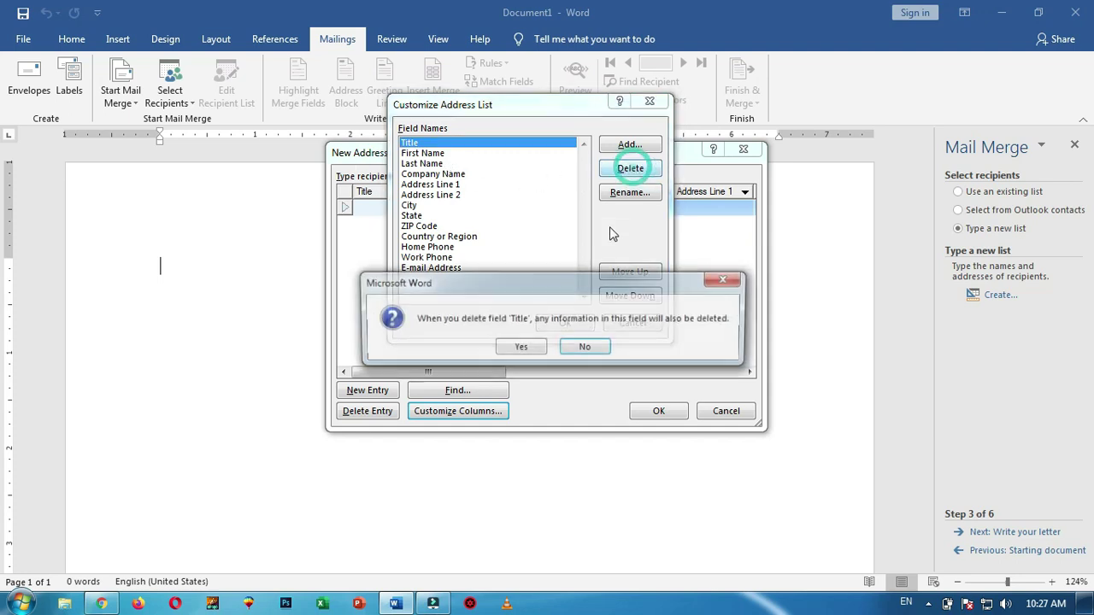
pyautogui.click(515, 348)
pyautogui.click(651, 169)
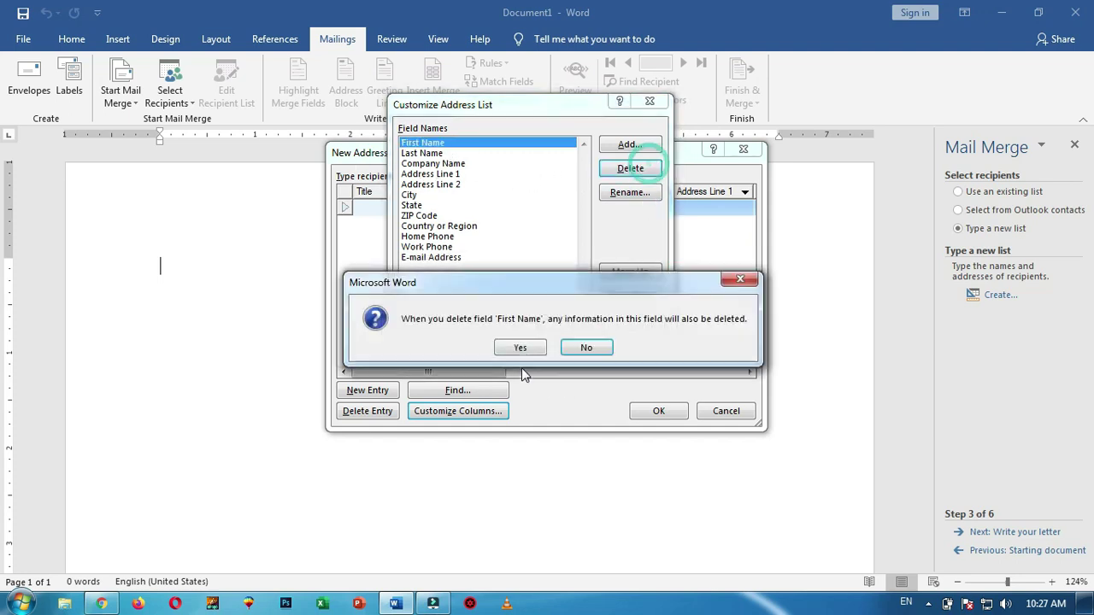
pyautogui.click(520, 347)
pyautogui.click(647, 169)
pyautogui.click(522, 347)
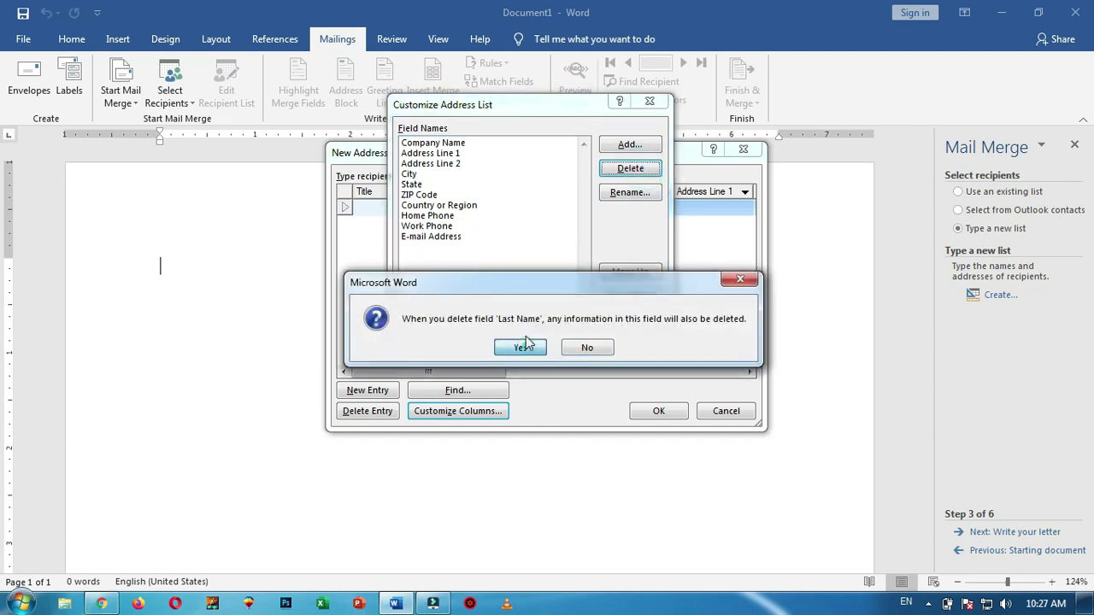
pyautogui.click(630, 168)
pyautogui.click(527, 345)
pyautogui.click(631, 168)
# Delete the Address Line 1, Address Line 2, City, State and ZIP Code fields
pyautogui.click(524, 347)
pyautogui.click(658, 171)
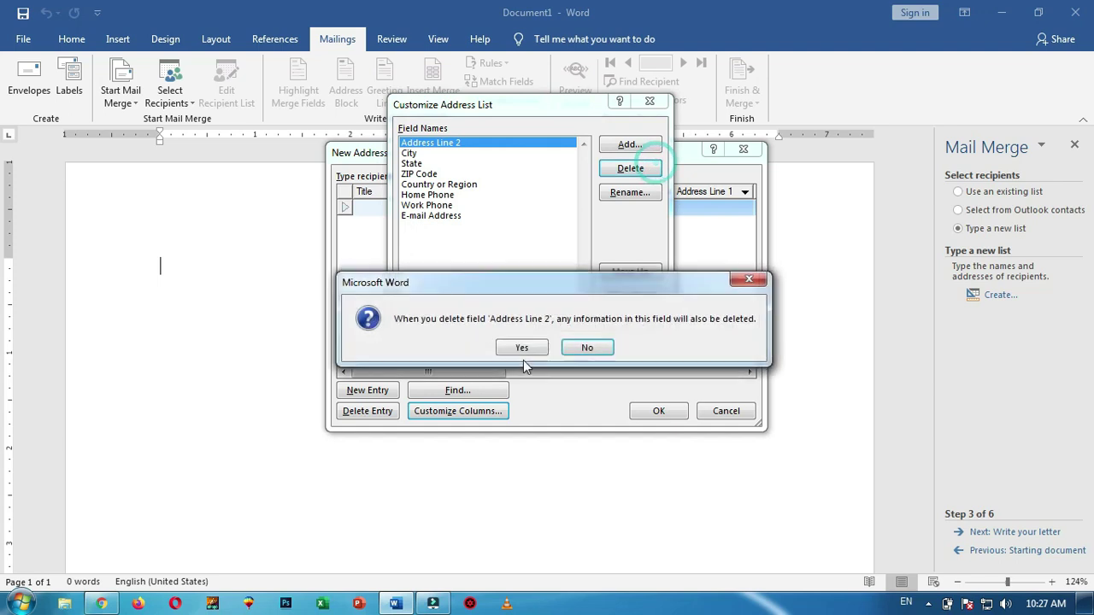
pyautogui.click(521, 346)
pyautogui.click(648, 168)
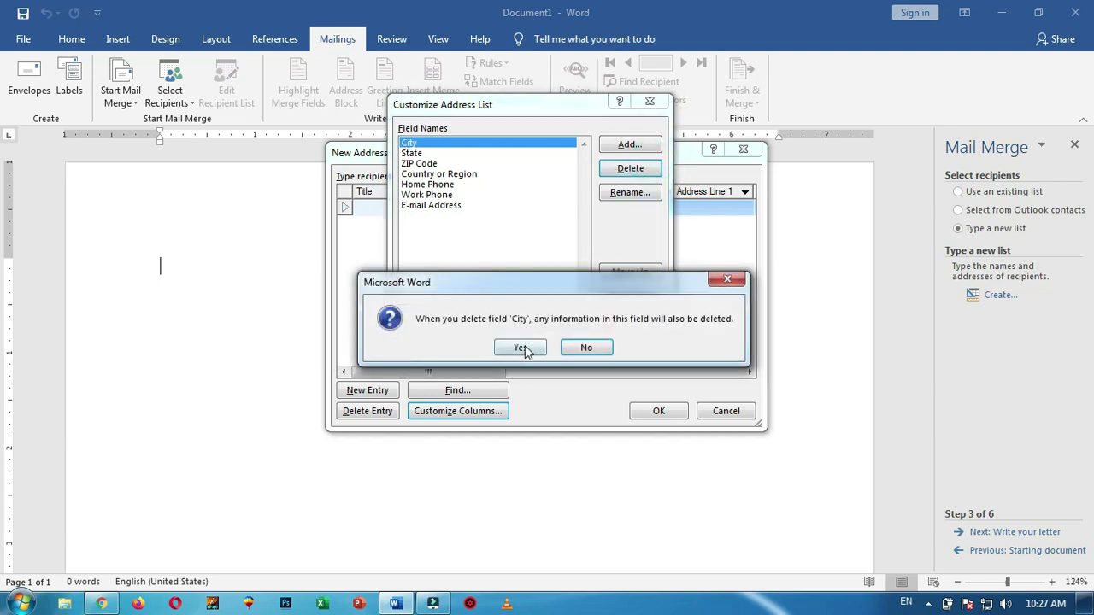
pyautogui.click(521, 347)
pyautogui.click(648, 168)
pyautogui.click(517, 347)
pyautogui.click(631, 168)
pyautogui.click(524, 349)
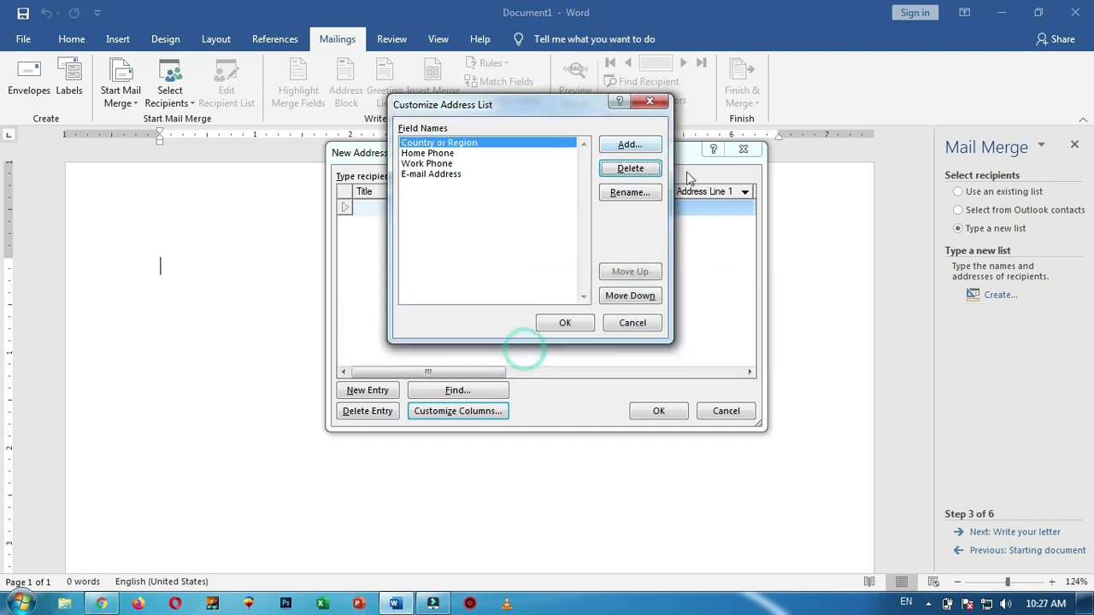
# Delete Country or Region, Home Phone, Work Phone and E-mail Address, leaving no fields
pyautogui.click(632, 169)
pyautogui.click(519, 347)
pyautogui.click(648, 168)
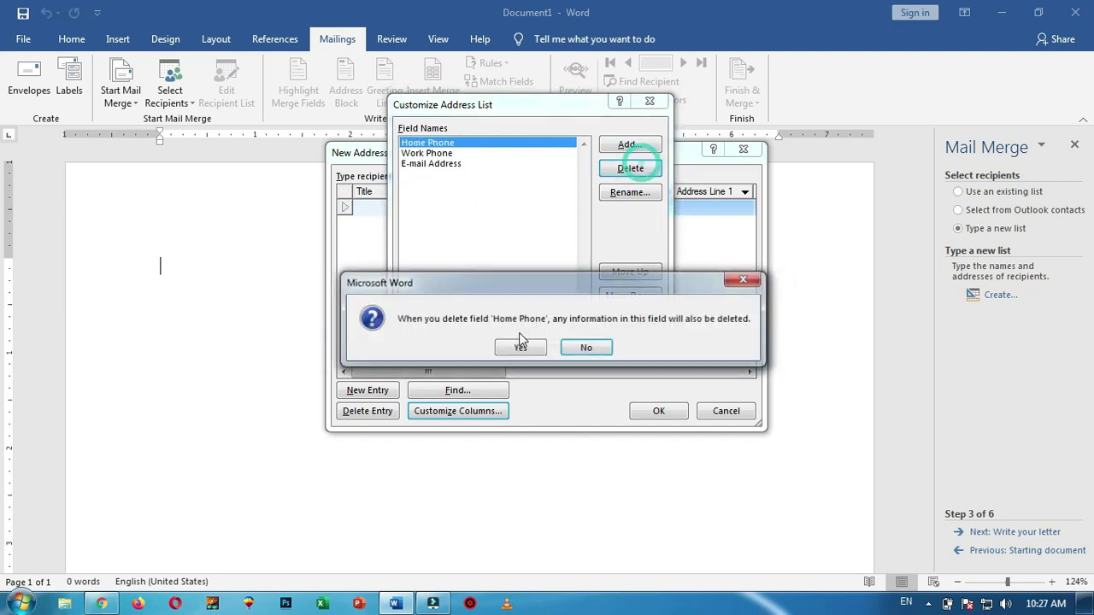
pyautogui.click(521, 347)
pyautogui.click(630, 168)
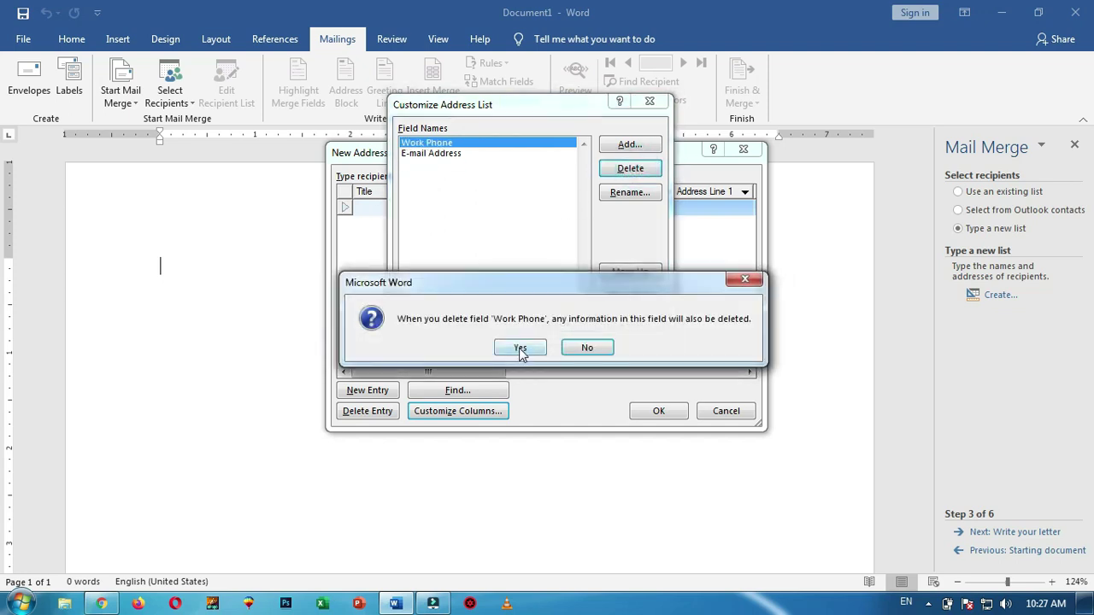
pyautogui.click(520, 349)
pyautogui.click(631, 168)
pyautogui.click(520, 346)
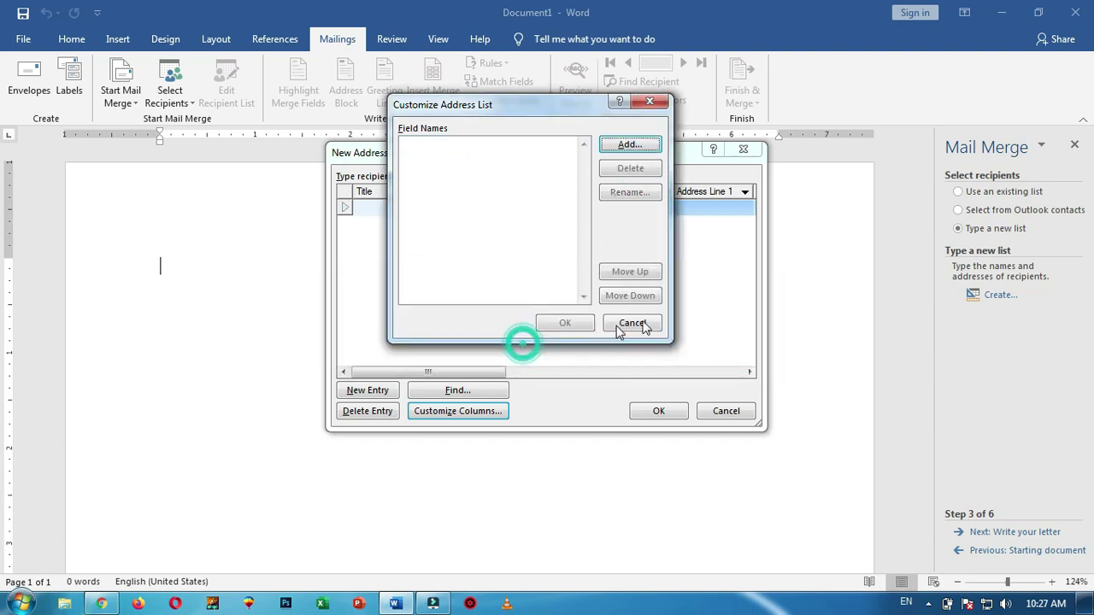
# Add the NAME and ADRESS fields to the column list
pyautogui.moveTo(508, 106); pyautogui.dragTo(474, 89)
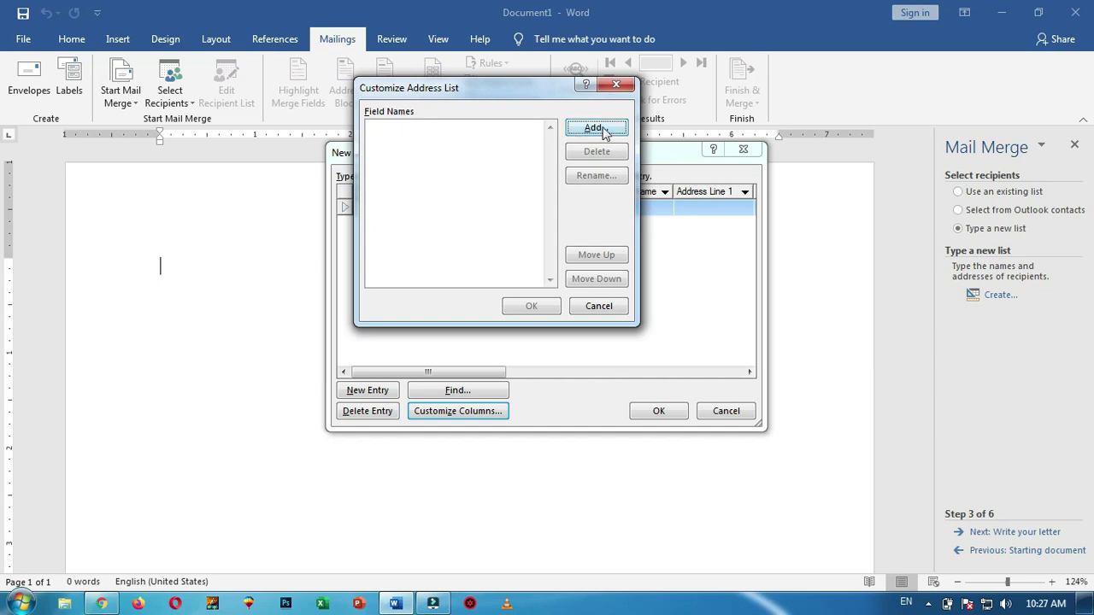
pyautogui.click(605, 129)
pyautogui.write('NAME')
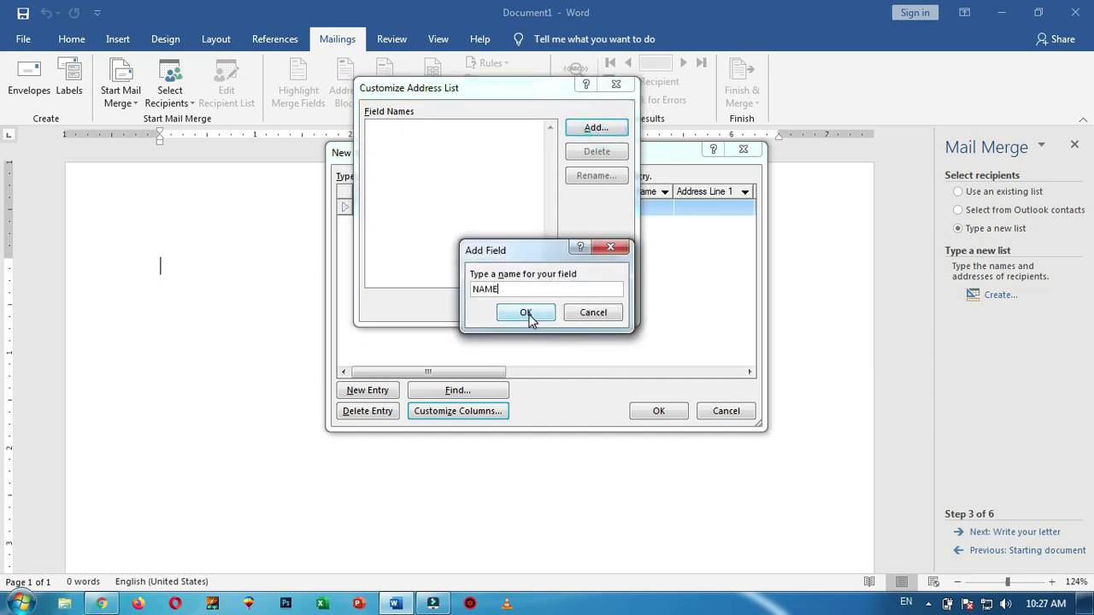
pyautogui.click(531, 314)
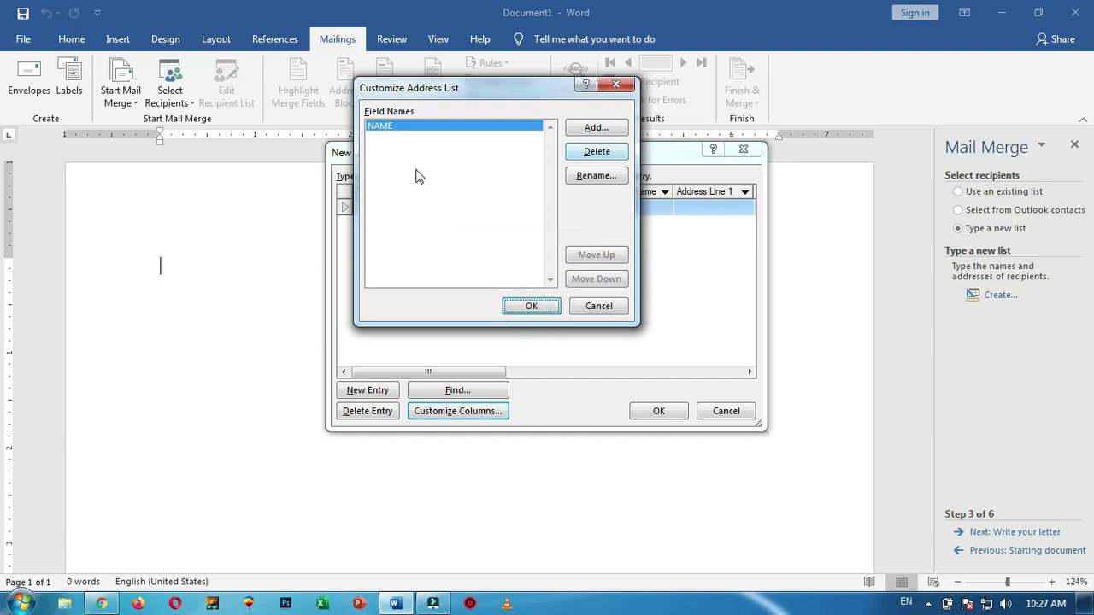
pyautogui.click(613, 134)
pyautogui.write('ADRESS')
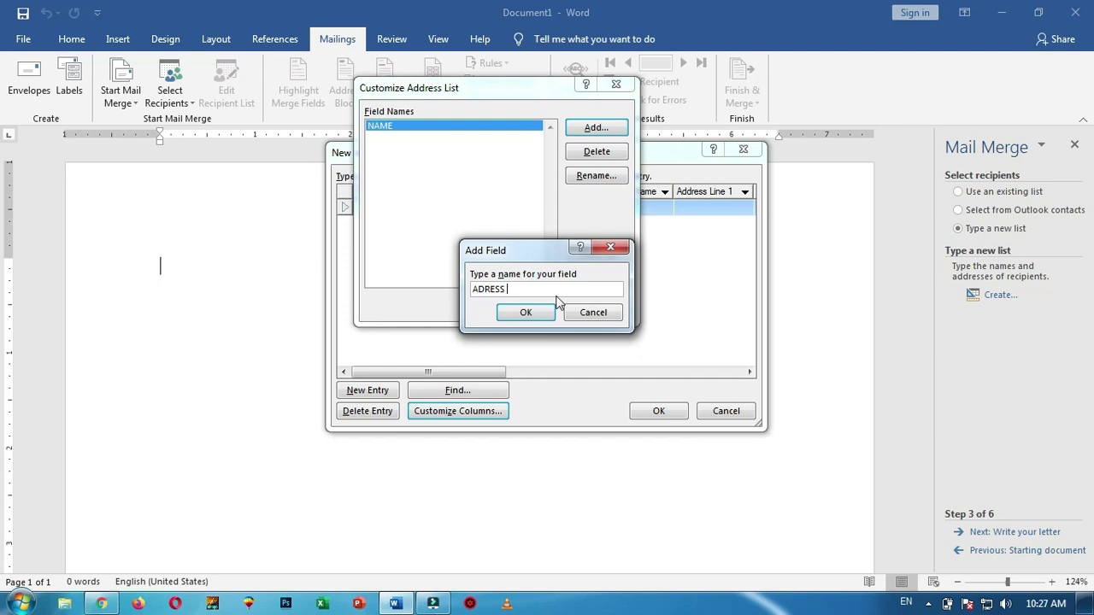
pyautogui.click(534, 312)
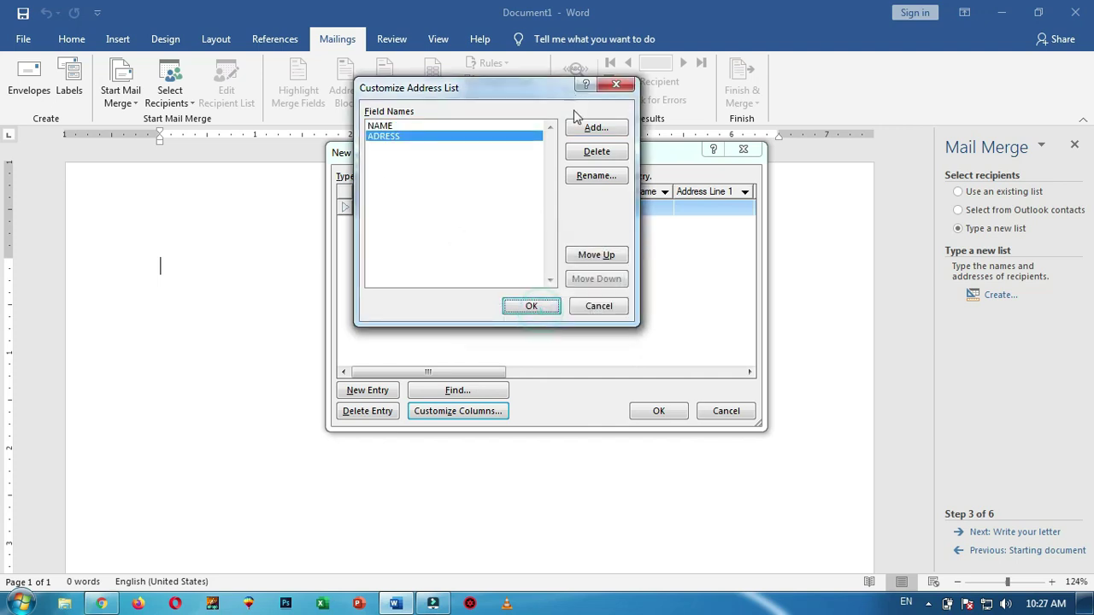
# Add the CITY and CONTACT fields and apply the four columns
pyautogui.click(619, 132)
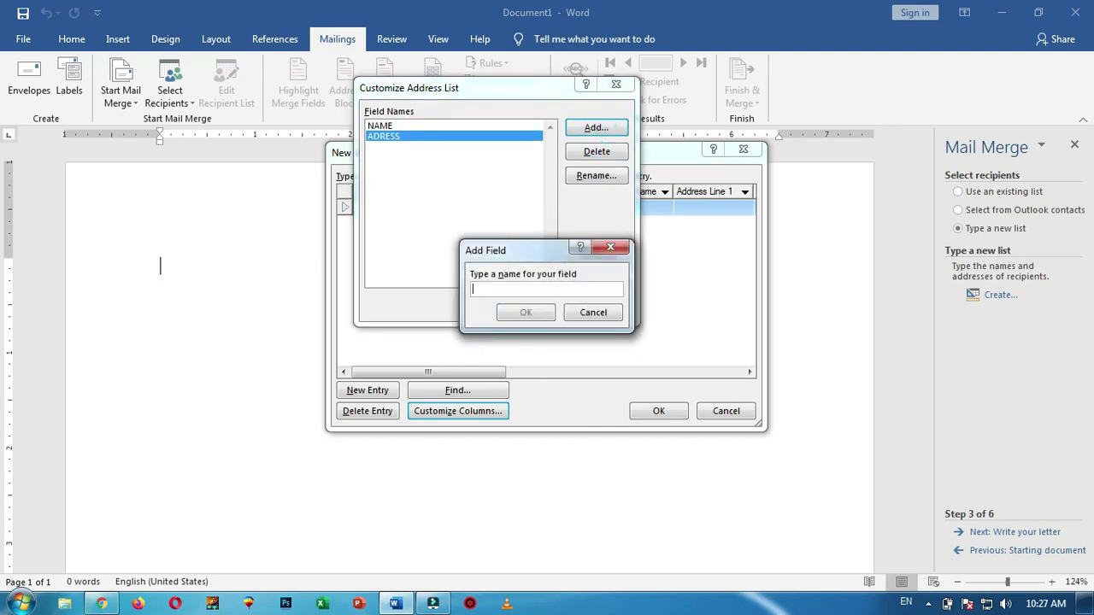
pyautogui.write('CIT')
pyautogui.click(546, 313)
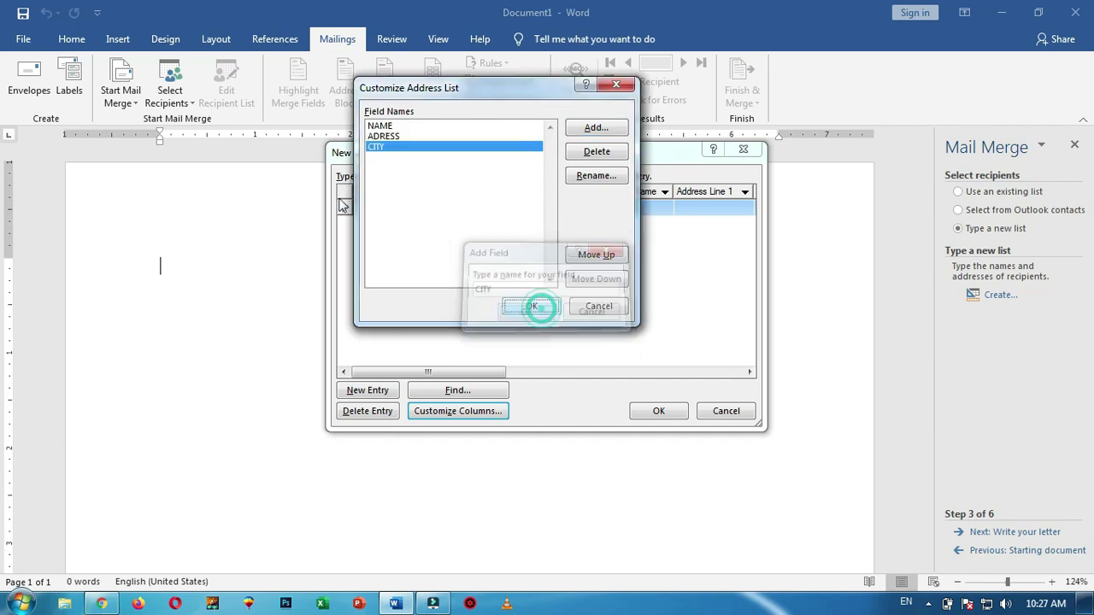
pyautogui.click(603, 128)
pyautogui.write('CONTACT')
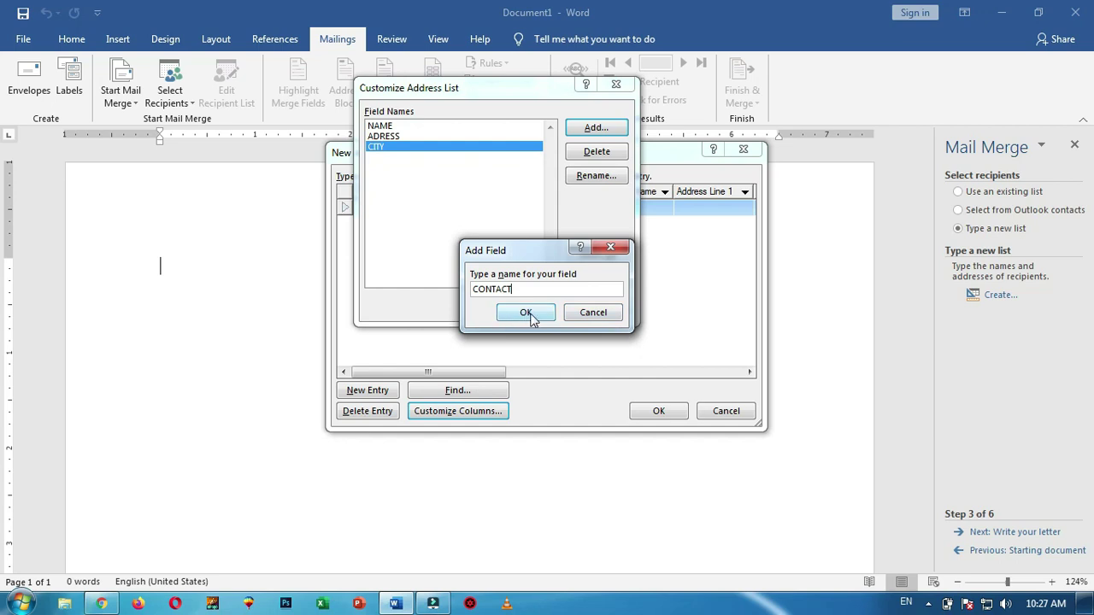
pyautogui.click(526, 313)
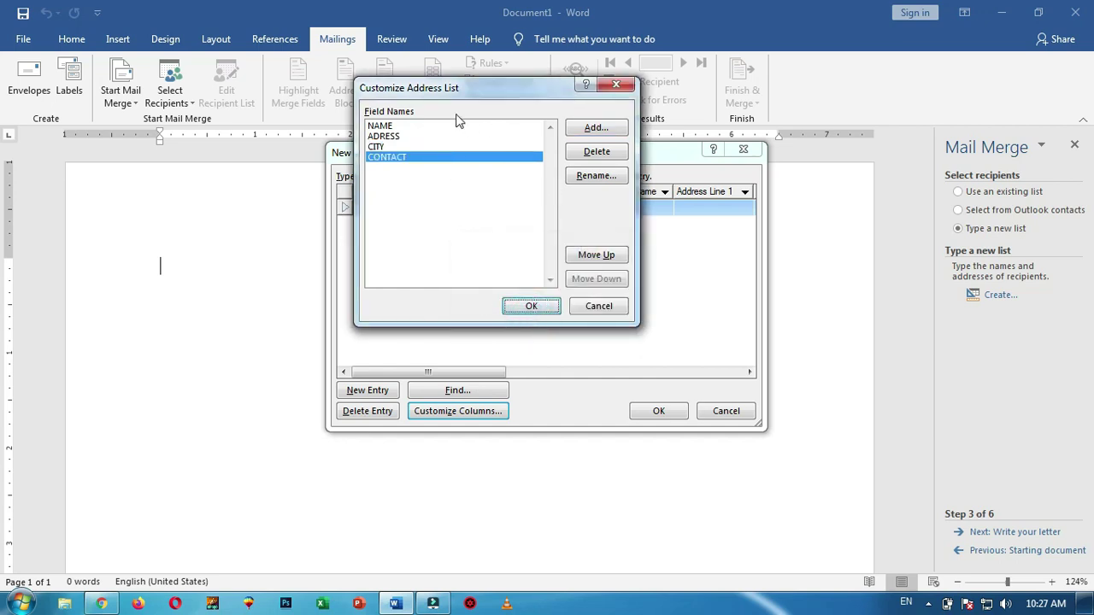
pyautogui.moveTo(495, 87); pyautogui.dragTo(489, 85)
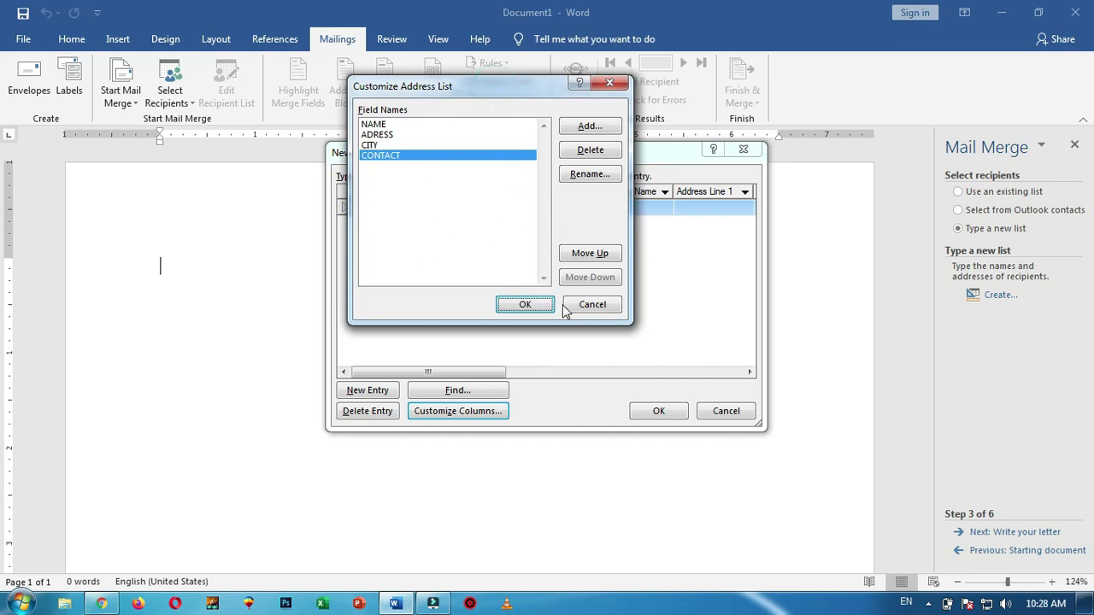
pyautogui.click(525, 305)
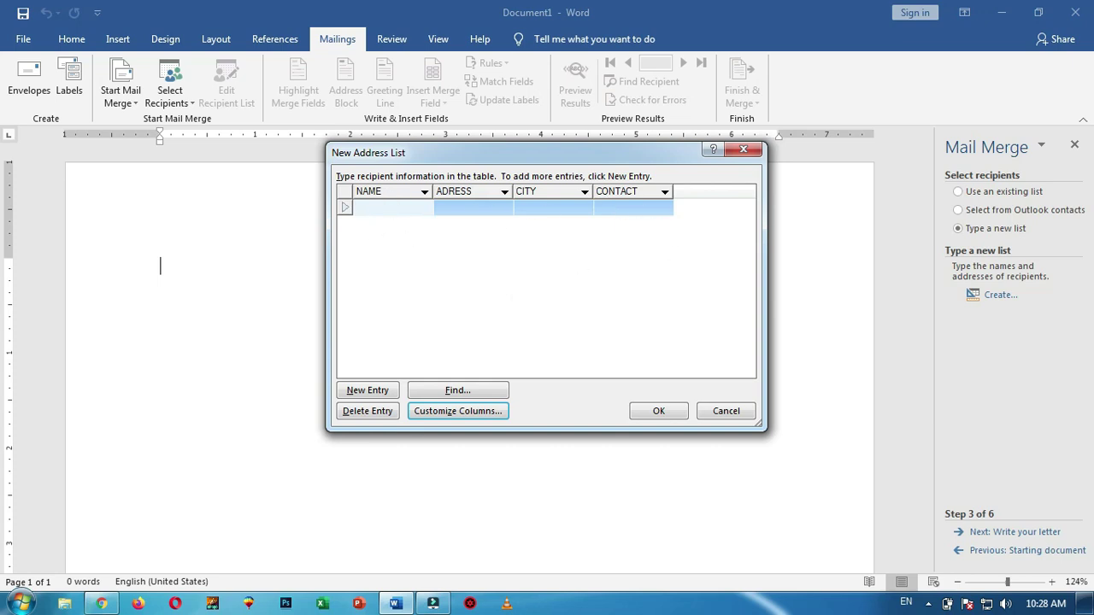
# Fill in the first recipient's address, city and contact number
pyautogui.press('Tab')
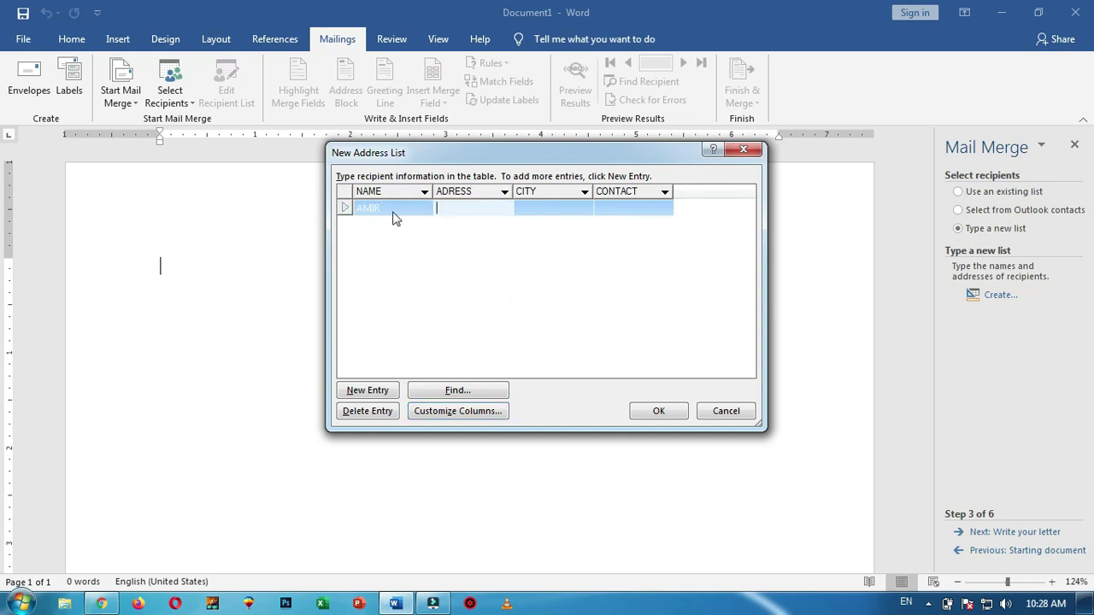
pyautogui.press('Tab')
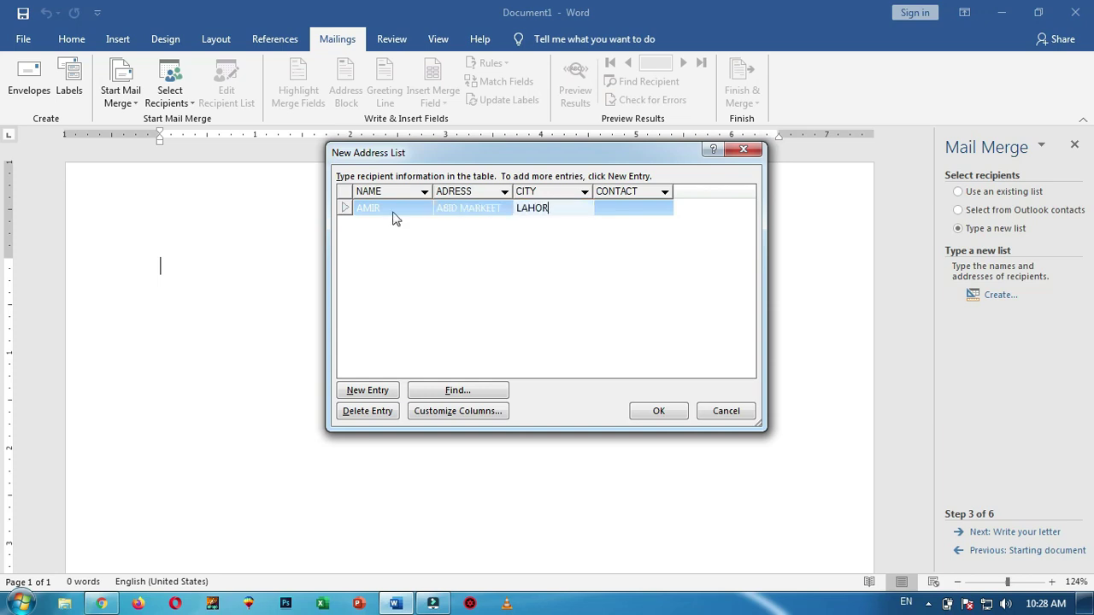
pyautogui.press('Tab')
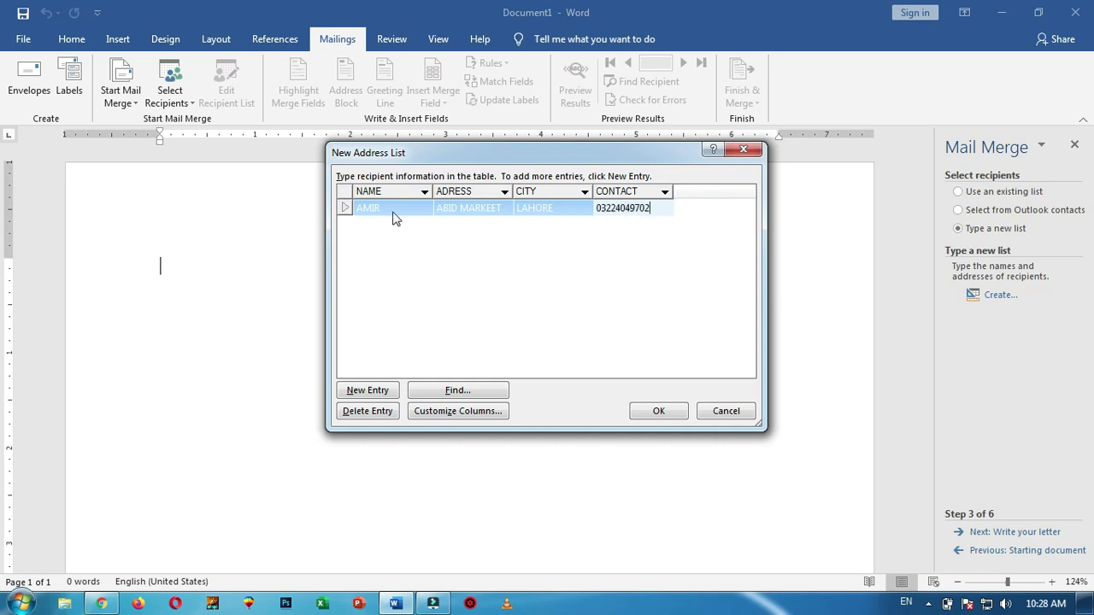
pyautogui.press('Tab')
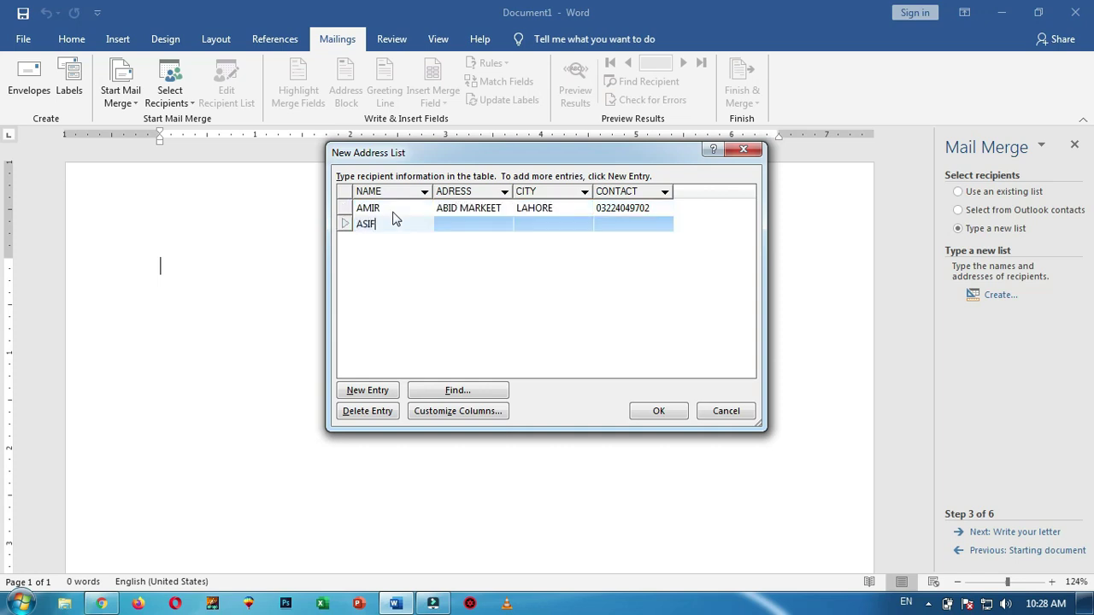
# Enter the second recipient's name, address, corrected city and contact number
pyautogui.write('ASIF')
pyautogui.press('Tab')
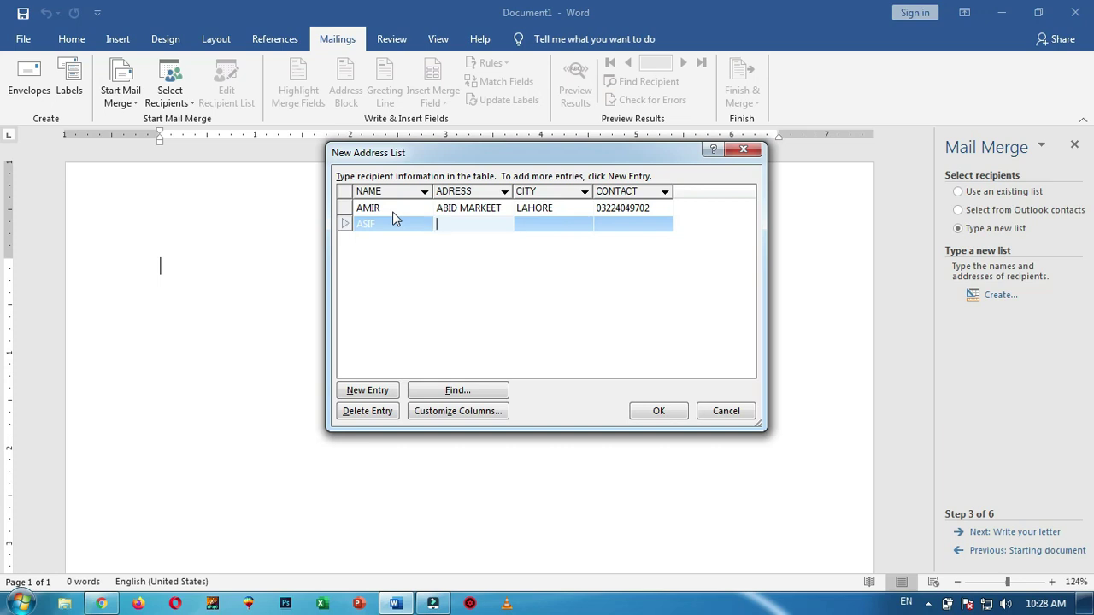
pyautogui.write('STR # 08')
pyautogui.press('Tab')
pyautogui.write('OKRA')
pyautogui.press('BackSpace')
pyautogui.press('BackSpace')
pyautogui.write('ARA')
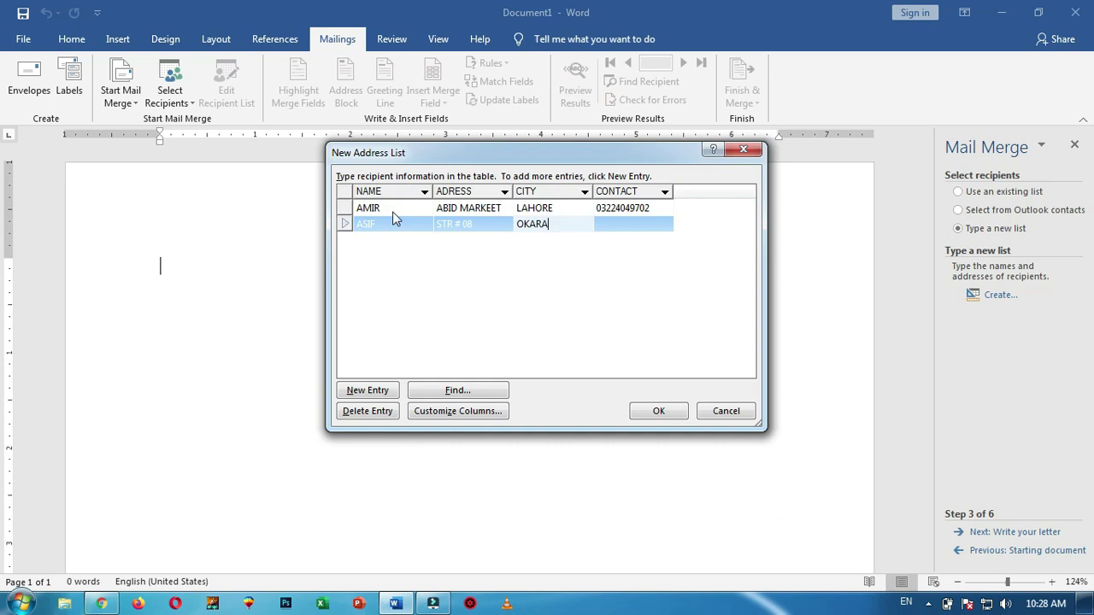
pyautogui.press('Tab')
pyautogui.write('0325698')
pyautogui.press('Tab')
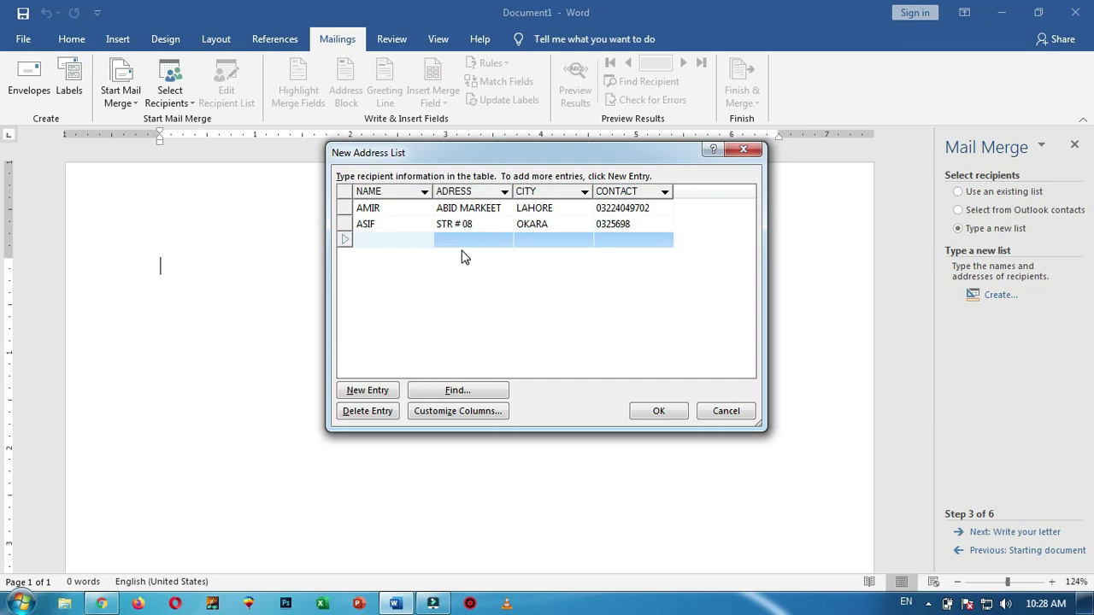
# Enter the third recipient's name, address, city and contact number
pyautogui.write('MUSTAFA')
pyautogui.press('Tab')
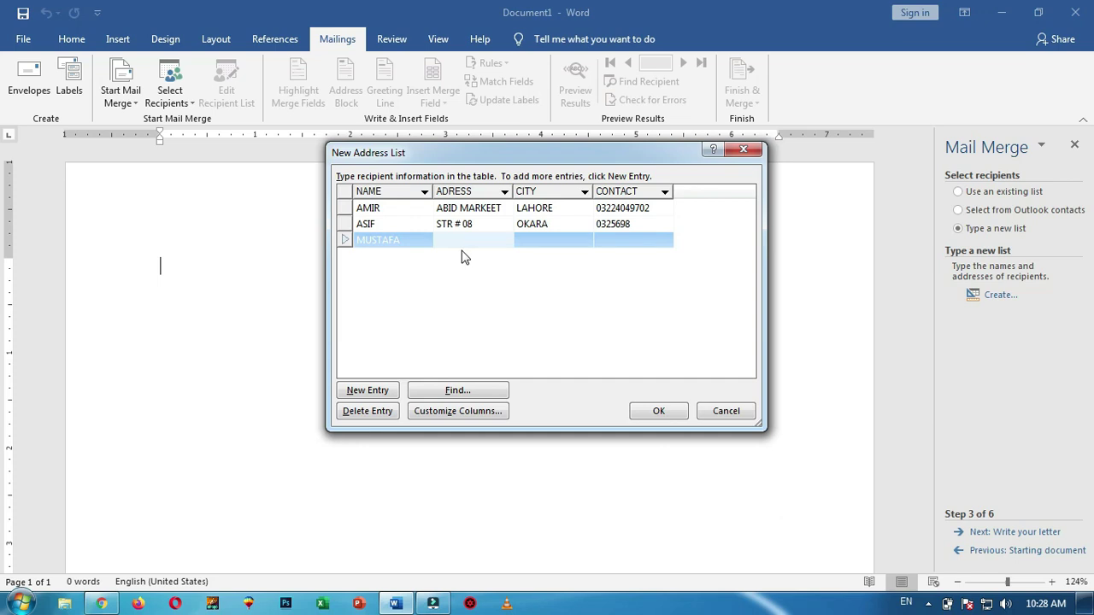
pyautogui.press('Tab')
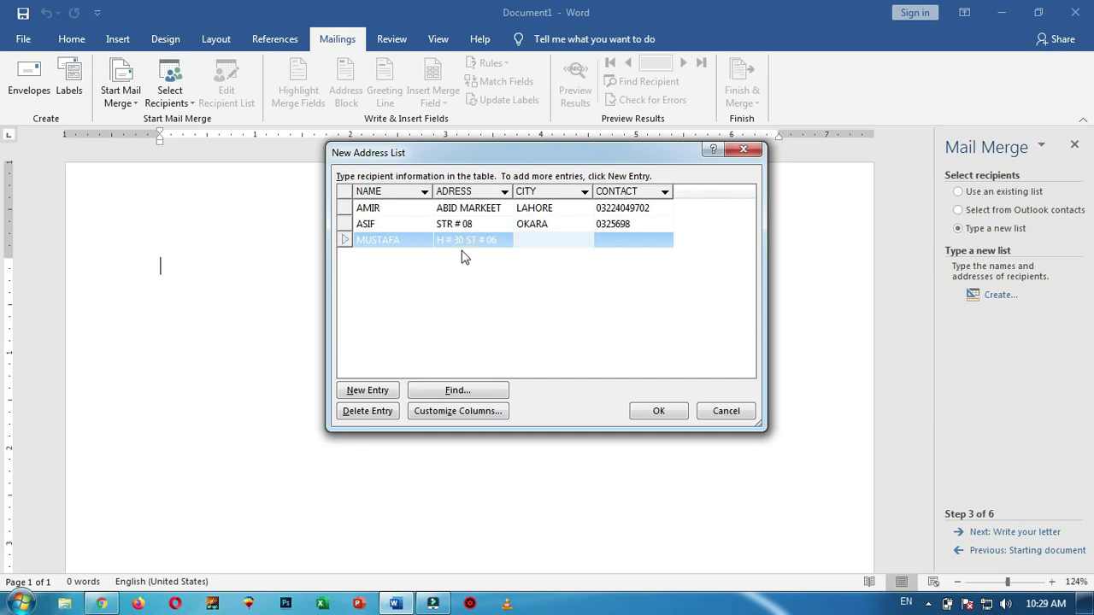
pyautogui.write('LAHORE')
pyautogui.press('Tab')
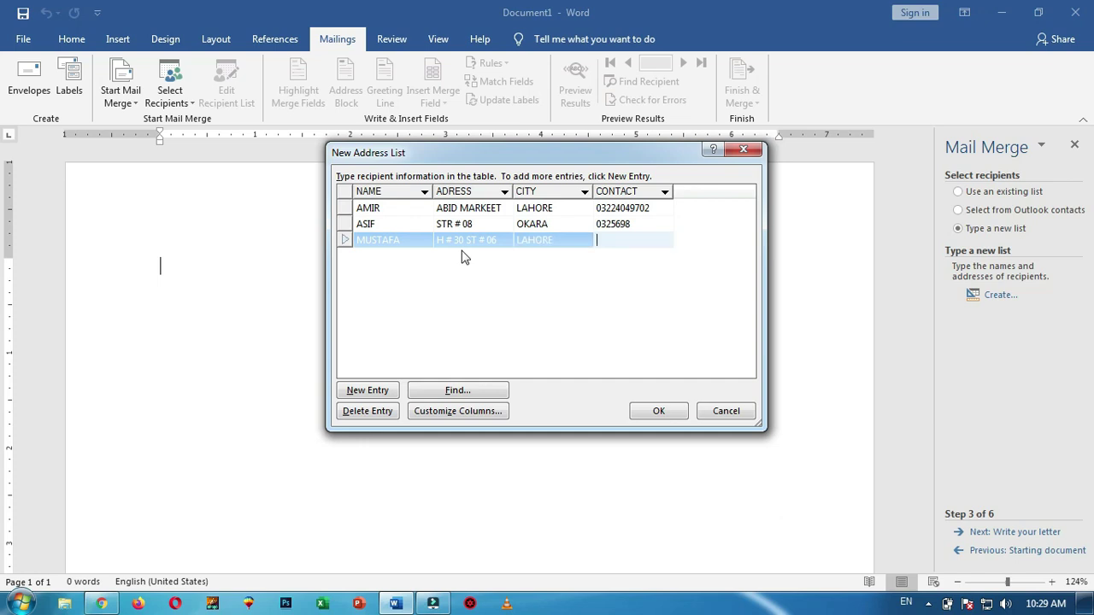
pyautogui.press('Tab')
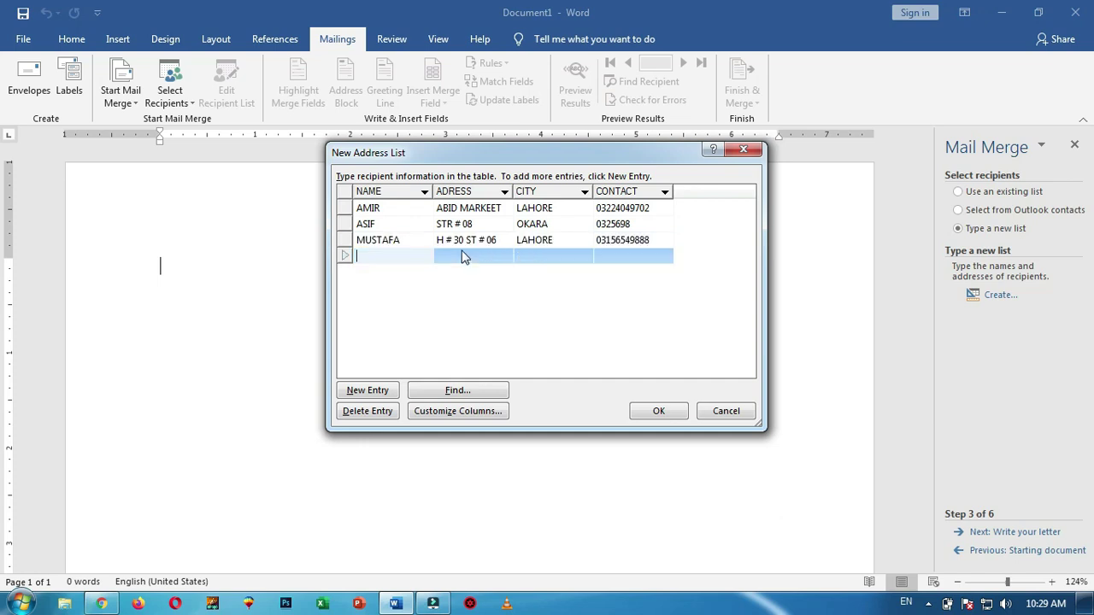
# Enter the fourth recipient's name, address, city and contact number
pyautogui.write('WASEEM')
pyautogui.press('Tab')
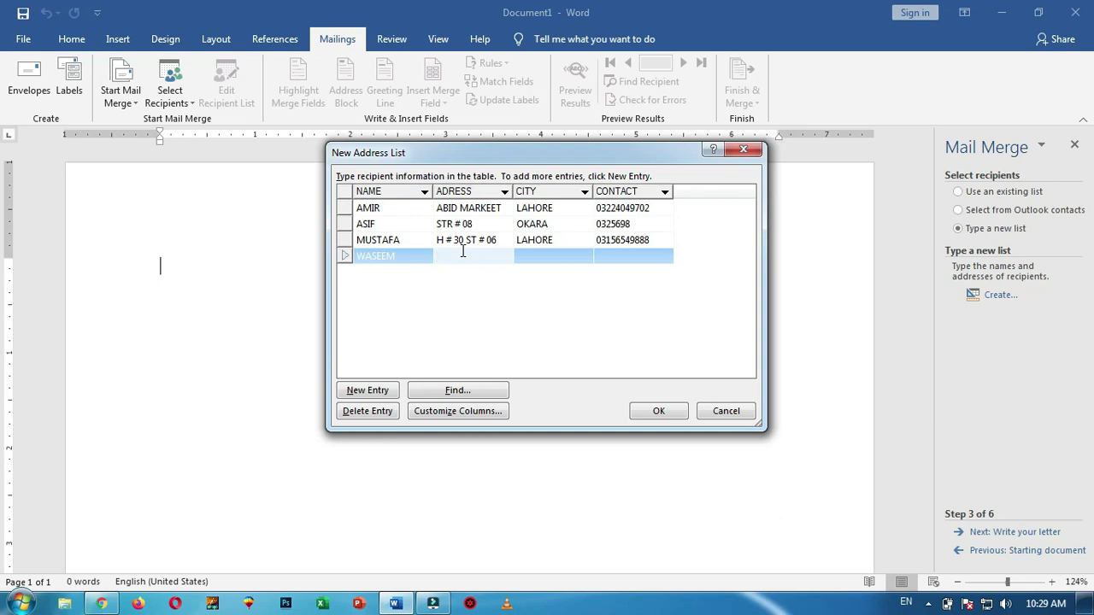
pyautogui.write('JOHAR TOWN')
pyautogui.press('Tab')
pyautogui.write('LAHORE')
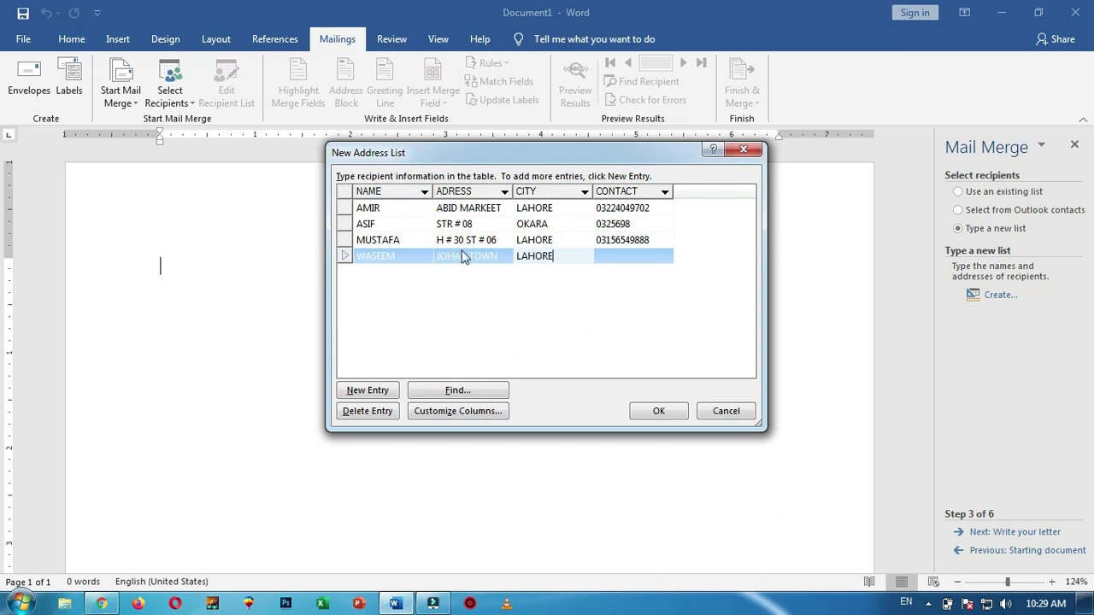
pyautogui.press('Tab')
pyautogui.press('Tab')
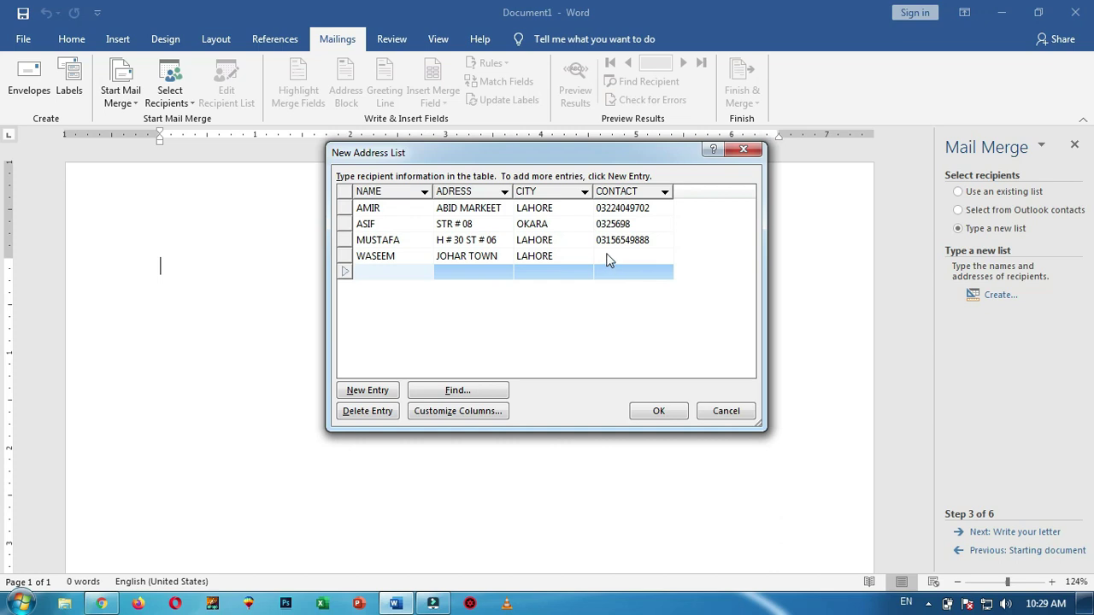
pyautogui.click(610, 257)
pyautogui.write('56456465465')
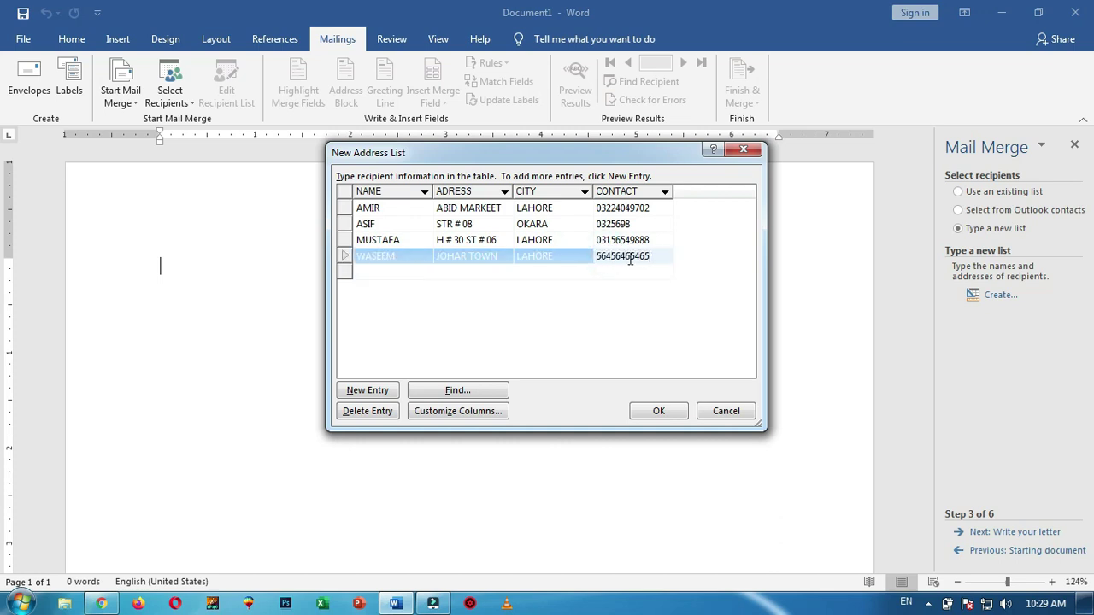
# Enter the fifth recipient's name, address, city and contact number
pyautogui.click(381, 272)
pyautogui.write('A')
pyautogui.press('BackSpace')
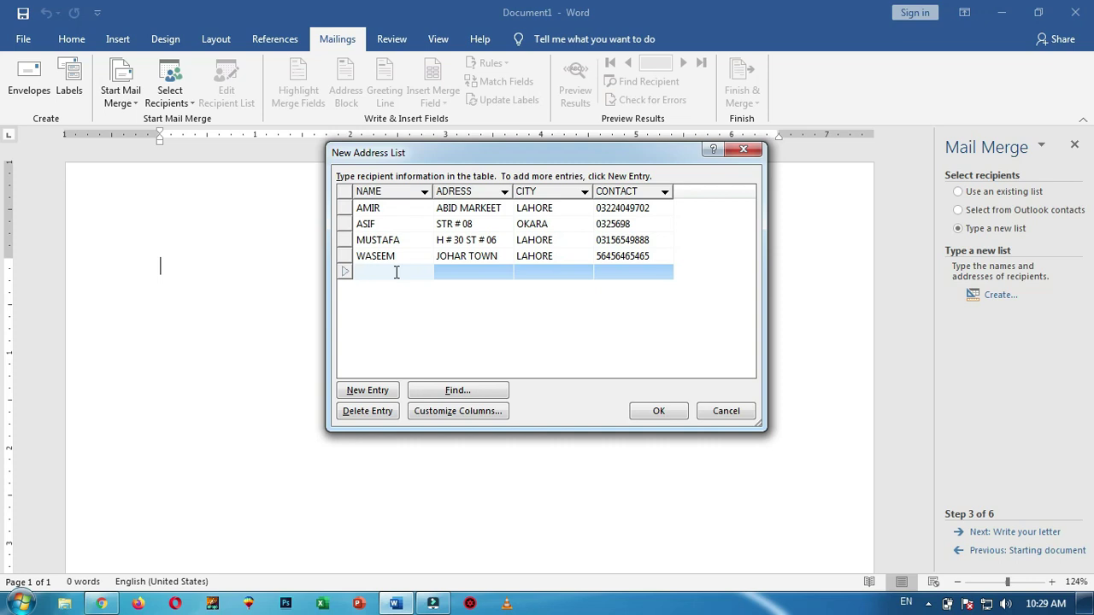
pyautogui.write('MUHSIN')
pyautogui.press('Tab')
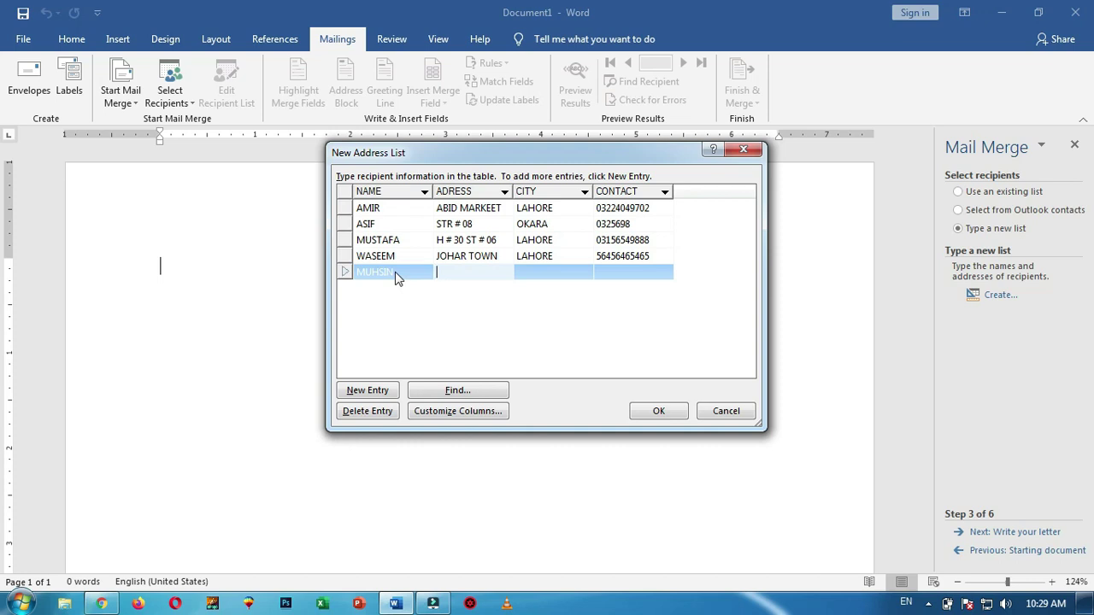
pyautogui.press('Tab')
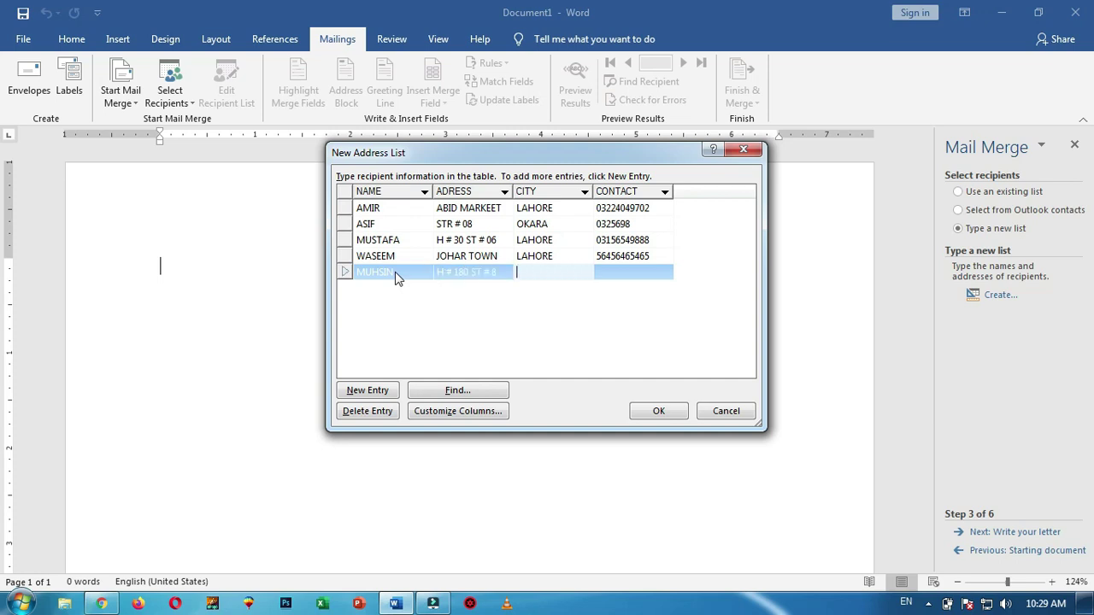
pyautogui.write('KASUR')
pyautogui.press('Tab')
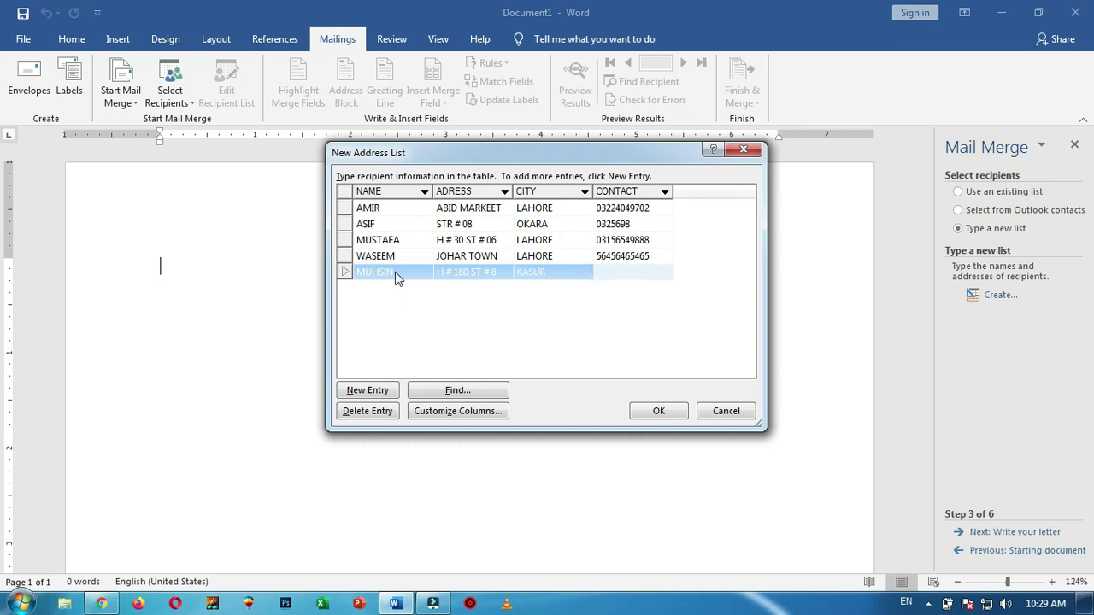
pyautogui.write('56456444')
# Save the list as 'EMPLOYE CONTACT LIST' on the Desktop and accept it as recipients
pyautogui.click(660, 413)
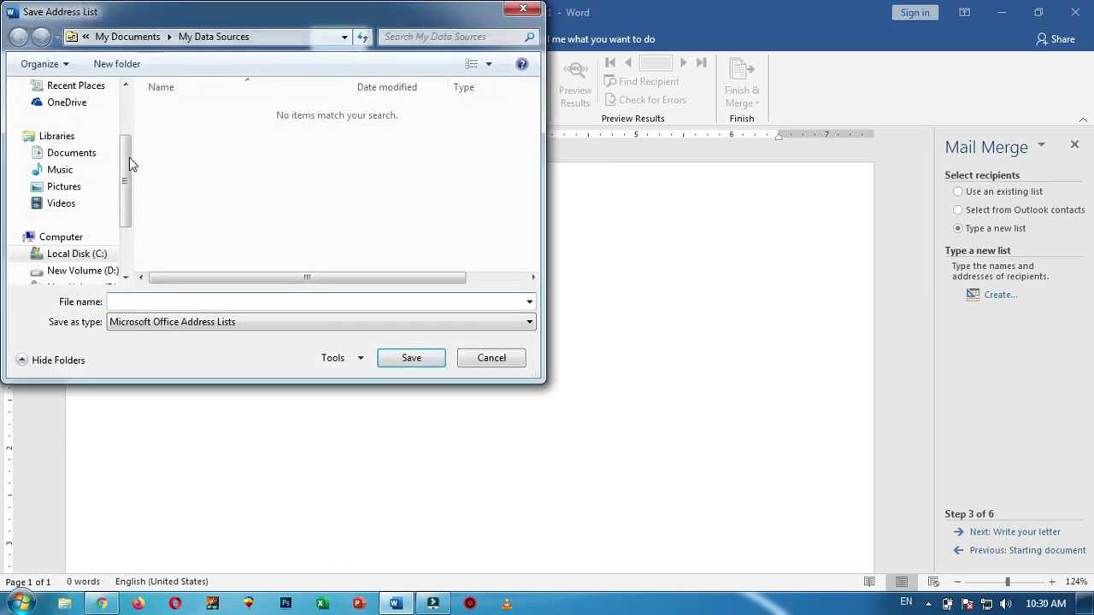
pyautogui.scroll(2, 124, 166)
pyautogui.click(147, 301)
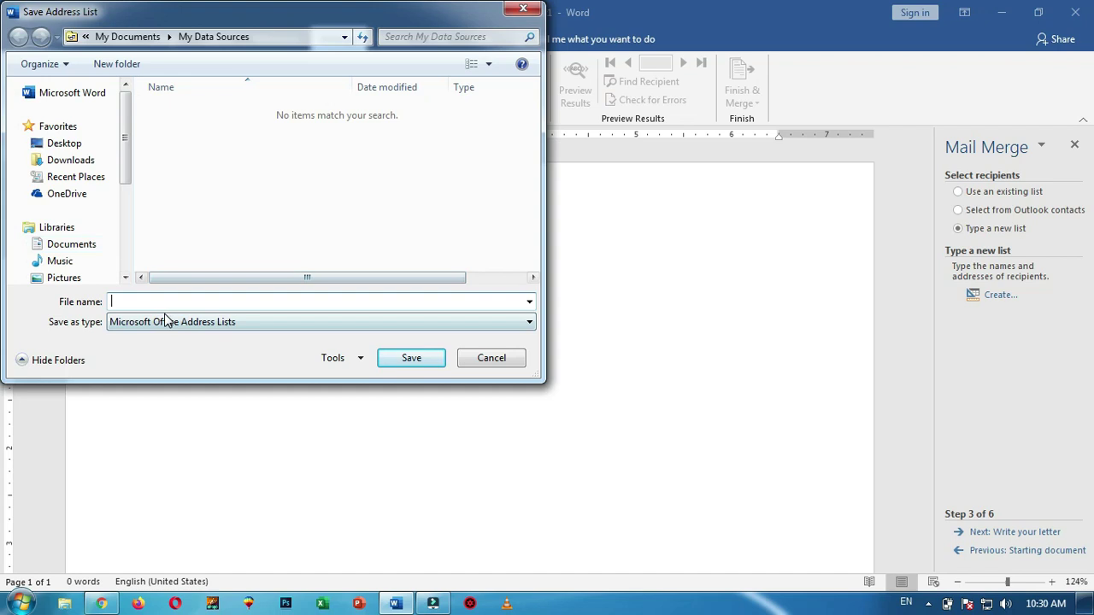
pyautogui.write('EMPLOYE CON')
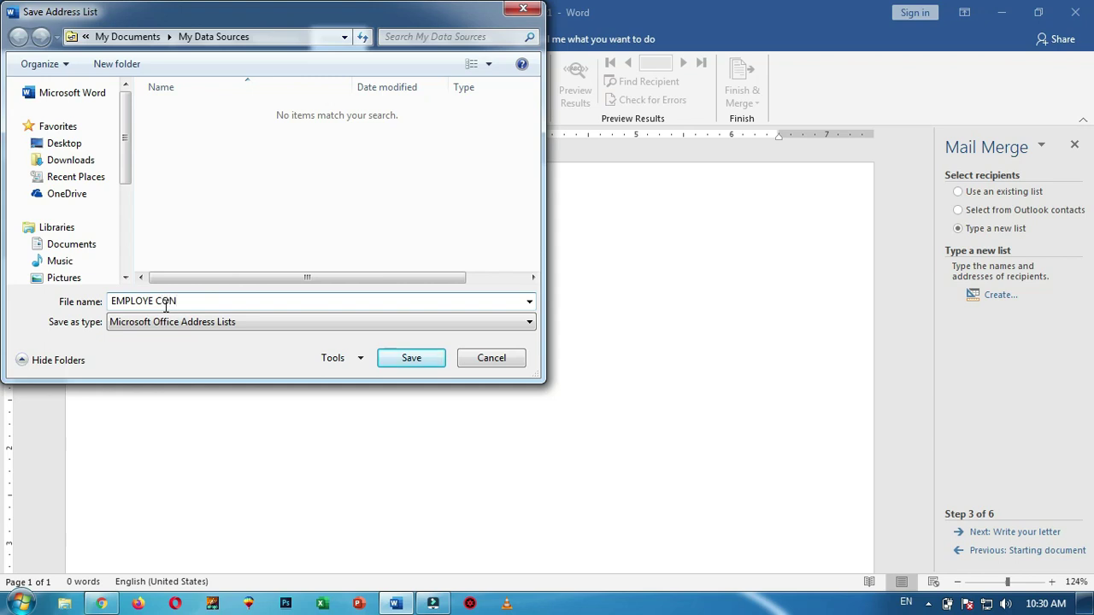
pyautogui.write('TACT LIST')
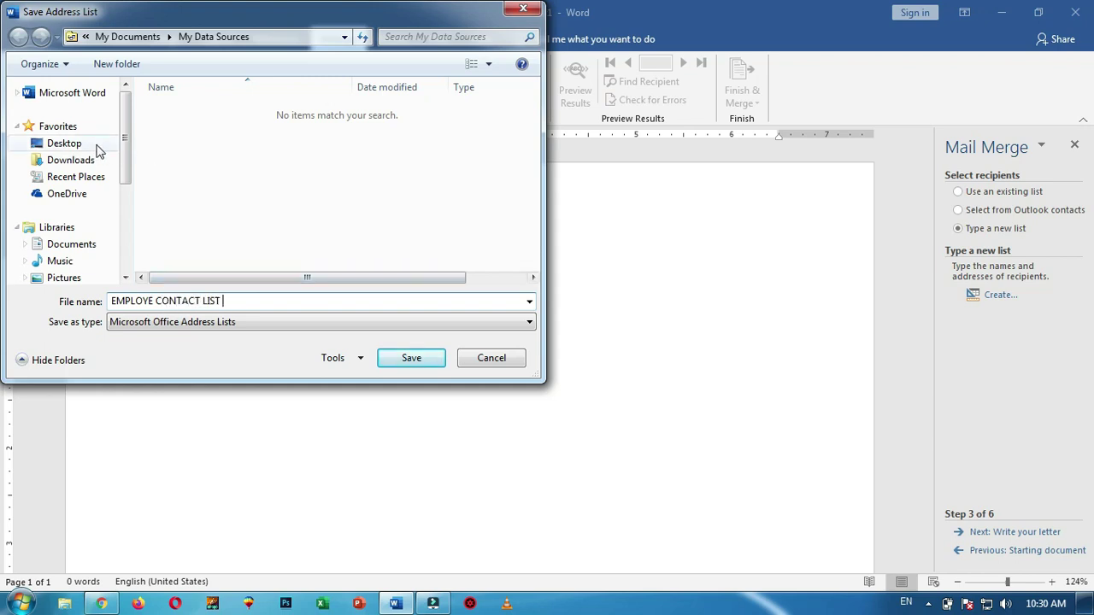
pyautogui.click(88, 149)
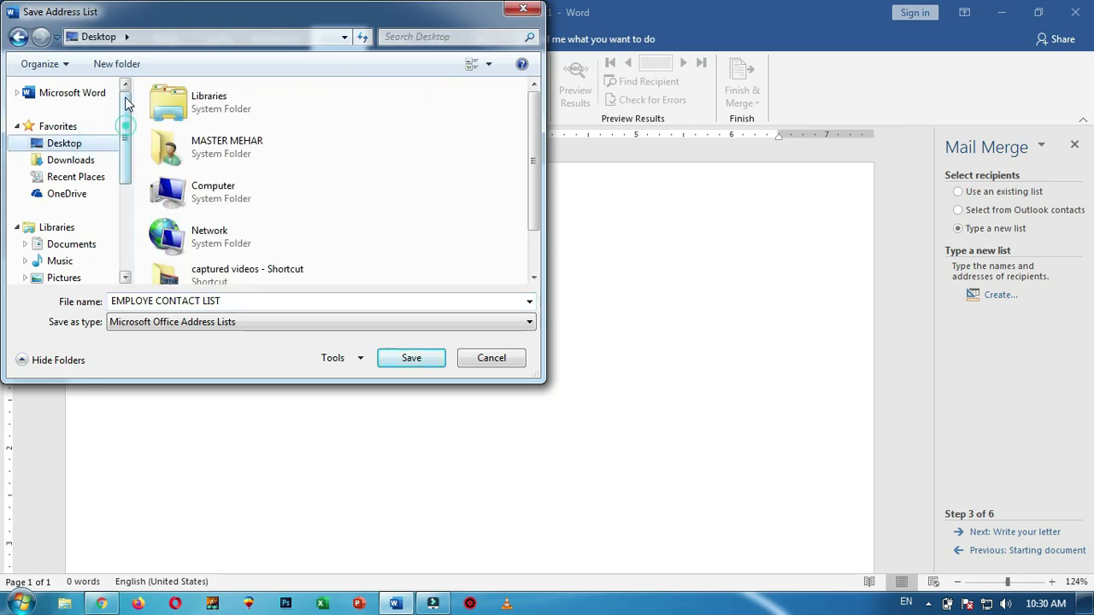
pyautogui.scroll(-2, 126, 128)
pyautogui.scroll(2, 126, 128)
pyautogui.click(420, 363)
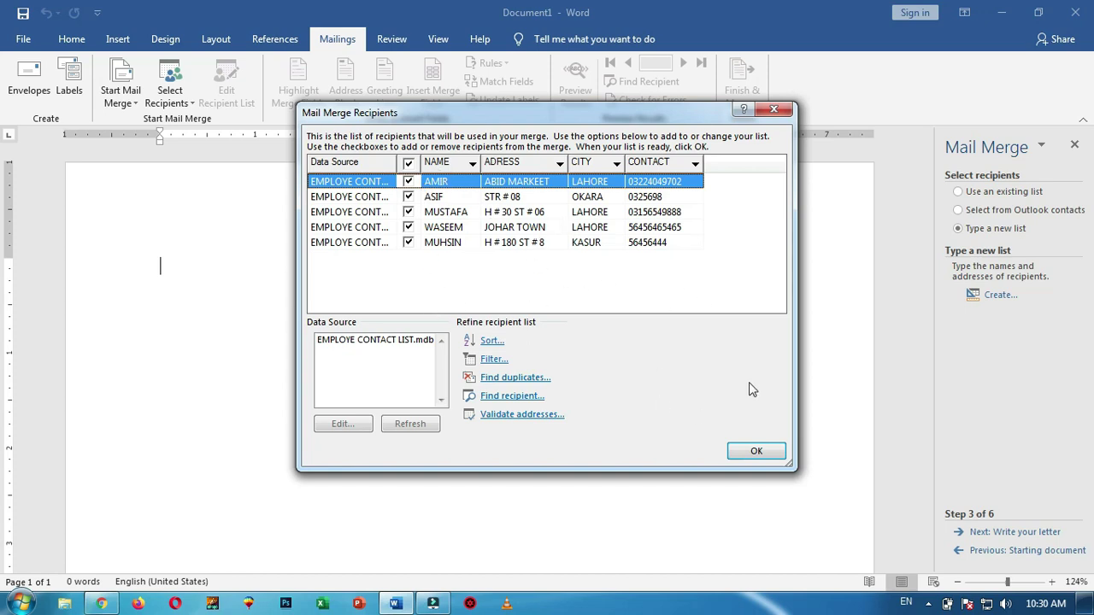
pyautogui.click(761, 452)
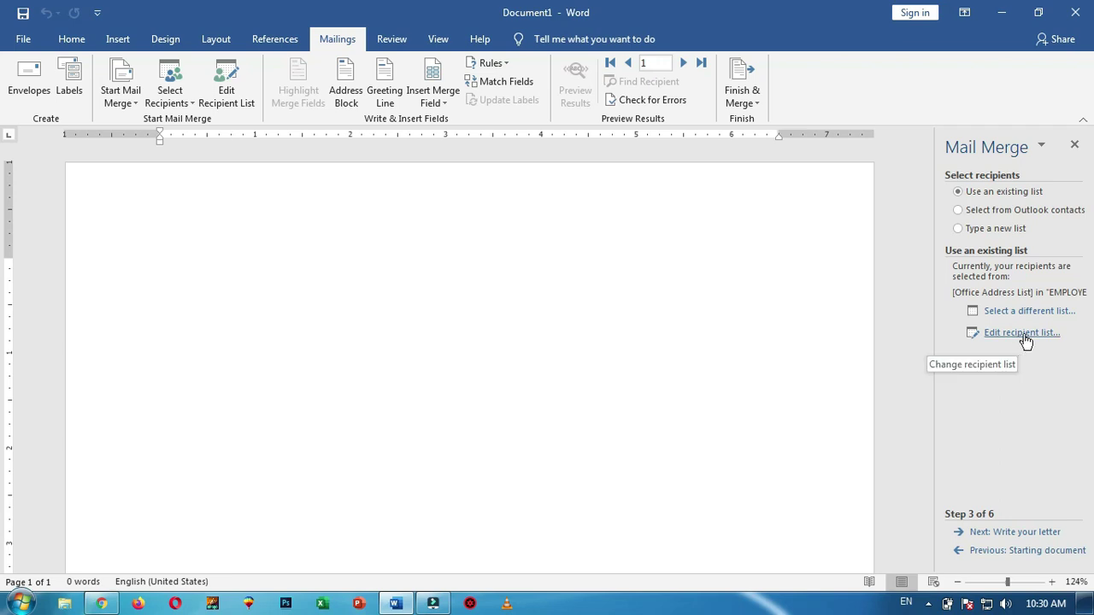
# Advance the wizard to Write your letter and type TO at the top of the page
pyautogui.click(1022, 537)
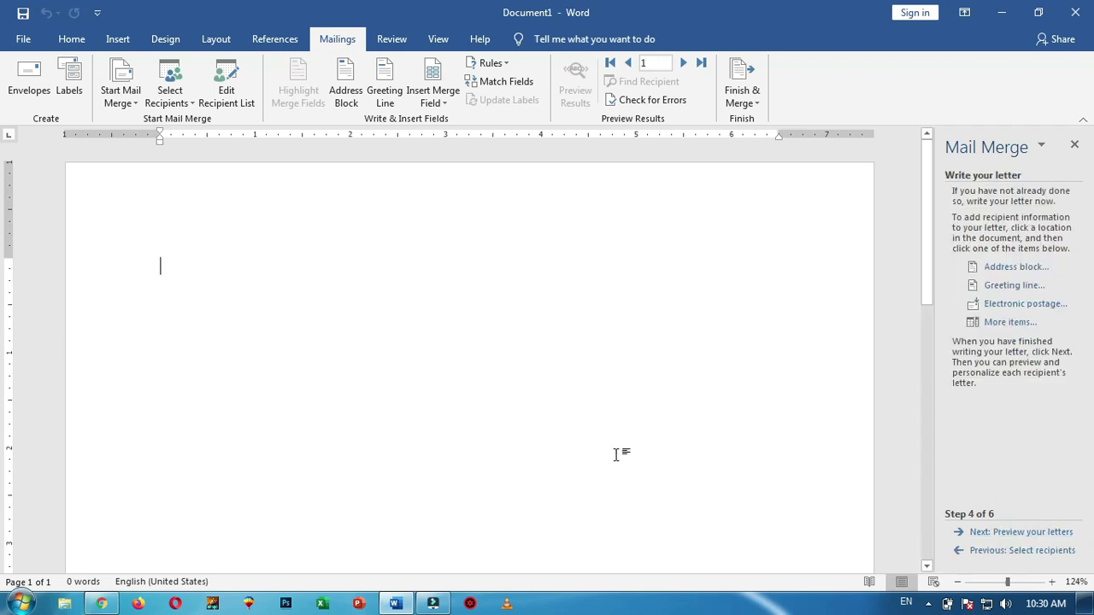
pyautogui.doubleClick(163, 266)
pyautogui.write('TO')
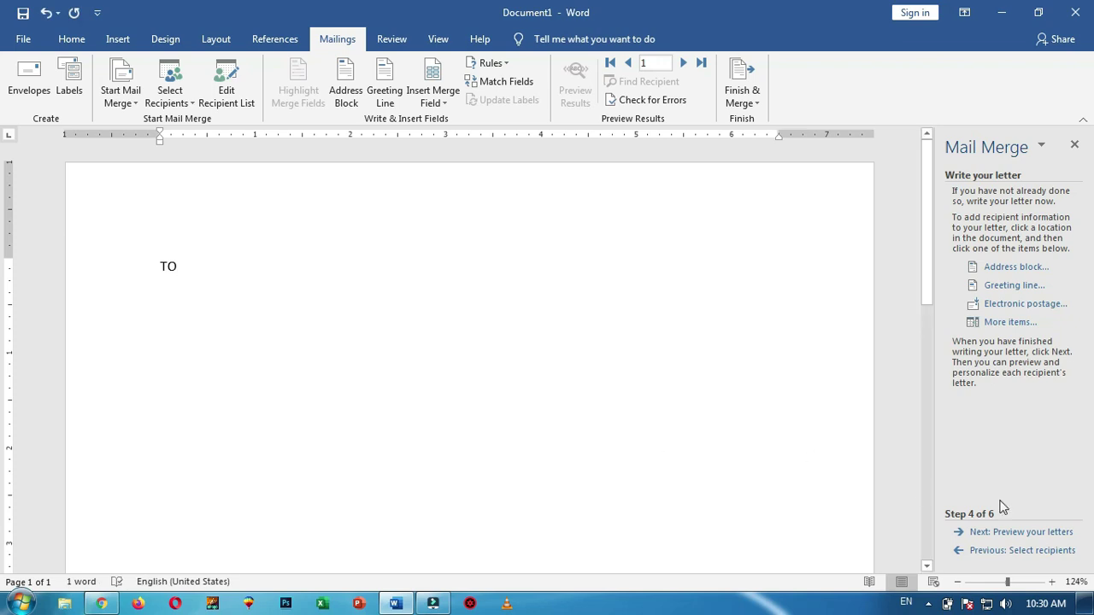
pyautogui.press('Return')
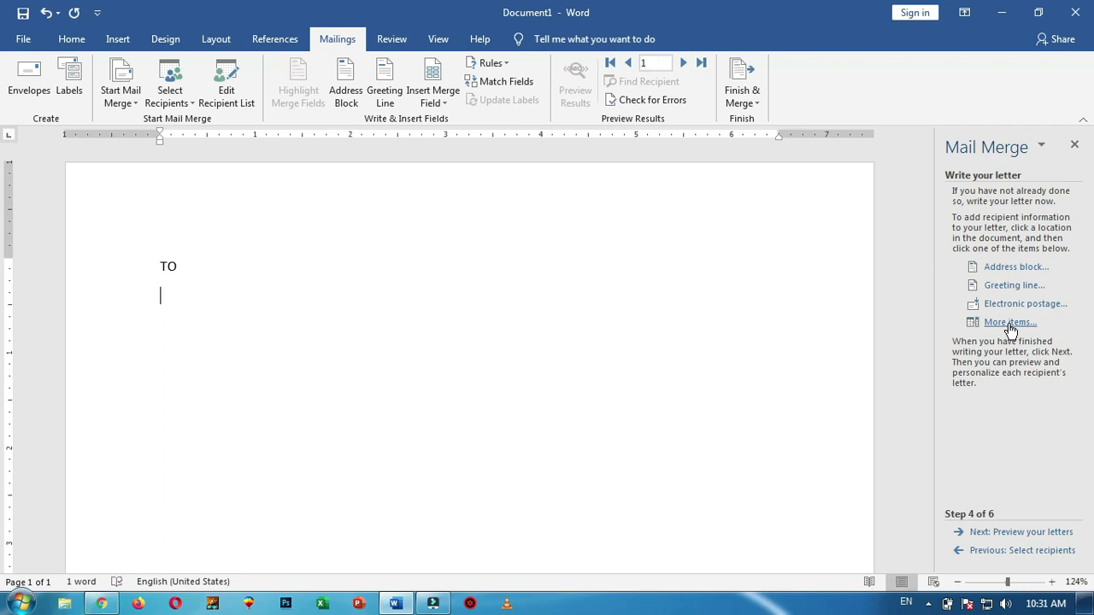
# Insert the «NAME» and «ADRESS» merge fields on separate lines under TO
pyautogui.click(1009, 324)
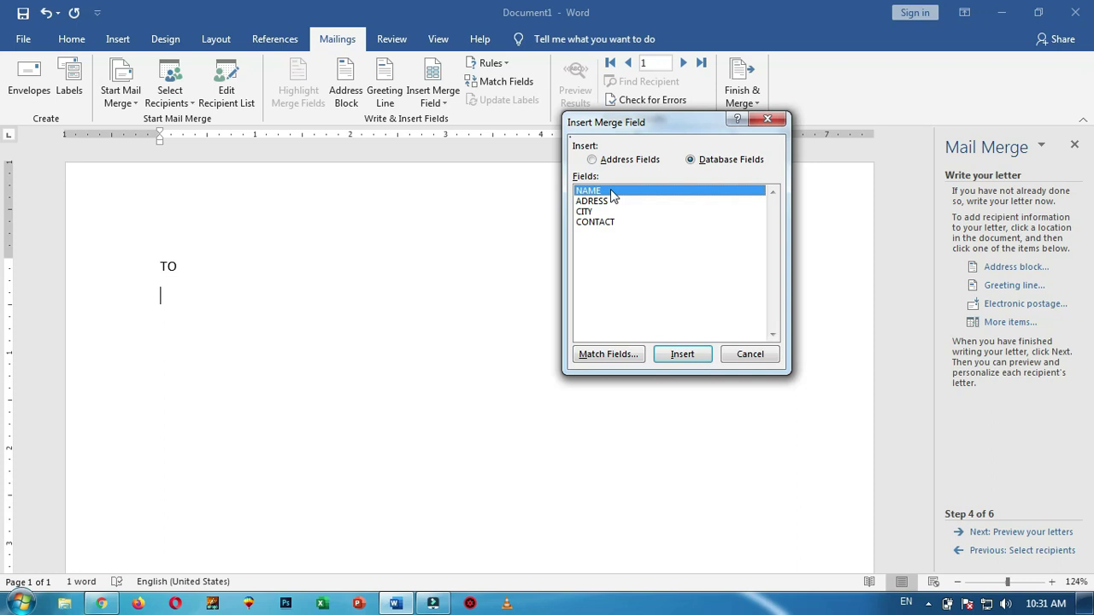
pyautogui.click(691, 357)
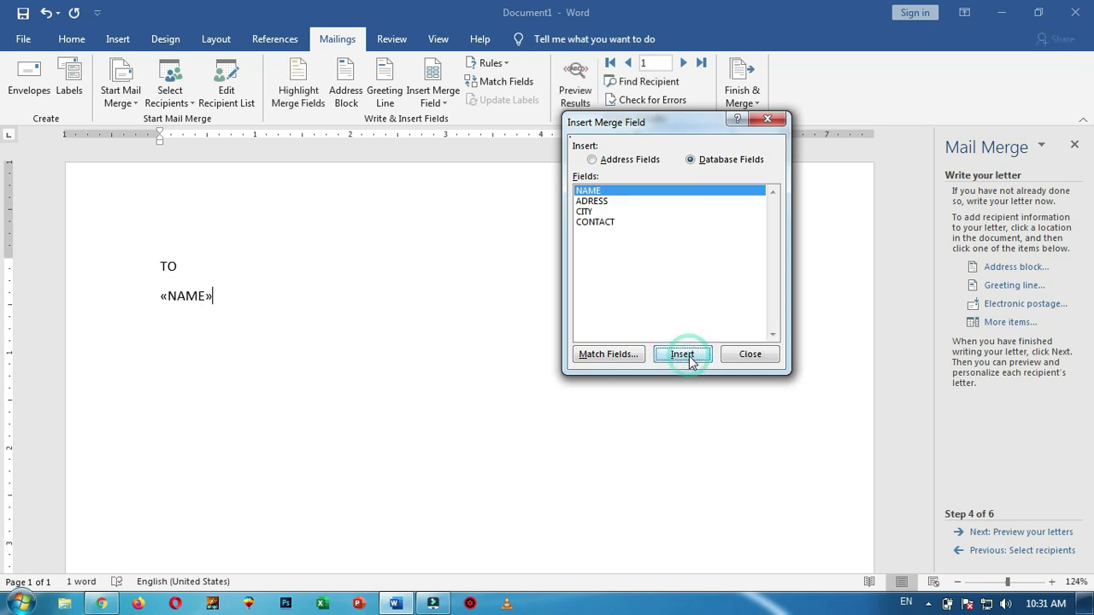
pyautogui.click(762, 360)
pyautogui.press('Return')
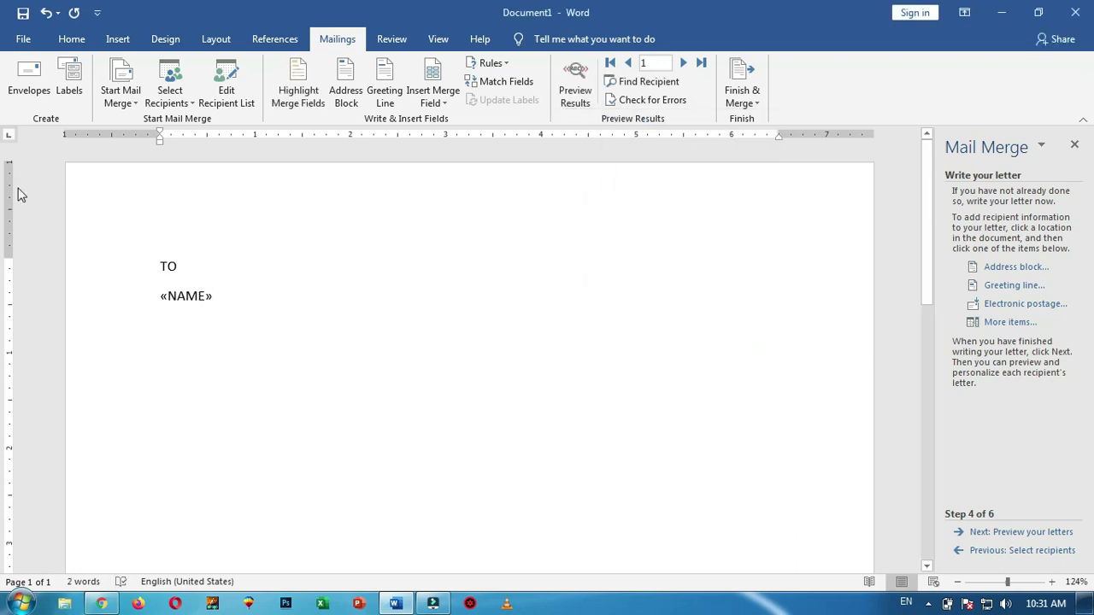
pyautogui.click(1009, 323)
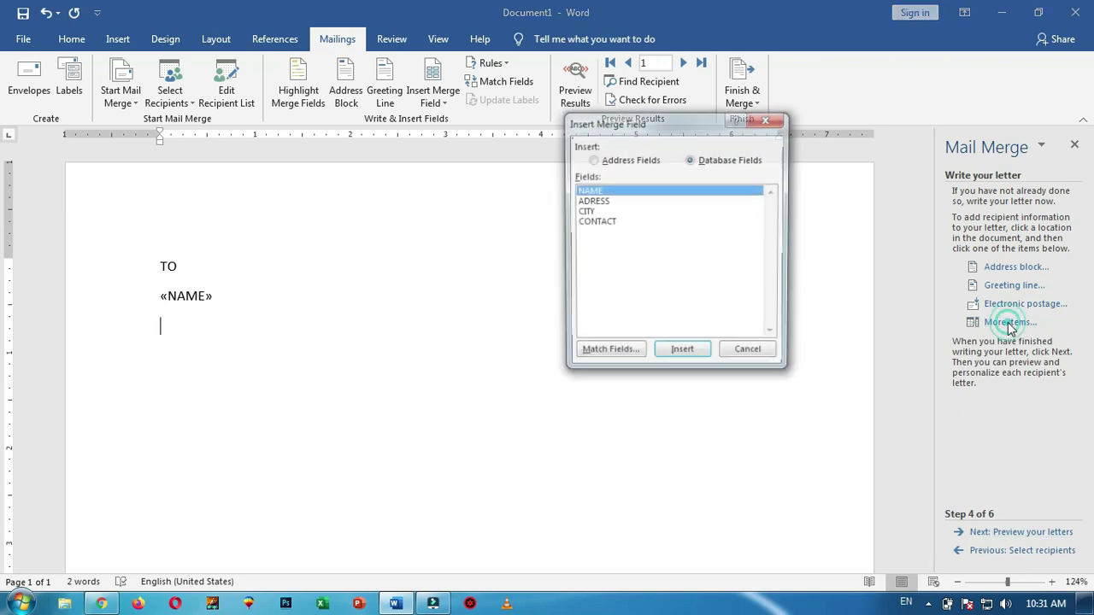
pyautogui.click(623, 202)
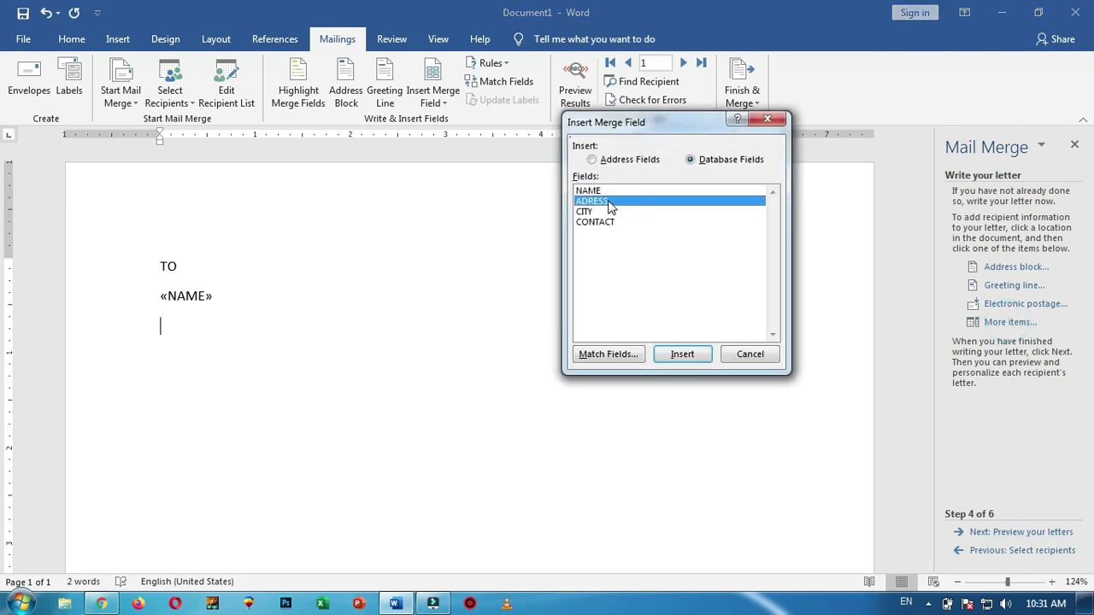
pyautogui.click(684, 356)
pyautogui.click(763, 359)
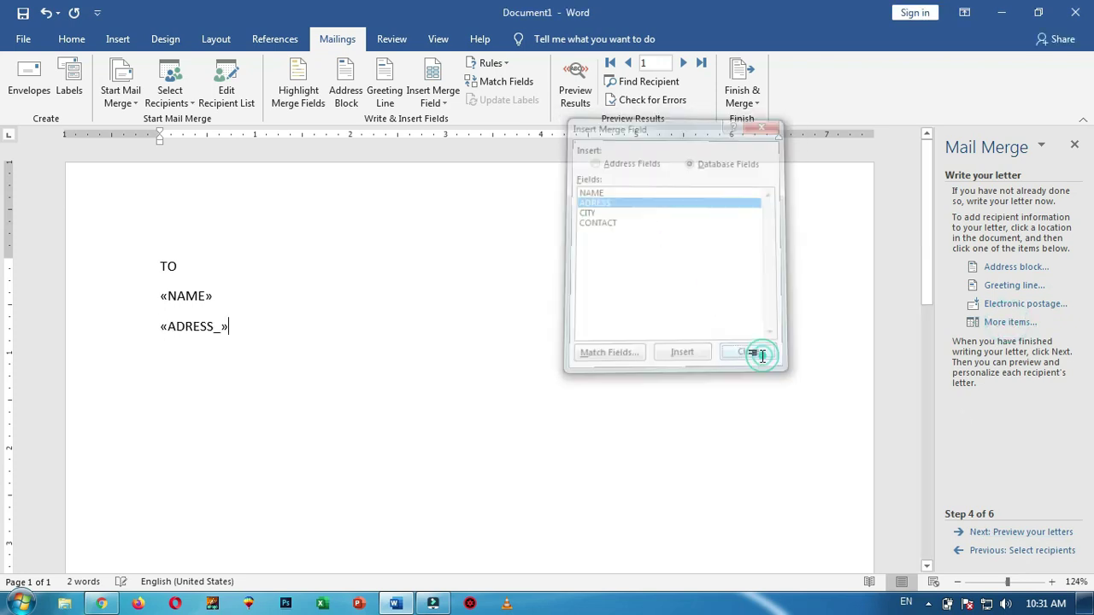
# Put the «CITY» field on its own line below «ADRESS», deleting a misplaced copy
pyautogui.click(1009, 322)
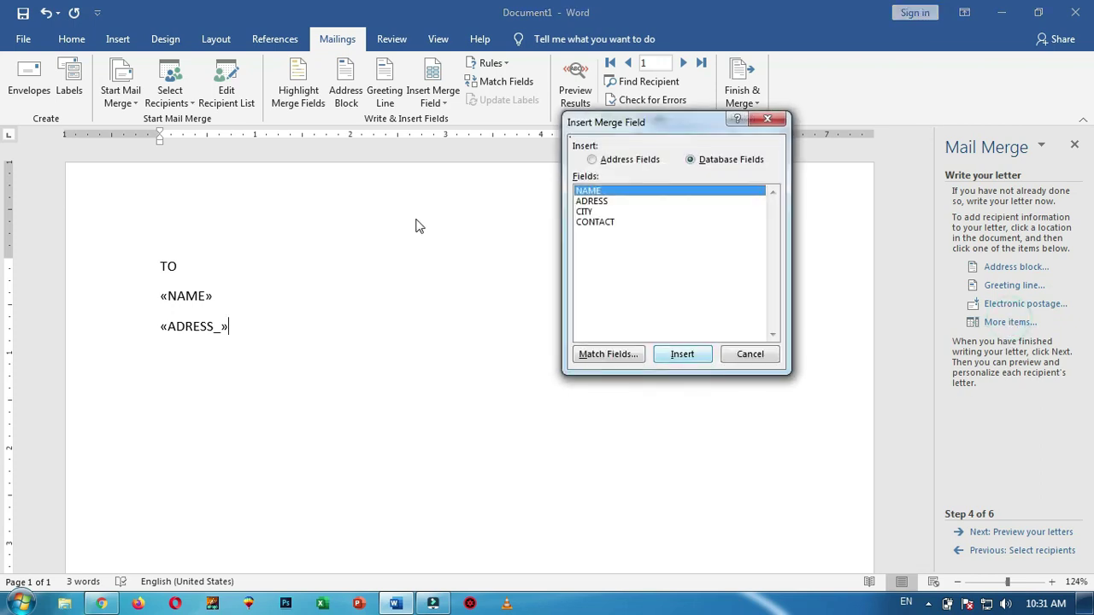
pyautogui.click(587, 212)
pyautogui.click(684, 356)
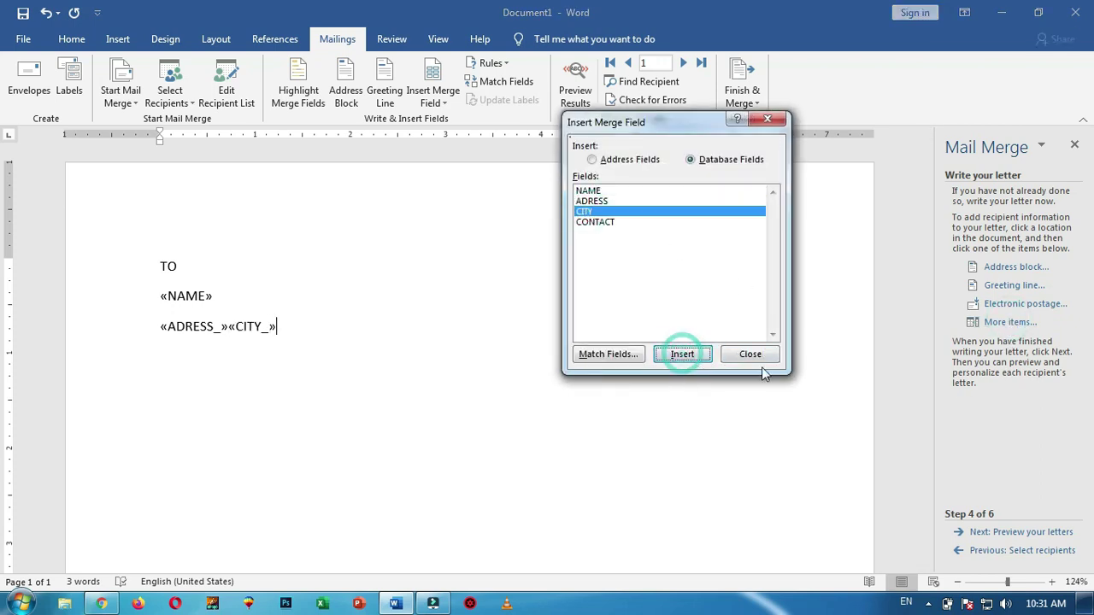
pyautogui.click(756, 357)
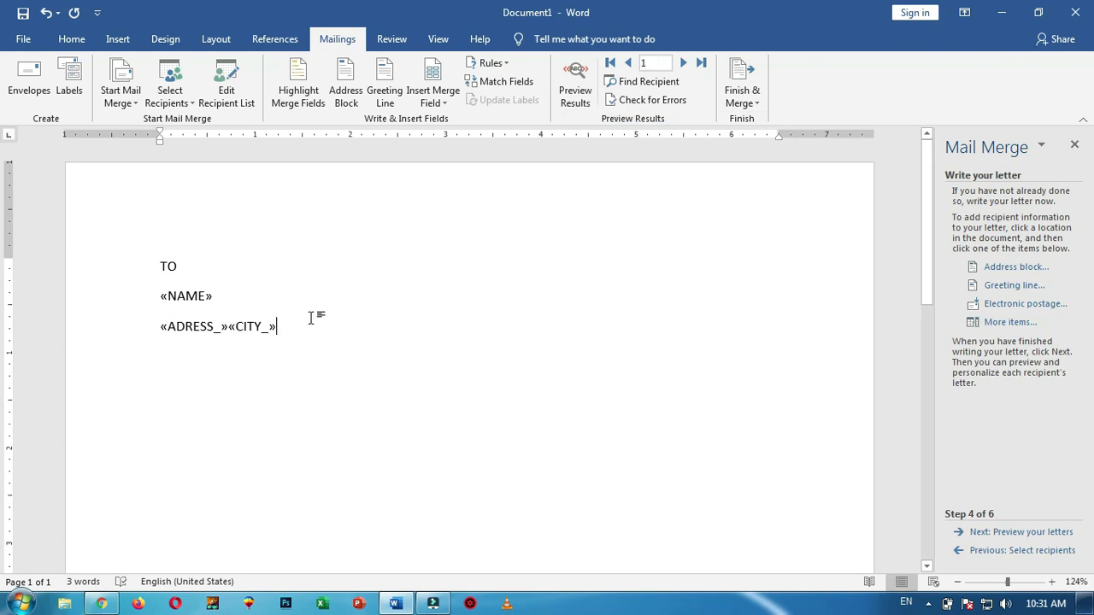
pyautogui.click(232, 326)
pyautogui.keyDown('shift'); pyautogui.click(336, 329); pyautogui.keyUp('shift')
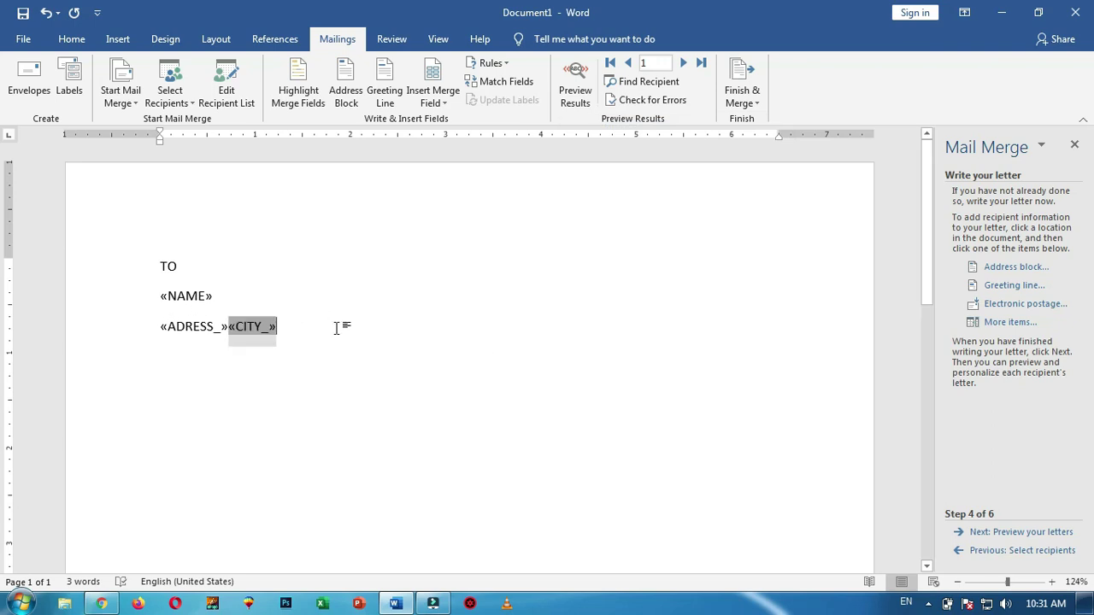
pyautogui.press('BackSpace')
pyautogui.press('BackSpace')
pyautogui.click(336, 329)
pyautogui.press('Return')
pyautogui.click(1011, 322)
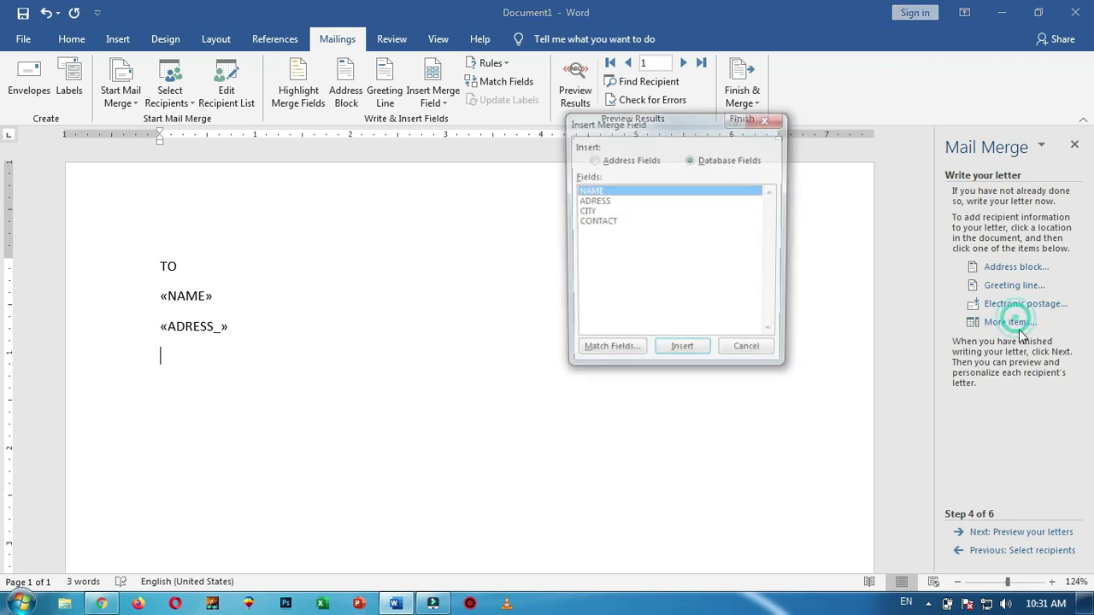
pyautogui.click(589, 212)
pyautogui.click(682, 355)
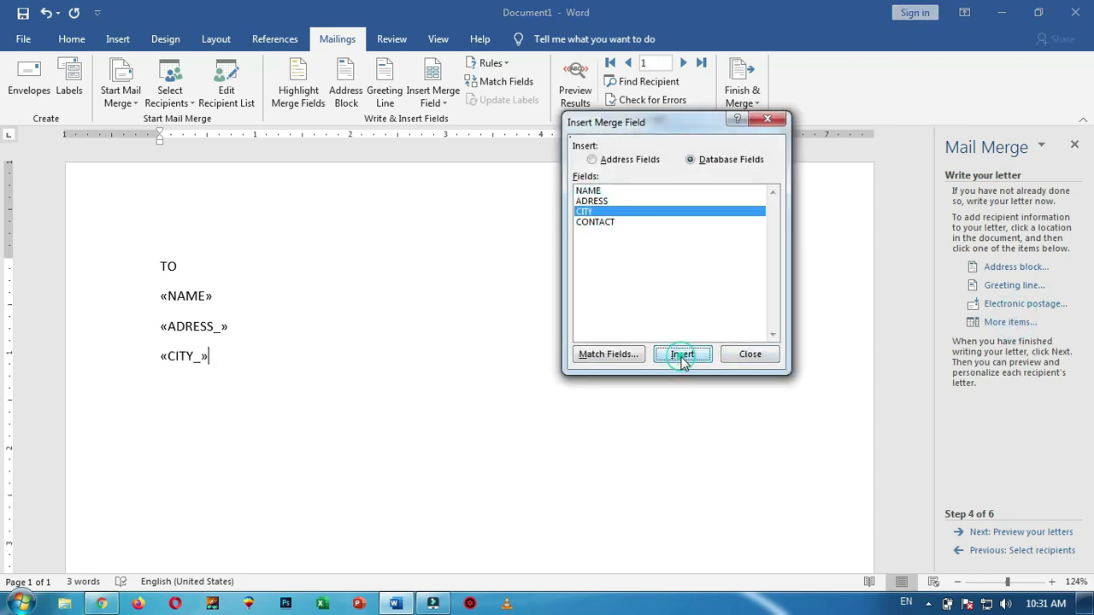
pyautogui.click(750, 355)
pyautogui.press('Return')
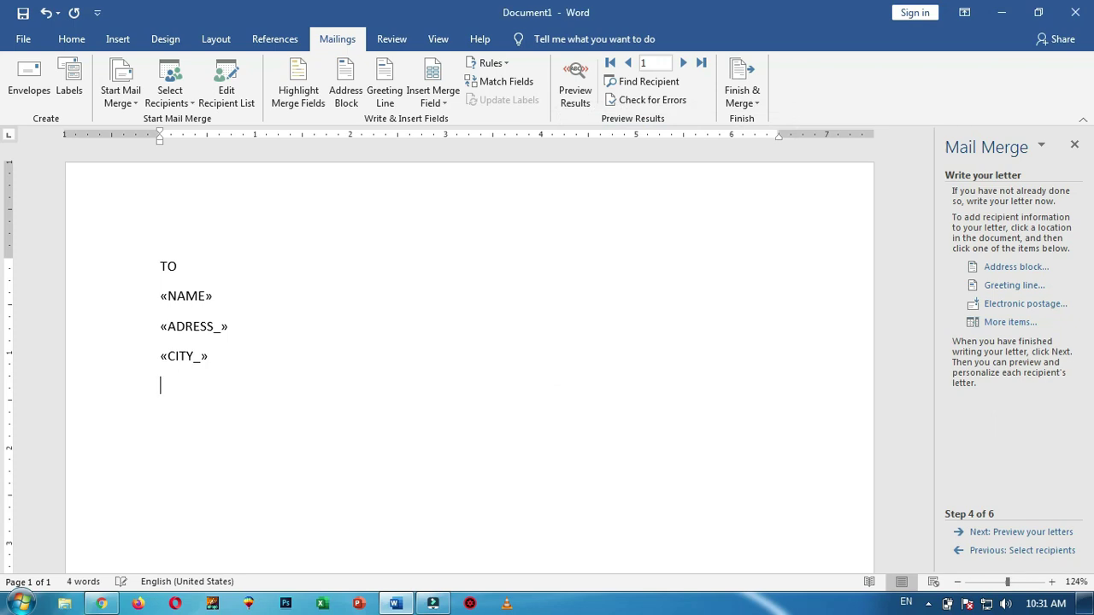
# Insert the «CONTACT» field below «CITY» and add two blank lines after it
pyautogui.click(996, 327)
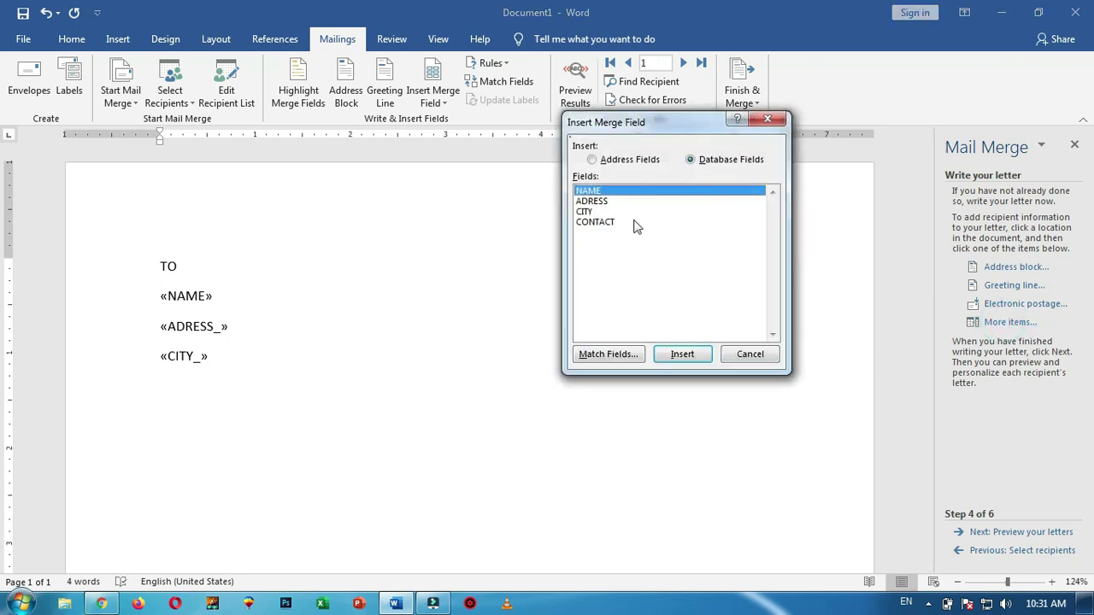
pyautogui.click(597, 223)
pyautogui.click(683, 355)
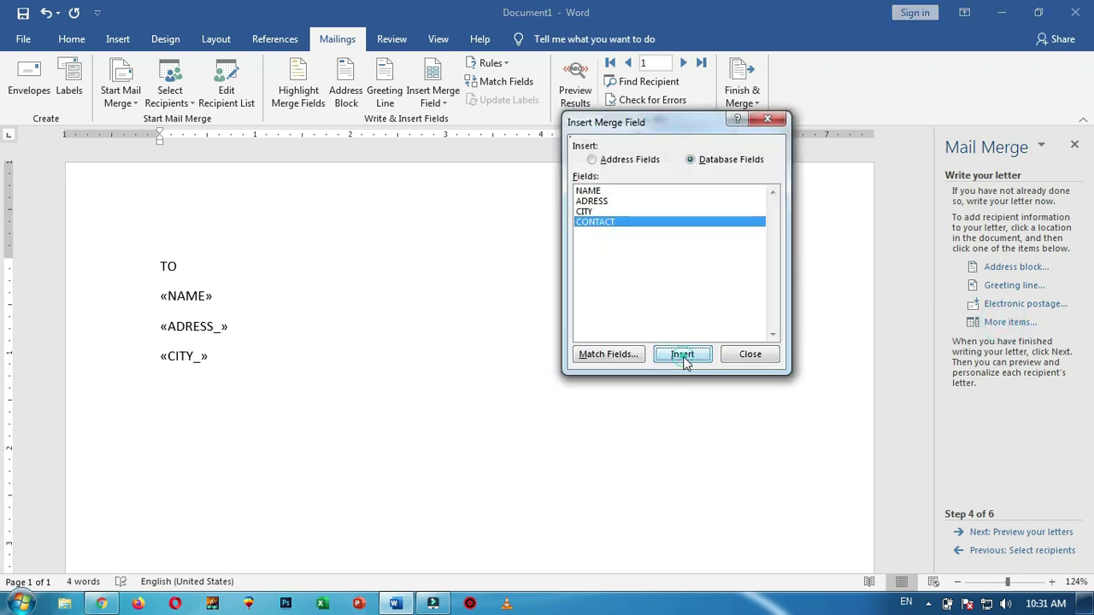
pyautogui.click(749, 355)
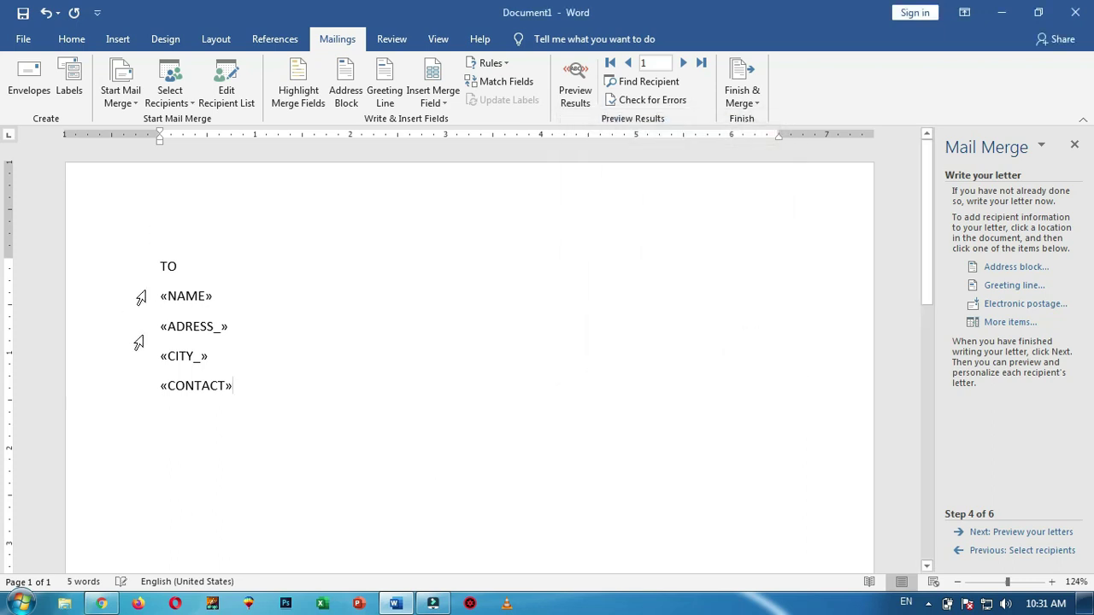
pyautogui.click(222, 295)
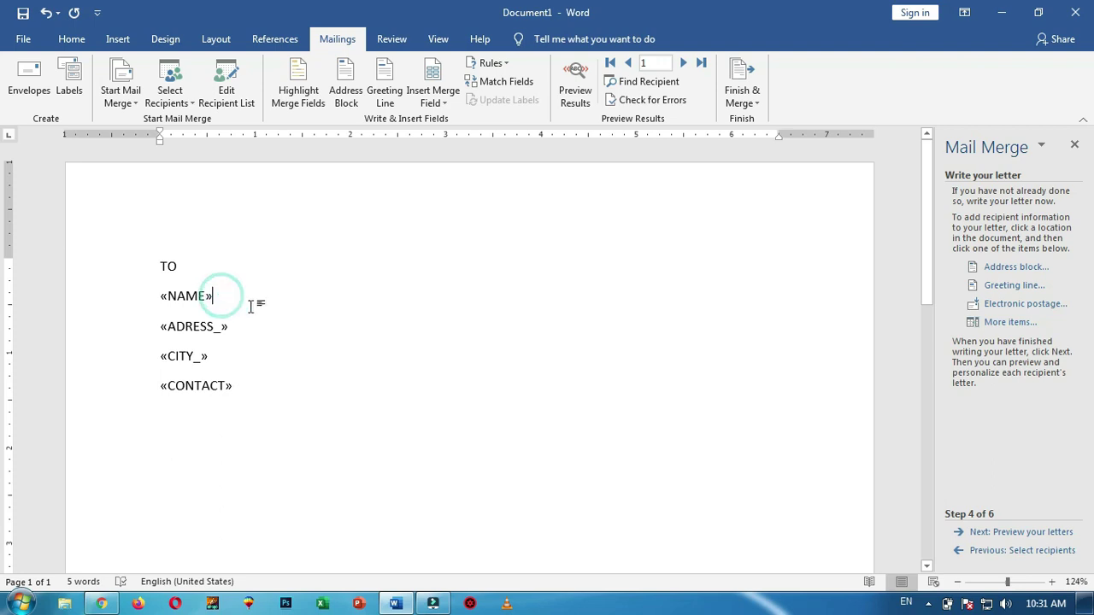
pyautogui.click(242, 329)
pyautogui.click(225, 360)
pyautogui.click(234, 386)
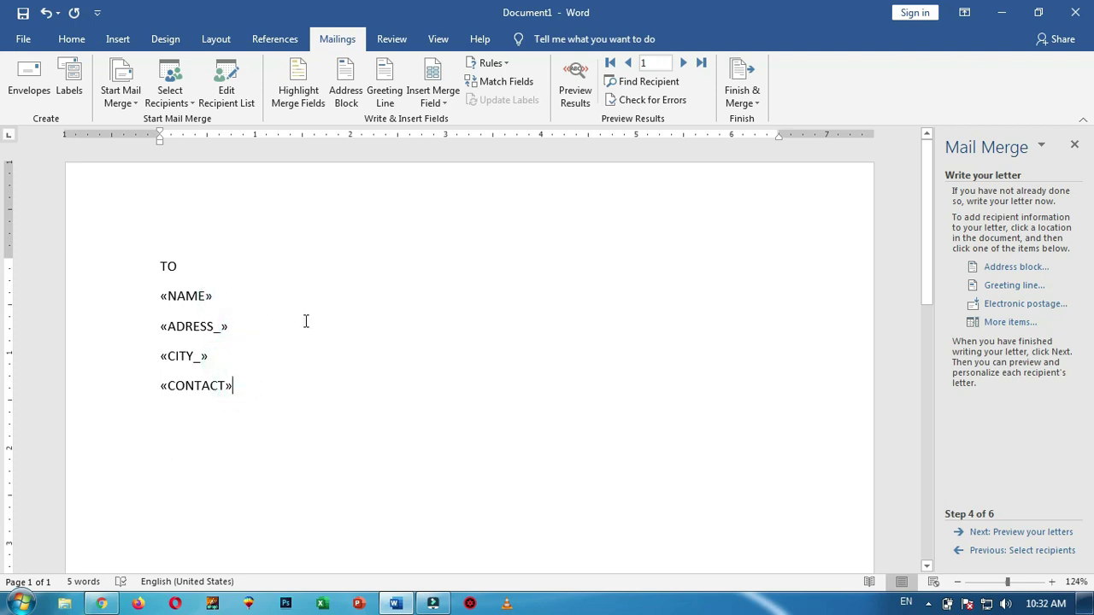
pyautogui.press('Return')
pyautogui.press('Return')
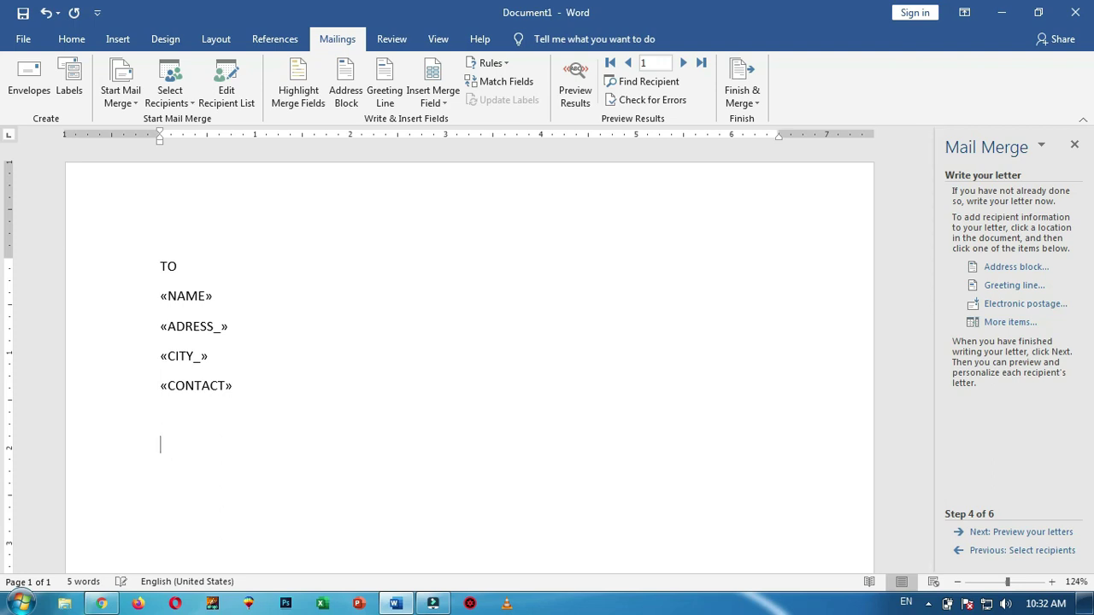
# Generate sample paragraphs below «CONTACT» with =RAND()
pyautogui.write('=RAND()')
pyautogui.press('Return')
pyautogui.scroll(5, 450, 415)
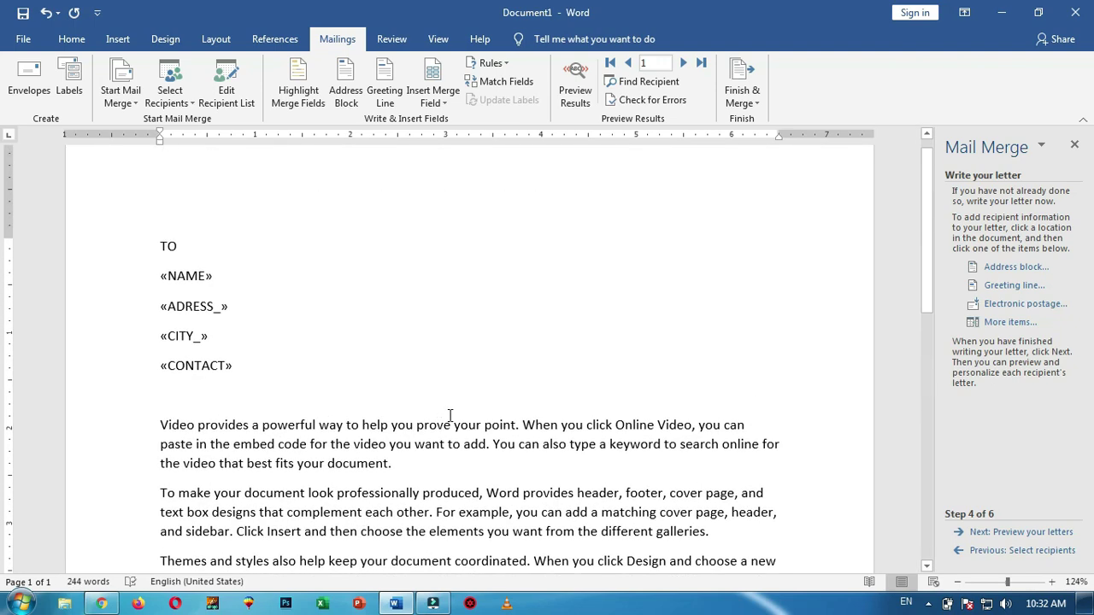
pyautogui.scroll(1, 450, 416)
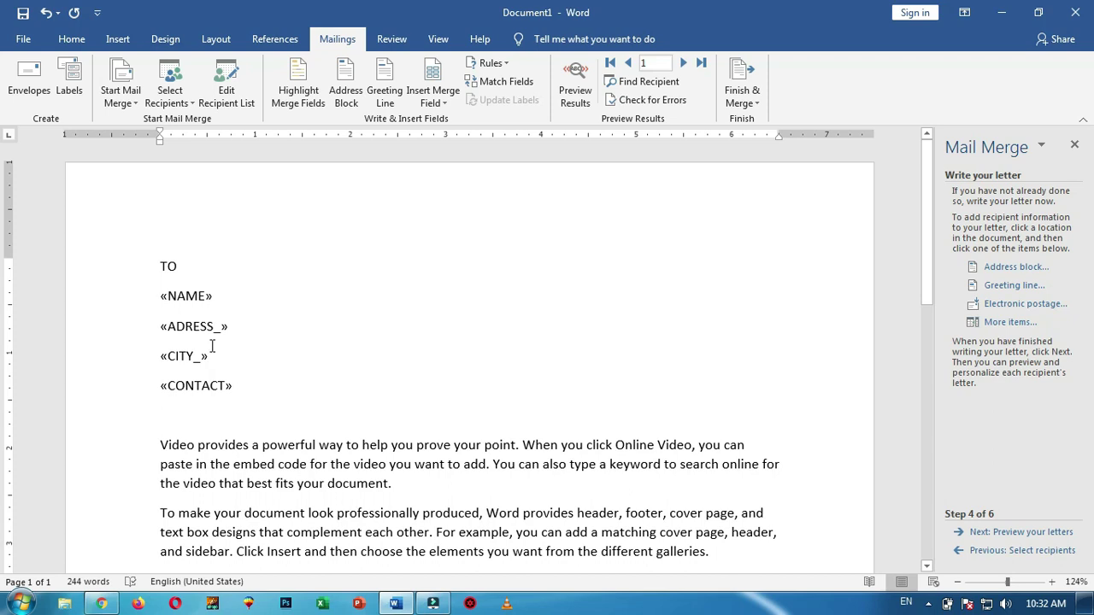
# Preview the merged letters and step forward through recipients two to five
pyautogui.click(1024, 536)
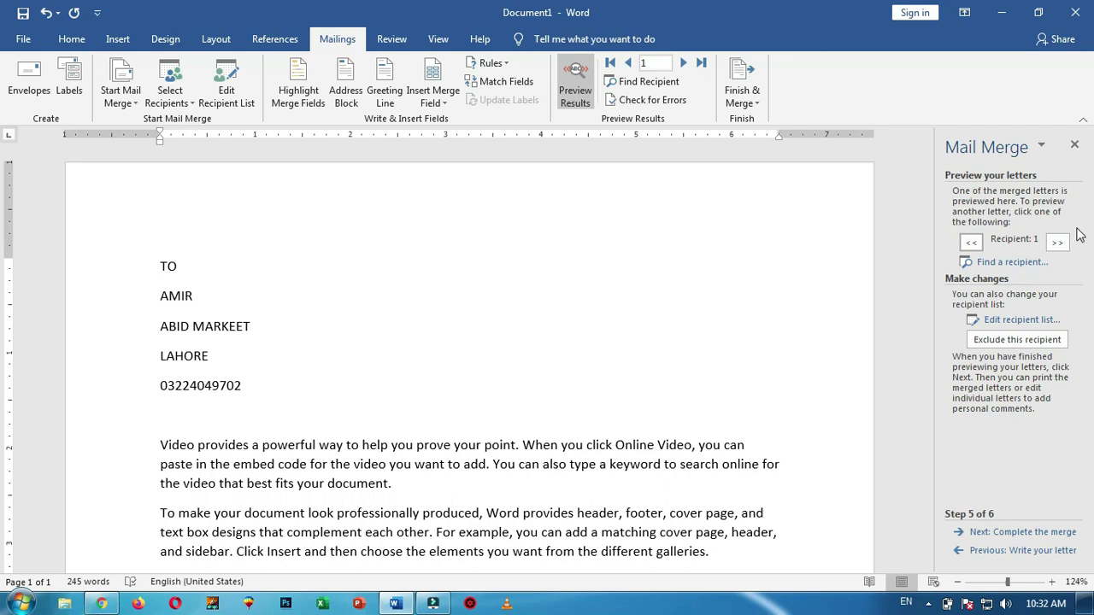
pyautogui.click(1058, 244)
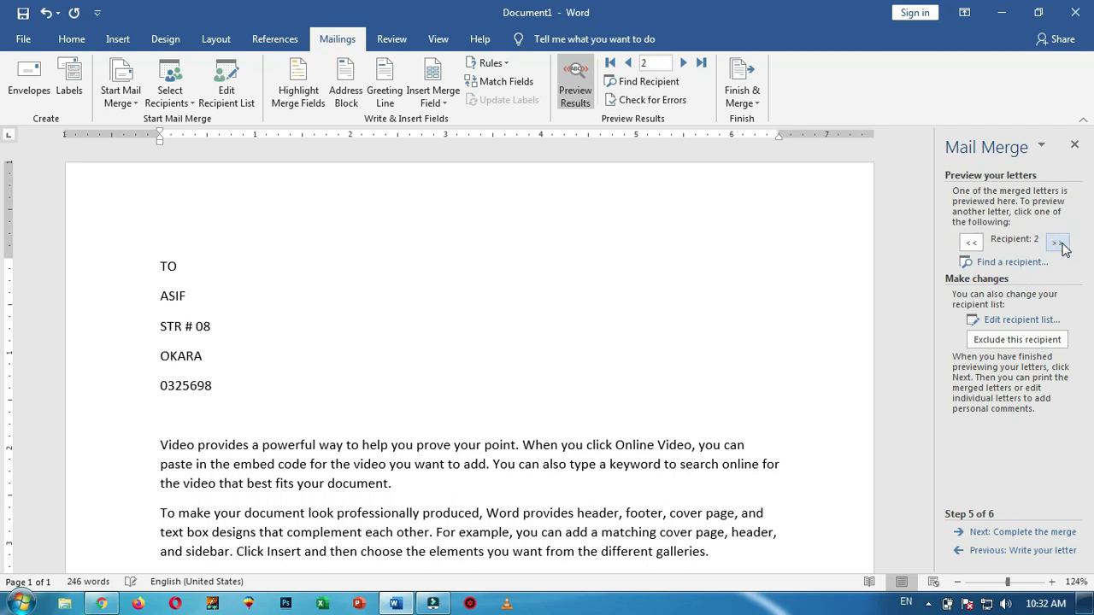
pyautogui.click(1058, 244)
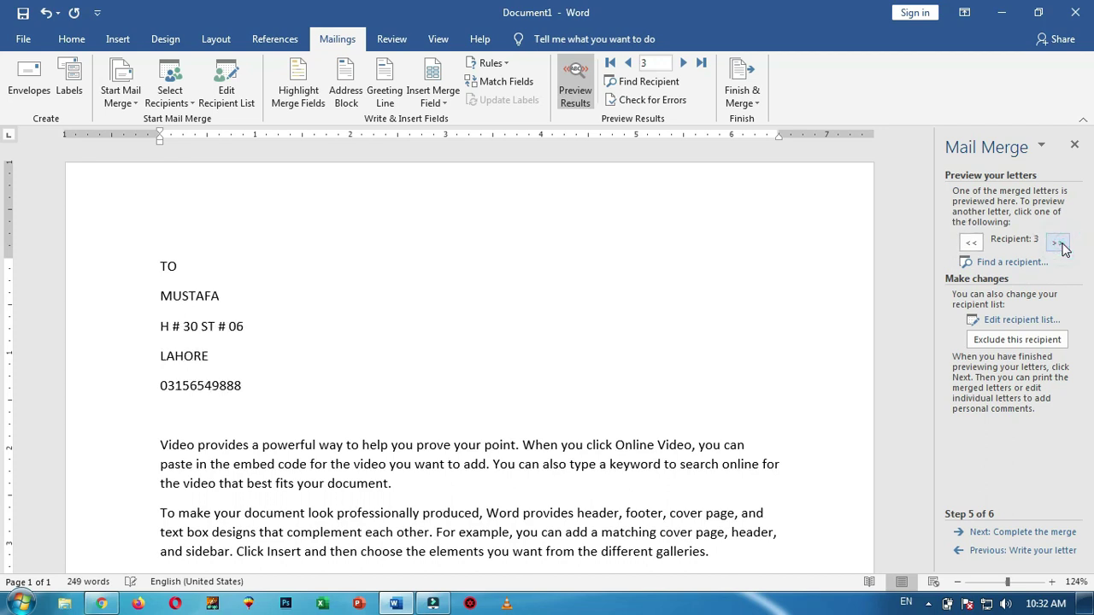
pyautogui.click(1058, 244)
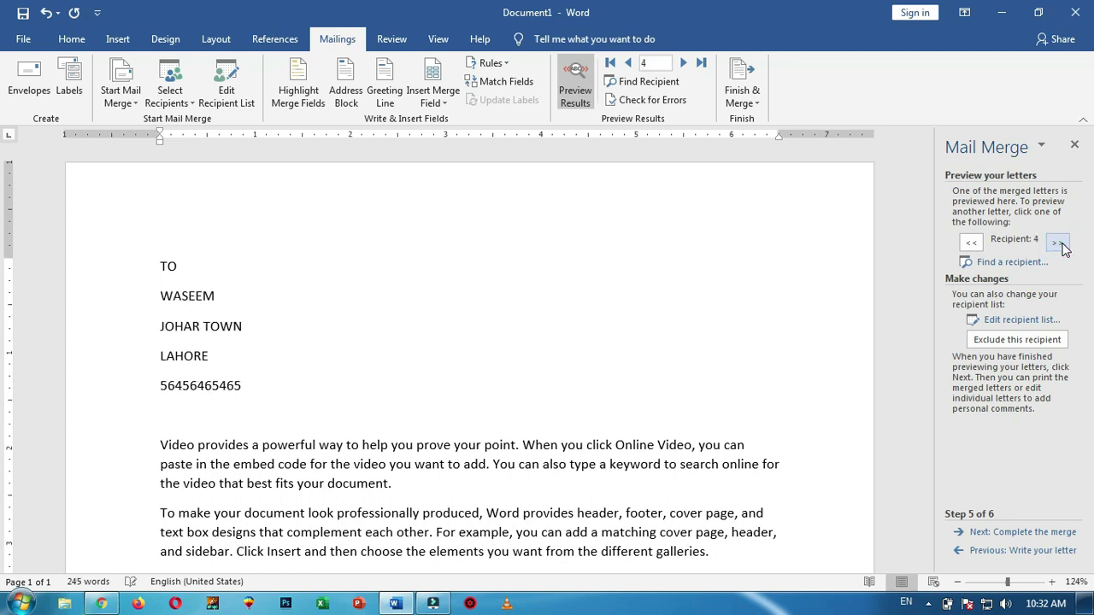
pyautogui.click(1058, 243)
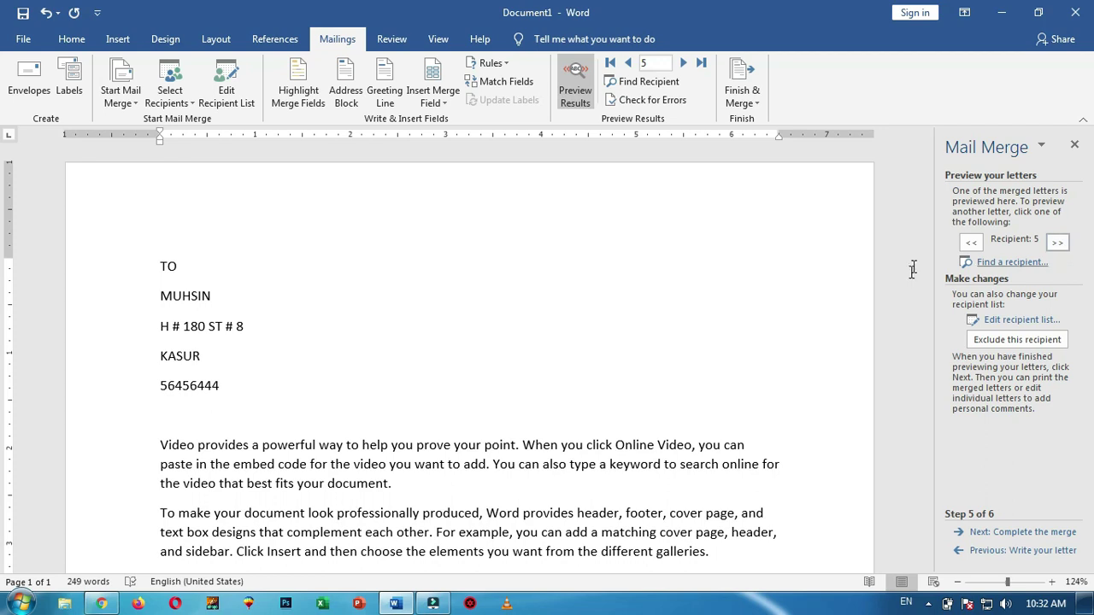
# Step back to the first recipient's letter, then forward to the third
pyautogui.click(971, 244)
pyautogui.click(971, 243)
pyautogui.click(971, 244)
pyautogui.click(971, 244)
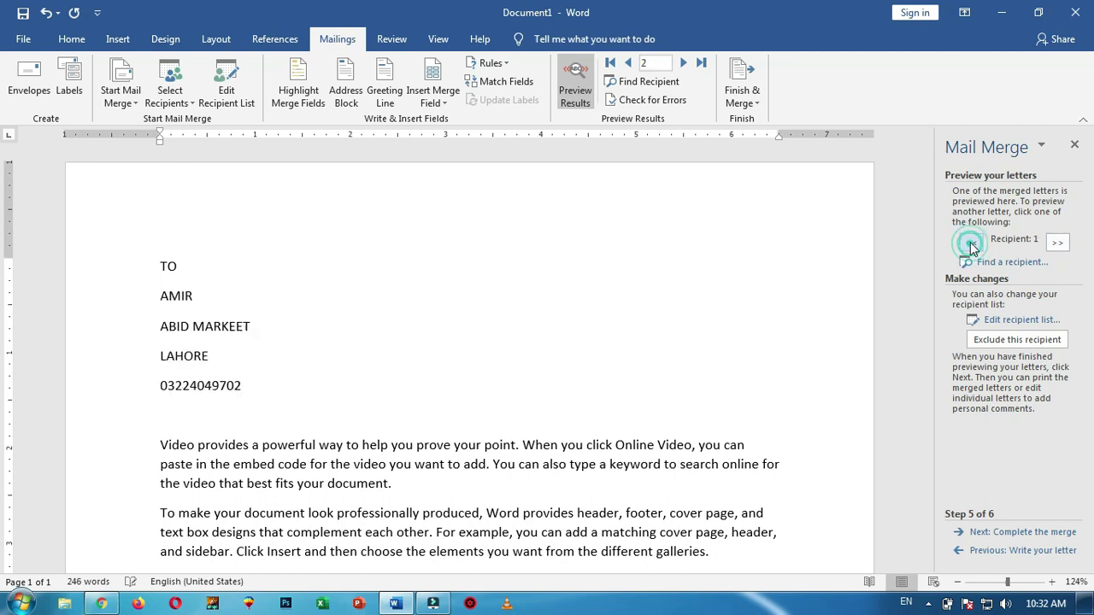
pyautogui.scroll(-3, 509, 335)
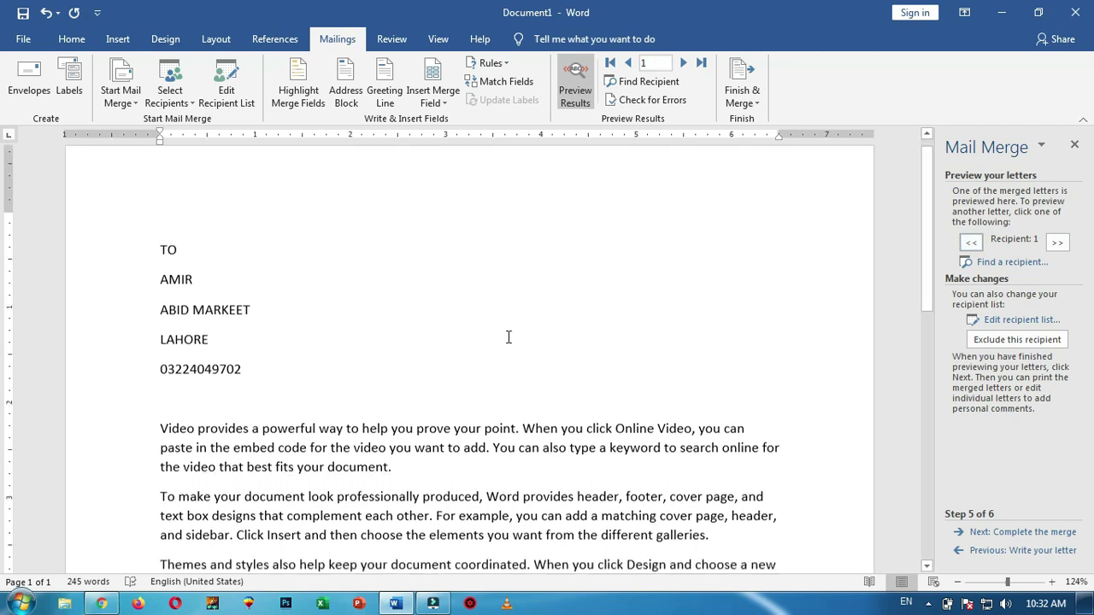
pyautogui.scroll(3, 512, 336)
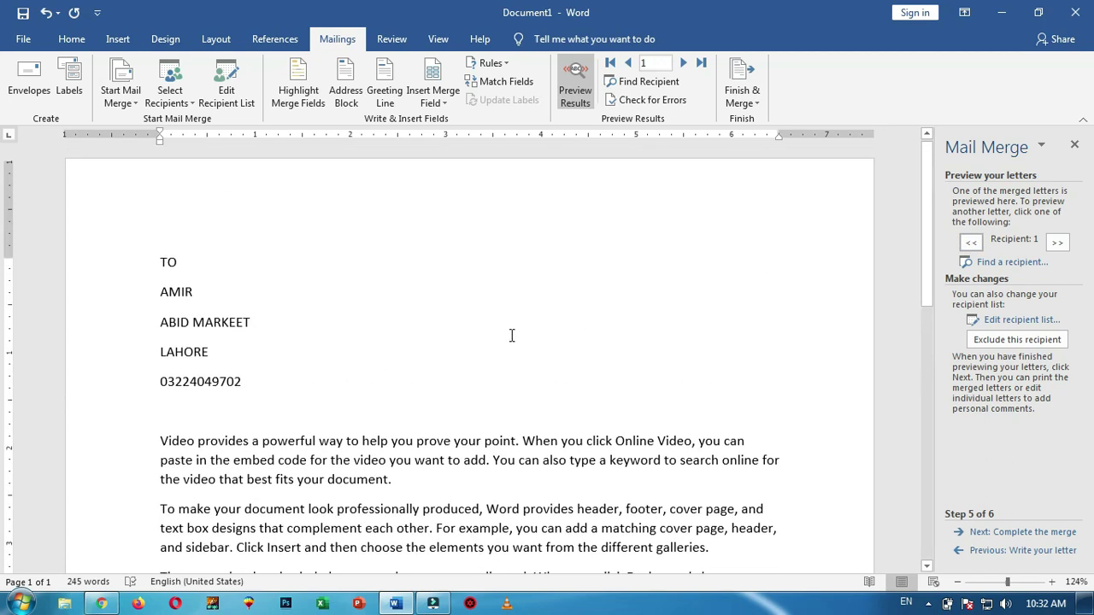
pyautogui.click(1059, 244)
pyautogui.click(1060, 245)
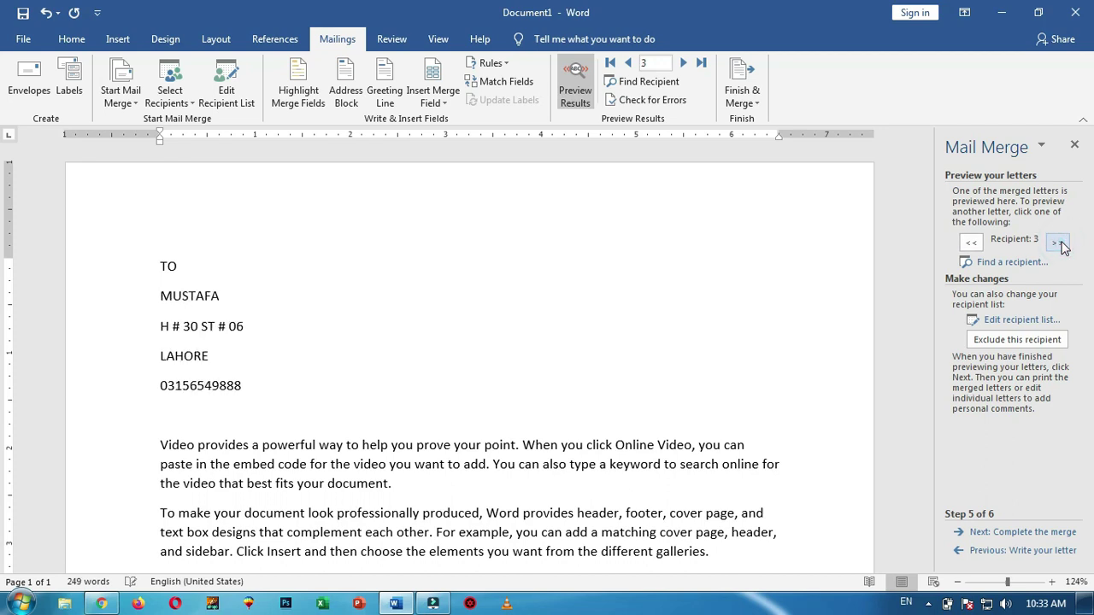
# Advance the wizard to step 6, Complete the merge
pyautogui.click(1033, 535)
pyautogui.scroll(-3, 420, 338)
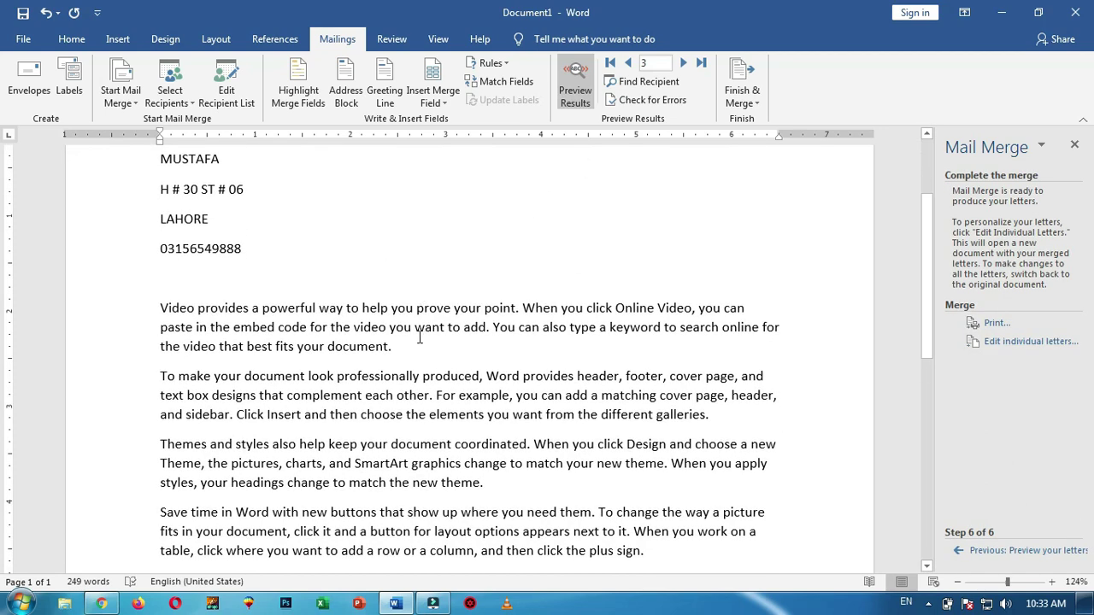
pyautogui.scroll(3, 419, 338)
pyautogui.scroll(-4, 229, 271)
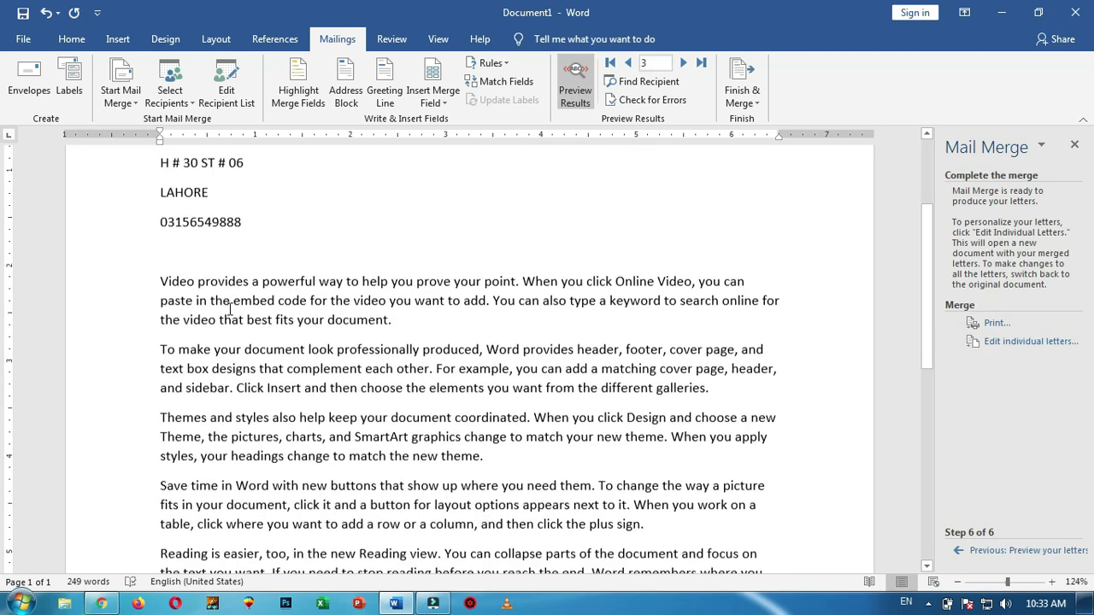
# Start printing the merged letters, choose the From range option, then cancel
pyautogui.click(996, 323)
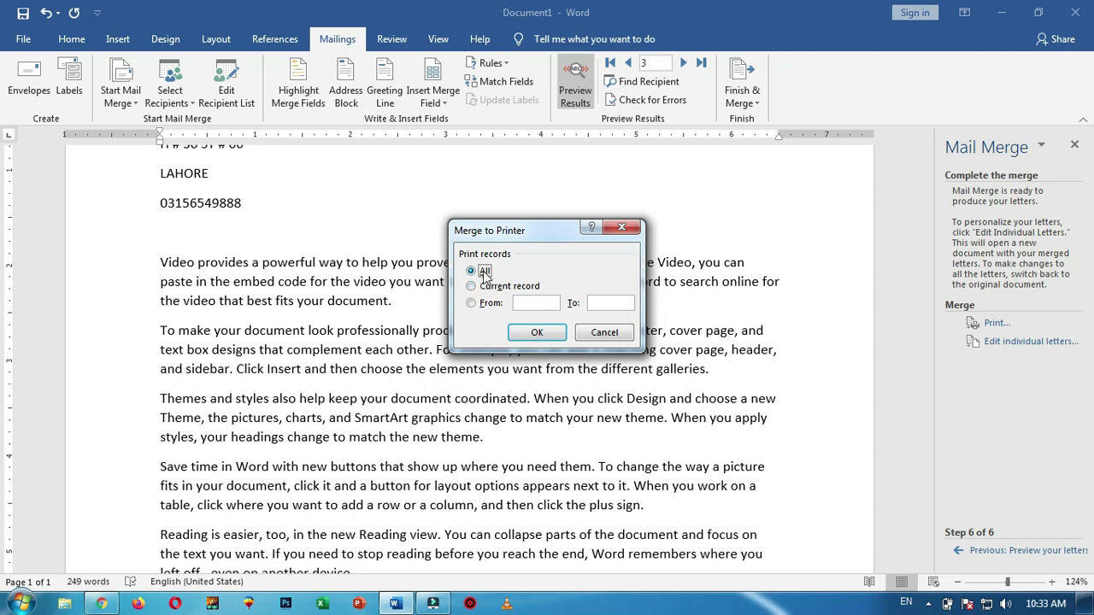
pyautogui.click(530, 304)
pyautogui.click(604, 332)
pyautogui.scroll(2, 484, 280)
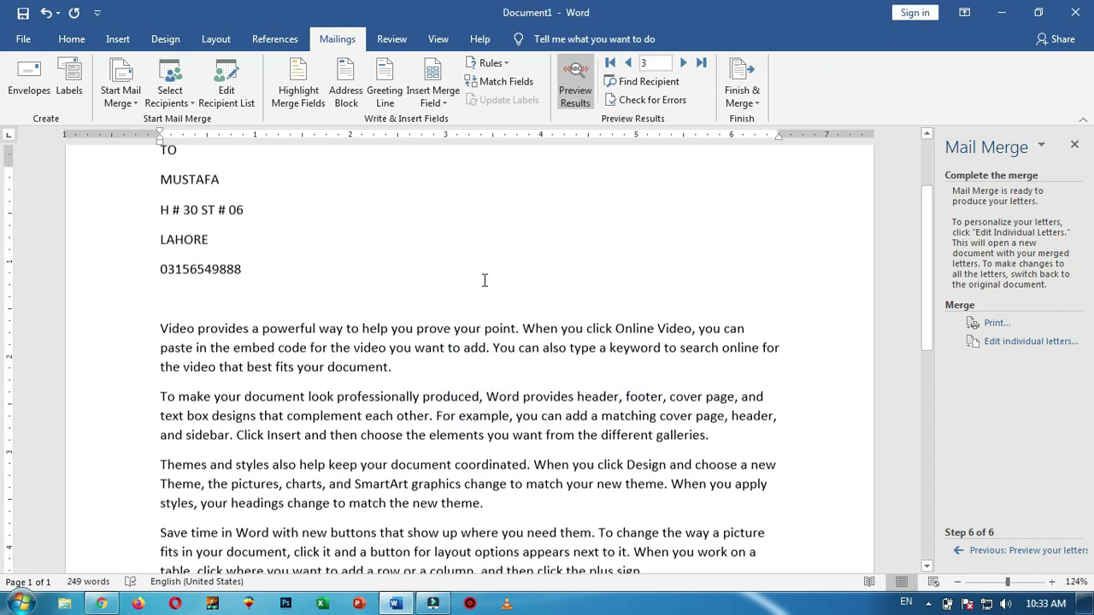
pyautogui.scroll(2, 470, 265)
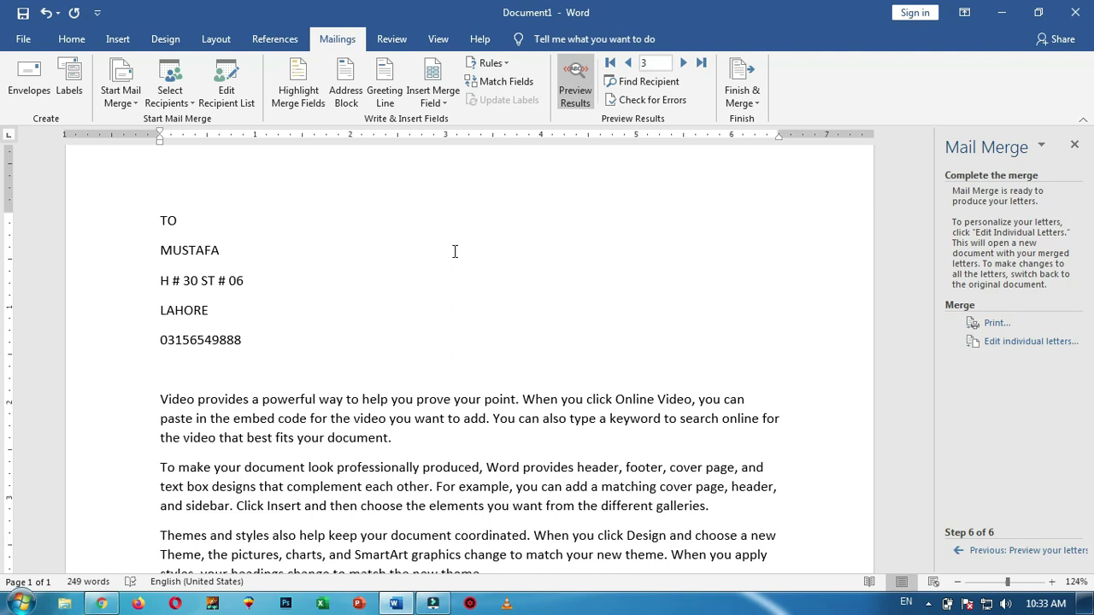
# Merge all records into Letters1 and review its five letters, returning to the top
pyautogui.click(1021, 345)
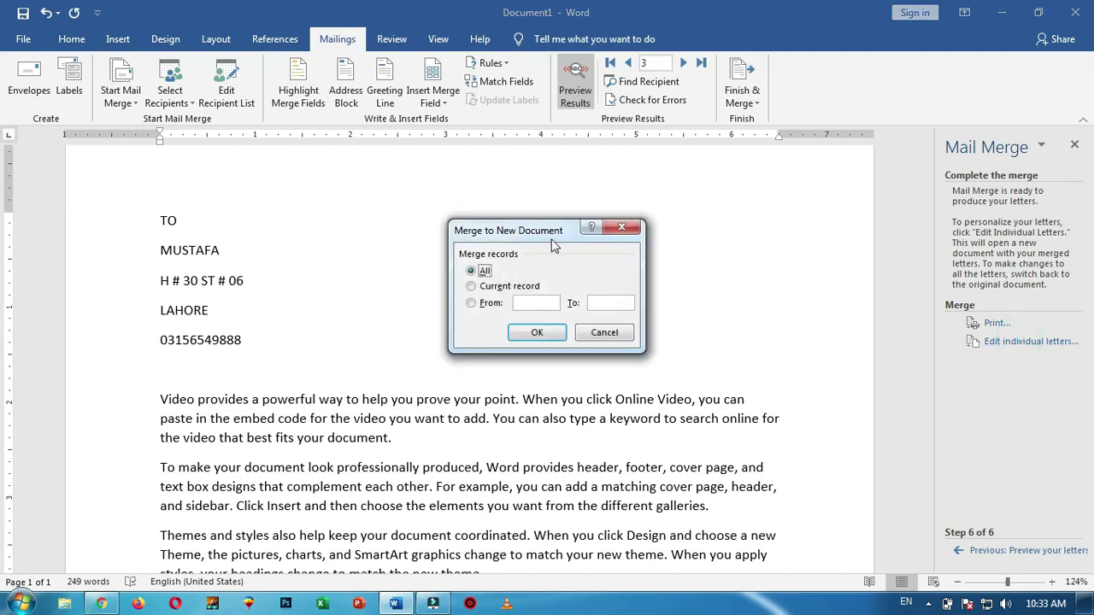
pyautogui.click(539, 333)
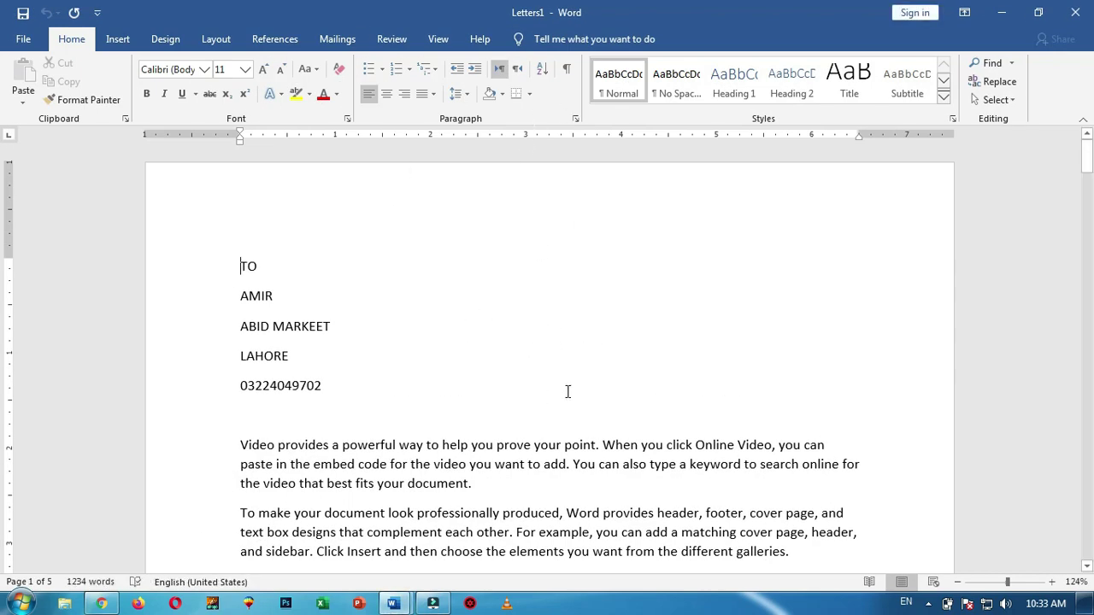
pyautogui.scroll(-7, 618, 288)
pyautogui.scroll(-3, 623, 310)
pyautogui.scroll(10, 628, 312)
pyautogui.scroll(-18, 538, 386)
pyautogui.scroll(-18, 364, 325)
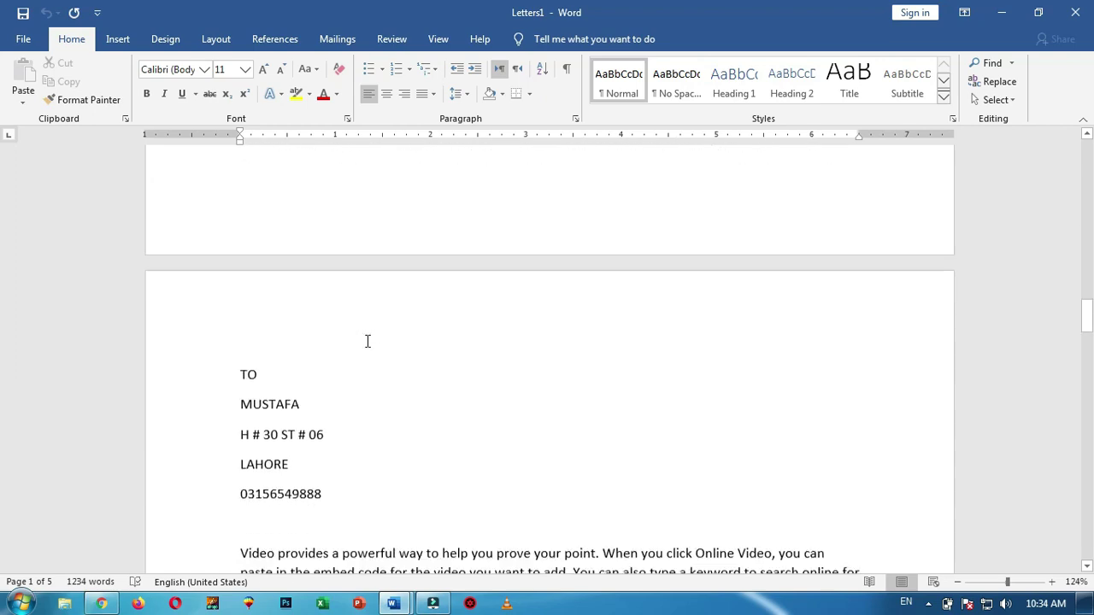
pyautogui.scroll(-3, 368, 341)
pyautogui.scroll(-18, 361, 325)
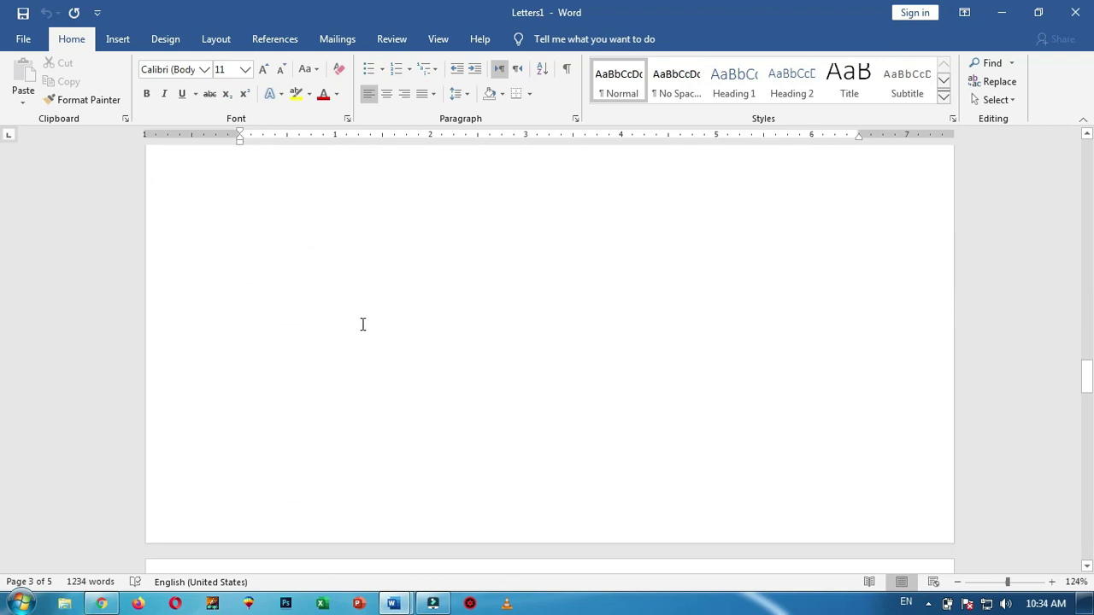
pyautogui.scroll(-3, 380, 339)
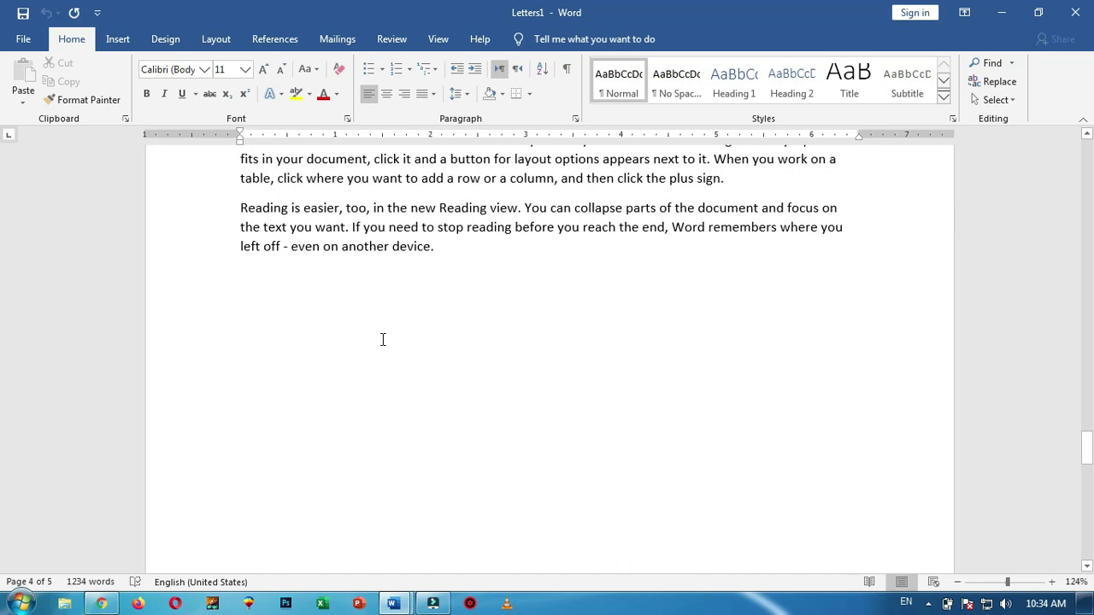
pyautogui.scroll(6, 383, 339)
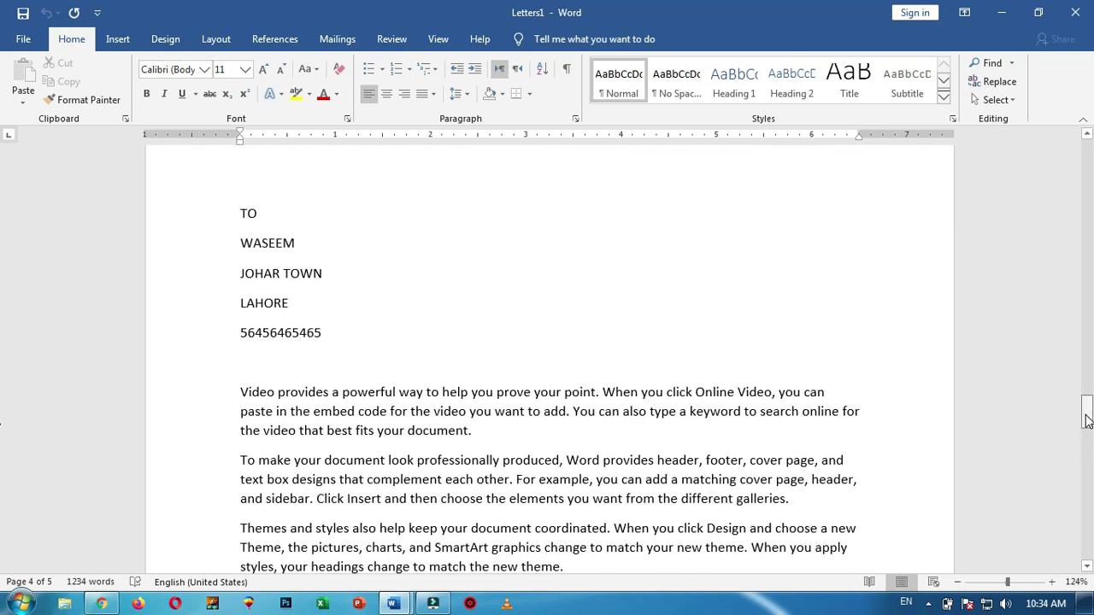
pyautogui.moveTo(1088, 419); pyautogui.dragTo(1087, 154)
pyautogui.hotkey('ctrl', 'Home')
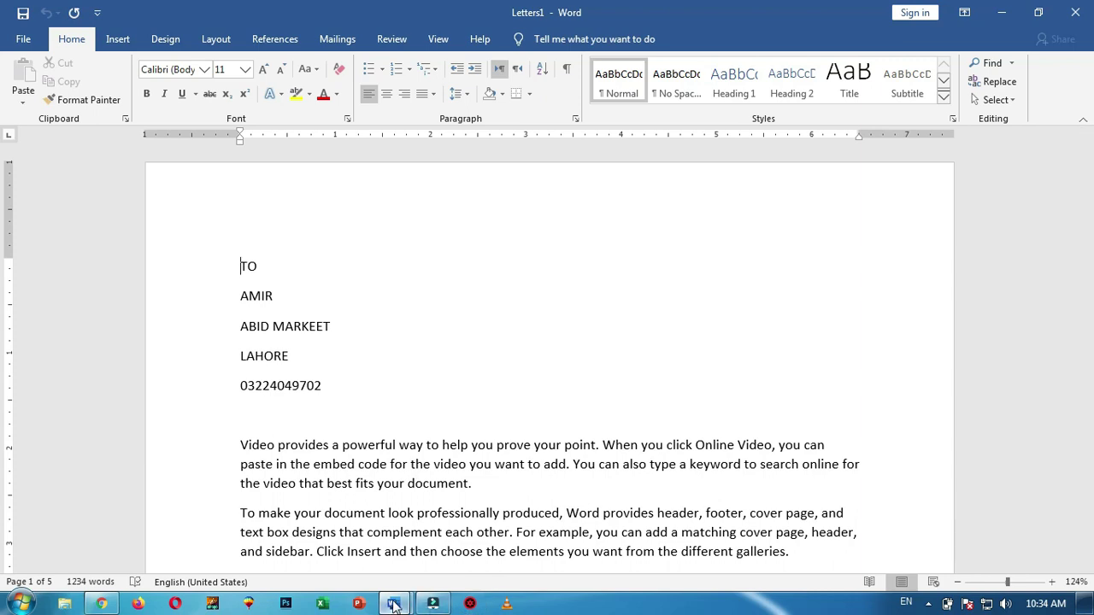
# Close Letters1 without saving and create the new blank Document2
pyautogui.click(1085, 11)
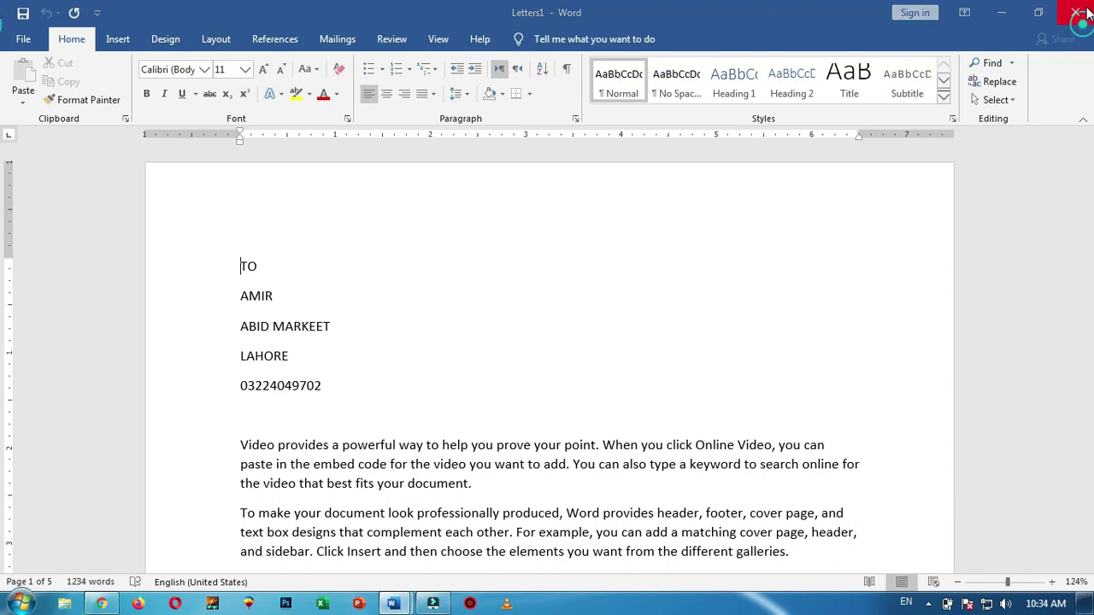
pyautogui.click(614, 334)
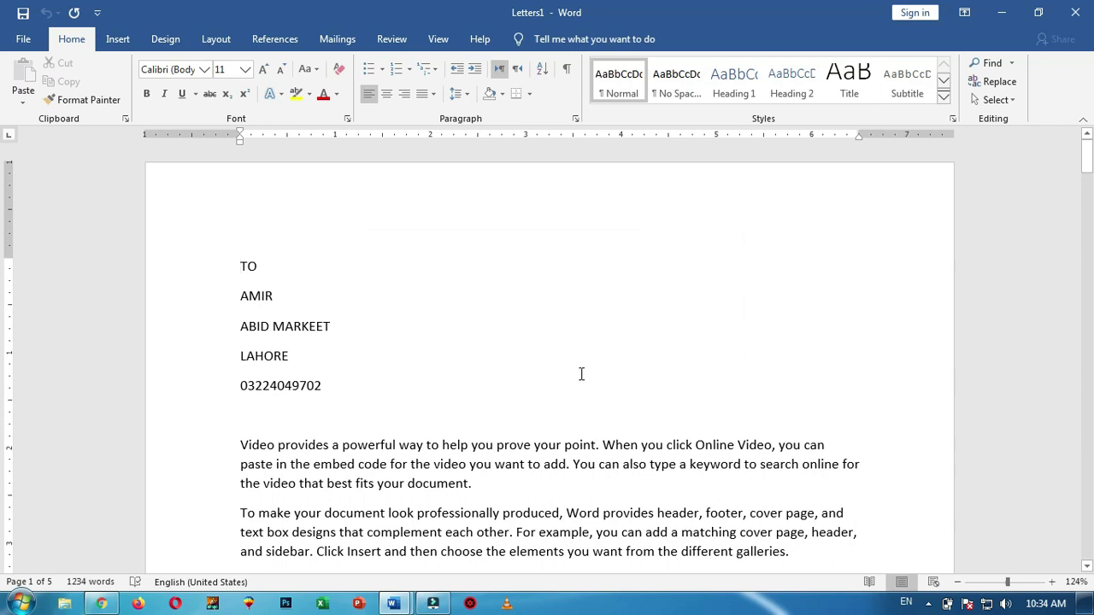
pyautogui.click(1076, 12)
pyautogui.click(549, 332)
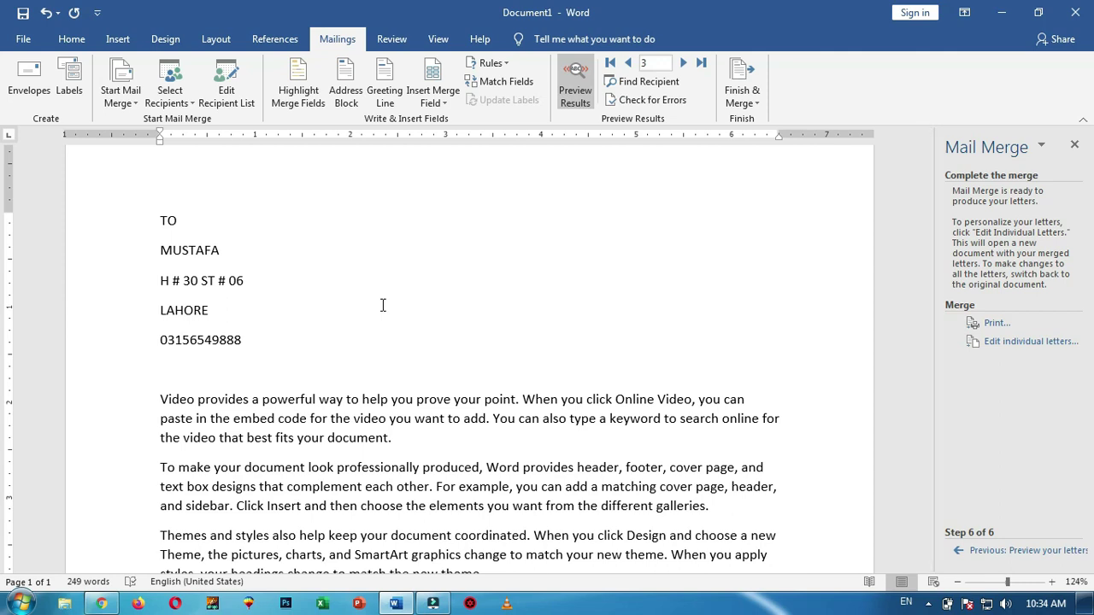
pyautogui.hotkey('ctrl', 'n')
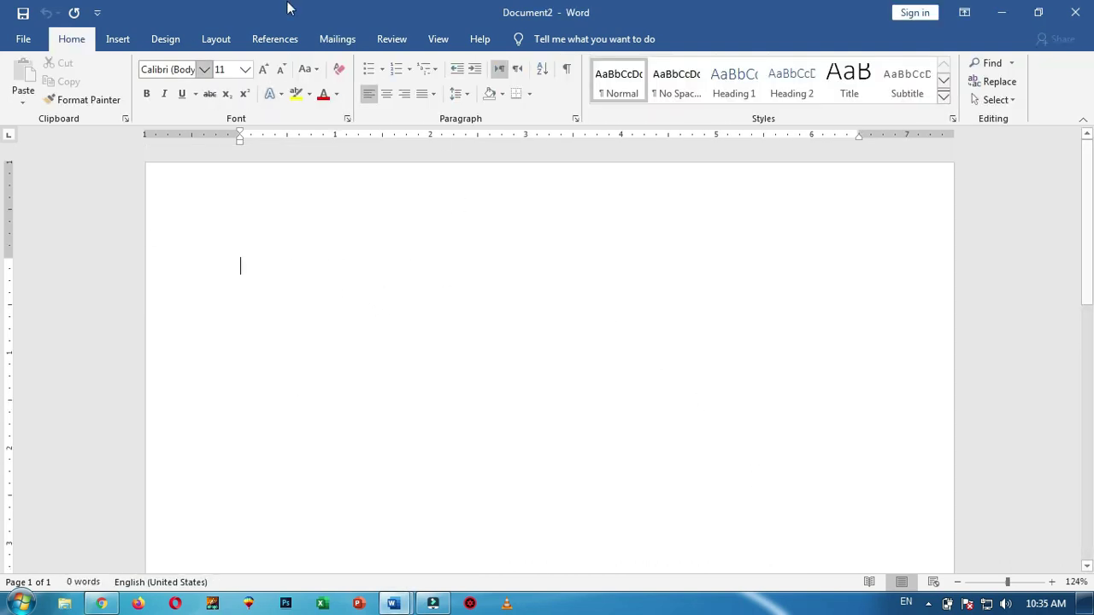
# Set up an envelope with the SUCCESS INSTITUTE, LAHORE return address
pyautogui.click(340, 40)
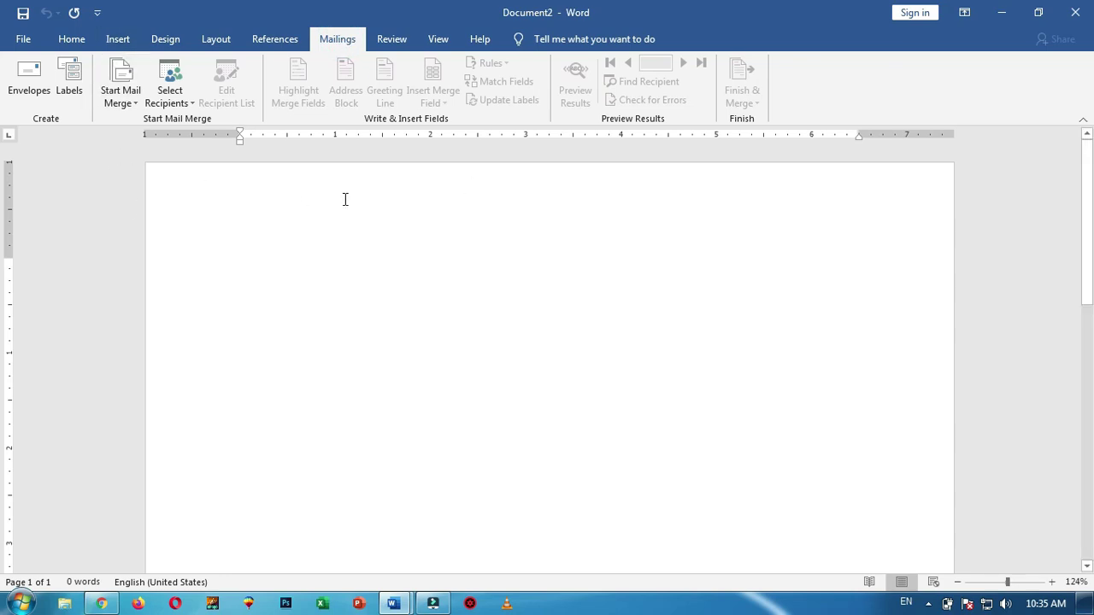
pyautogui.click(135, 105)
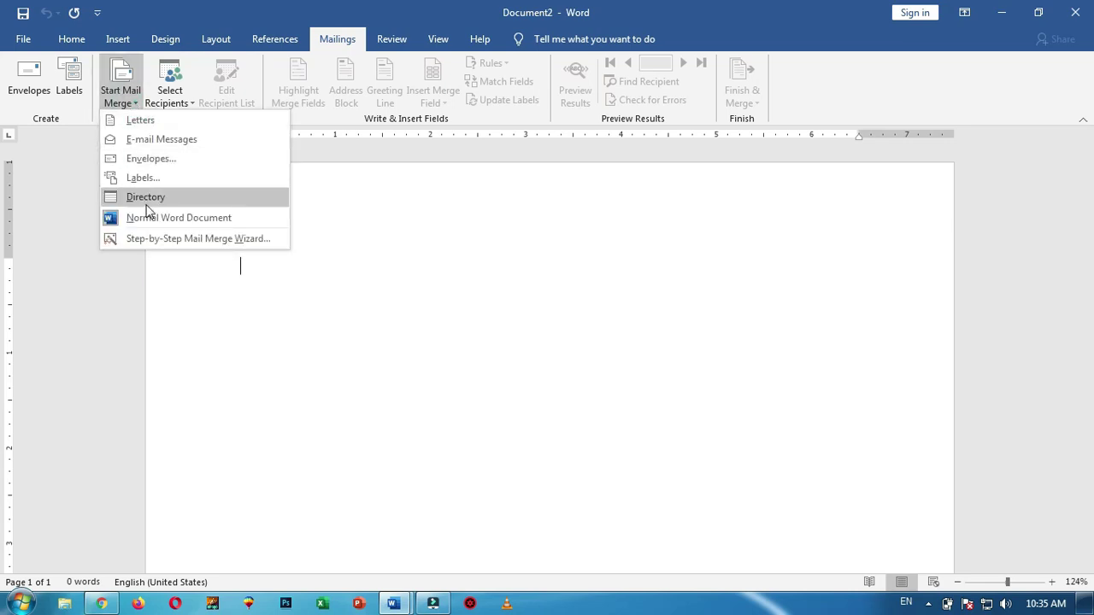
pyautogui.click(358, 186)
pyautogui.click(28, 78)
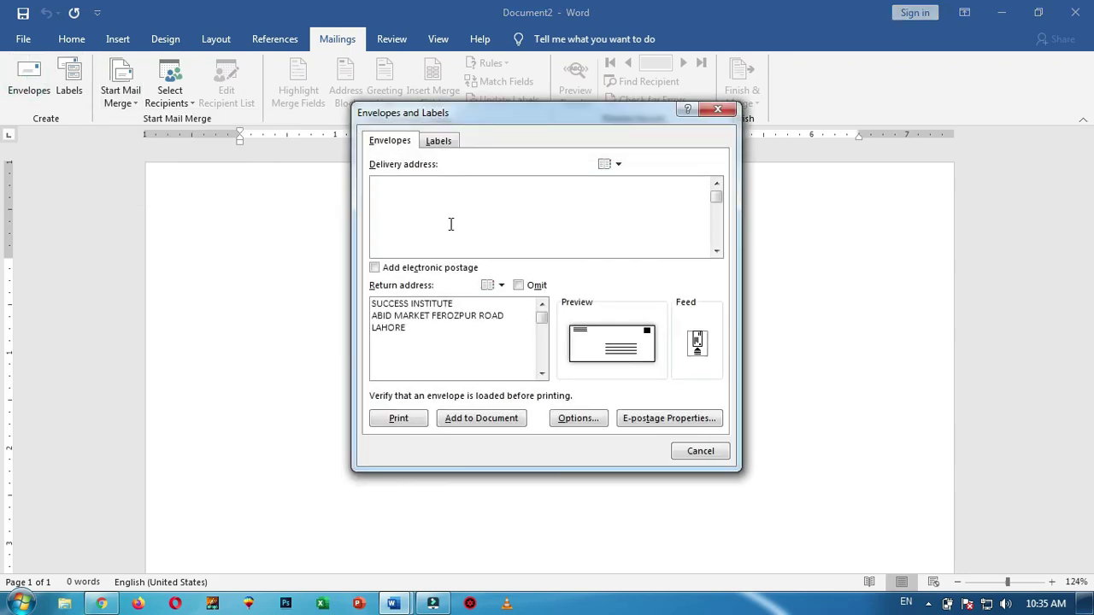
pyautogui.click(396, 195)
pyautogui.click(439, 335)
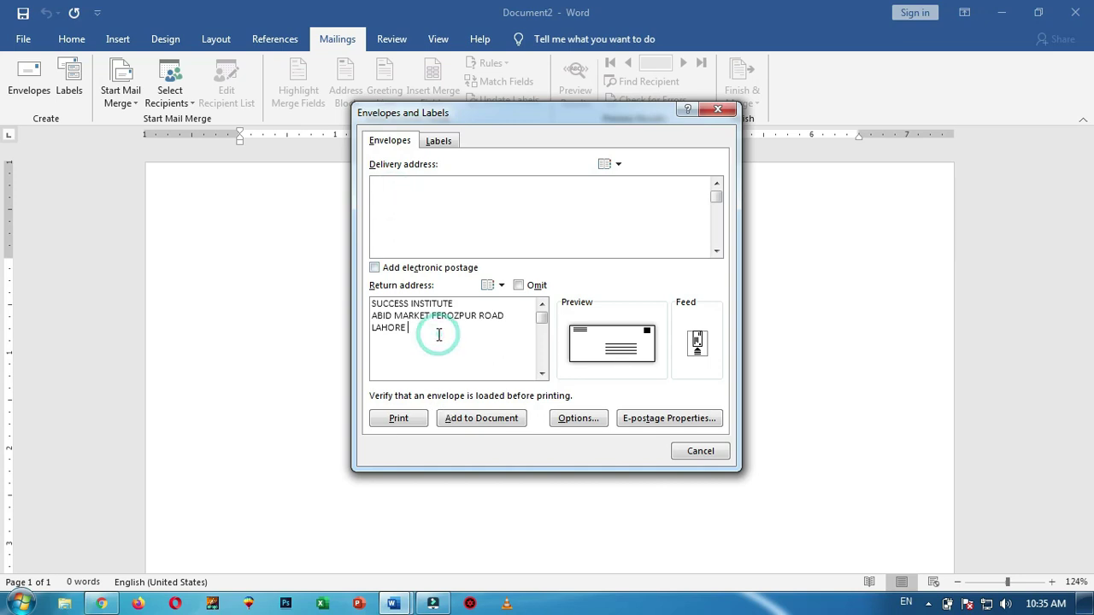
pyautogui.click(394, 194)
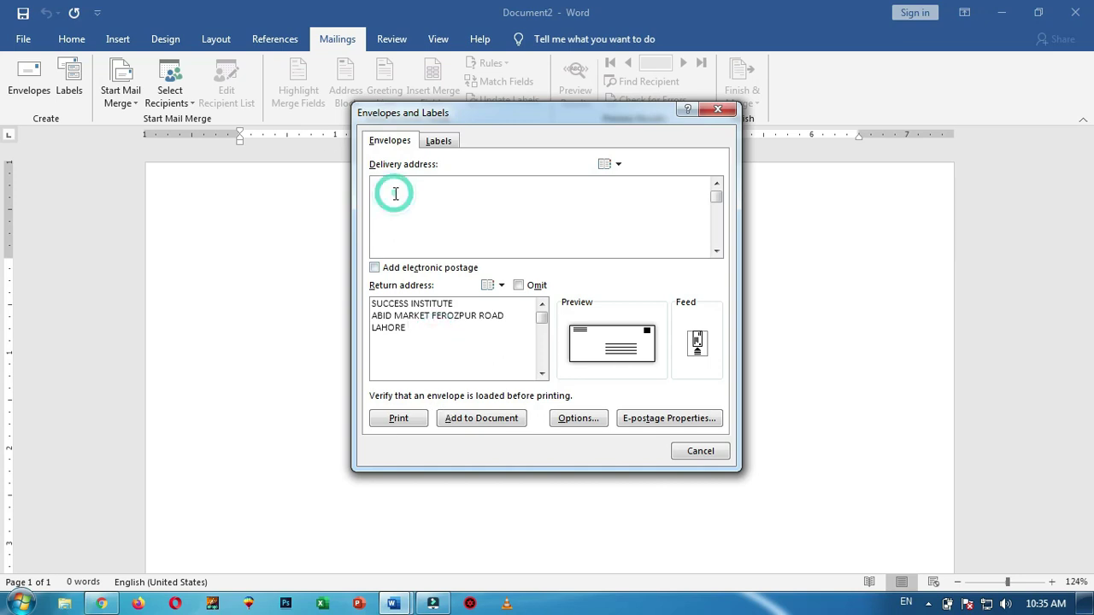
pyautogui.click(410, 336)
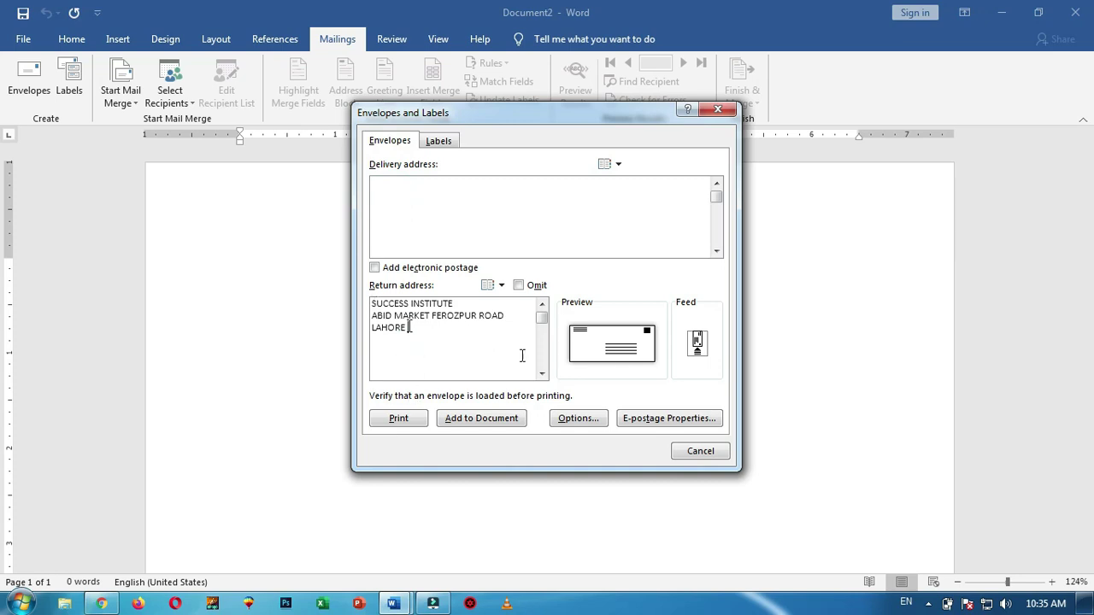
# Add the envelope to the document, then undo it
pyautogui.click(503, 420)
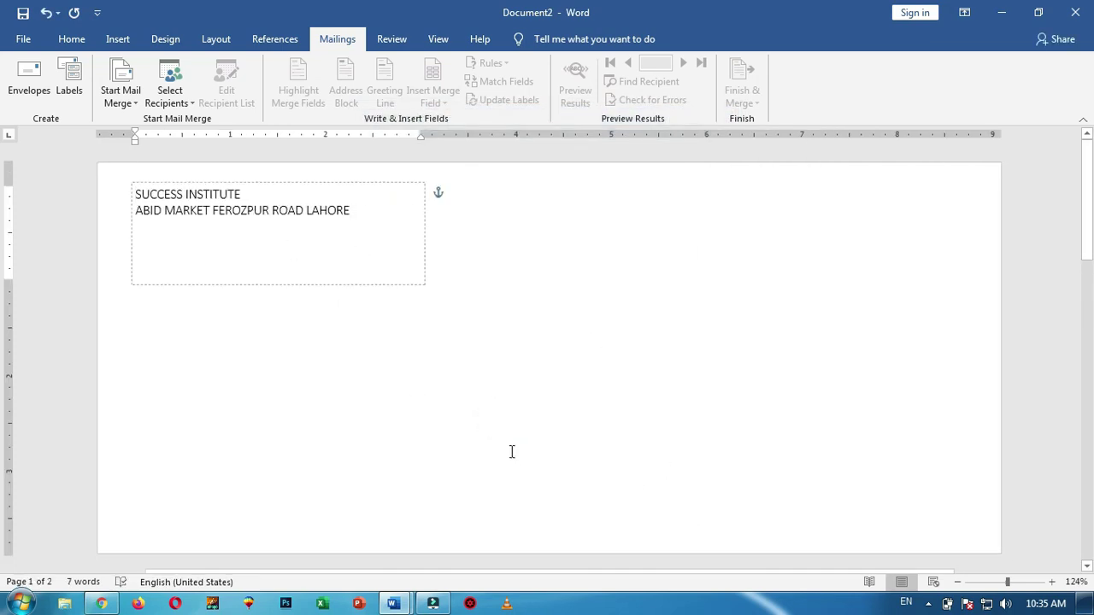
pyautogui.click(505, 409)
pyautogui.click(503, 415)
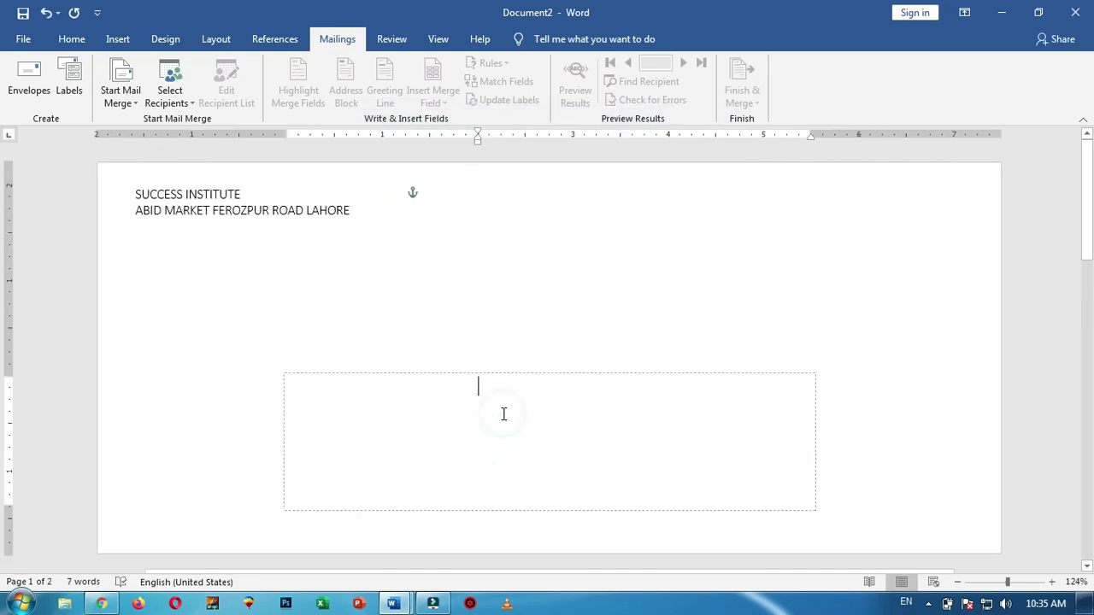
pyautogui.hotkey('ctrl', 'z')
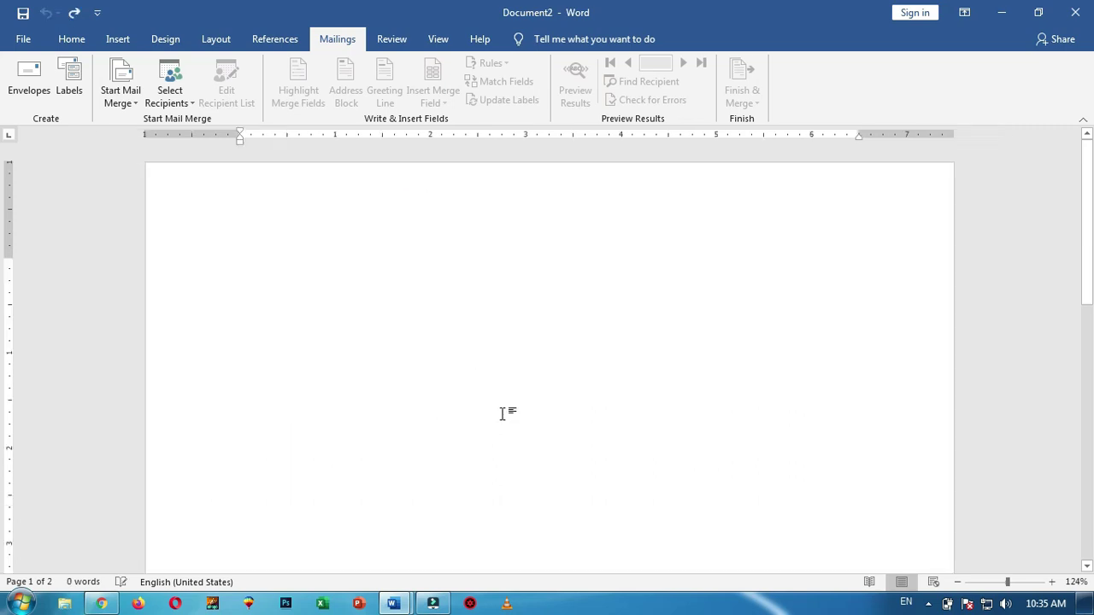
pyautogui.click(38, 88)
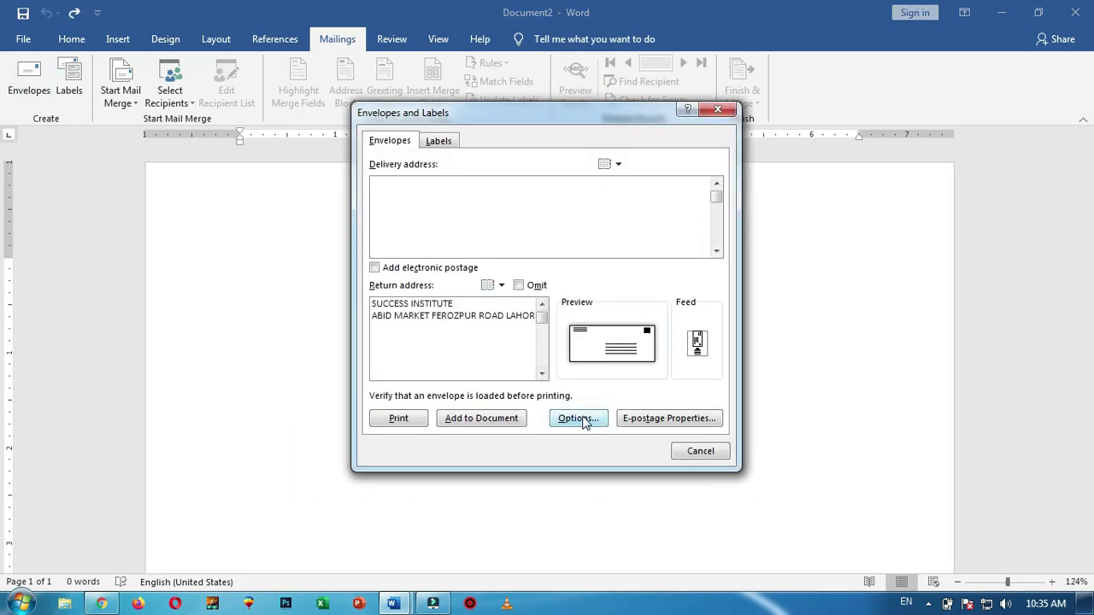
pyautogui.click(581, 418)
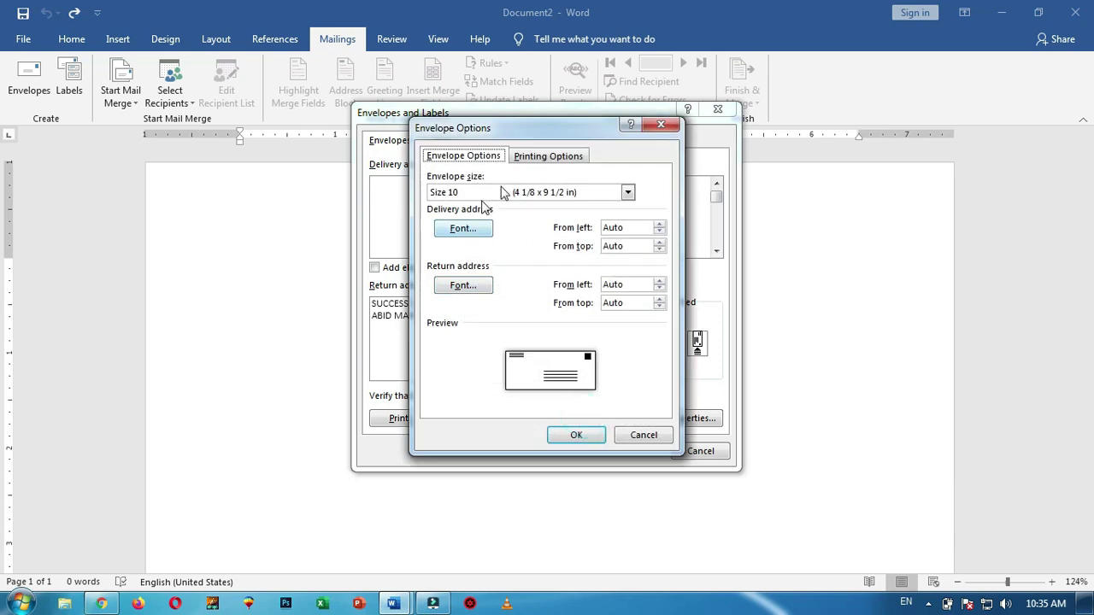
pyautogui.click(628, 193)
pyautogui.click(629, 193)
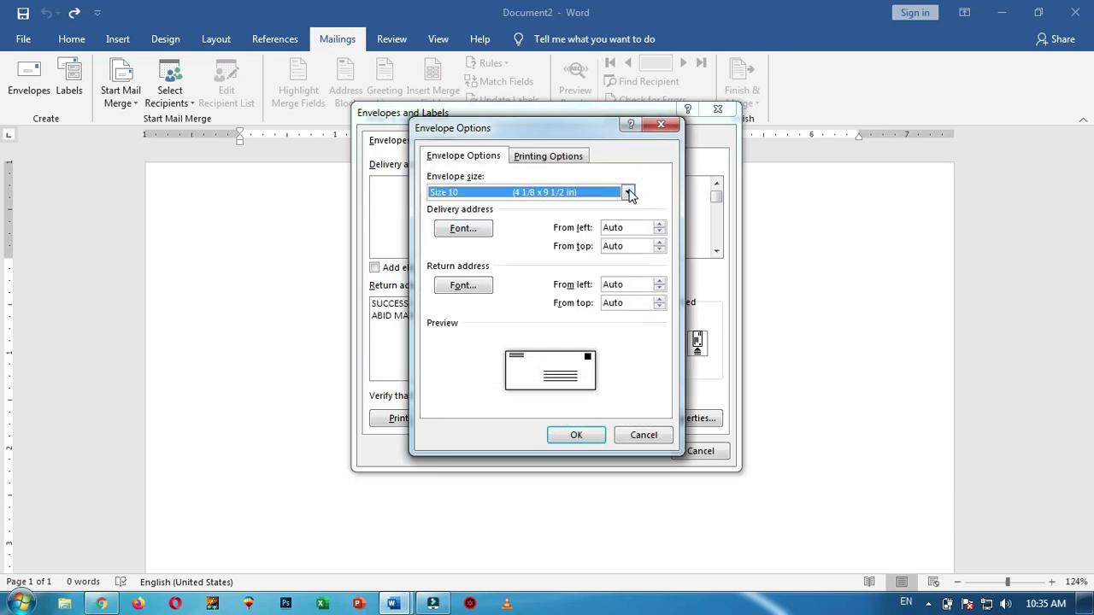
pyautogui.click(644, 436)
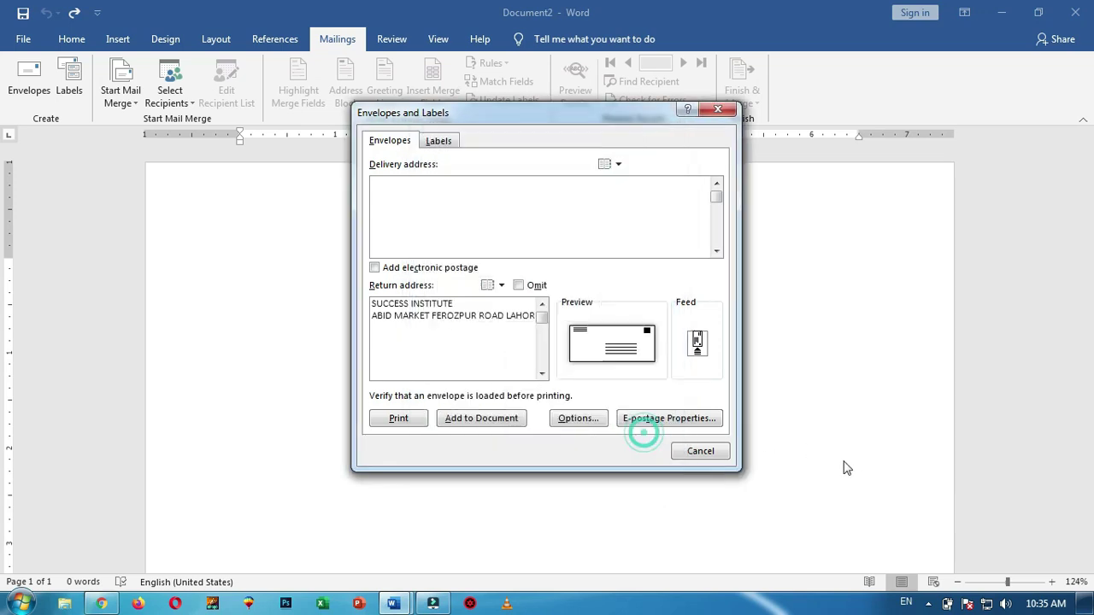
pyautogui.click(710, 453)
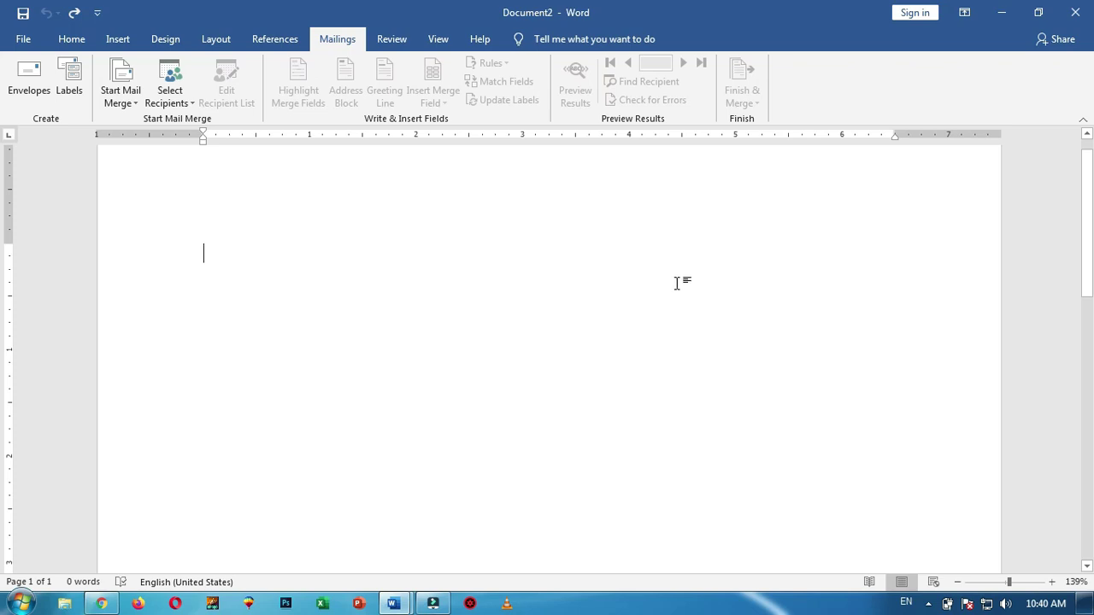
# Start the Step-by-Step Mail Merge Wizard with Envelopes as the document type
pyautogui.click(137, 104)
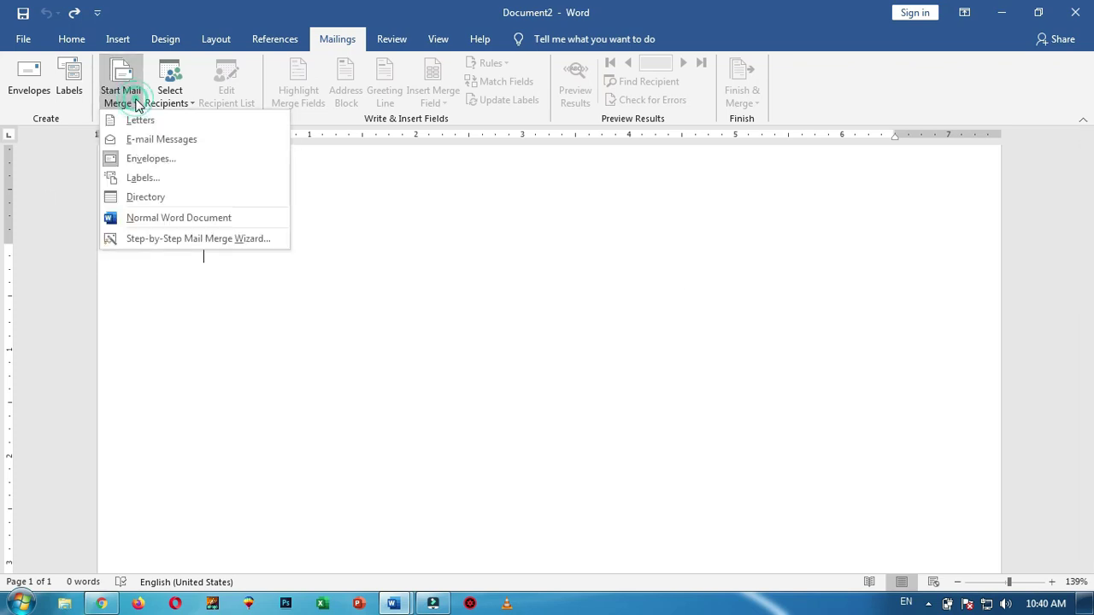
pyautogui.click(164, 240)
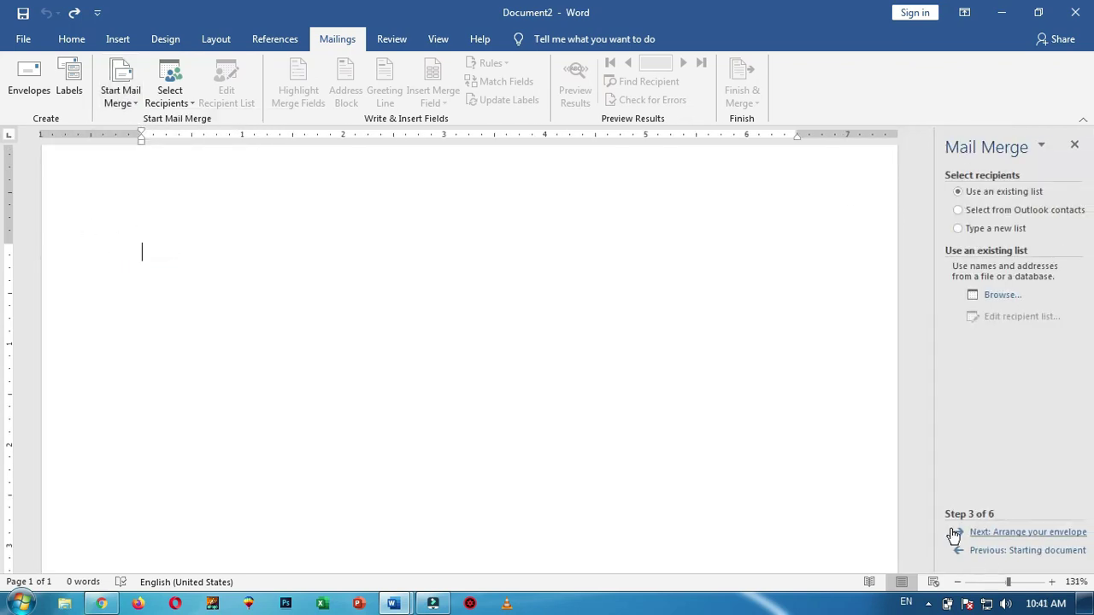
pyautogui.click(990, 550)
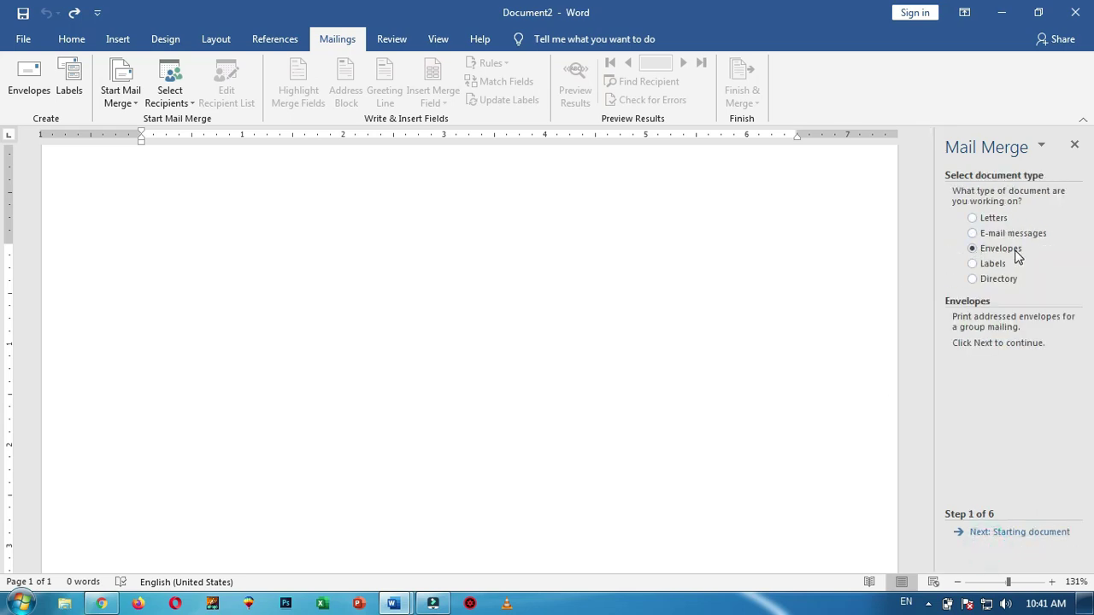
pyautogui.click(972, 218)
pyautogui.click(973, 248)
pyautogui.click(1023, 533)
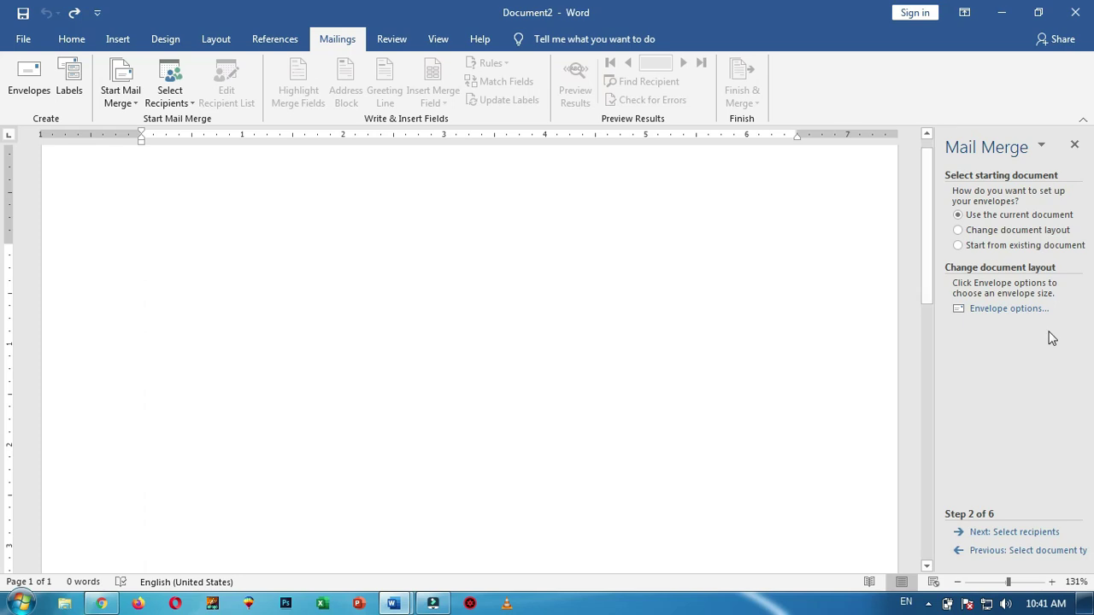
# Keep Size 10 in Envelope Options and apply it to the document
pyautogui.click(1020, 310)
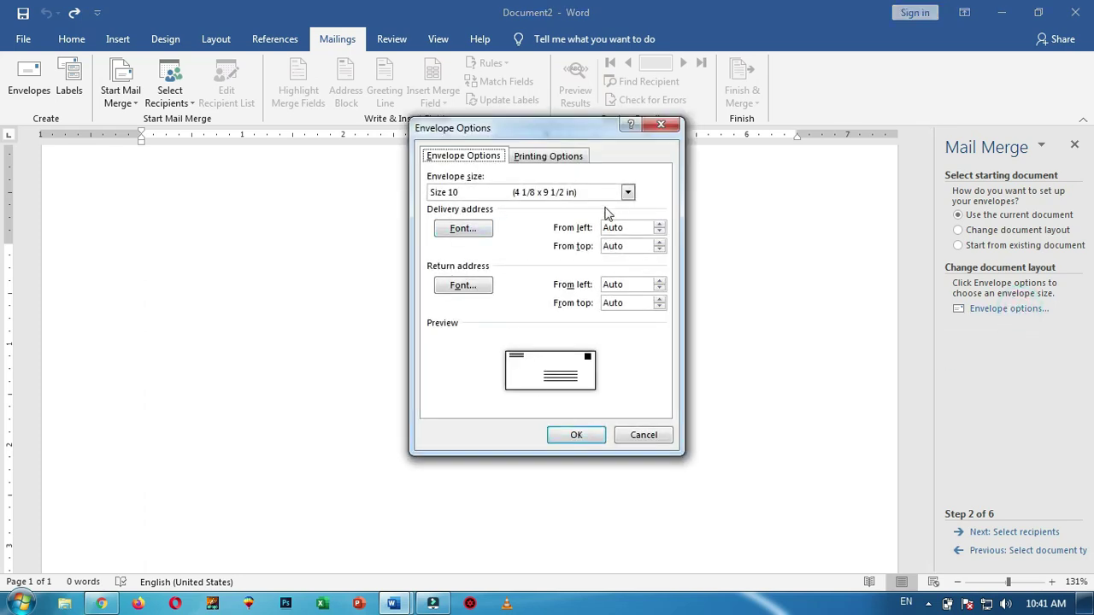
pyautogui.click(628, 192)
pyautogui.click(628, 193)
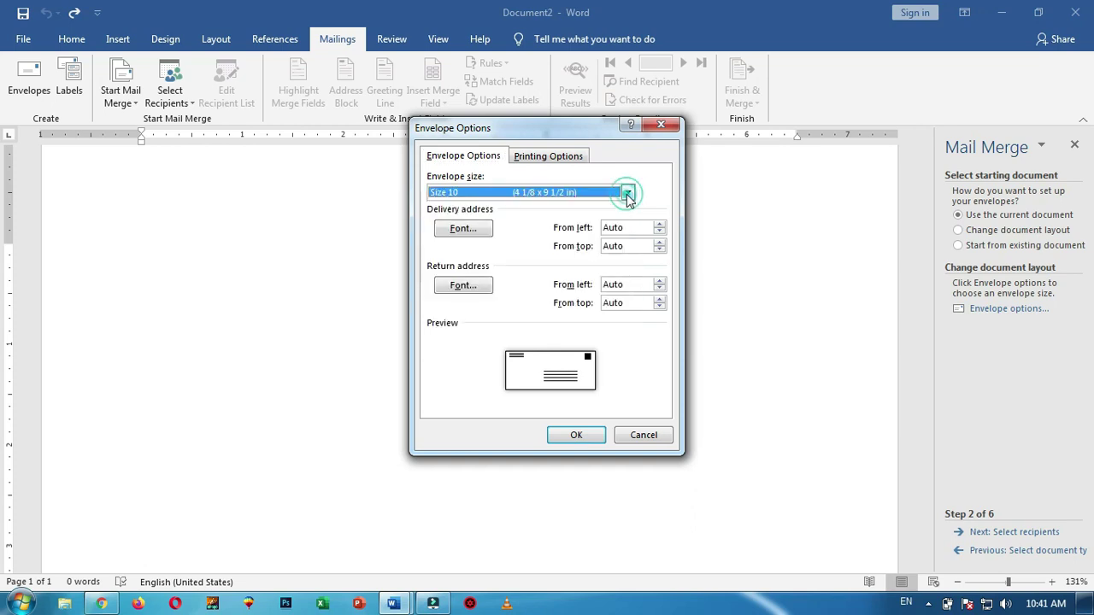
pyautogui.click(575, 435)
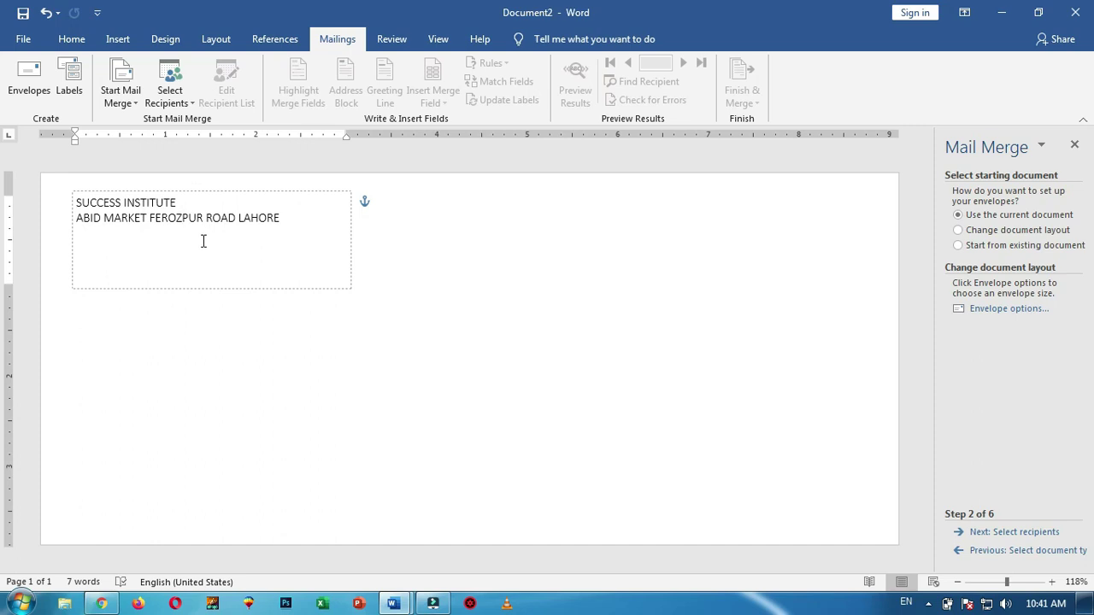
# Add a line above the return address and start the delivery address with TO
pyautogui.press('Return')
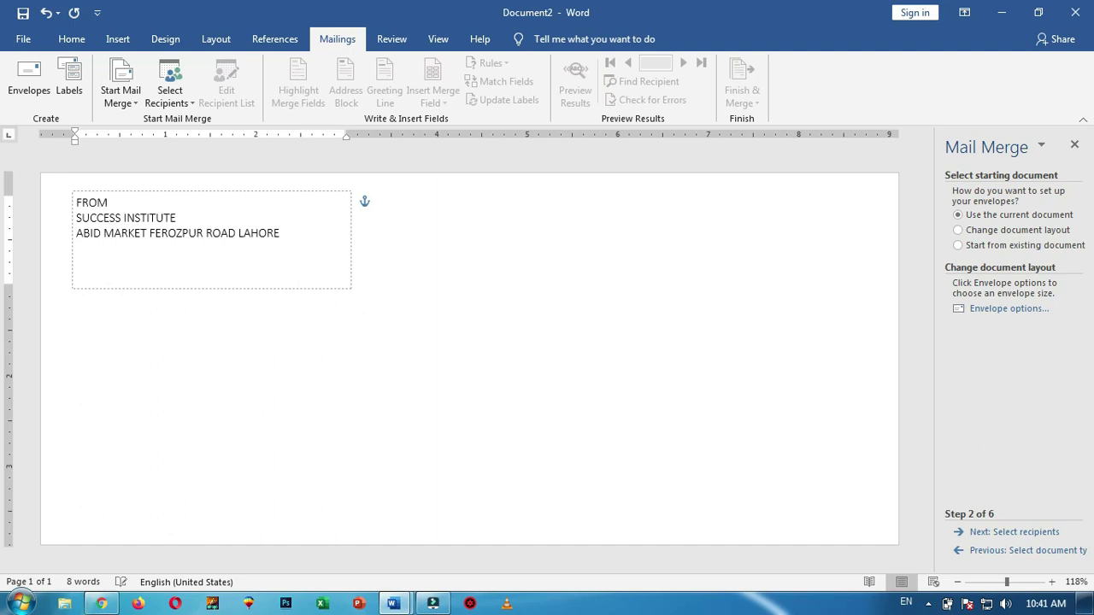
pyautogui.click(442, 455)
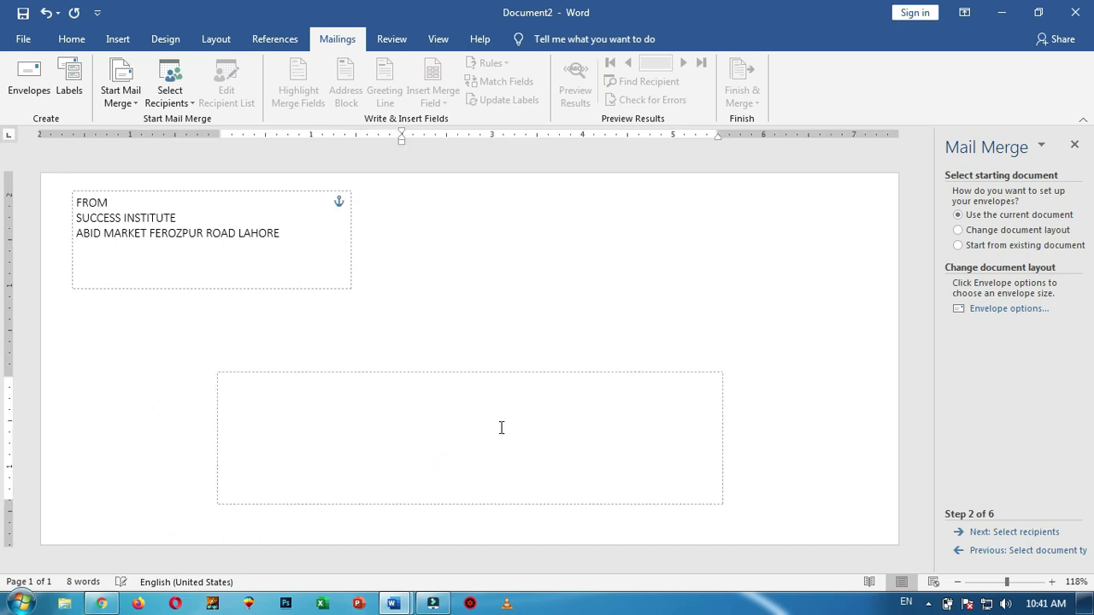
pyautogui.click(406, 402)
pyautogui.click(427, 403)
pyautogui.write('TO')
# Go to recipient selection, abandon a new address list, and browse for an existing list instead
pyautogui.click(1014, 532)
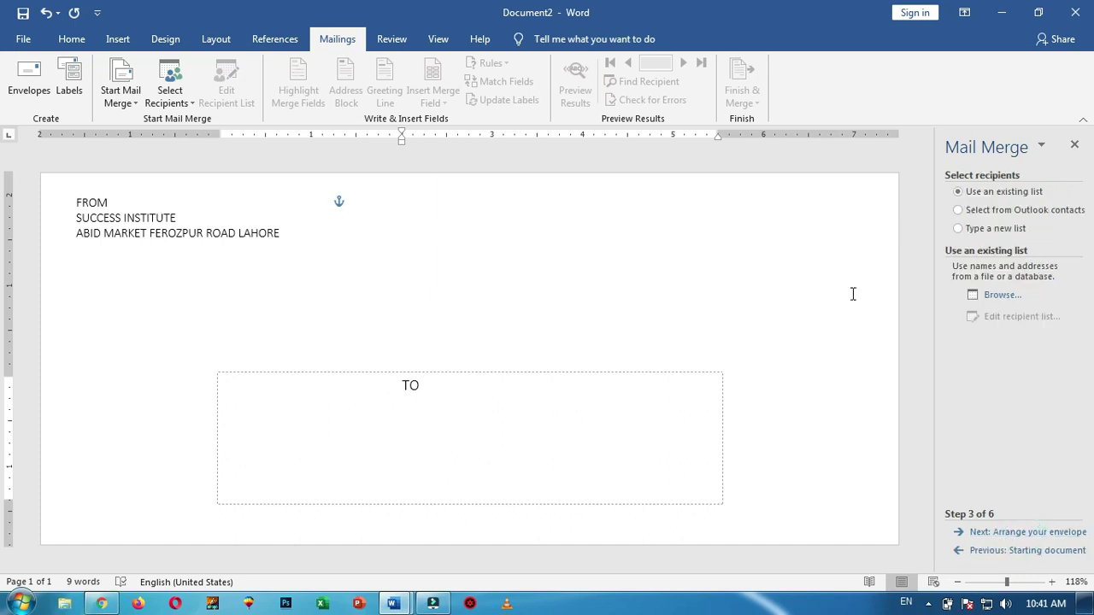
pyautogui.click(984, 229)
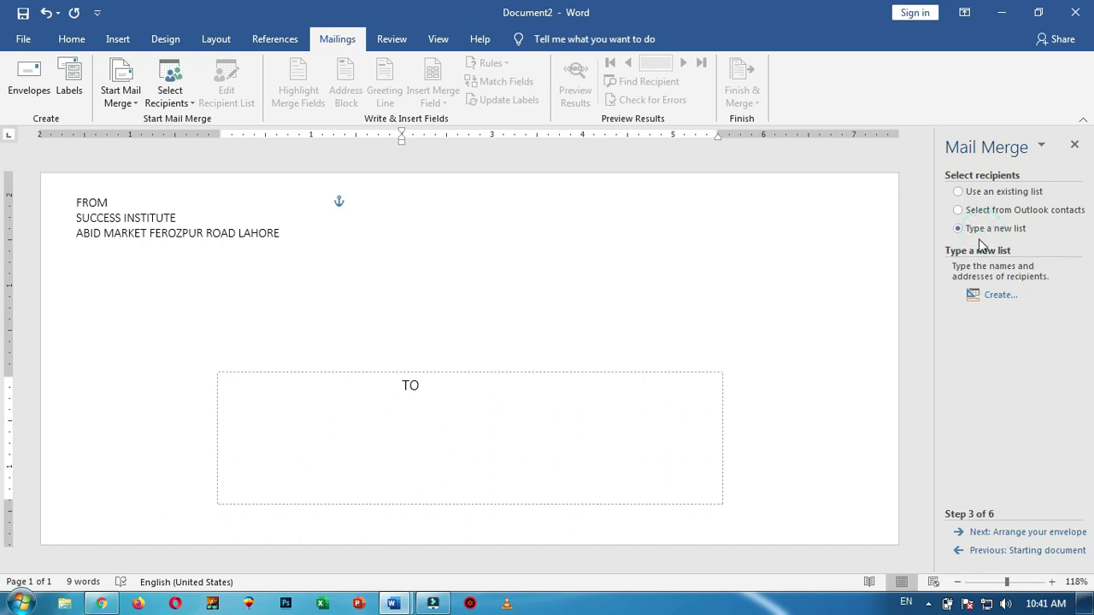
pyautogui.click(997, 295)
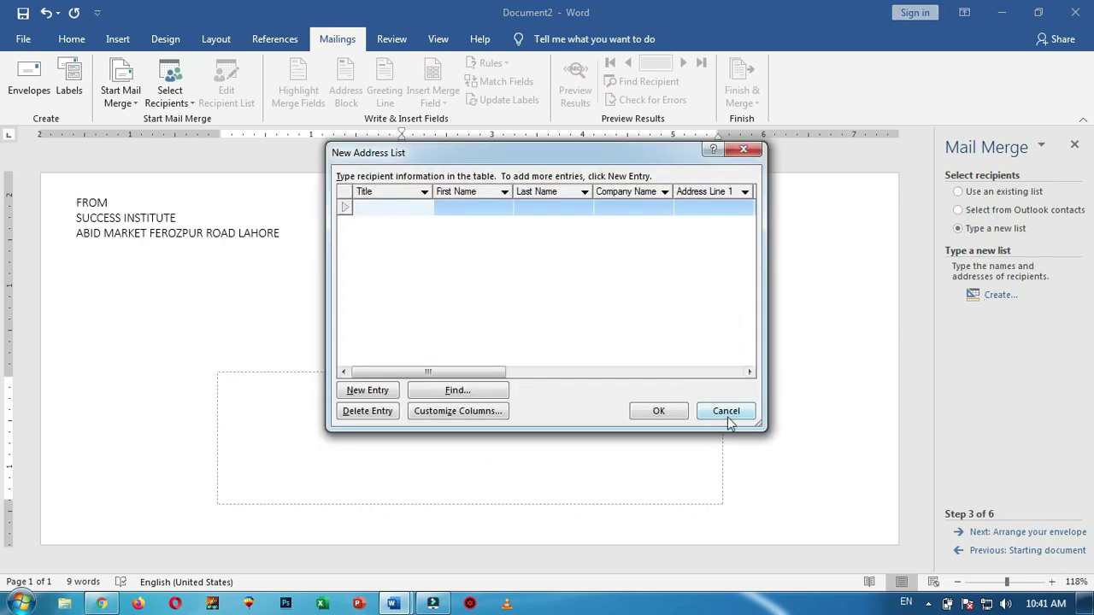
pyautogui.click(726, 411)
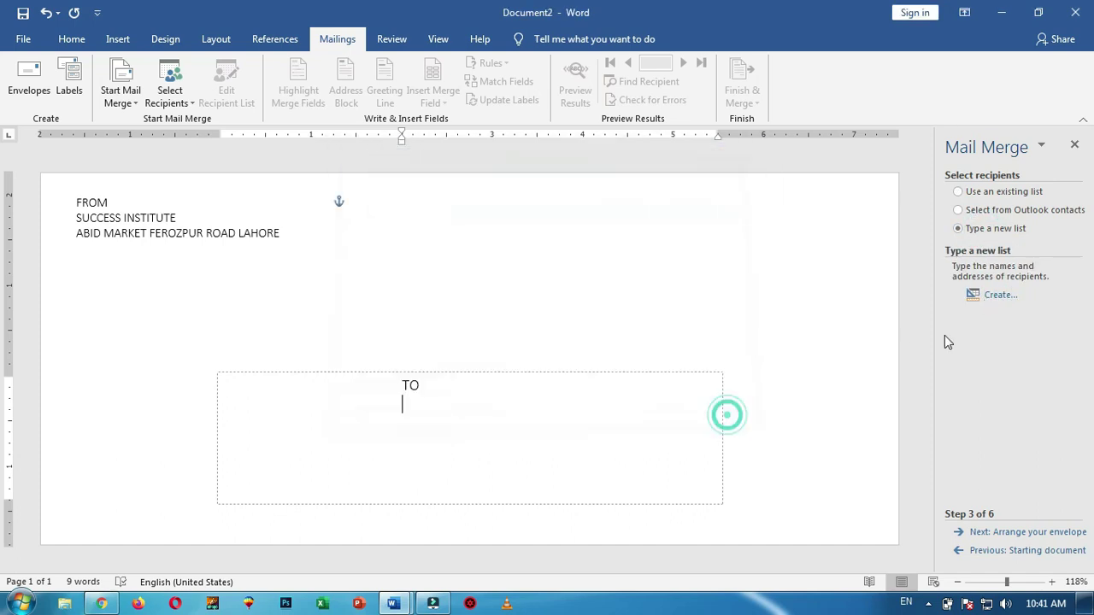
pyautogui.click(1000, 197)
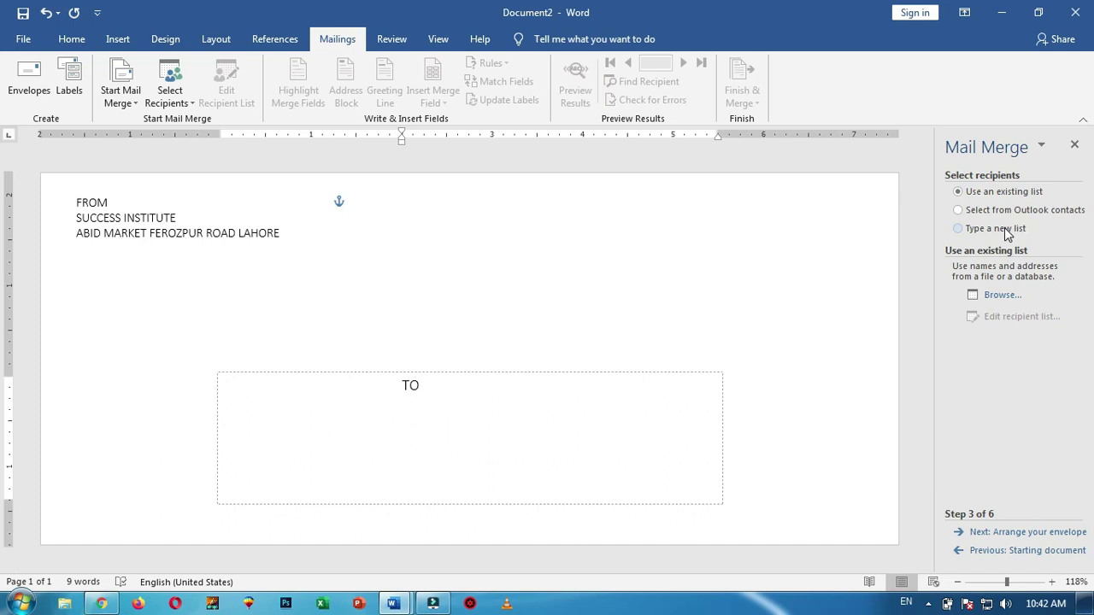
pyautogui.click(1007, 296)
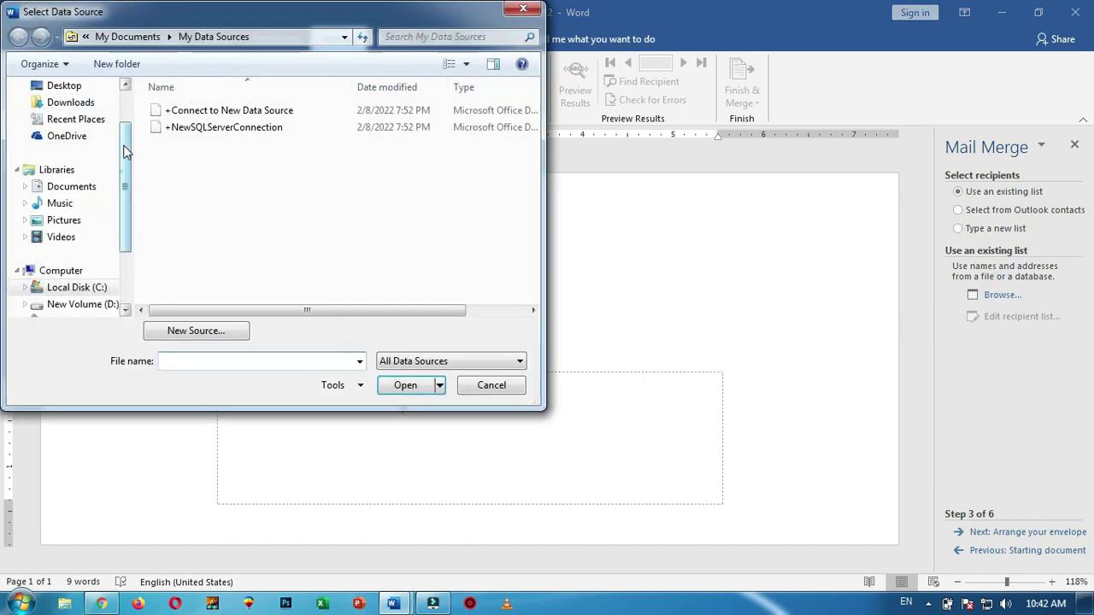
# Load EMPLOYE CONTACT LIST from the Desktop, accept all recipients, and advance to step 4
pyautogui.scroll(2, 102, 146)
pyautogui.click(84, 144)
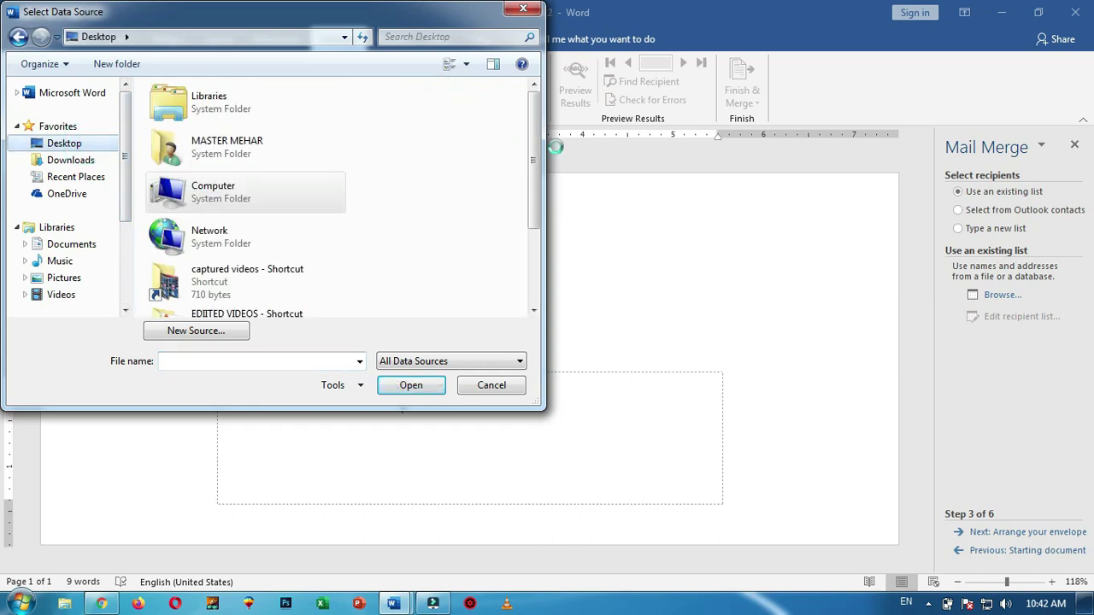
pyautogui.scroll(-3, 533, 107)
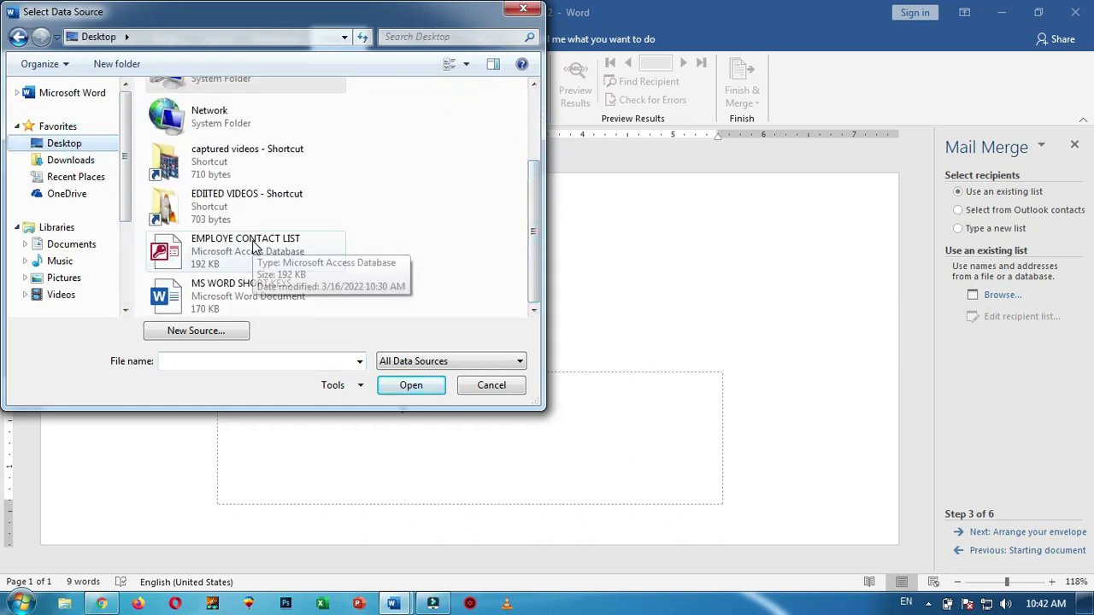
pyautogui.click(253, 246)
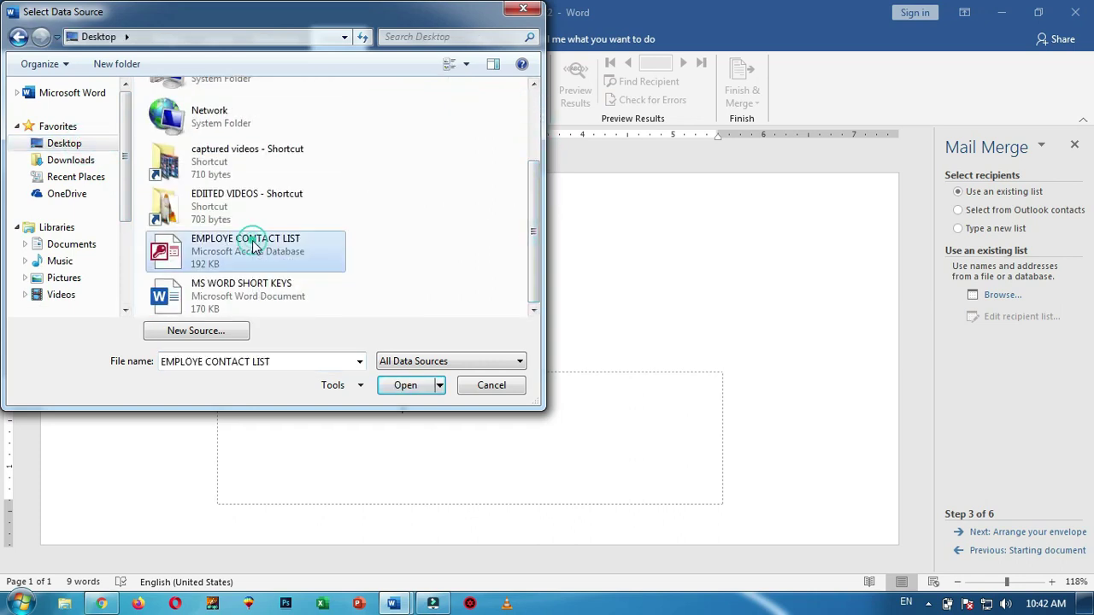
pyautogui.click(407, 387)
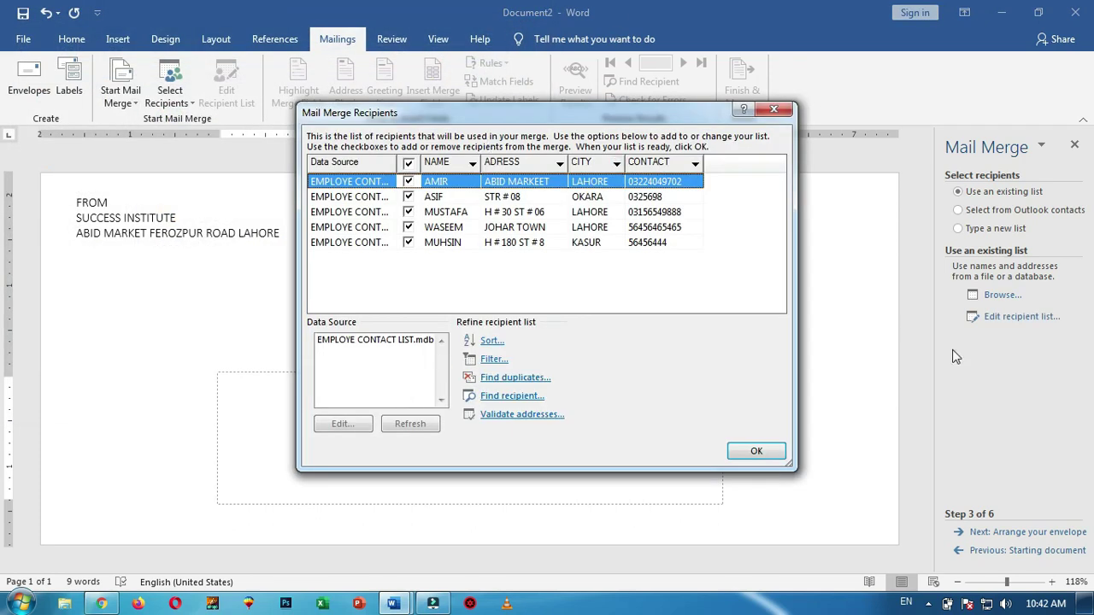
pyautogui.click(757, 452)
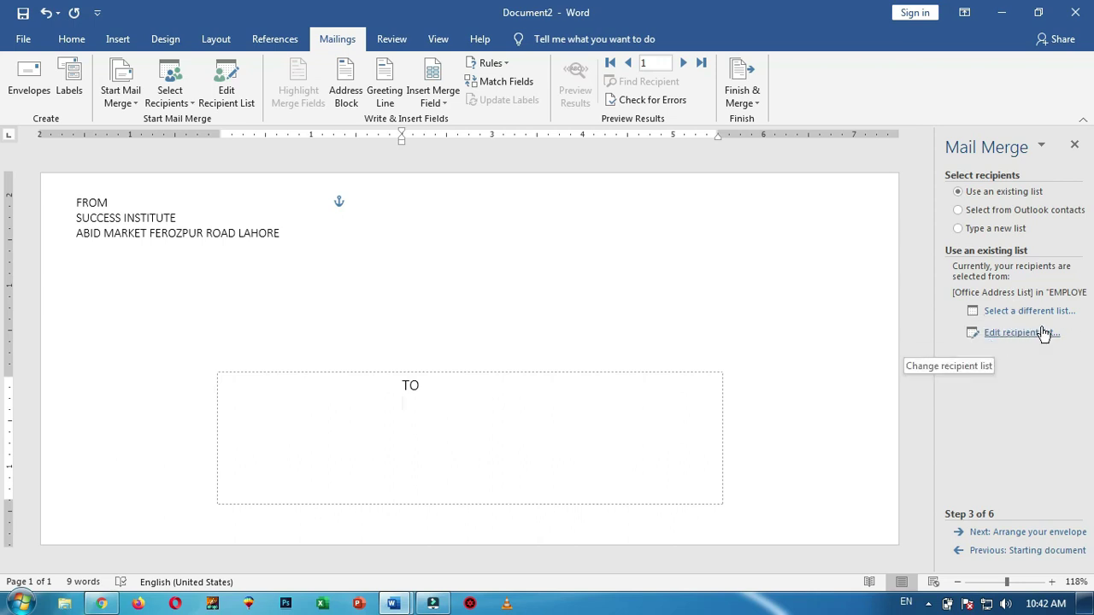
pyautogui.click(1018, 533)
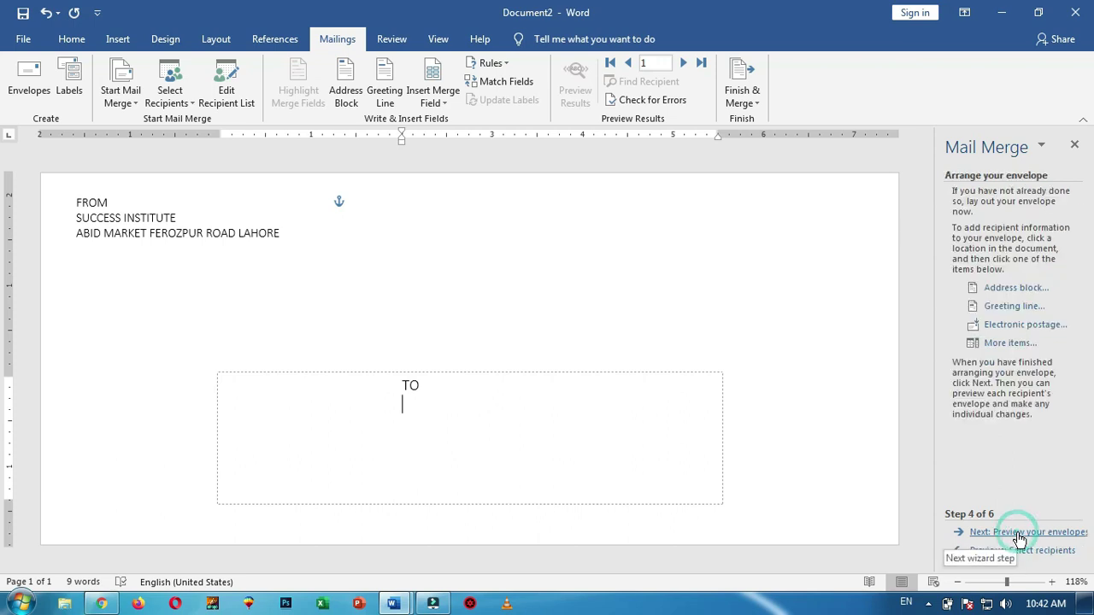
# Insert the NAME and ADRESS merge fields on separate lines under TO
pyautogui.click(1011, 344)
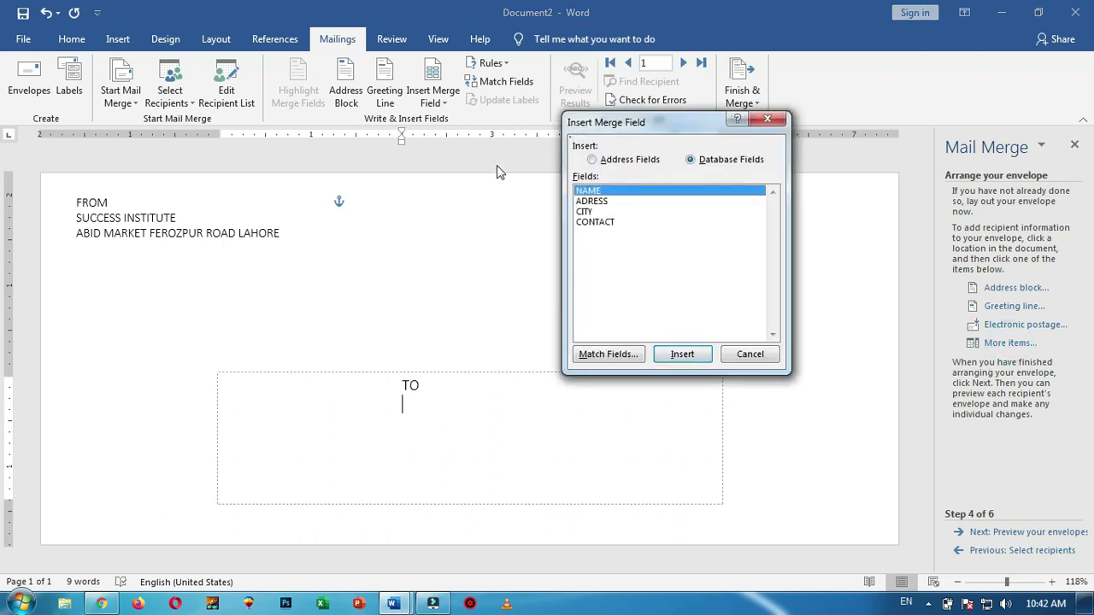
pyautogui.click(682, 356)
pyautogui.click(750, 355)
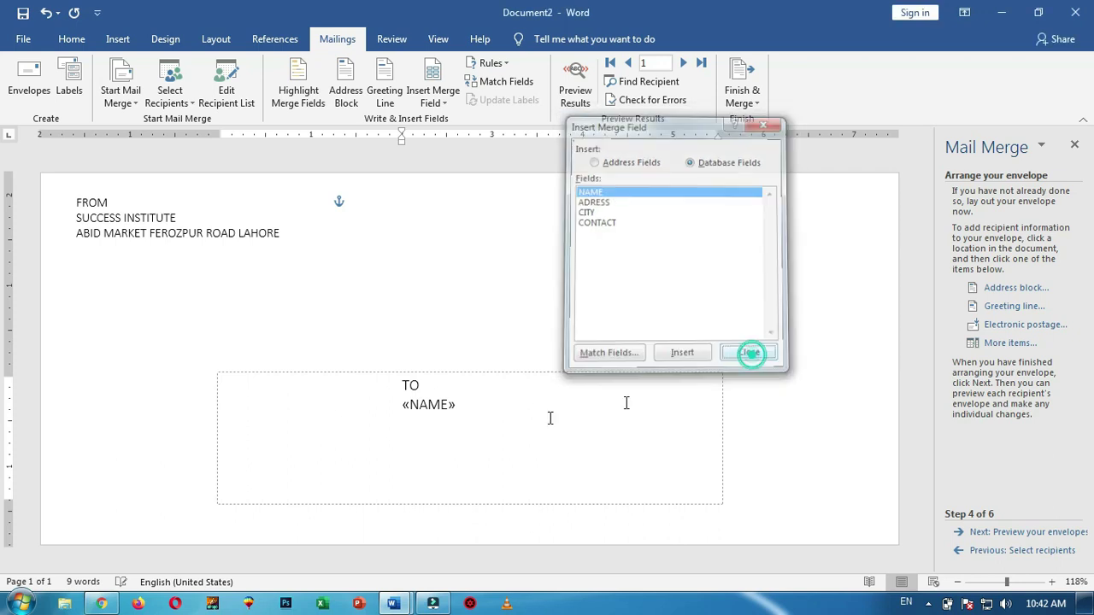
pyautogui.click(501, 404)
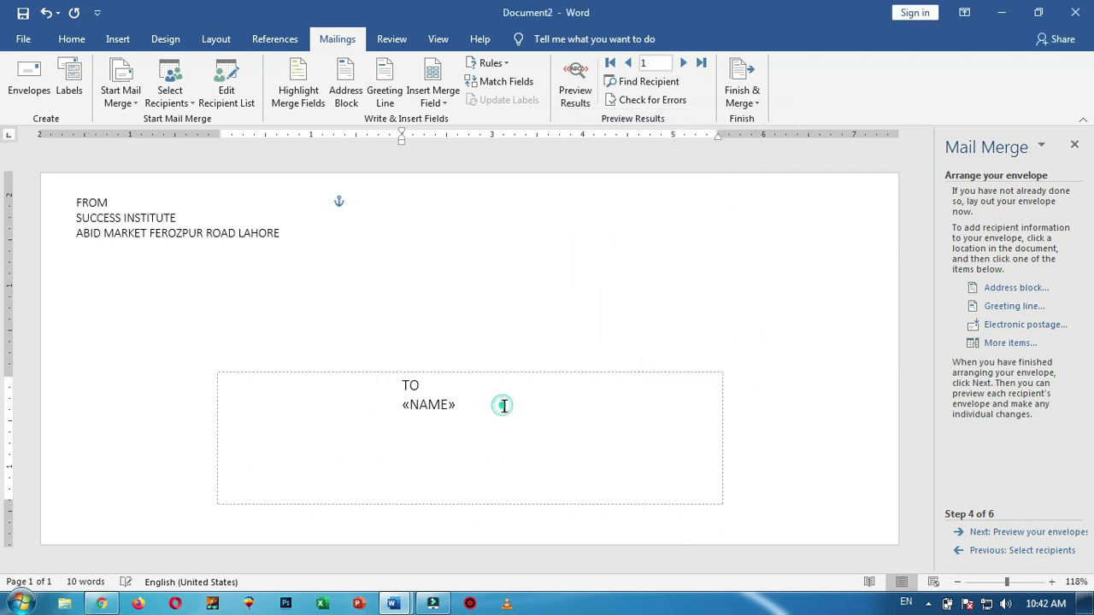
pyautogui.click(1005, 344)
pyautogui.click(594, 204)
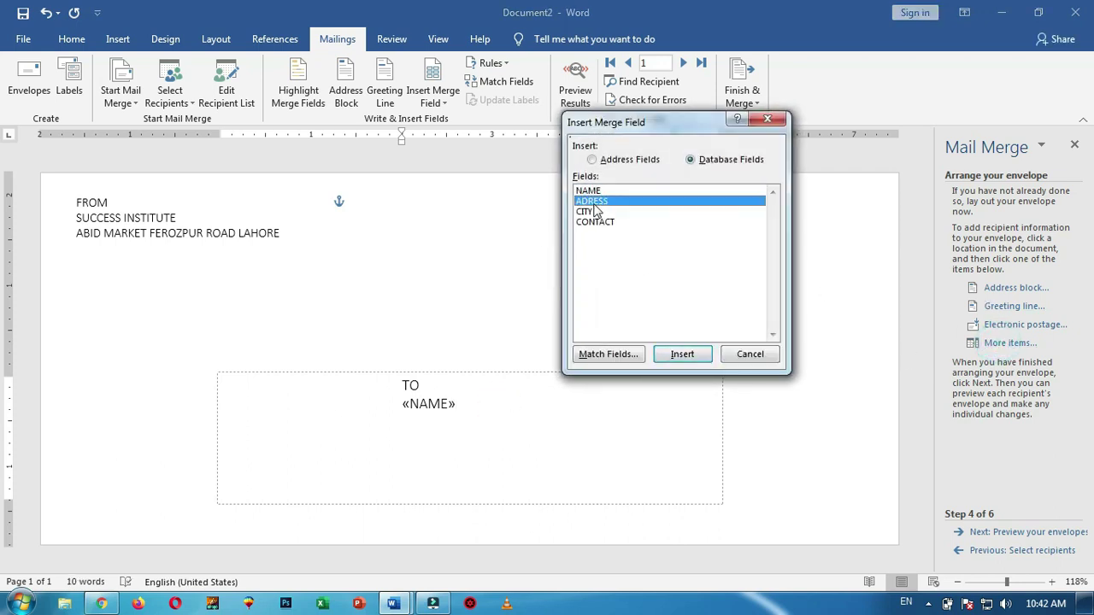
pyautogui.click(684, 355)
pyautogui.click(753, 354)
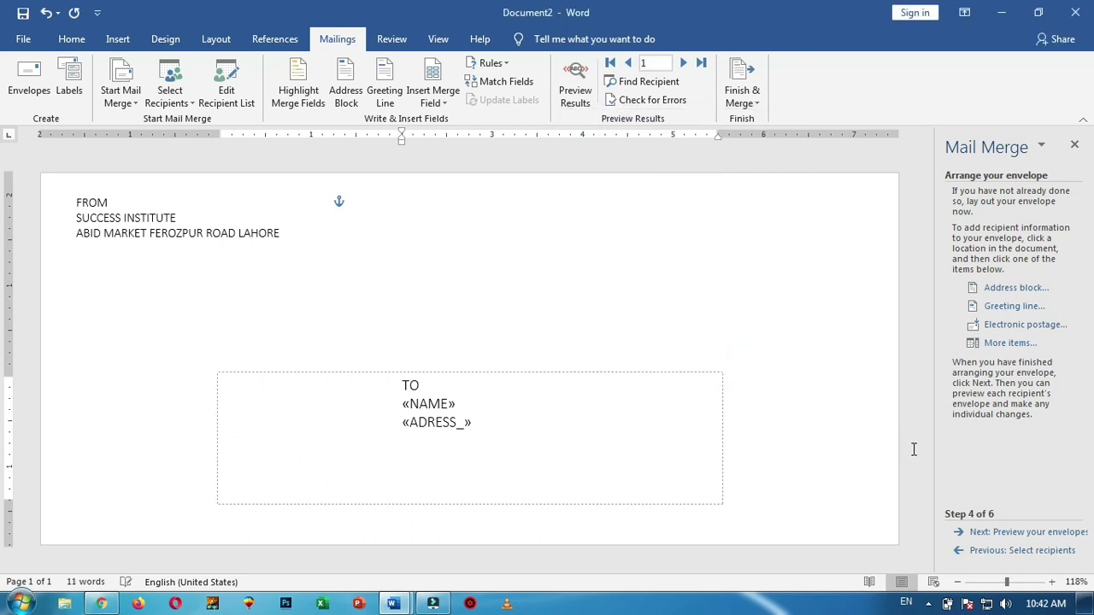
# Add the CITY and CONTACT merge fields on the following lines below ADRESS
pyautogui.click(1006, 343)
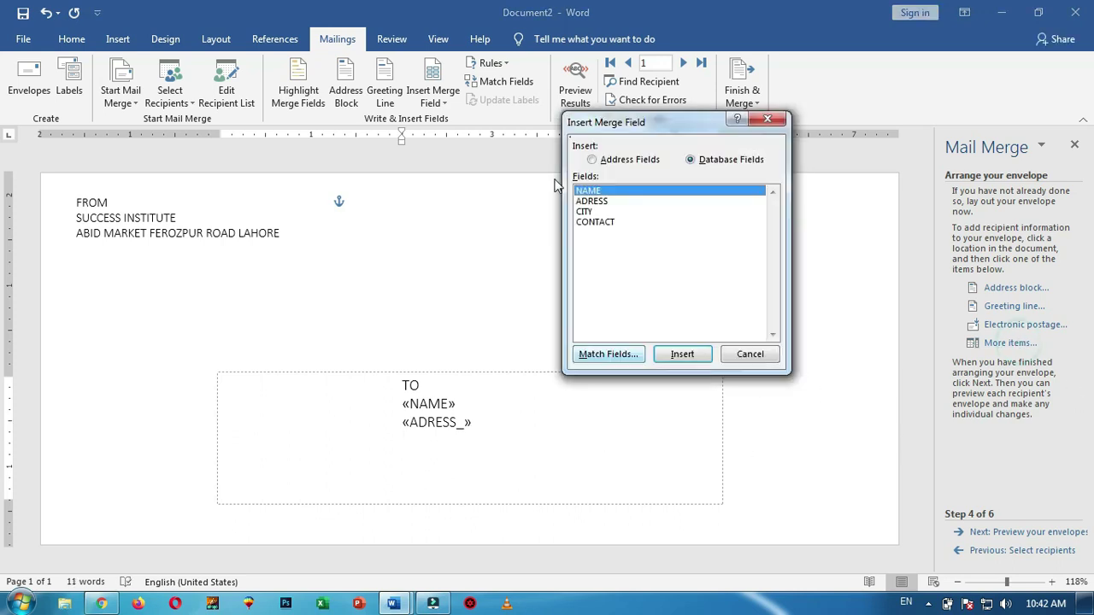
pyautogui.click(596, 212)
pyautogui.click(691, 355)
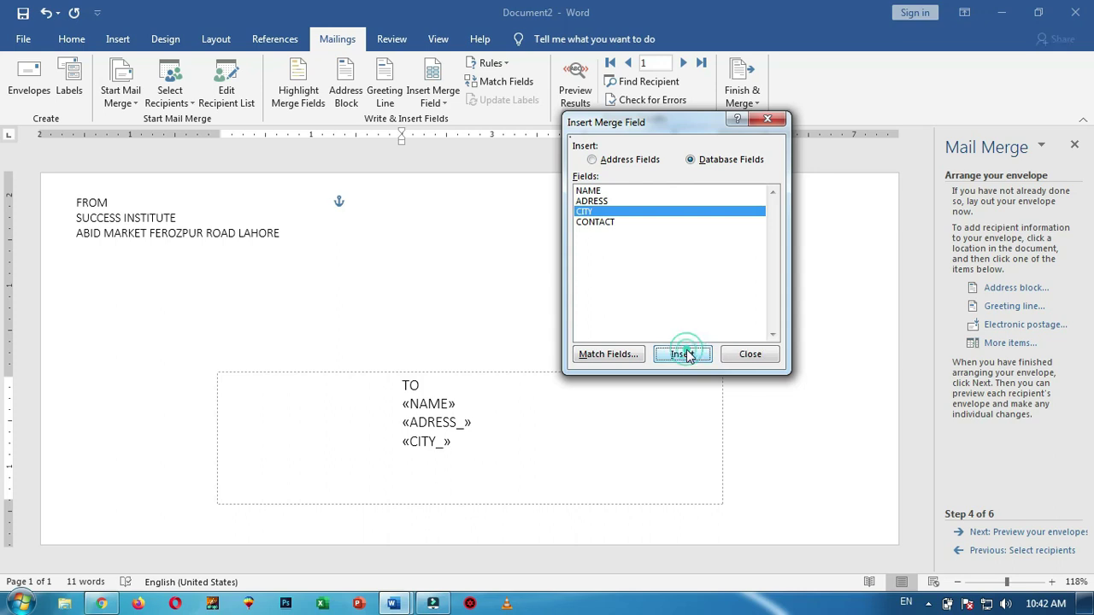
pyautogui.click(752, 354)
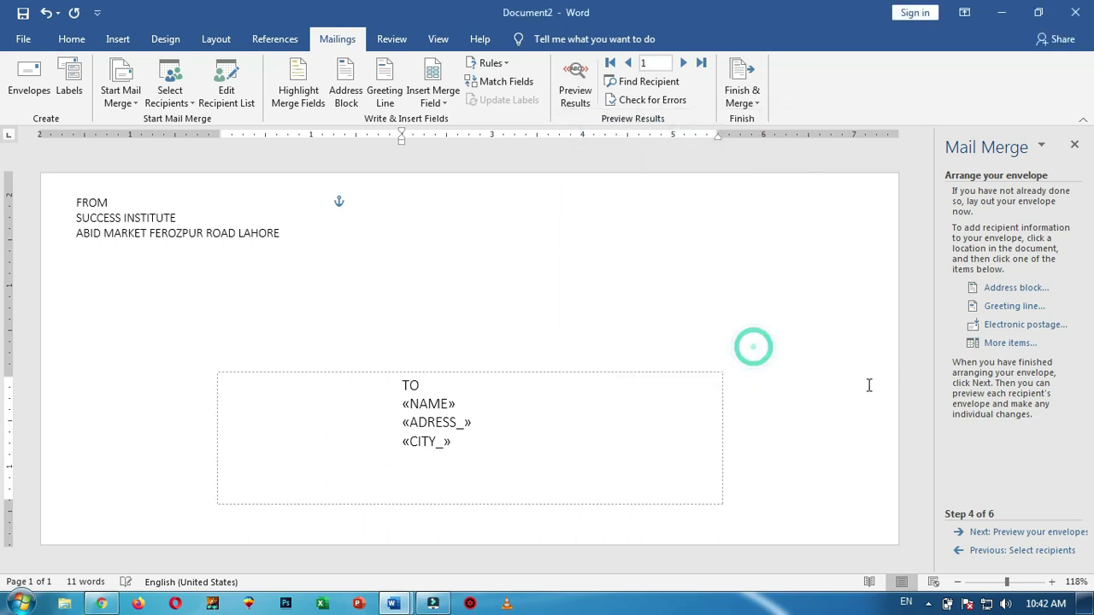
pyautogui.click(1013, 345)
pyautogui.click(596, 223)
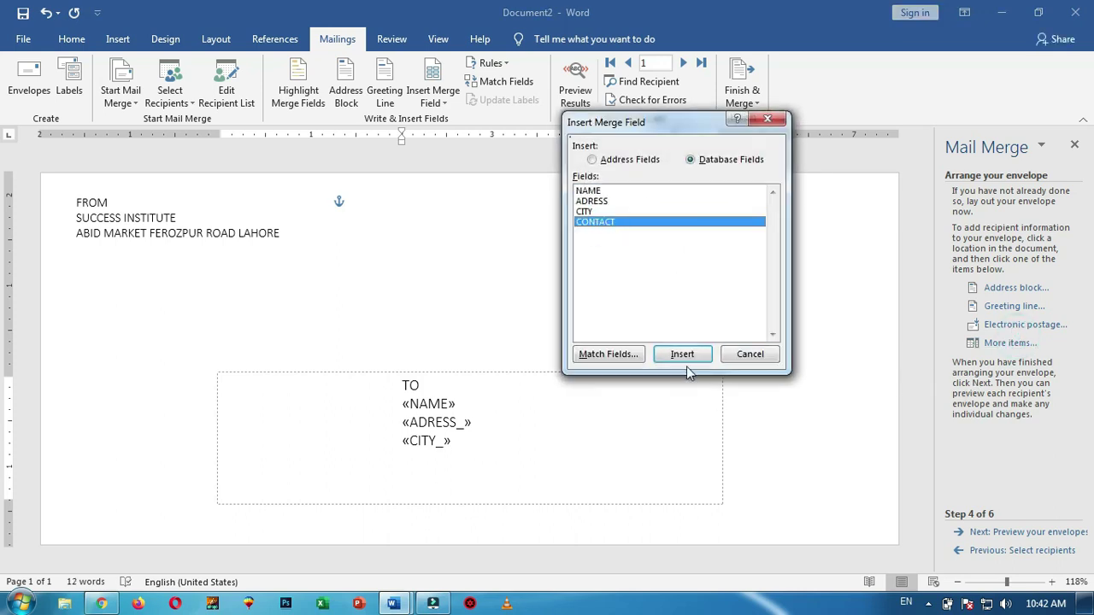
pyautogui.click(682, 354)
pyautogui.click(753, 357)
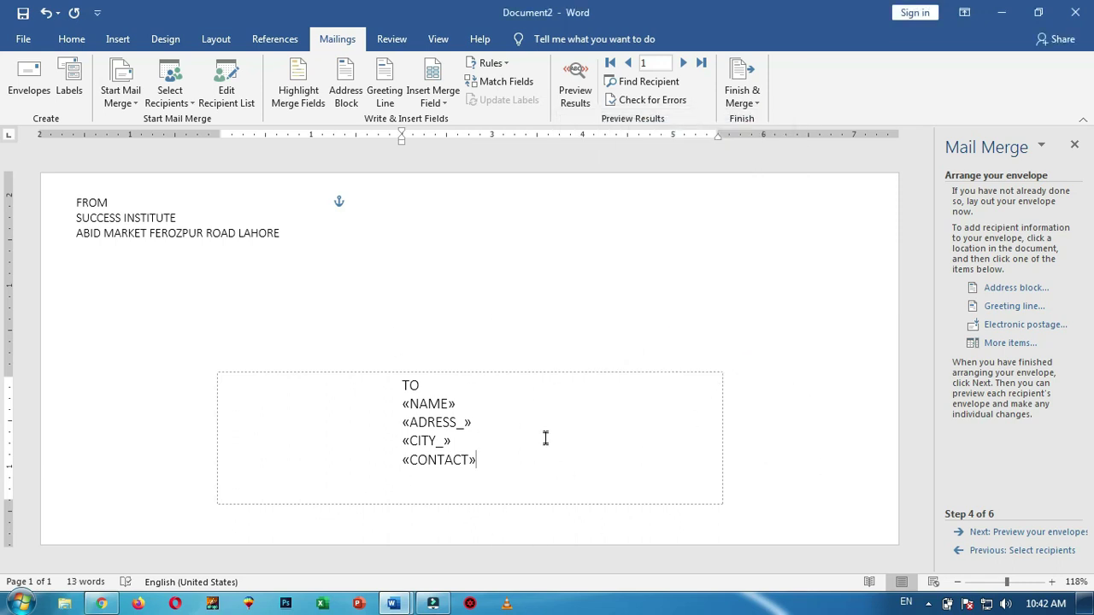
# Preview the filled envelopes from recipient 1 through recipient 5, then go to Complete the merge
pyautogui.click(1029, 532)
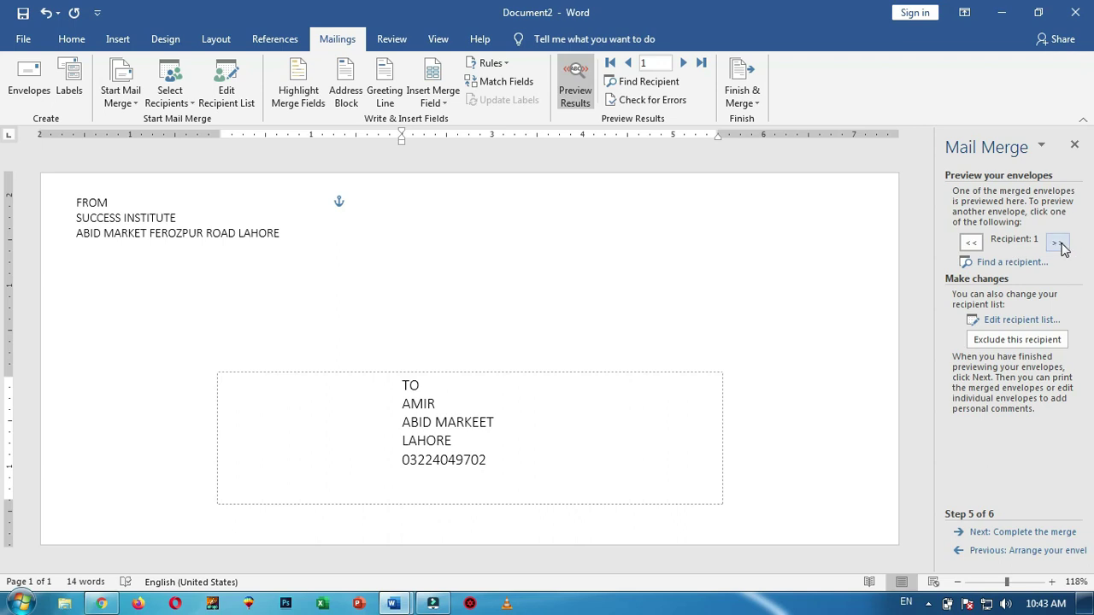
pyautogui.click(1059, 244)
pyautogui.click(1058, 243)
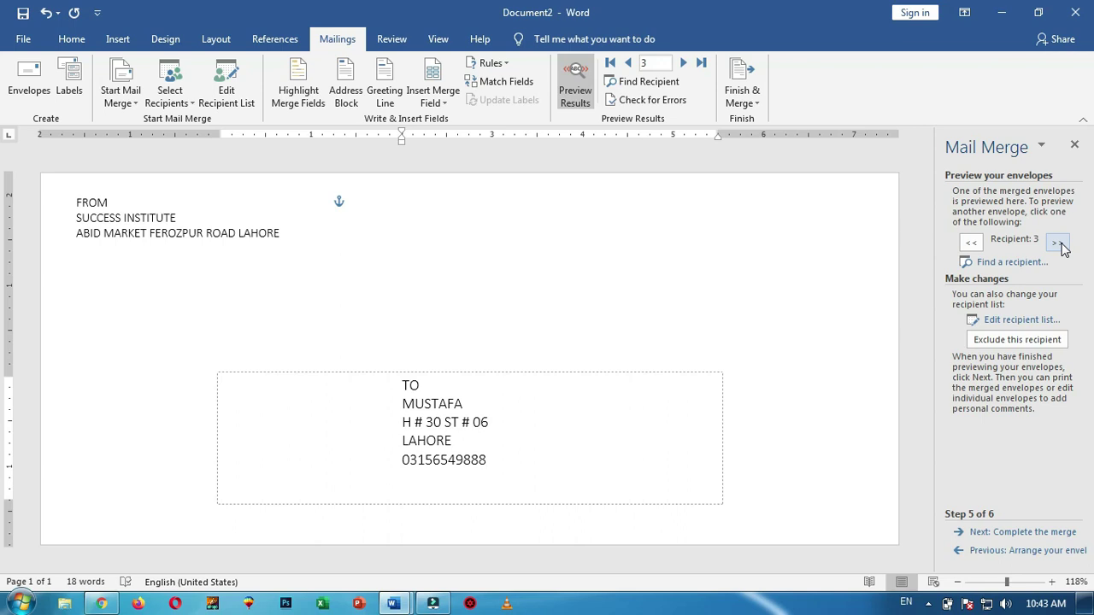
pyautogui.click(1058, 244)
pyautogui.click(1059, 243)
pyautogui.click(413, 524)
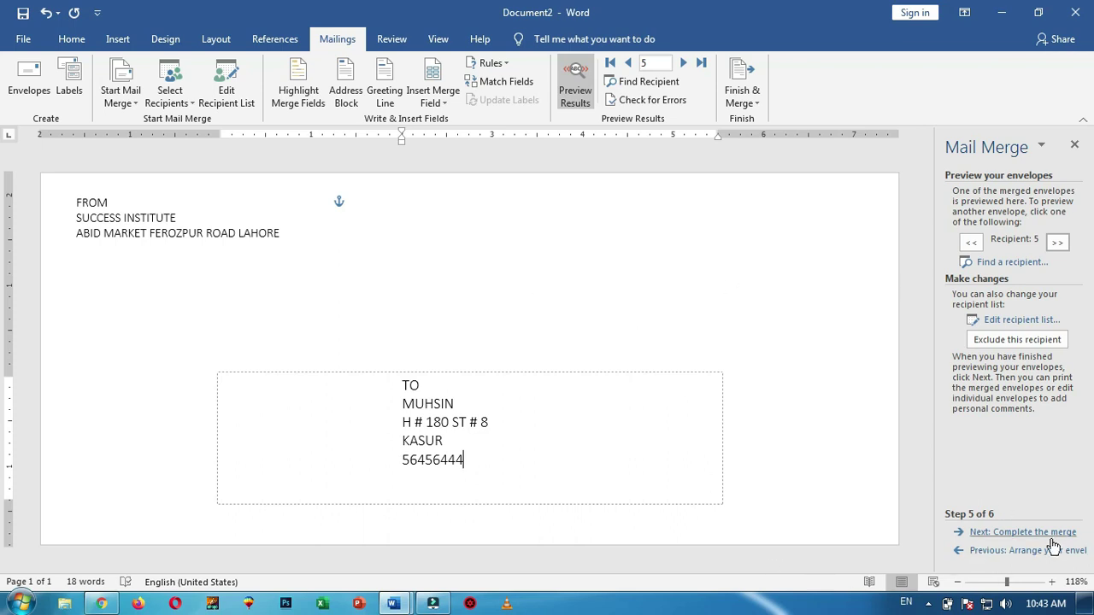
pyautogui.click(1024, 534)
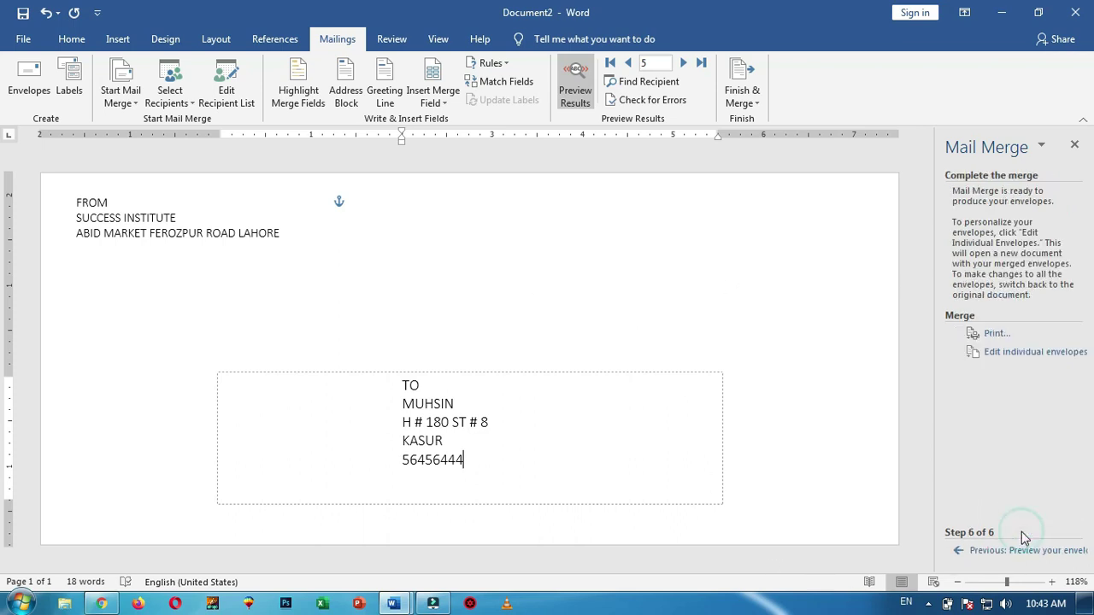
# Try the Merge to Printer record options: current record, range, then back to All
pyautogui.click(997, 335)
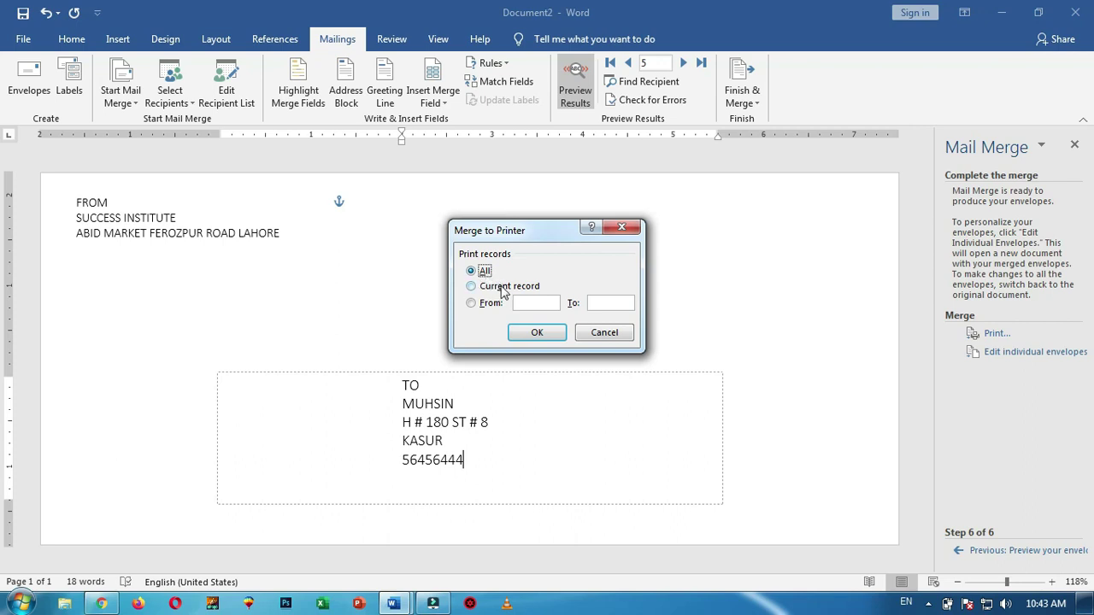
pyautogui.click(471, 288)
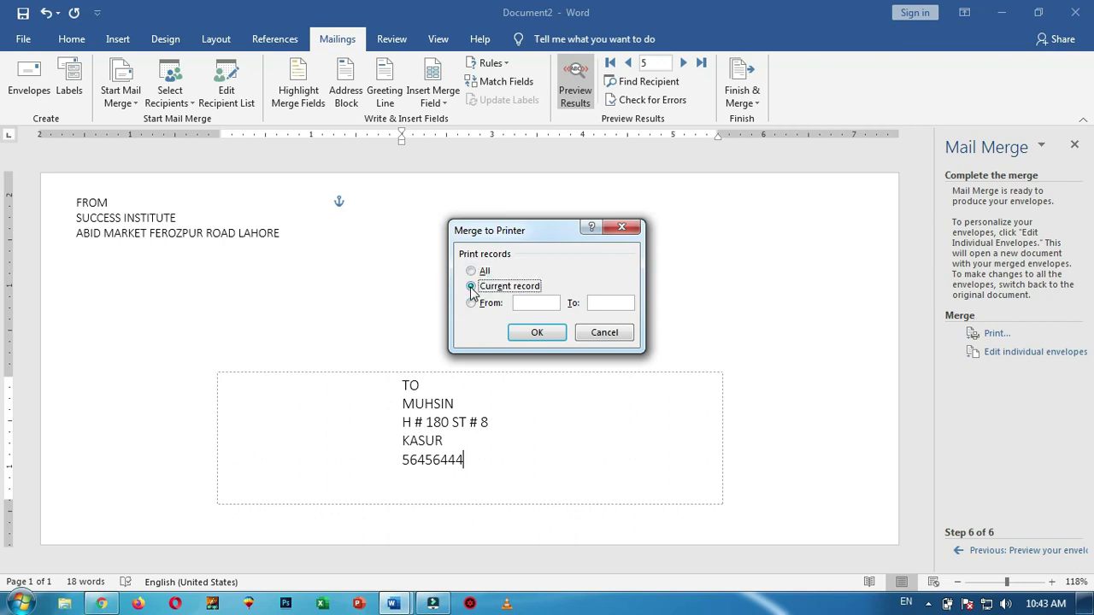
pyautogui.click(472, 303)
pyautogui.click(472, 305)
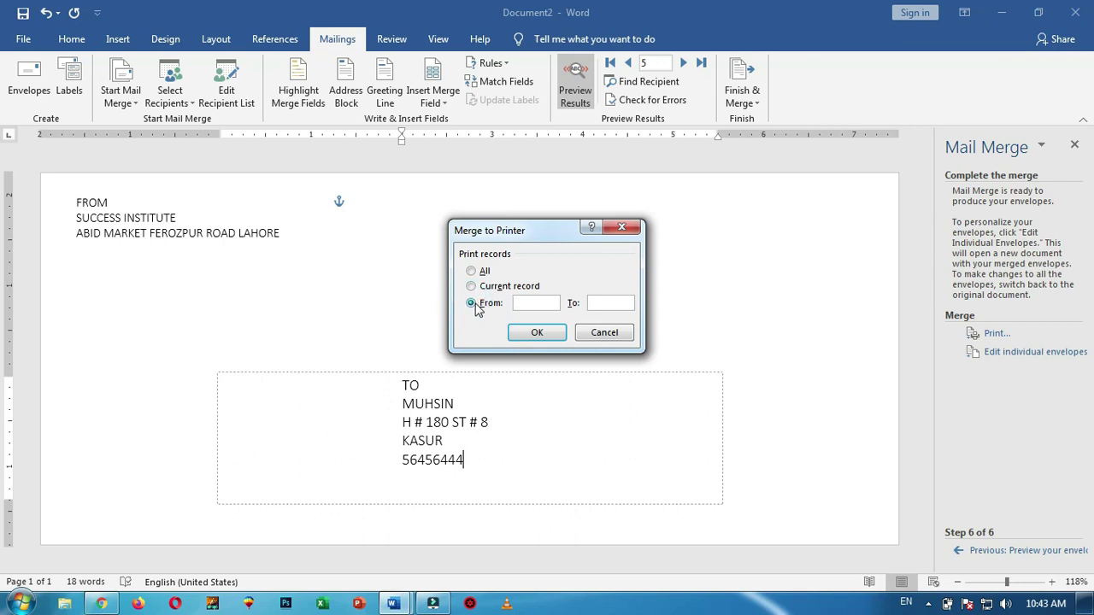
pyautogui.click(472, 272)
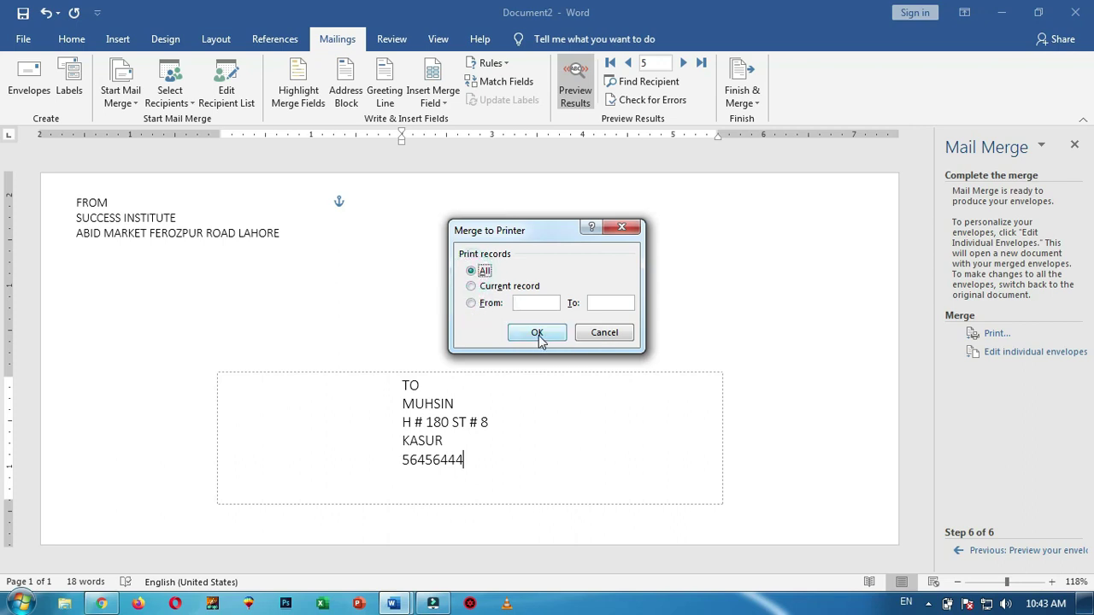
# Cancel printing and merge all records into a new Envelopes2 document instead
pyautogui.click(603, 332)
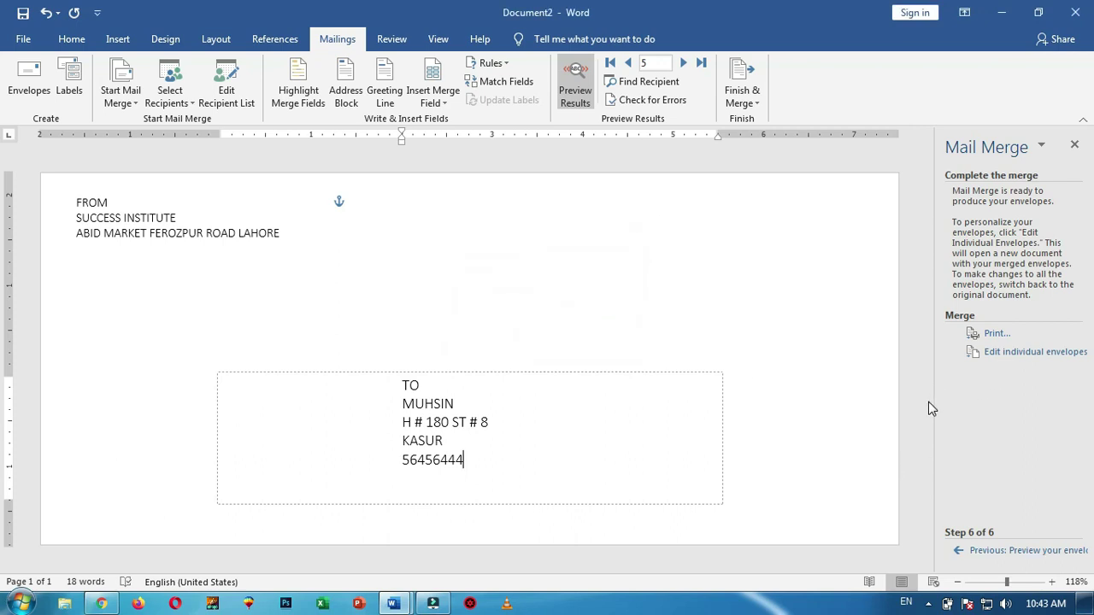
pyautogui.click(1038, 354)
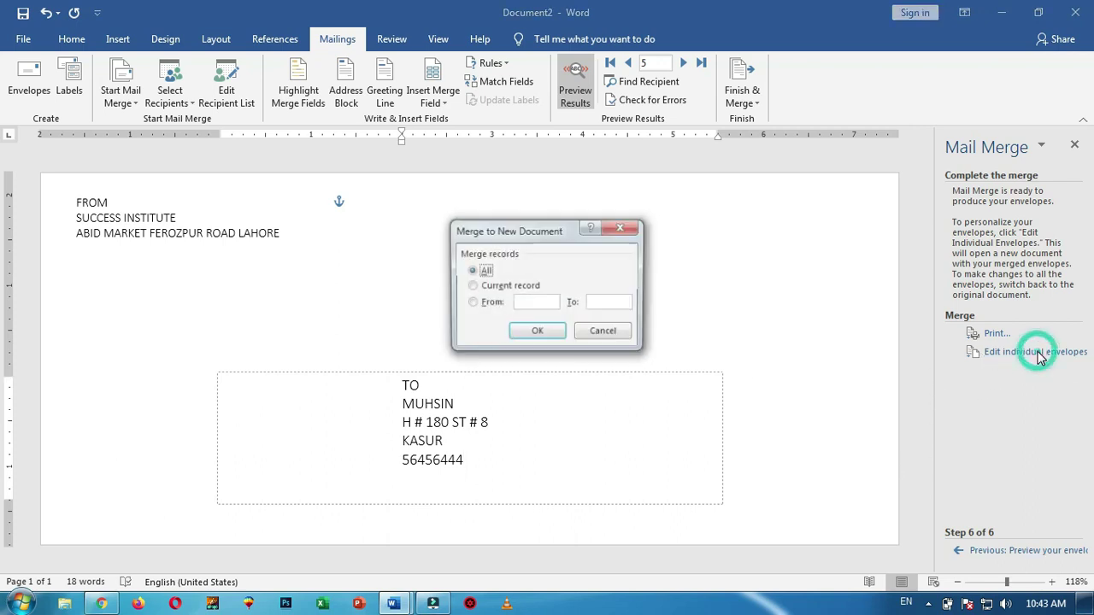
pyautogui.click(536, 333)
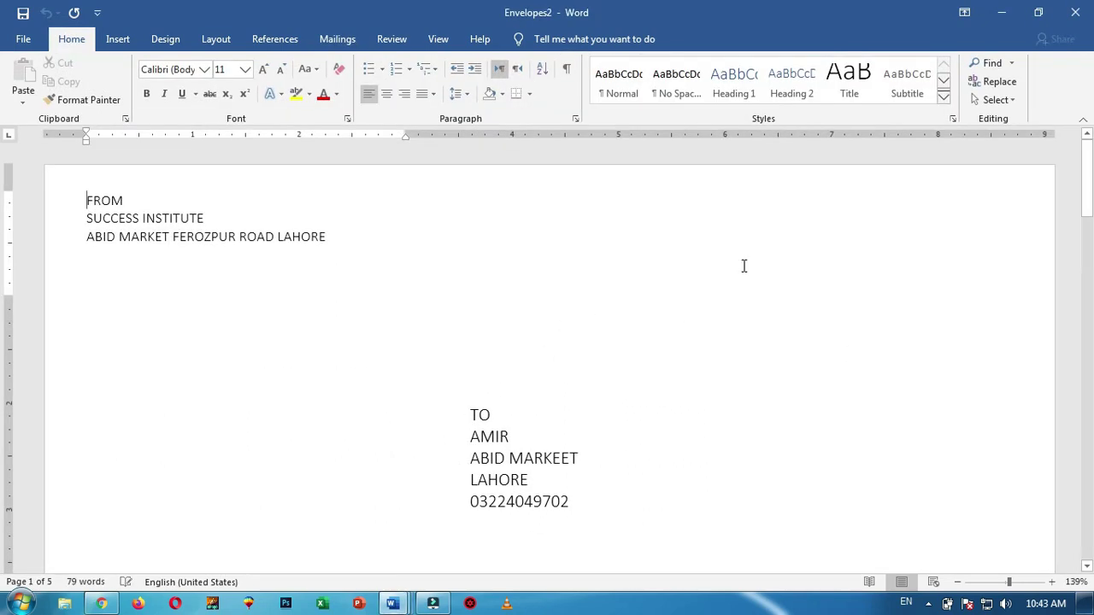
# Zoom out and scroll through the five merged envelope pages, then return to the Mailings tab
pyautogui.scroll(-3, 744, 266)
pyautogui.click(958, 582)
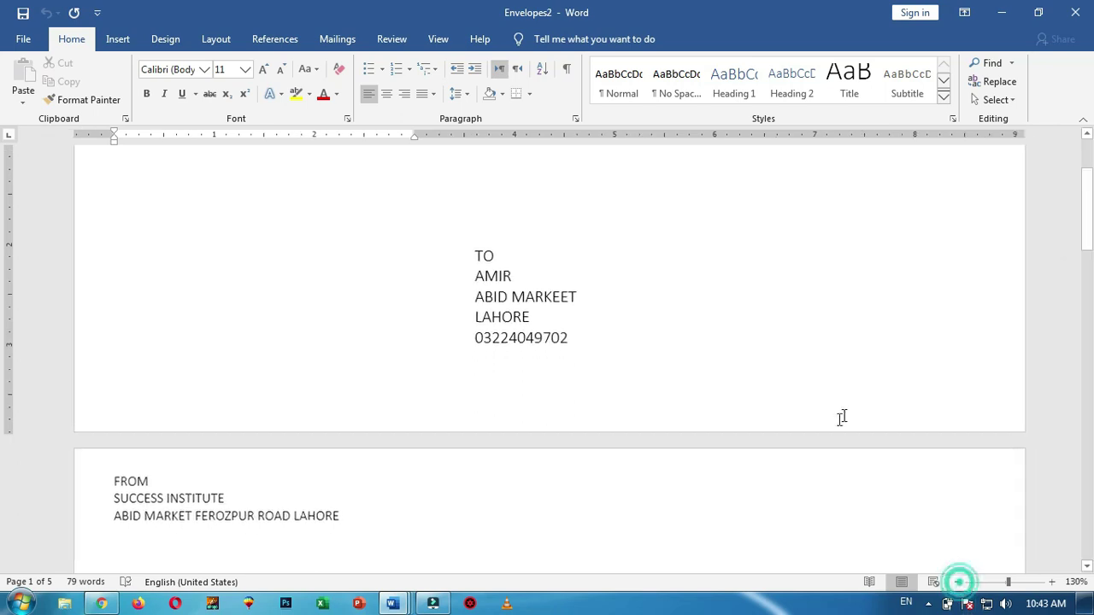
pyautogui.scroll(-10, 833, 416)
pyautogui.scroll(-10, 825, 415)
pyautogui.scroll(-6, 824, 418)
pyautogui.scroll(20, 715, 420)
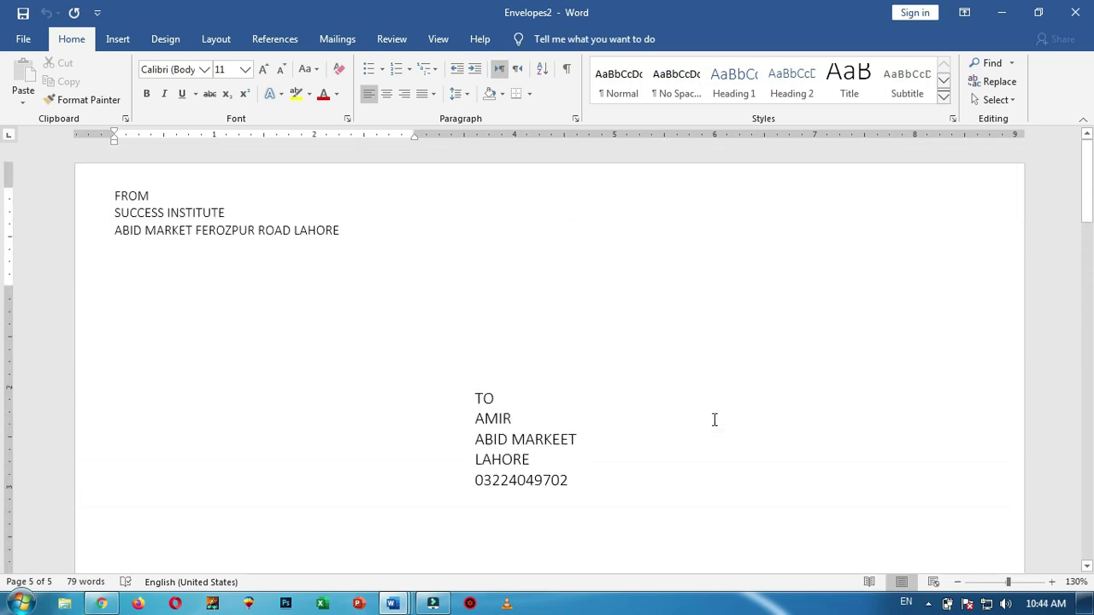
pyautogui.click(344, 41)
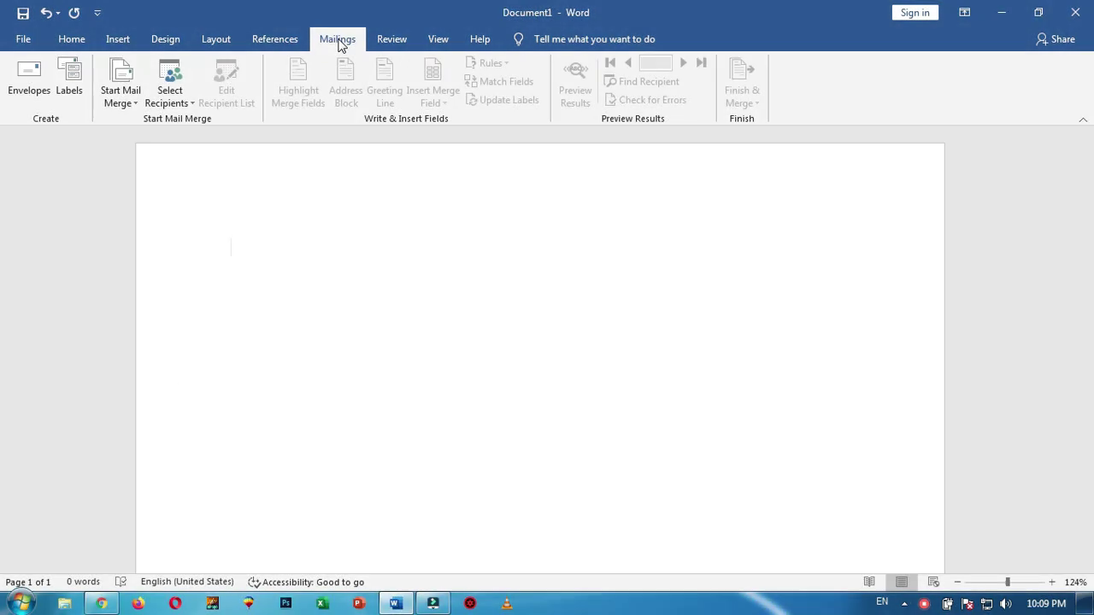
# Type Welcome on the first line and the misspelled 'sucesess' on the second line
pyautogui.click(395, 40)
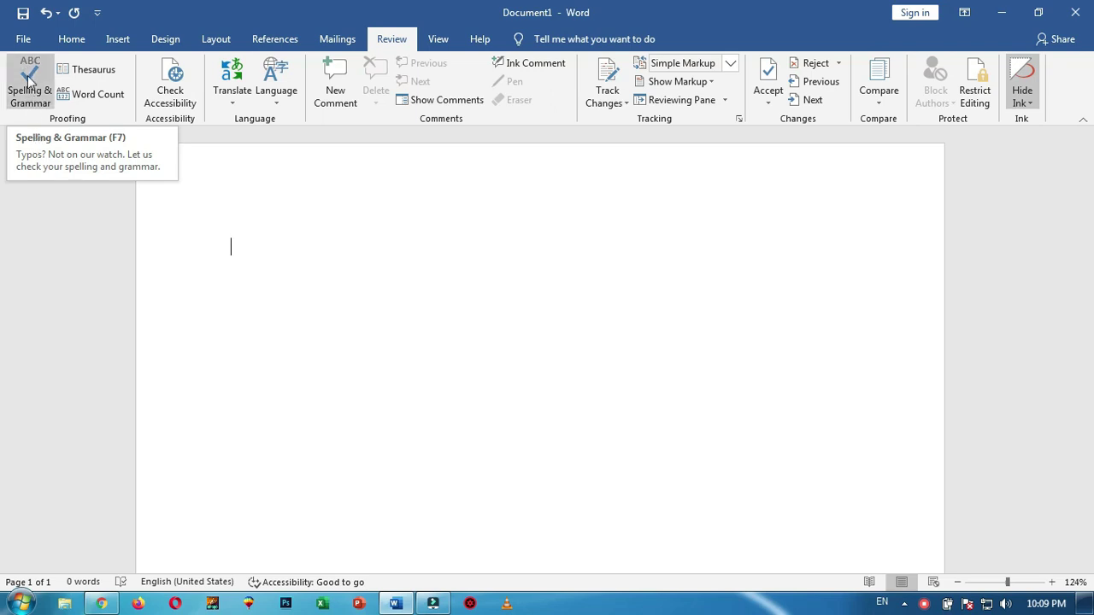
pyautogui.click(233, 217)
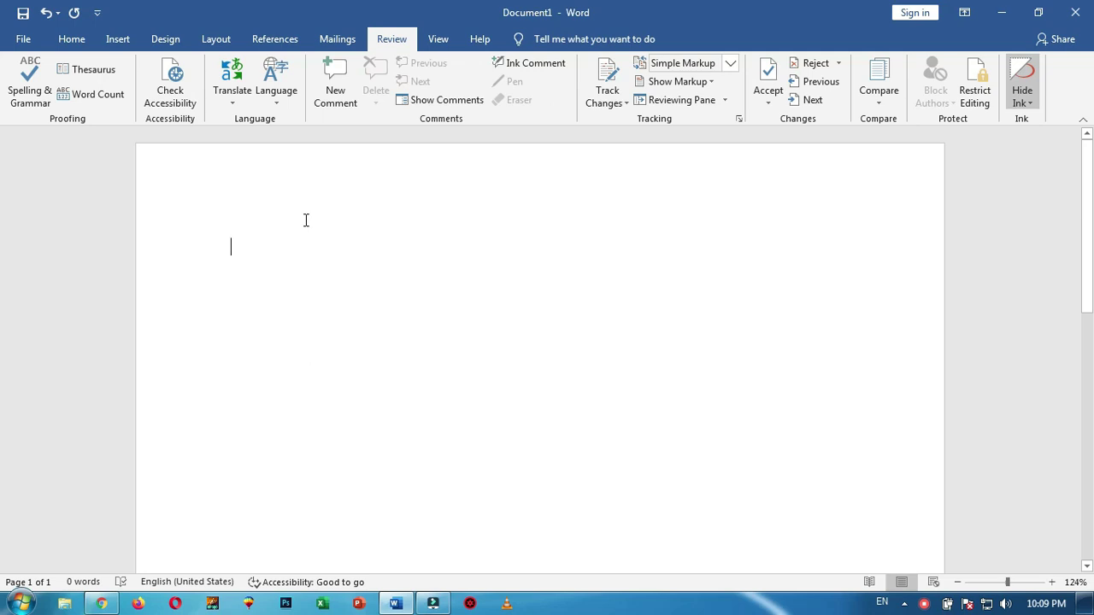
pyautogui.write('w')
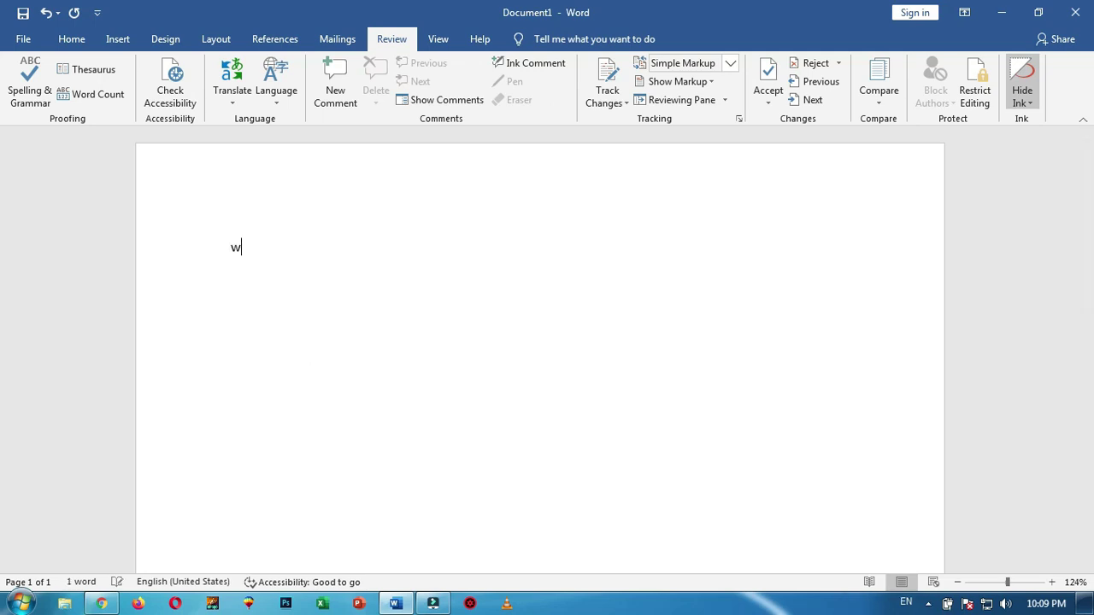
pyautogui.write('alcome')
pyautogui.press('Return')
pyautogui.write('su')
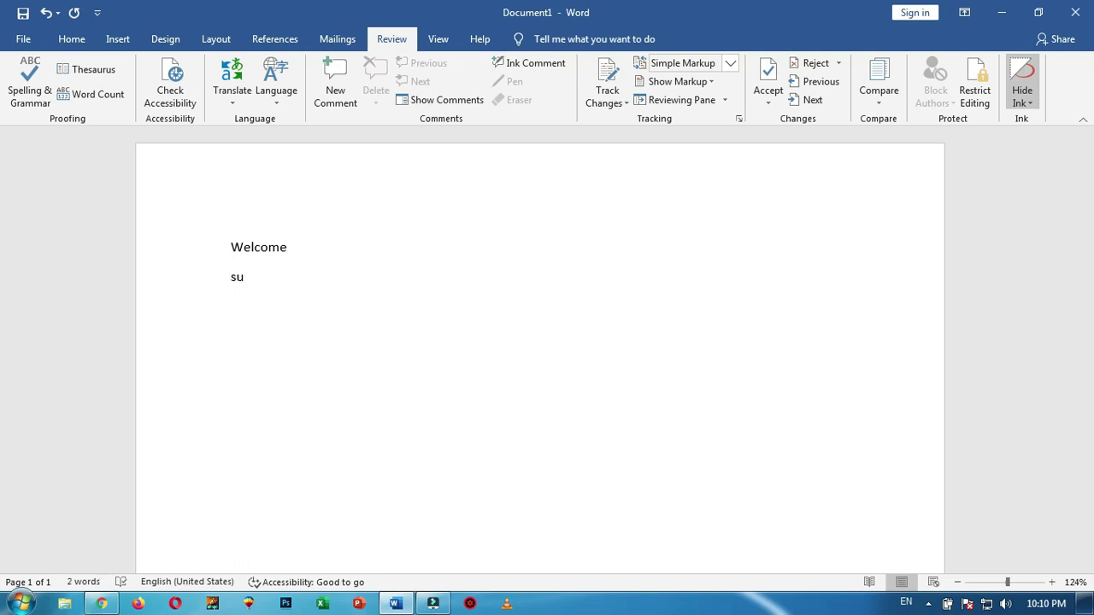
pyautogui.write('cesess')
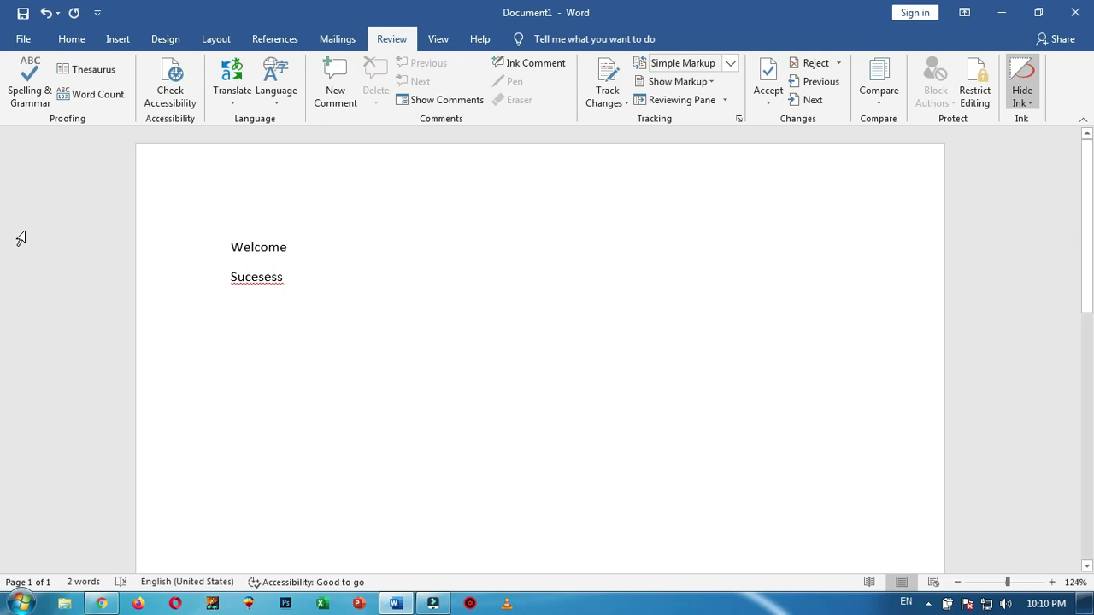
pyautogui.click(272, 277)
pyautogui.click(34, 90)
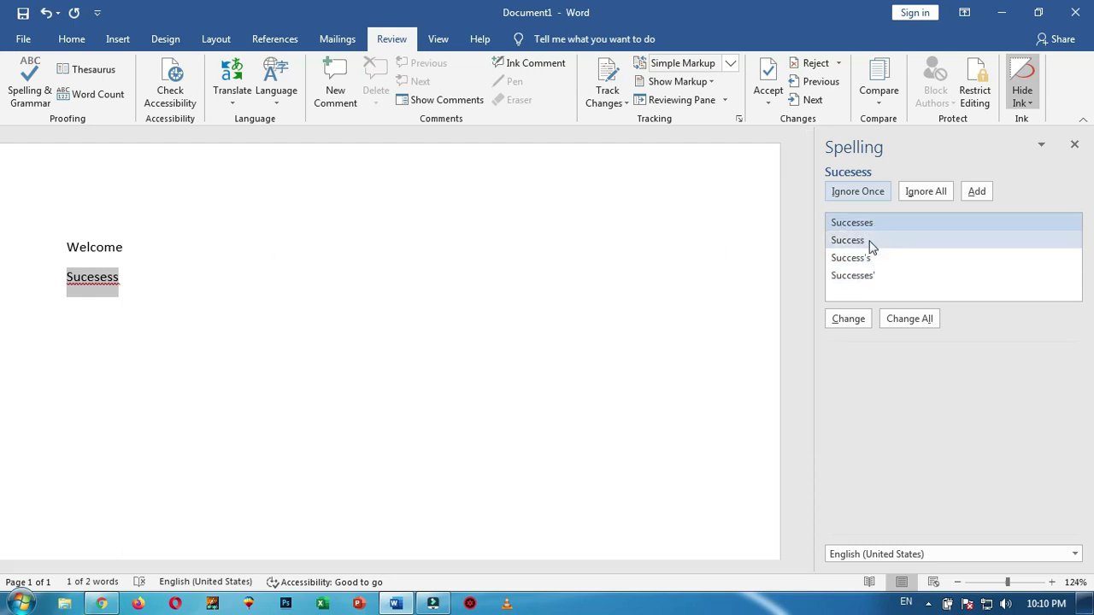
pyautogui.click(871, 243)
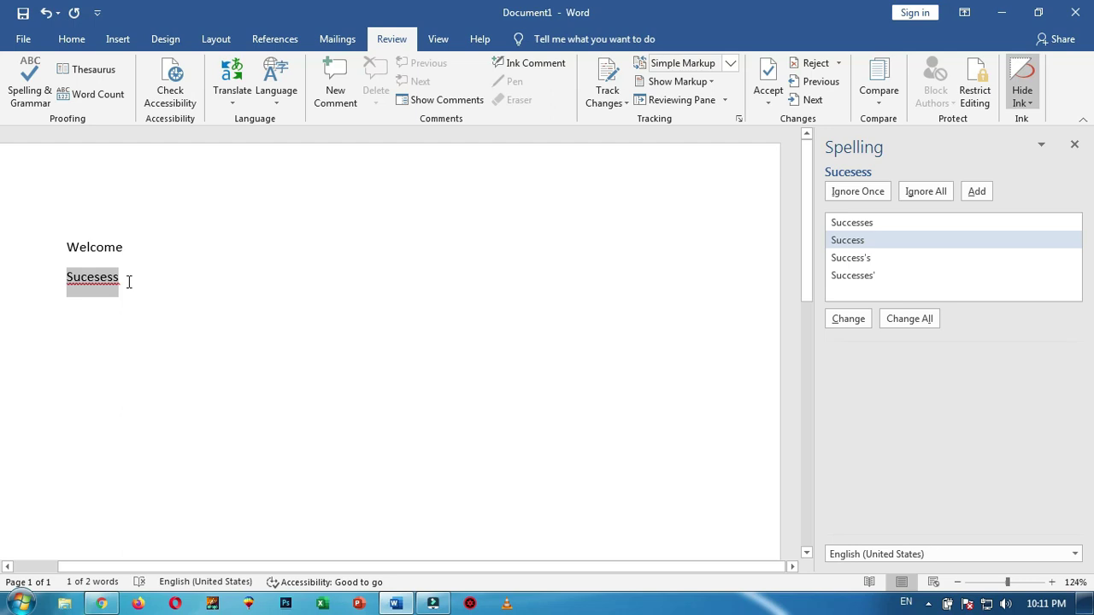
pyautogui.click(857, 322)
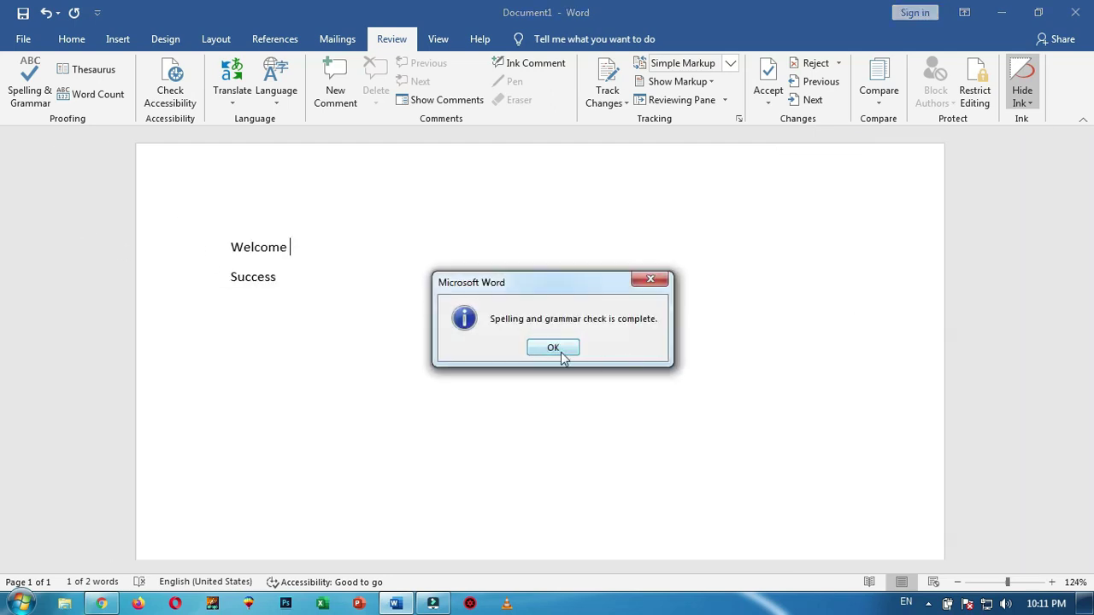
pyautogui.click(561, 354)
pyautogui.click(287, 276)
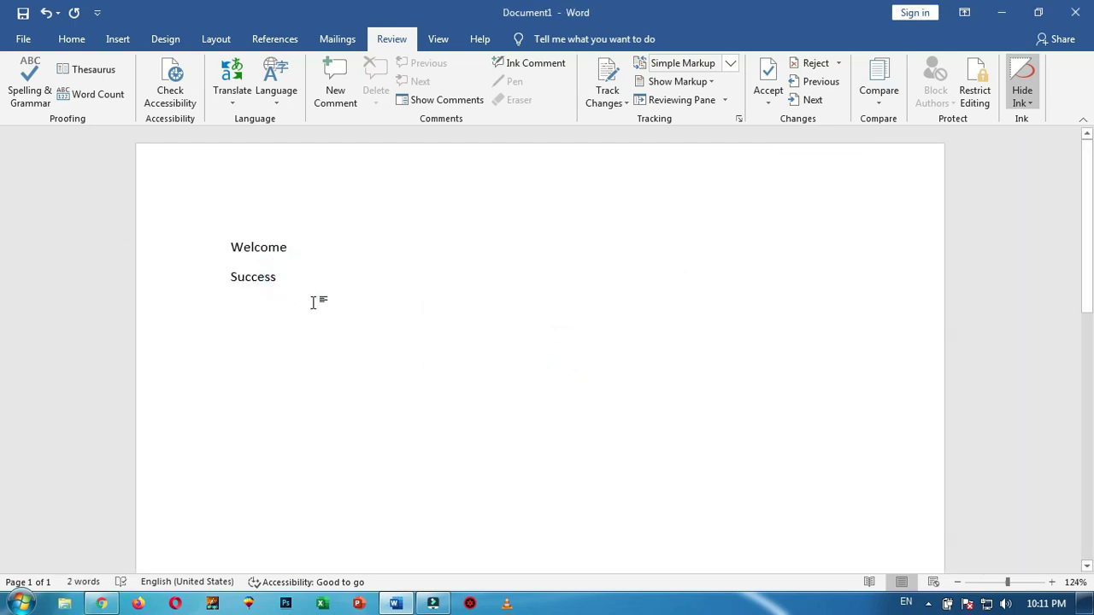
pyautogui.hotkey('ctrl', 'z')
pyautogui.hotkey('ctrl', 'z')
# Fix Sucesess to Success via right-click, undo, redo via Shift+F10, then type a person's name below
pyautogui.rightClick(267, 285)
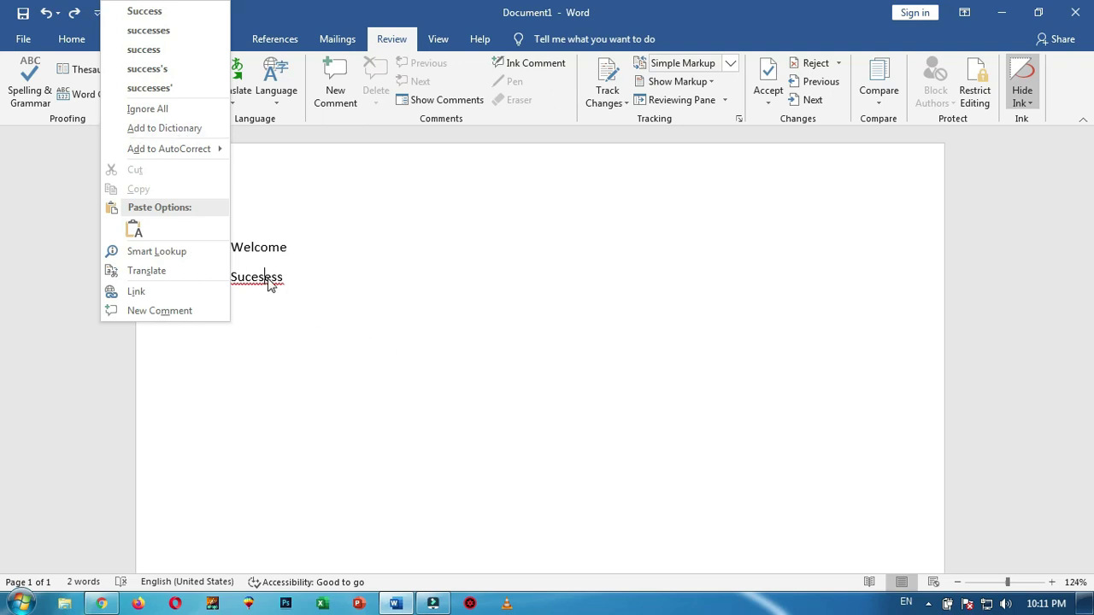
pyautogui.click(169, 15)
pyautogui.hotkey('ctrl', 'z')
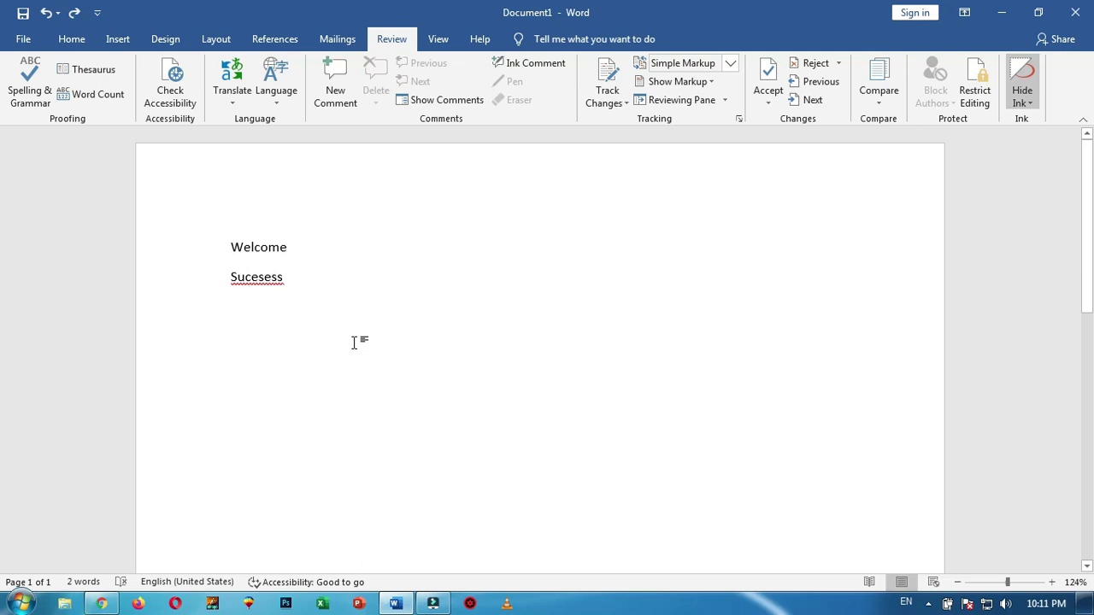
pyautogui.hotkey('shift', 'F10')
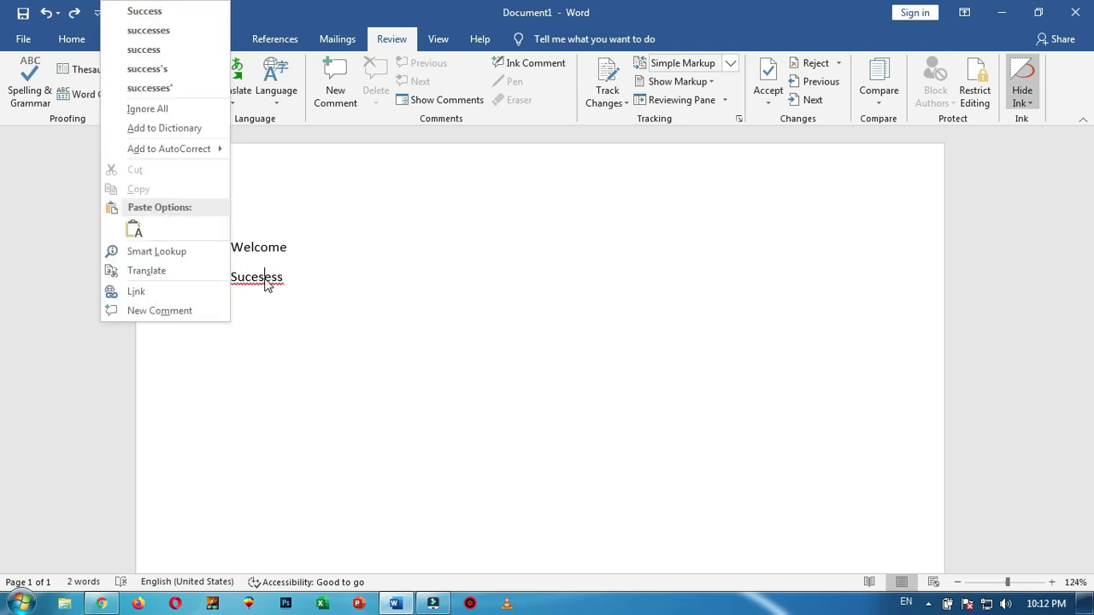
pyautogui.click(145, 12)
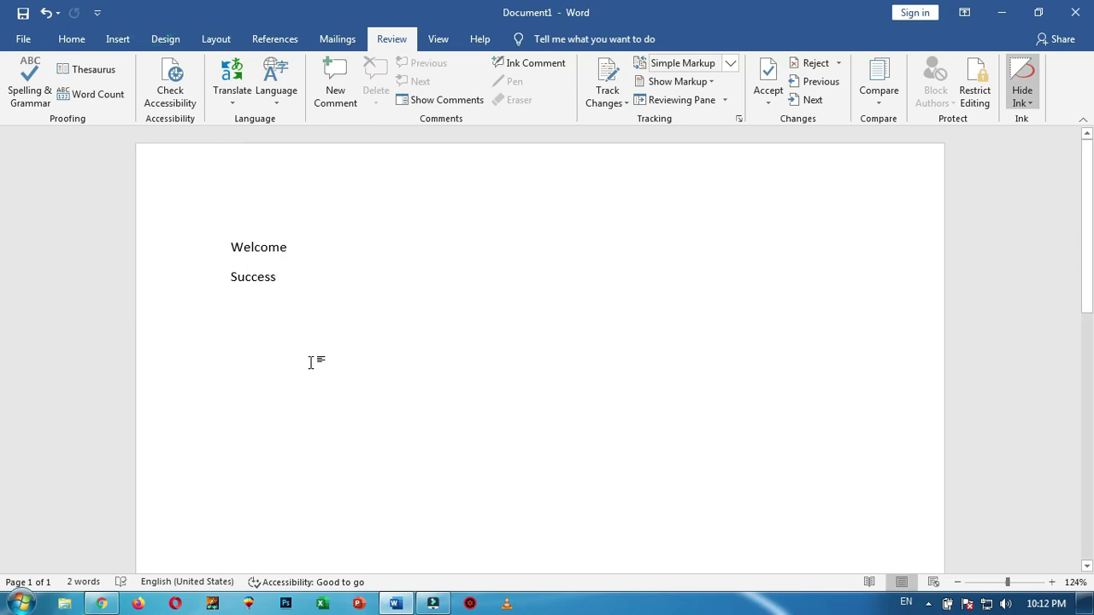
pyautogui.press('Return')
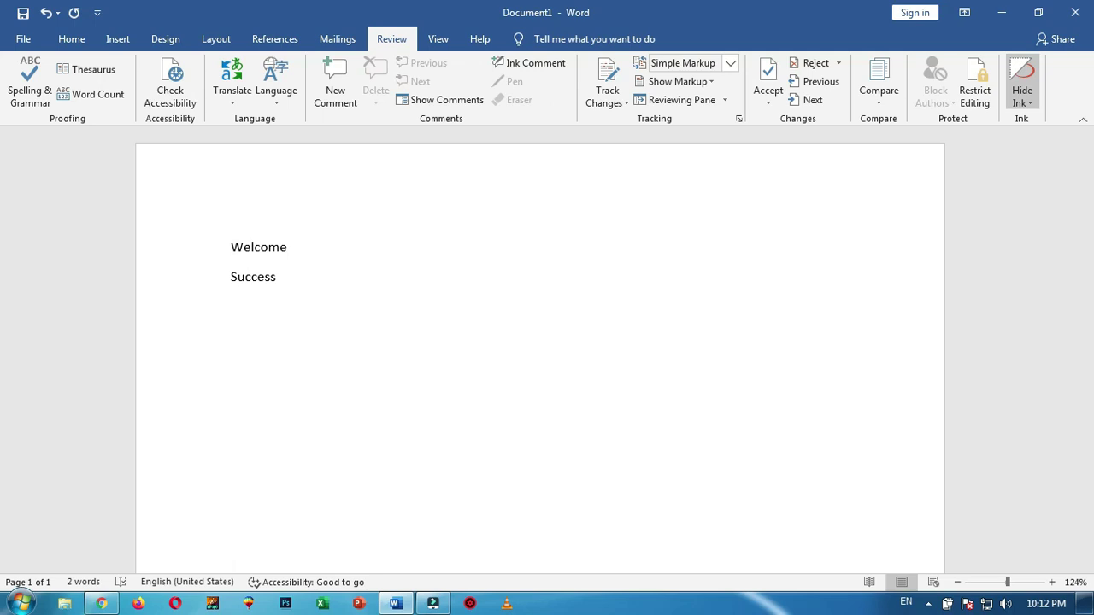
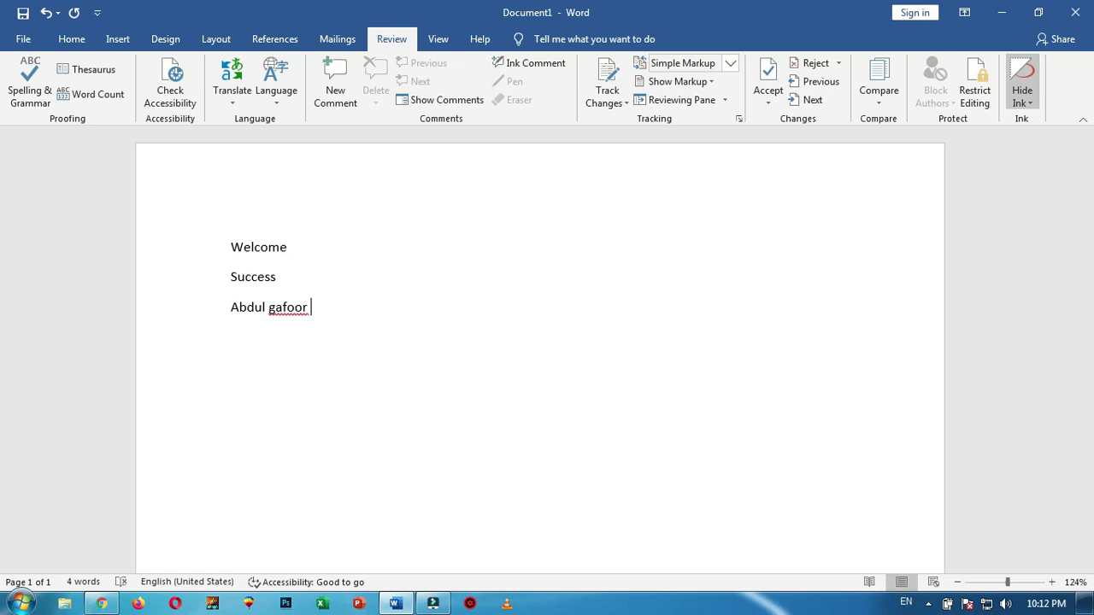
# Add the flagged name to the dictionary, then type the same name again on a new line
pyautogui.rightClick(295, 311)
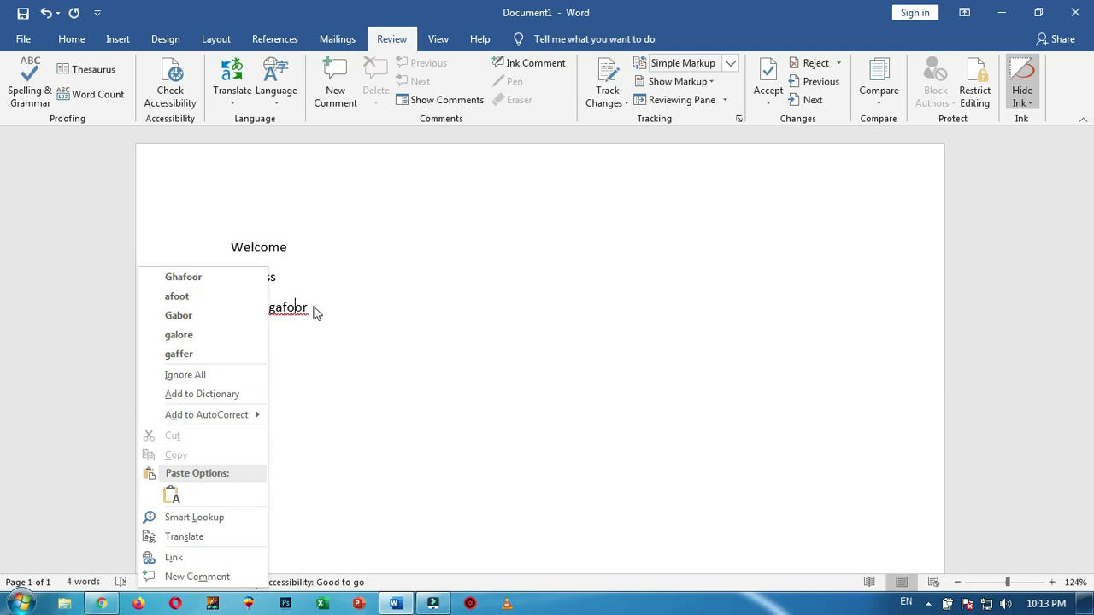
pyautogui.click(239, 397)
pyautogui.press('Return')
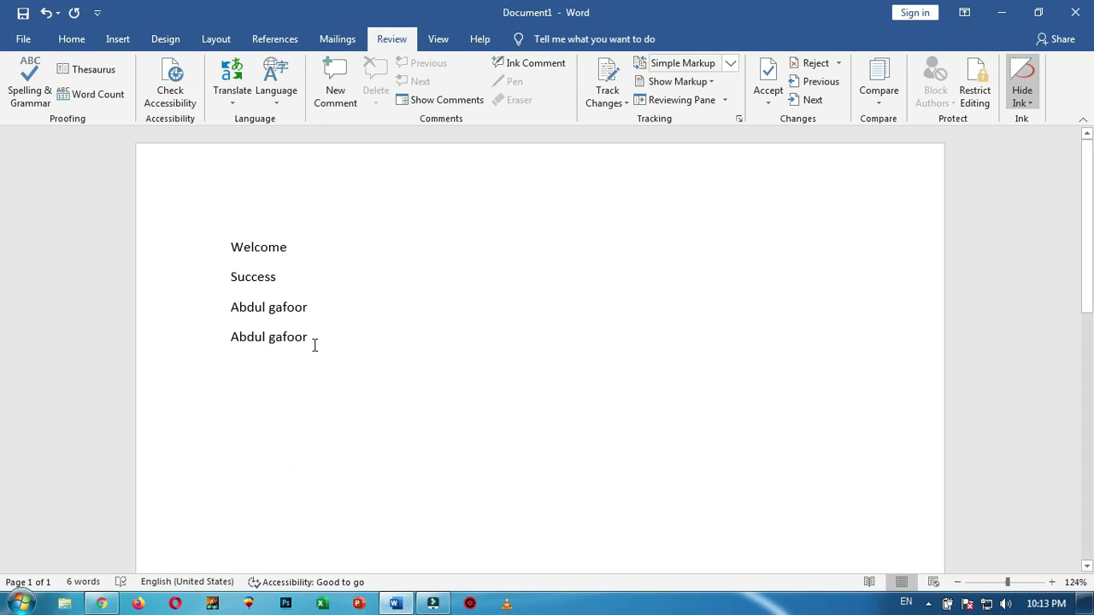
# Clear the page, generate sample paragraphs with =rand(), and put the cursor in 'powerful'
pyautogui.press('Return')
pyautogui.hotkey('ctrl', 'a')
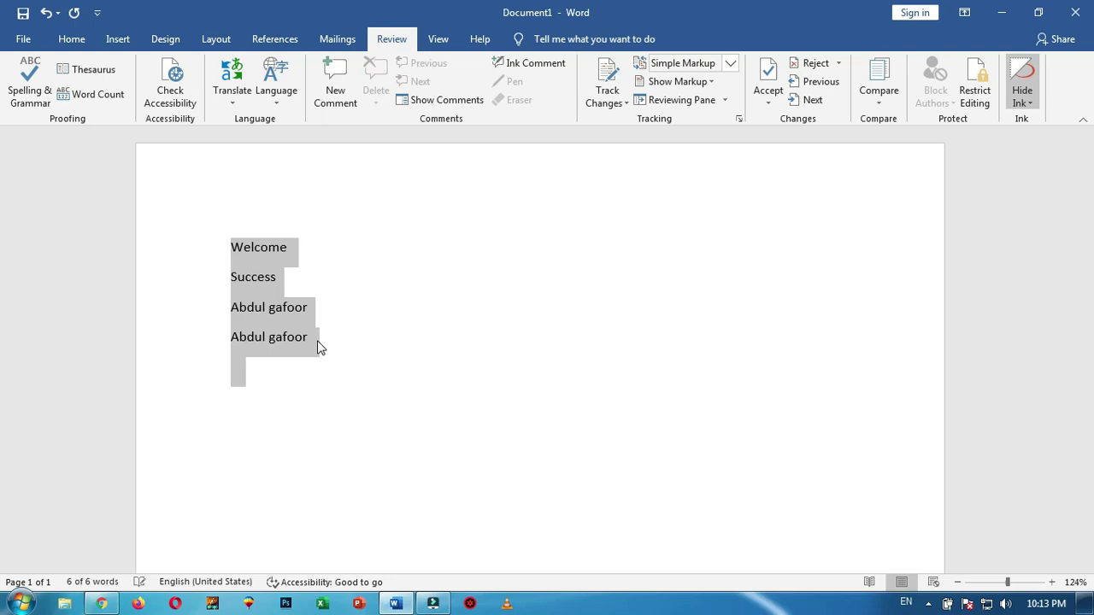
pyautogui.press('BackSpace')
pyautogui.write('=rand()')
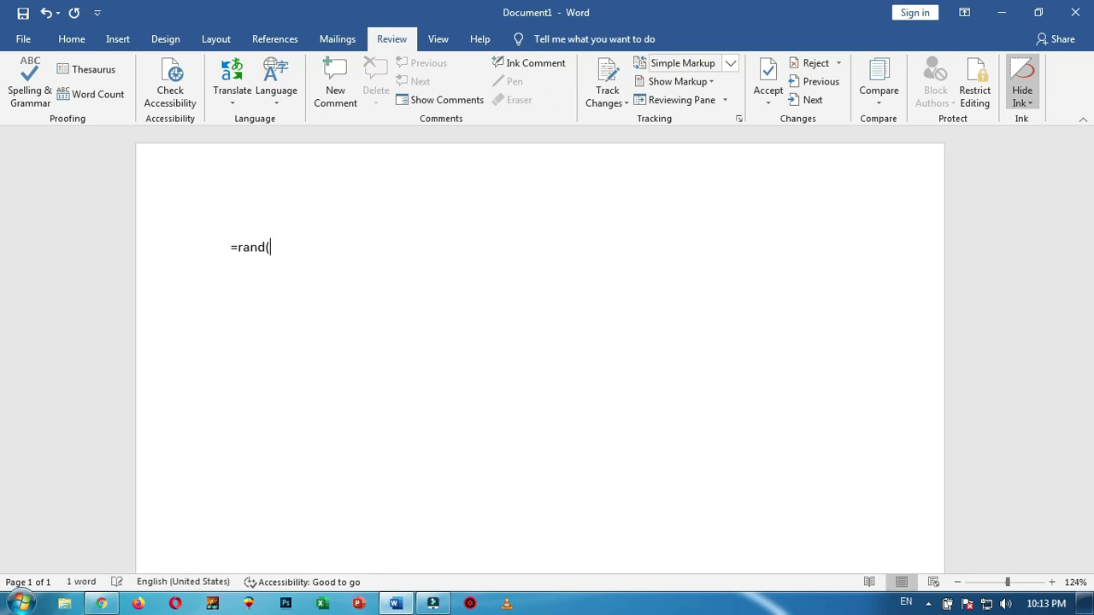
pyautogui.press('Return')
pyautogui.scroll(1, 540, 342)
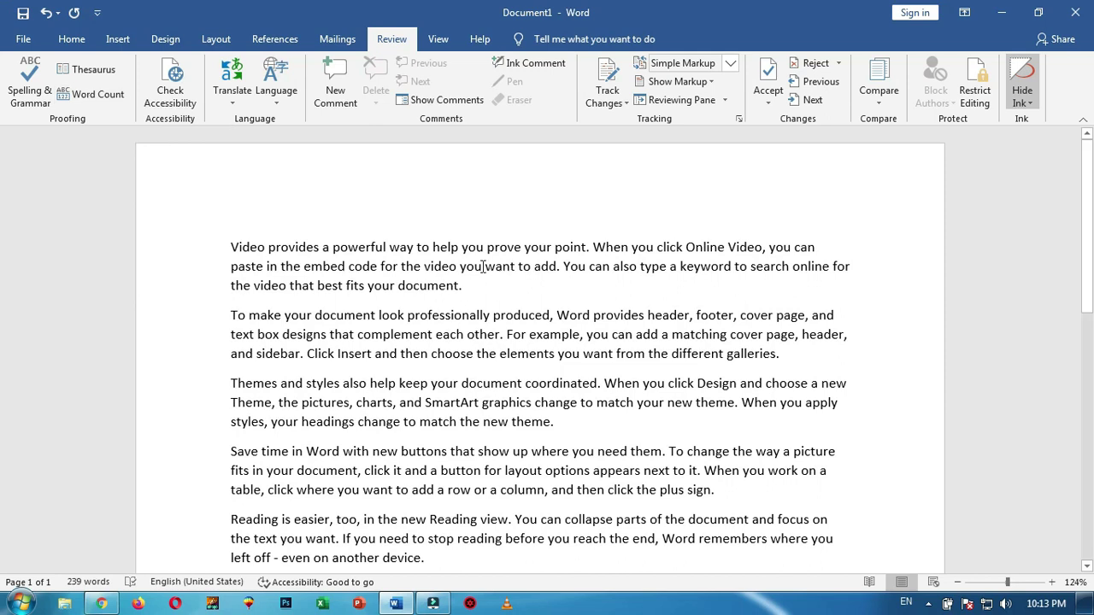
pyautogui.click(367, 246)
pyautogui.click(389, 247)
pyautogui.click(360, 247)
pyautogui.click(85, 69)
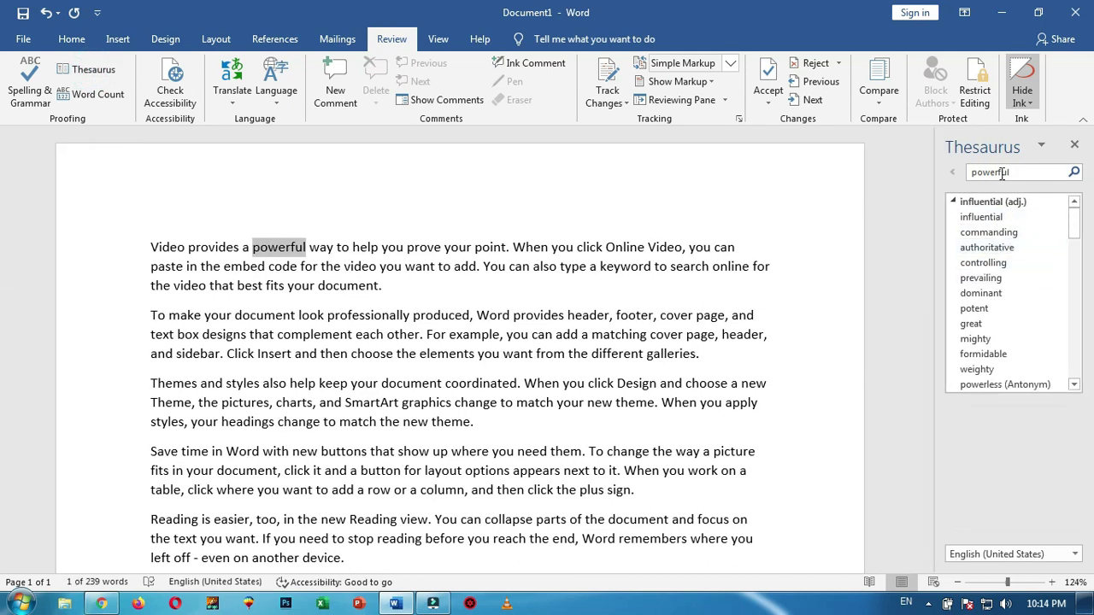
pyautogui.moveTo(1076, 218)
pyautogui.mouseDown()
pyautogui.moveTo(1082, 240)
pyautogui.moveTo(1076, 227)
pyautogui.mouseUp()
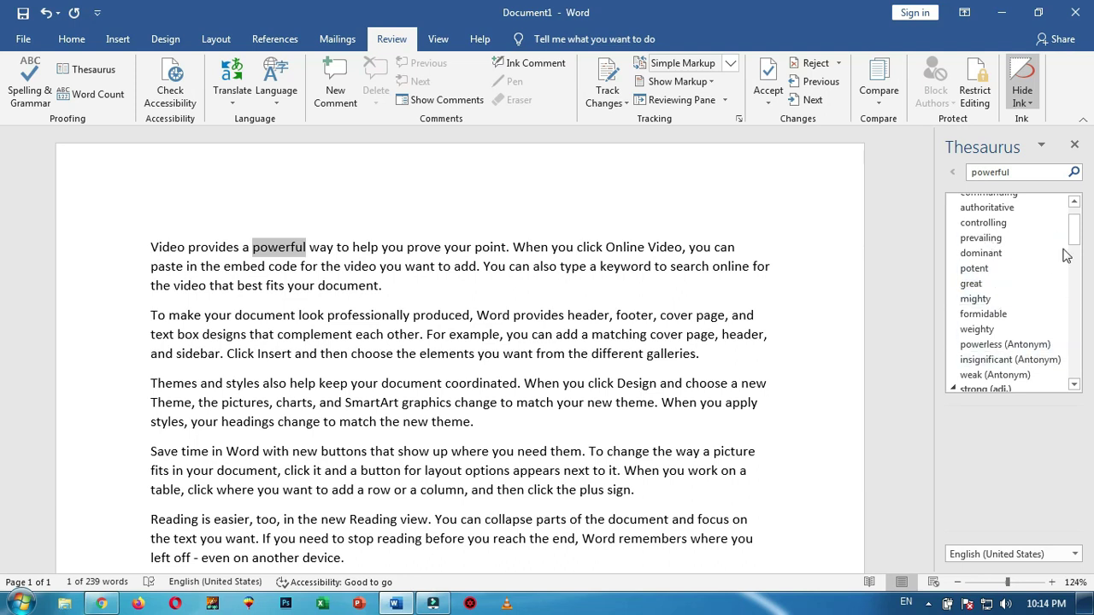
pyautogui.moveTo(1075, 229); pyautogui.dragTo(1078, 244)
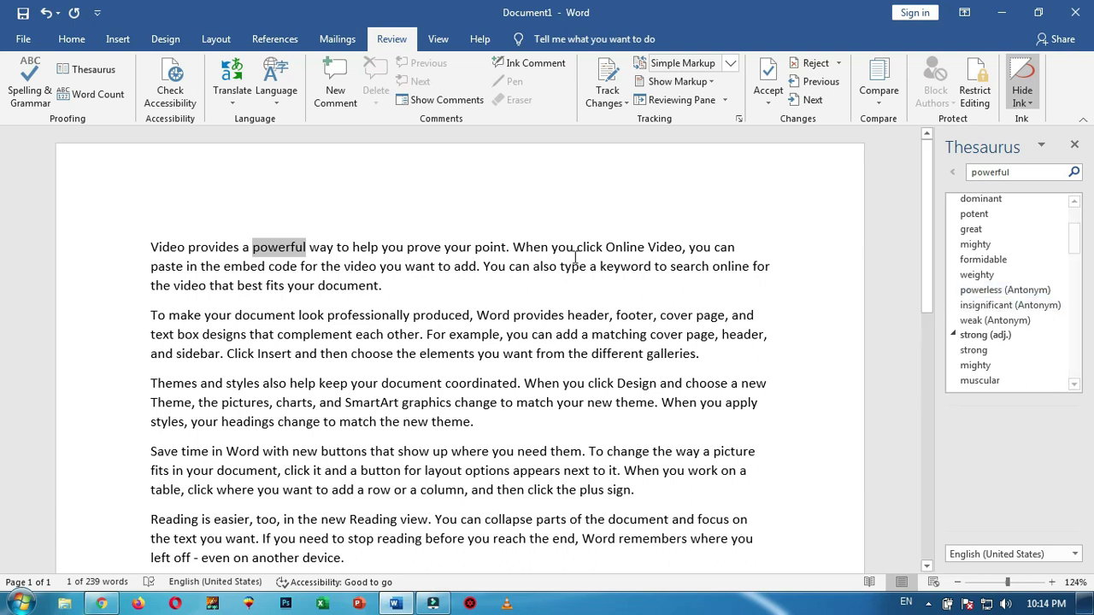
pyautogui.moveTo(1077, 239); pyautogui.dragTo(1079, 218)
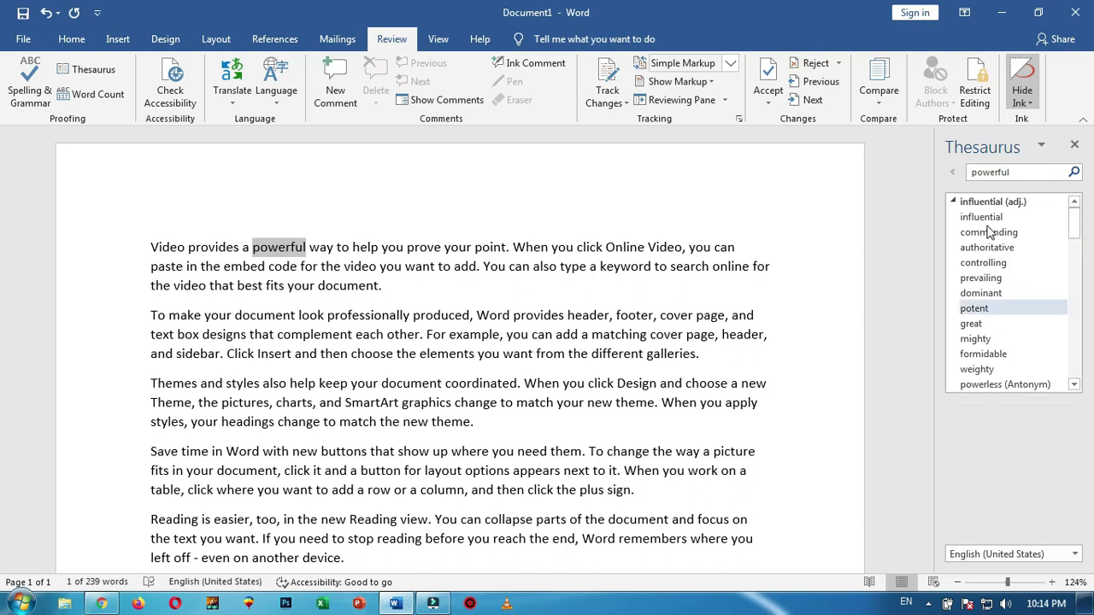
pyautogui.click(1074, 146)
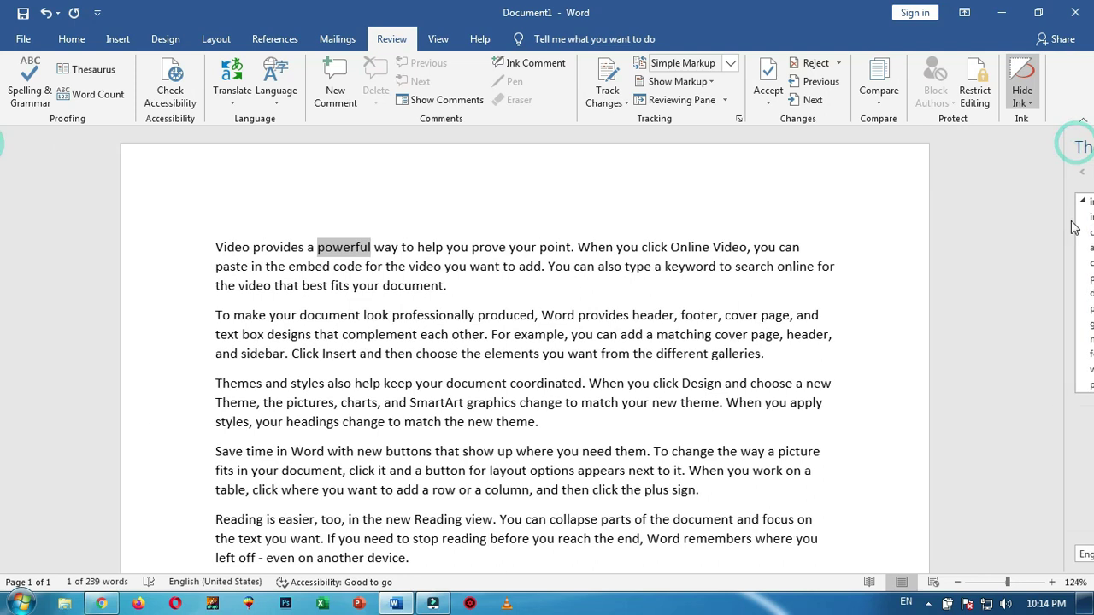
pyautogui.click(465, 284)
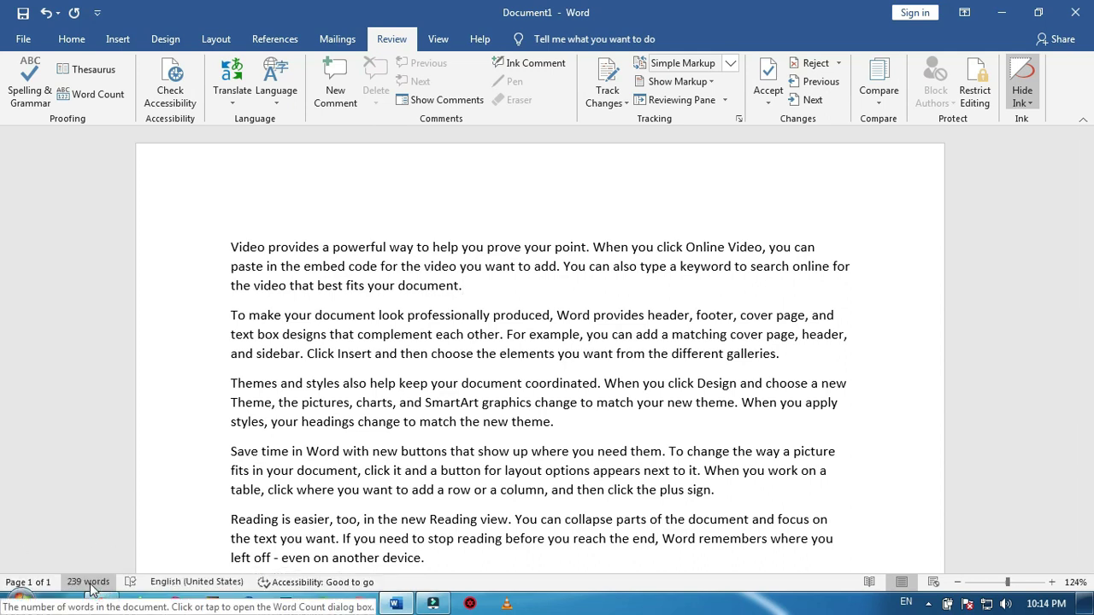
pyautogui.click(89, 583)
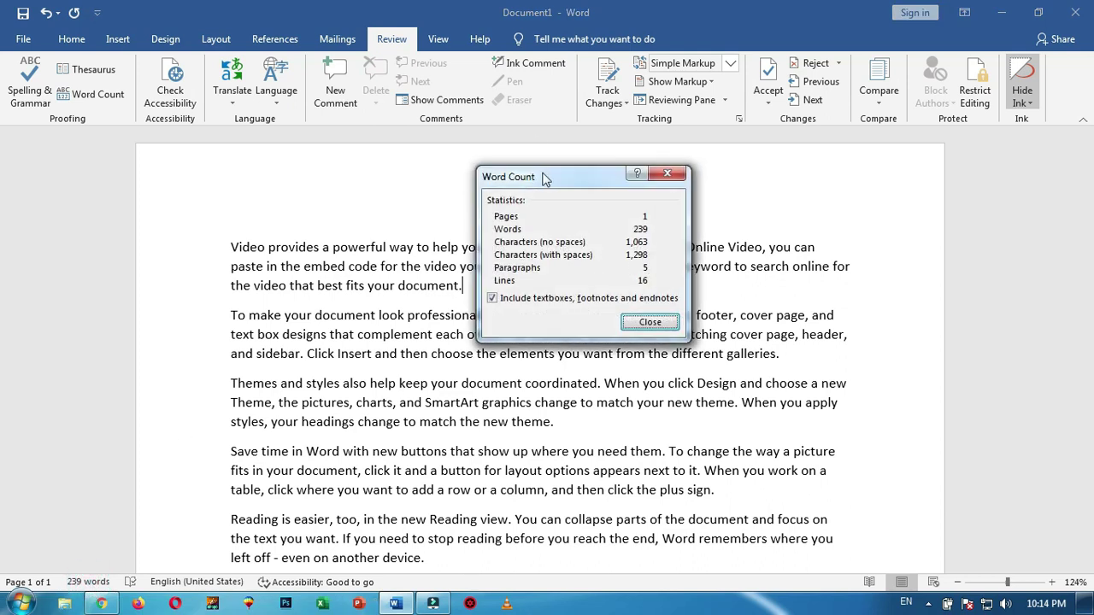
pyautogui.click(669, 173)
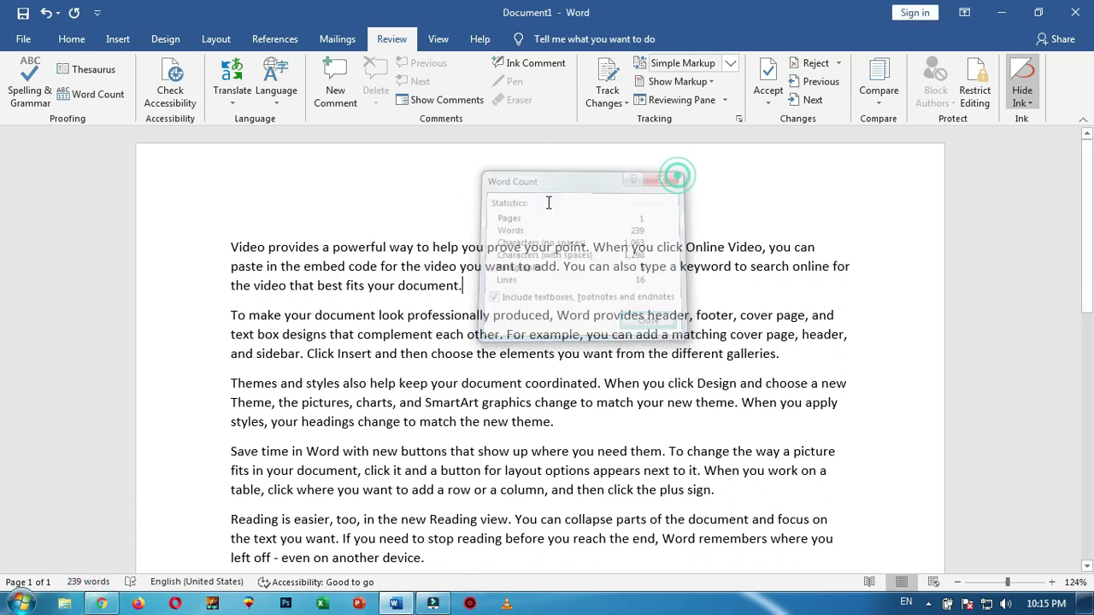
pyautogui.click(109, 101)
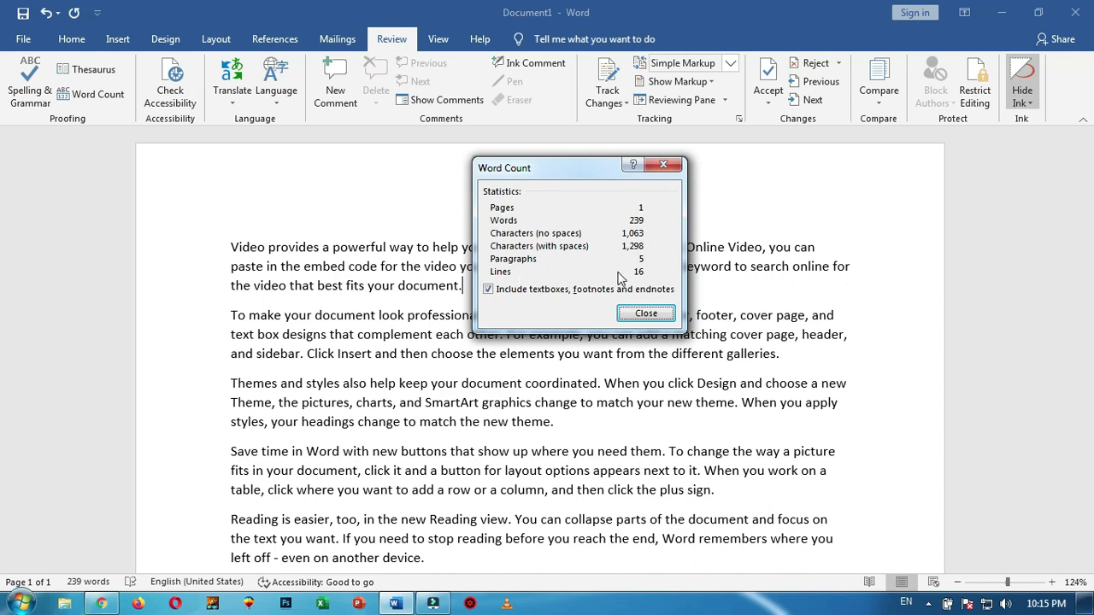
pyautogui.moveTo(549, 168); pyautogui.dragTo(473, 172)
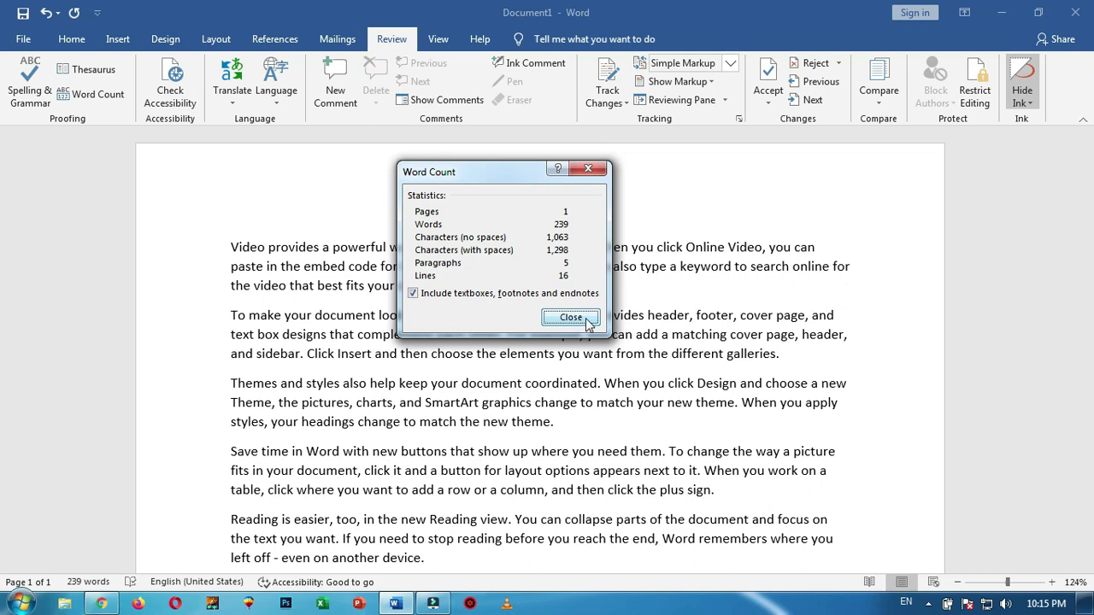
pyautogui.click(571, 318)
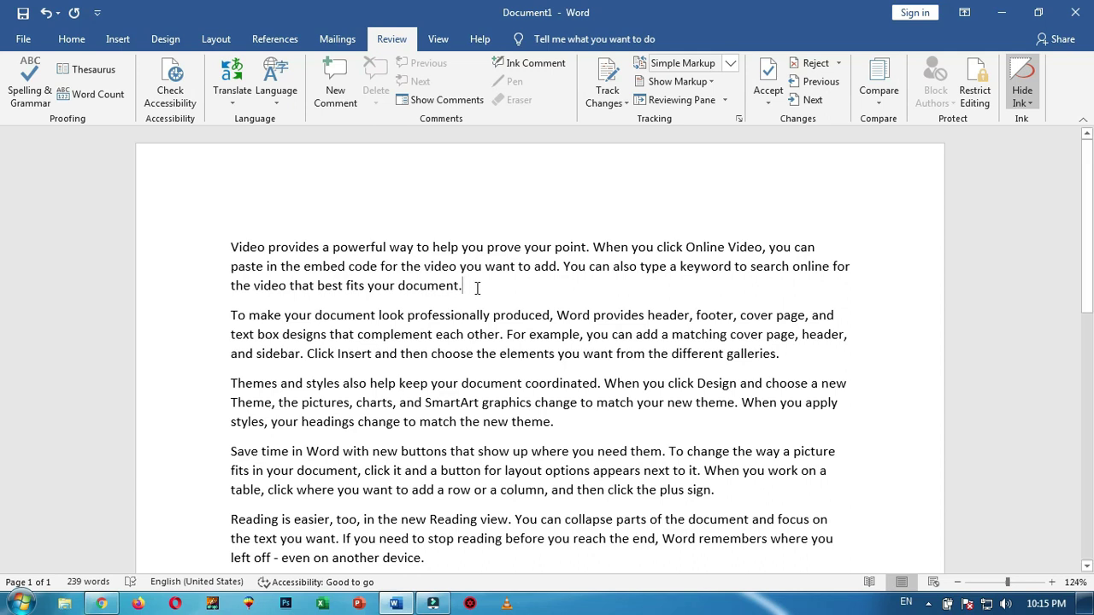
# Shade the first two paragraphs dark blue and make their text light blue
pyautogui.tripleClick(231, 247)
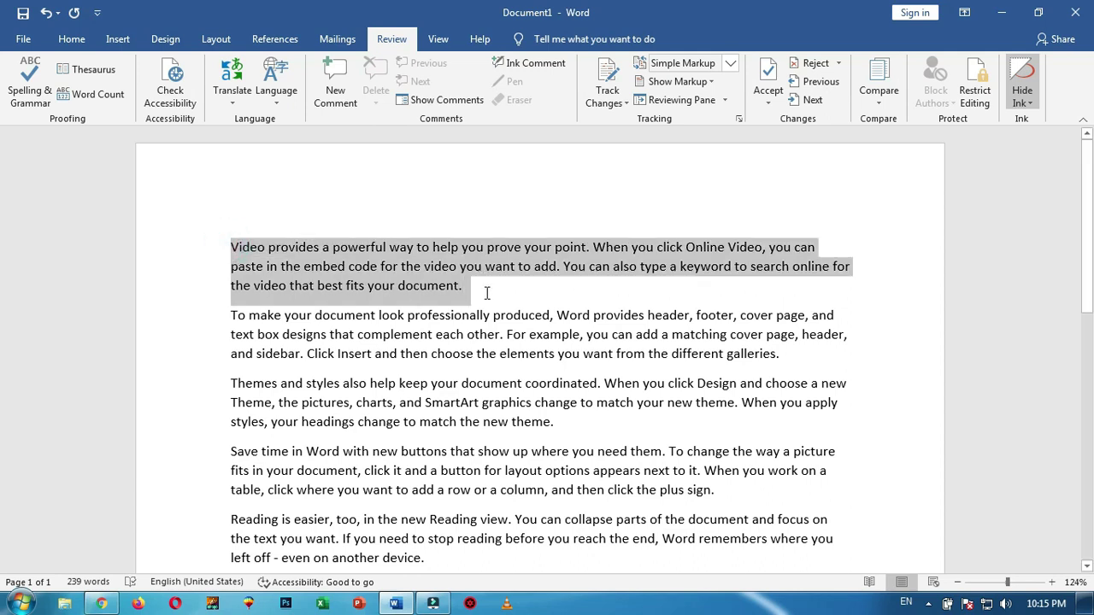
pyautogui.moveTo(518, 311); pyautogui.dragTo(817, 358)
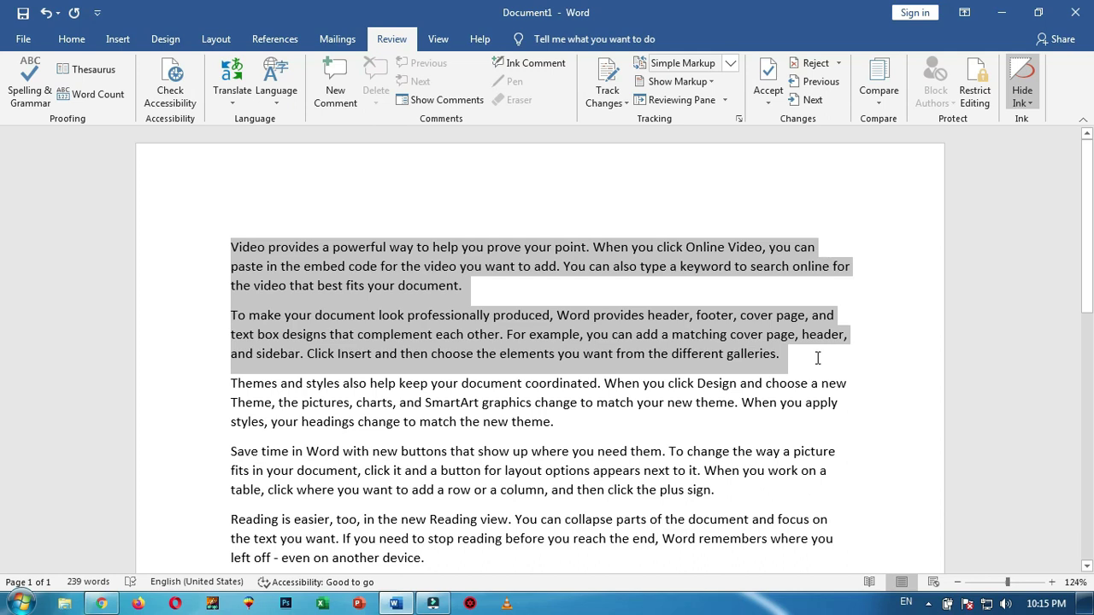
pyautogui.click(72, 38)
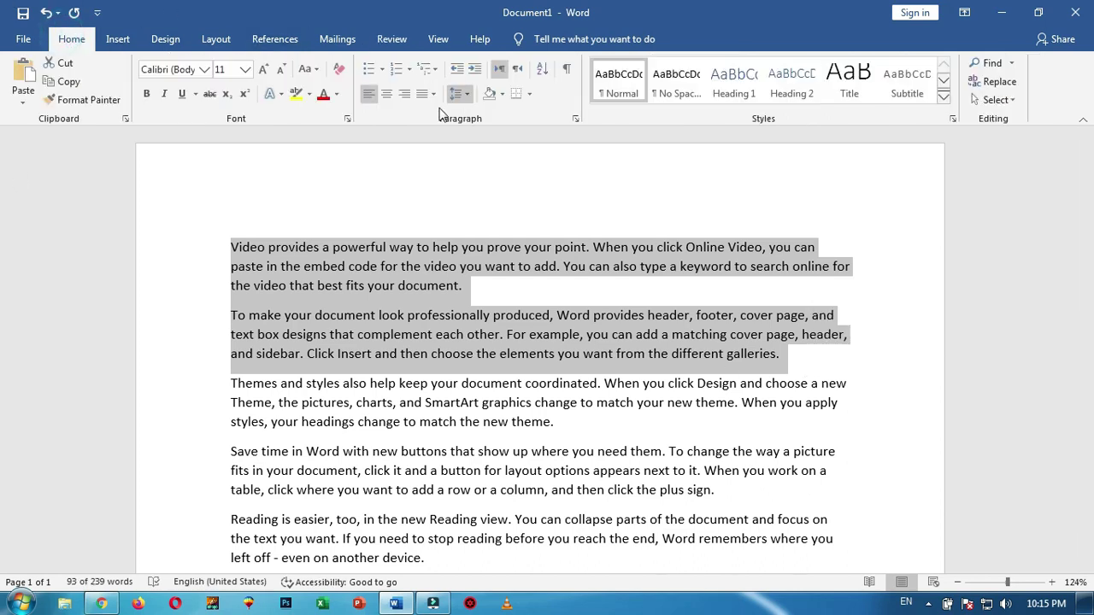
pyautogui.click(308, 93)
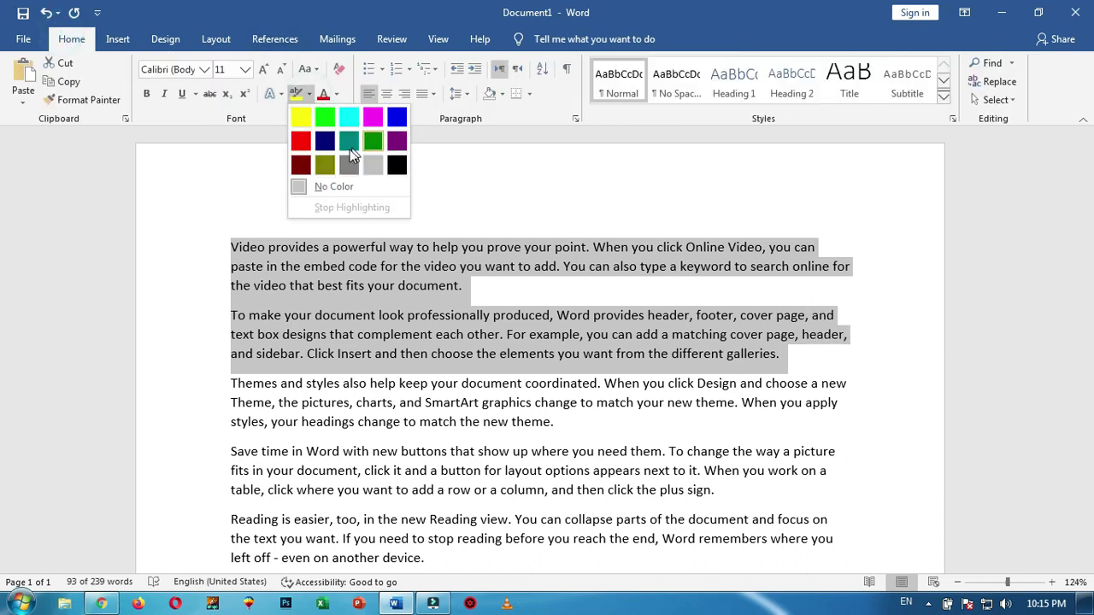
pyautogui.click(504, 94)
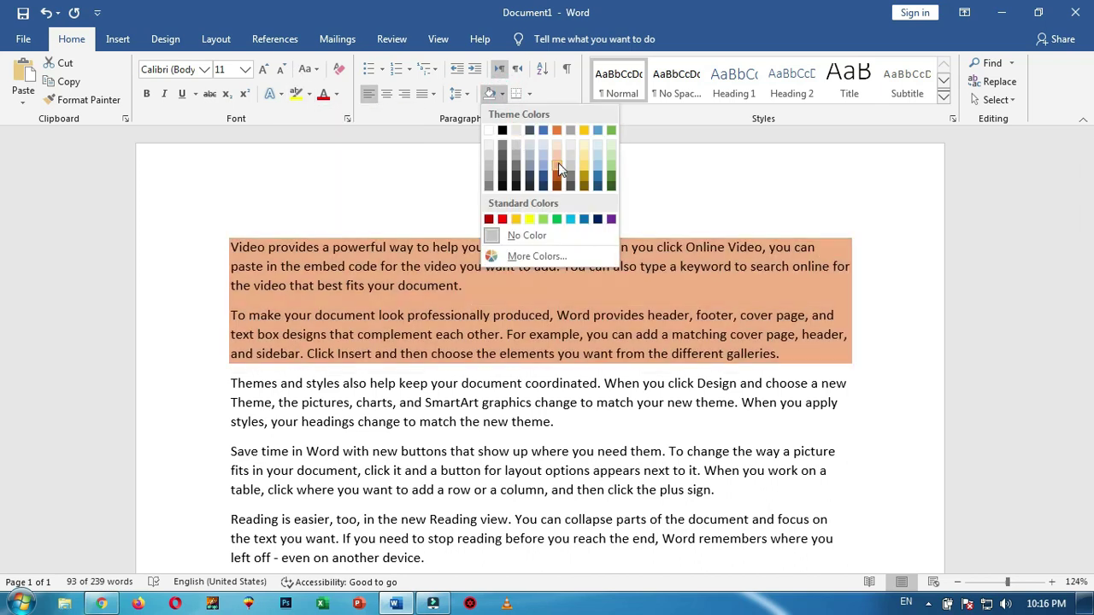
pyautogui.click(543, 179)
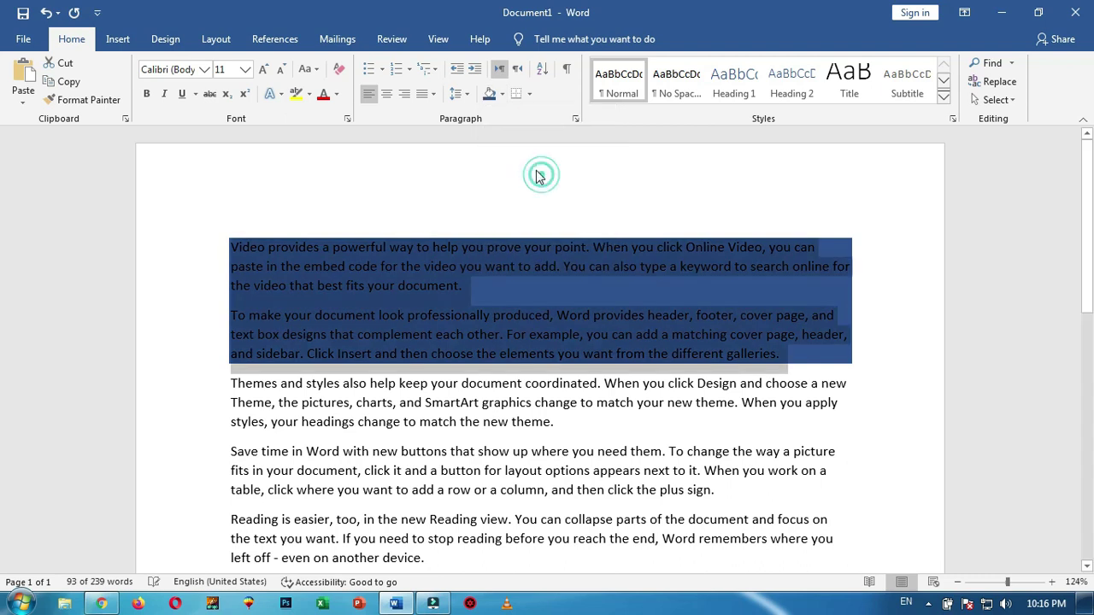
pyautogui.click(337, 94)
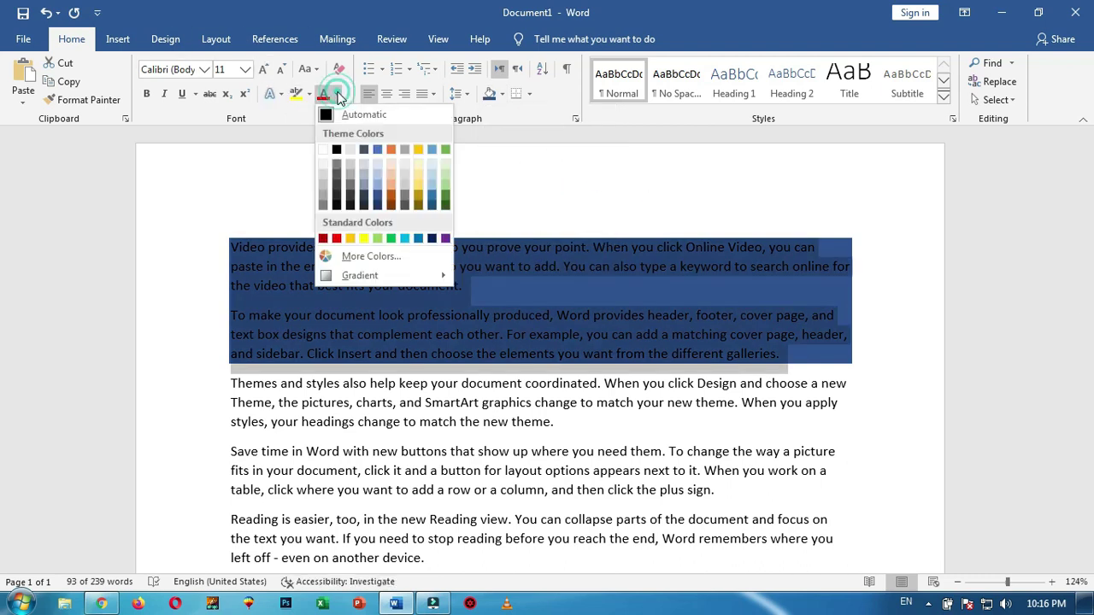
pyautogui.click(377, 192)
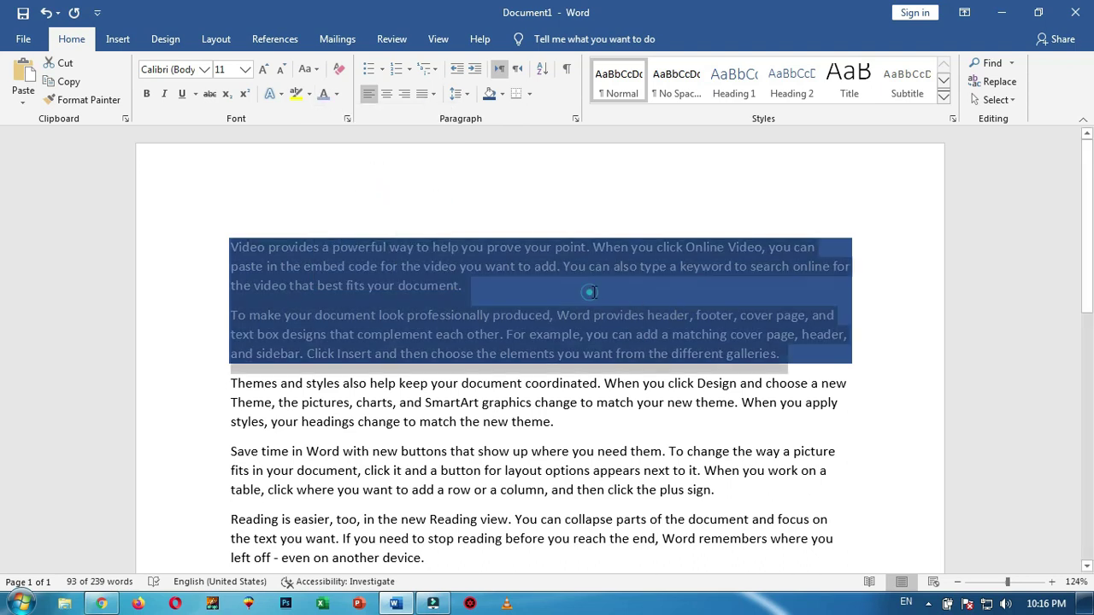
pyautogui.click(590, 292)
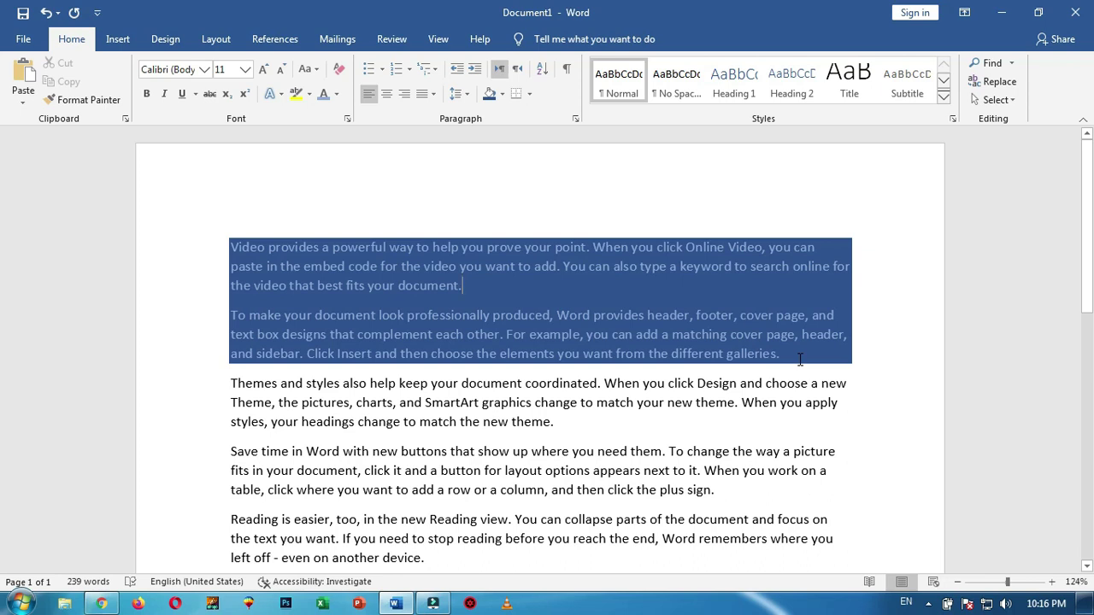
# Make the Themes and styles paragraph text white, then go to the Review tab
pyautogui.scroll(-2, 261, 295)
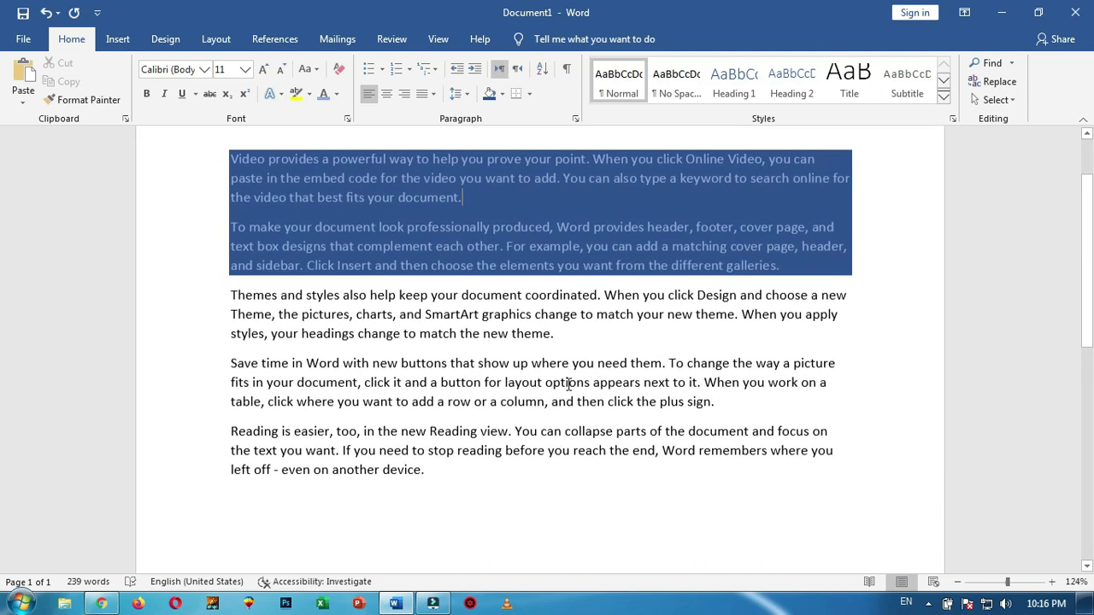
pyautogui.moveTo(229, 291); pyautogui.dragTo(562, 333)
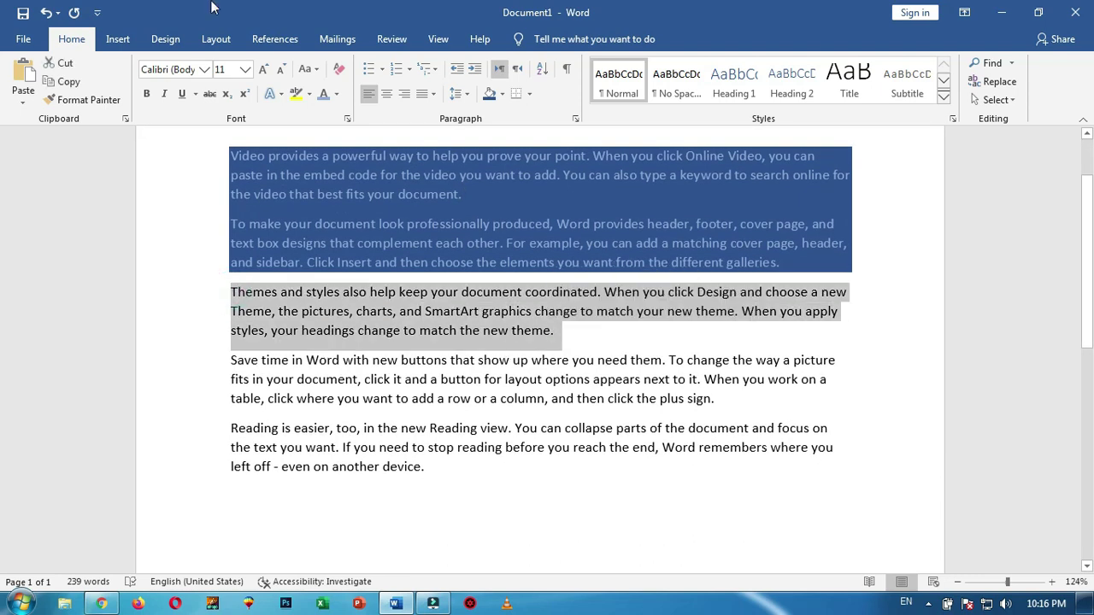
pyautogui.click(339, 100)
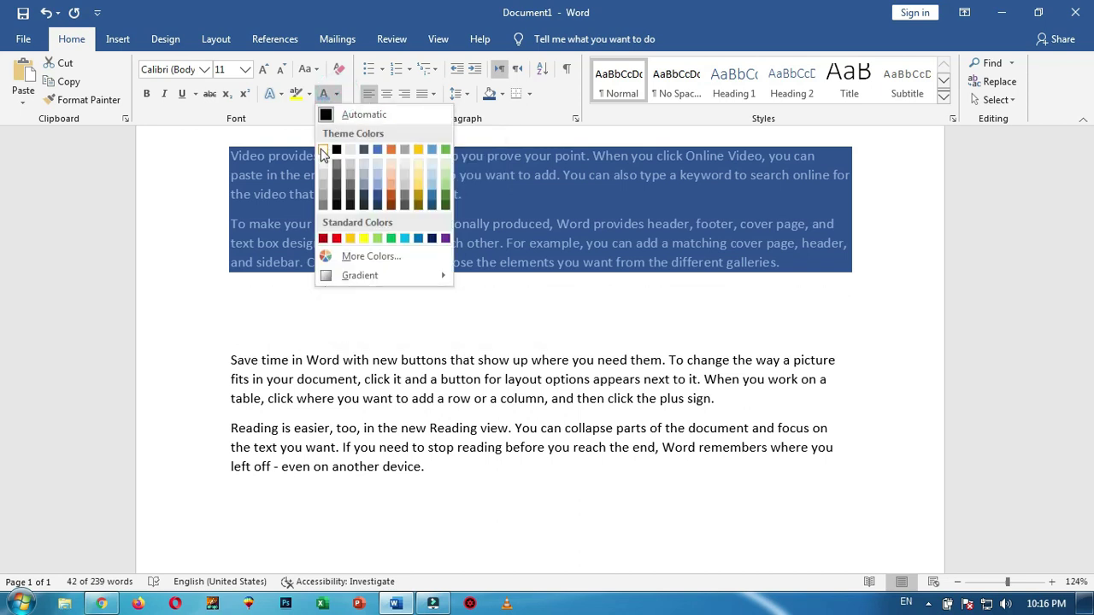
pyautogui.click(321, 143)
pyautogui.scroll(2, 337, 146)
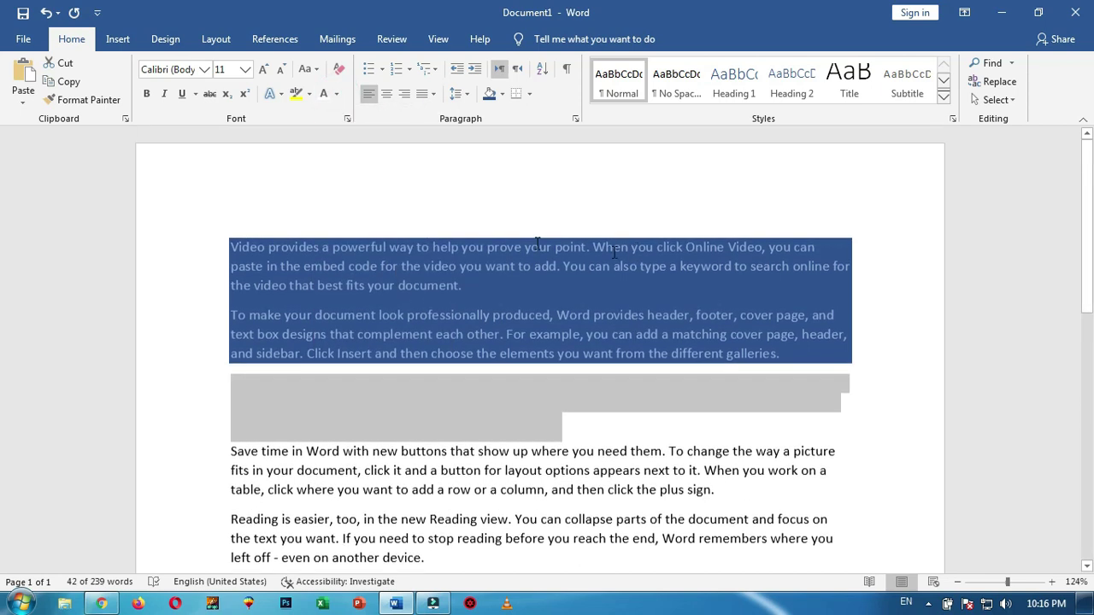
pyautogui.click(393, 39)
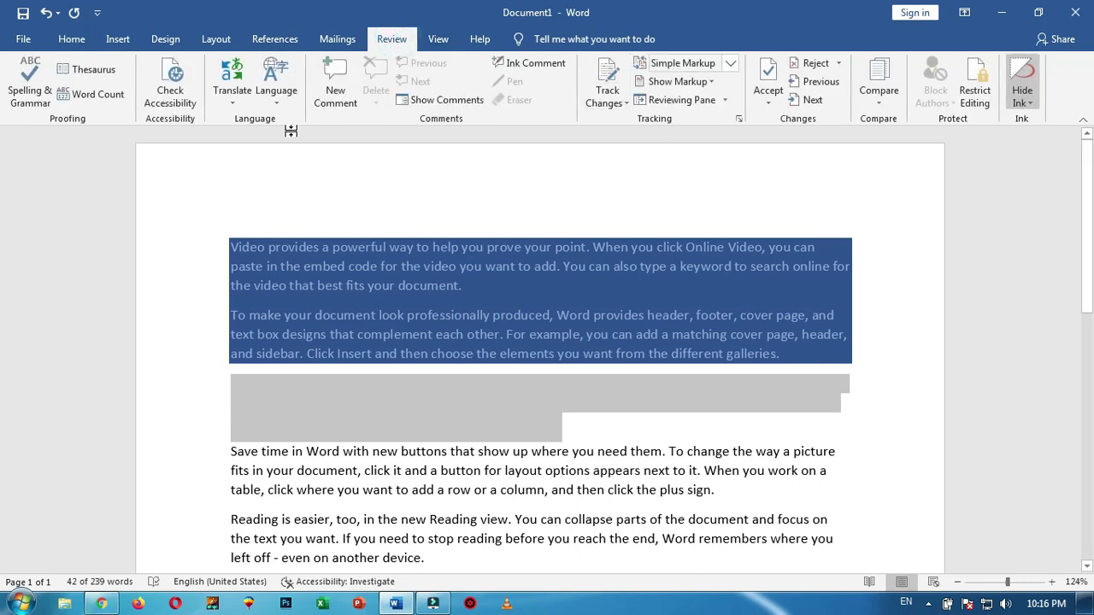
# Run the accessibility check and give the first paragraph light grey shading
pyautogui.click(175, 88)
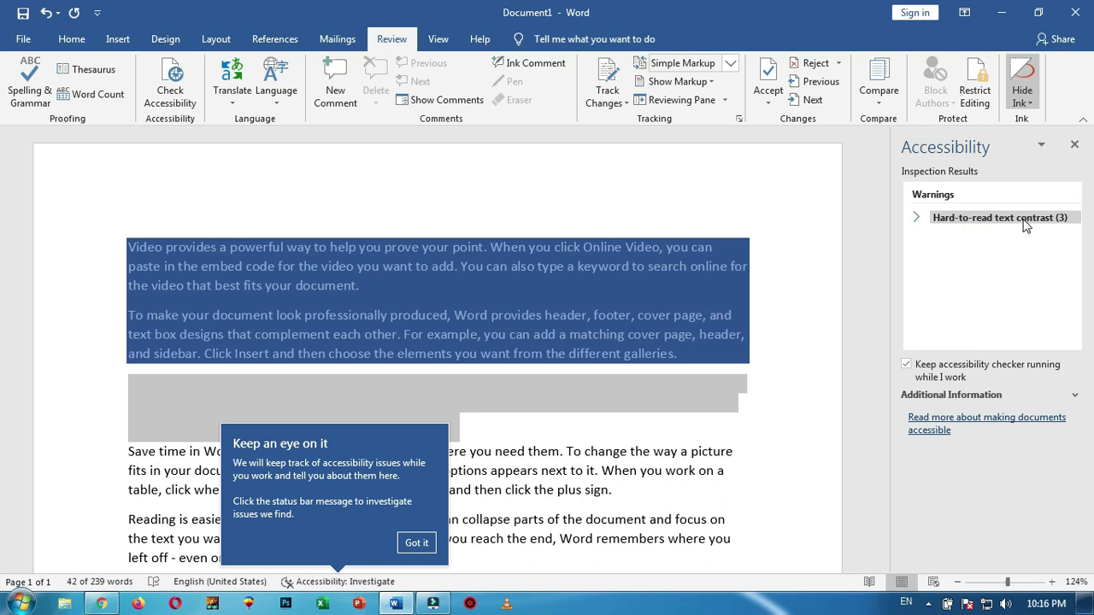
pyautogui.click(1026, 224)
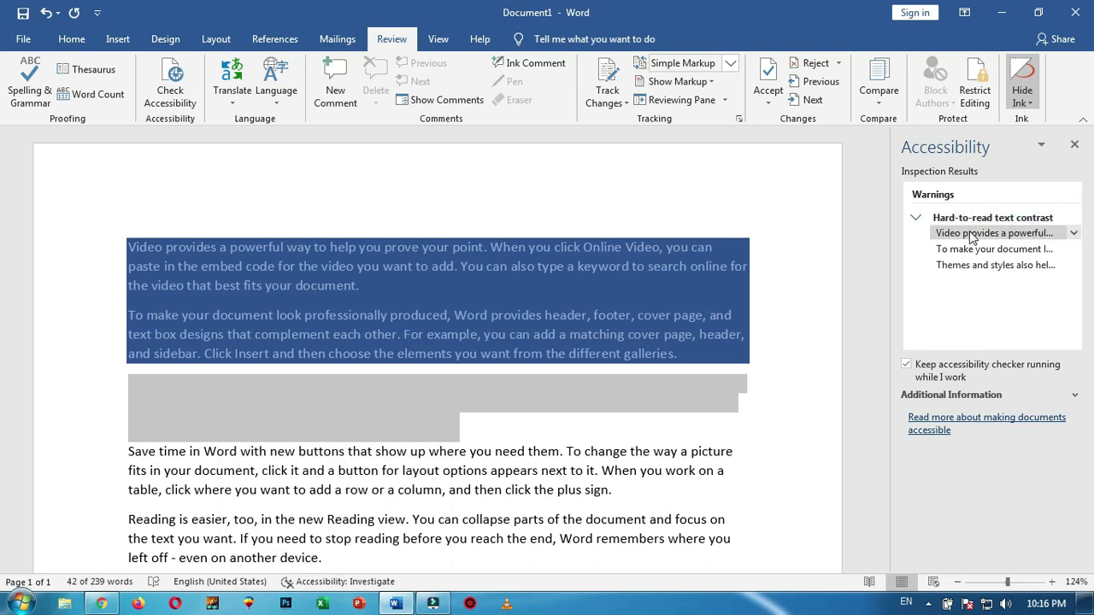
pyautogui.click(1075, 234)
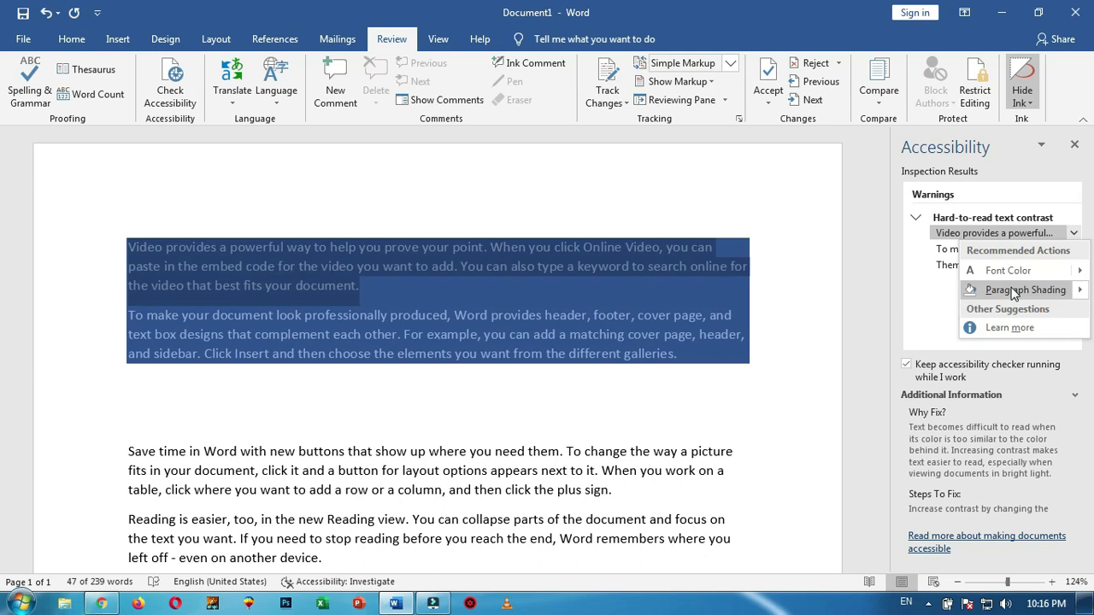
pyautogui.click(1082, 291)
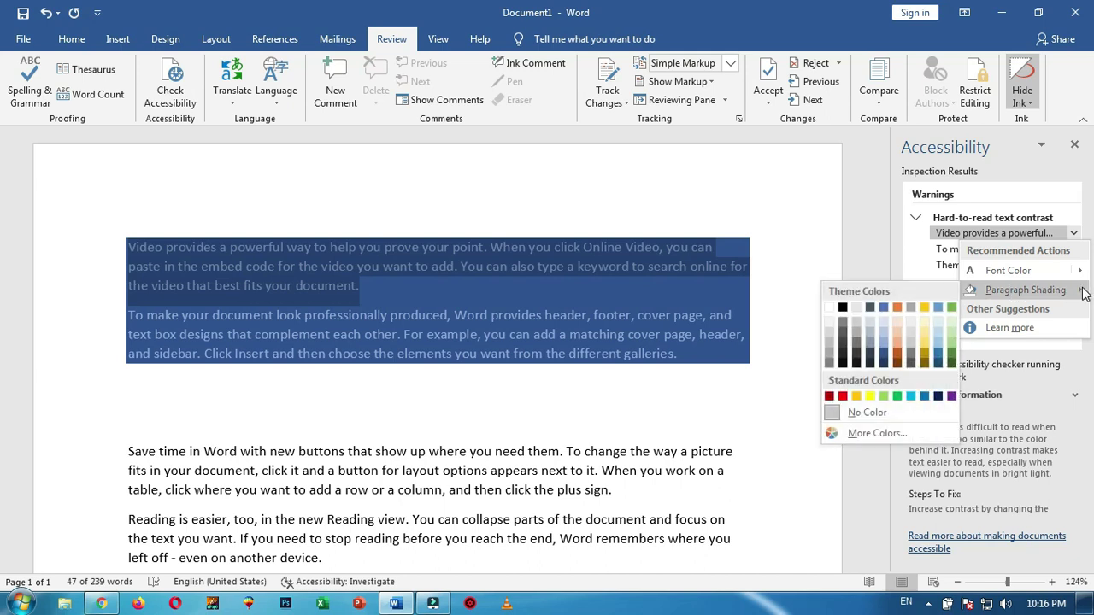
pyautogui.click(830, 307)
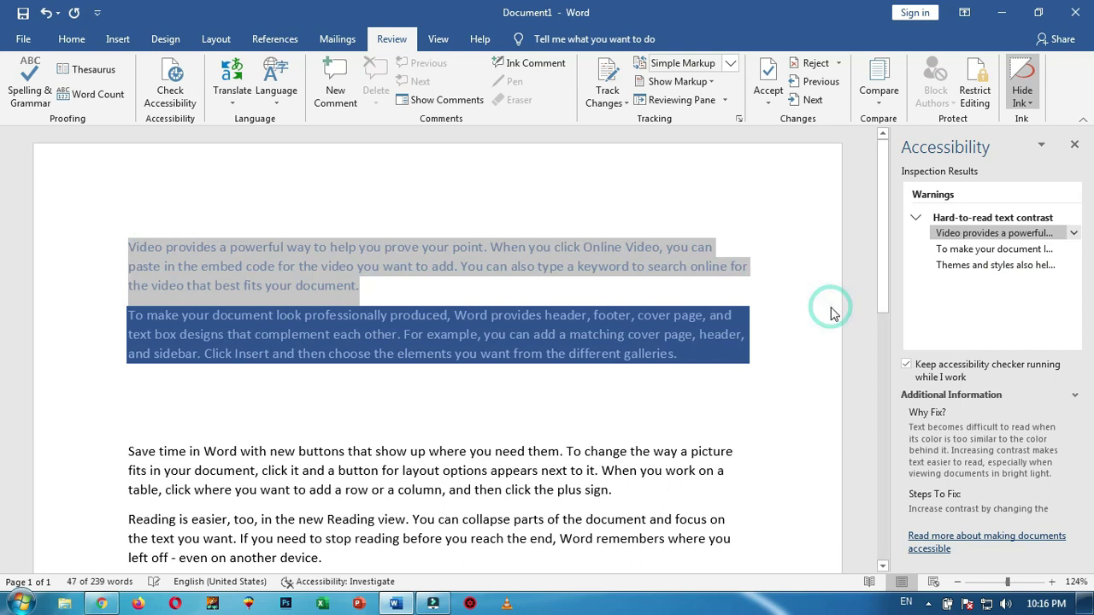
# Fix the second paragraph's contrast warning by making its text gold
pyautogui.click(1075, 250)
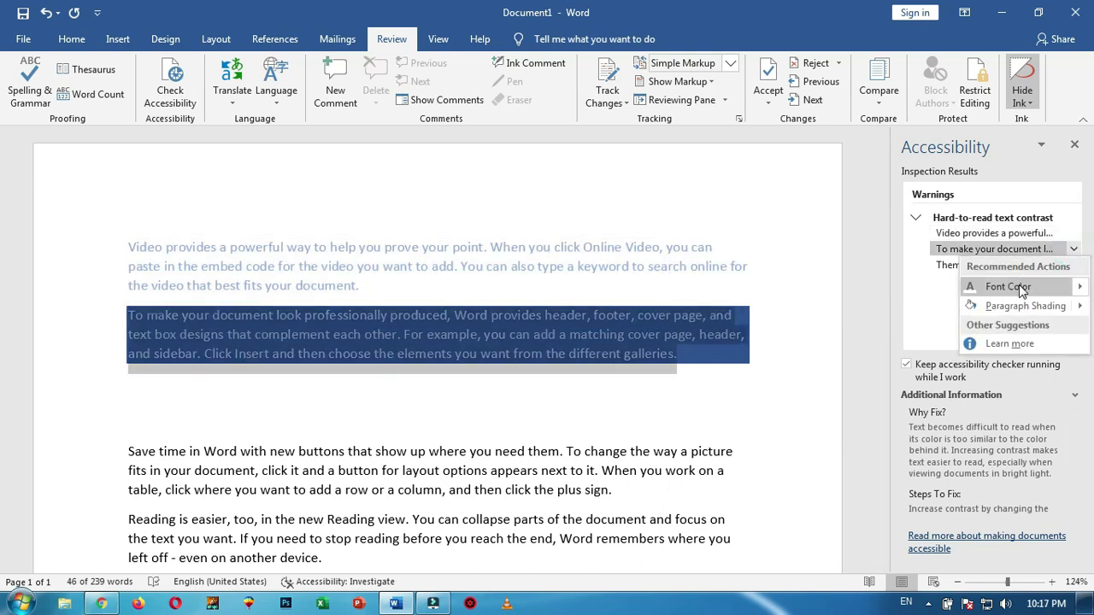
pyautogui.click(1080, 289)
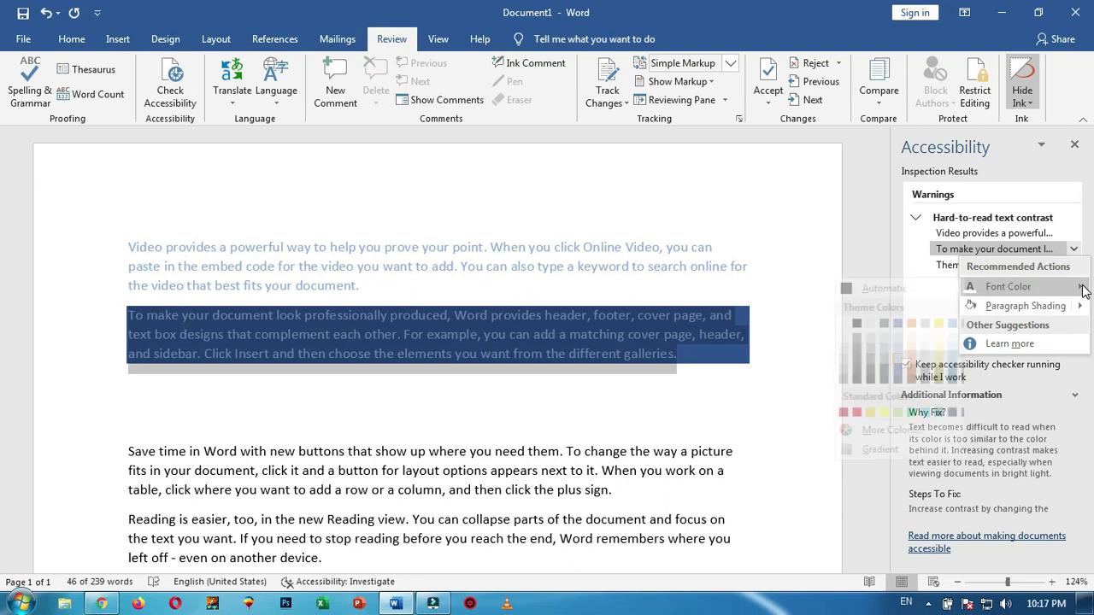
pyautogui.click(1081, 289)
pyautogui.click(1082, 290)
pyautogui.click(1083, 289)
pyautogui.click(1082, 290)
pyautogui.click(1082, 289)
pyautogui.click(1083, 289)
pyautogui.click(1083, 290)
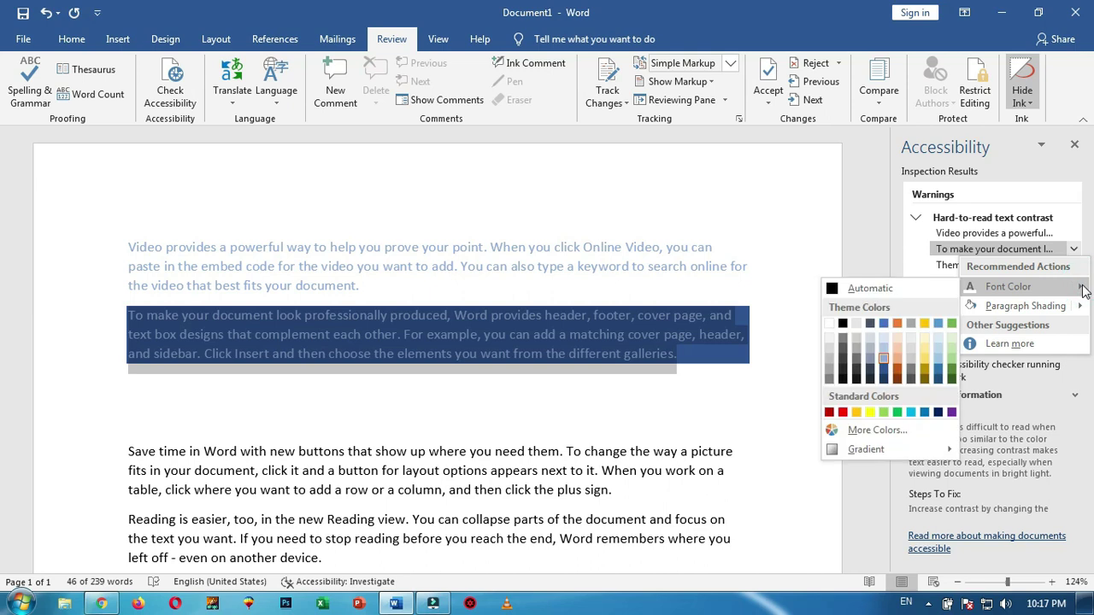
pyautogui.click(925, 325)
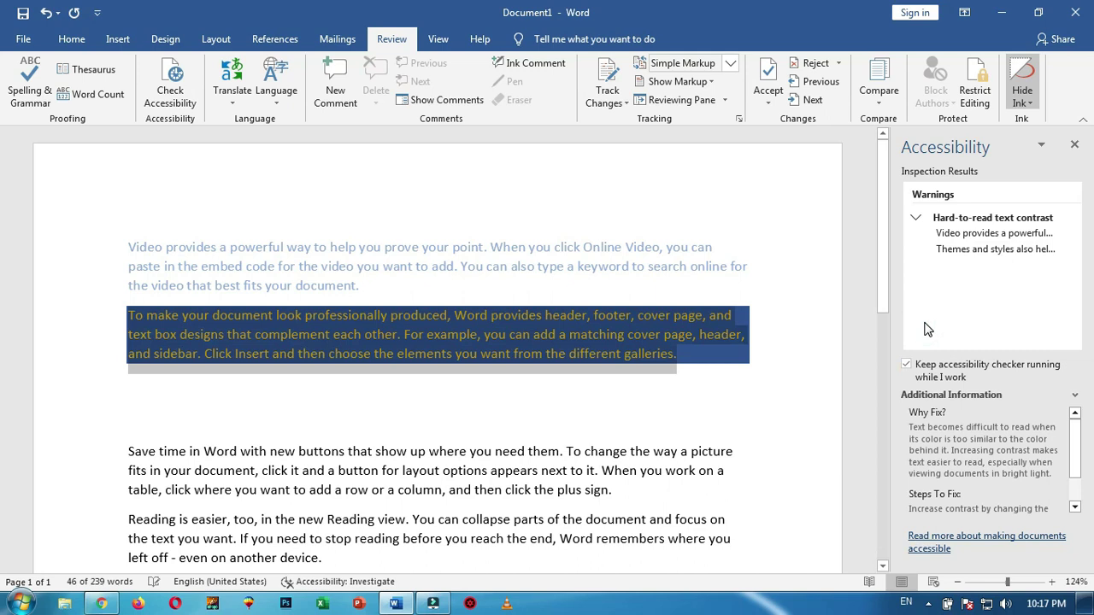
# Fix the Themes and styles paragraph's contrast by making it dark red
pyautogui.click(1074, 250)
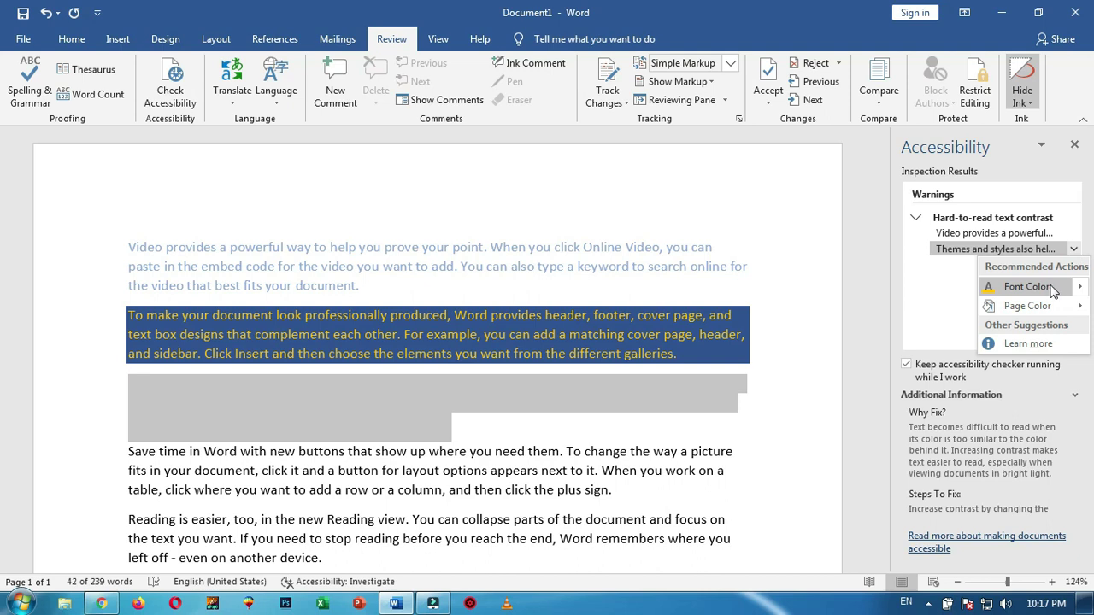
pyautogui.moveTo(1080, 293)
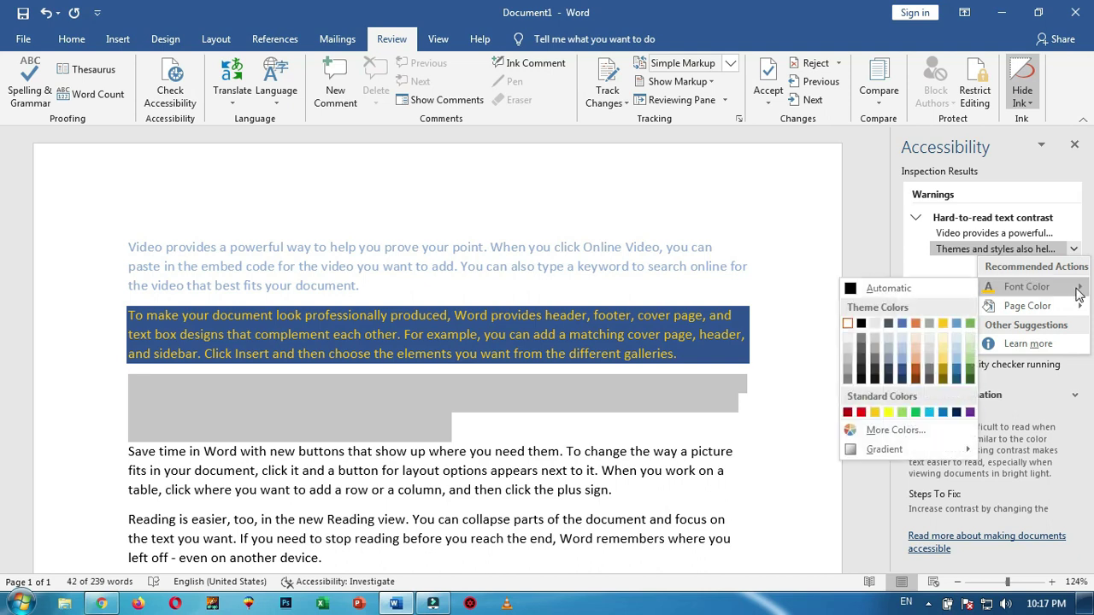
pyautogui.click(516, 407)
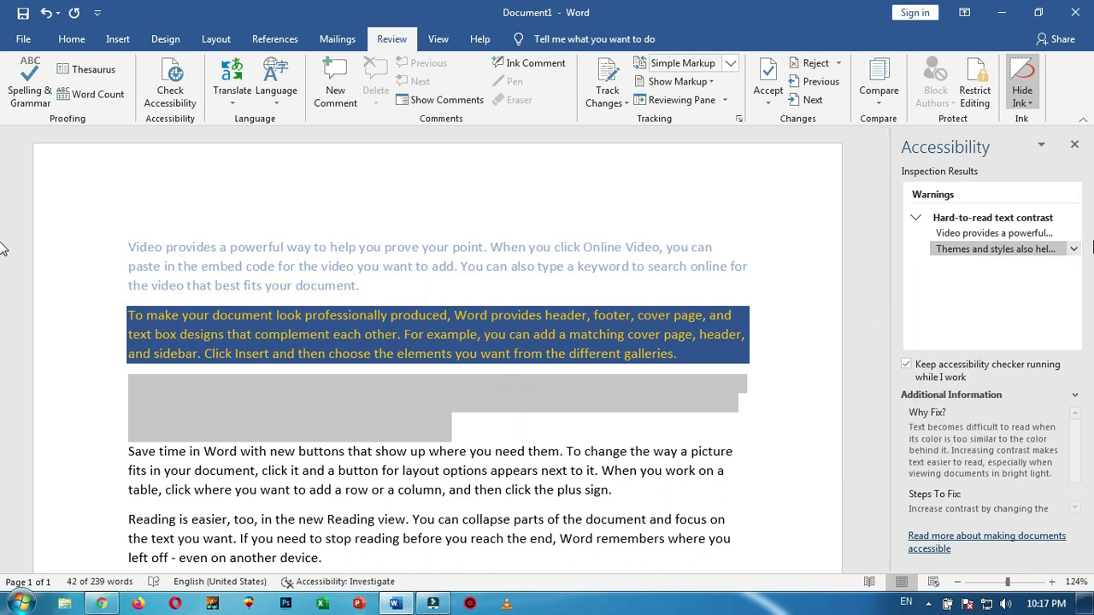
pyautogui.click(1074, 249)
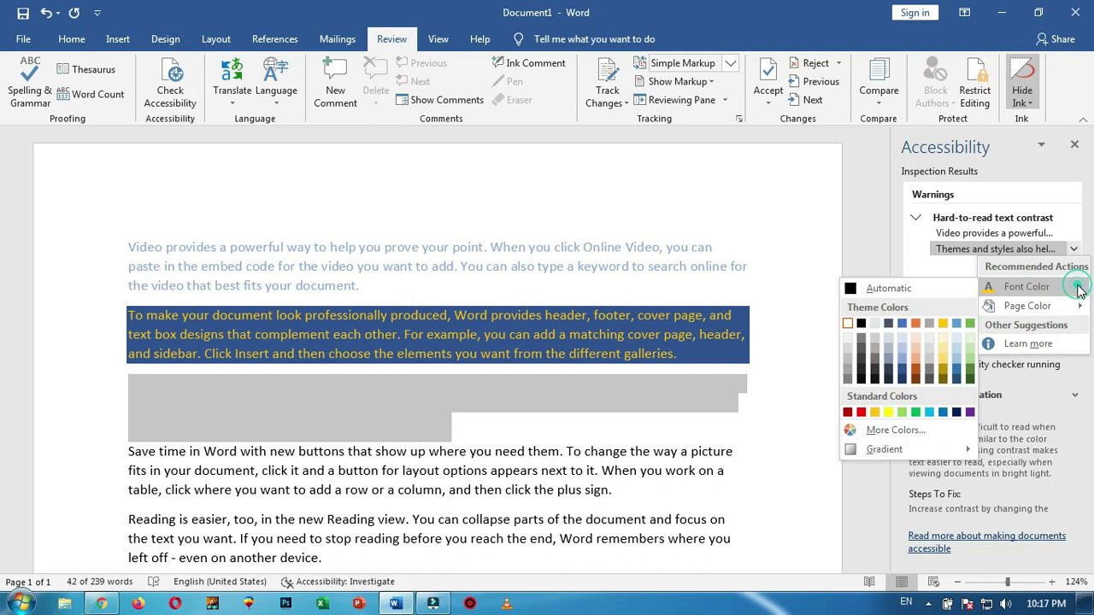
pyautogui.moveTo(1079, 291)
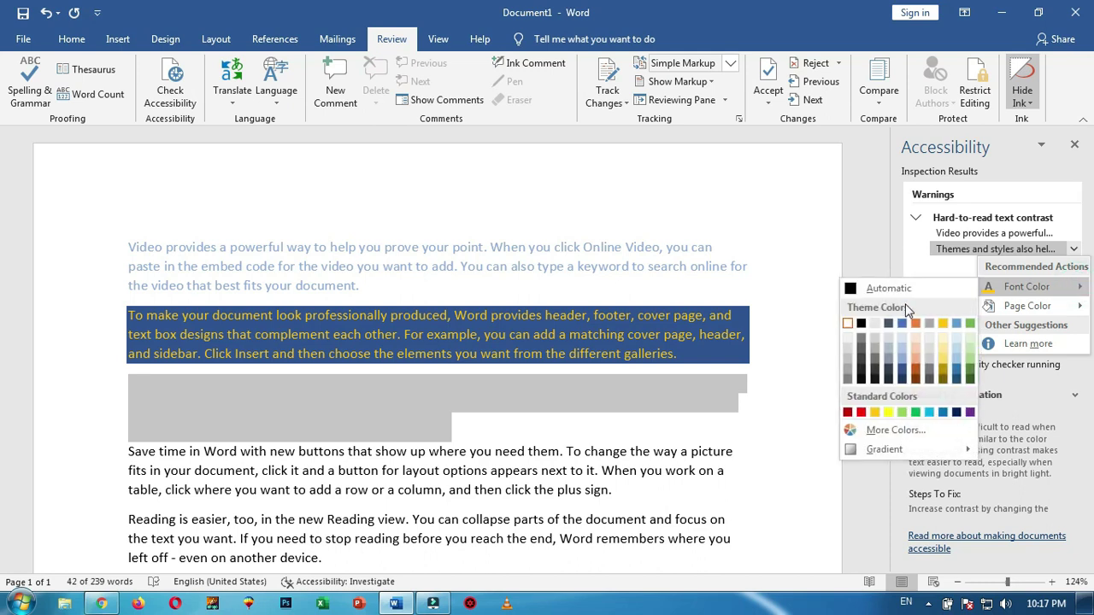
pyautogui.click(846, 412)
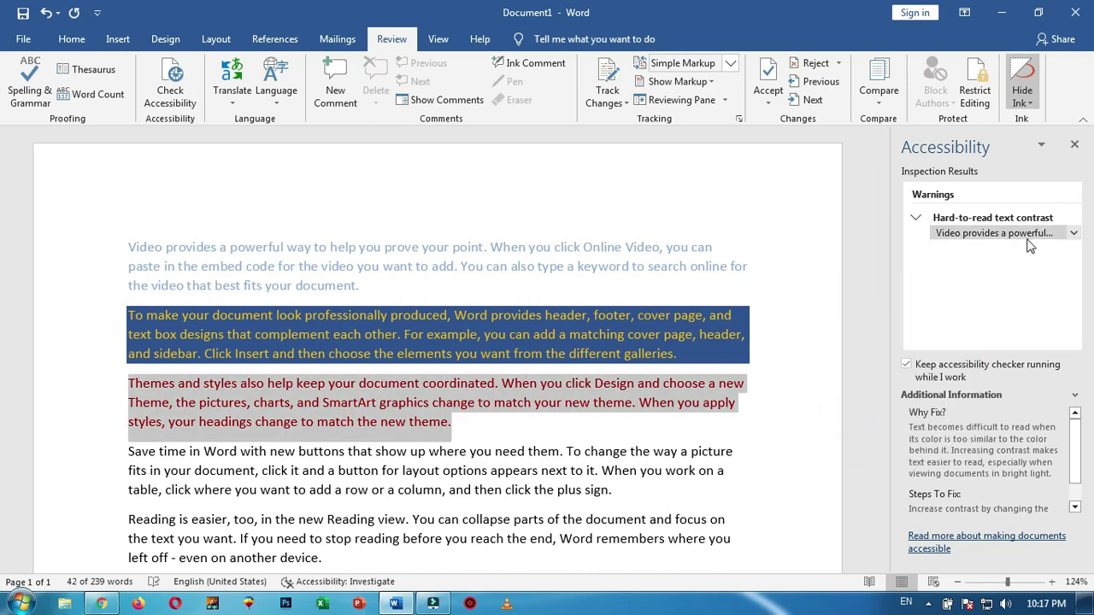
# Shade the first paragraph grey to clear the last warning and close the results
pyautogui.click(1076, 242)
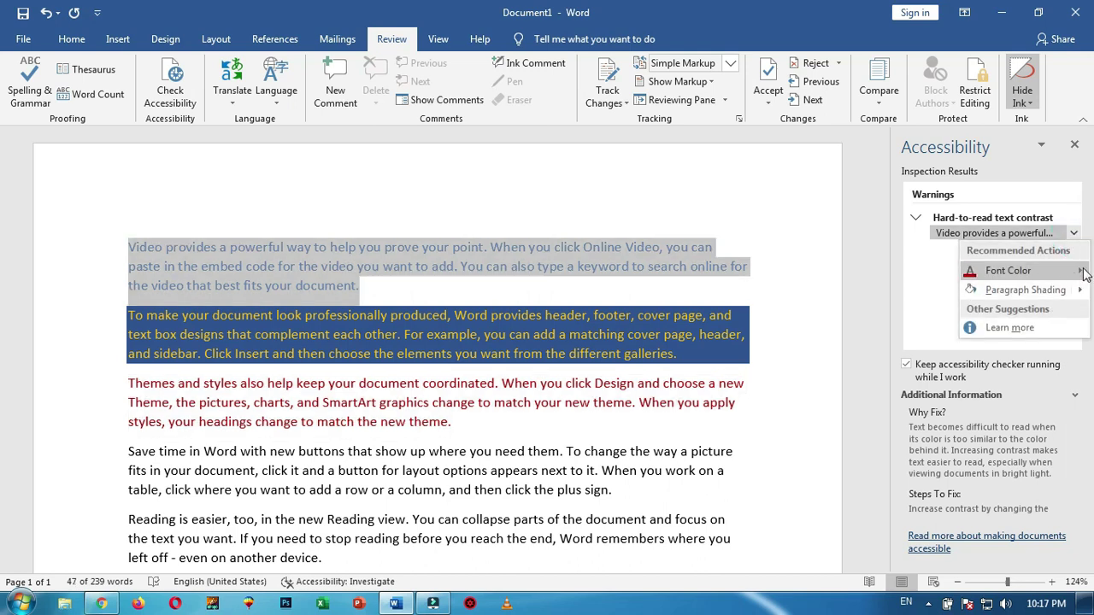
pyautogui.moveTo(1026, 290)
pyautogui.click(844, 310)
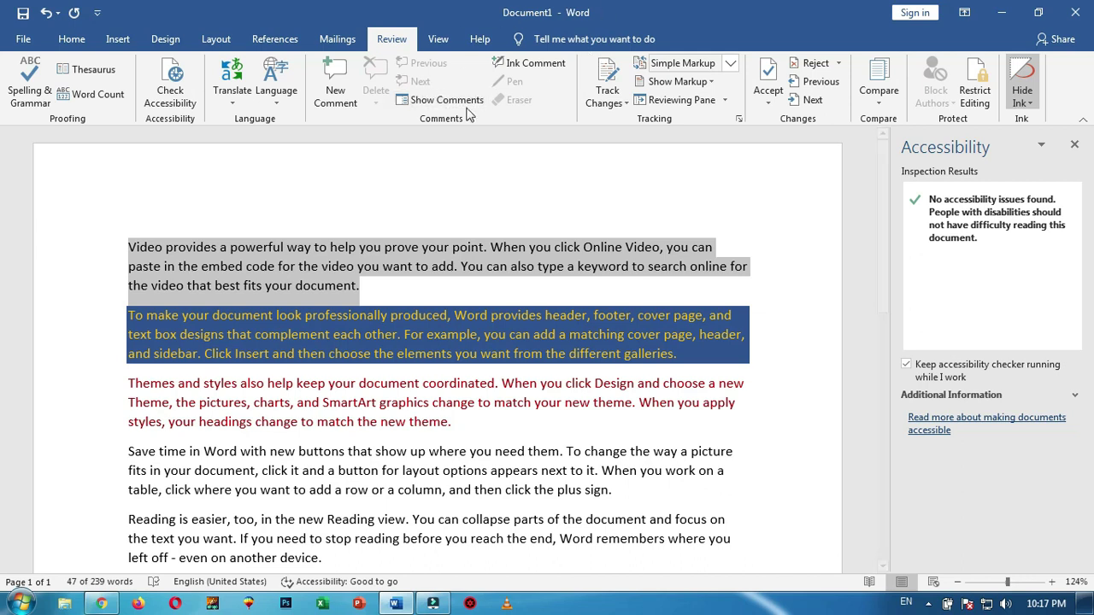
pyautogui.click(1074, 144)
# Add an empty paragraph after the last paragraph ending in 'device.'
pyautogui.scroll(-1, 594, 280)
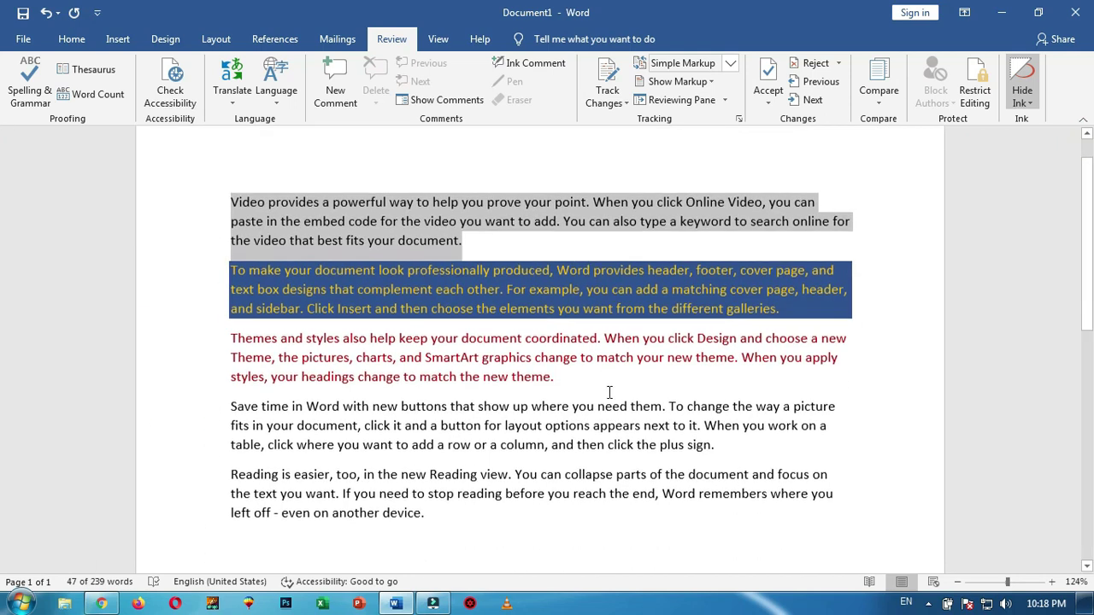
pyautogui.click(431, 523)
pyautogui.press('Return')
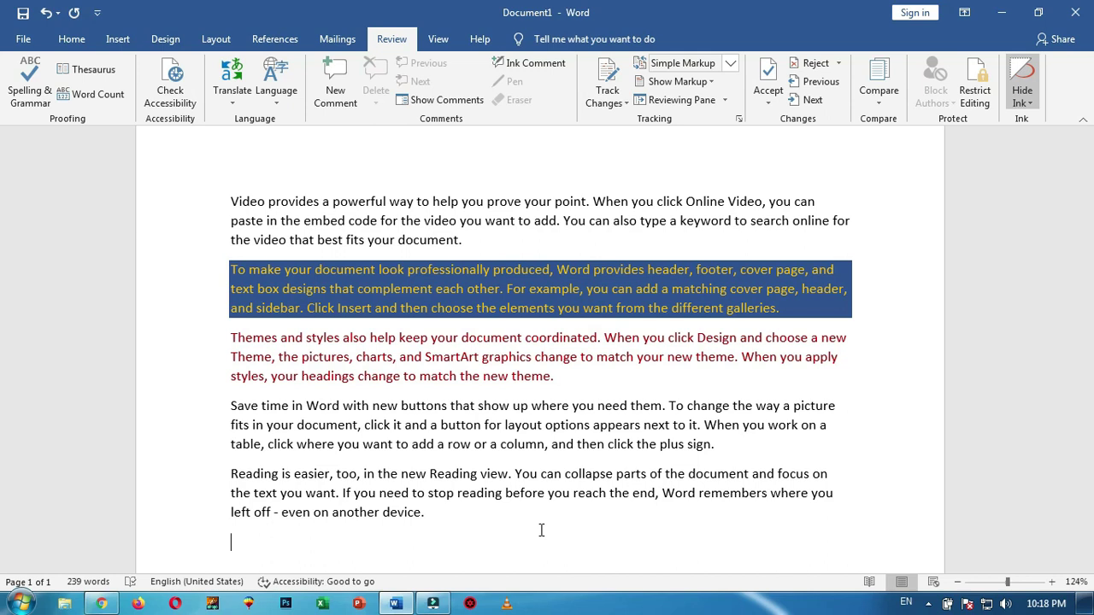
pyautogui.scroll(-1, 288, 442)
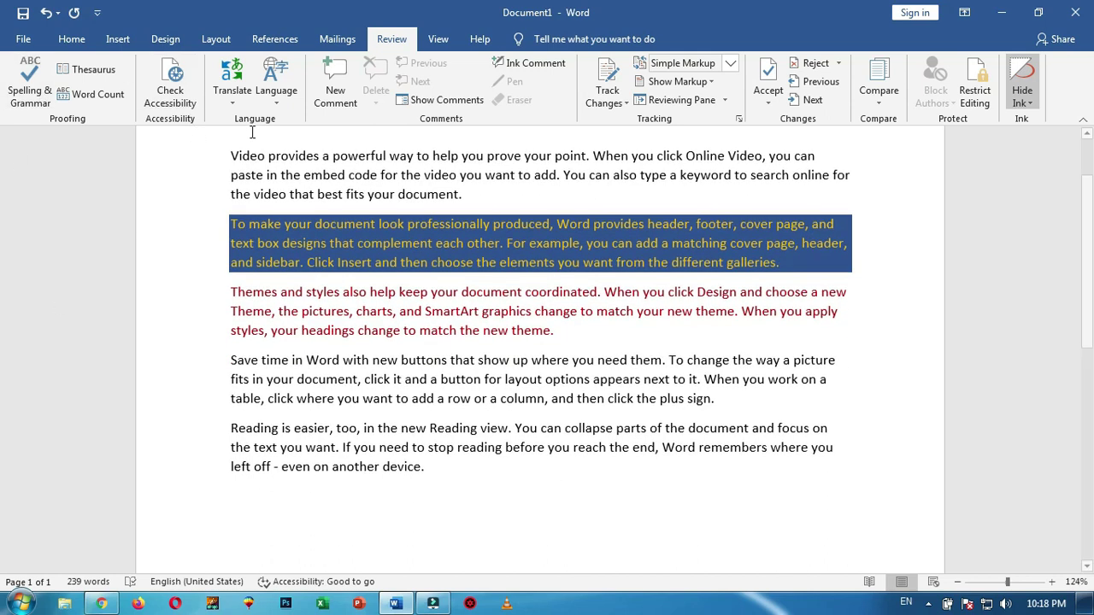
# View Language Preferences (English US preferred, Urdu authoring), close unchanged, then open Translate
pyautogui.click(276, 93)
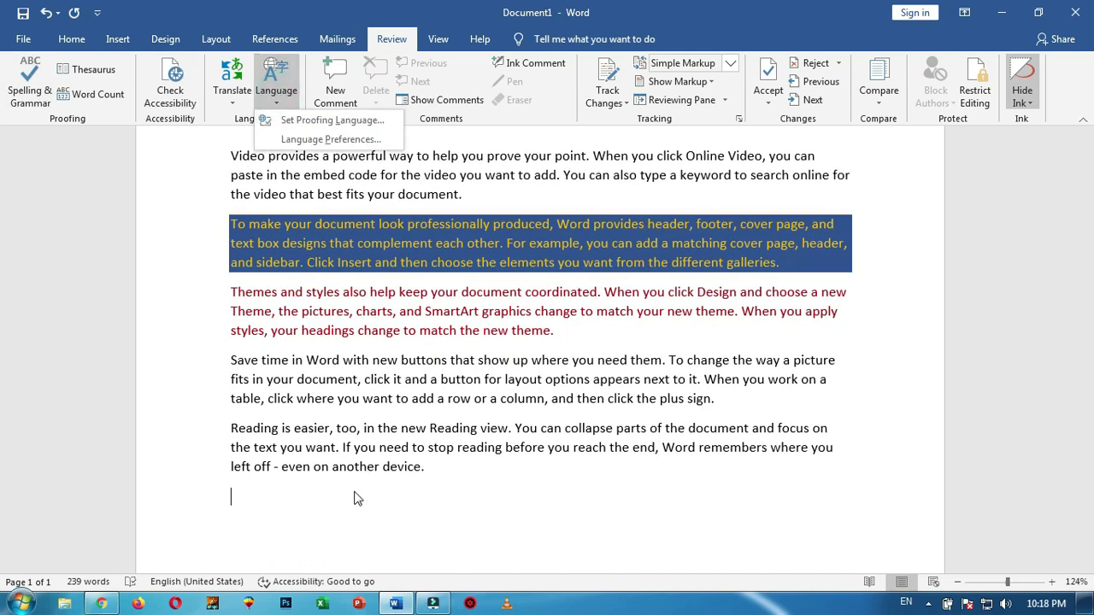
pyautogui.click(242, 492)
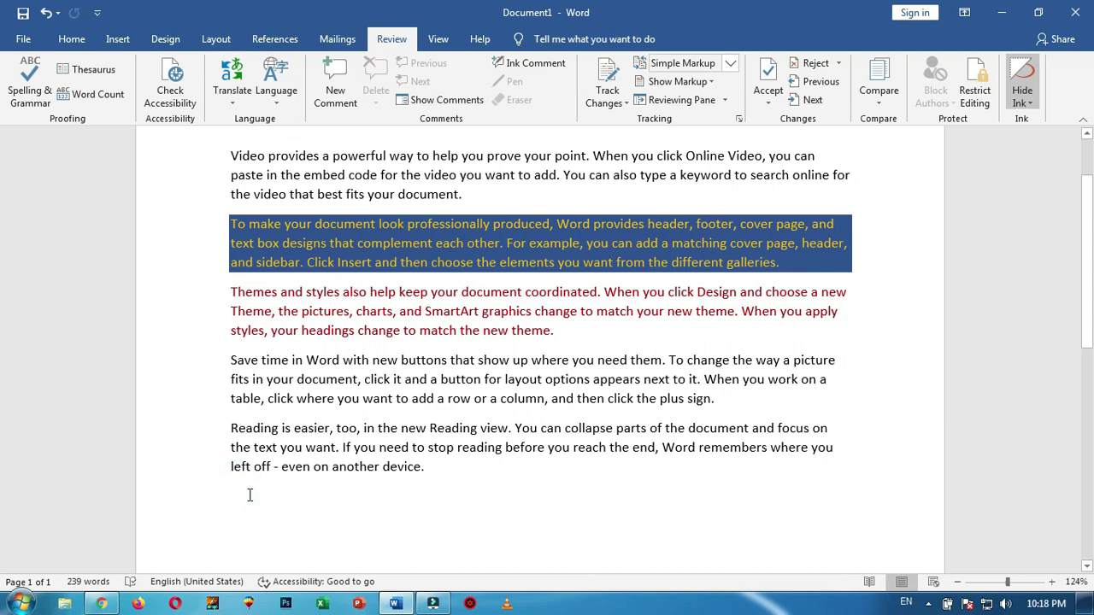
pyautogui.click(273, 101)
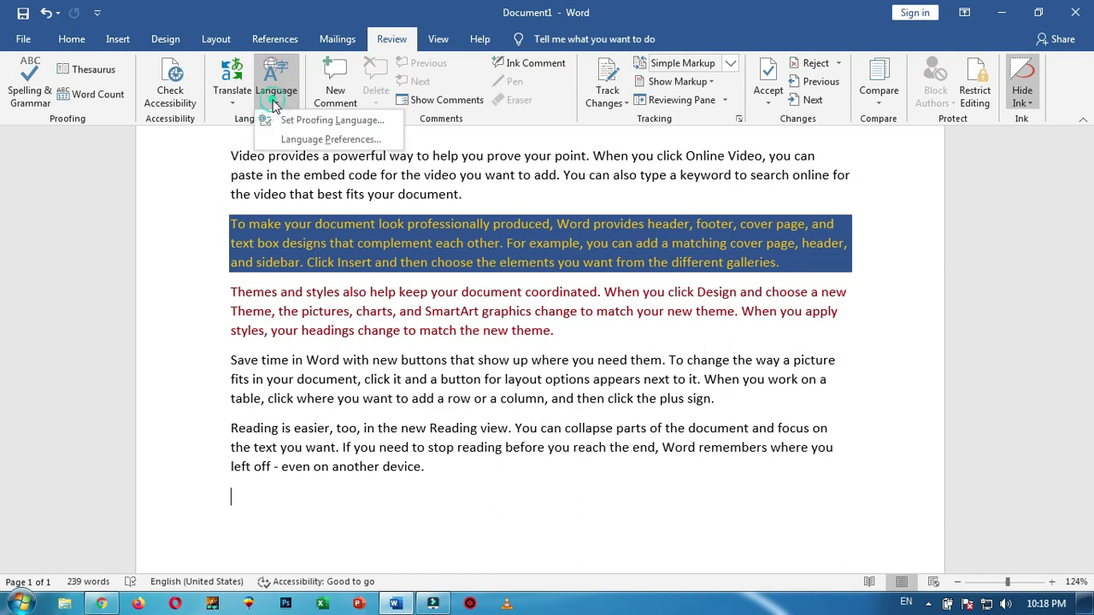
pyautogui.click(296, 140)
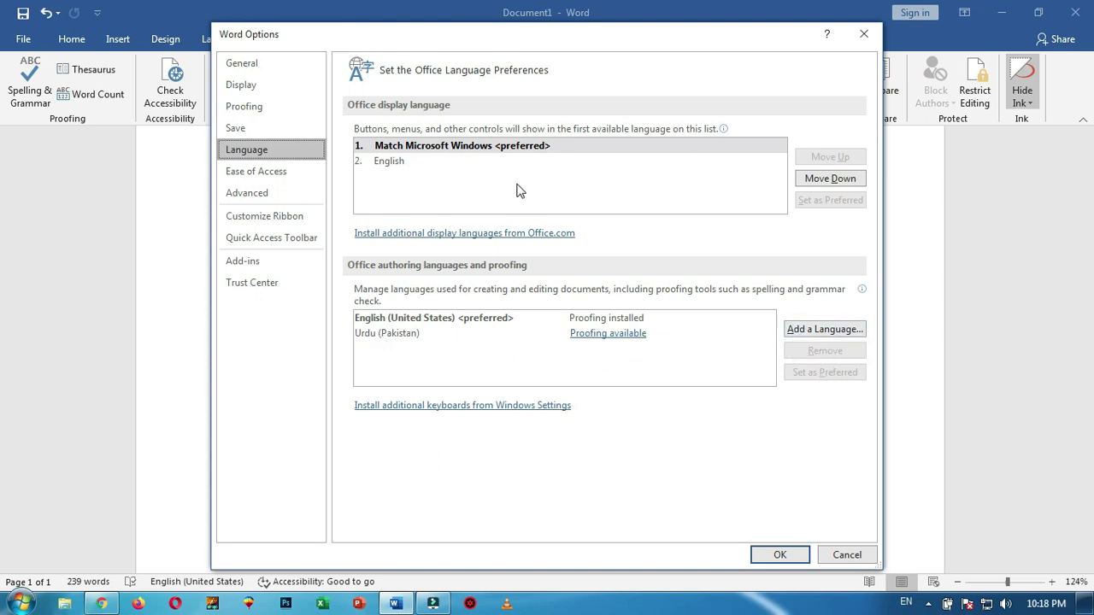
pyautogui.click(854, 554)
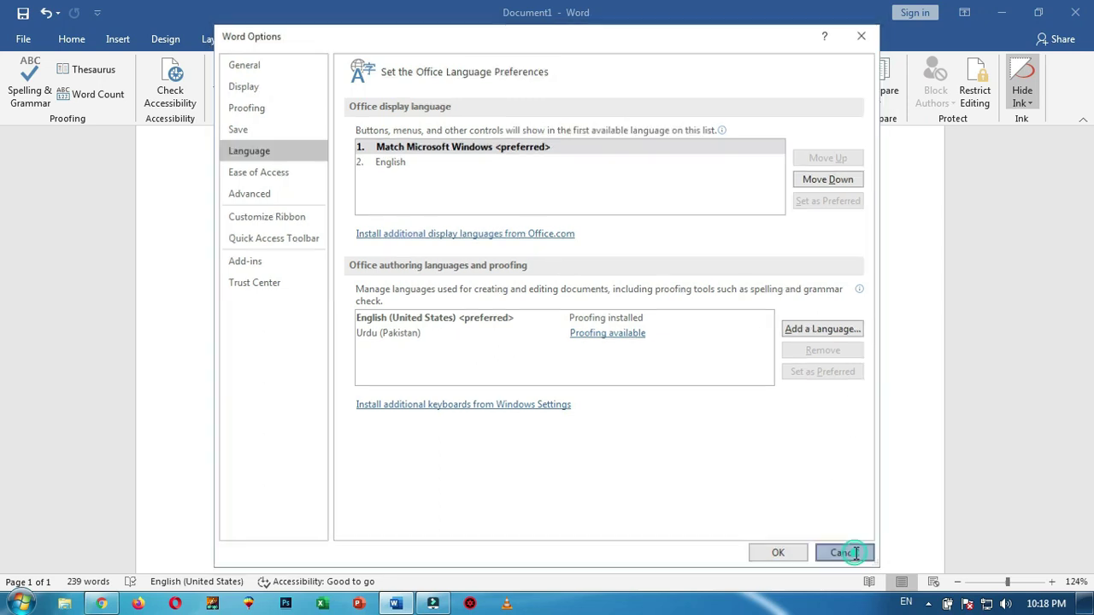
pyautogui.click(233, 98)
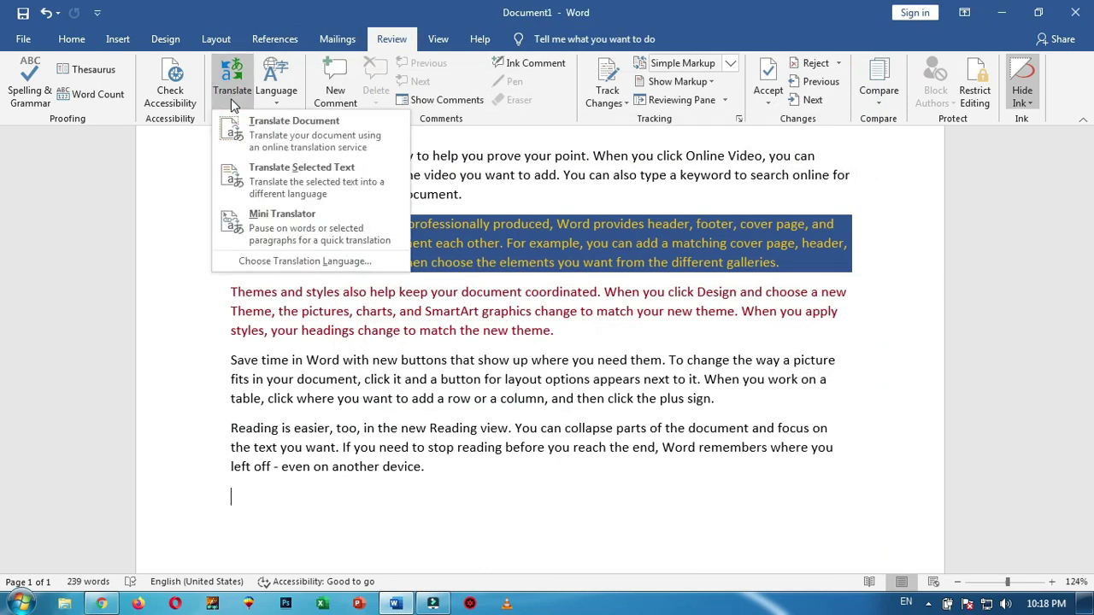
# Cancel the English (United States) to Arabic translation options and scroll back to the top
pyautogui.click(288, 126)
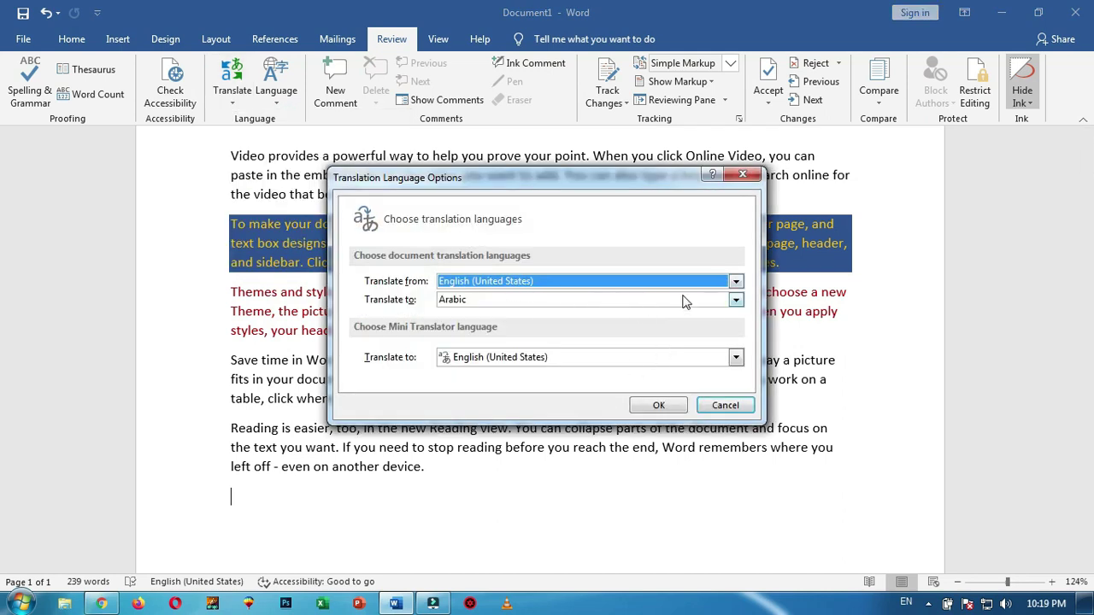
pyautogui.click(717, 403)
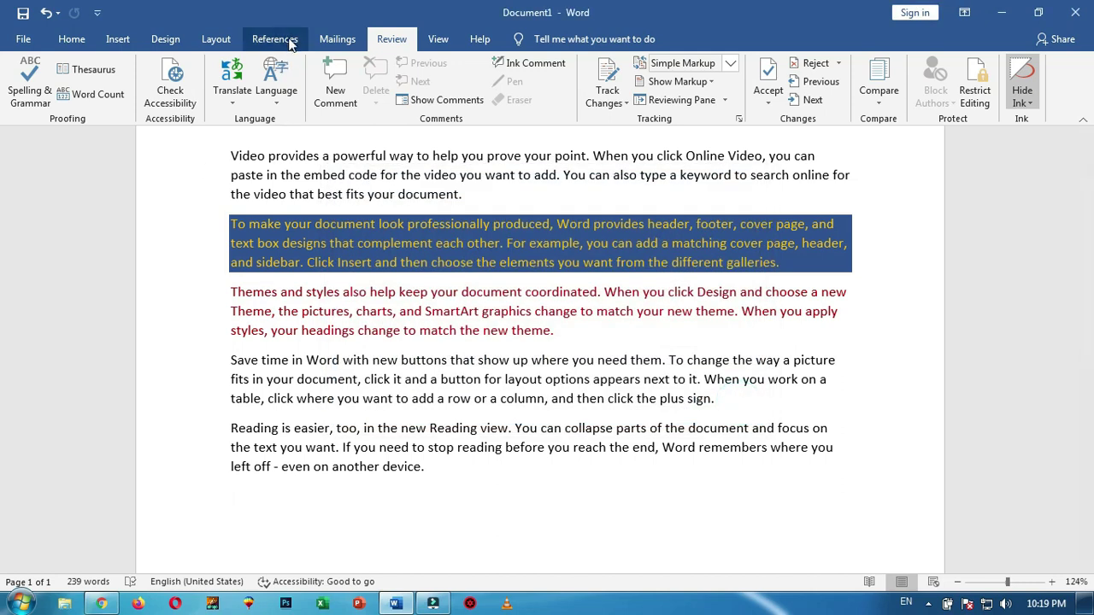
pyautogui.scroll(2, 670, 372)
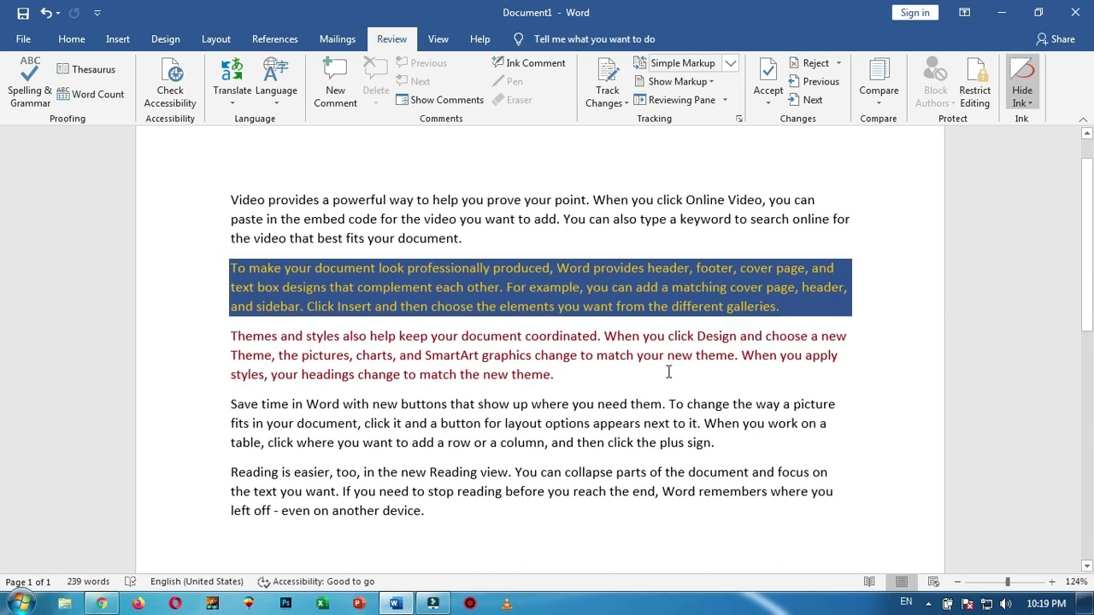
# Replace all coloured text with fresh =rand() sample paragraphs totalling 239 words
pyautogui.hotkey('ctrl', 'a')
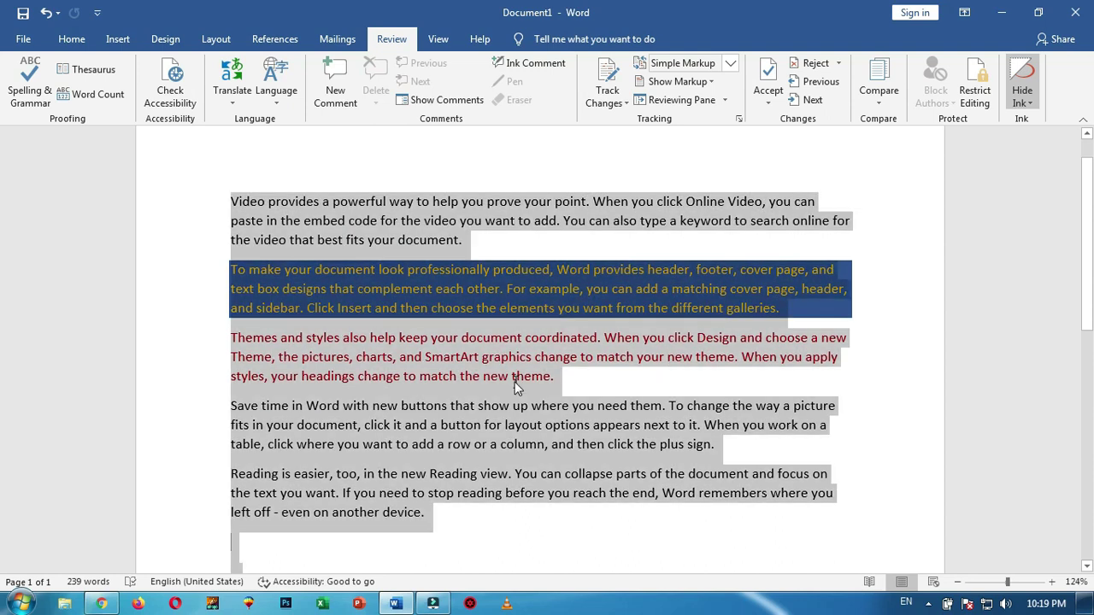
pyautogui.write('=ran')
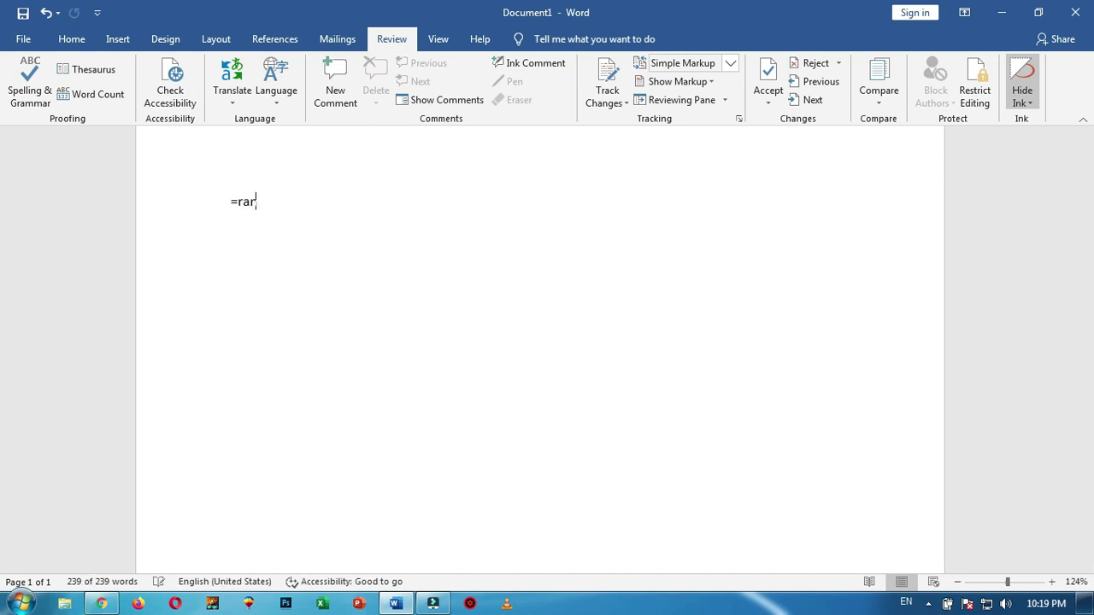
pyautogui.write('d()')
pyautogui.press('Return')
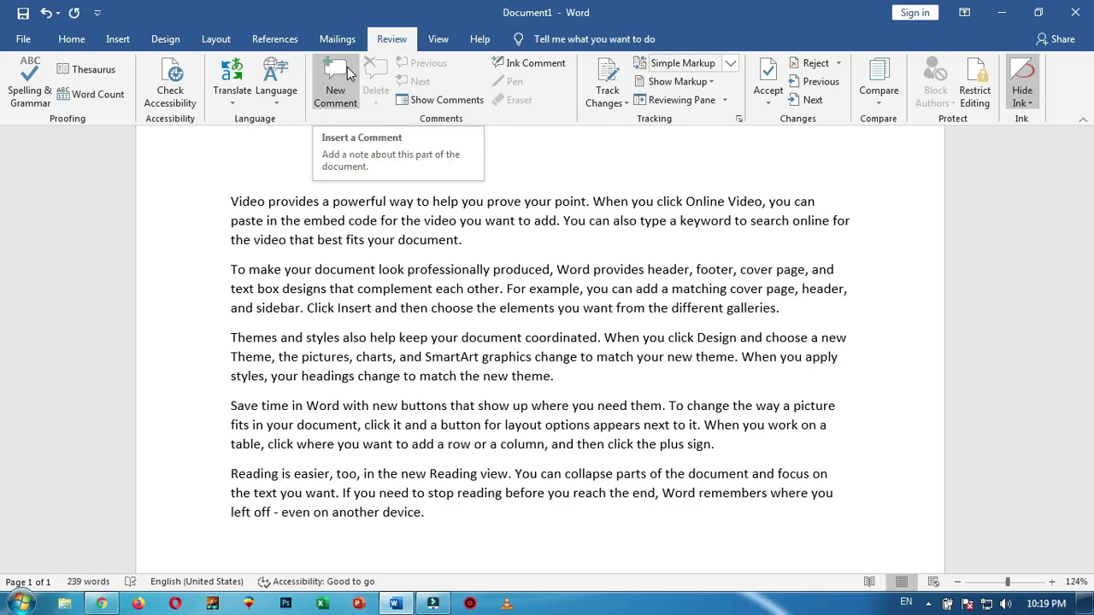
pyautogui.click(132, 44)
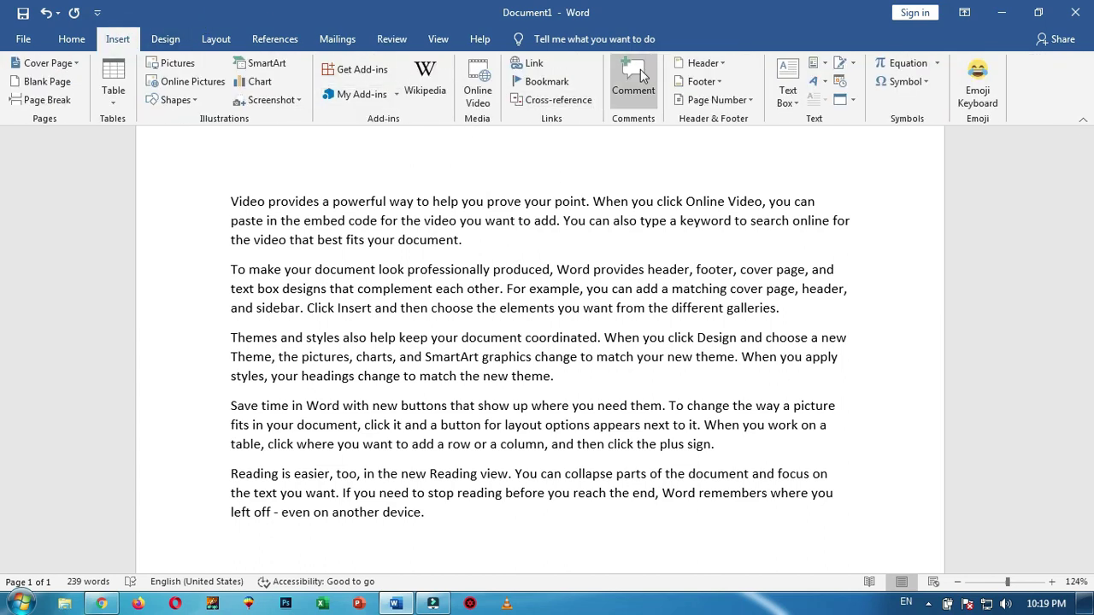
pyautogui.click(395, 39)
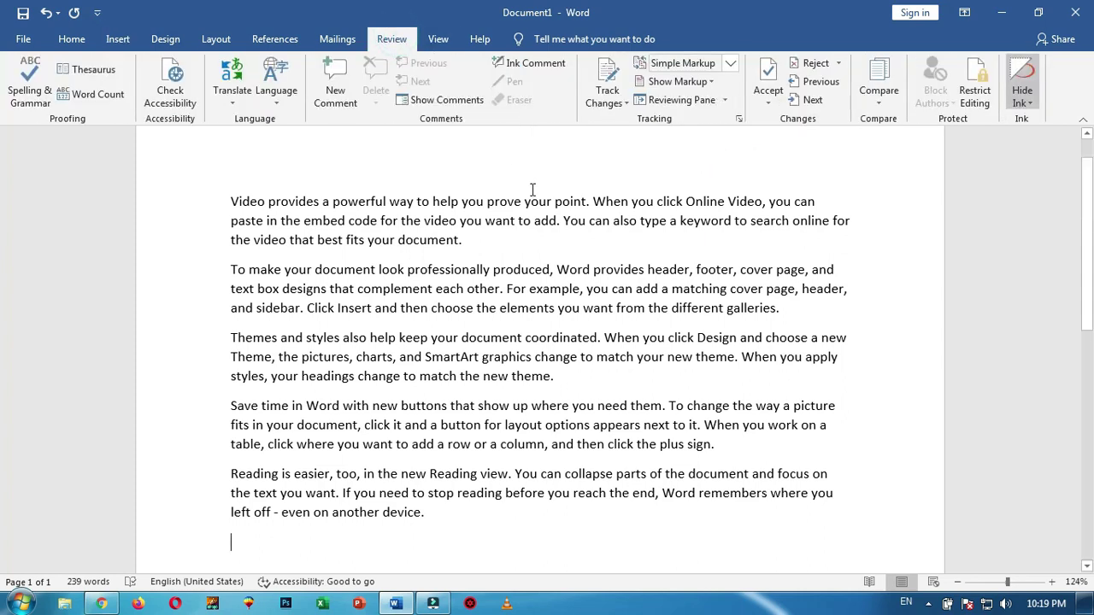
# Comment on 'document' with 'kindly write complete document name ?'
pyautogui.click(473, 243)
pyautogui.click(436, 244)
pyautogui.click(335, 83)
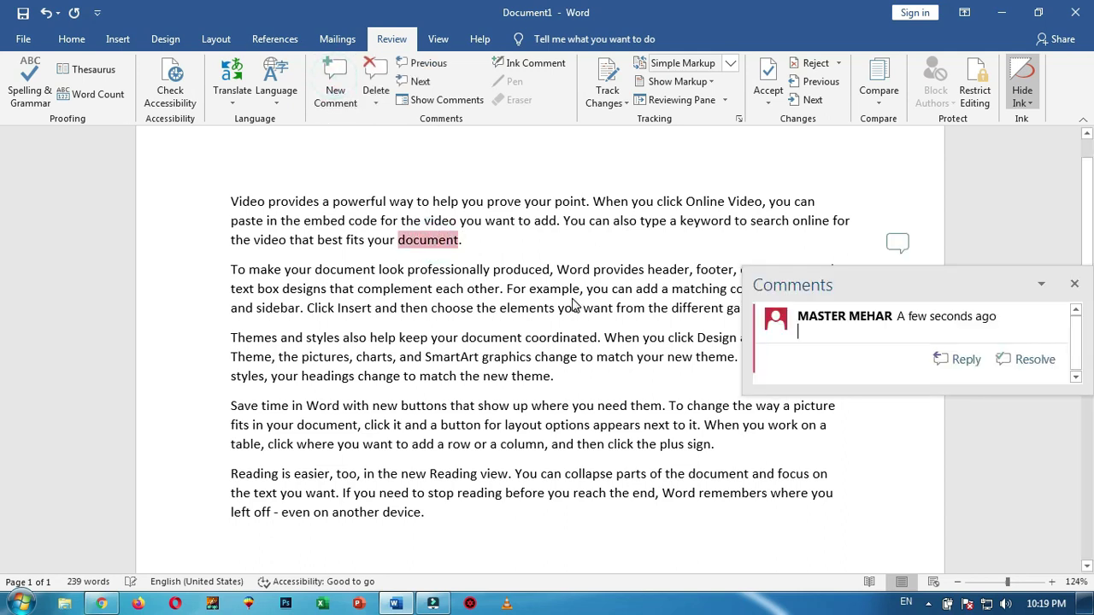
pyautogui.write('kindly ')
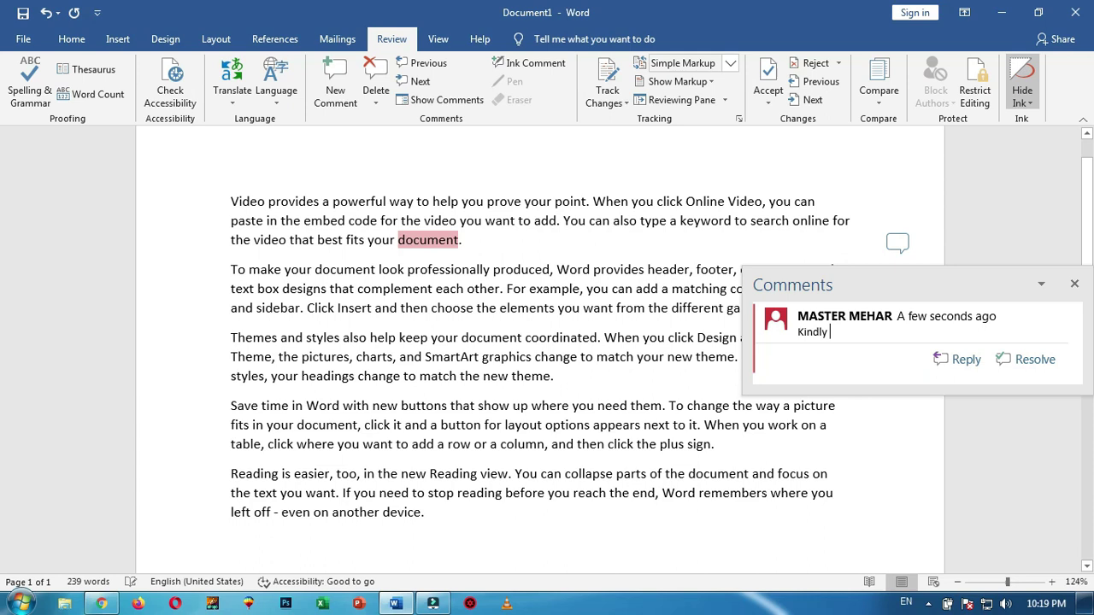
pyautogui.write('write complete docuem')
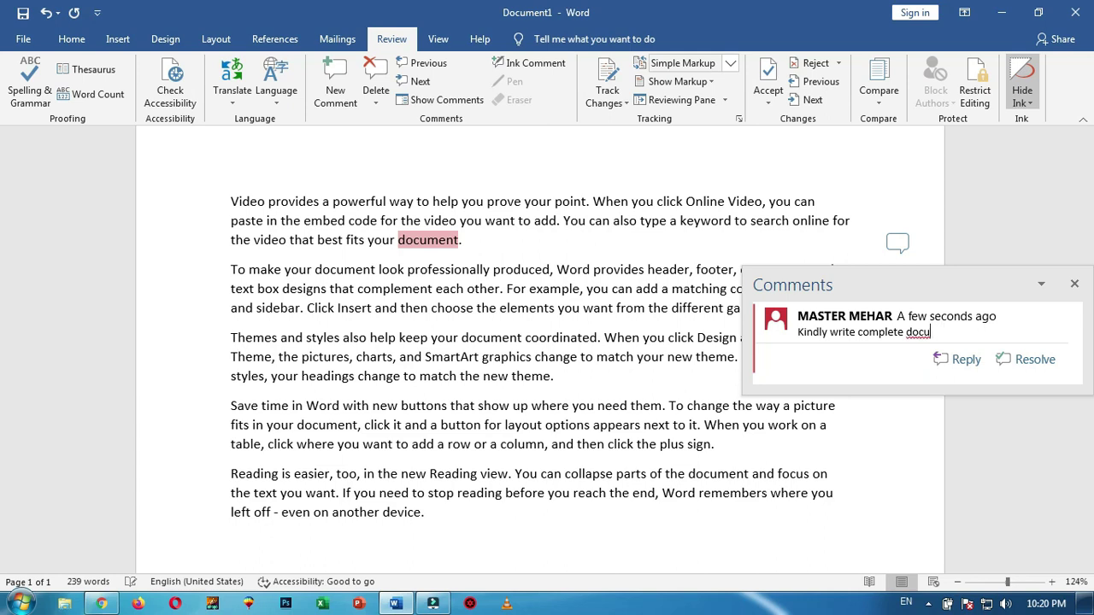
pyautogui.write('ment name ?')
pyautogui.click(462, 308)
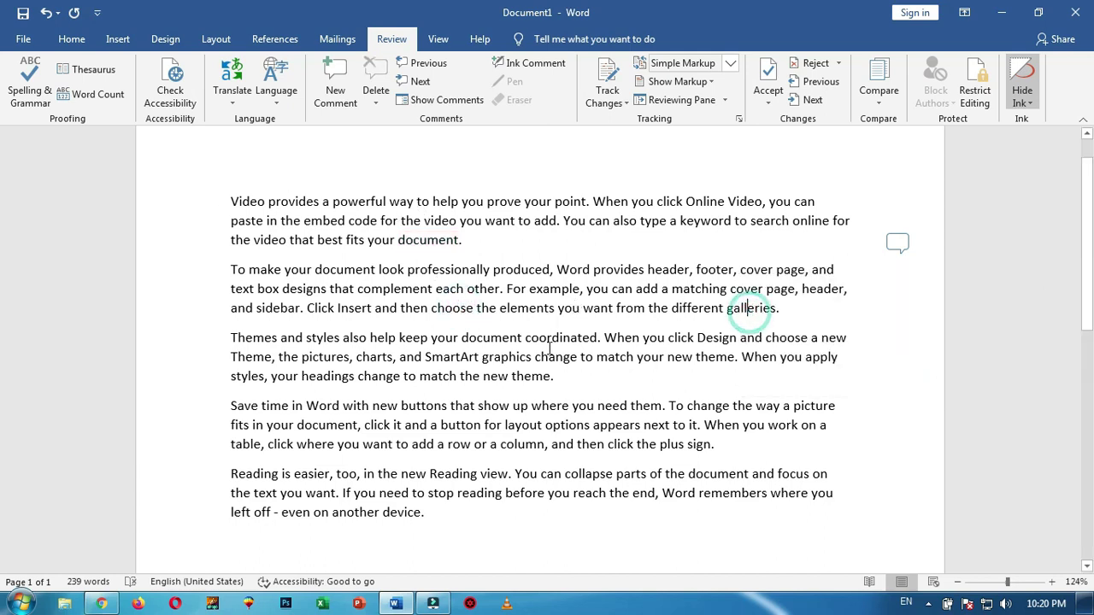
# Comment 'Type of galleries' on galleries and 'Kindly mention theme colors' on theme
pyautogui.click(336, 85)
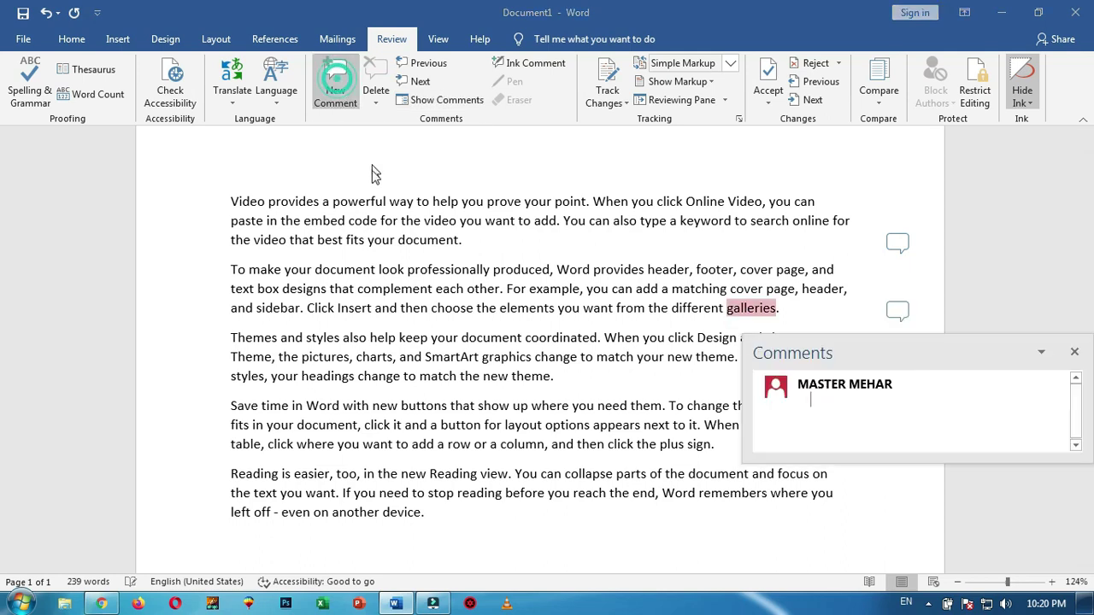
pyautogui.write('Type of gall')
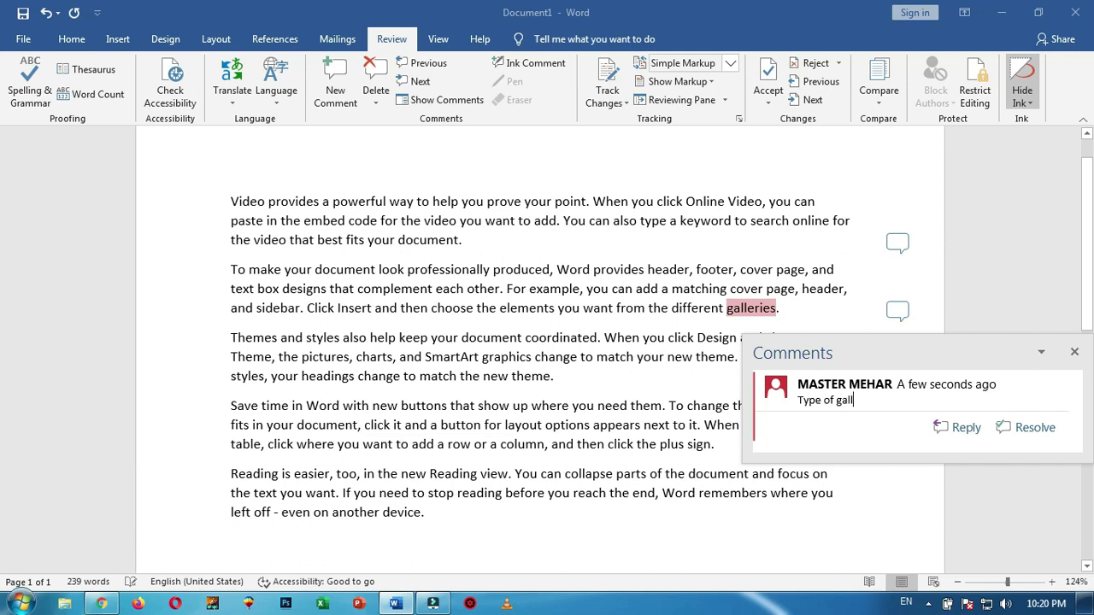
pyautogui.write('eries')
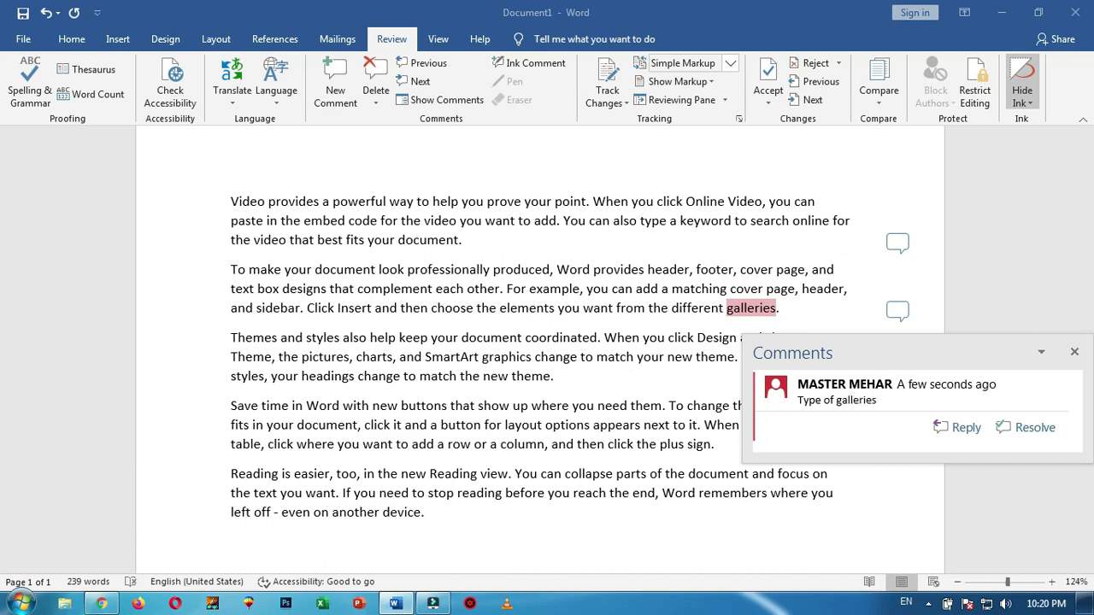
pyautogui.click(533, 377)
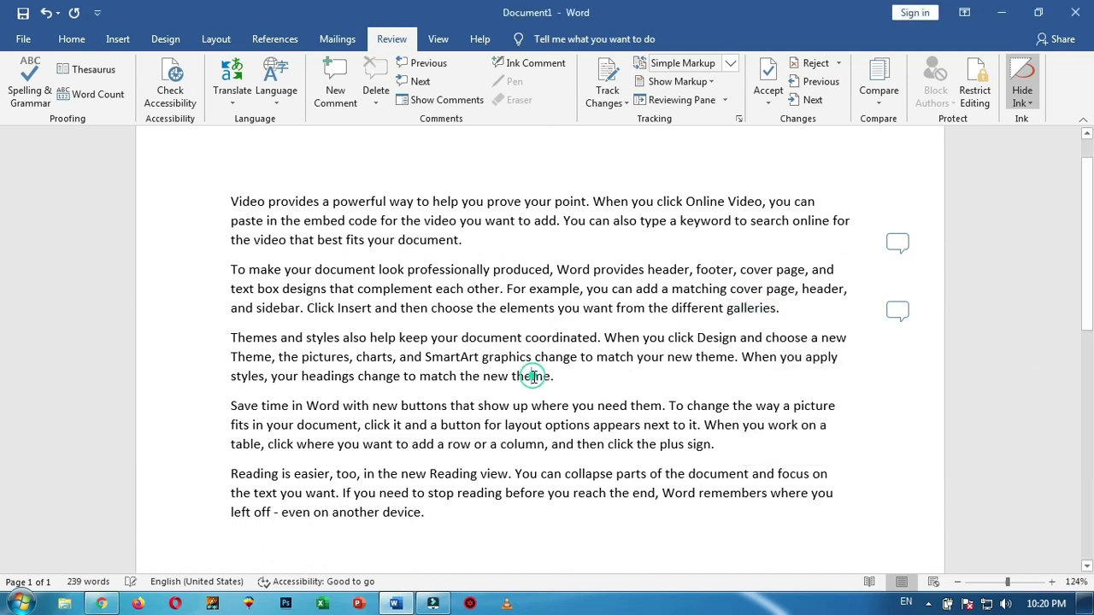
pyautogui.click(338, 94)
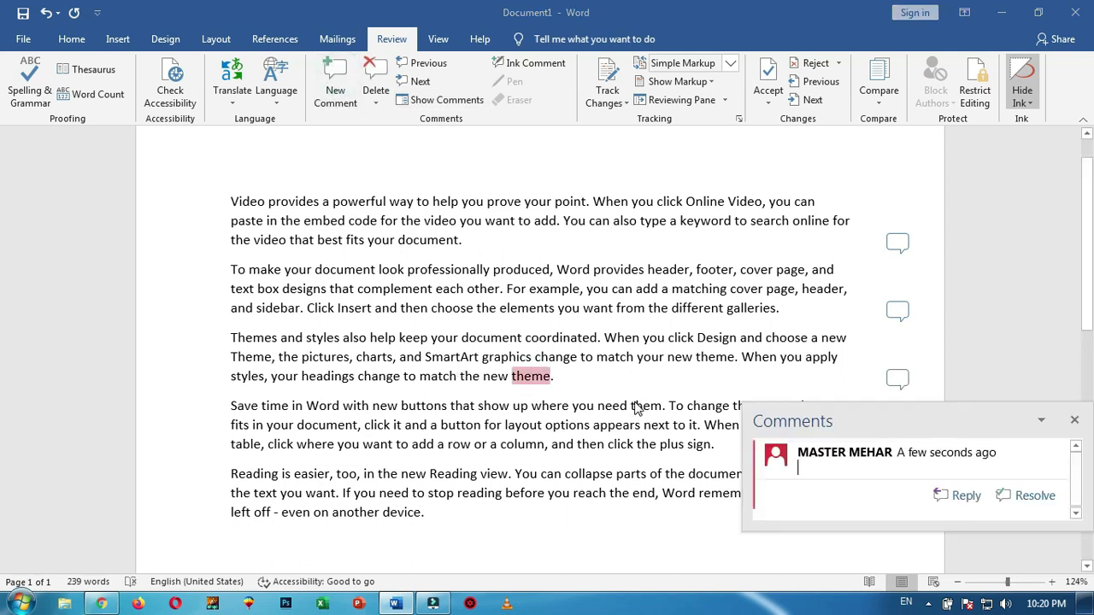
pyautogui.write('kindly mentio')
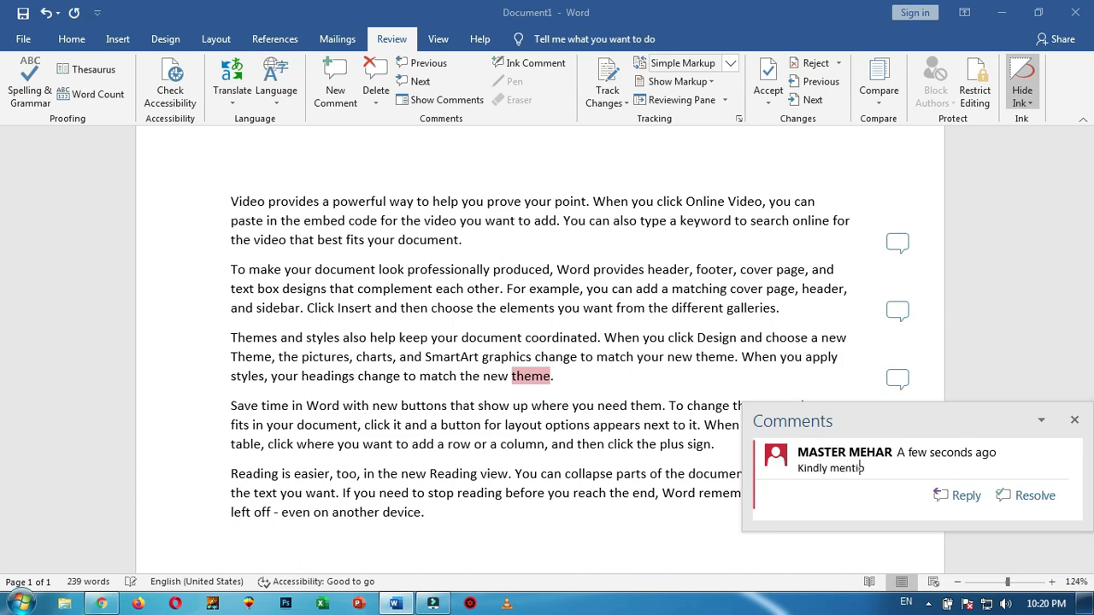
pyautogui.write('n theme colors')
pyautogui.click(564, 377)
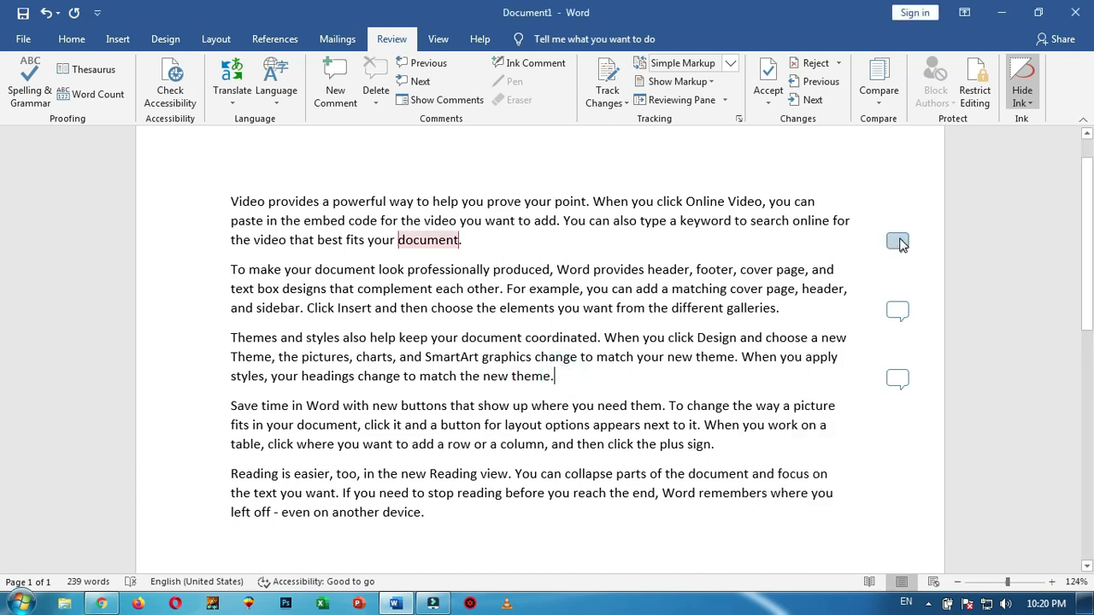
pyautogui.click(451, 105)
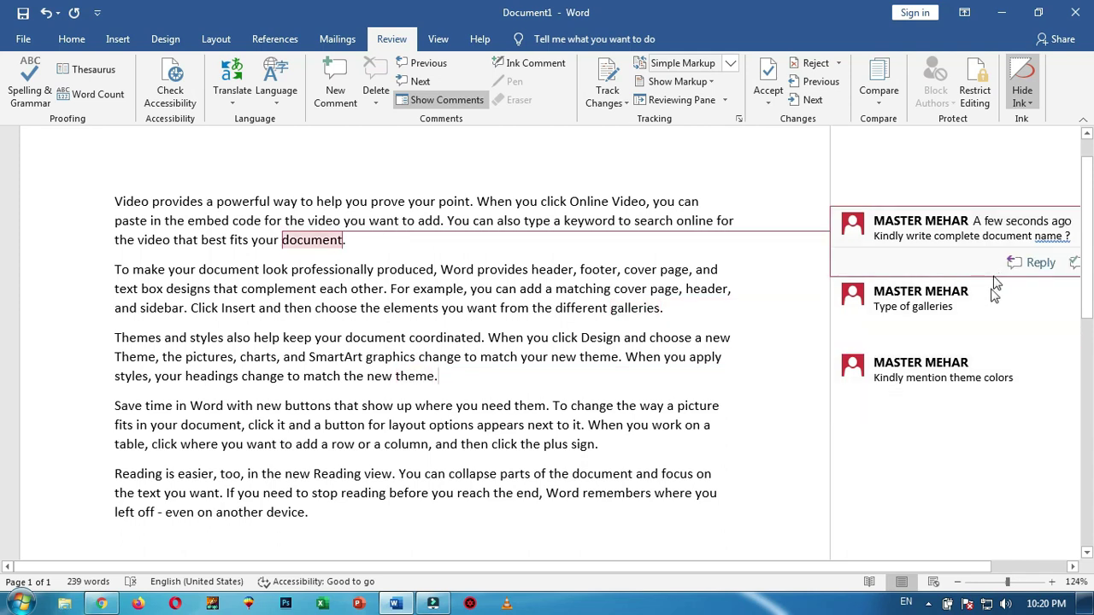
pyautogui.click(450, 101)
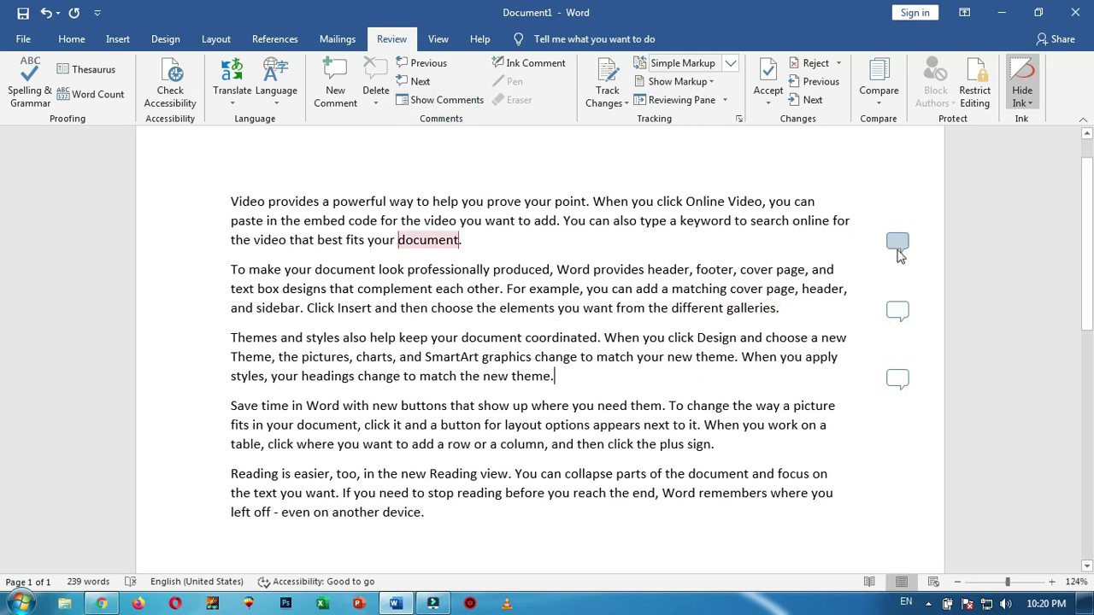
pyautogui.click(441, 101)
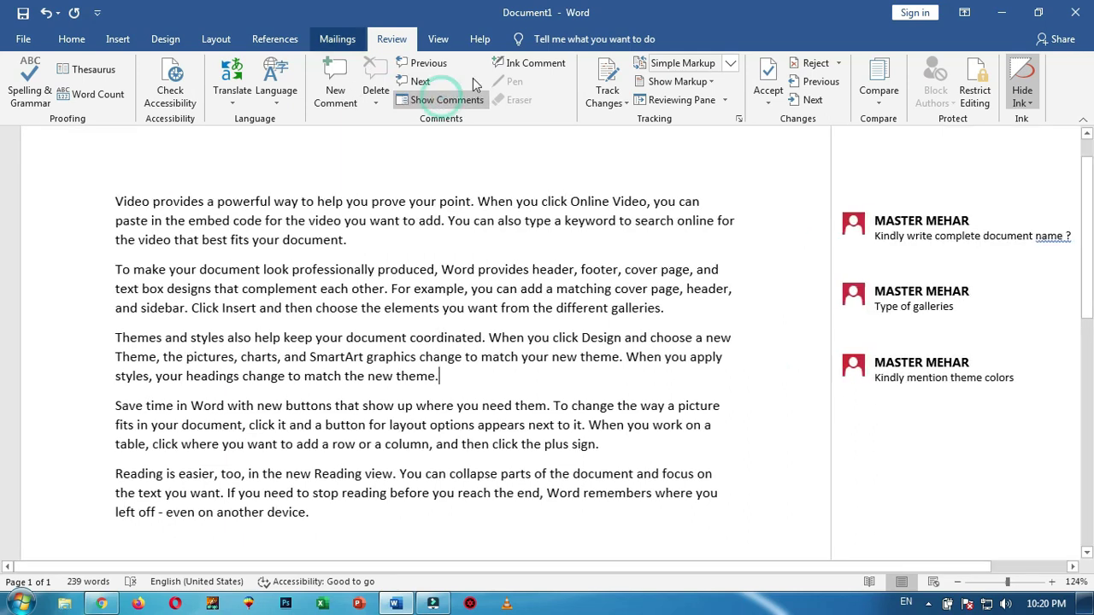
pyautogui.click(430, 65)
pyautogui.click(422, 80)
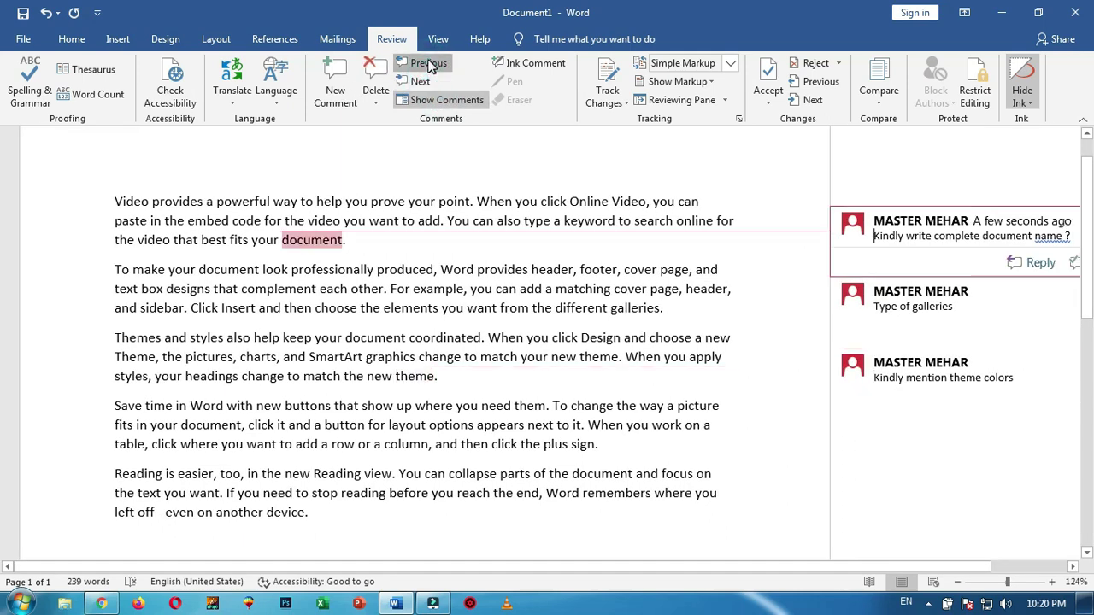
pyautogui.click(422, 81)
pyautogui.click(428, 64)
pyautogui.click(423, 81)
pyautogui.click(427, 64)
pyautogui.click(422, 83)
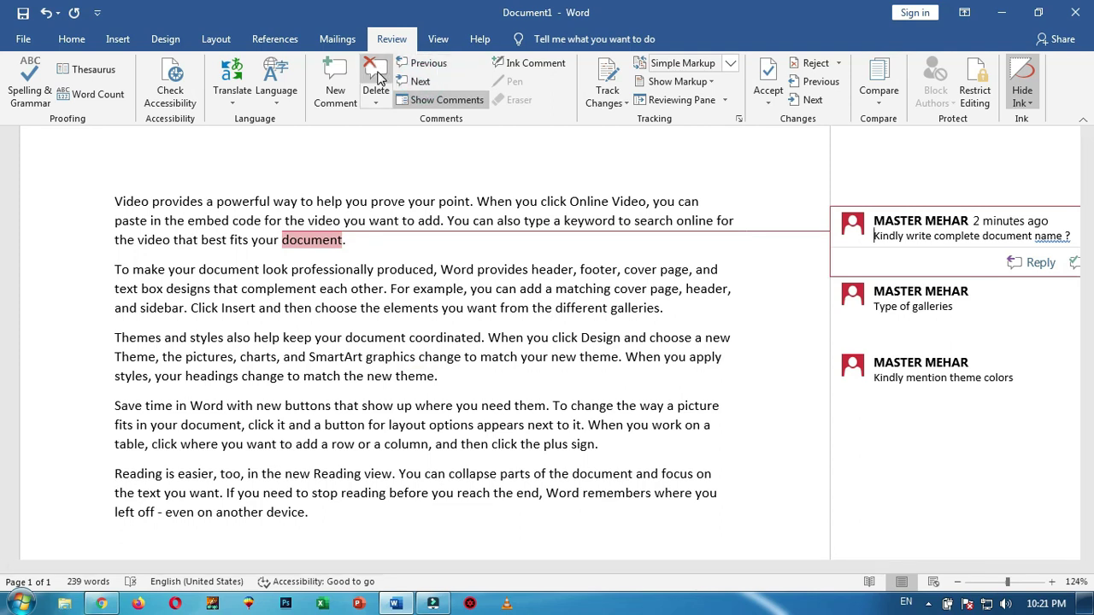
pyautogui.click(440, 101)
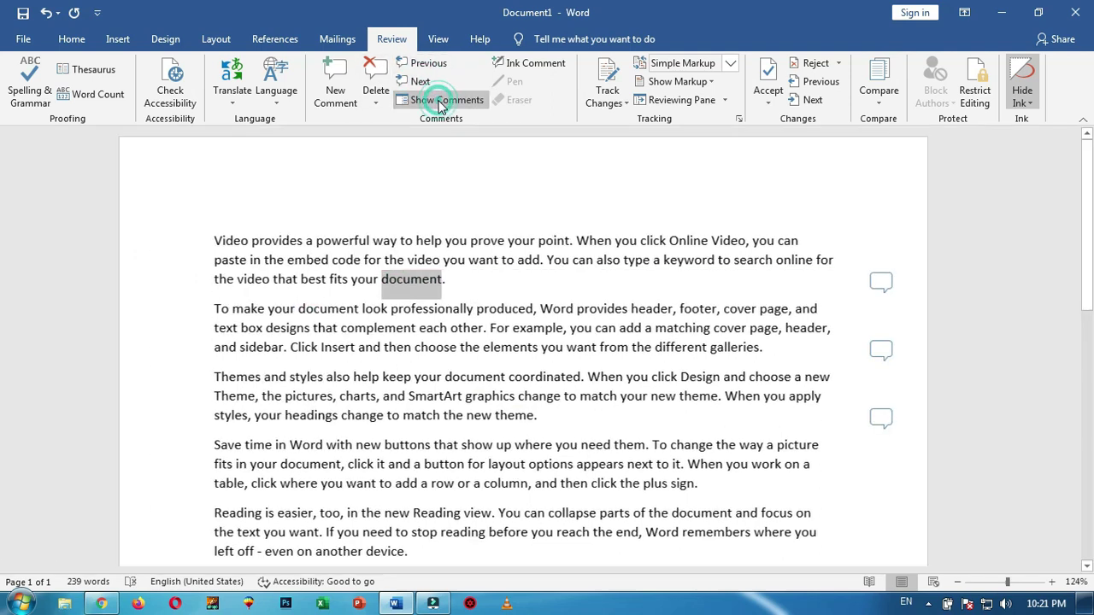
# Add an ink comment on 'document' and handwrite 'M?' in it
pyautogui.click(544, 67)
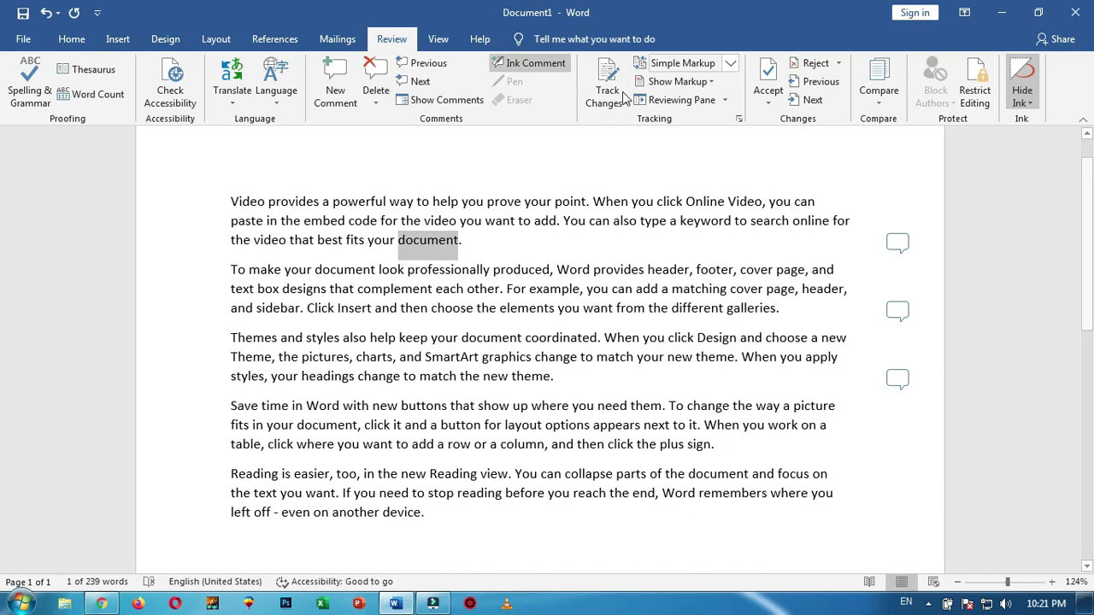
pyautogui.scroll(-1, 624, 98)
pyautogui.scroll(-1, 650, 227)
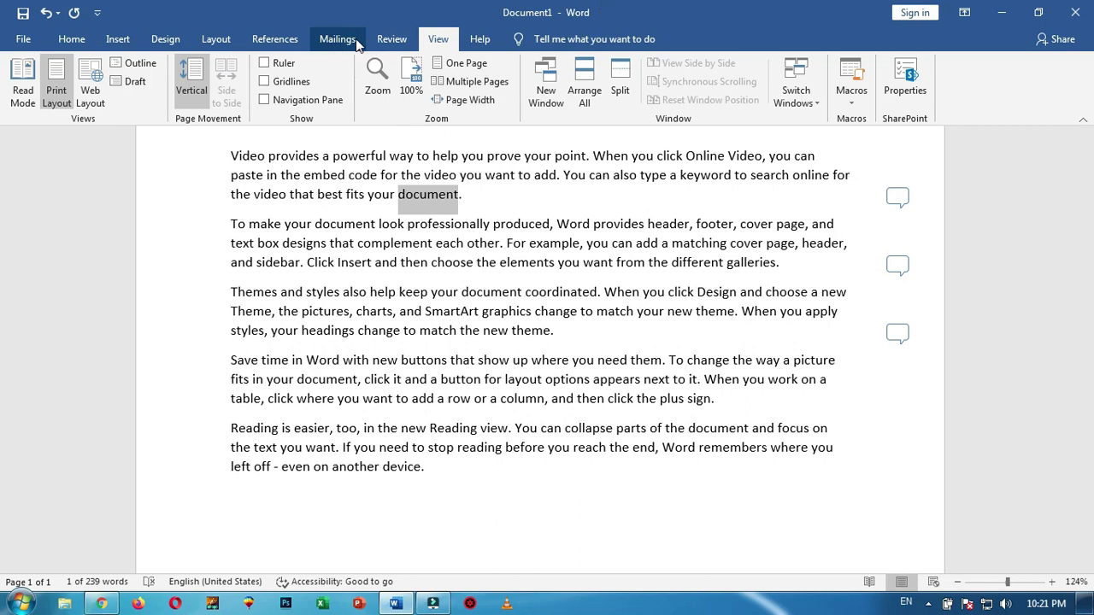
pyautogui.click(392, 39)
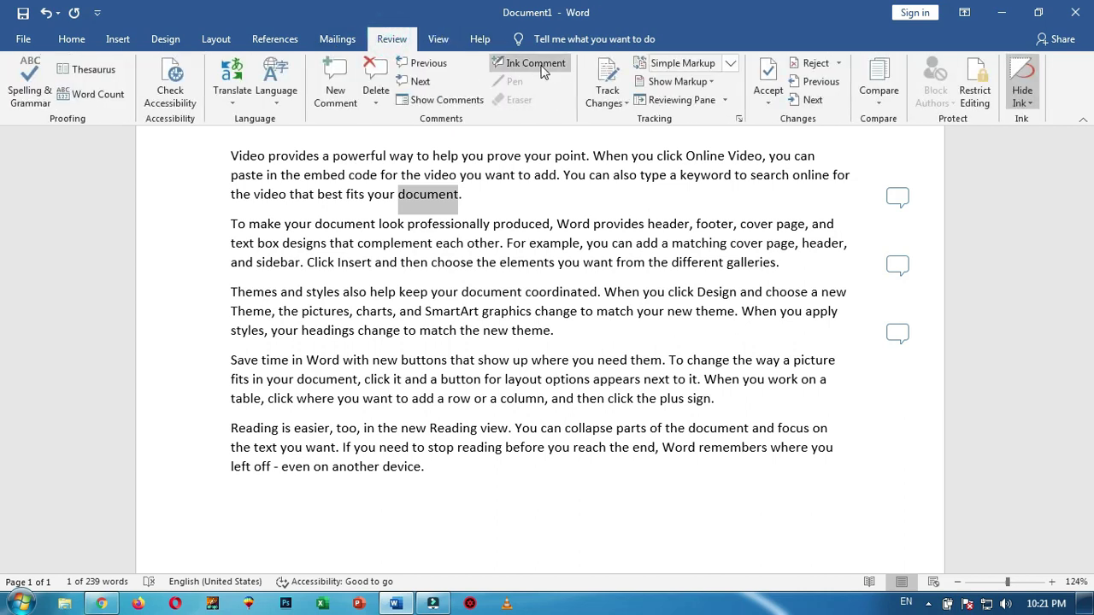
pyautogui.click(536, 63)
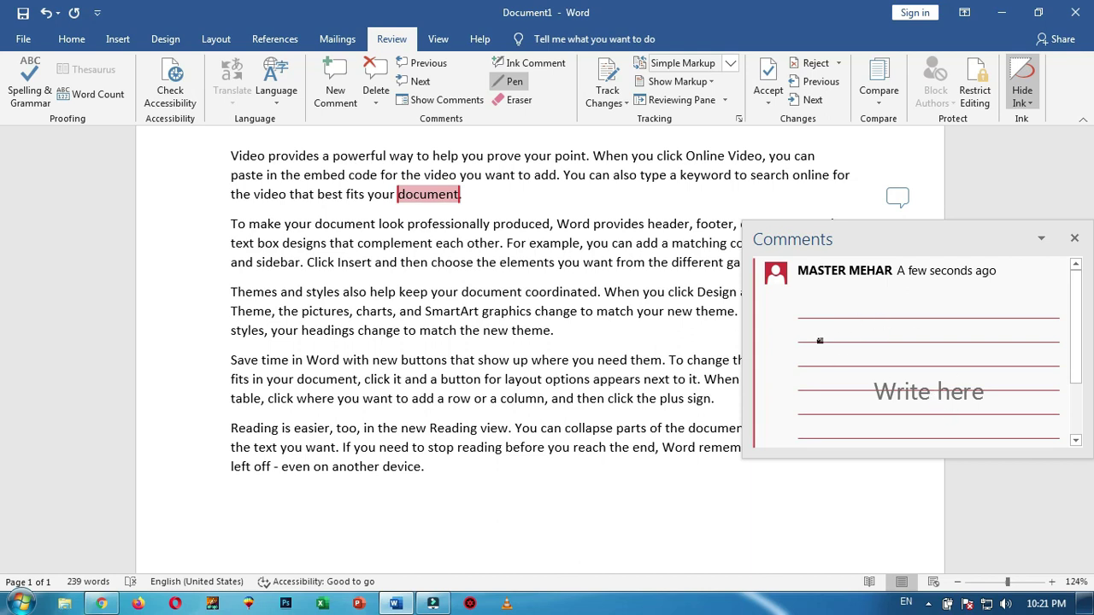
pyautogui.moveTo(804, 364)
pyautogui.mouseDown()
pyautogui.moveTo(808, 335)
pyautogui.moveTo(829, 342)
pyautogui.moveTo(858, 311)
pyautogui.moveTo(875, 371)
pyautogui.mouseUp()
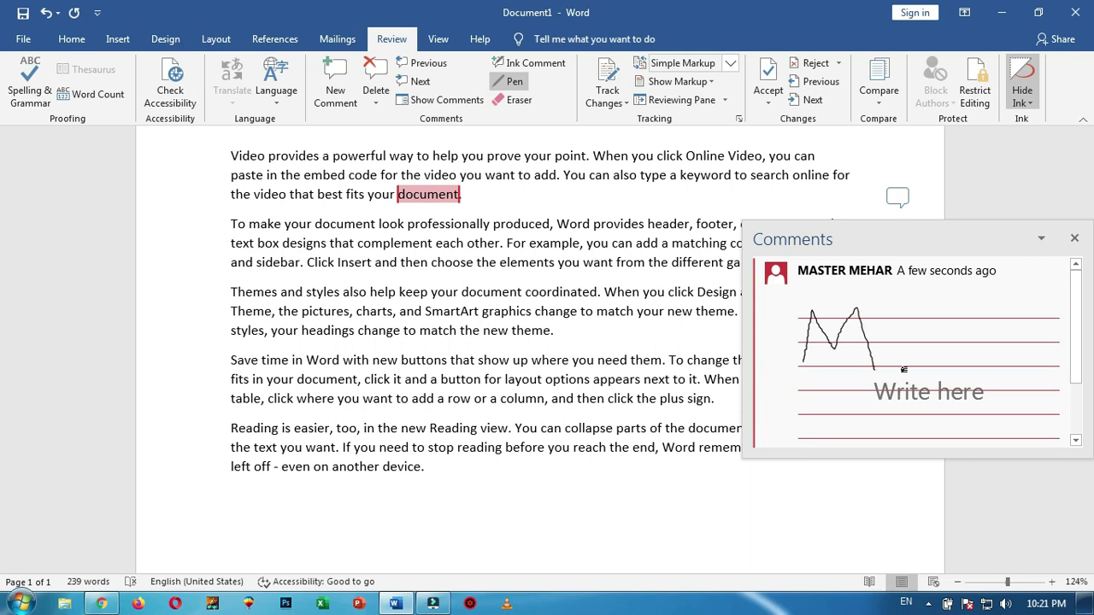
pyautogui.moveTo(921, 306); pyautogui.dragTo(939, 346)
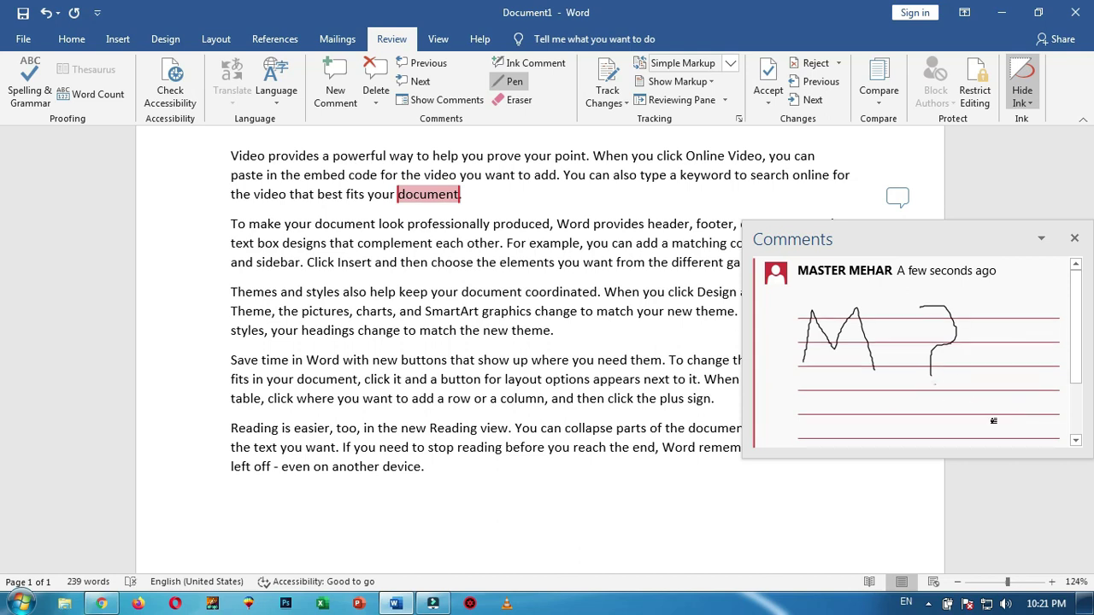
# Hide the handwritten ink, then show it again
pyautogui.click(1032, 101)
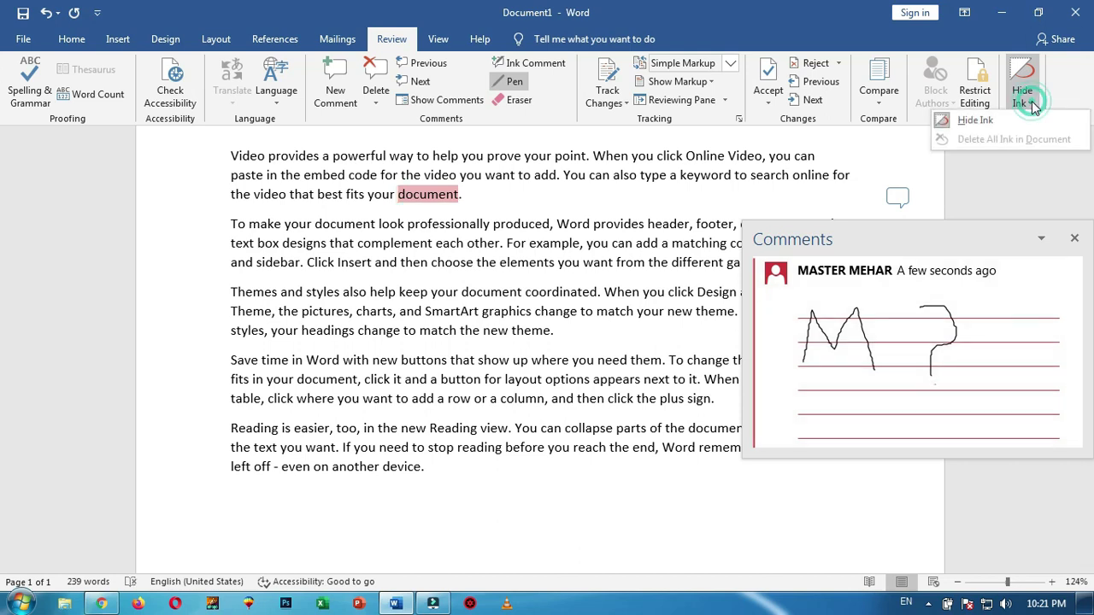
pyautogui.click(969, 124)
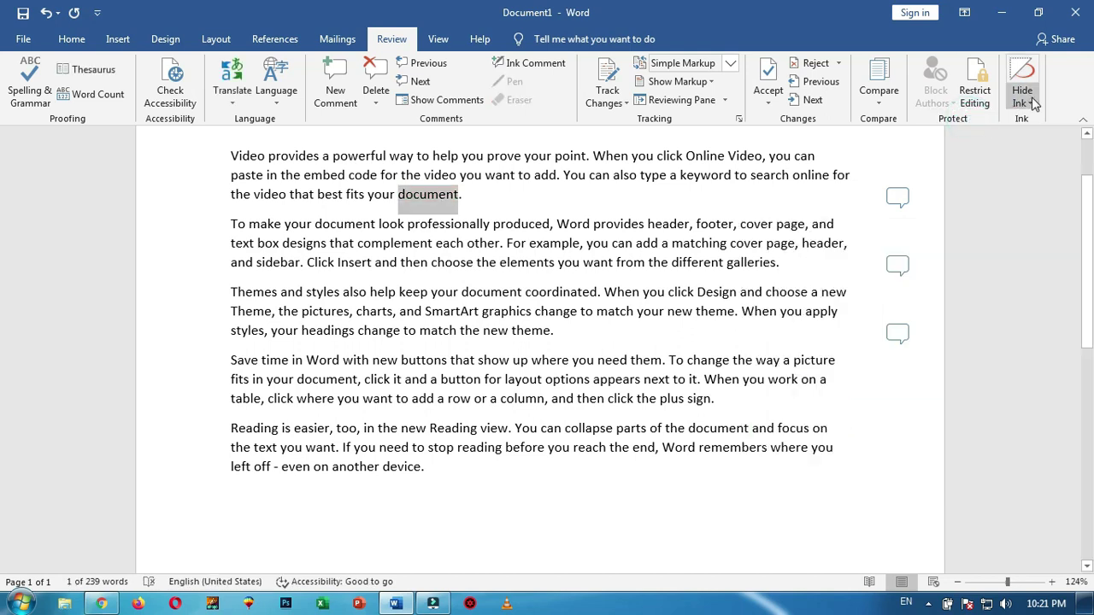
pyautogui.click(1028, 98)
pyautogui.click(969, 131)
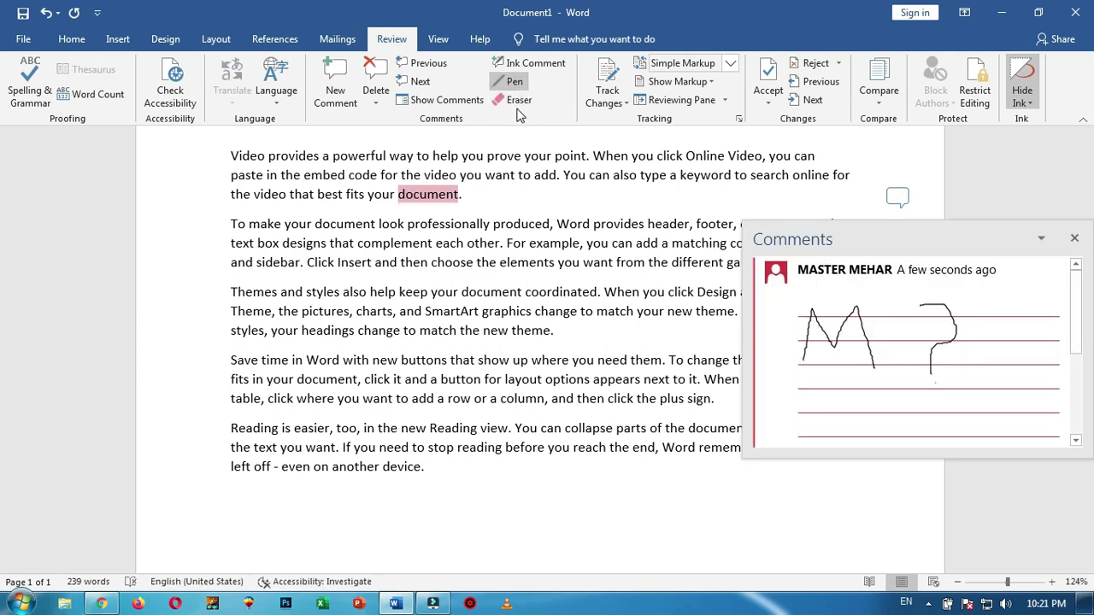
# Erase the M and question mark strokes with the Eraser and close the Comments pane
pyautogui.click(518, 101)
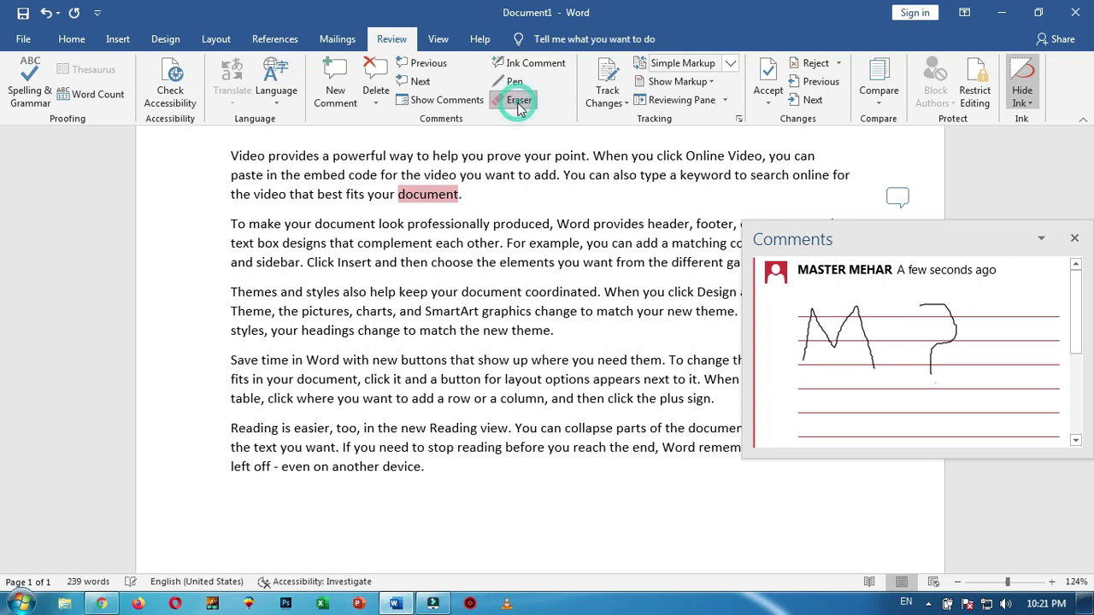
pyautogui.click(856, 308)
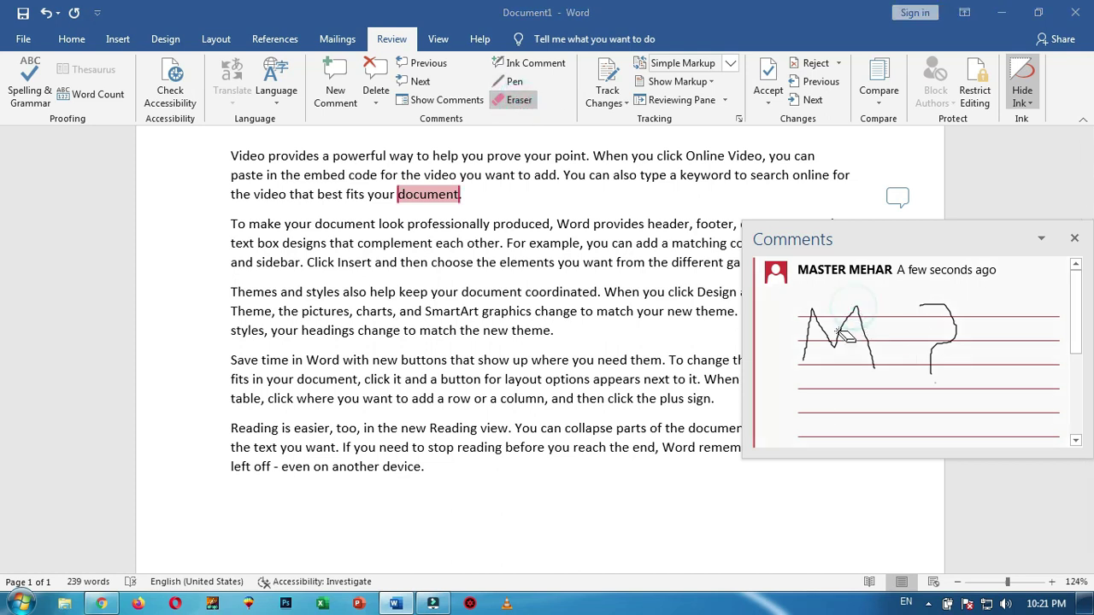
pyautogui.click(866, 329)
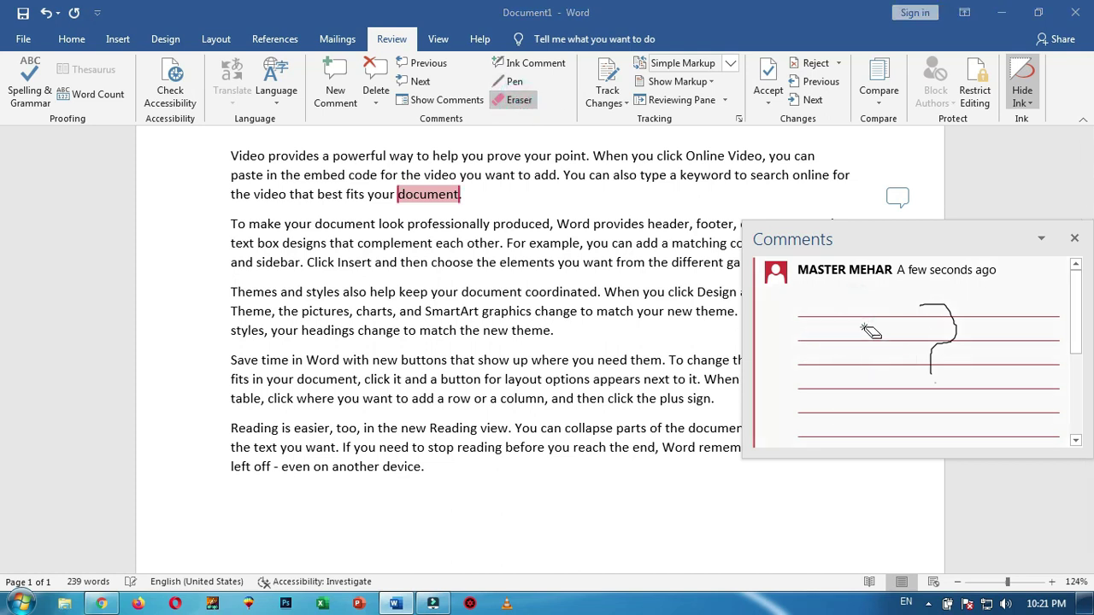
pyautogui.click(949, 316)
pyautogui.click(1075, 239)
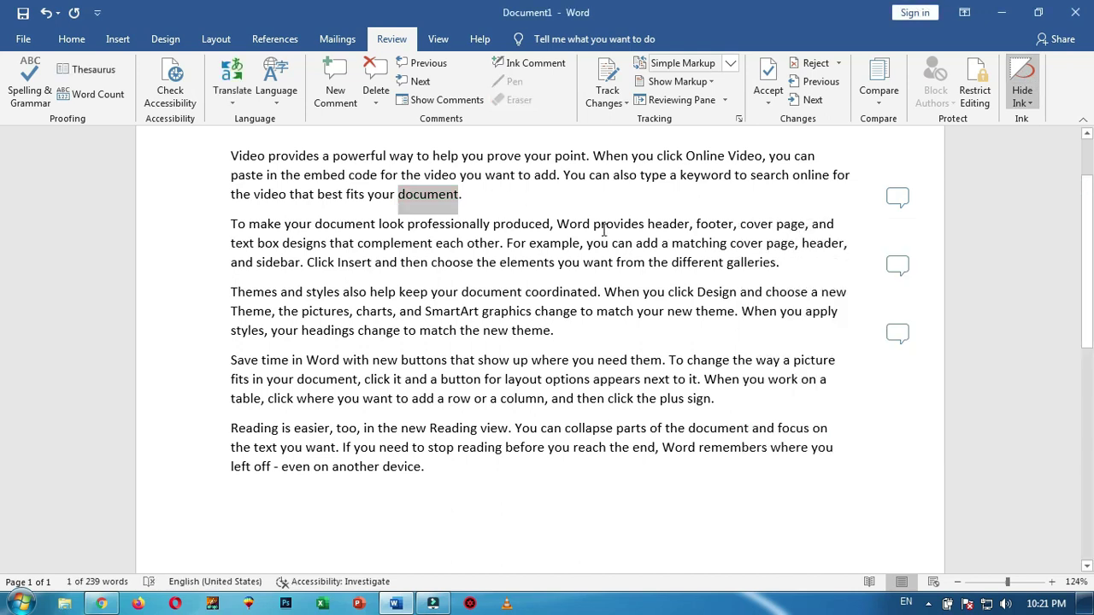
# Delete the theme, galleries and document comments, then place the cursor after 'document.'
pyautogui.click(898, 197)
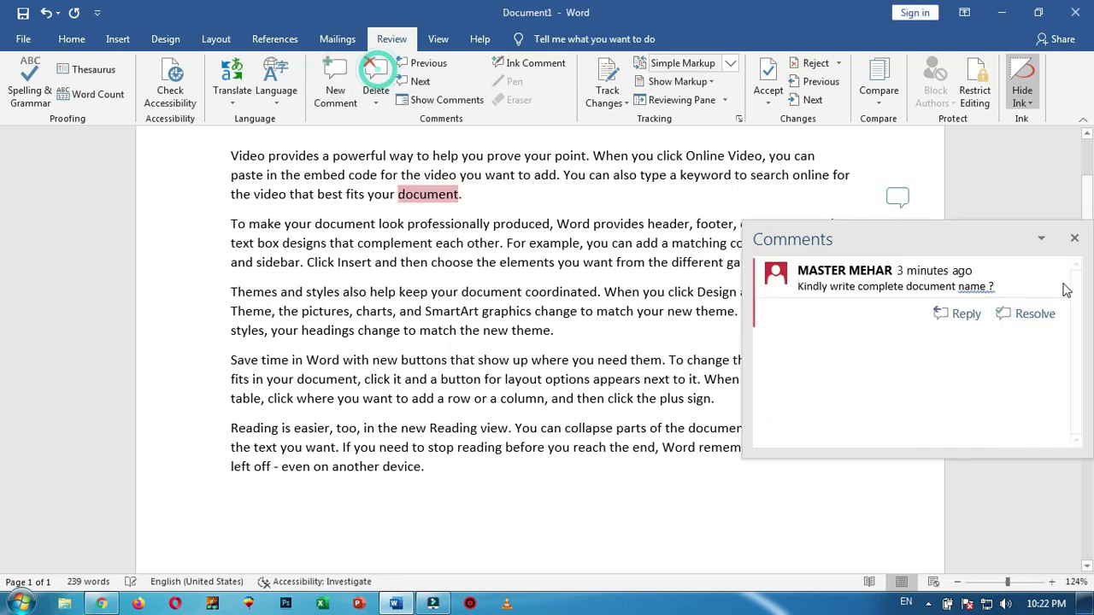
pyautogui.click(900, 159)
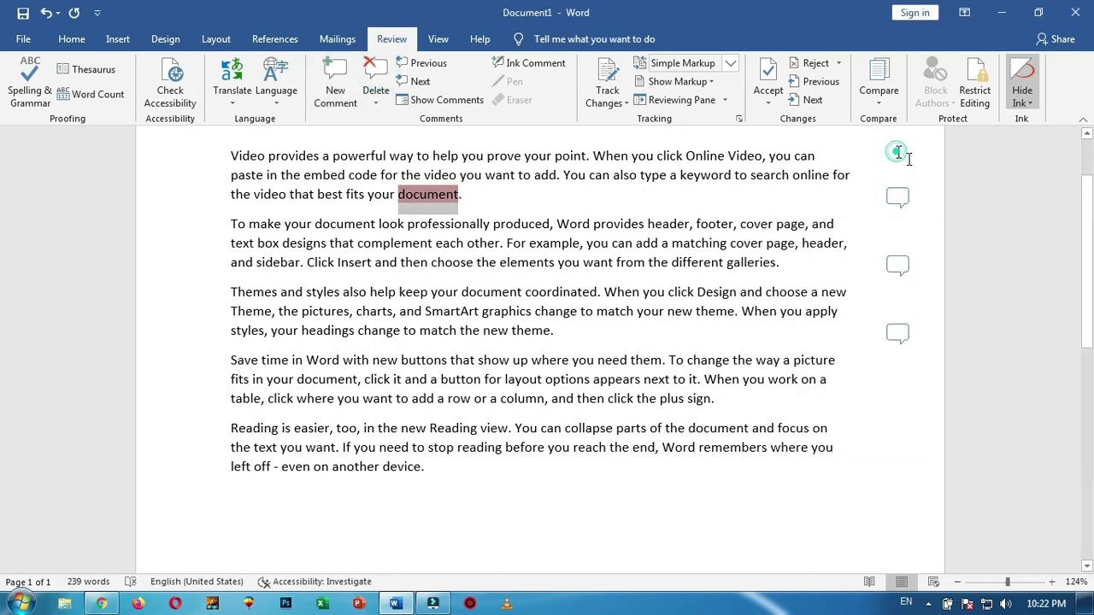
pyautogui.click(425, 68)
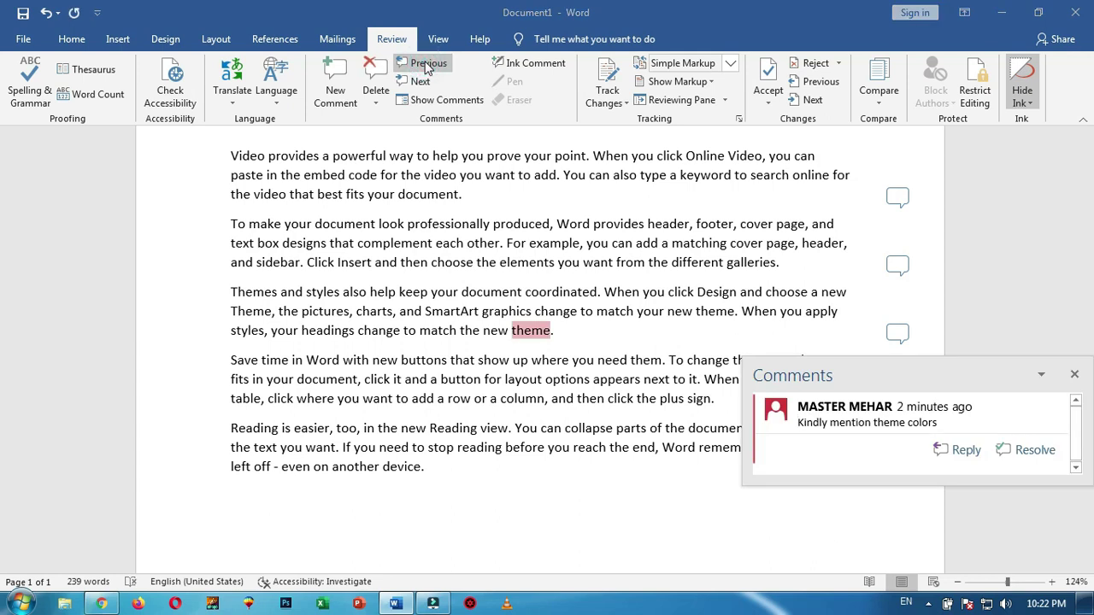
pyautogui.click(383, 73)
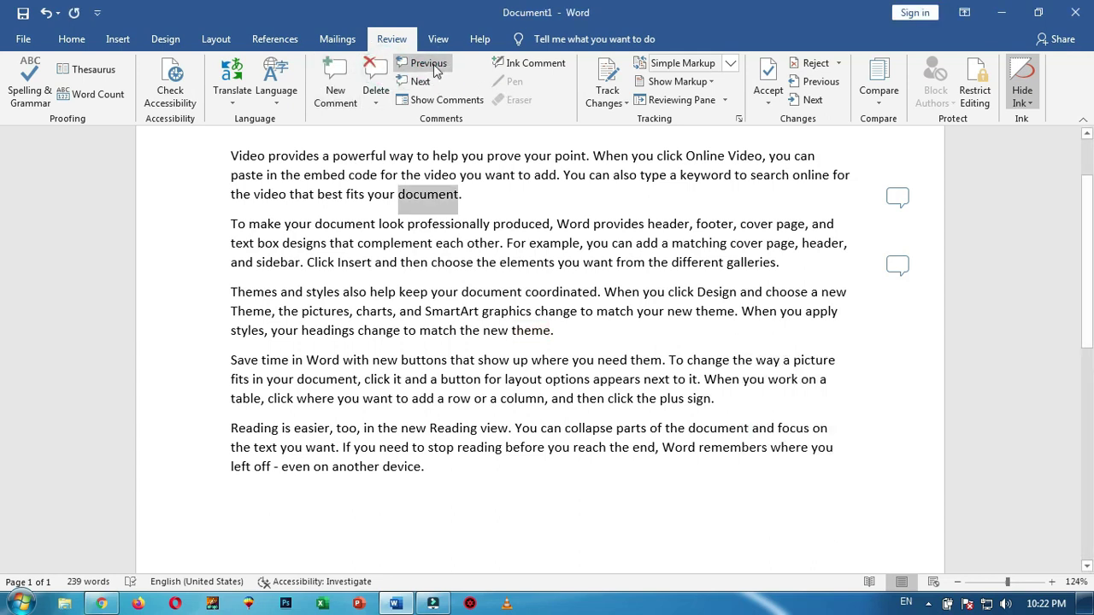
pyautogui.click(427, 66)
pyautogui.click(376, 75)
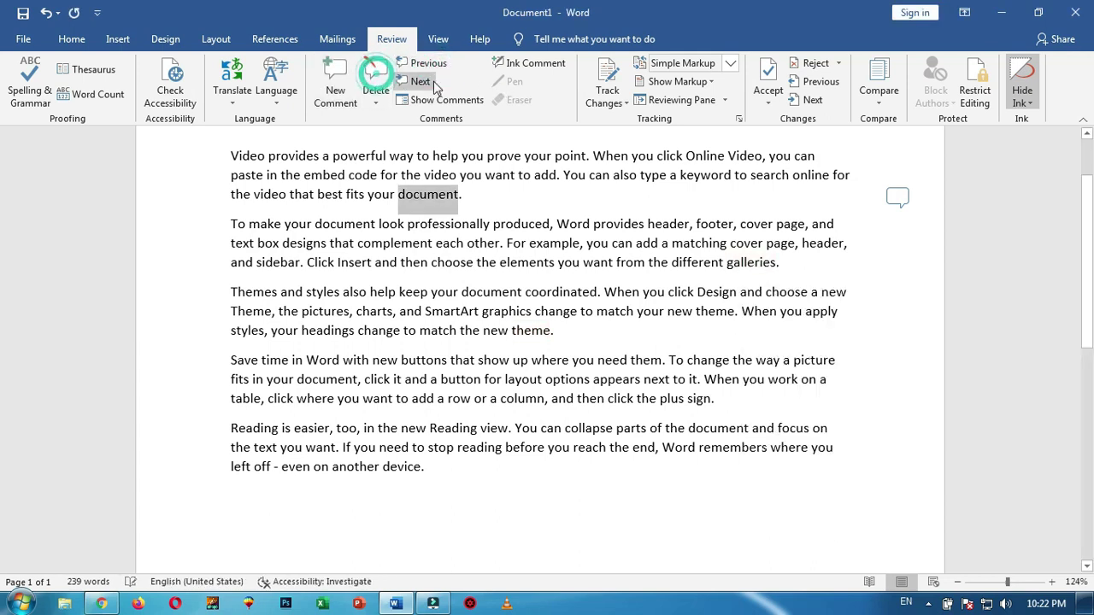
pyautogui.click(425, 65)
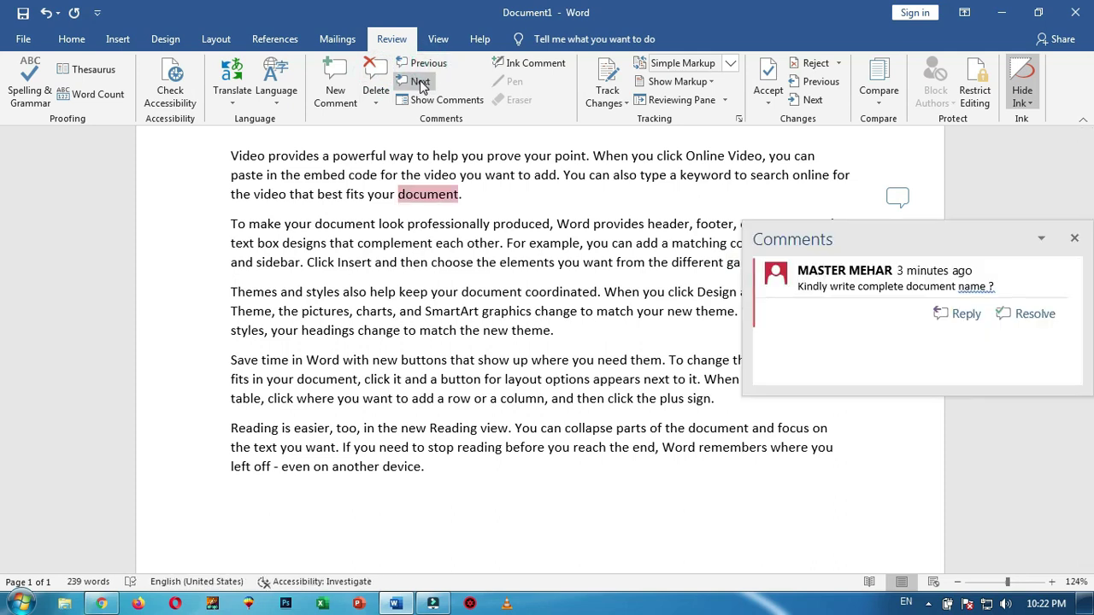
pyautogui.click(427, 68)
pyautogui.click(376, 75)
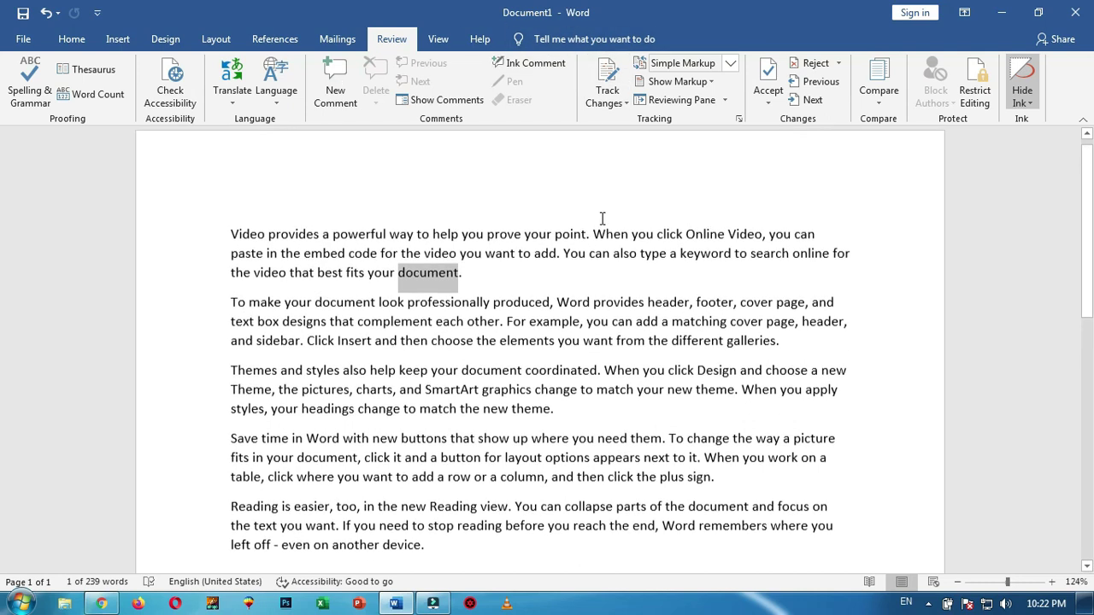
pyautogui.scroll(2, 601, 220)
pyautogui.click(473, 287)
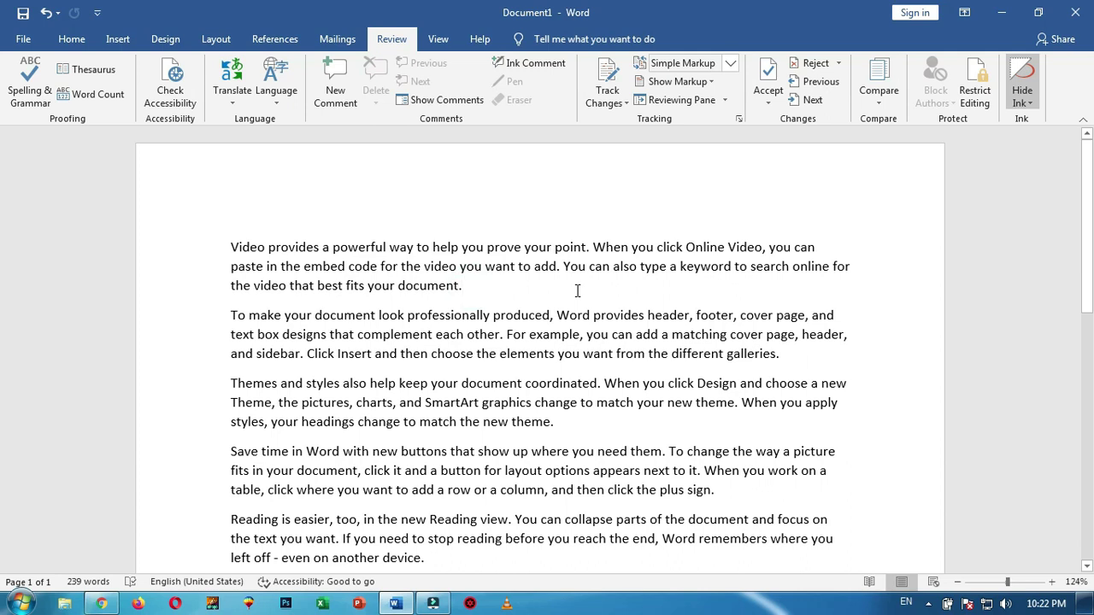
pyautogui.click(438, 39)
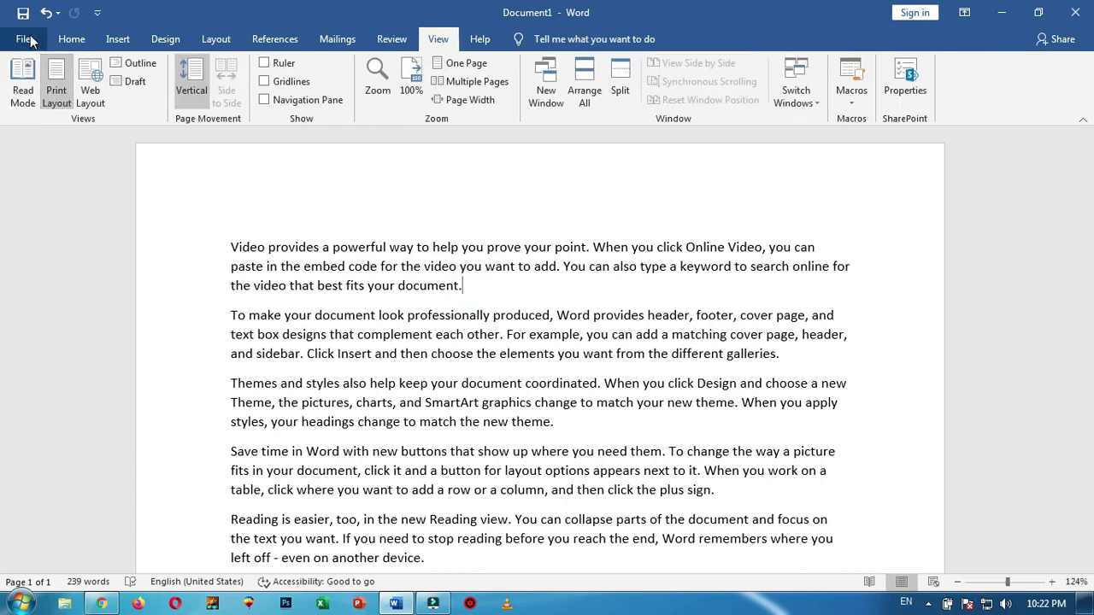
pyautogui.click(23, 39)
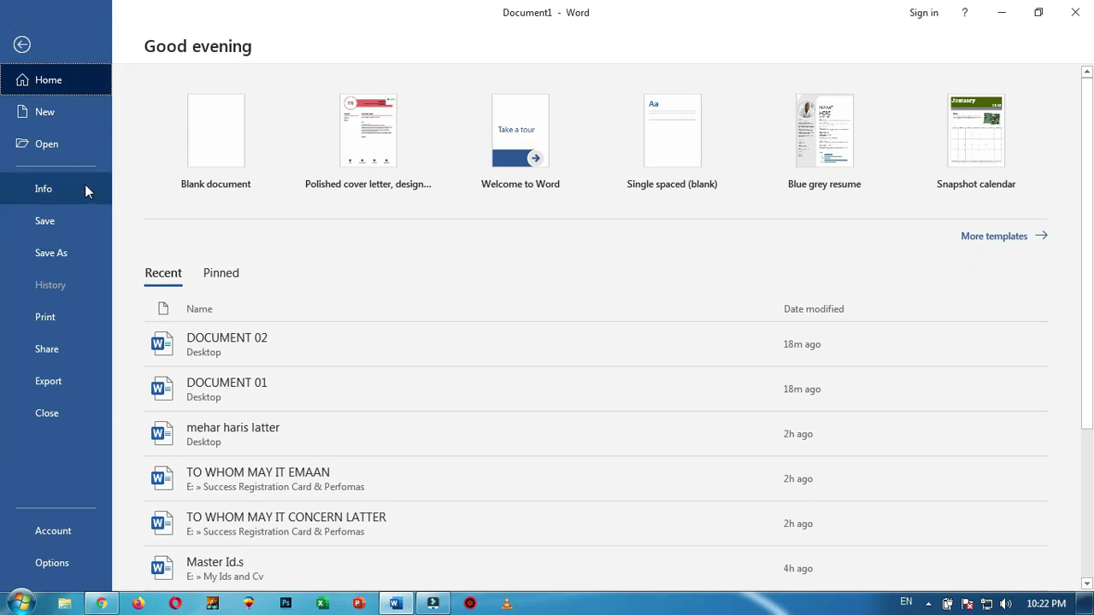
pyautogui.click(85, 188)
pyautogui.click(216, 171)
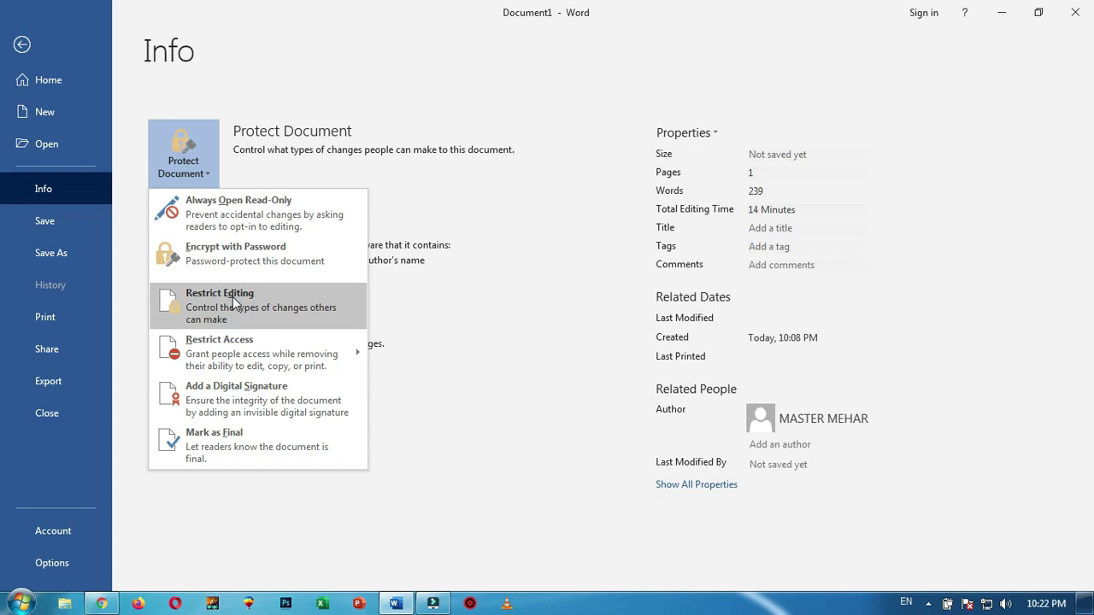
pyautogui.click(22, 44)
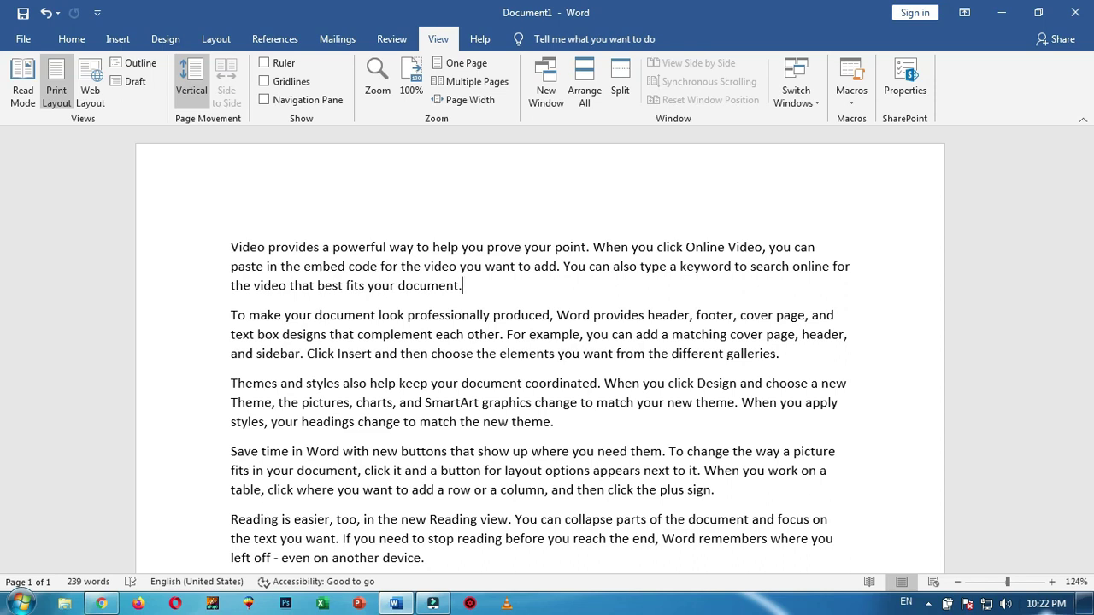
pyautogui.click(391, 39)
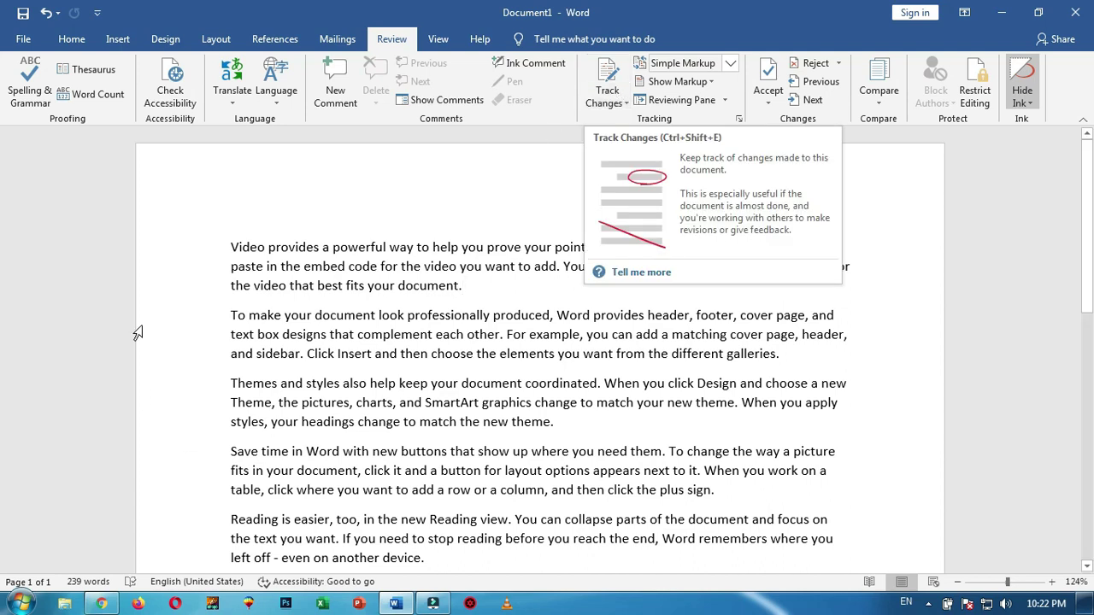
# Turn on Track Changes and keep the Simple Markup display
pyautogui.click(610, 95)
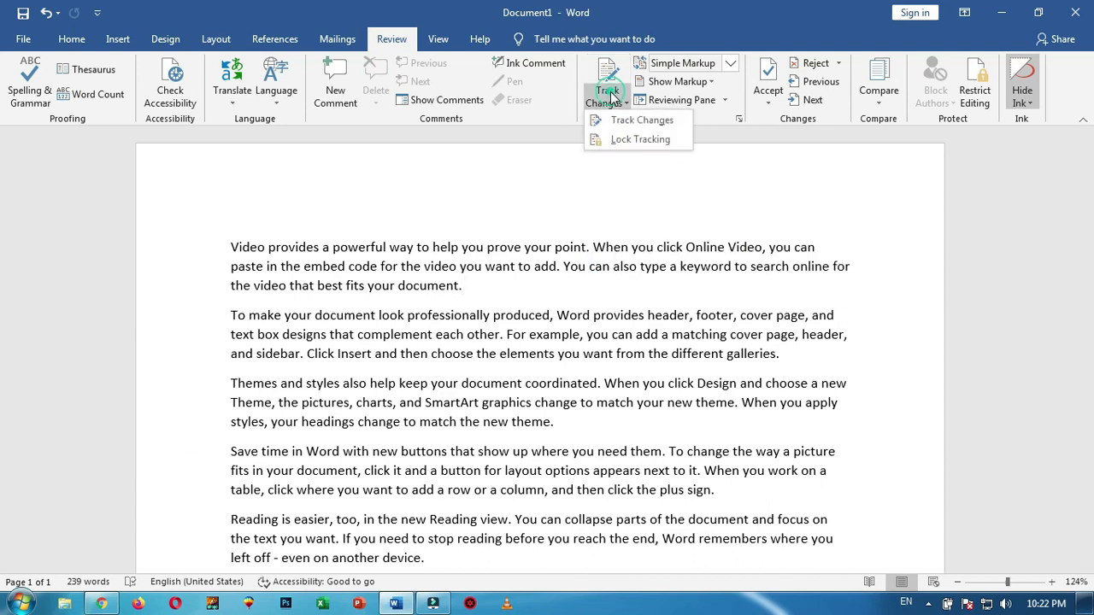
pyautogui.click(665, 124)
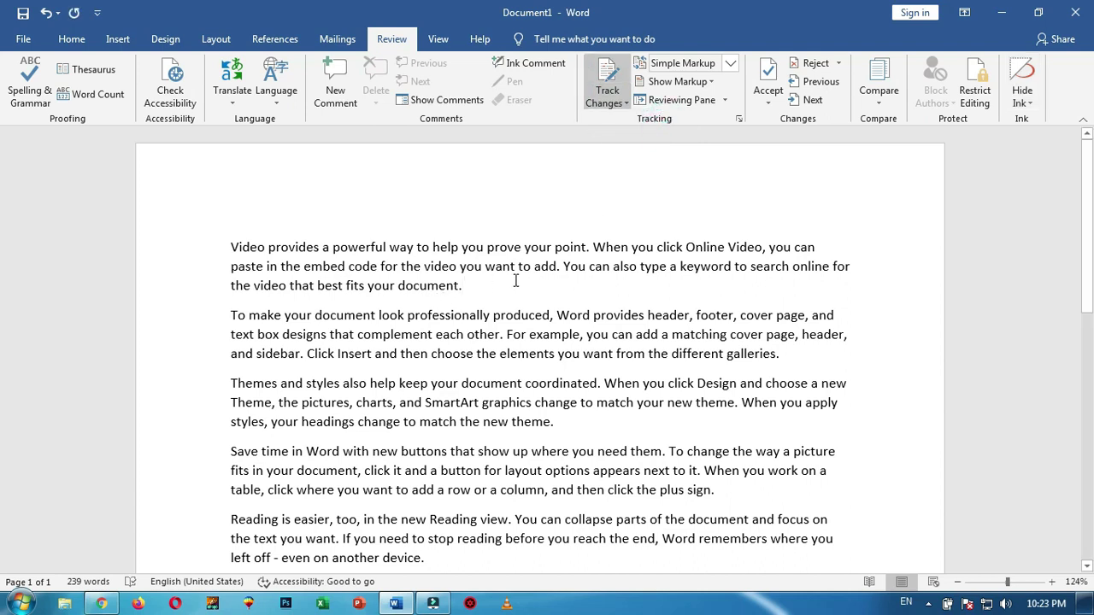
pyautogui.scroll(-3, 522, 295)
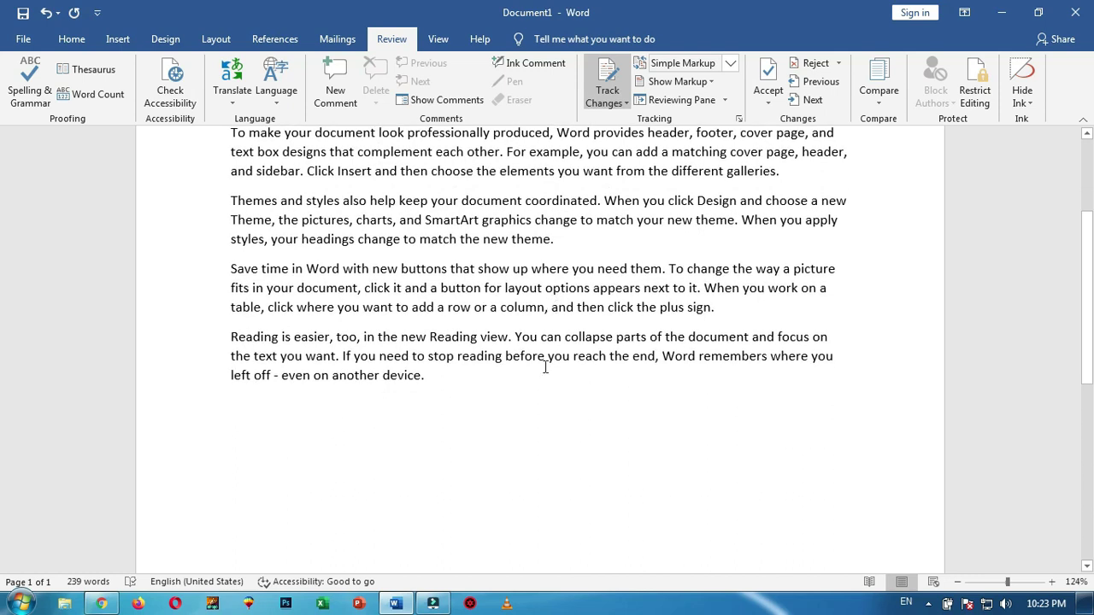
pyautogui.scroll(3, 519, 391)
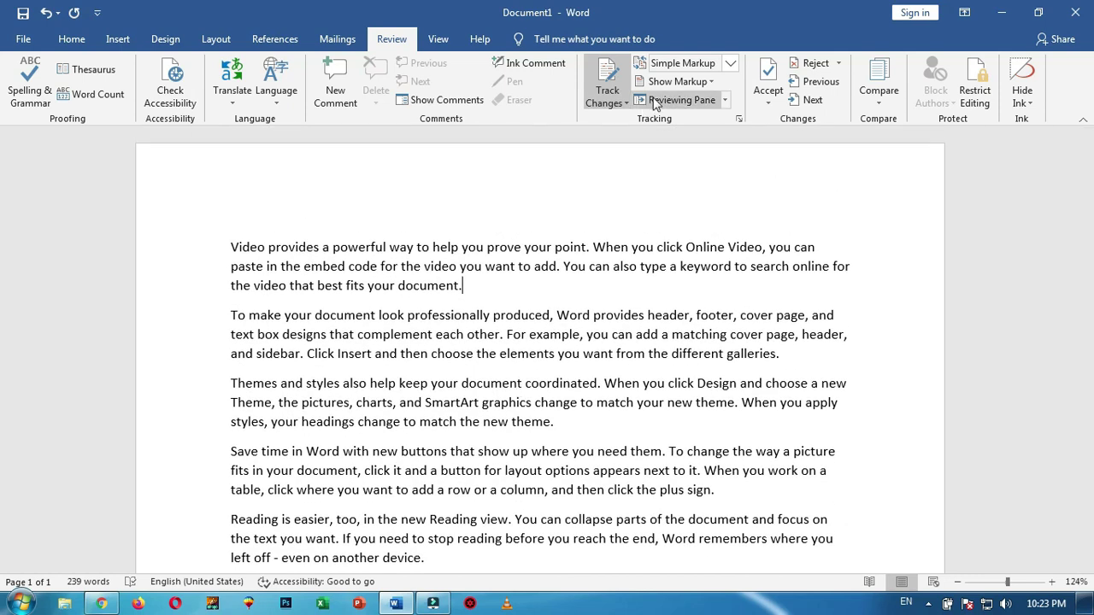
pyautogui.click(731, 64)
pyautogui.click(731, 64)
# Replace 'document' with 'file' and change 'galleries.' to end with 'in my home.'
pyautogui.click(486, 297)
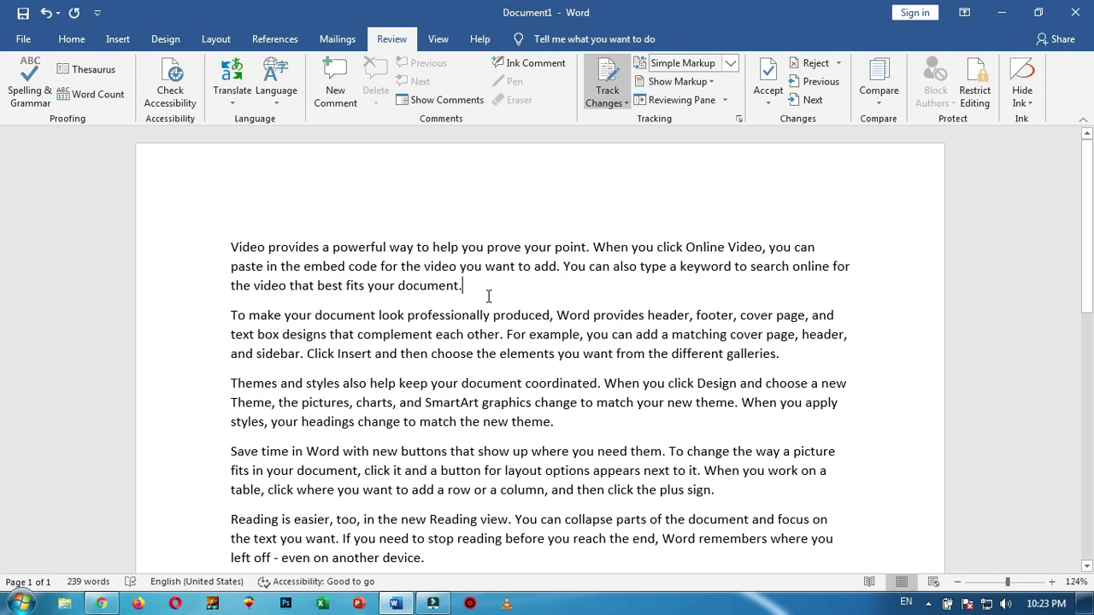
pyautogui.press('BackSpace')
pyautogui.press('BackSpace')
pyautogui.press('BackSpace')
pyautogui.press('BackSpace')
pyautogui.press('BackSpace')
pyautogui.press('BackSpace')
pyautogui.press('BackSpace')
pyautogui.press('BackSpace')
pyautogui.press('BackSpace')
pyautogui.press('BackSpace')
pyautogui.write('file')
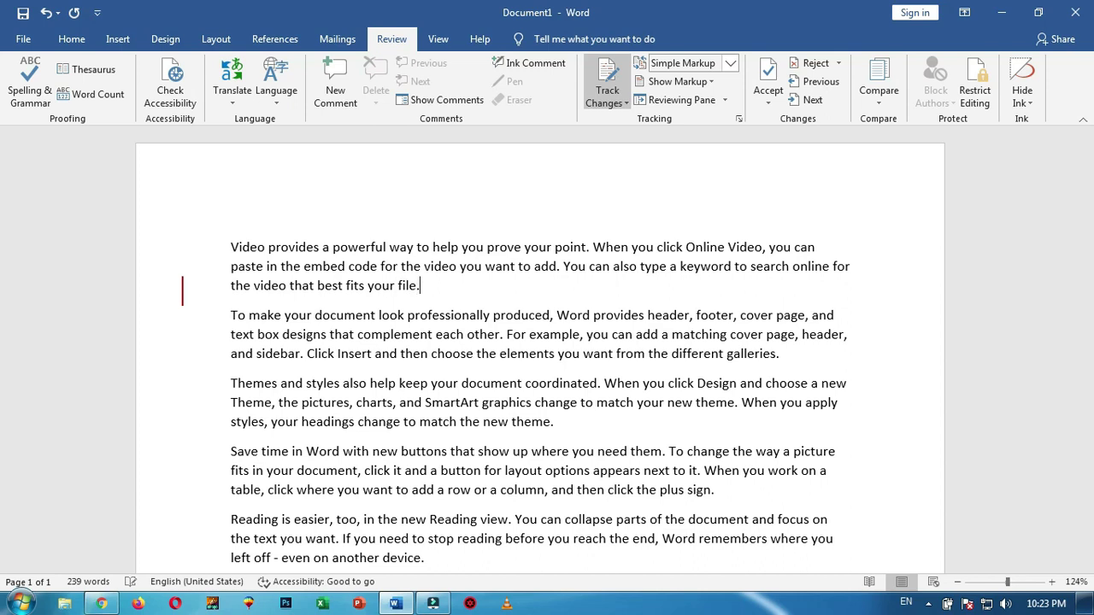
pyautogui.scroll(-1, 780, 314)
pyautogui.click(787, 311)
pyautogui.press('BackSpace')
pyautogui.write('in my ')
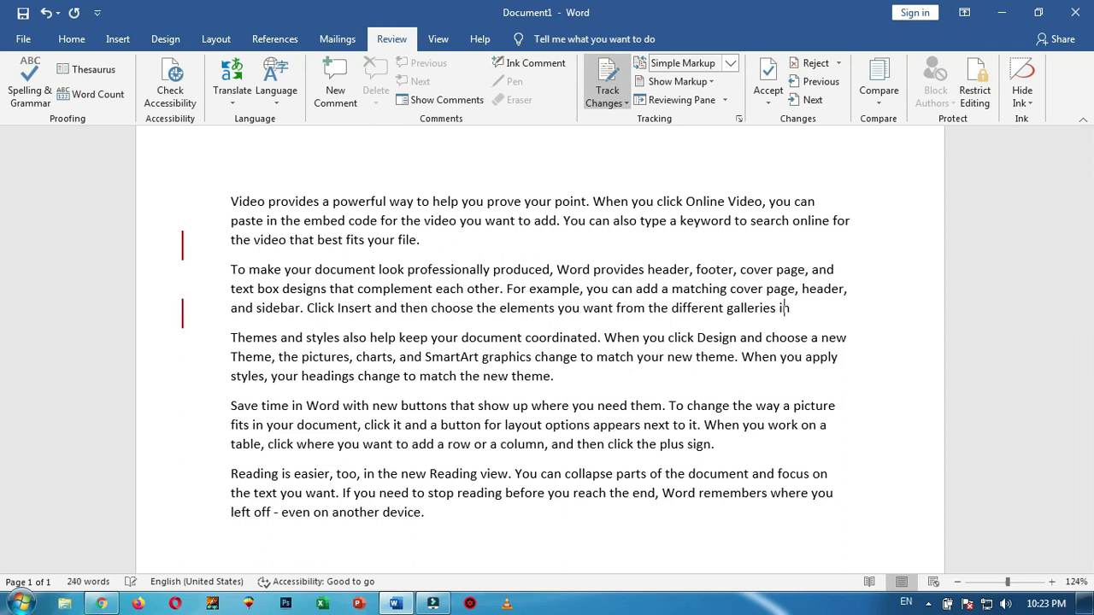
pyautogui.write('home.')
# After 'device.', add a new line with a person's name and 50000, then an empty line
pyautogui.scroll(-3, 472, 410)
pyautogui.click(450, 399)
pyautogui.press('Return')
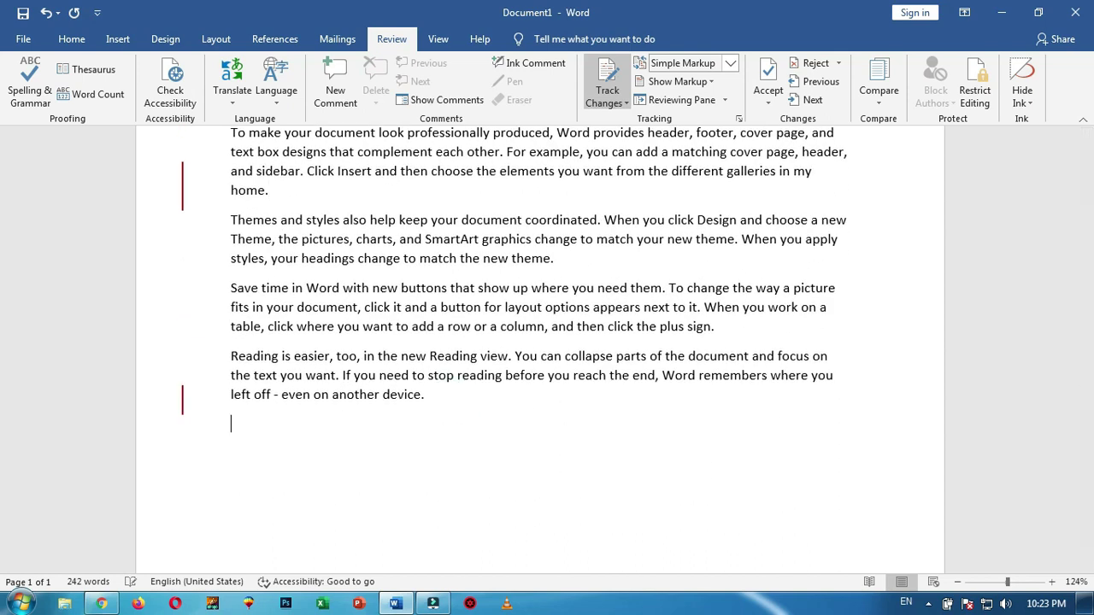
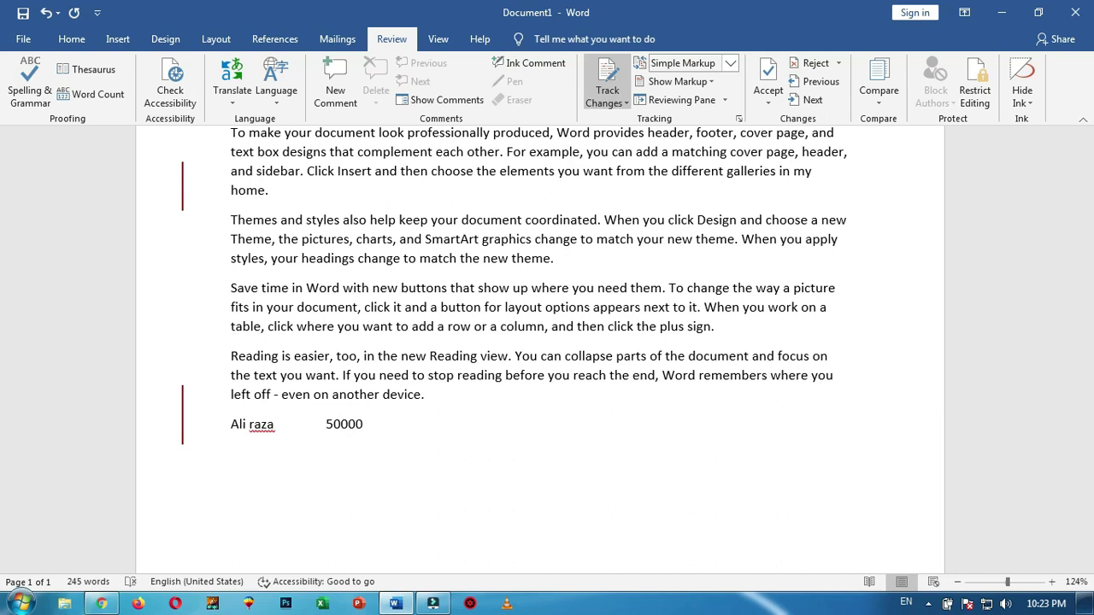
pyautogui.write('0')
pyautogui.press('Return')
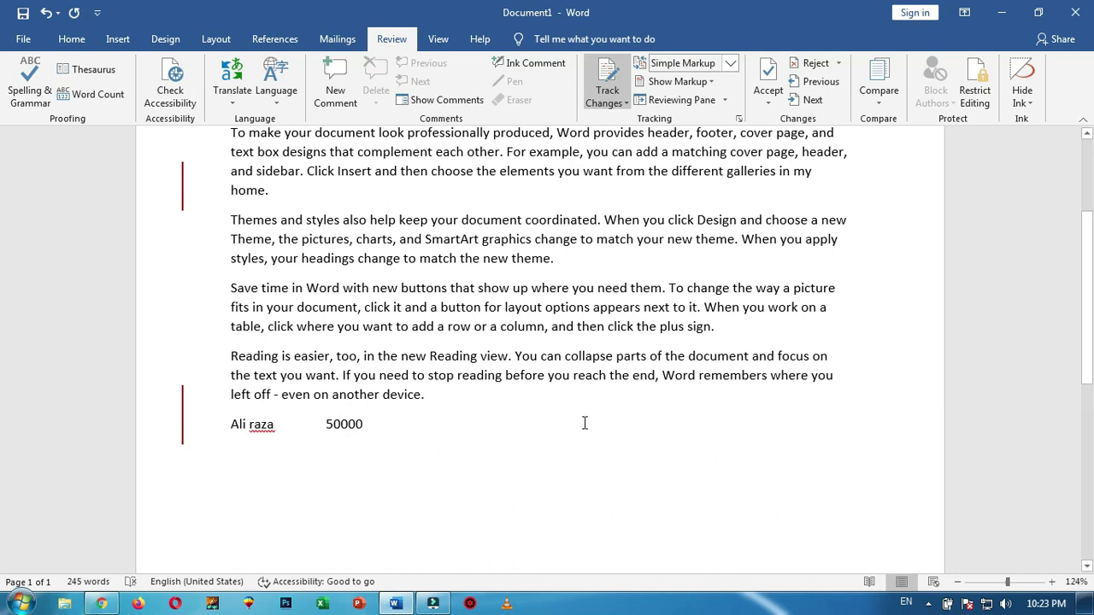
pyautogui.scroll(3, 585, 423)
pyautogui.scroll(-1, 585, 423)
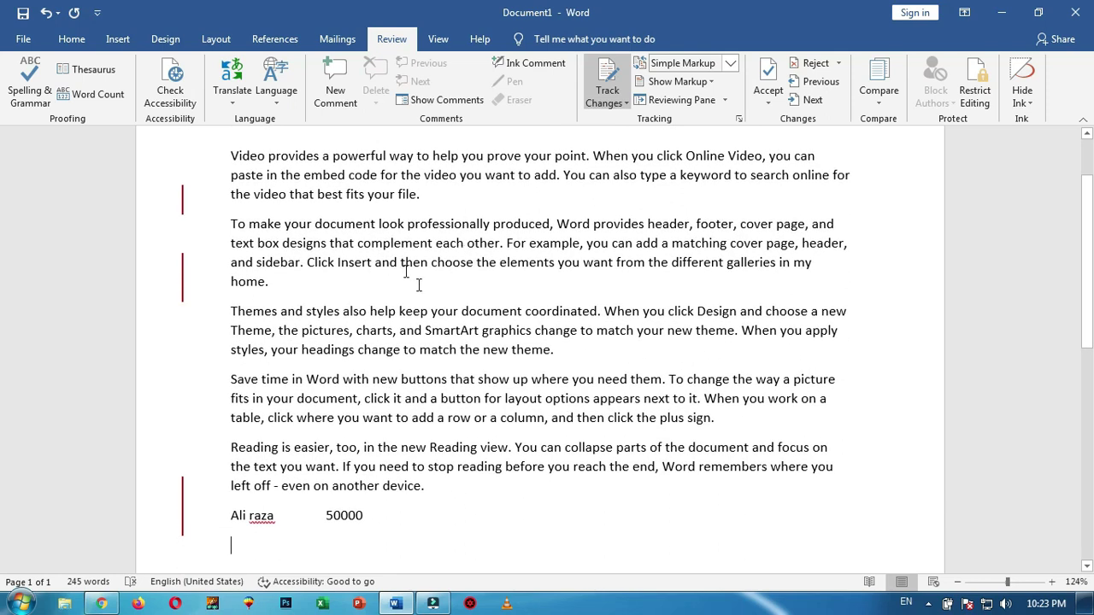
pyautogui.scroll(1, 587, 316)
pyautogui.scroll(-1, 586, 316)
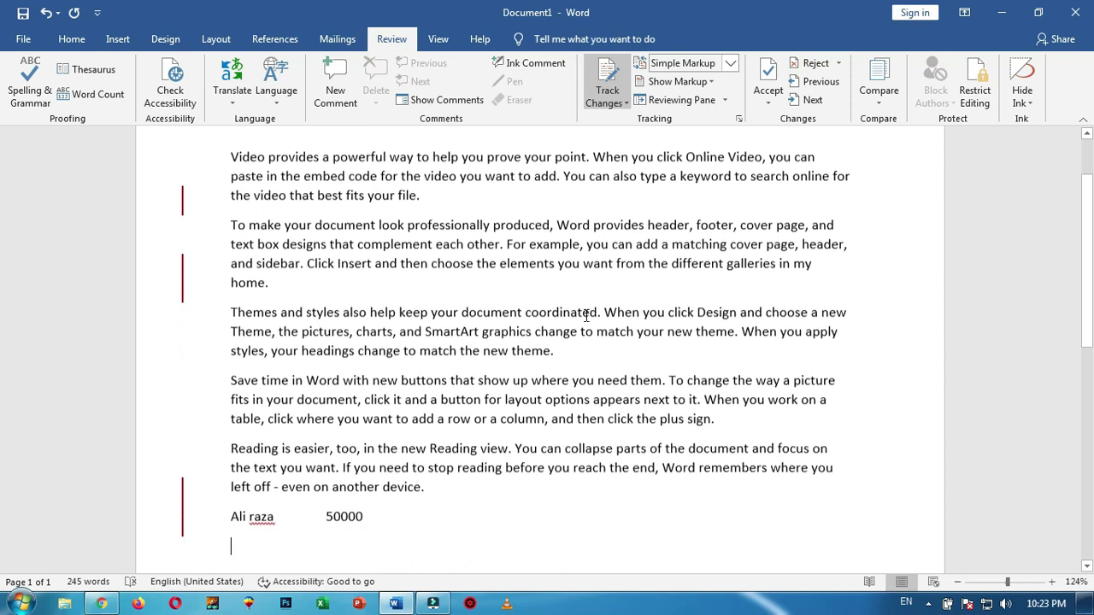
# Switch the review display to All Markup to show tracked changes inline
pyautogui.click(731, 64)
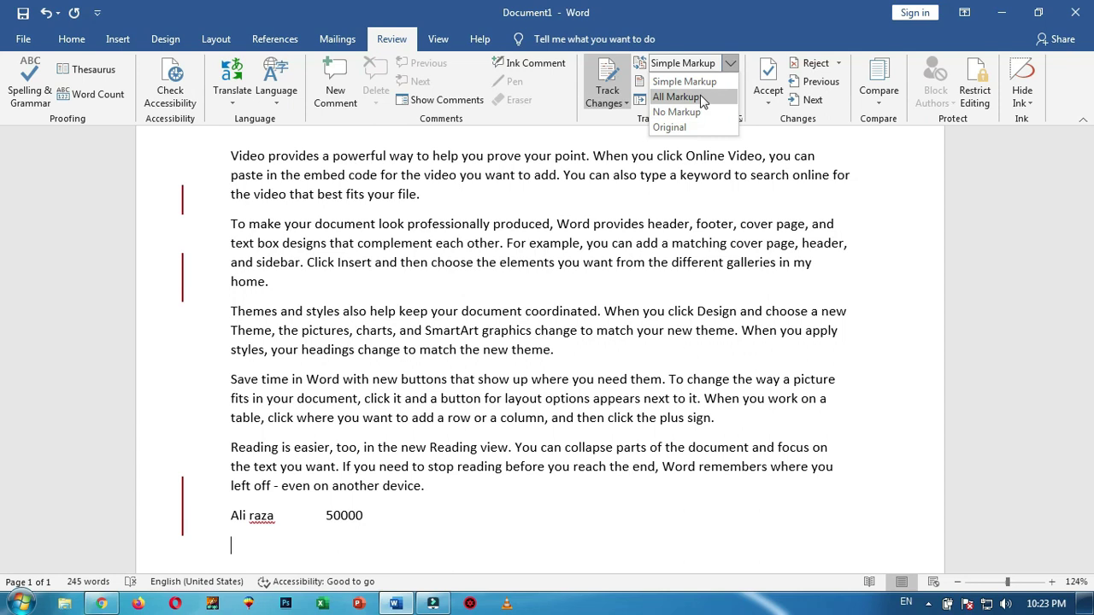
pyautogui.click(699, 99)
pyautogui.scroll(1, 624, 231)
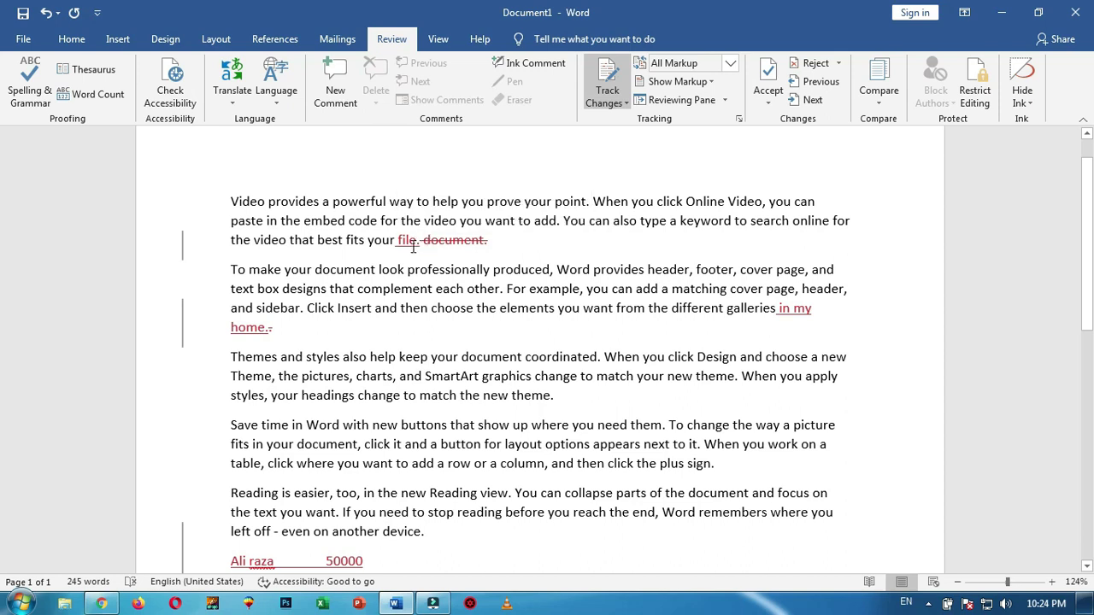
pyautogui.moveTo(481, 240)
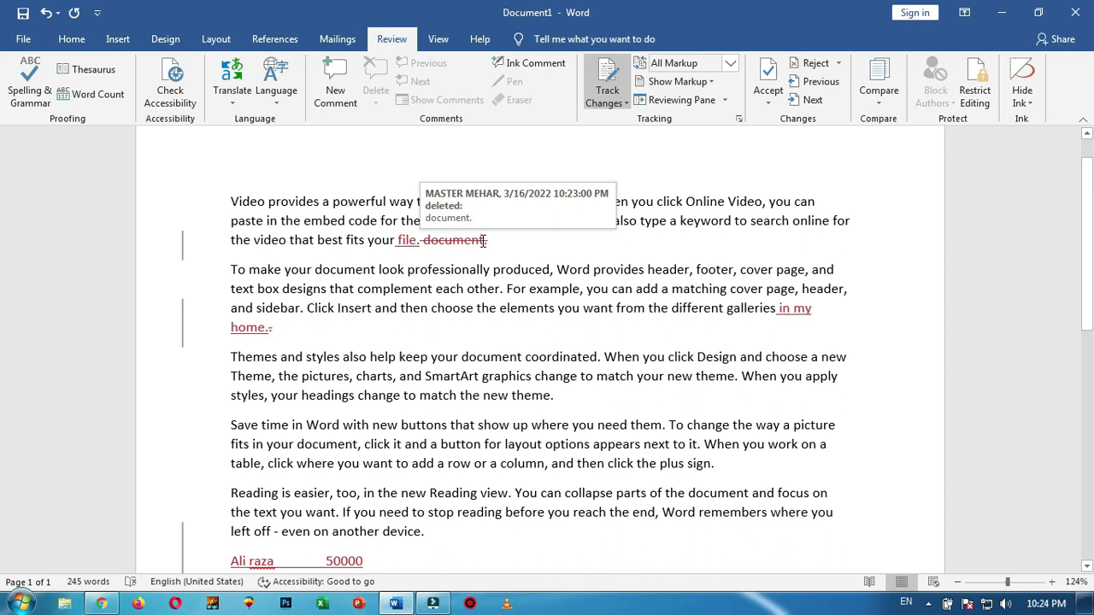
pyautogui.scroll(1, 483, 240)
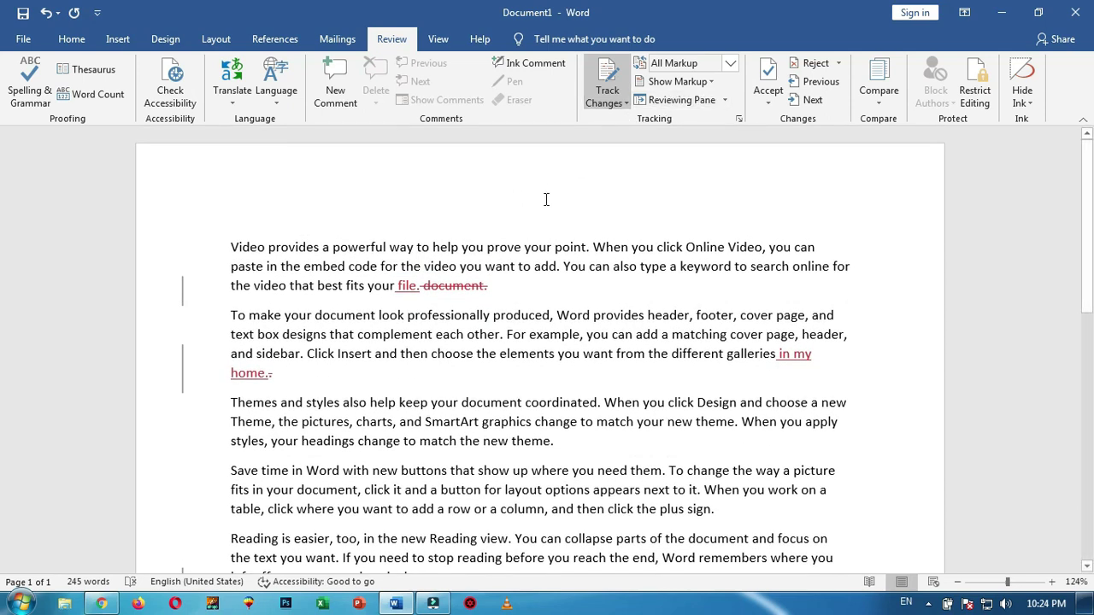
# Preview the text with No Markup, return to All Markup, and open Restrict Editing
pyautogui.click(730, 66)
pyautogui.click(705, 120)
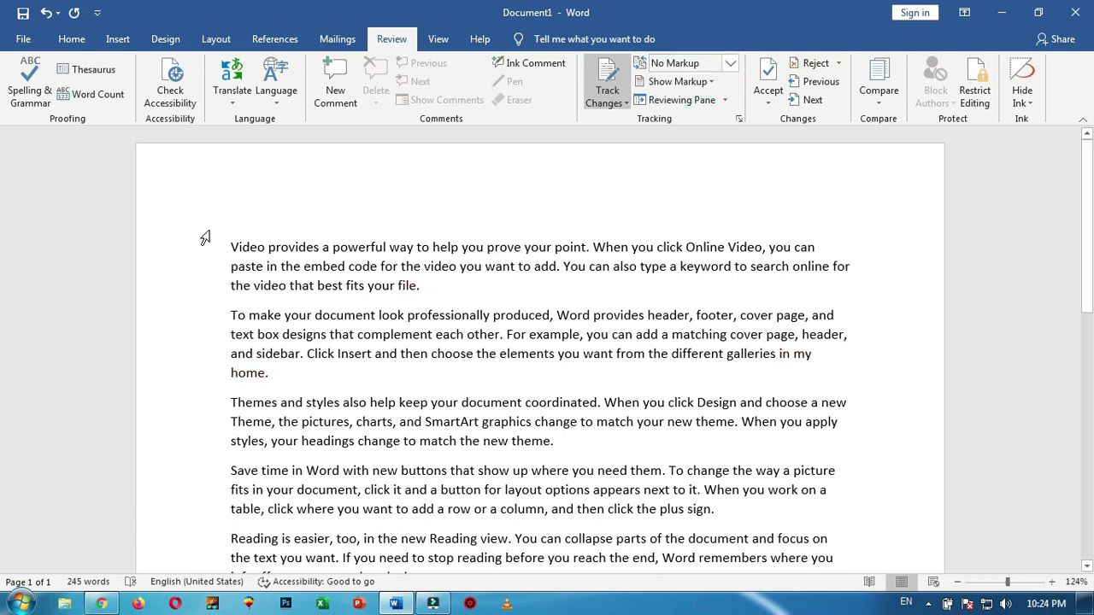
pyautogui.scroll(-2, 244, 406)
pyautogui.scroll(2, 253, 422)
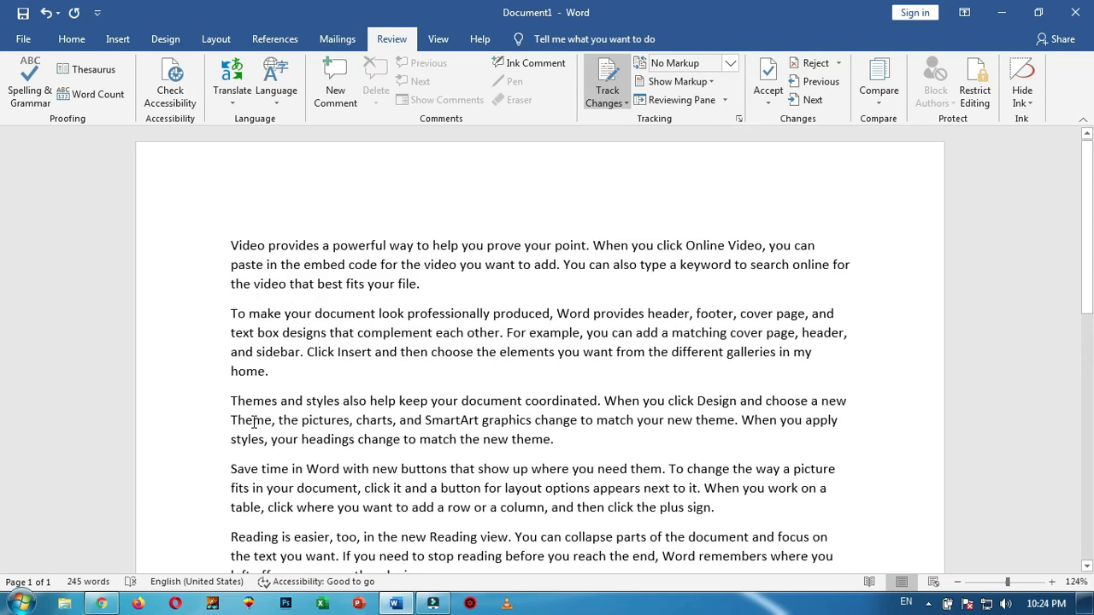
pyautogui.click(730, 65)
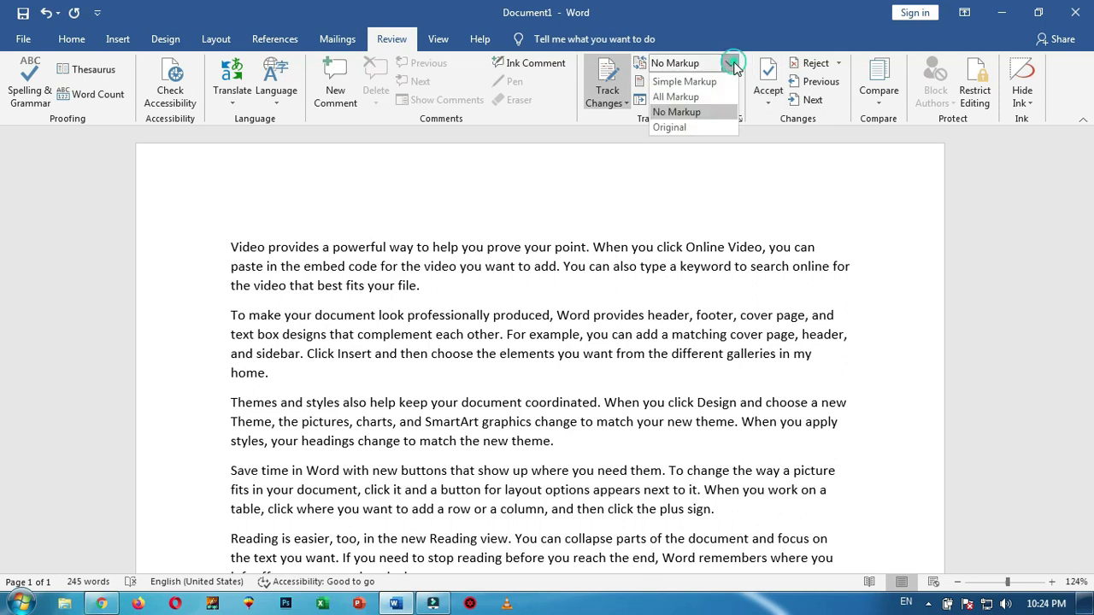
pyautogui.click(676, 97)
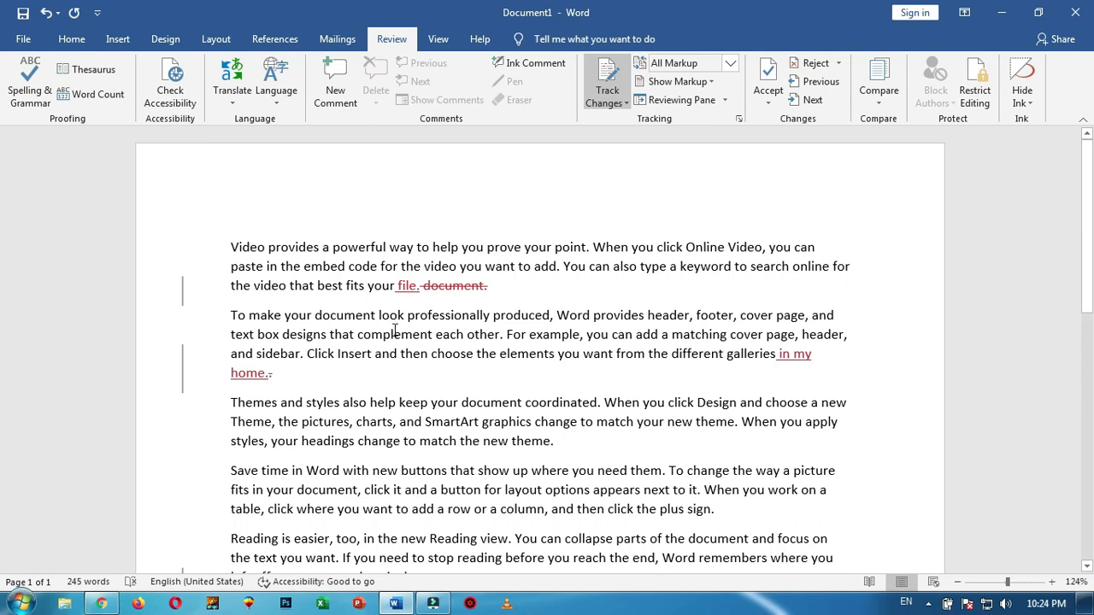
pyautogui.scroll(-2, 394, 318)
pyautogui.scroll(2, 403, 425)
pyautogui.scroll(-3, 402, 426)
pyautogui.scroll(3, 423, 428)
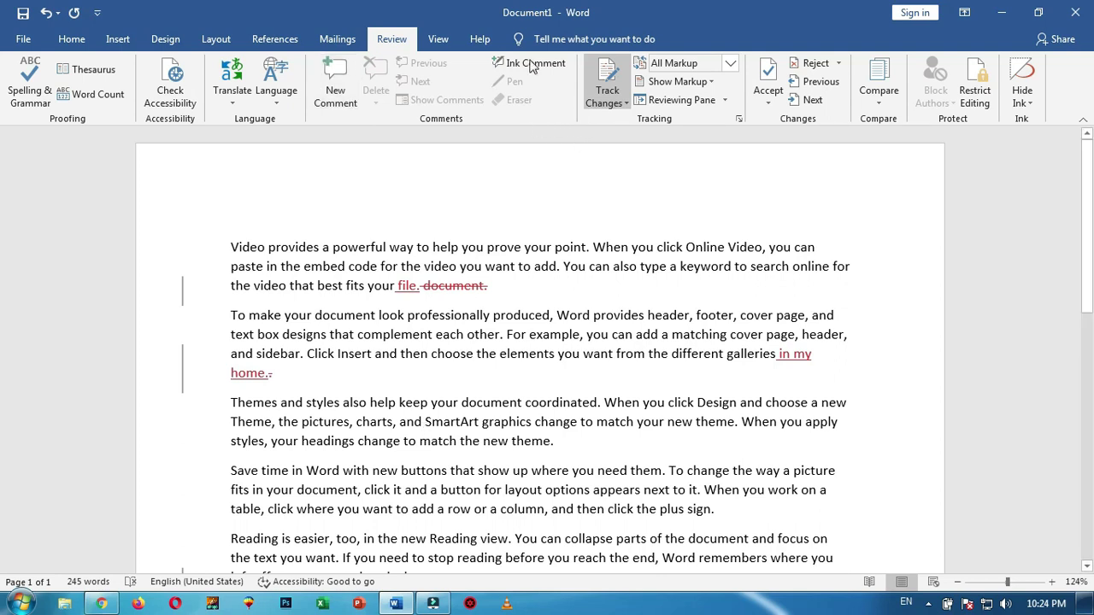
pyautogui.click(975, 96)
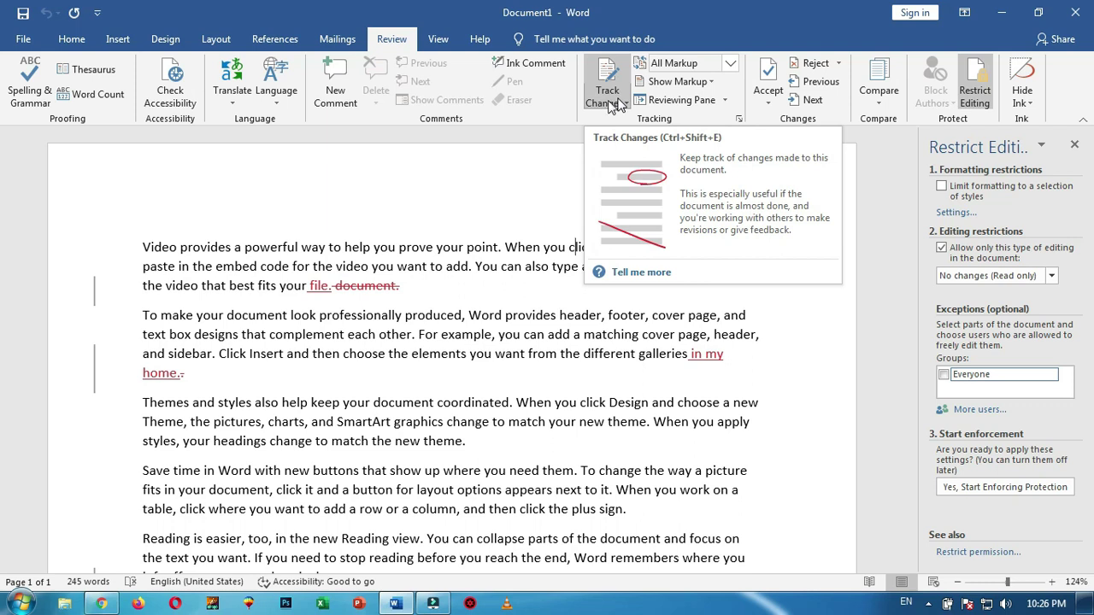
# Turn change tracking back on and limit allowed editing to Tracked changes
pyautogui.click(609, 96)
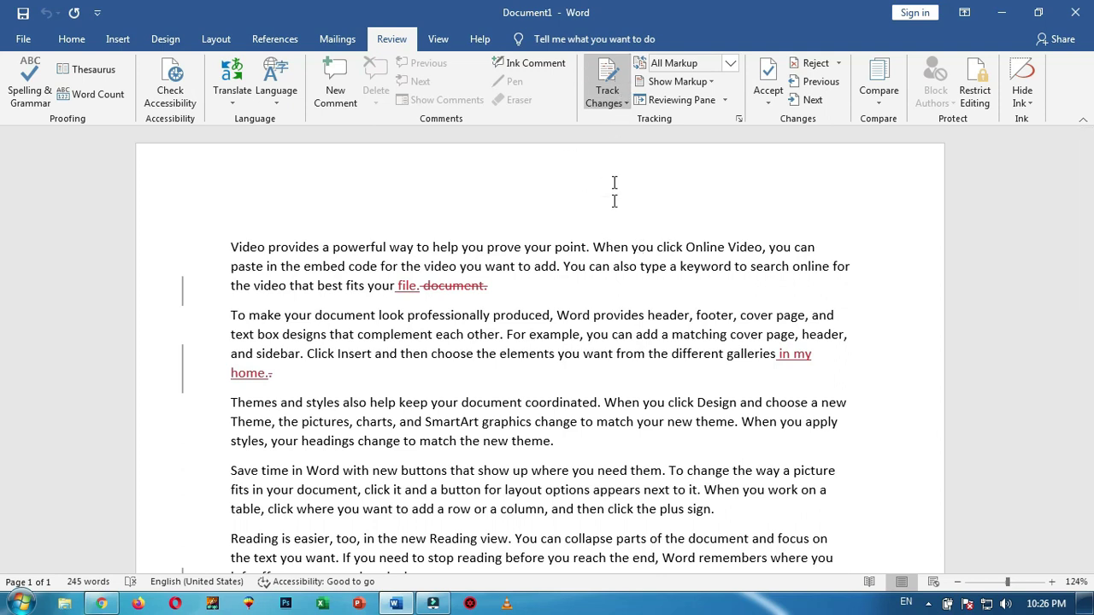
pyautogui.click(523, 296)
pyautogui.click(600, 99)
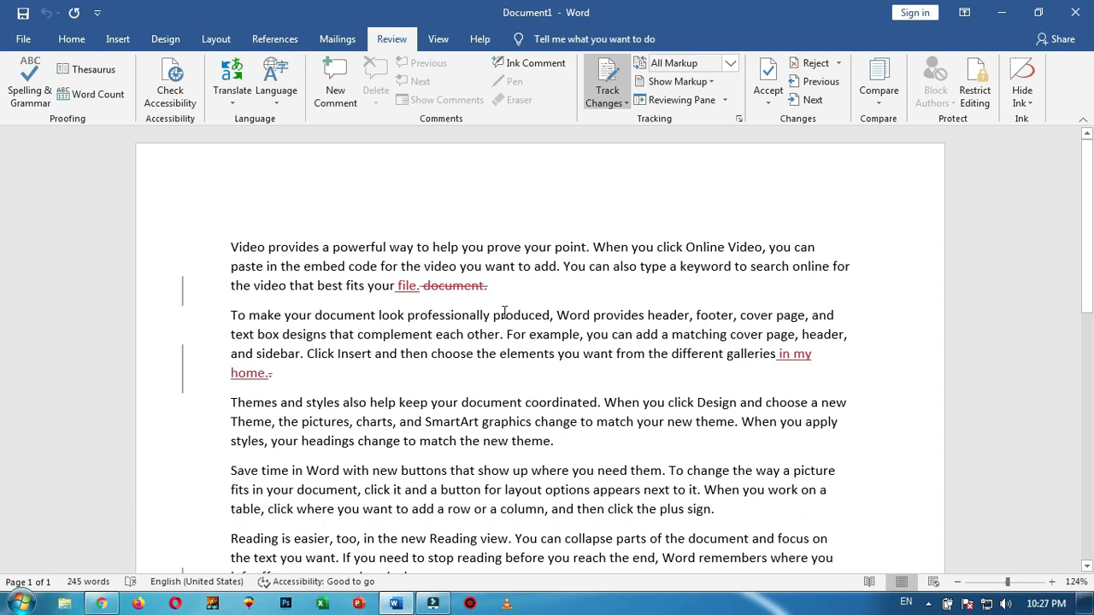
pyautogui.click(985, 83)
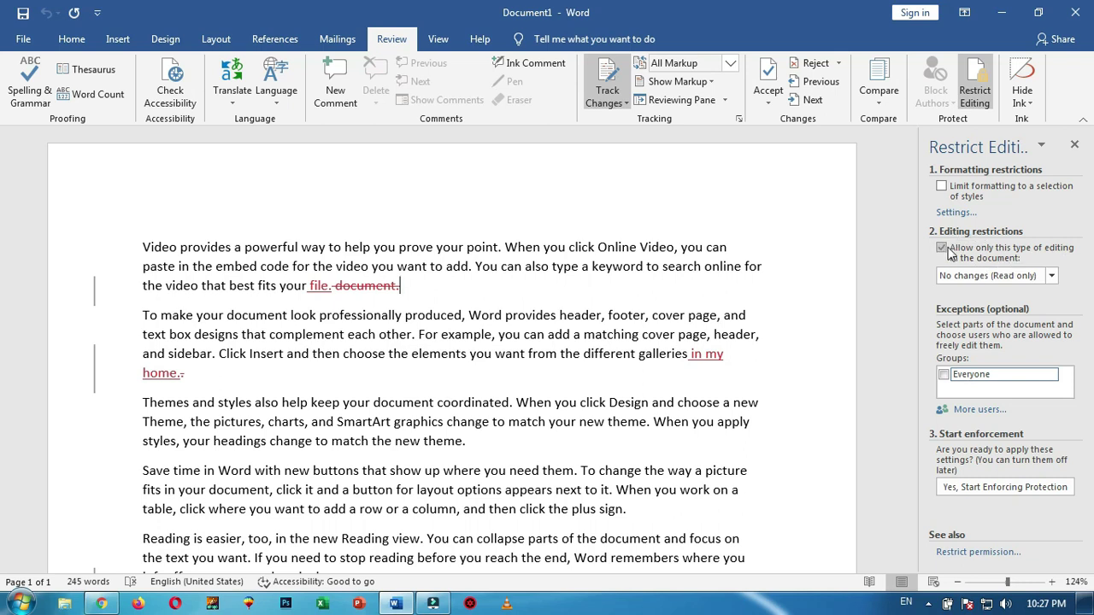
pyautogui.click(1053, 277)
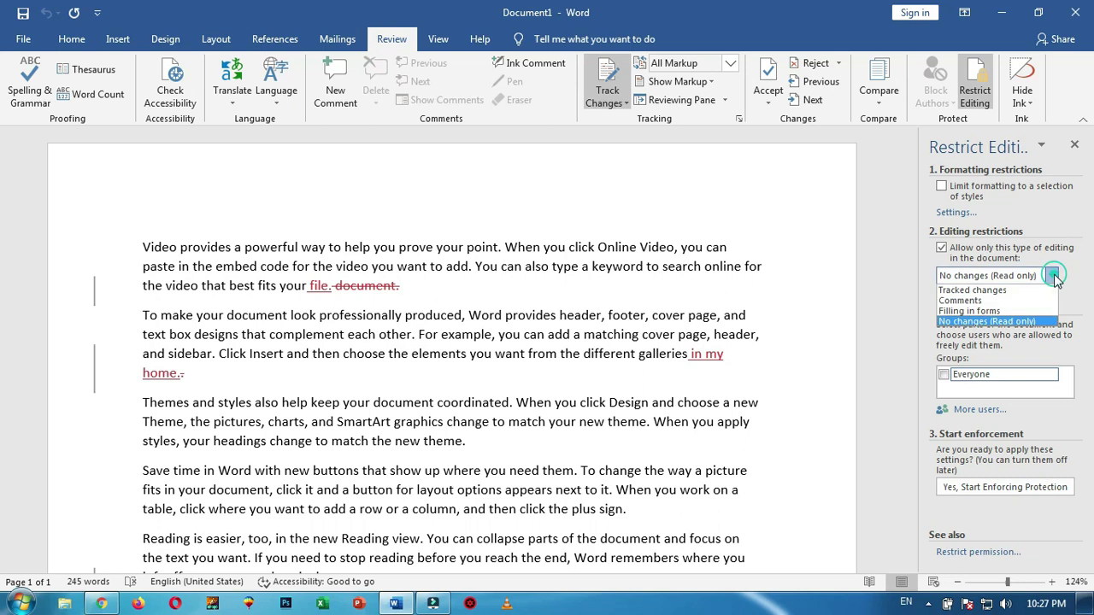
pyautogui.click(997, 291)
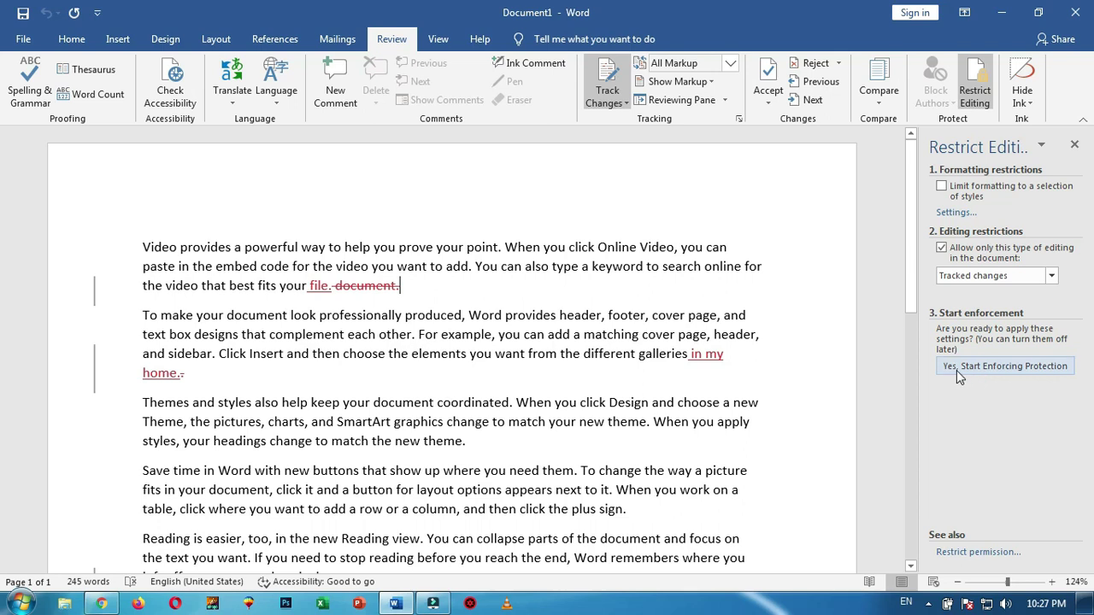
# Start enforcing protection with a confirmed password, then check the locked tracking options
pyautogui.click(1030, 365)
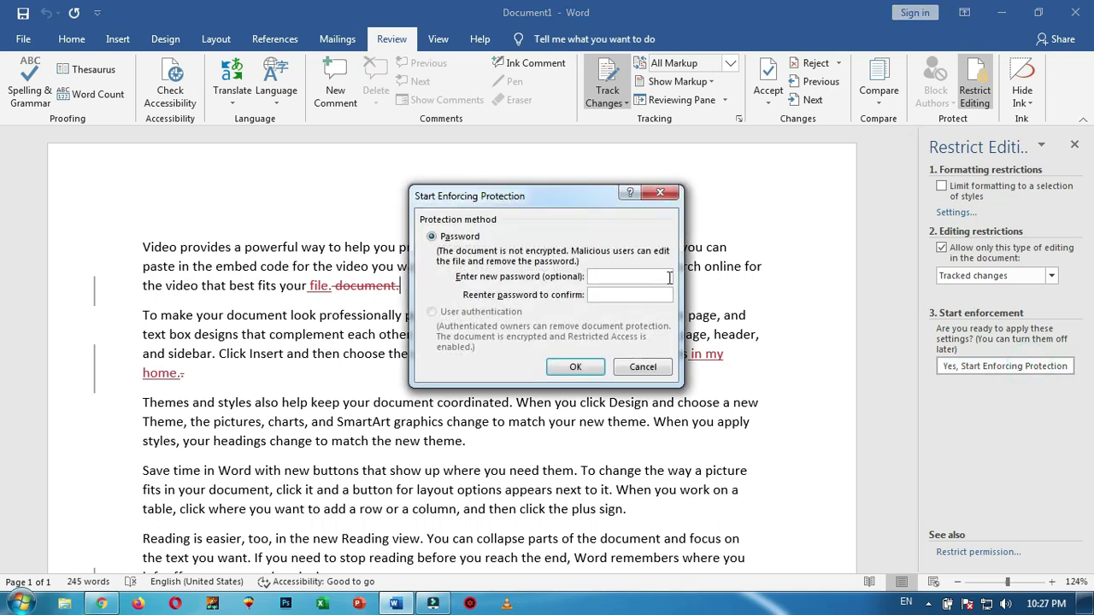
pyautogui.write('••••')
pyautogui.press('Tab')
pyautogui.write('••••')
pyautogui.click(586, 367)
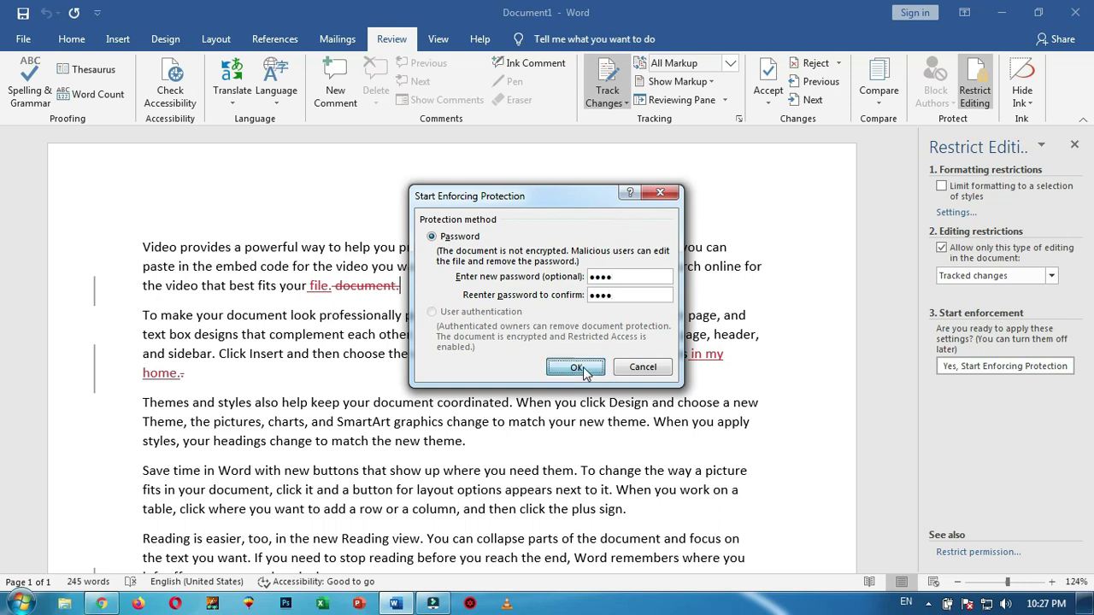
pyautogui.click(625, 103)
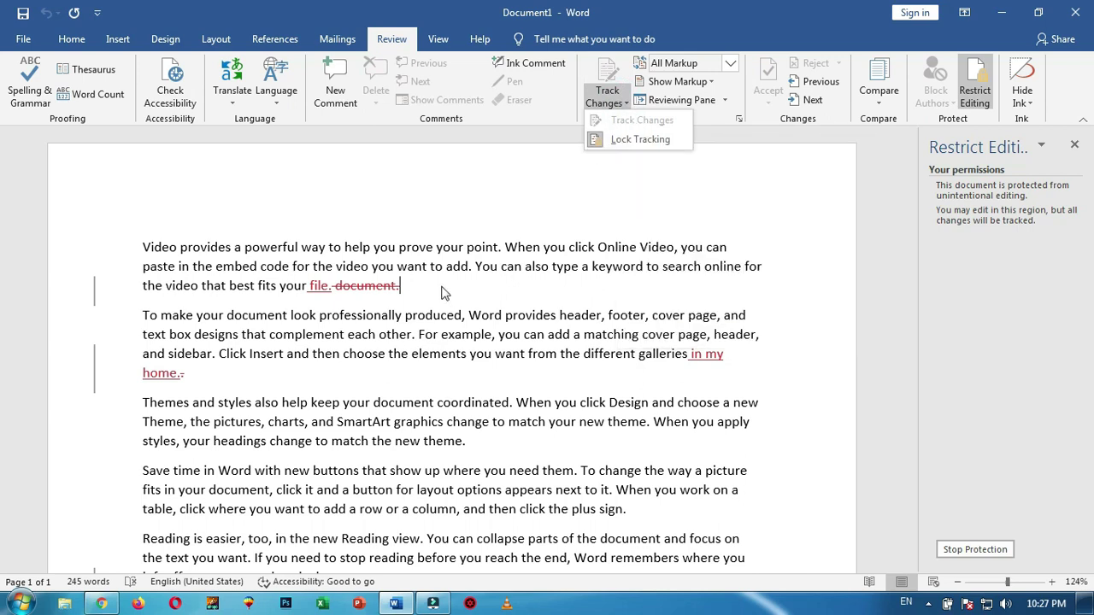
pyautogui.click(731, 62)
# Under No Markup, delete the 'Click Insert … different galleries.' sentence, then return to All Markup
pyautogui.click(731, 62)
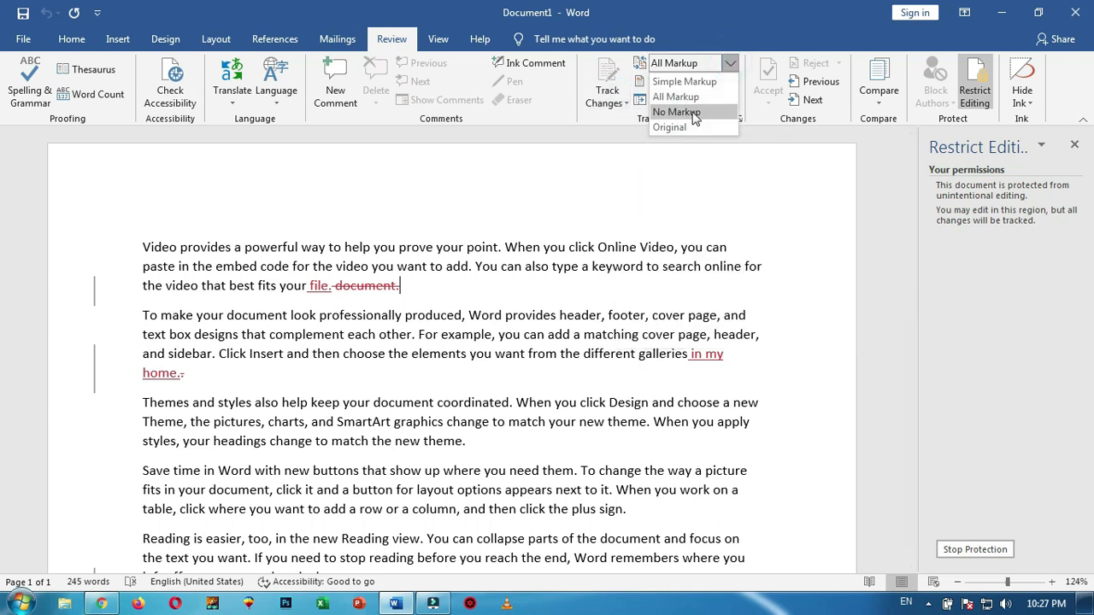
pyautogui.click(689, 111)
pyautogui.scroll(-3, 340, 315)
pyautogui.scroll(3, 339, 316)
pyautogui.scroll(-3, 340, 316)
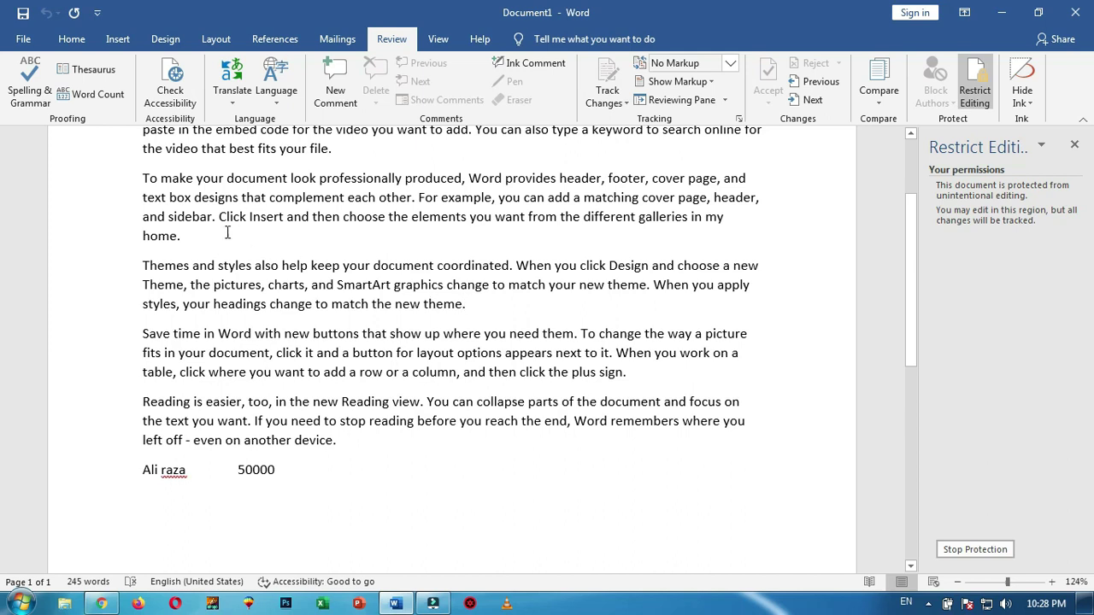
pyautogui.moveTo(219, 217); pyautogui.dragTo(740, 249)
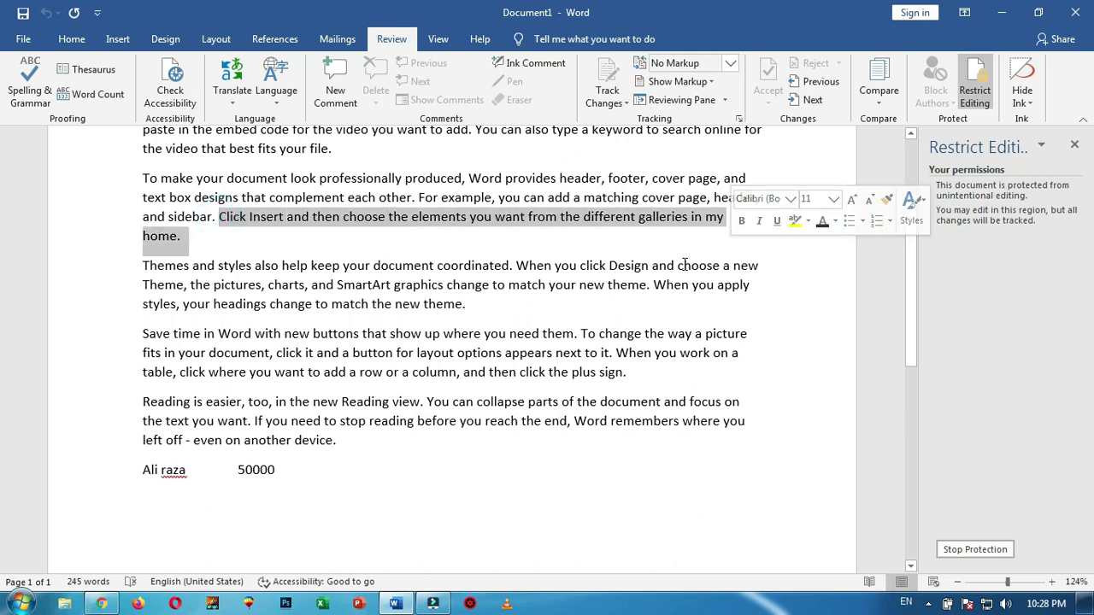
pyautogui.press('Delete')
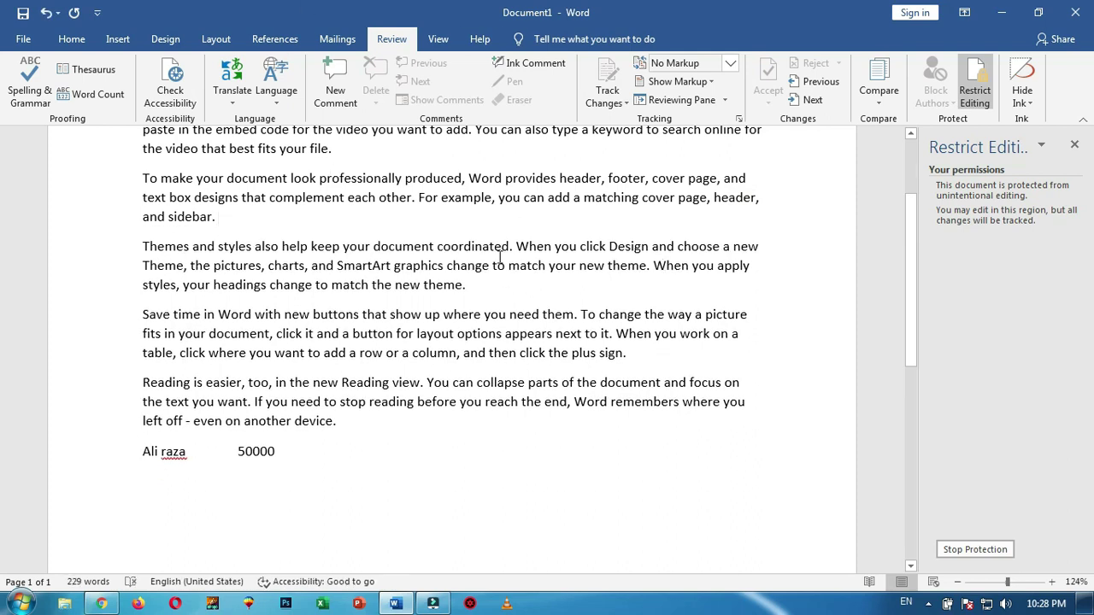
pyautogui.click(729, 66)
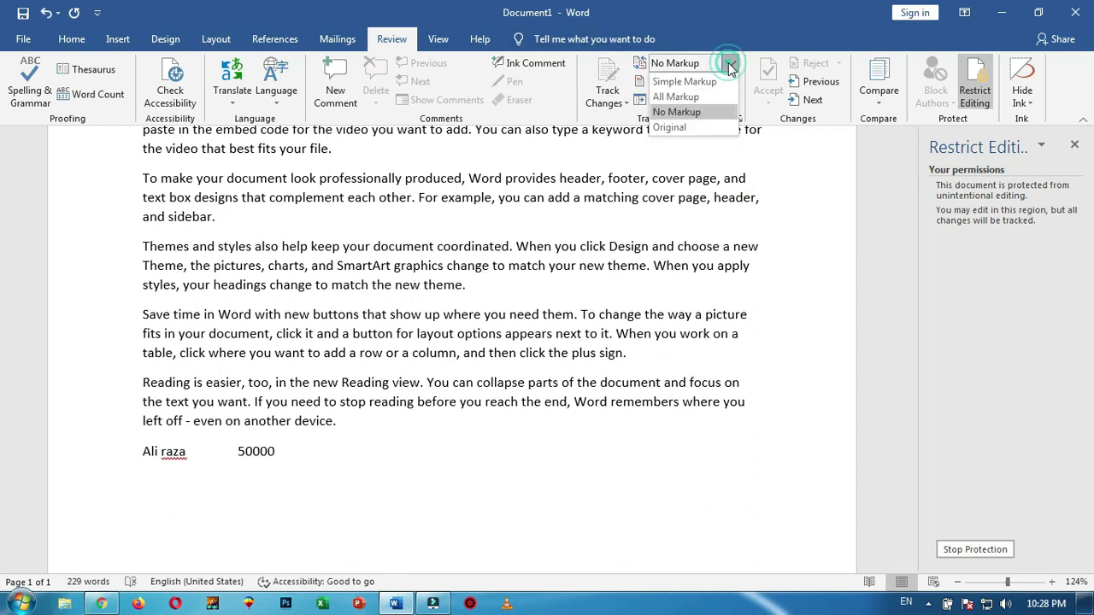
pyautogui.click(676, 97)
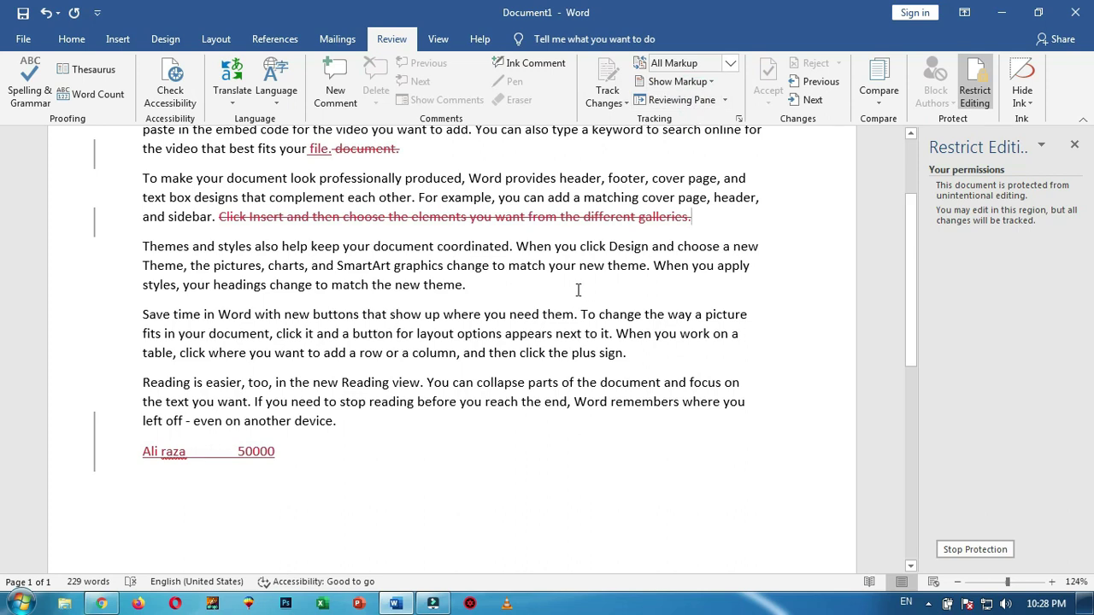
pyautogui.scroll(3, 632, 270)
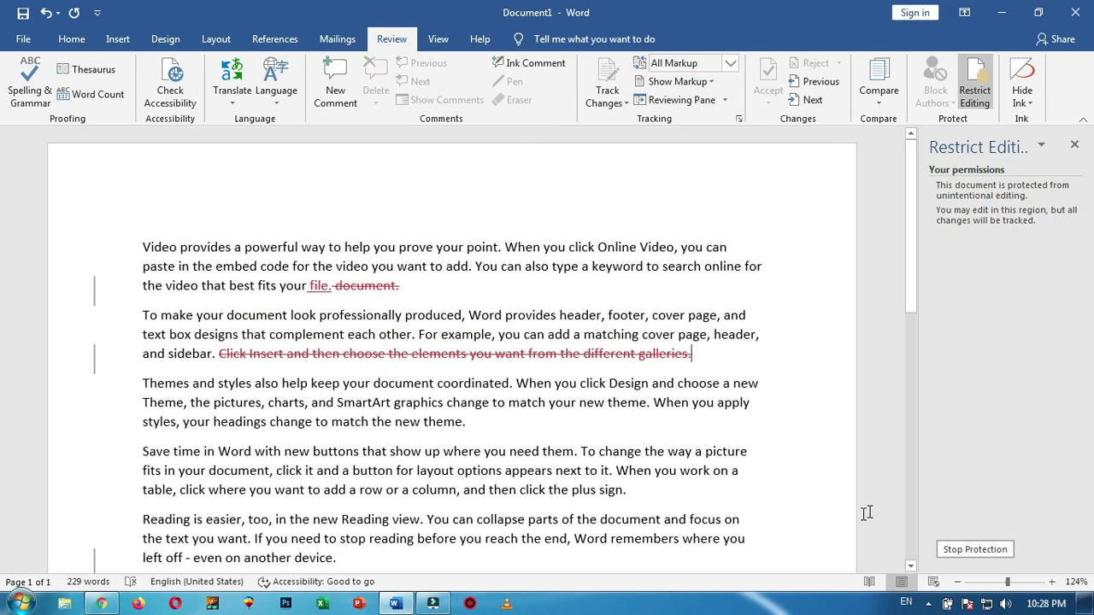
# Stop protection by entering the document password, then check the change-tracking options
pyautogui.click(971, 551)
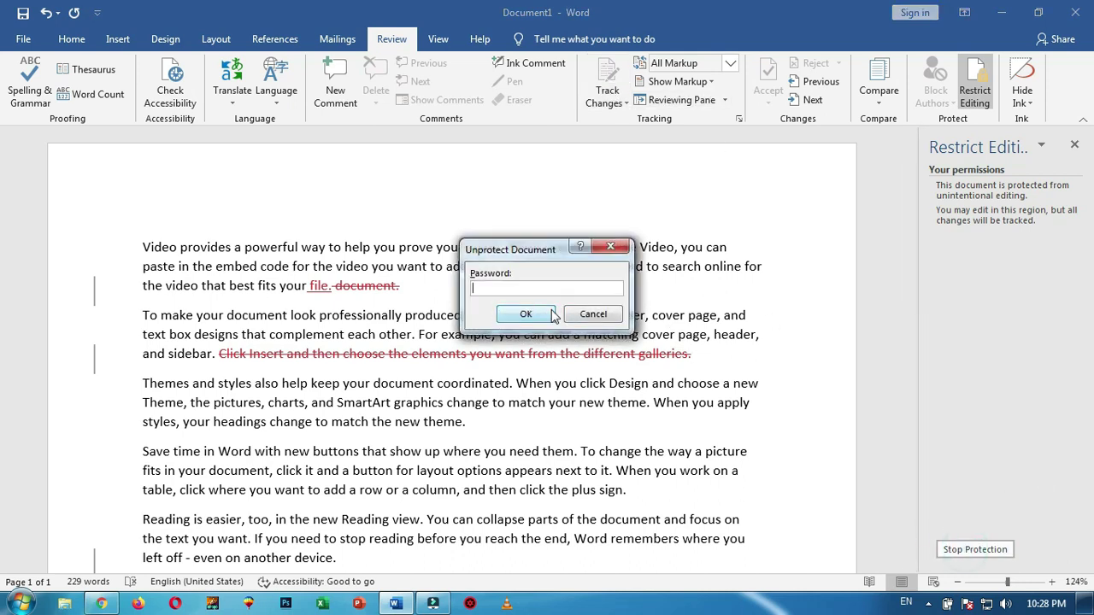
pyautogui.write('123')
pyautogui.click(525, 314)
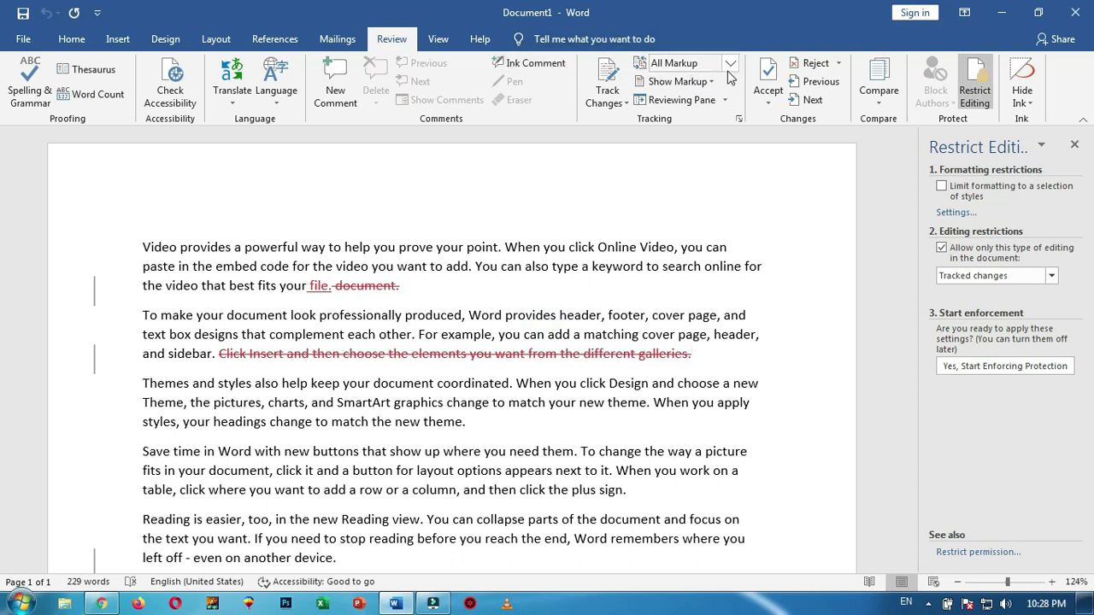
pyautogui.click(625, 104)
pyautogui.click(627, 105)
# Step through and reject all three tracked changes, dismiss the message, and close the Restrict Editing pane
pyautogui.click(834, 87)
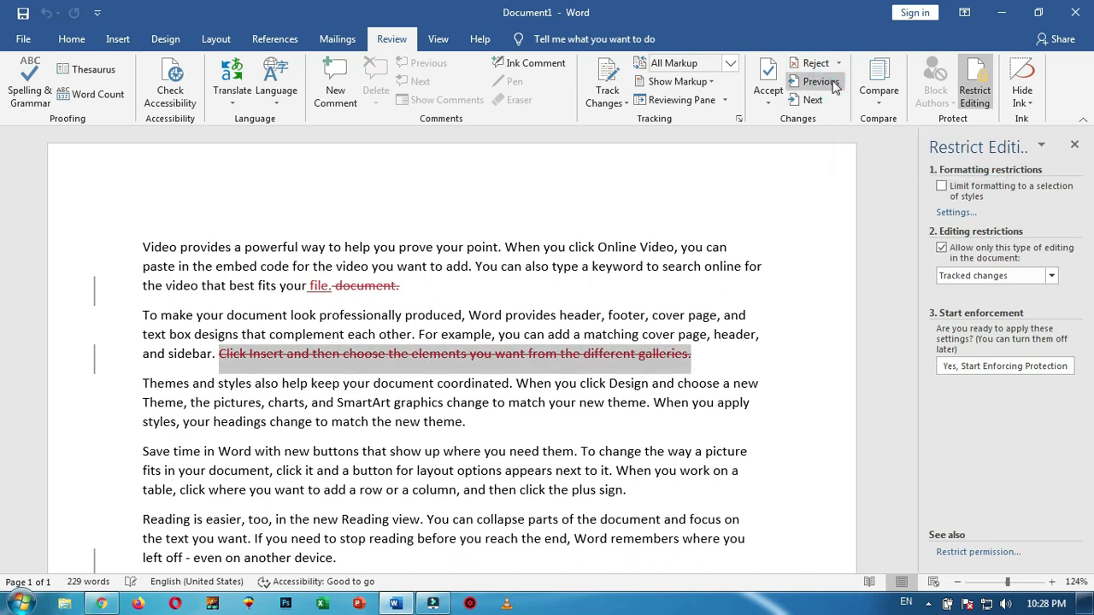
pyautogui.click(815, 100)
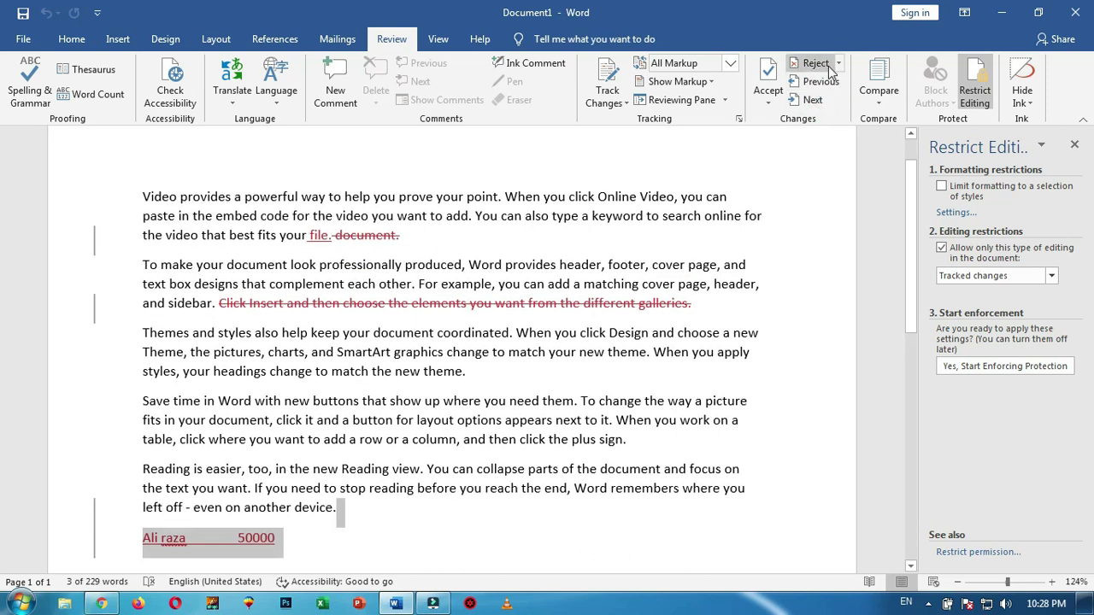
pyautogui.click(816, 64)
pyautogui.click(817, 64)
pyautogui.click(816, 64)
pyautogui.click(817, 64)
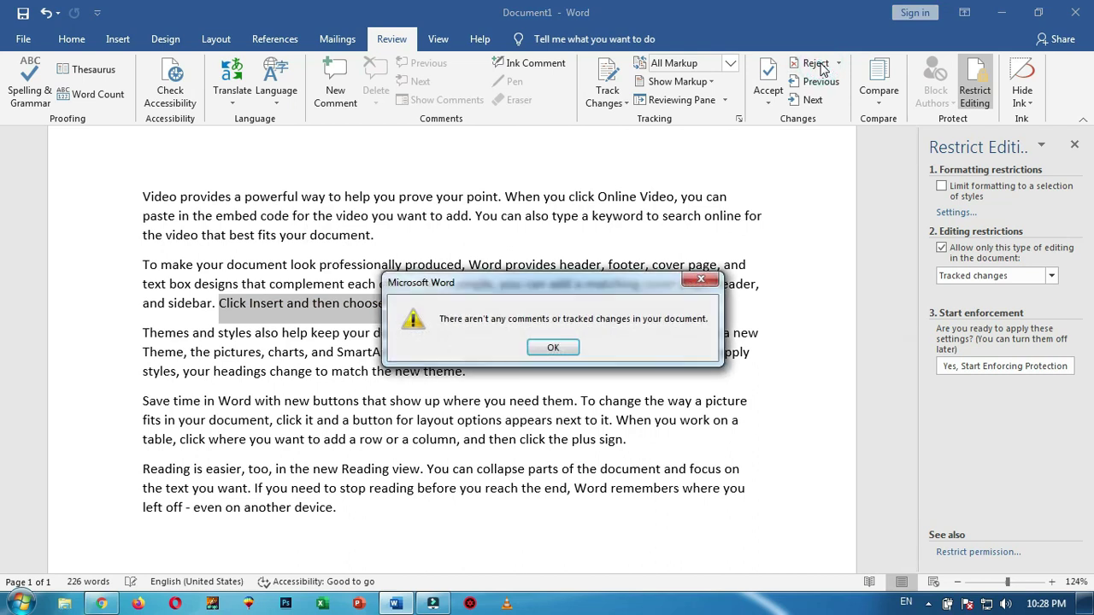
pyautogui.click(553, 348)
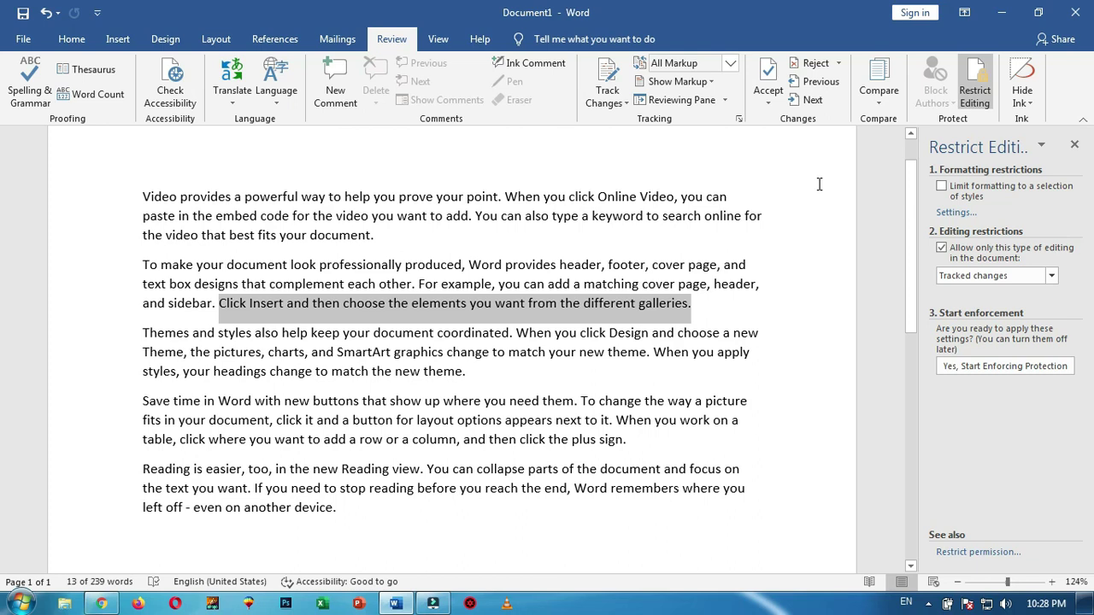
pyautogui.click(701, 313)
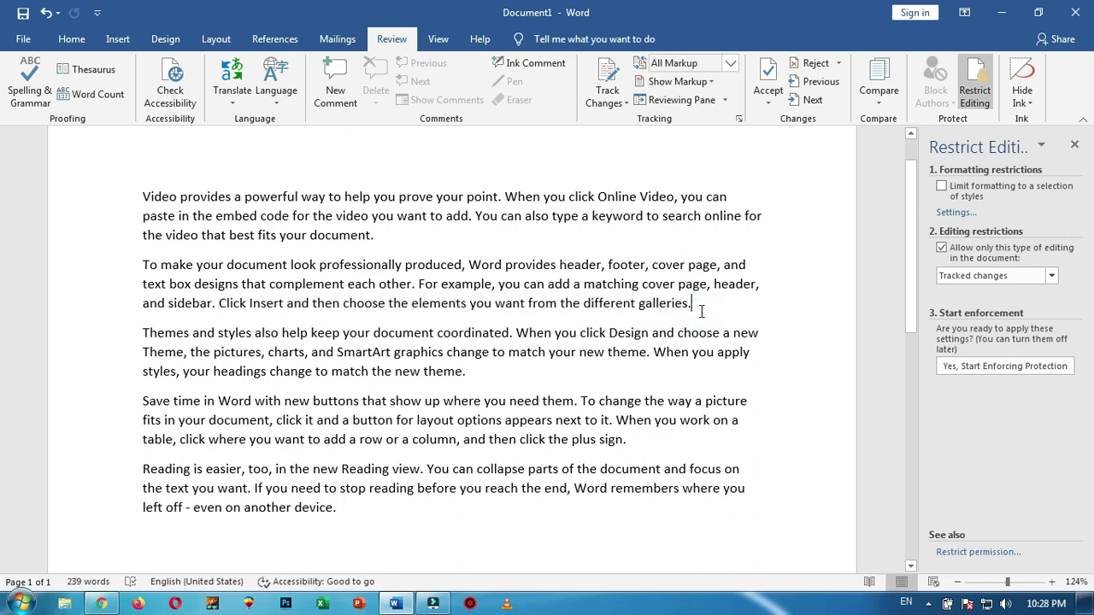
pyautogui.click(1074, 144)
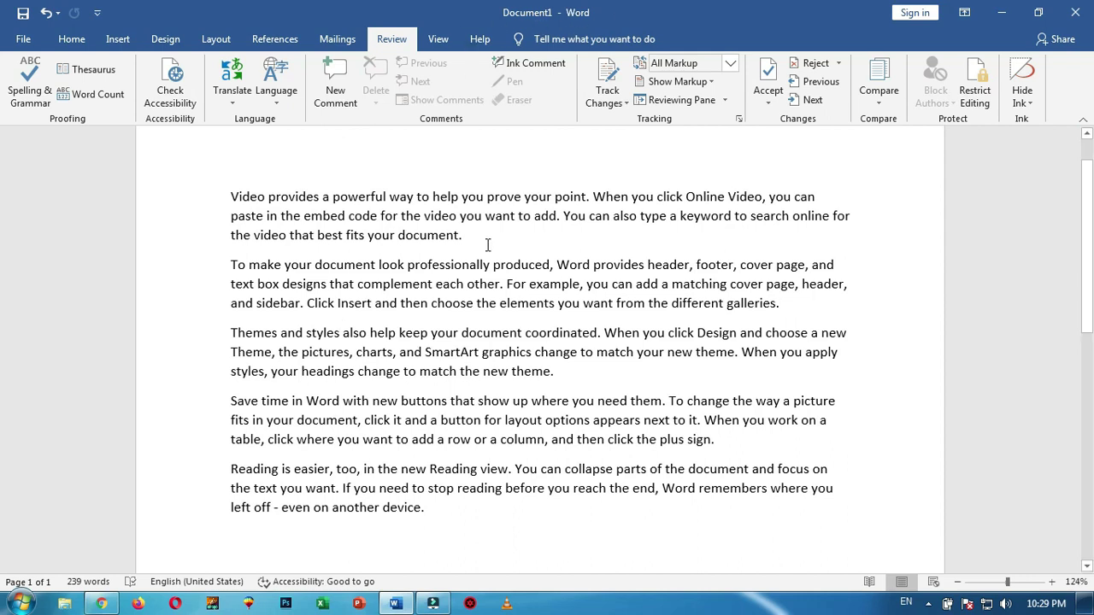
# Save the document to the Desktop as SUCCESS STUDIES
pyautogui.hotkey('ctrl', 's')
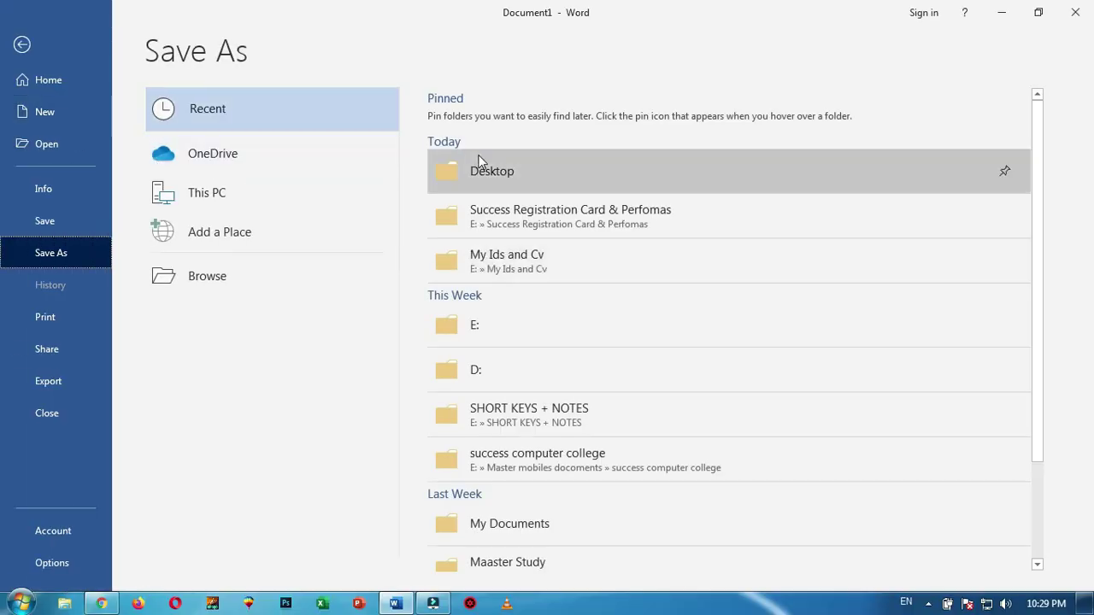
pyautogui.click(487, 174)
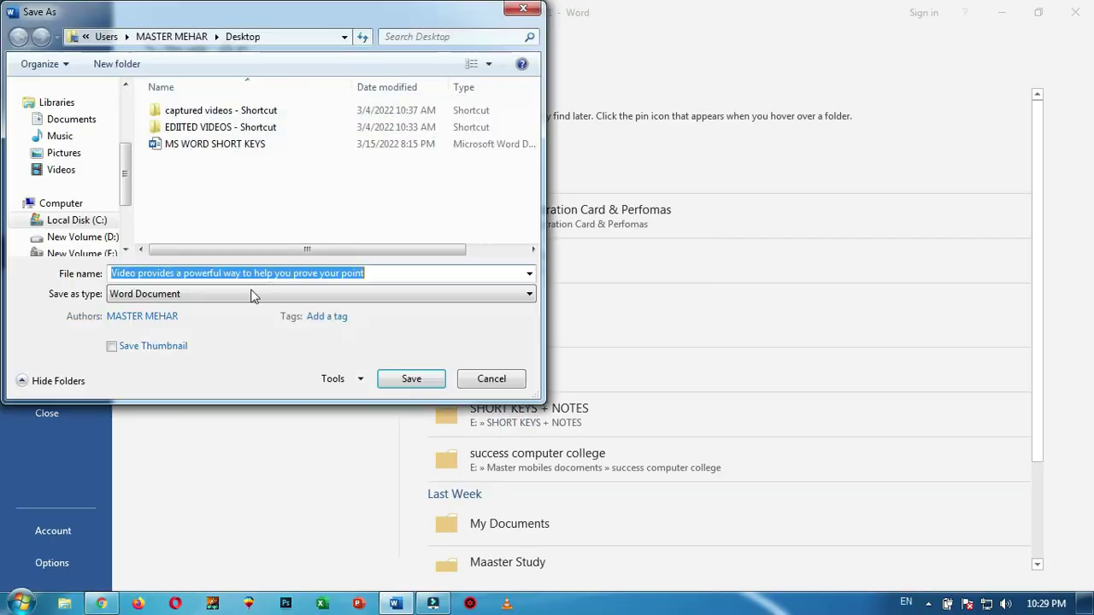
pyautogui.write('success')
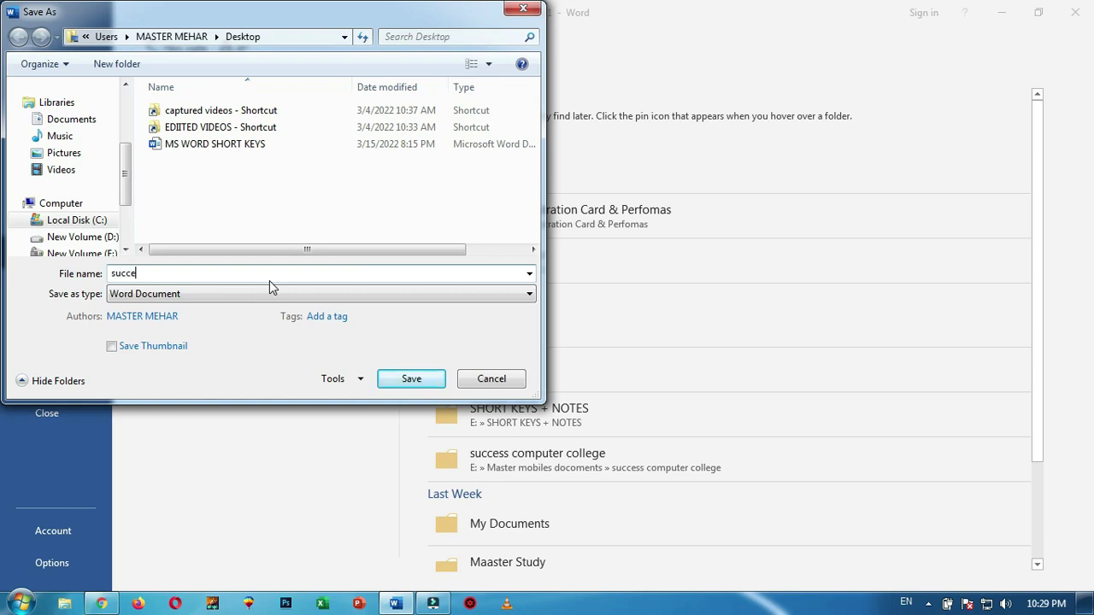
pyautogui.press('BackSpace')
pyautogui.press('BackSpace')
pyautogui.press('BackSpace')
pyautogui.press('BackSpace')
pyautogui.press('BackSpace')
pyautogui.press('BackSpace')
pyautogui.press('BackSpace')
pyautogui.write('SUCCESS STUDIES')
pyautogui.click(421, 381)
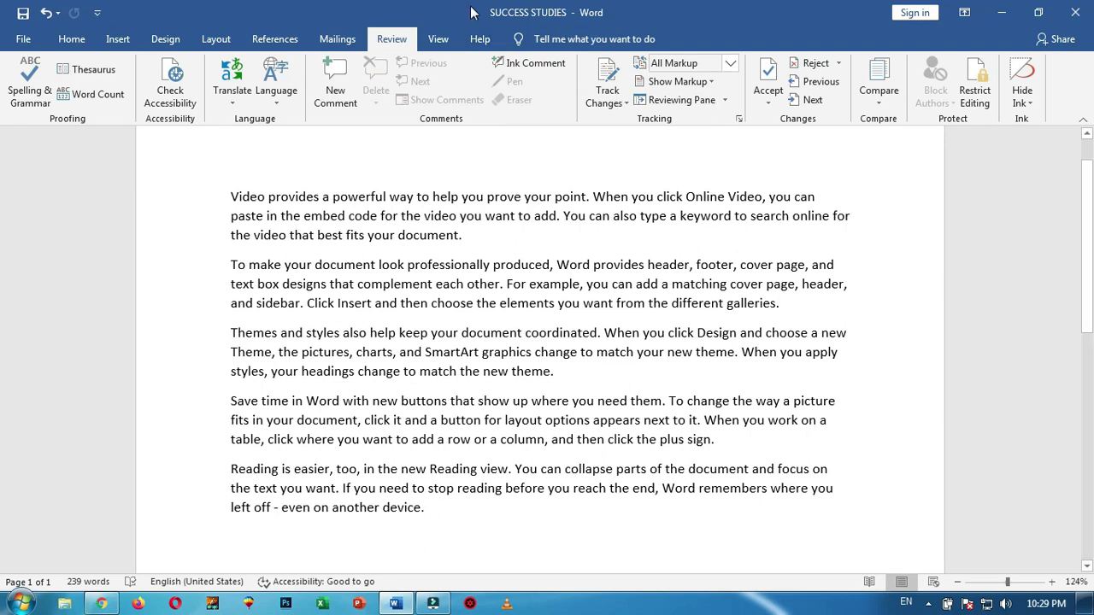
# Save another copy on the Desktop named SUCCESS SOLDIERS
pyautogui.click(448, 510)
pyautogui.press('F12')
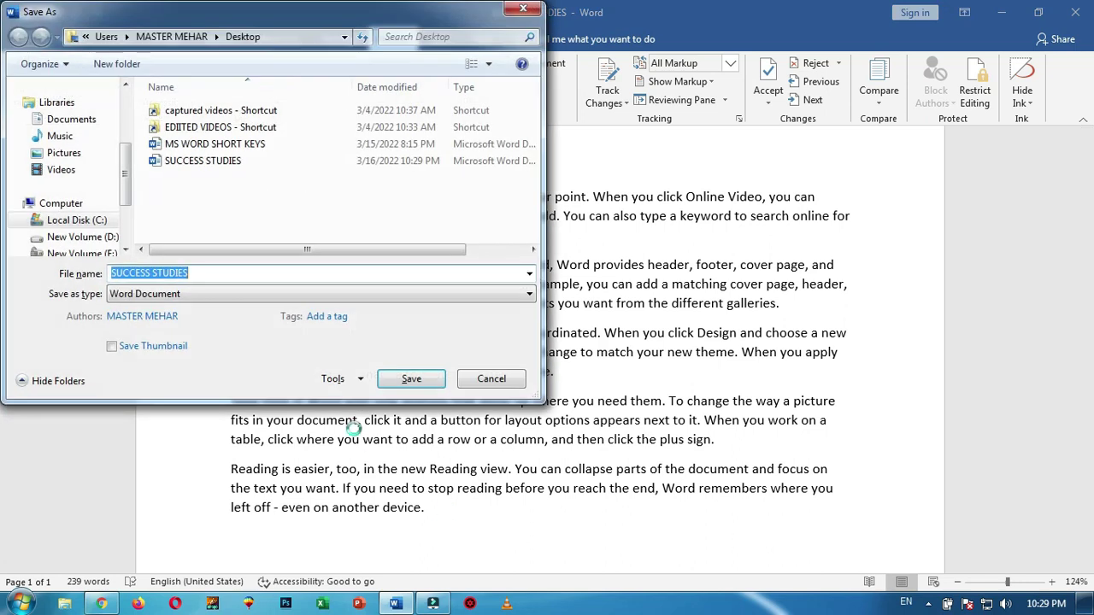
pyautogui.moveTo(218, 273); pyautogui.dragTo(103, 273)
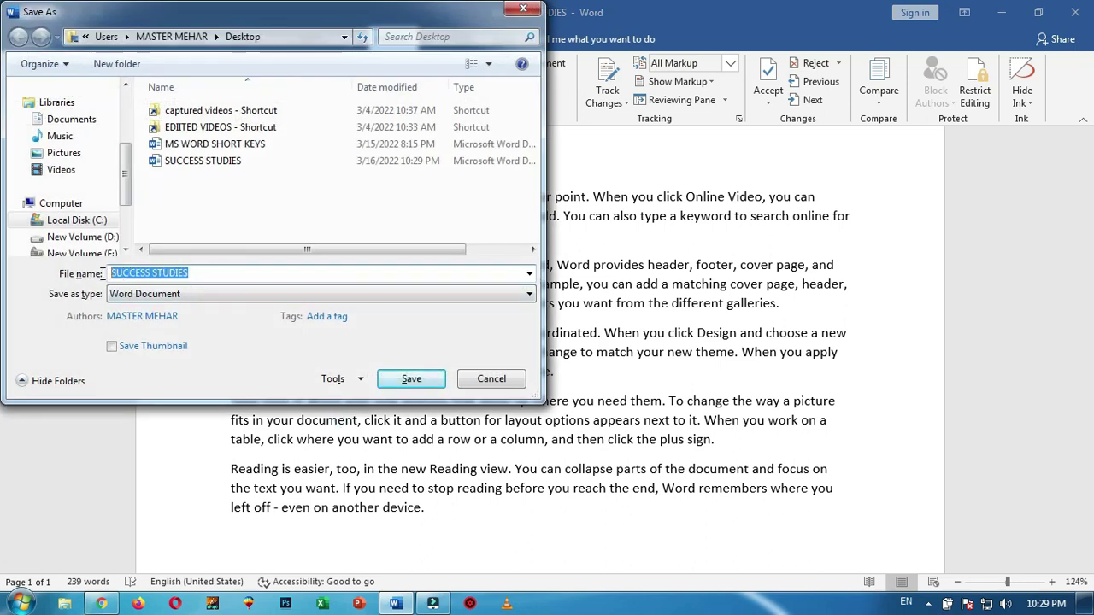
pyautogui.write('SU')
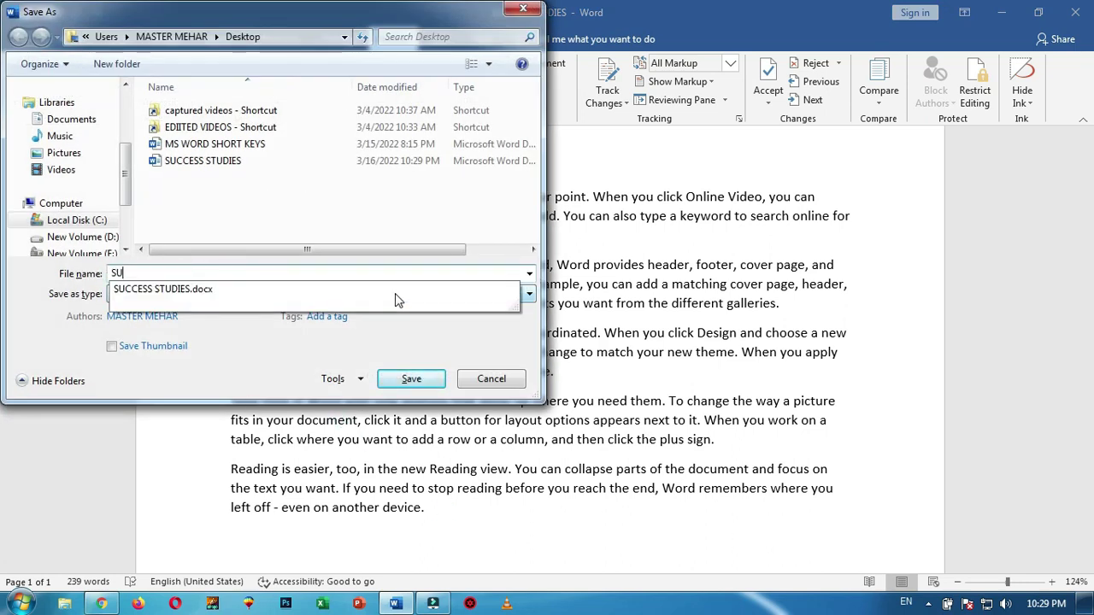
pyautogui.write('CCESS SOLDIERS')
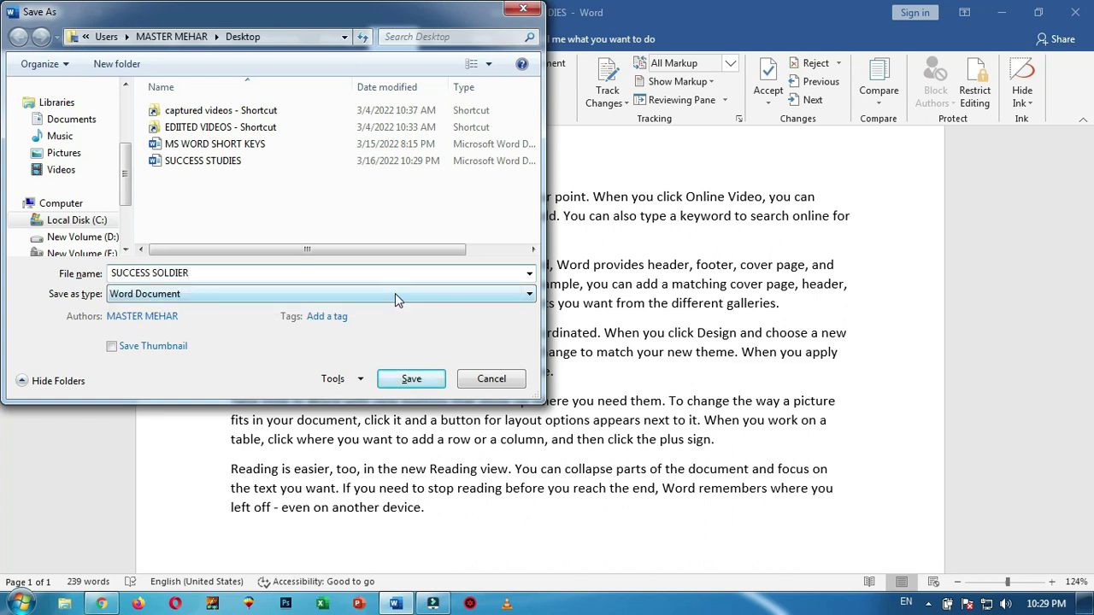
pyautogui.click(419, 379)
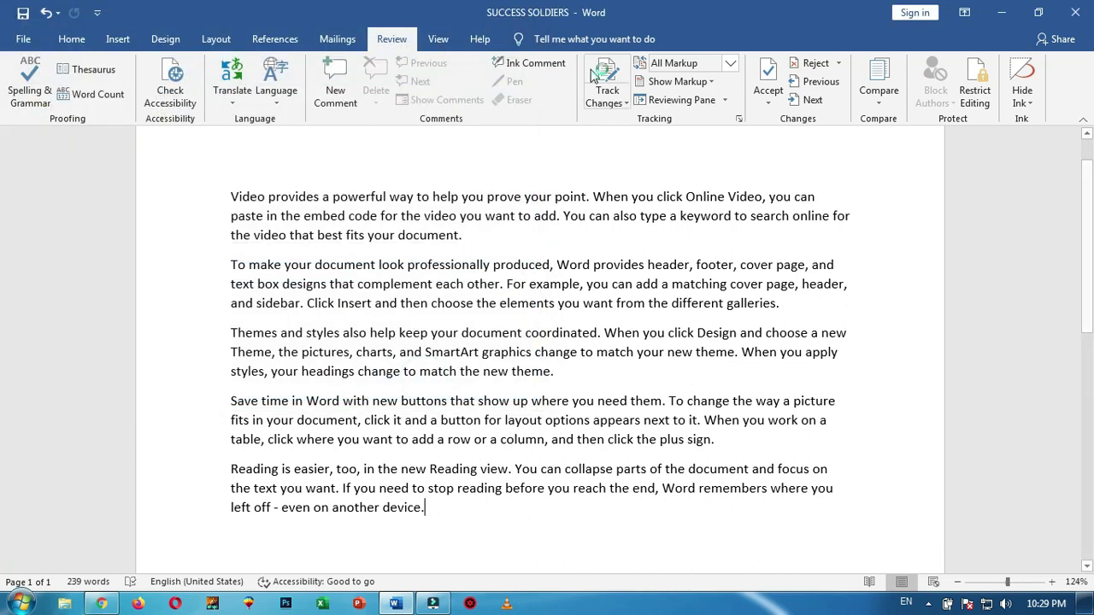
# Make 'way to help you prove your point.' bold and Dark Red
pyautogui.moveTo(590, 199); pyautogui.dragTo(390, 198)
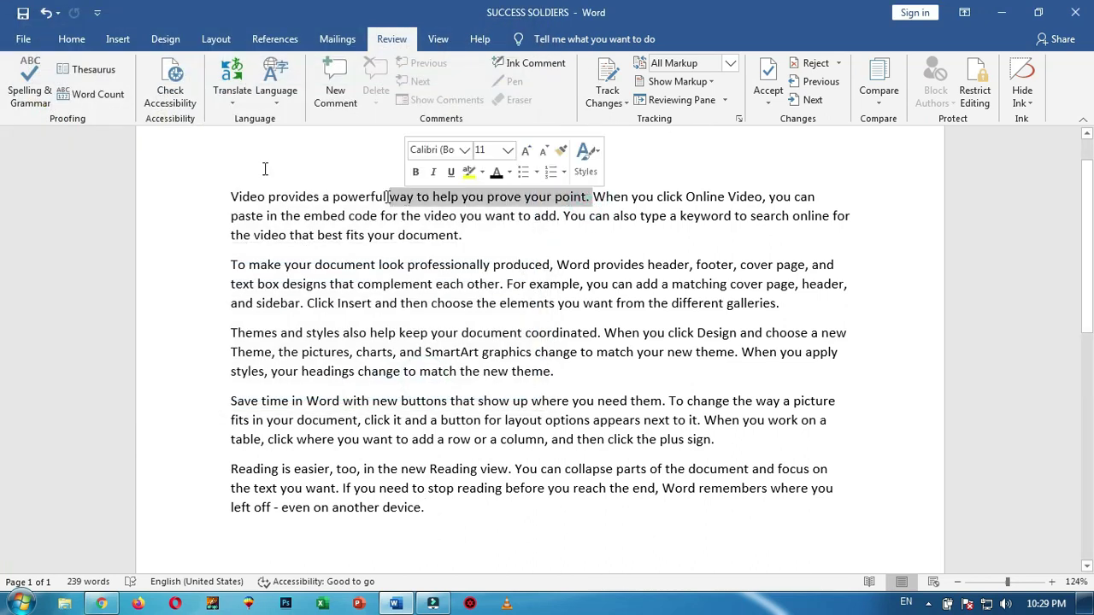
pyautogui.click(71, 38)
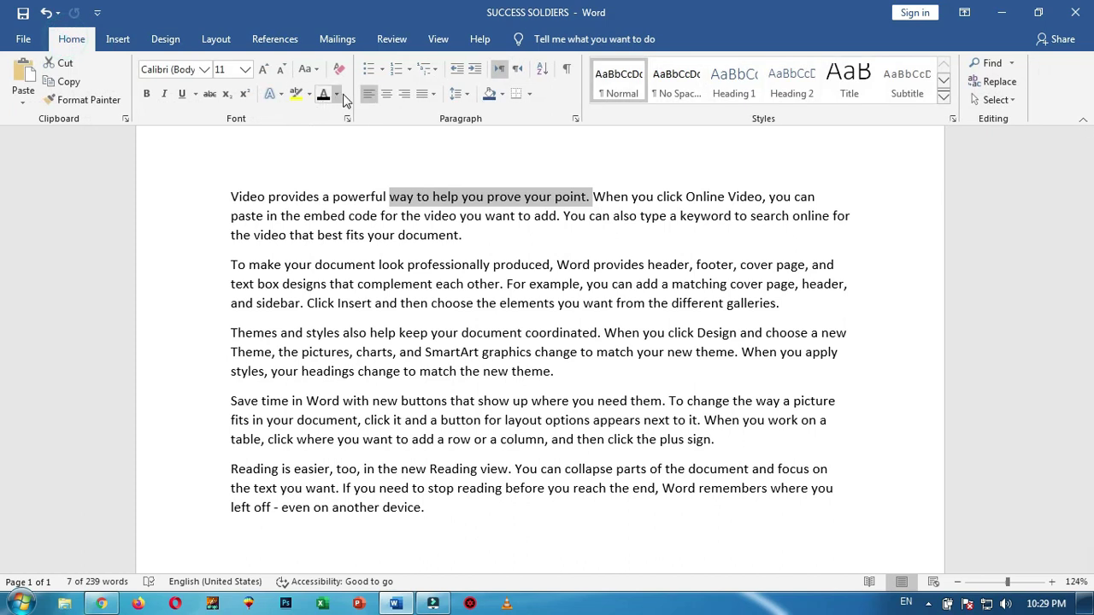
pyautogui.click(337, 94)
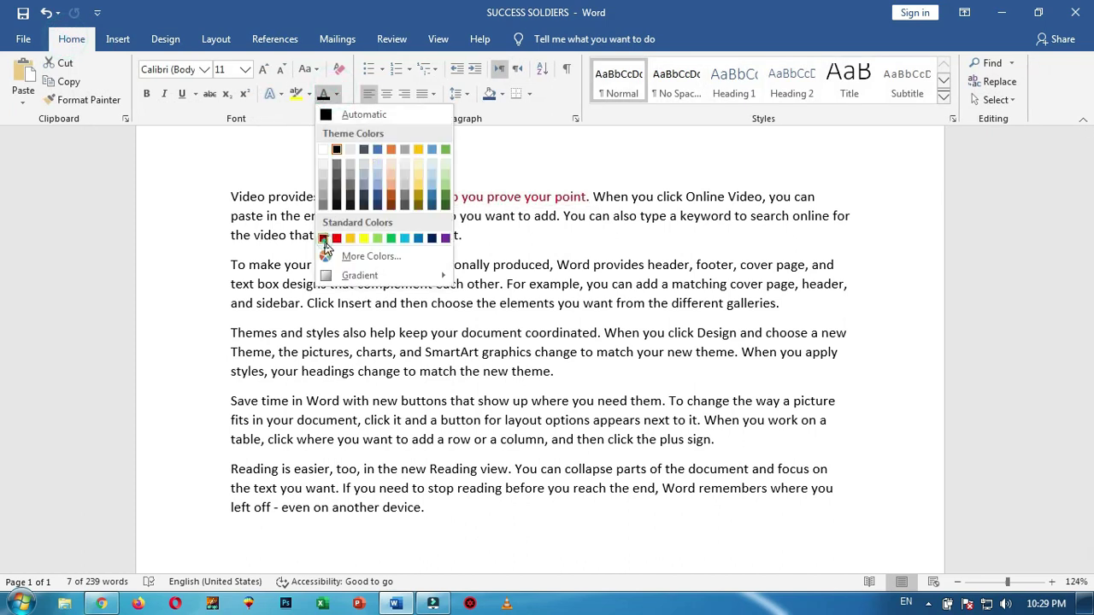
pyautogui.click(323, 238)
pyautogui.hotkey('ctrl', 'b')
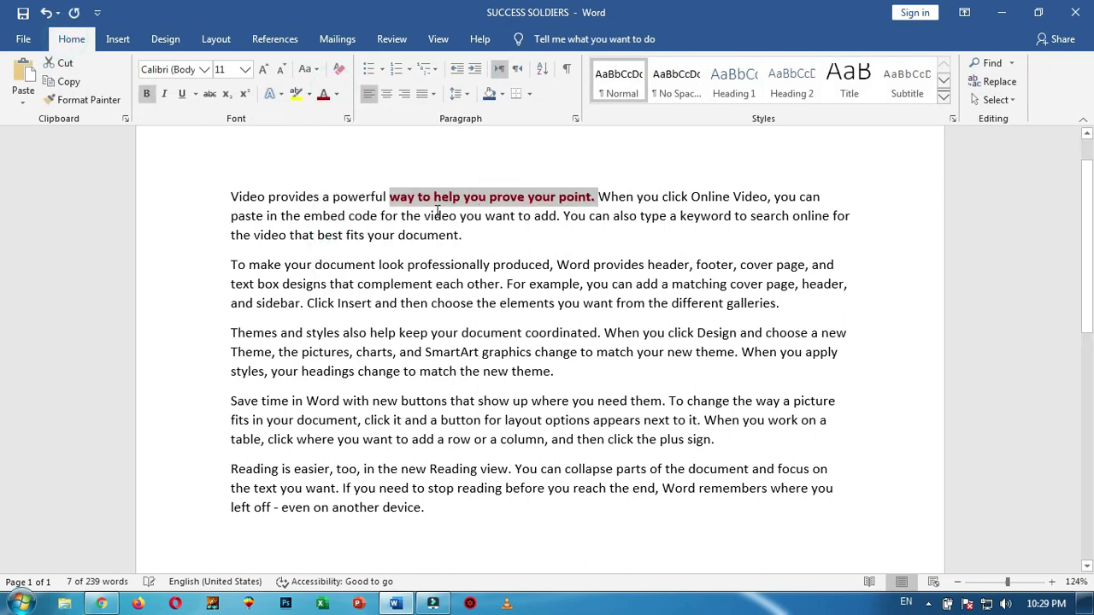
# Turn on Track Changes and type, then delete, a test word after 'document.'
pyautogui.click(461, 236)
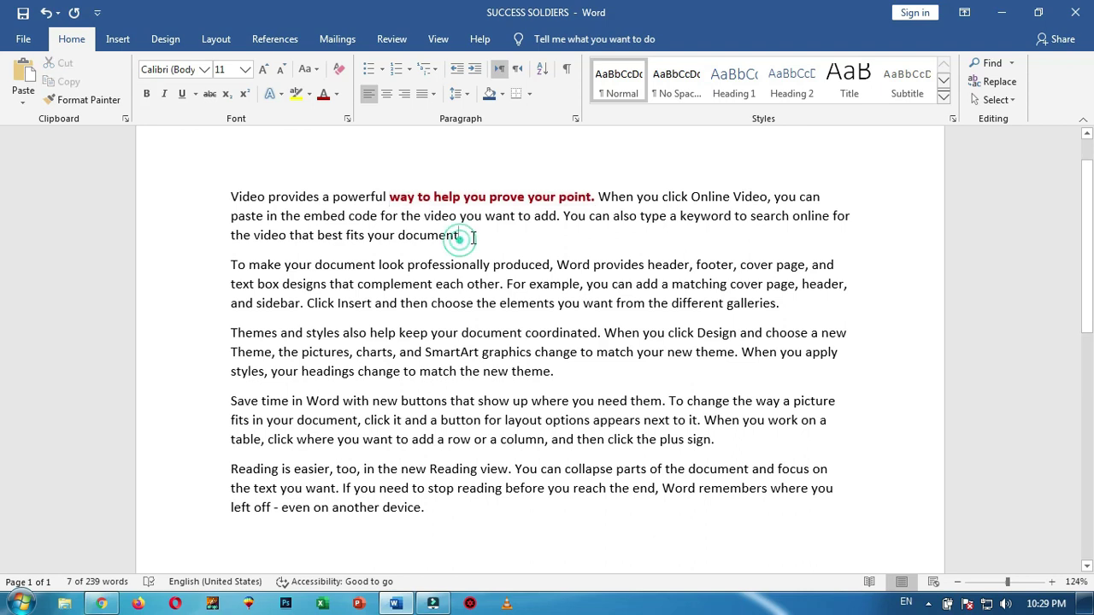
pyautogui.click(392, 39)
pyautogui.click(607, 103)
pyautogui.click(637, 121)
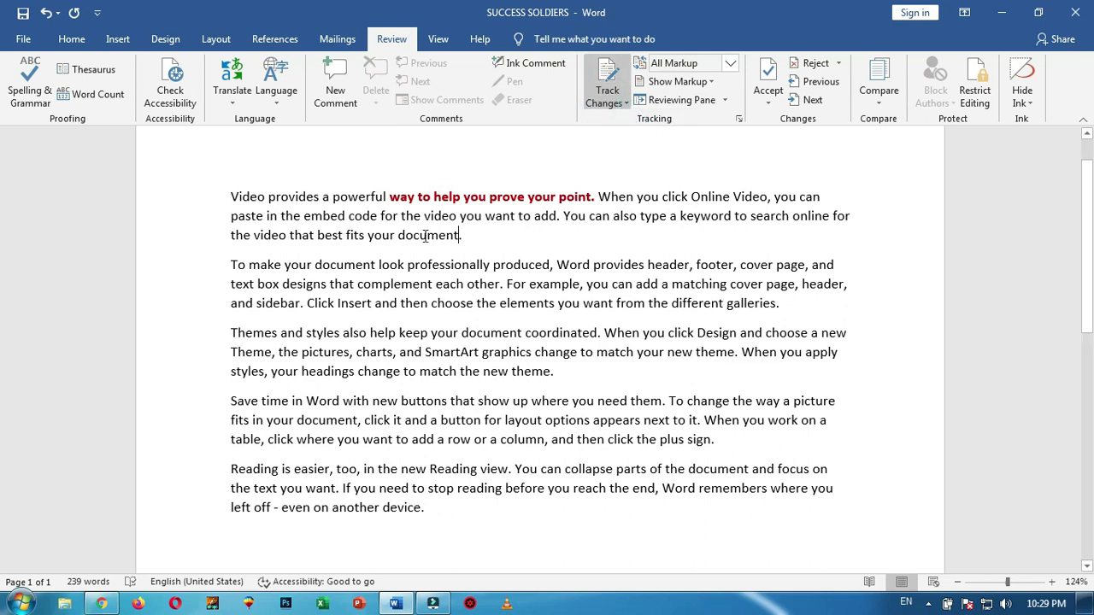
pyautogui.write('TYPE')
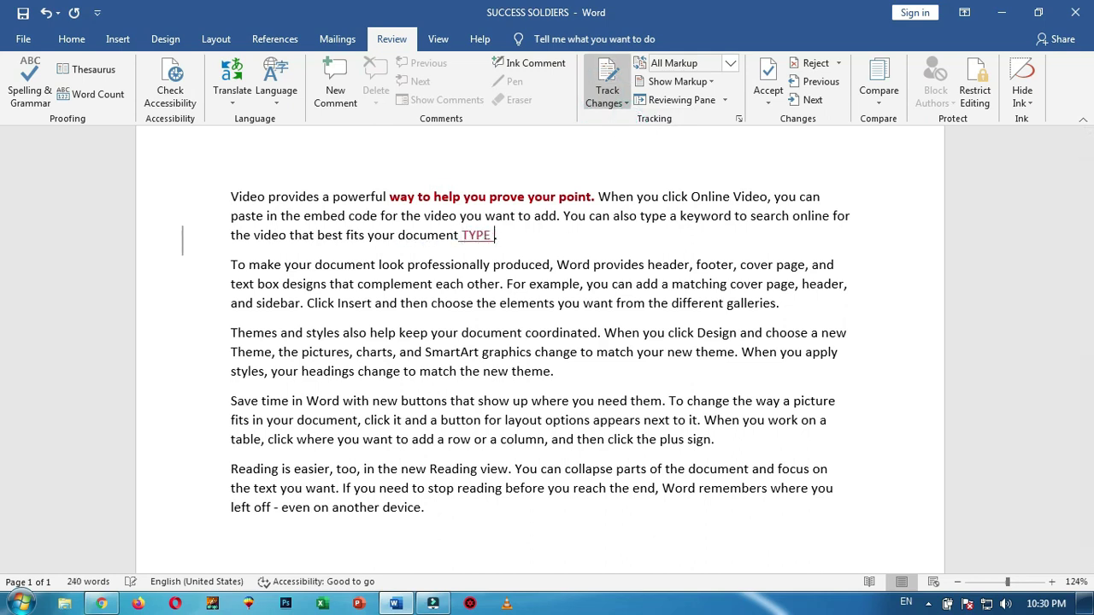
pyautogui.press('BackSpace')
pyautogui.press('BackSpace')
pyautogui.press('BackSpace')
pyautogui.click(730, 64)
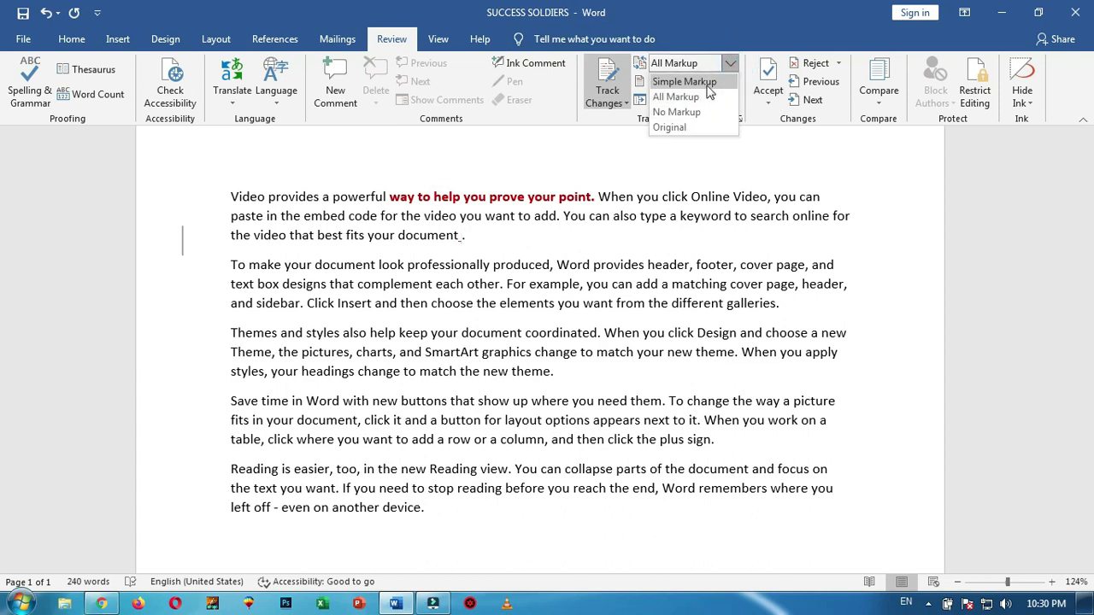
# With Simple Markup, insert tracked text: 'type .', 'to hom' after galleries, 'colour' after theme
pyautogui.click(707, 85)
pyautogui.write('TYP')
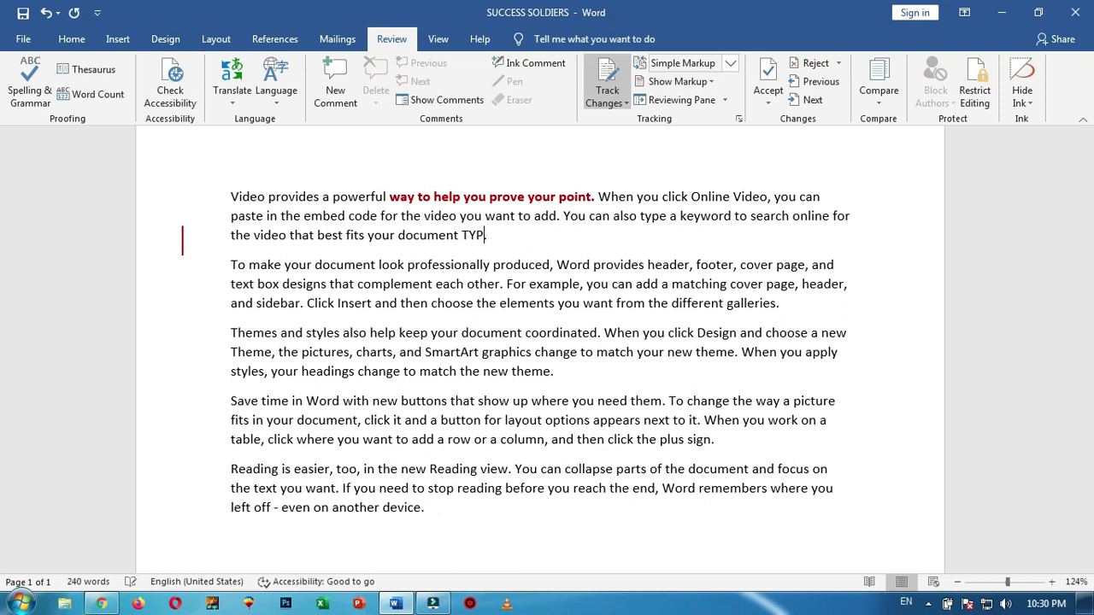
pyautogui.press('BackSpace')
pyautogui.write('type .')
pyautogui.click(776, 305)
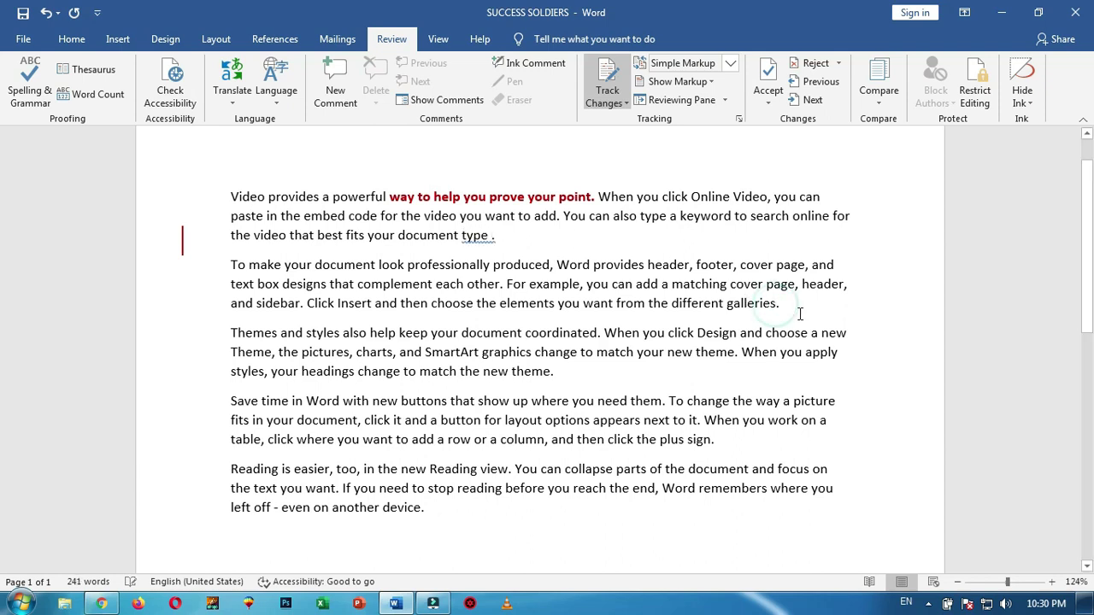
pyautogui.write('to home')
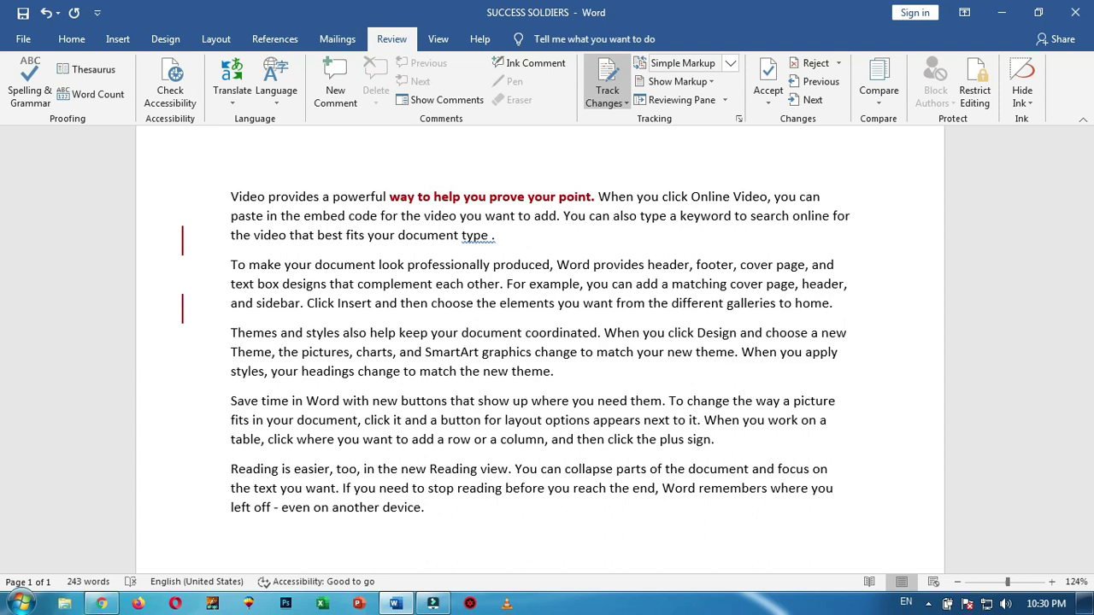
pyautogui.click(553, 371)
pyautogui.write('coloyr')
pyautogui.press('BackSpace')
pyautogui.write('r')
# Add a final line 'SUCCESS INSTITUTE OF PROFESSIONAL STUDIES' and start a new blank document
pyautogui.scroll(-2, 607, 431)
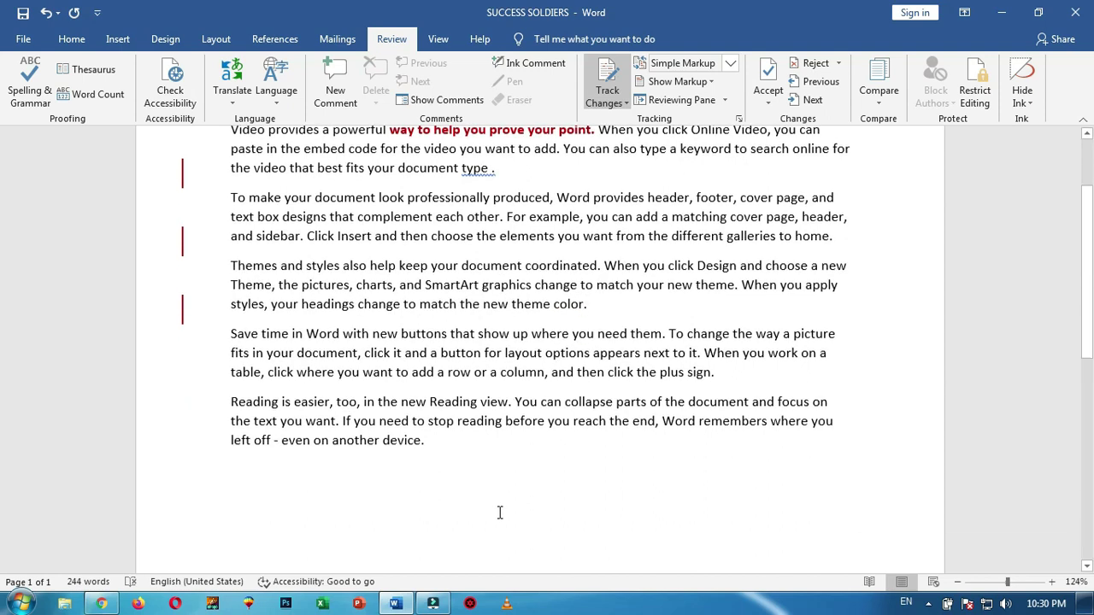
pyautogui.click(442, 424)
pyautogui.press('Return')
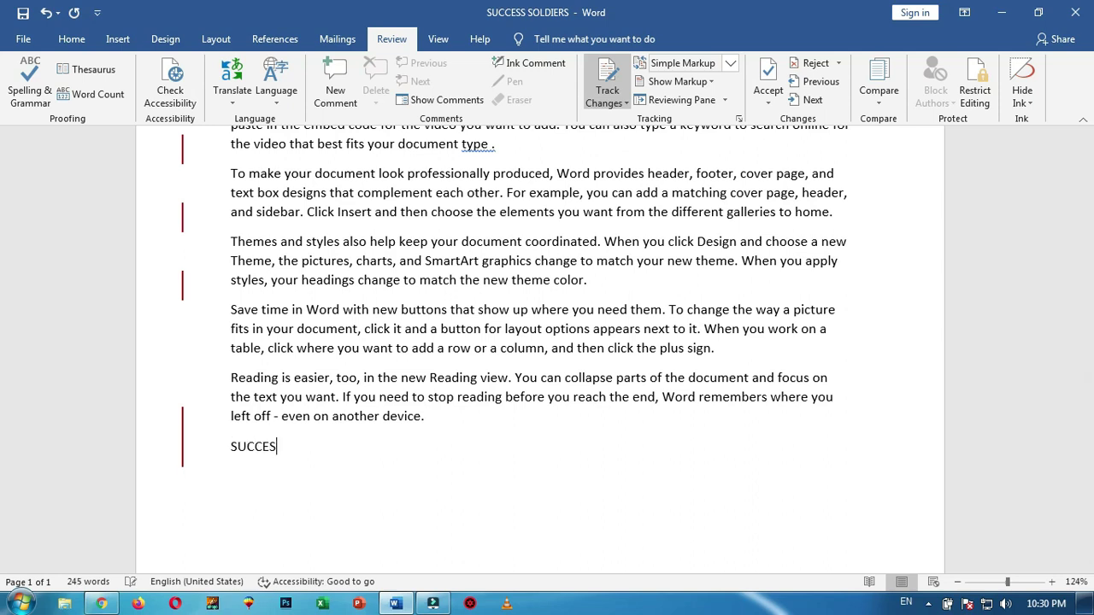
pyautogui.write('NS')
pyautogui.write('NSTITUTE')
pyautogui.write(' OF PRO')
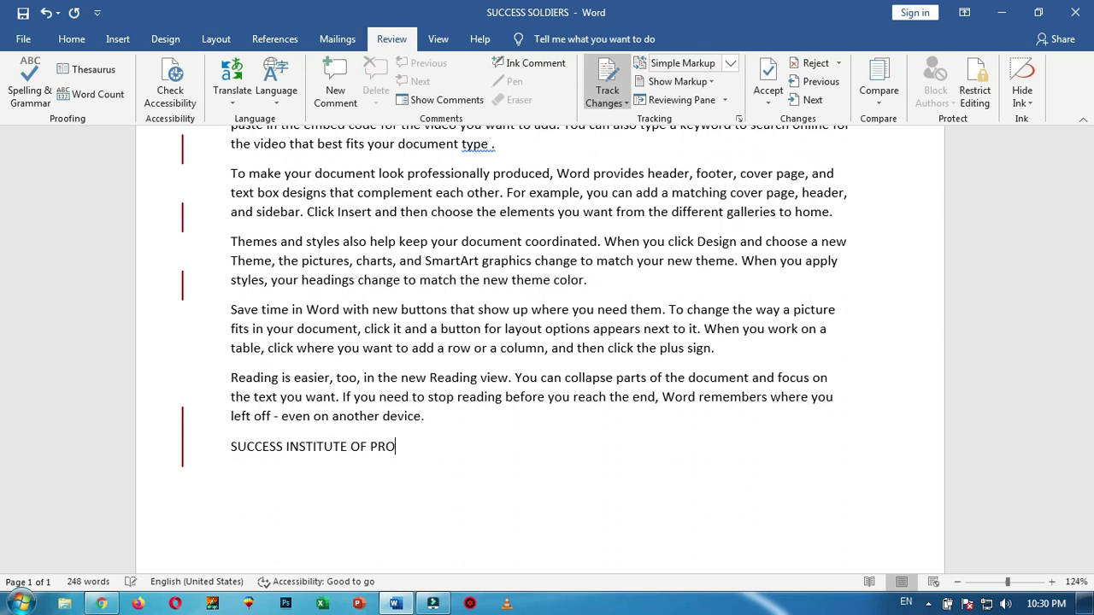
pyautogui.write('FESSIONAL STUD')
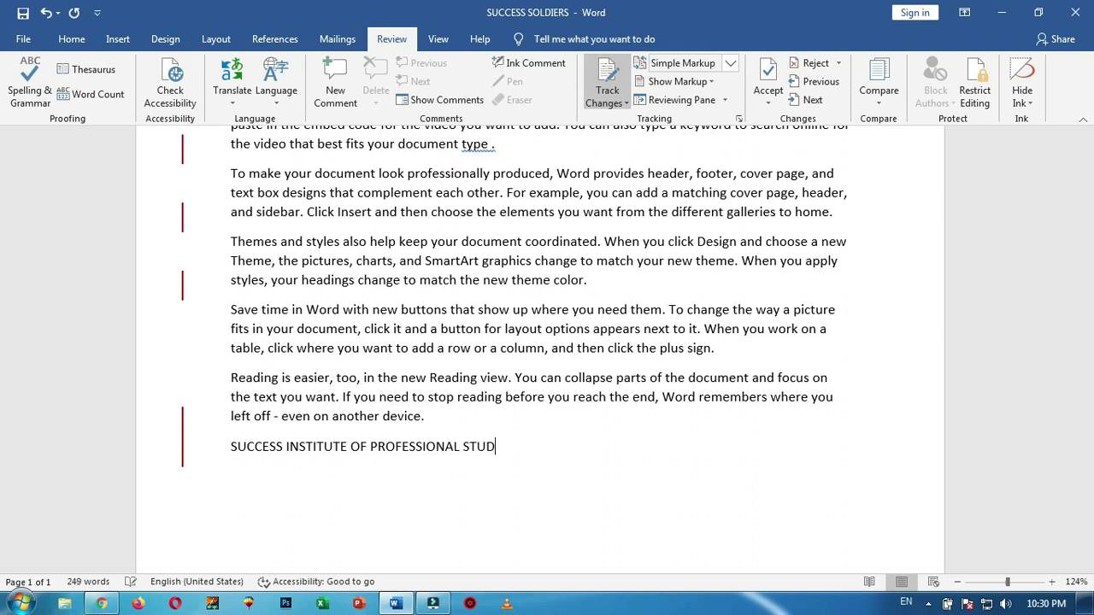
pyautogui.write('IES')
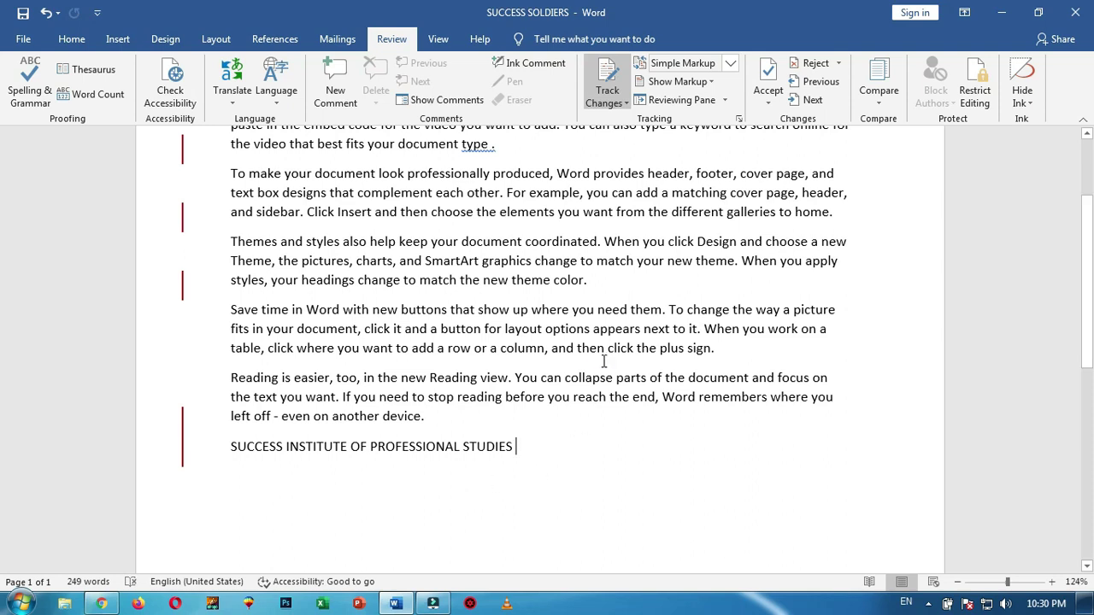
pyautogui.hotkey('ctrl', 'n')
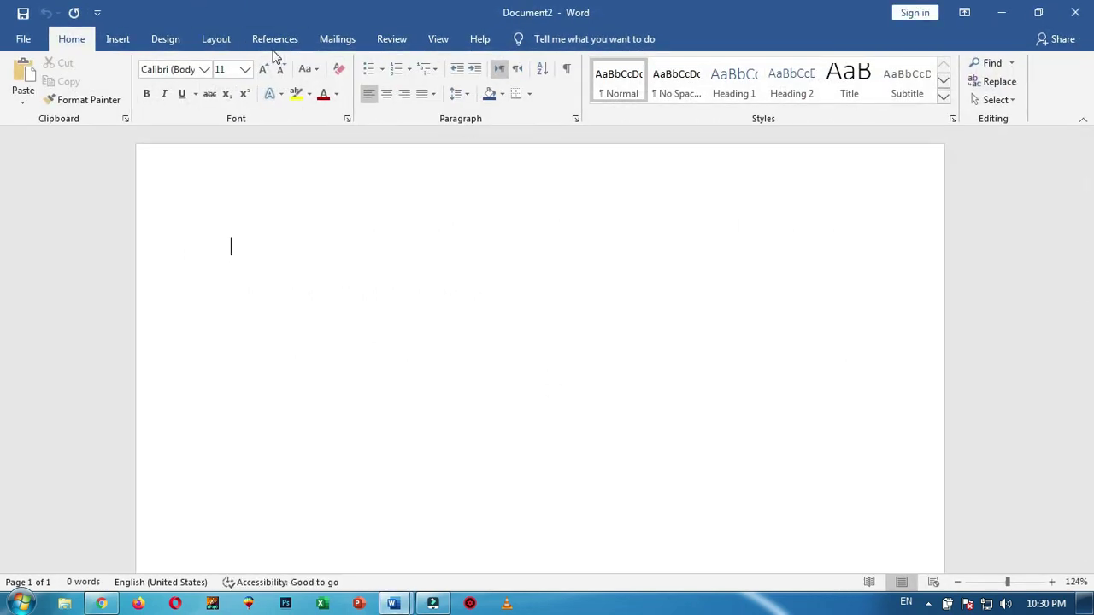
# In the Compare Documents dialog, load SUCCESS STUDIES as the original document
pyautogui.click(392, 40)
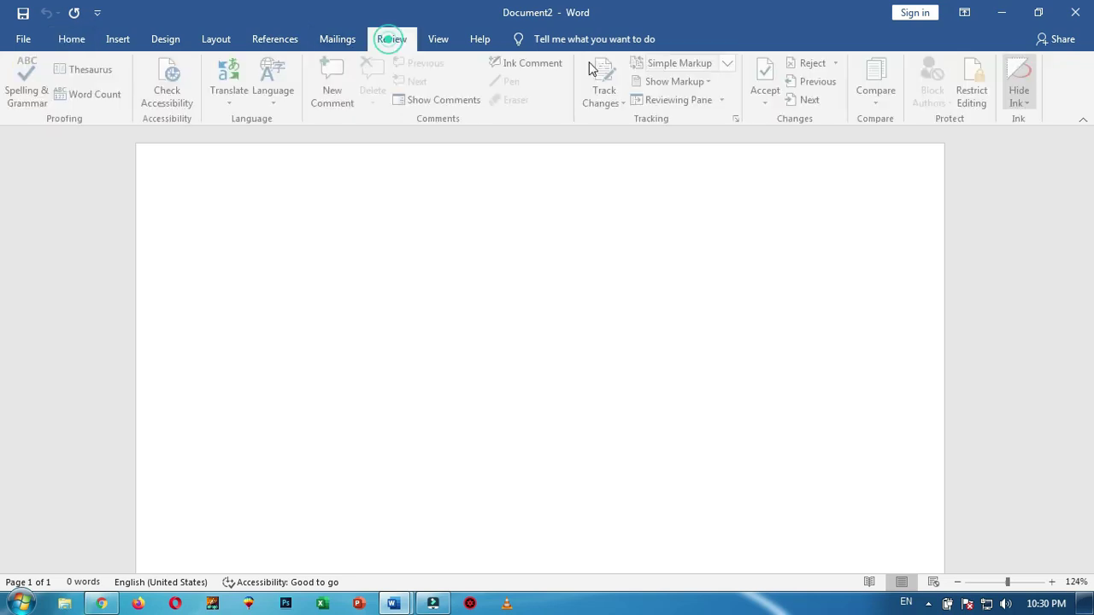
pyautogui.click(883, 101)
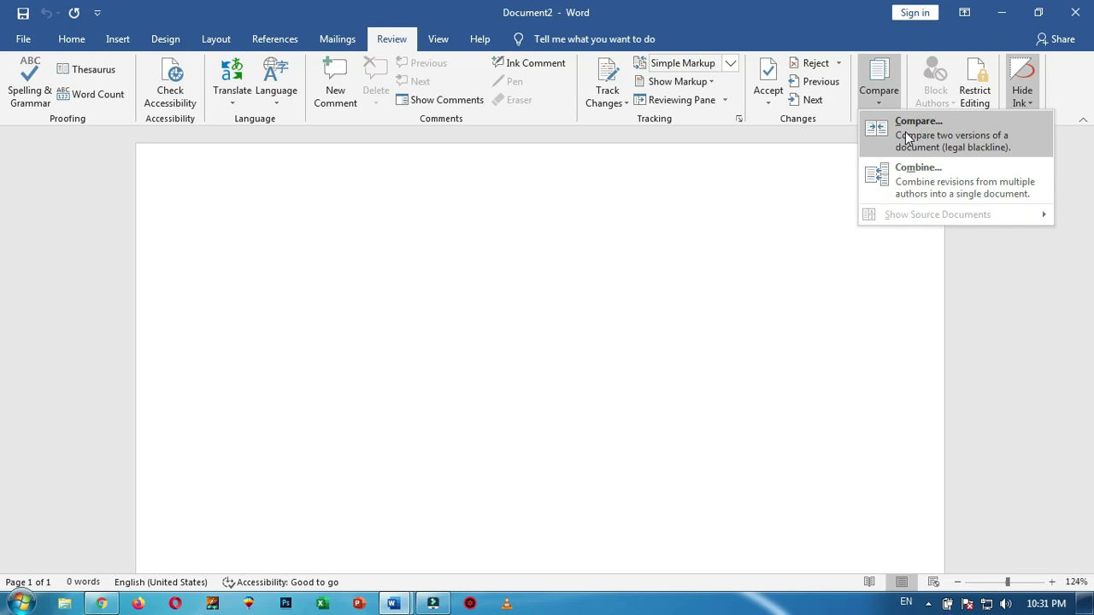
pyautogui.click(908, 138)
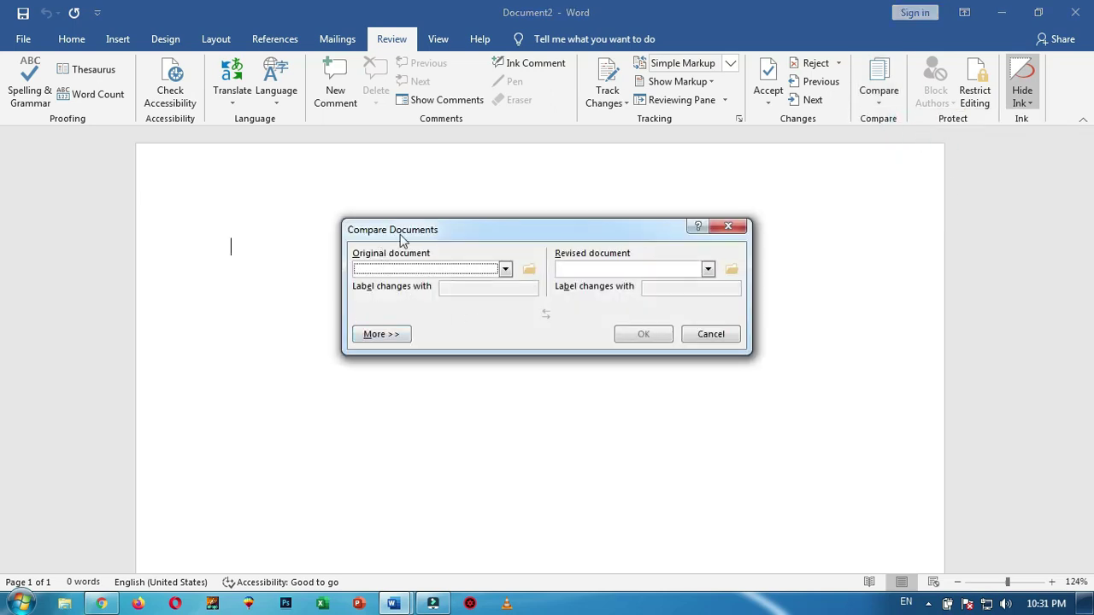
pyautogui.moveTo(400, 238); pyautogui.dragTo(399, 214)
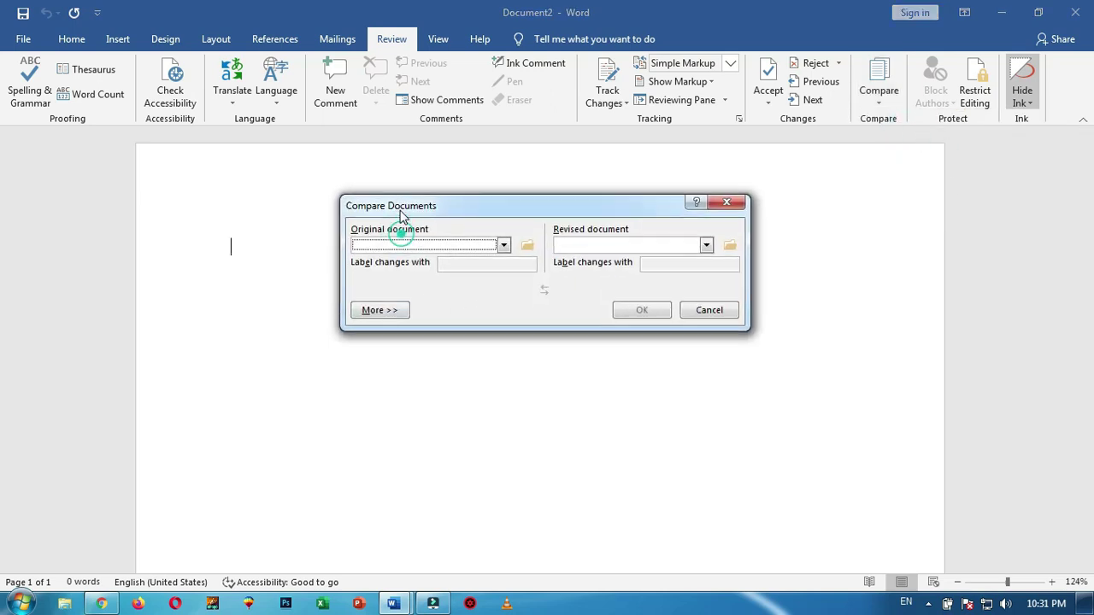
pyautogui.click(528, 245)
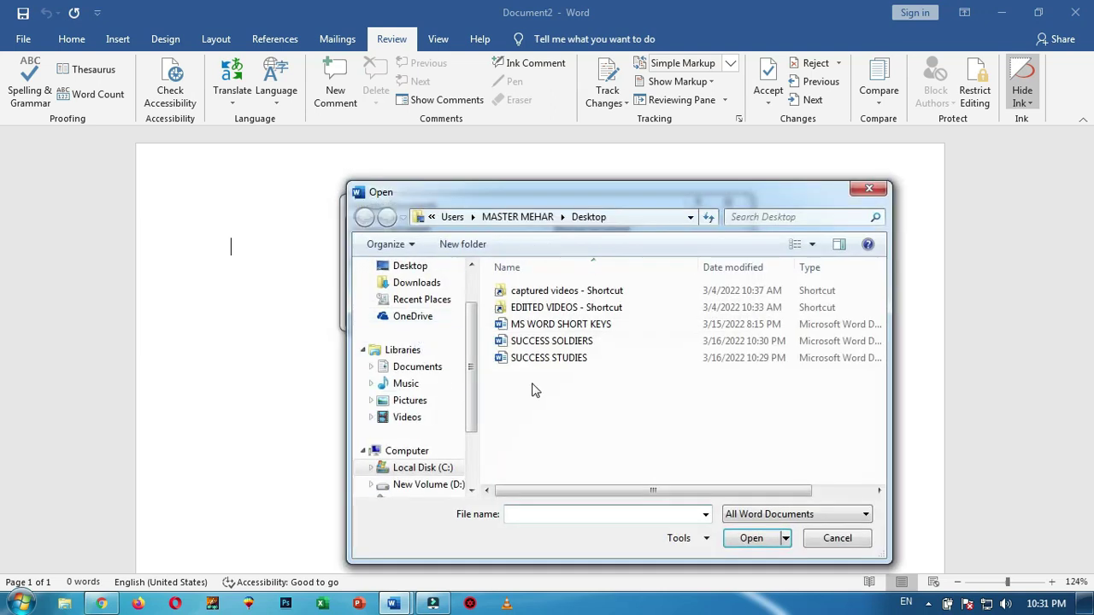
pyautogui.click(574, 359)
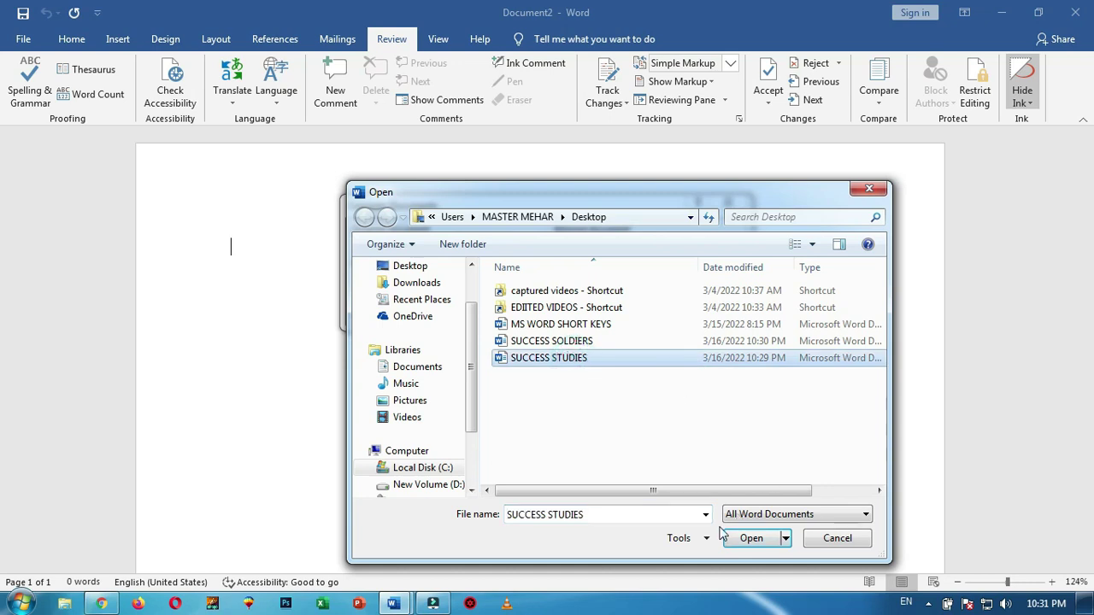
pyautogui.click(752, 539)
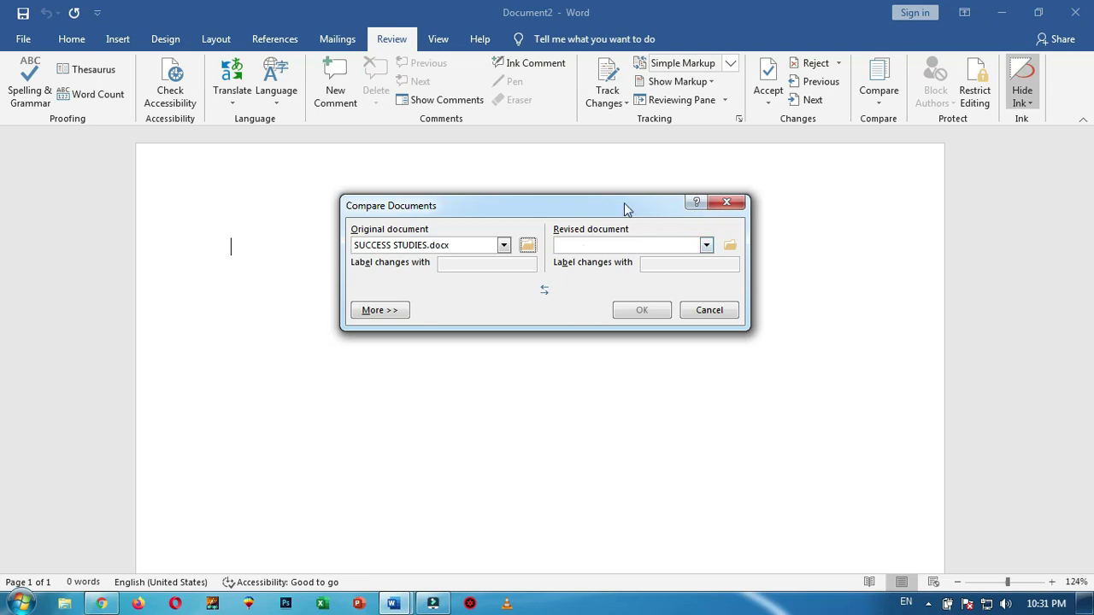
# Load SUCCESS SOLDIERS as the revised document and run the comparison, accepting tracked changes
pyautogui.moveTo(624, 204); pyautogui.dragTo(619, 198)
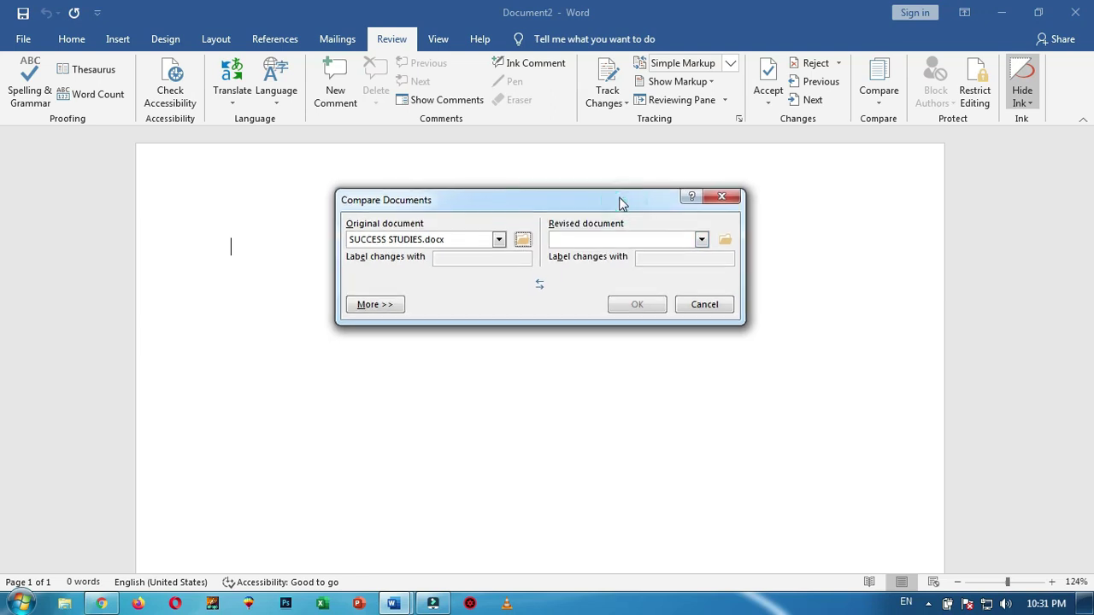
pyautogui.click(725, 240)
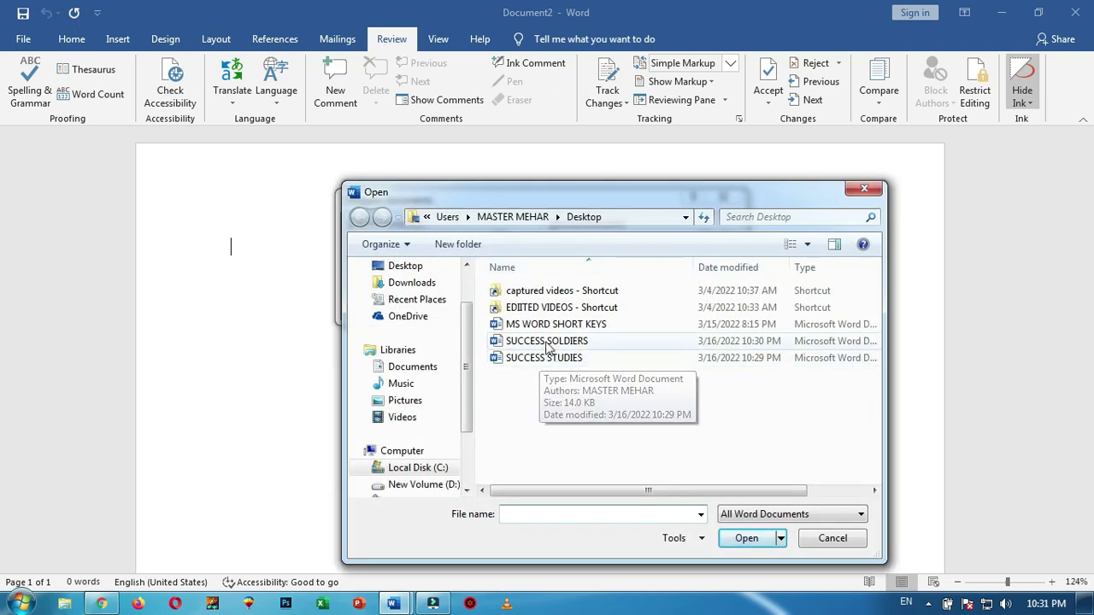
pyautogui.click(547, 341)
pyautogui.click(746, 539)
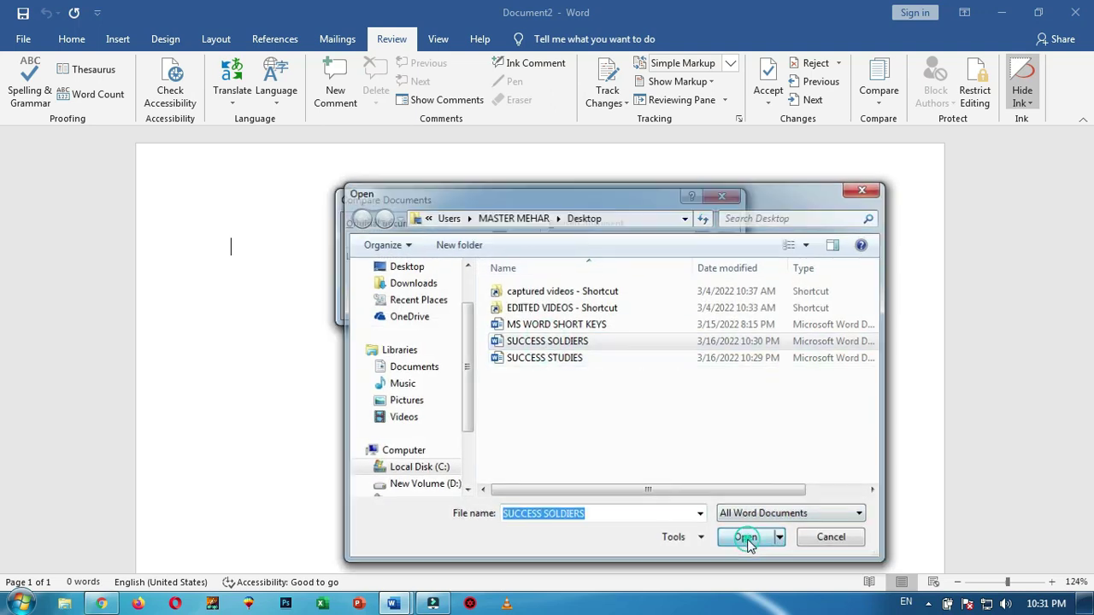
pyautogui.click(637, 306)
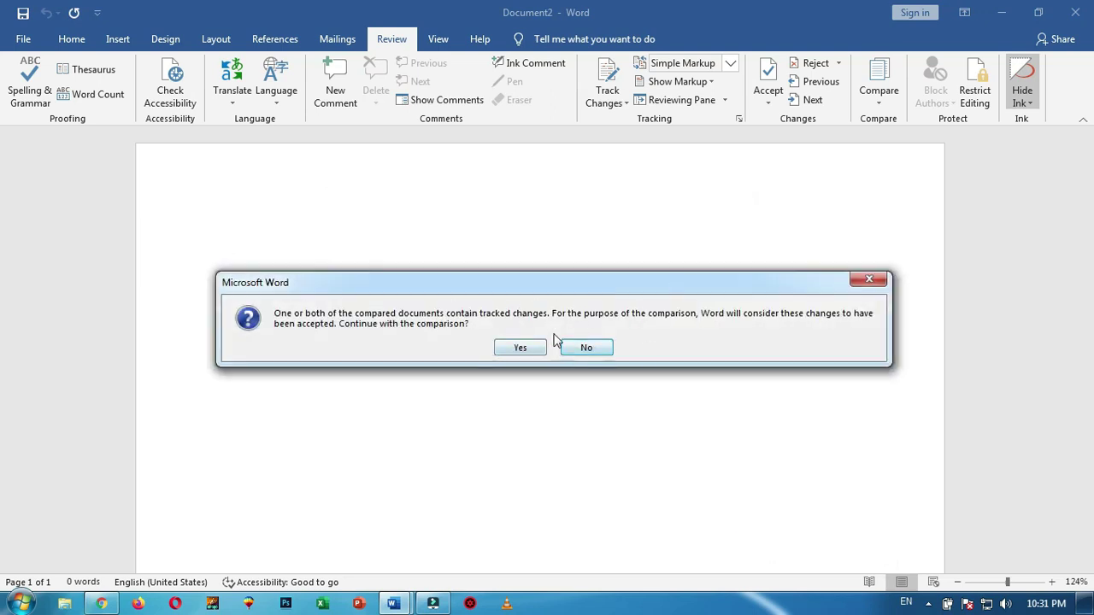
pyautogui.click(510, 348)
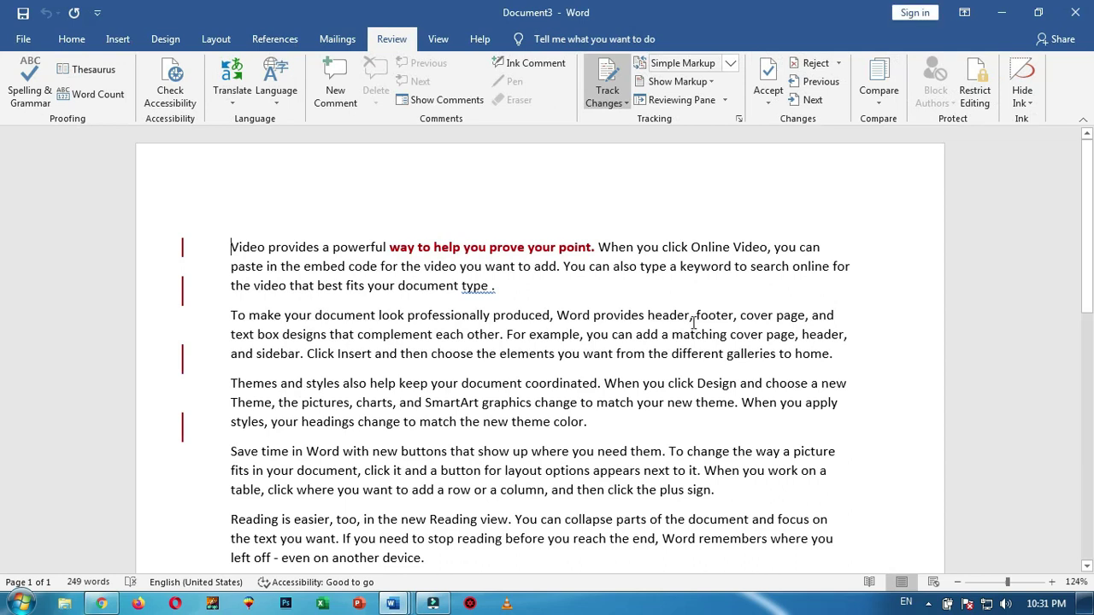
# Display the original SUCCESS STUDIES document beside the compared document and the revisions list
pyautogui.scroll(-2, 708, 323)
pyautogui.scroll(2, 557, 250)
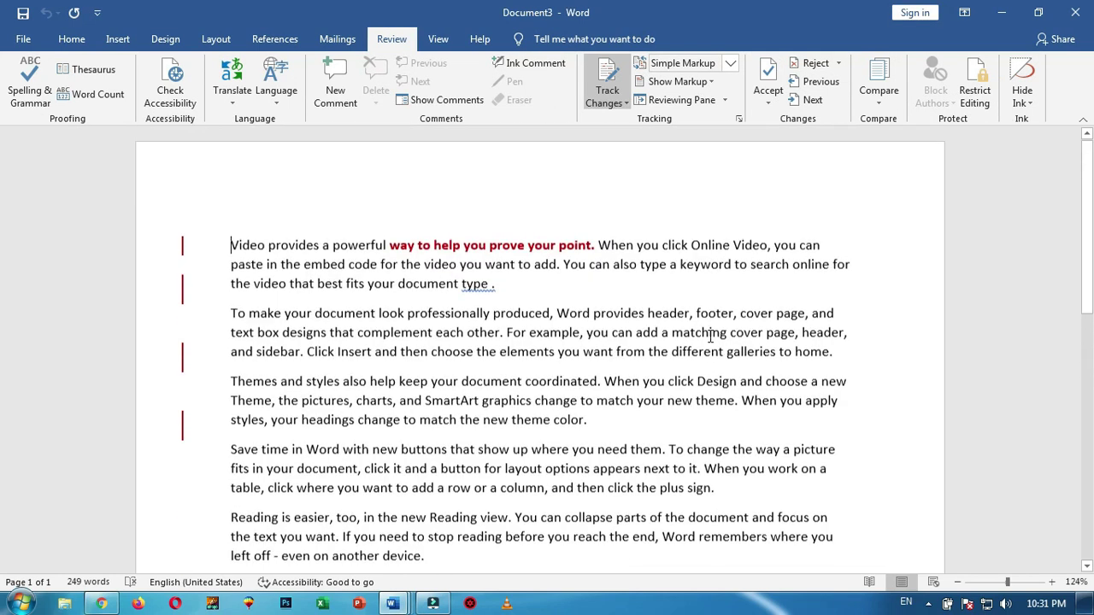
pyautogui.click(880, 94)
pyautogui.moveTo(914, 220)
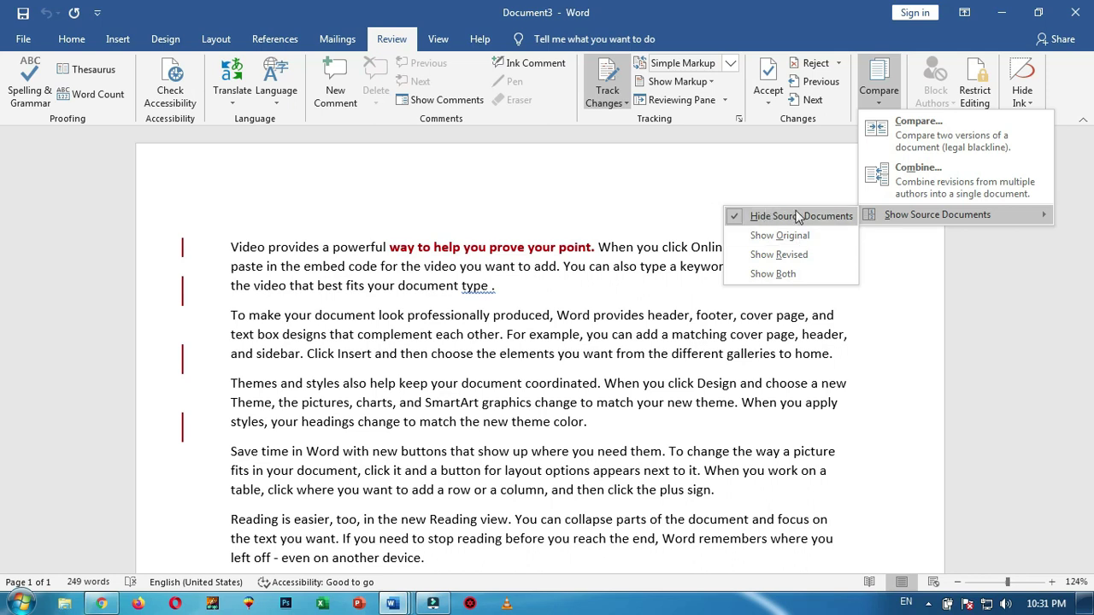
pyautogui.click(779, 236)
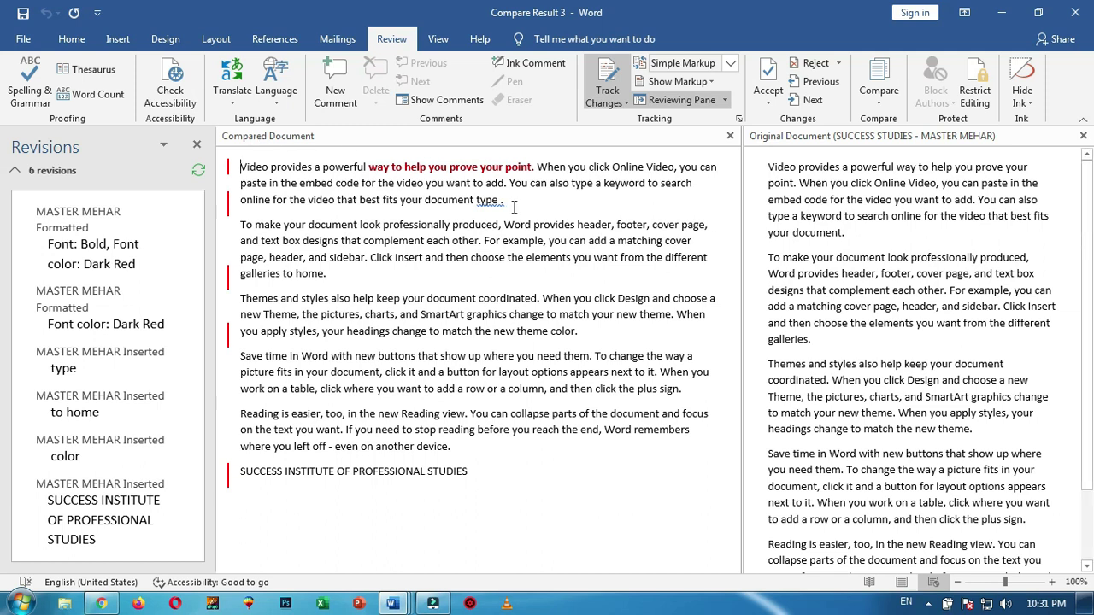
# Hide the original document pane, show it again, and widen the revisions list
pyautogui.click(879, 94)
pyautogui.moveTo(917, 222)
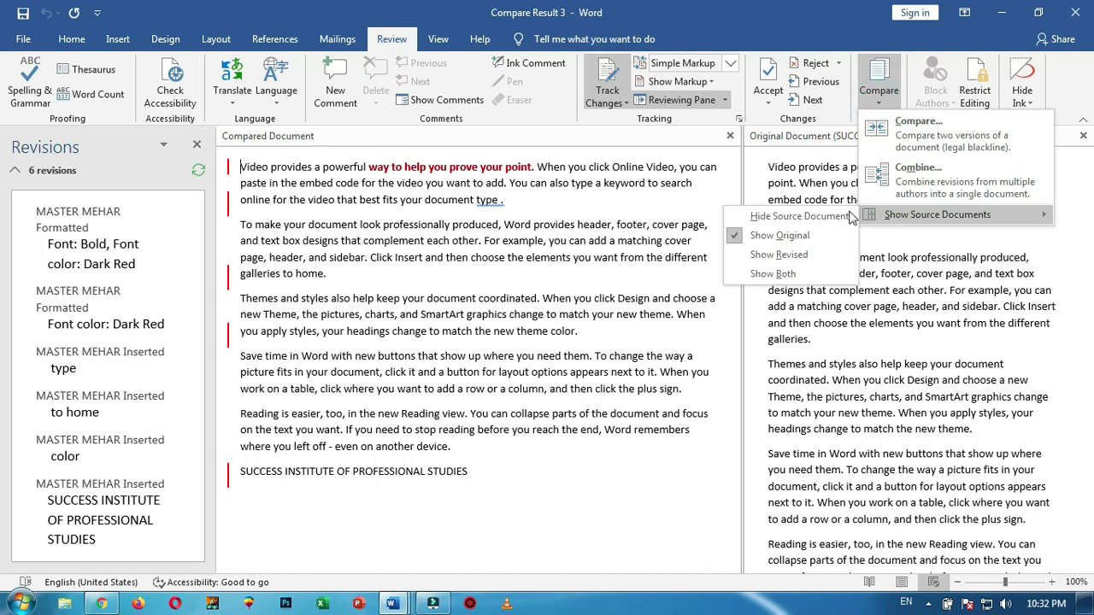
pyautogui.click(793, 219)
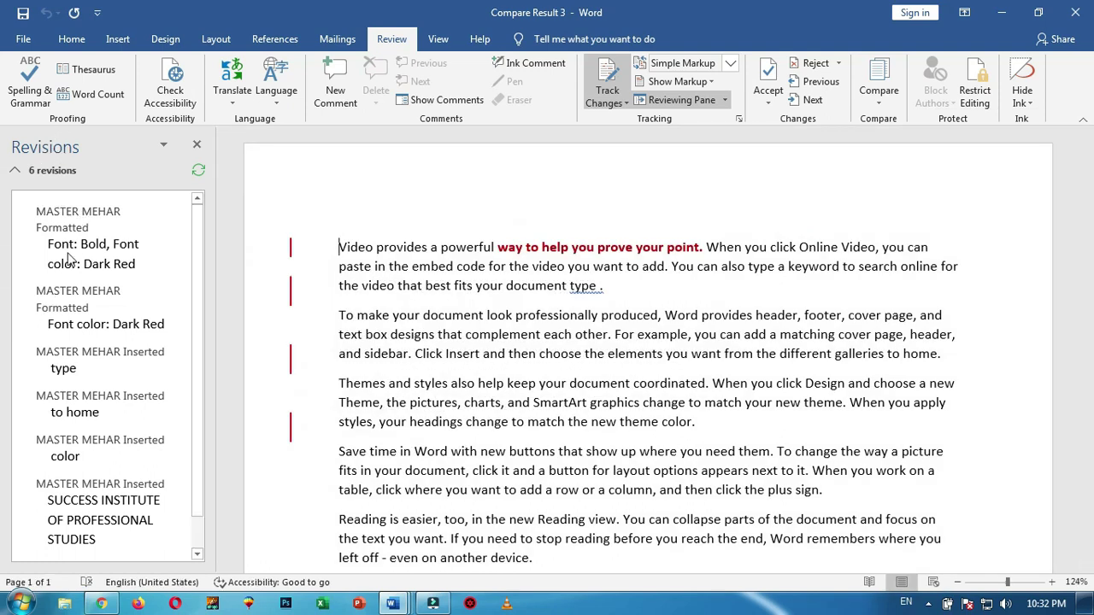
pyautogui.click(879, 93)
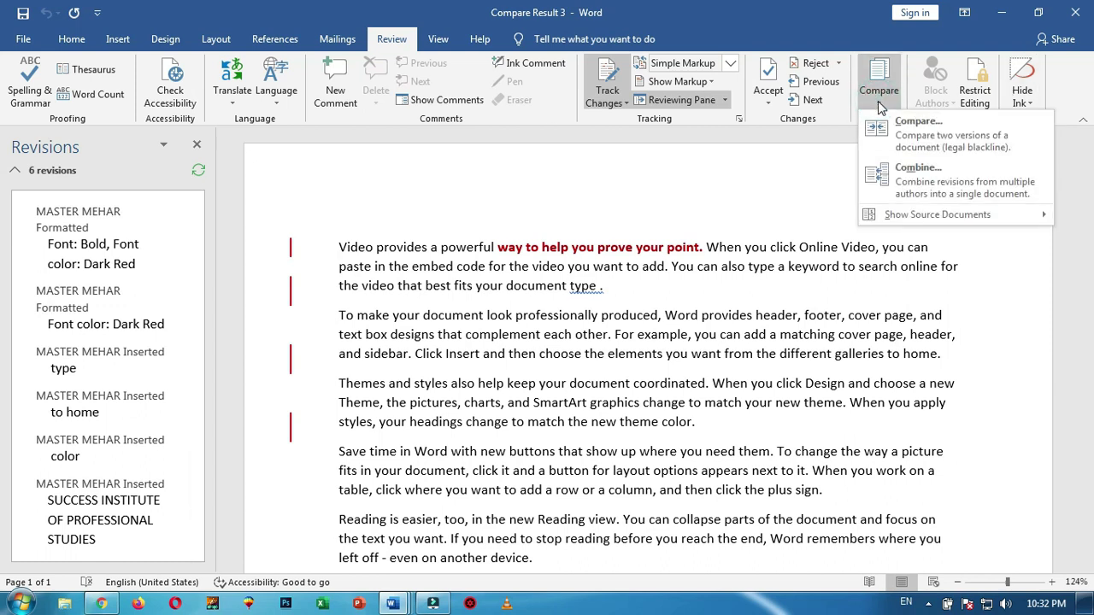
pyautogui.moveTo(906, 215)
pyautogui.click(779, 232)
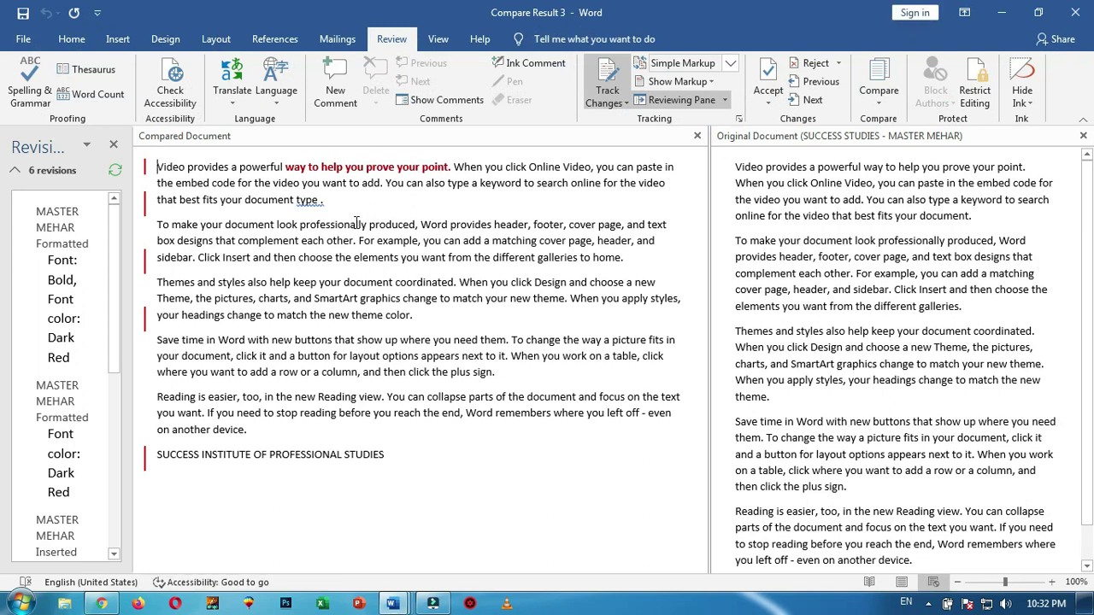
pyautogui.moveTo(133, 155); pyautogui.dragTo(268, 184)
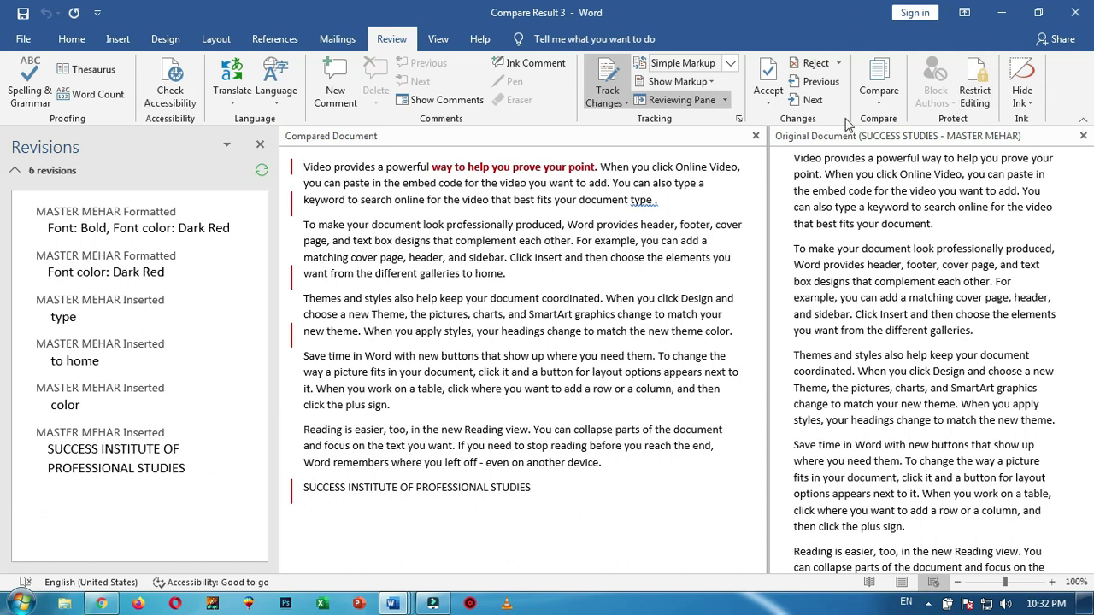
# Hide both source document panes and close the revisions list, leaving only Compare Result 3
pyautogui.click(878, 102)
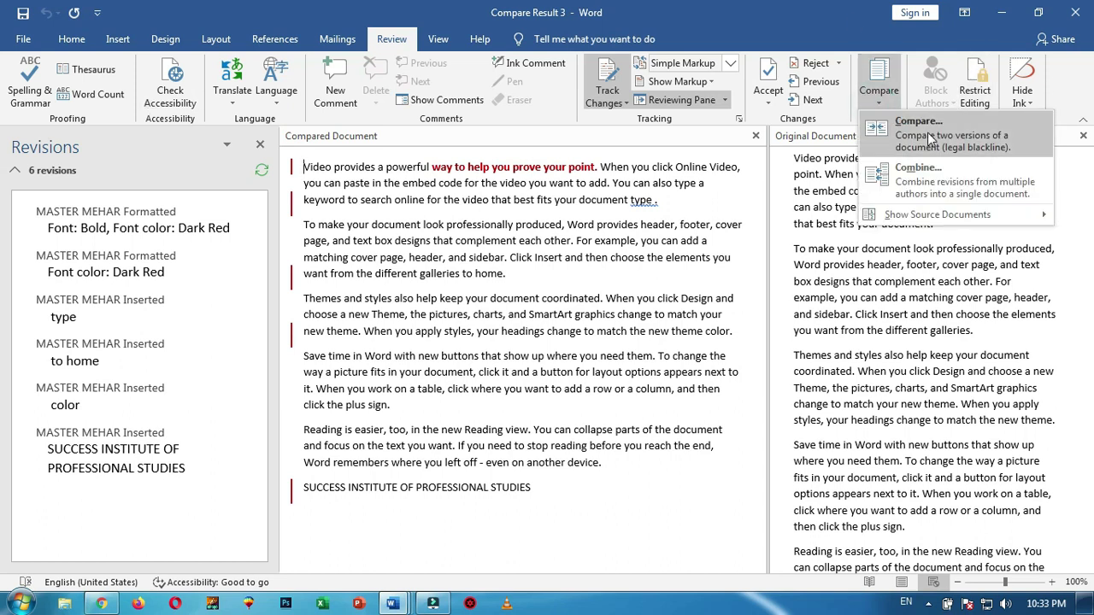
pyautogui.moveTo(924, 214)
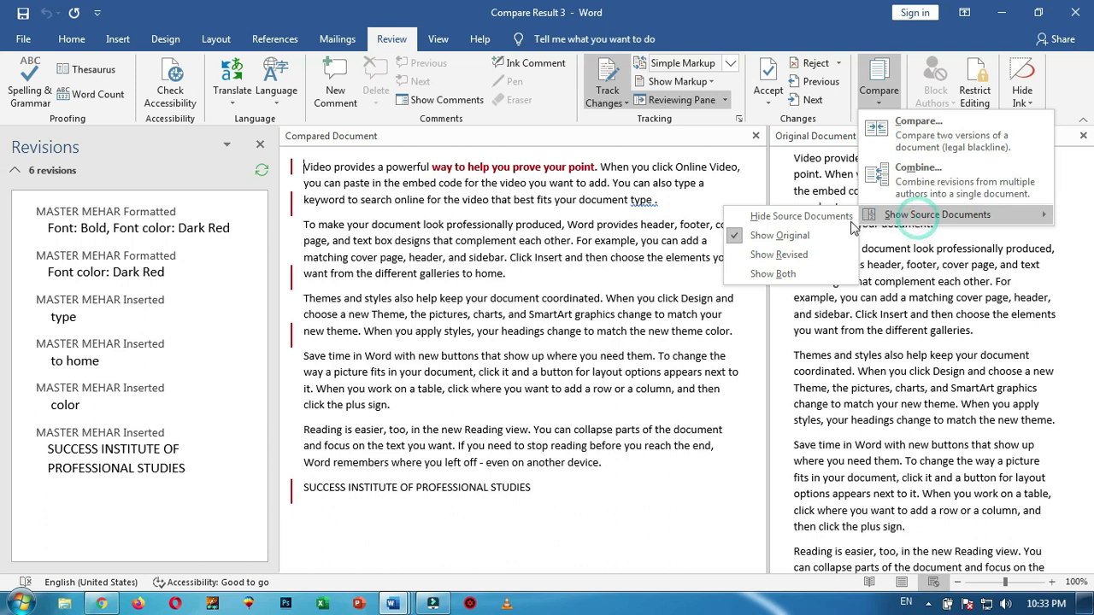
pyautogui.click(780, 219)
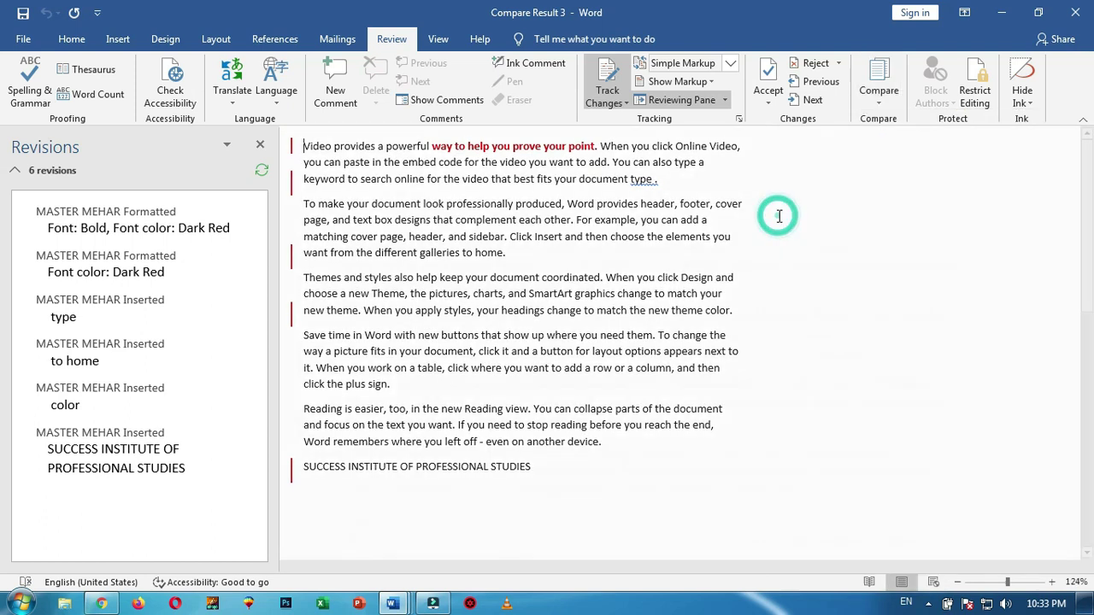
pyautogui.click(260, 148)
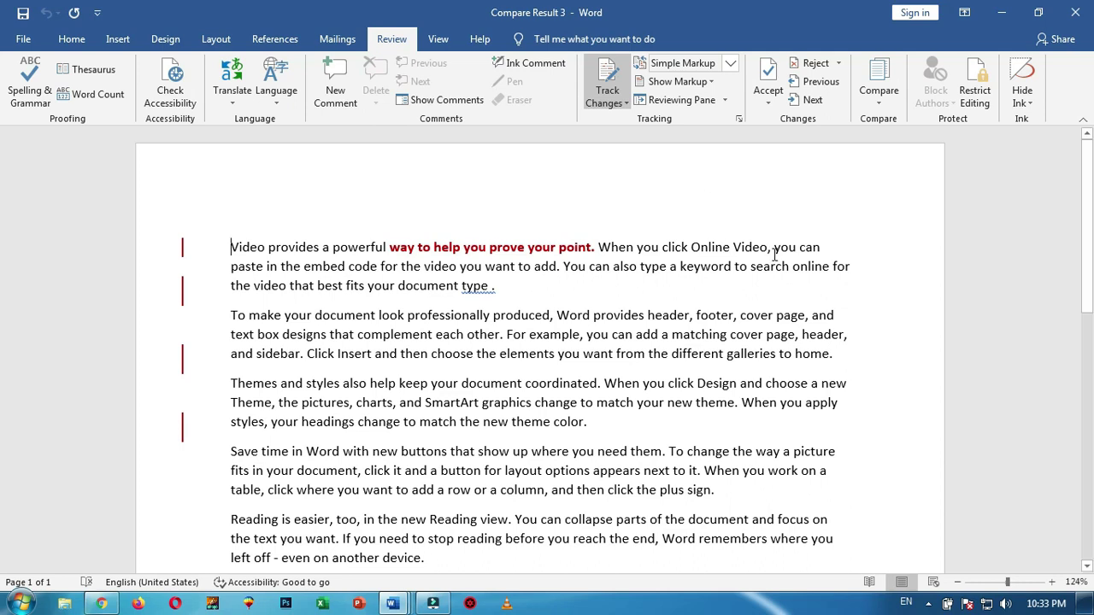
# Create a new blank document and generate five sample paragraphs with =RAND()
pyautogui.hotkey('ctrl', 'n')
pyautogui.write('=RA')
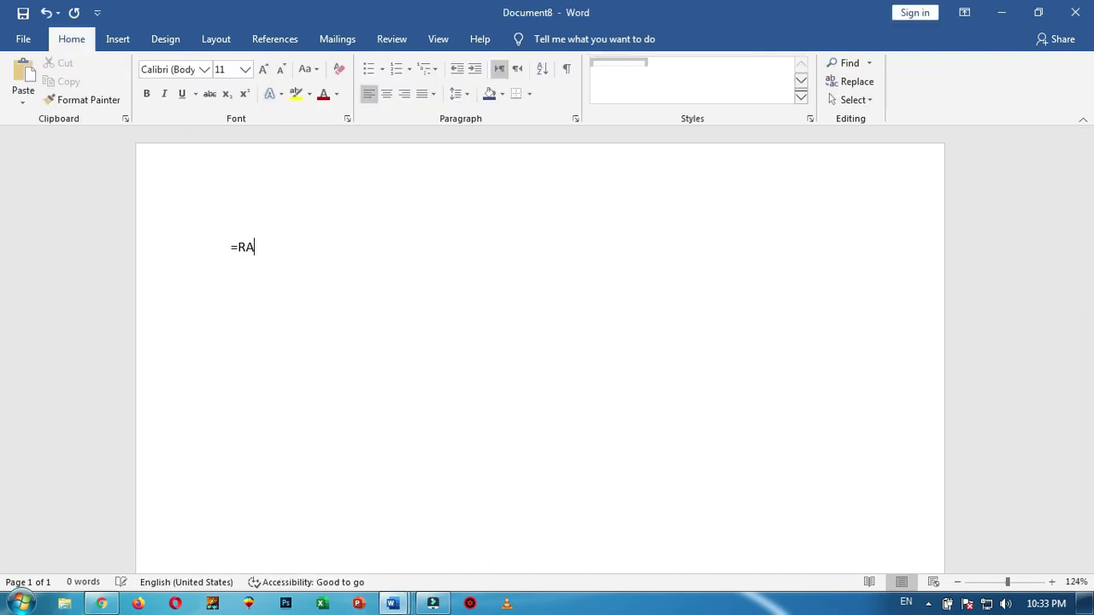
pyautogui.write('ND()')
pyautogui.press('Return')
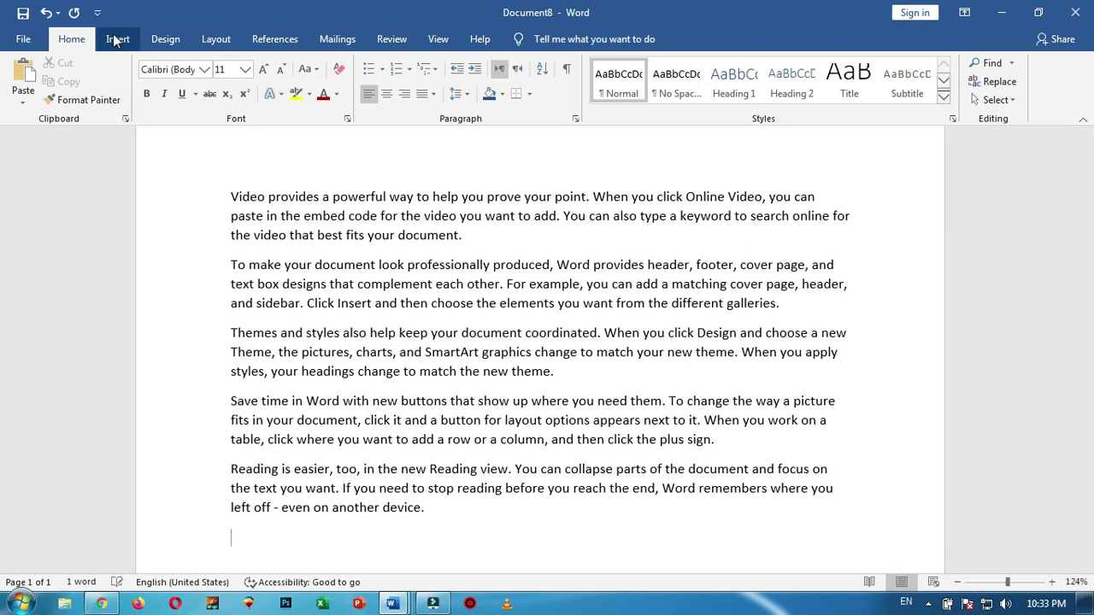
# Look through the Insert and Review ribbons and the File > Info Protect Document options
pyautogui.click(117, 39)
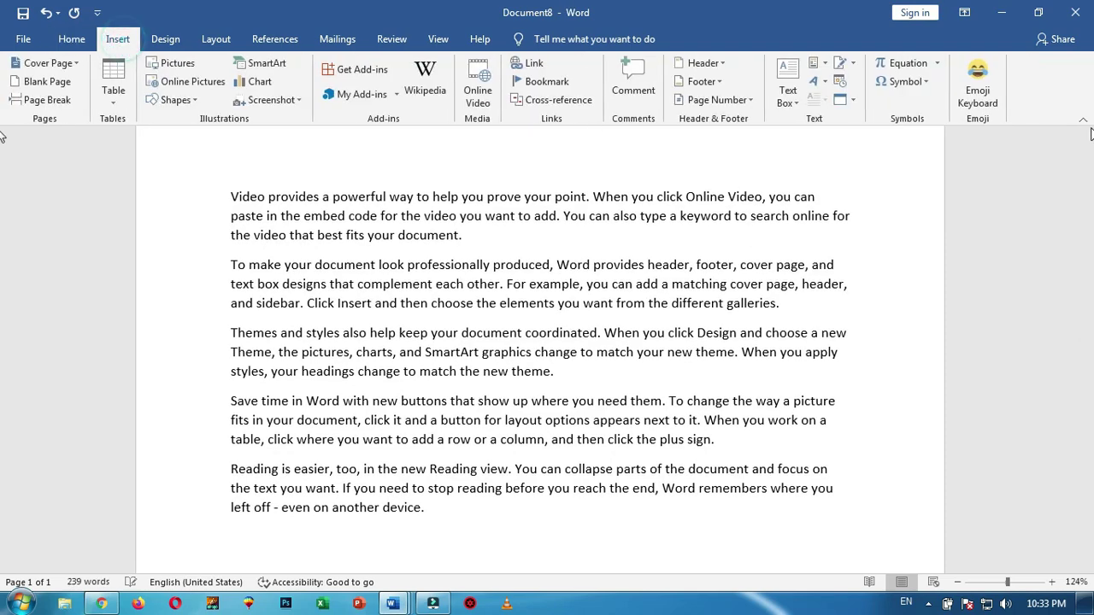
pyautogui.click(402, 41)
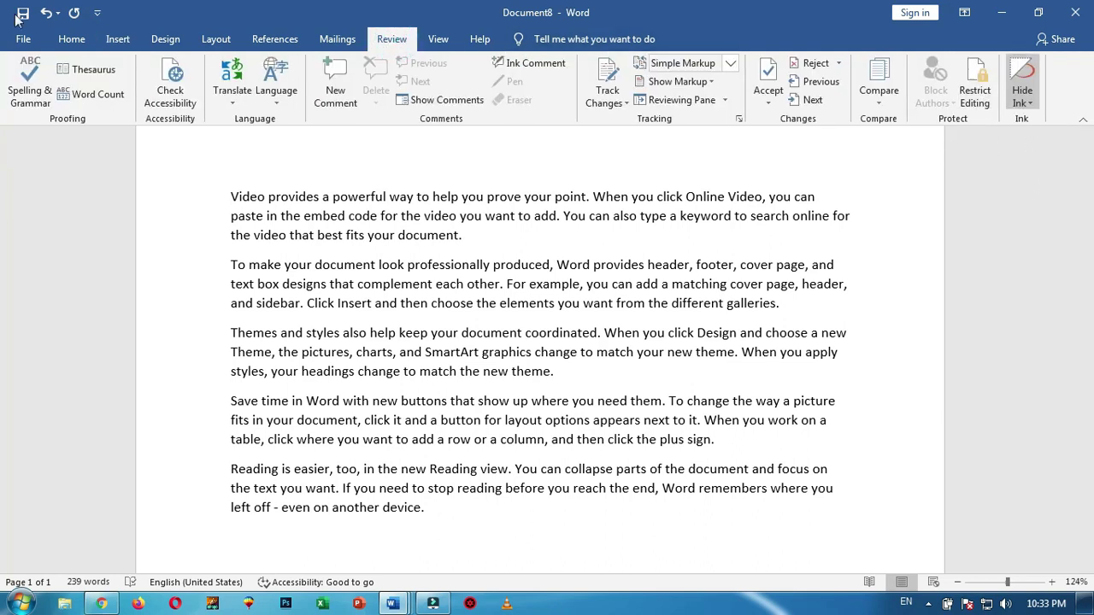
pyautogui.click(23, 39)
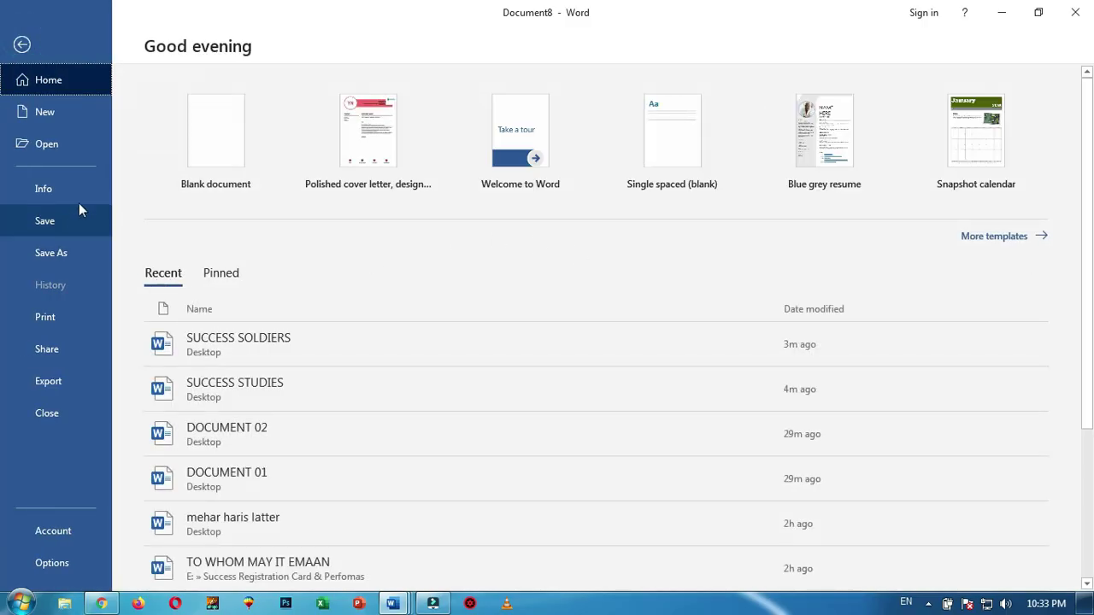
pyautogui.click(70, 187)
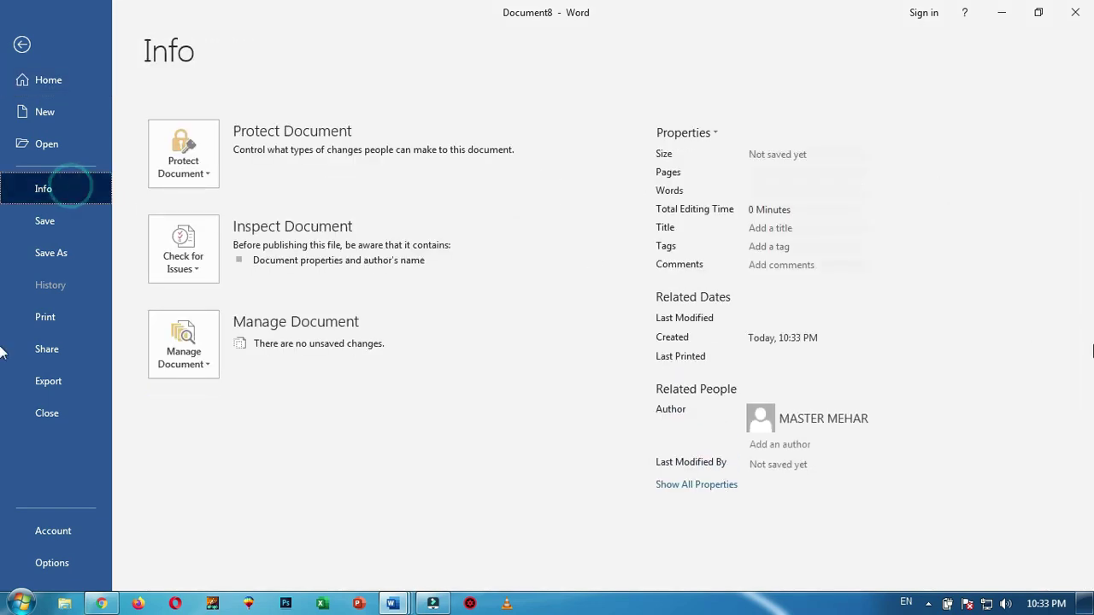
pyautogui.click(203, 178)
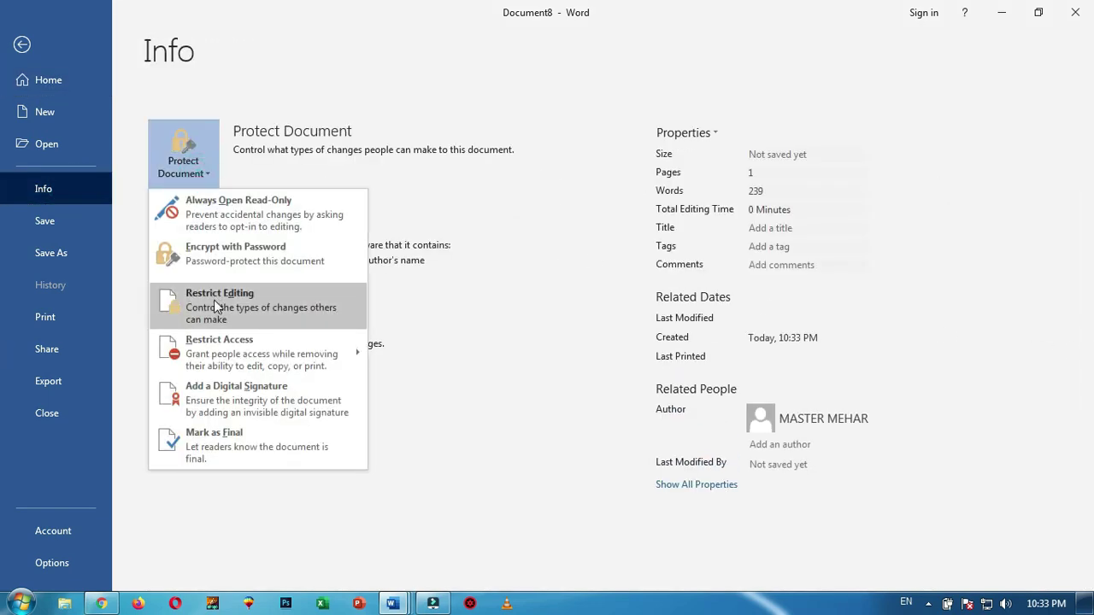
pyautogui.click(23, 46)
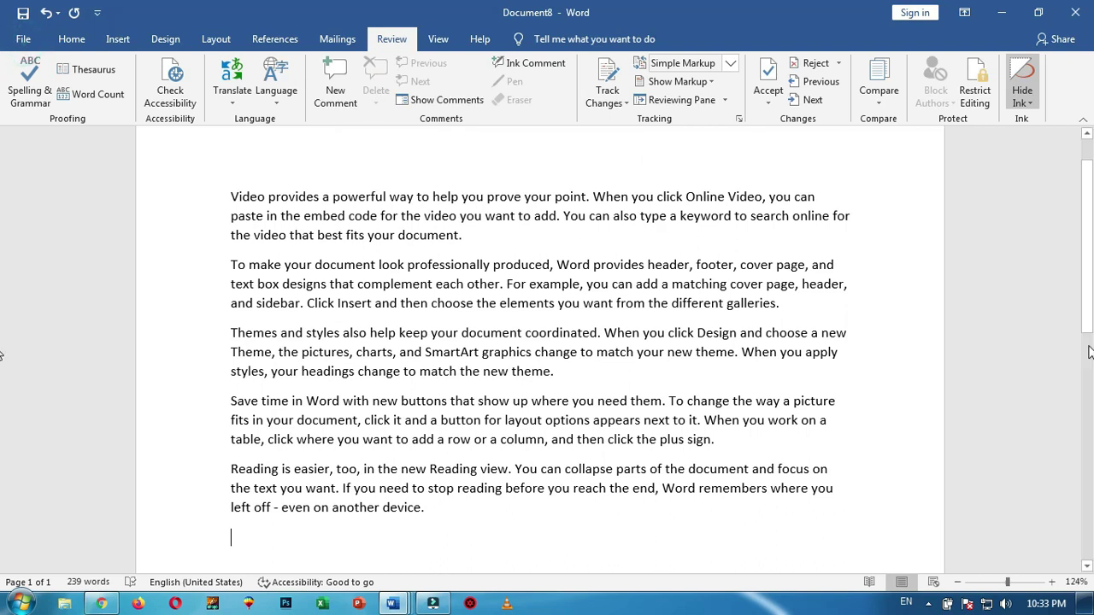
# In Restrict Editing, limit formatting to selected styles and allow only No changes (Read only)
pyautogui.scroll(-1, 904, 434)
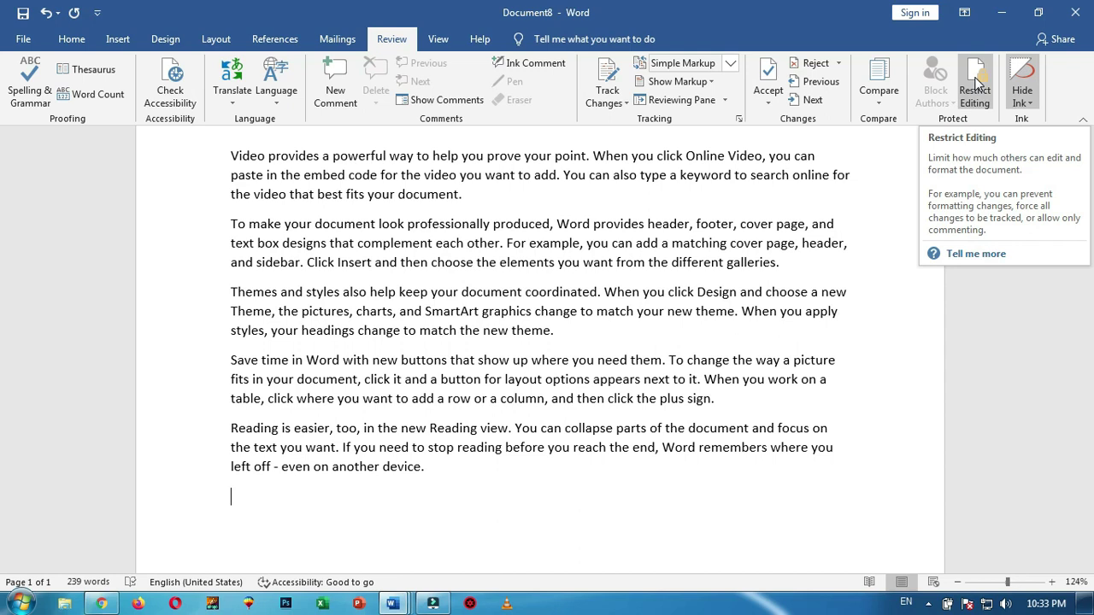
pyautogui.scroll(2, 694, 341)
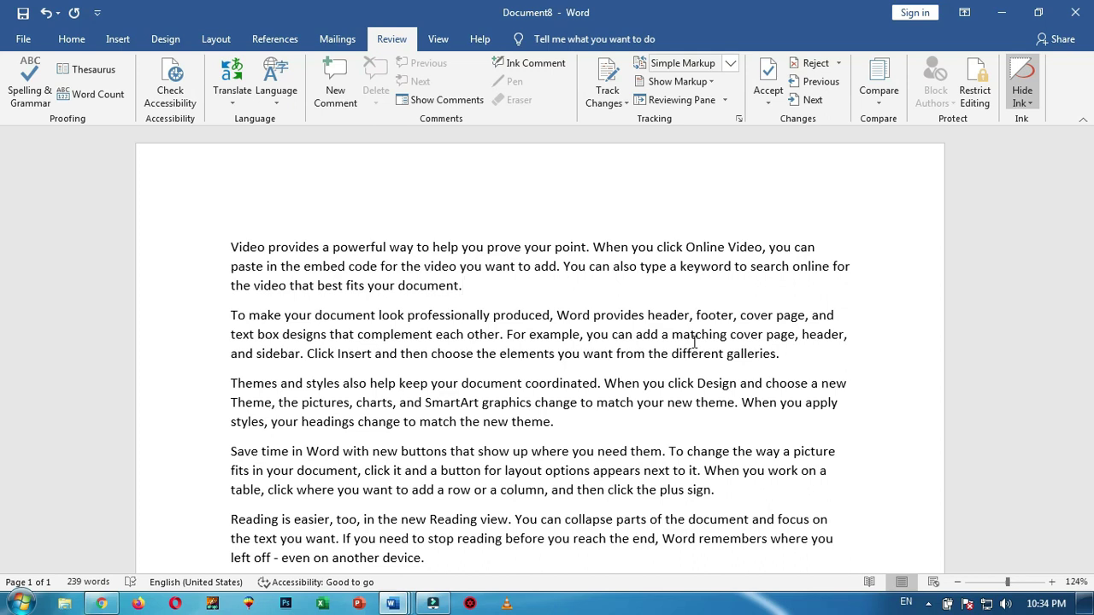
pyautogui.click(983, 85)
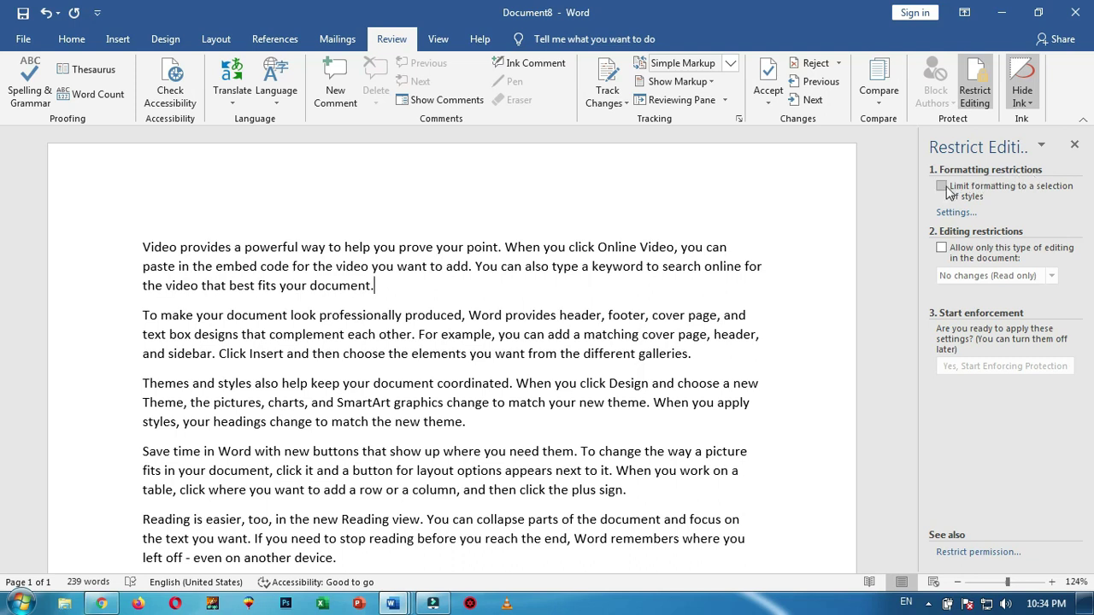
pyautogui.click(942, 187)
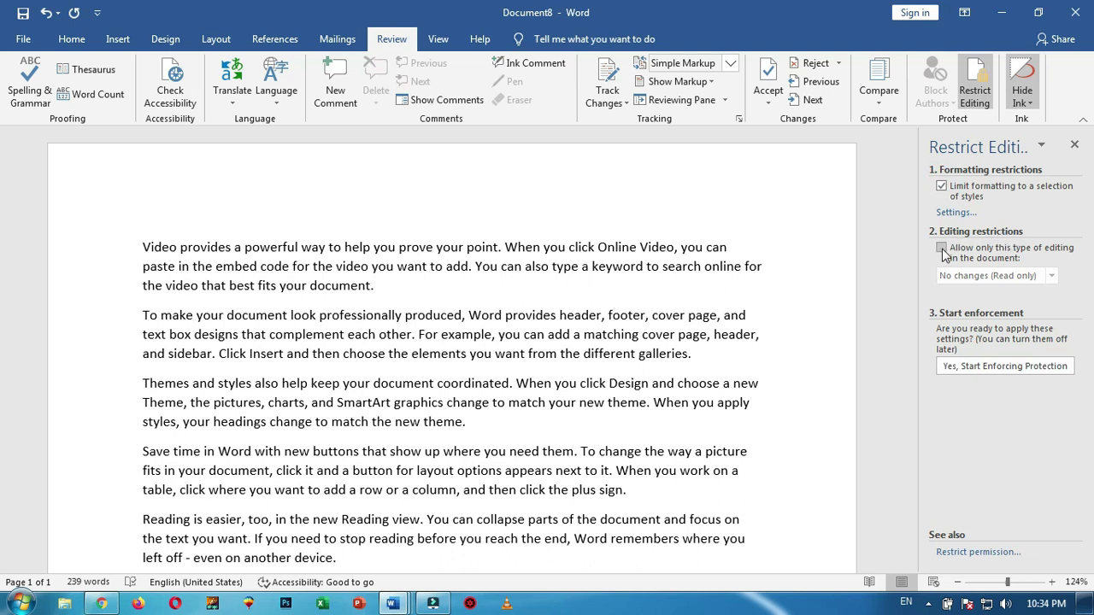
pyautogui.click(942, 249)
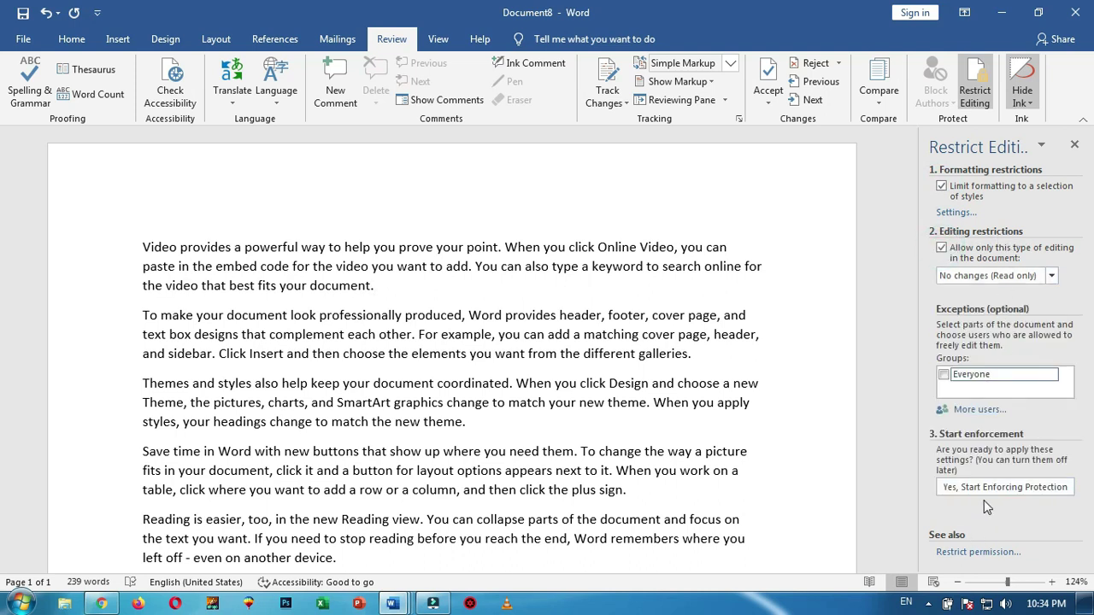
# Start enforcing protection, entering and confirming the document password
pyautogui.click(1003, 484)
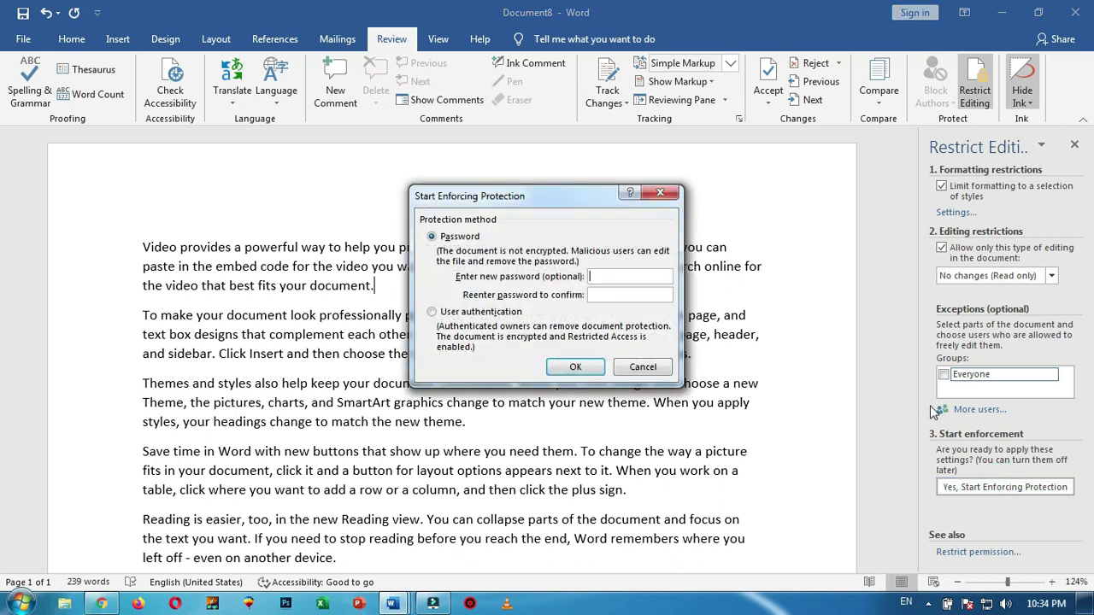
pyautogui.write('1234')
pyautogui.press('Tab')
pyautogui.write('1234')
pyautogui.click(576, 367)
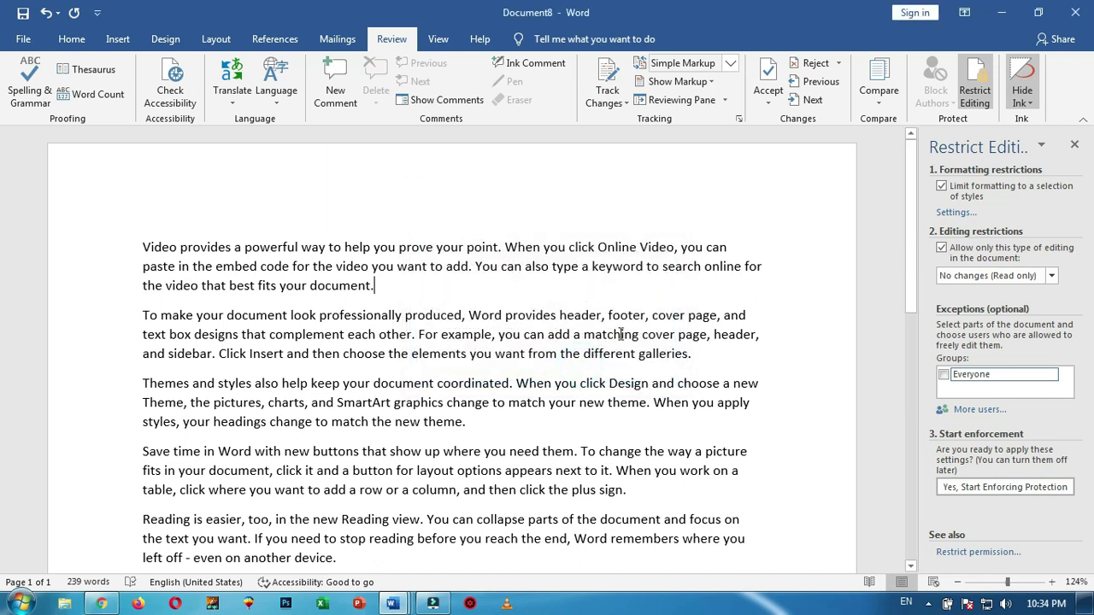
pyautogui.click(72, 39)
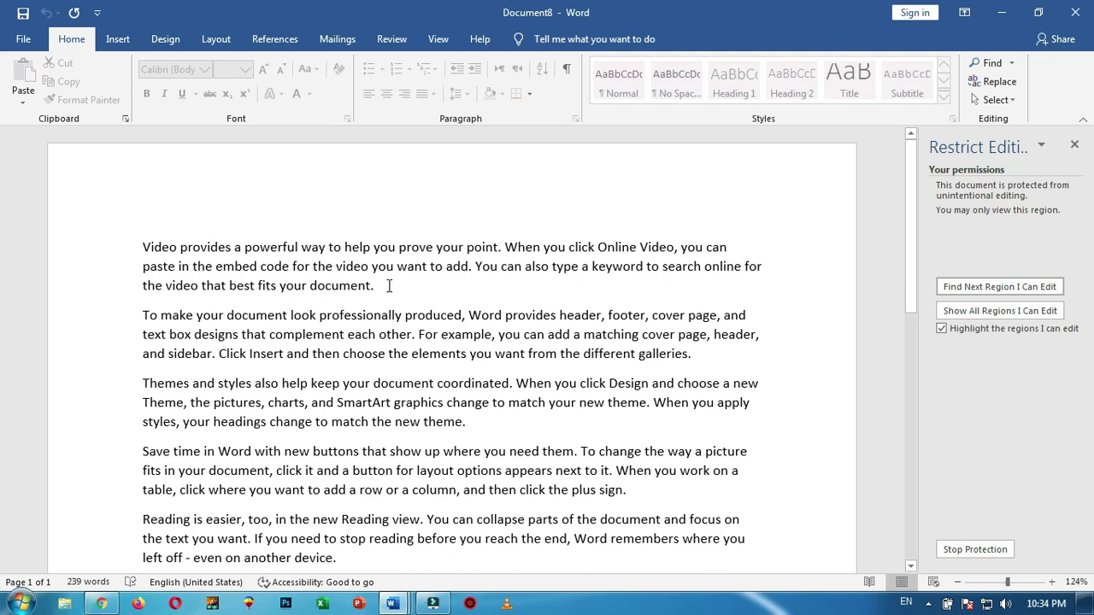
pyautogui.moveTo(376, 286); pyautogui.dragTo(165, 270)
pyautogui.press('Delete')
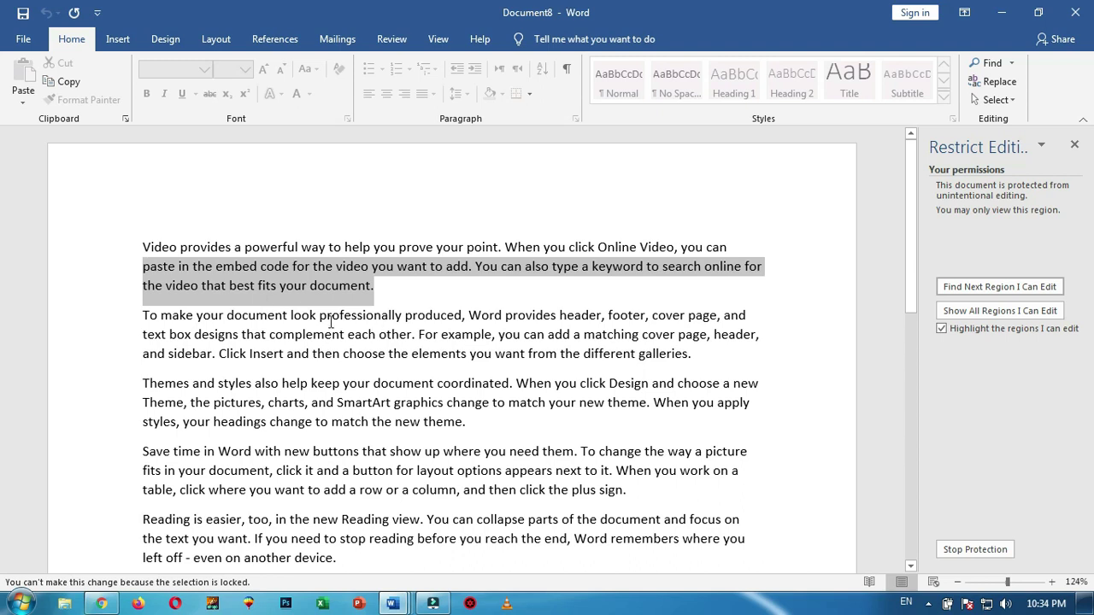
pyautogui.press('Delete')
pyautogui.press('Delete')
pyautogui.click(385, 288)
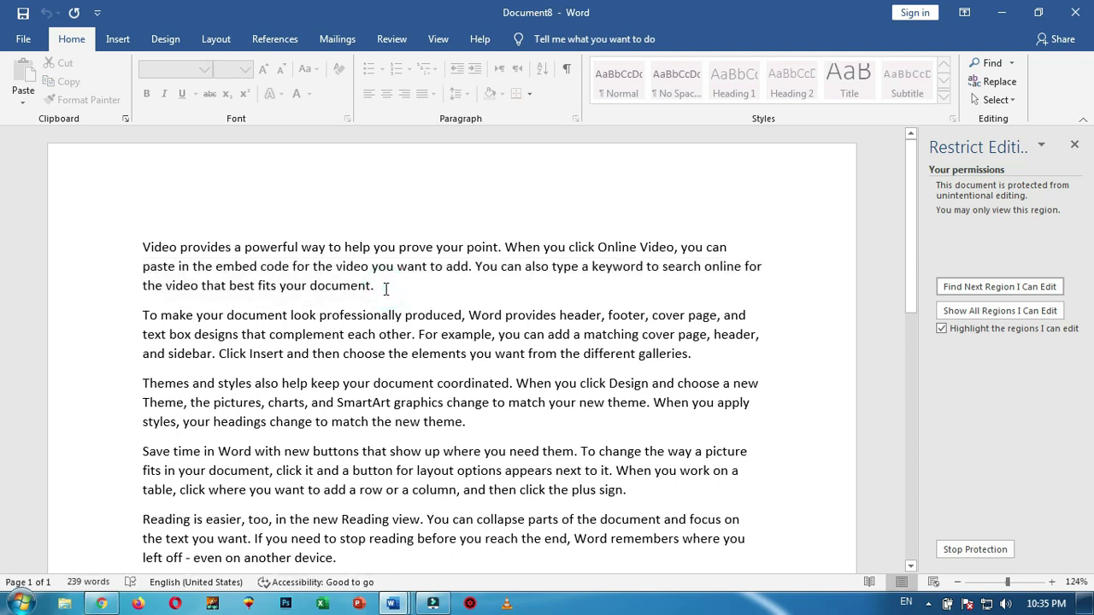
# Stop the document protection by entering its password
pyautogui.click(983, 557)
pyautogui.write('1234')
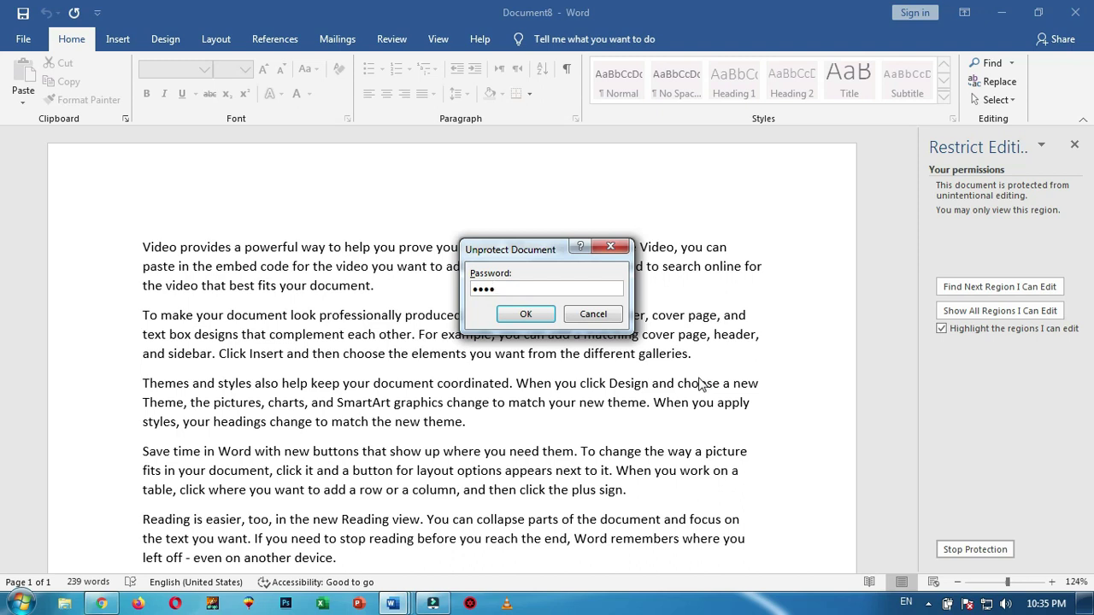
pyautogui.click(543, 316)
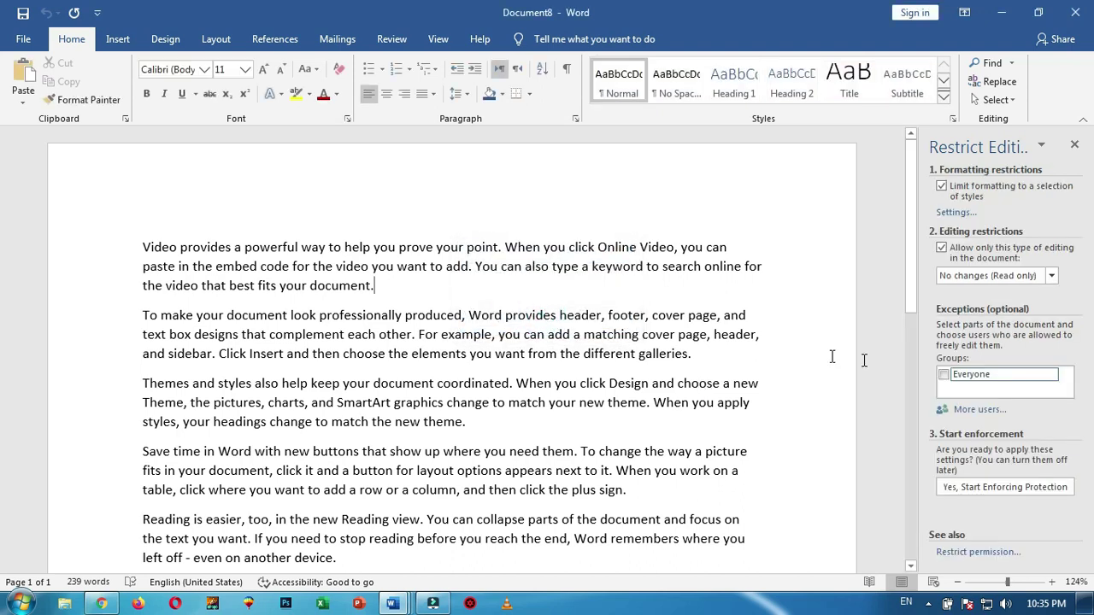
# Delete the first 'Video provides…' paragraph and close the Restrict Editing pane
pyautogui.tripleClick(325, 284)
pyautogui.click(402, 294)
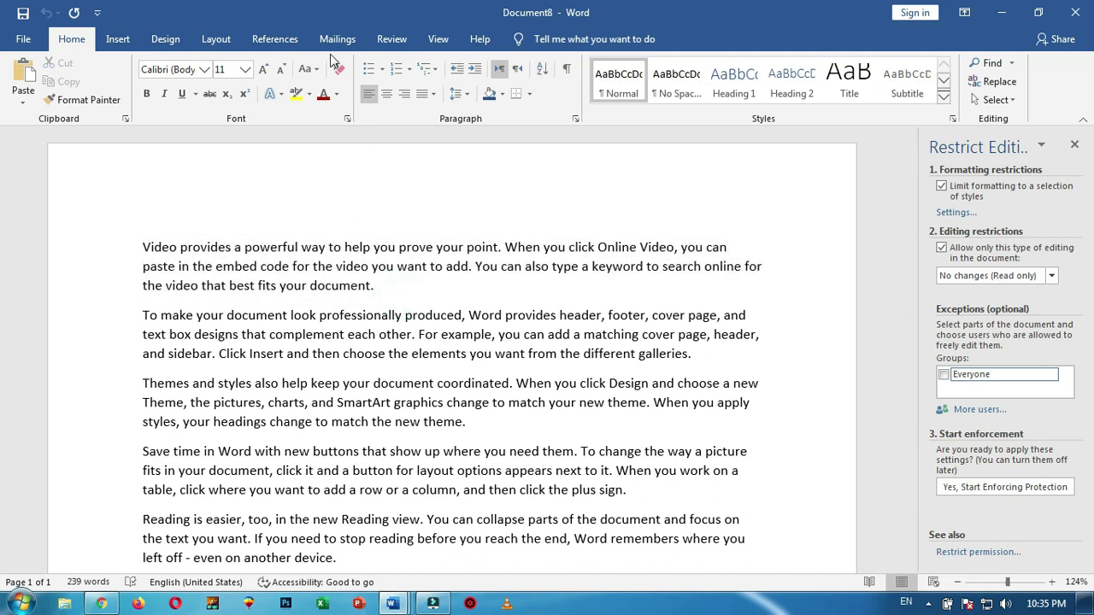
pyautogui.click(695, 354)
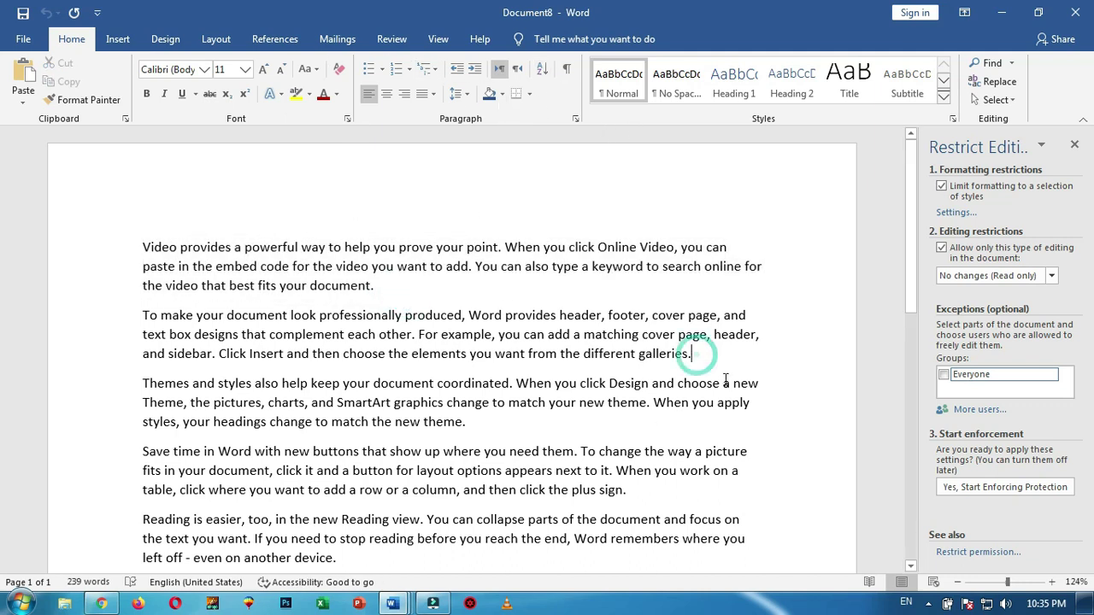
pyautogui.tripleClick(291, 269)
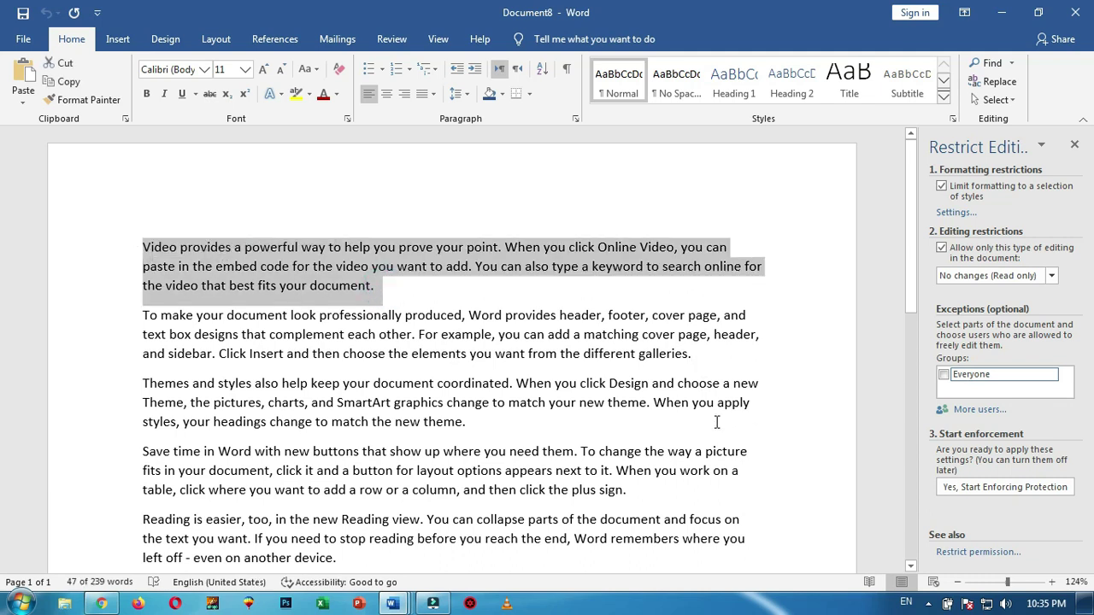
pyautogui.press('Delete')
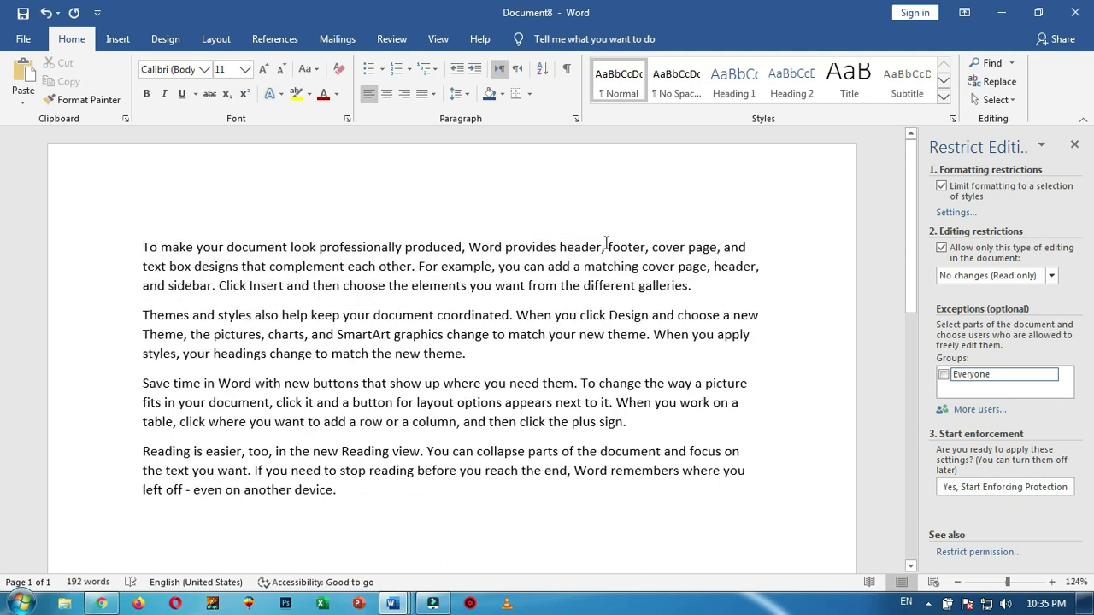
pyautogui.click(1074, 145)
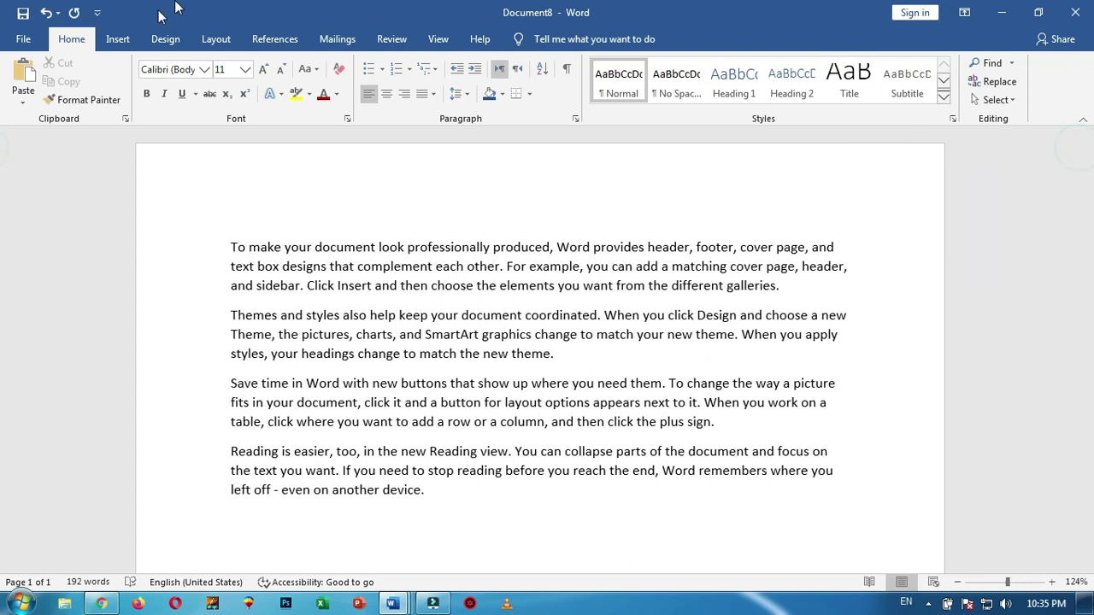
pyautogui.click(392, 39)
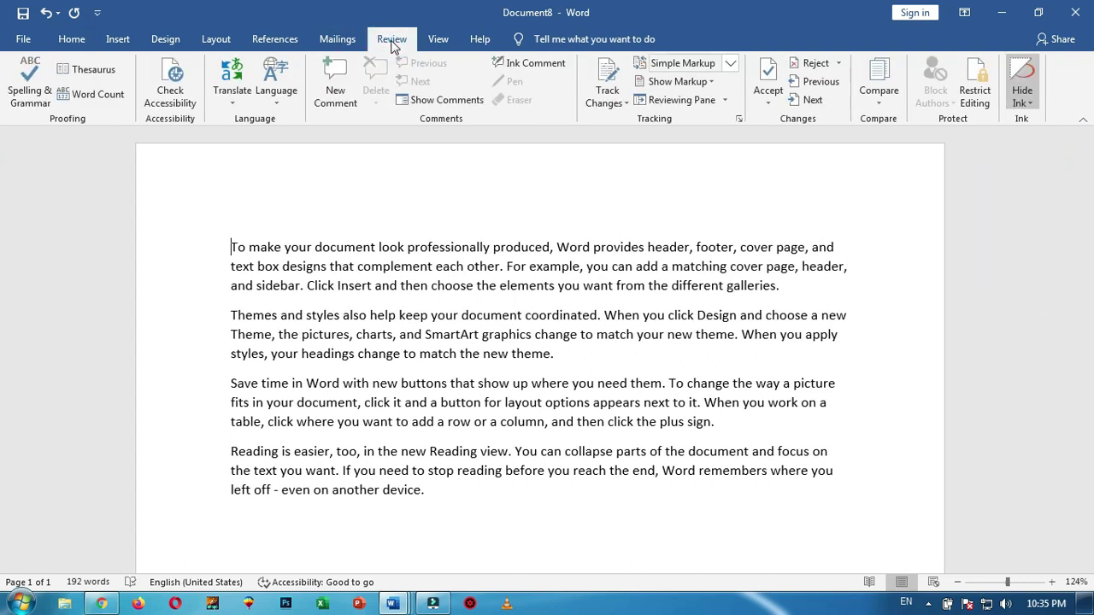
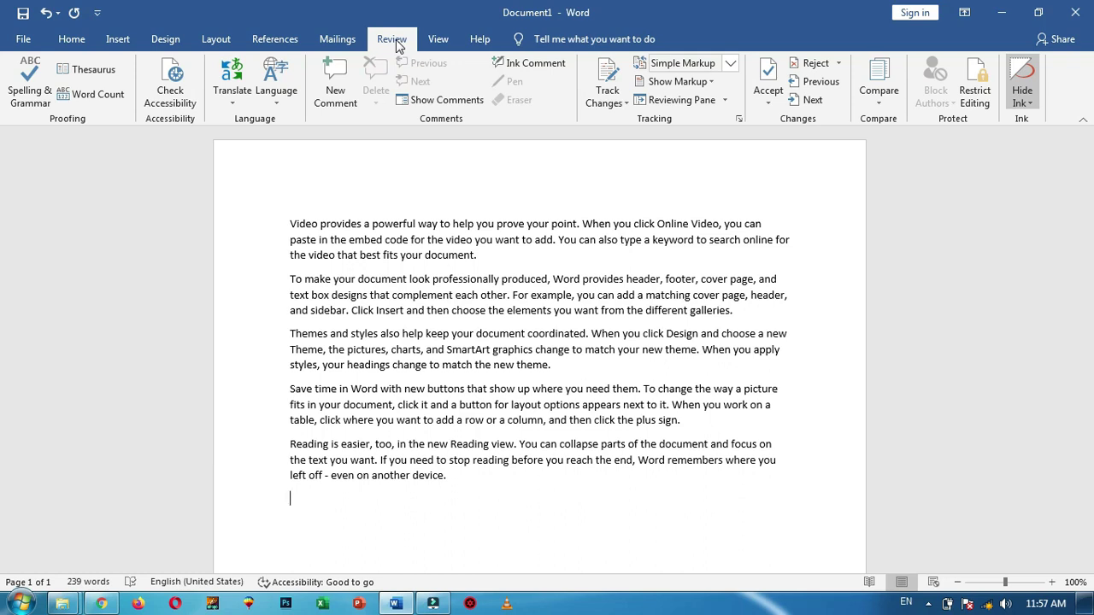
# Switch the ribbon to the View tab to reach the document view options
pyautogui.click(439, 43)
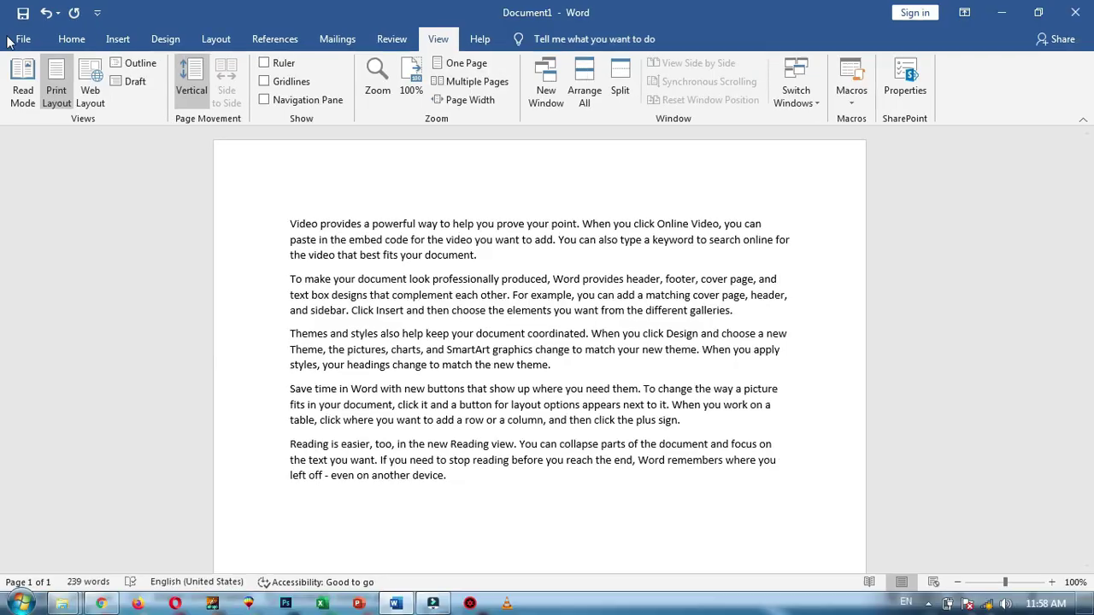
# Paste a copy of all five paragraphs at the document's end and switch to Read Mode
pyautogui.click(290, 223)
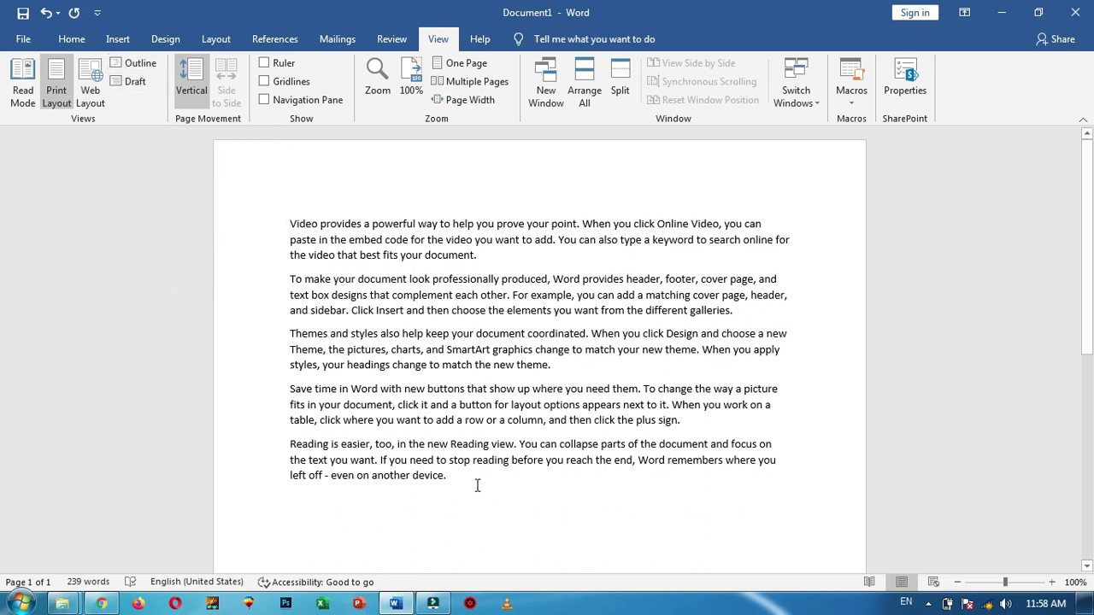
pyautogui.hotkey('ctrl', 'a')
pyautogui.hotkey('ctrl', 'c')
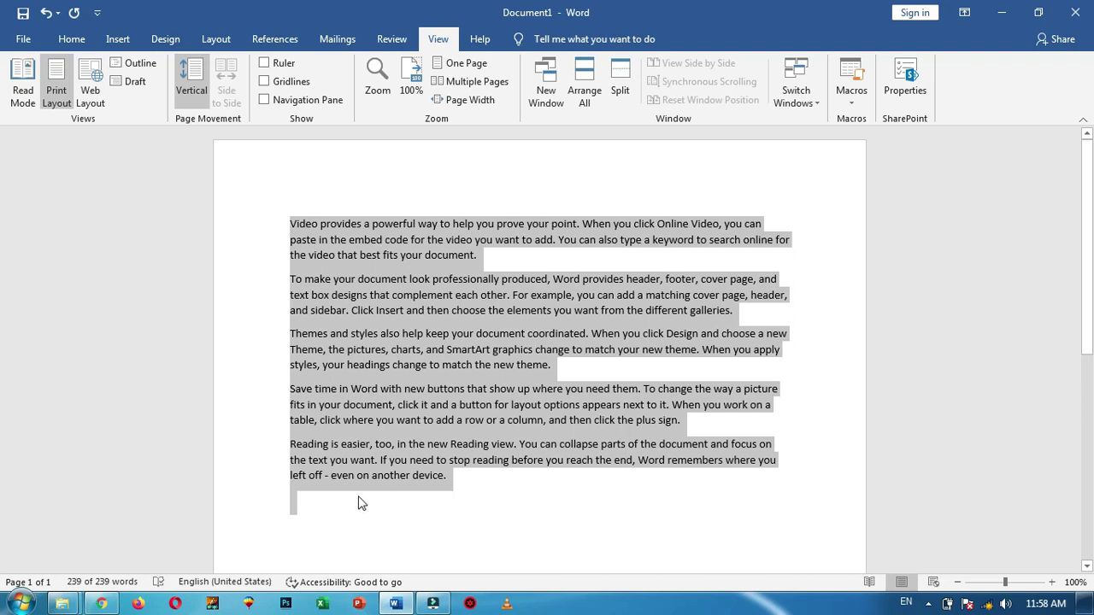
pyautogui.click(360, 501)
pyautogui.hotkey('ctrl', 'v')
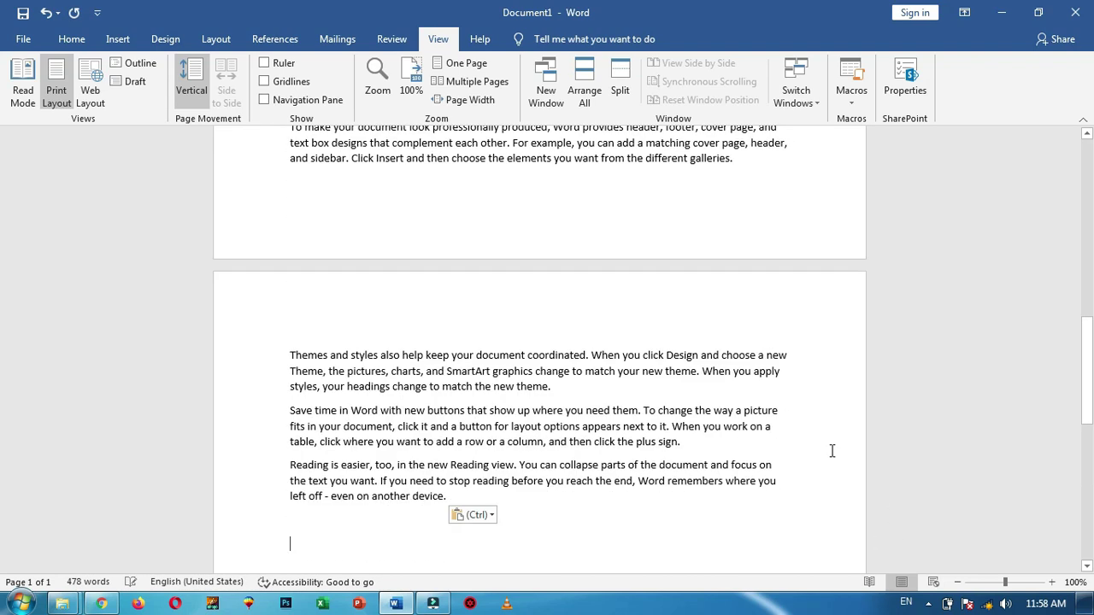
pyautogui.click(23, 79)
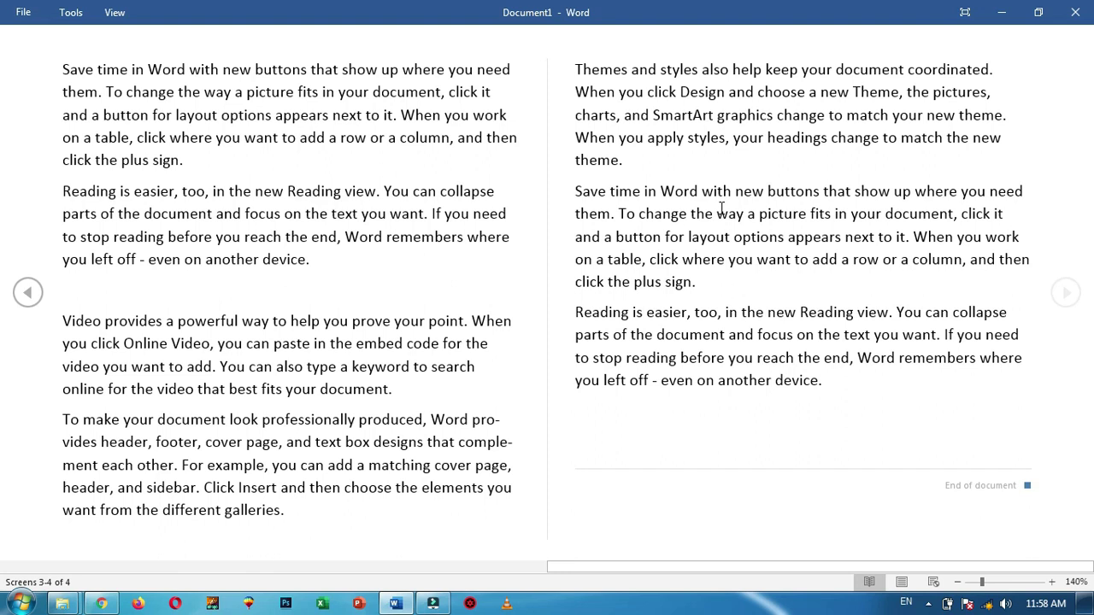
# Exit Read Mode with Esc and return the document to Print Layout
pyautogui.press('Escape')
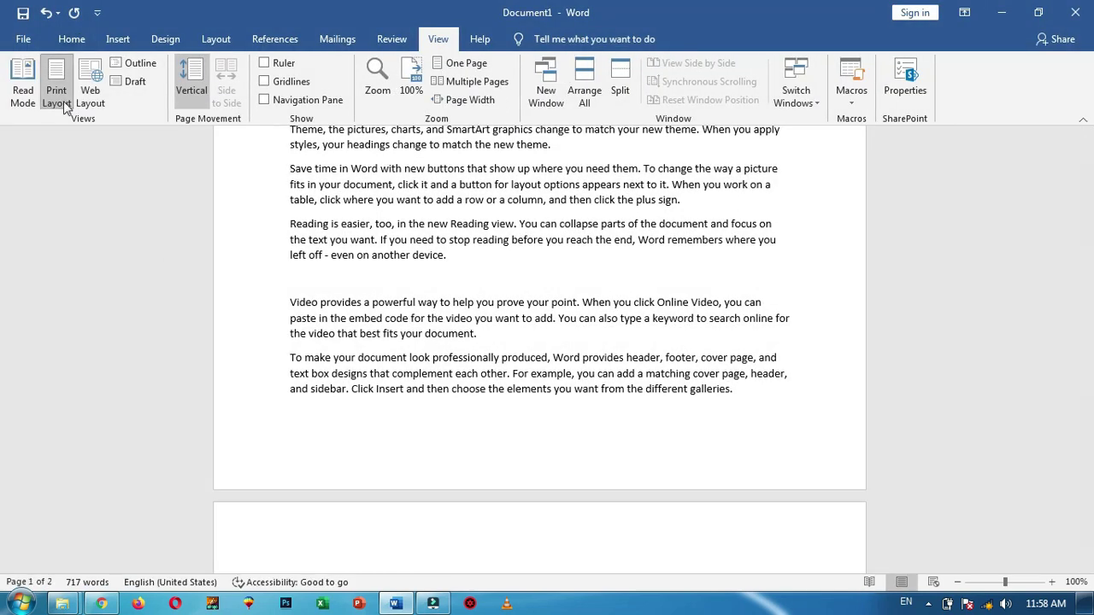
pyautogui.scroll(-5, 816, 303)
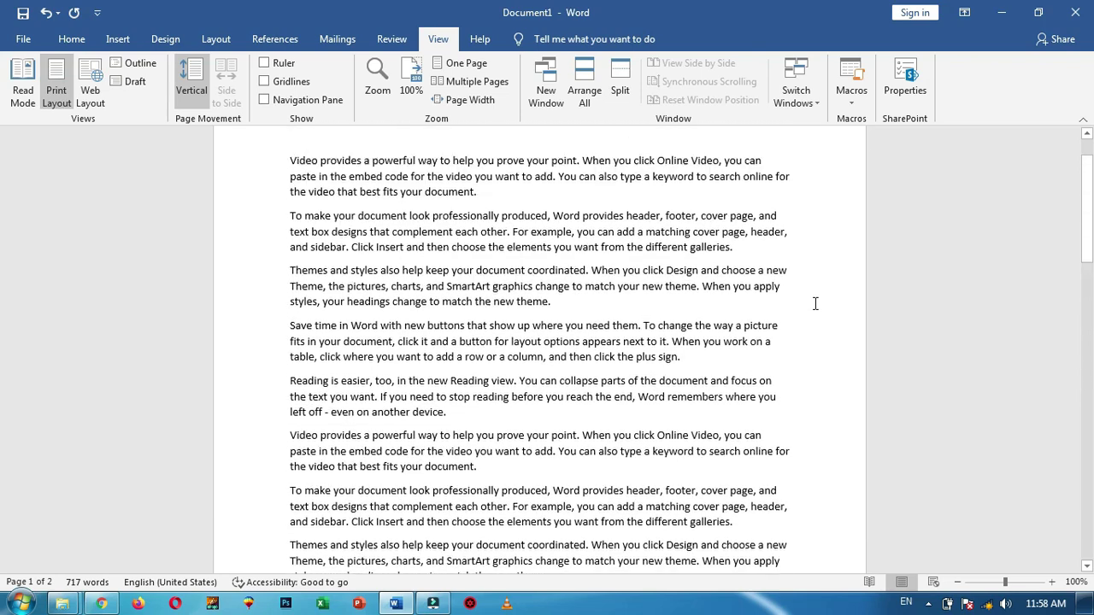
pyautogui.scroll(2, 816, 304)
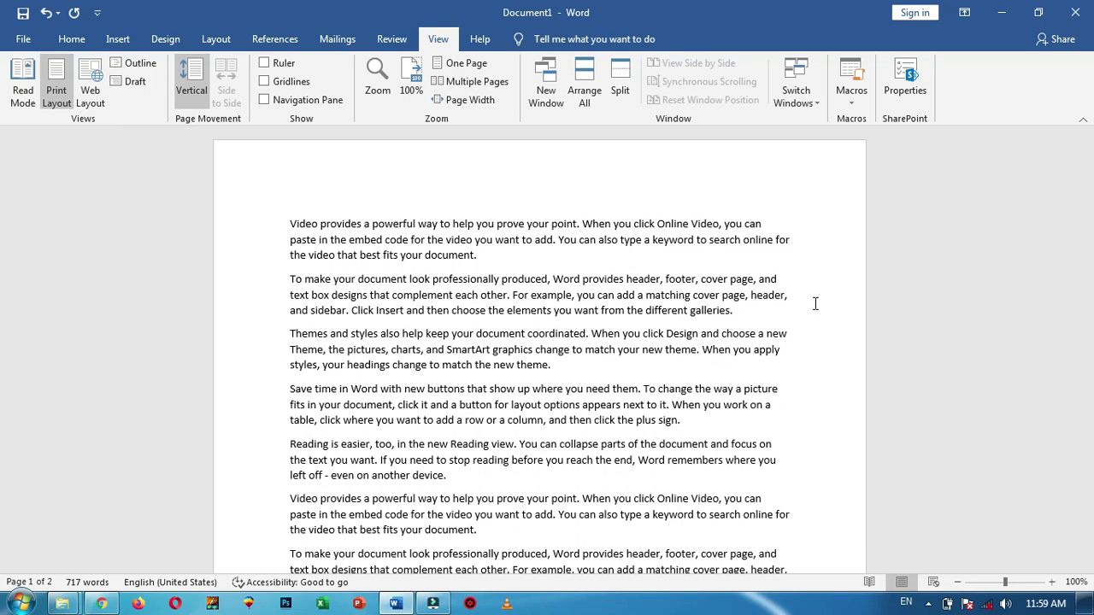
pyautogui.click(62, 81)
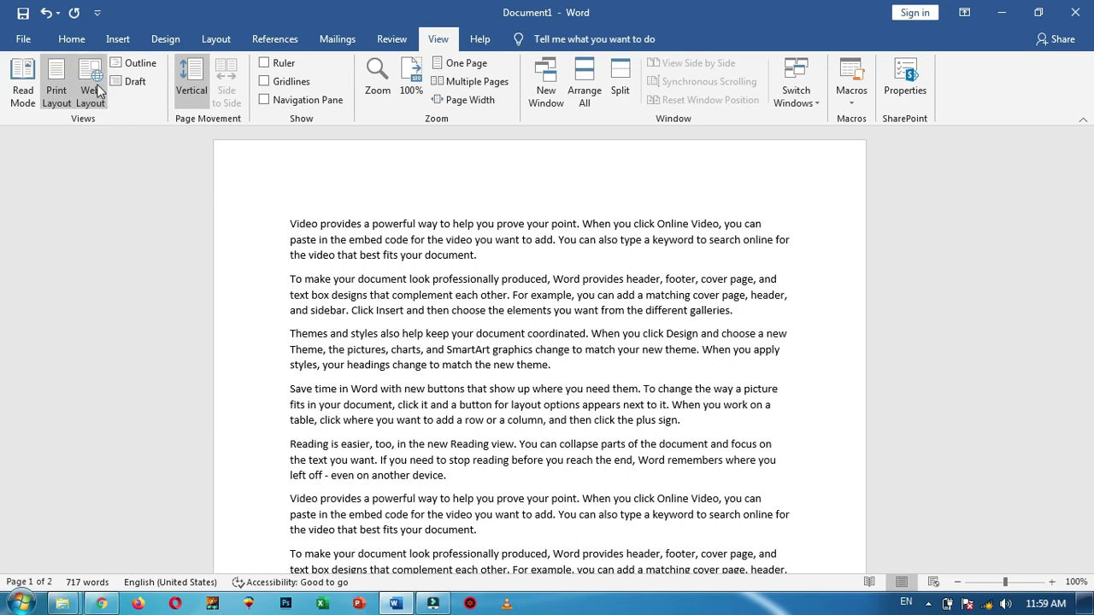
pyautogui.click(94, 91)
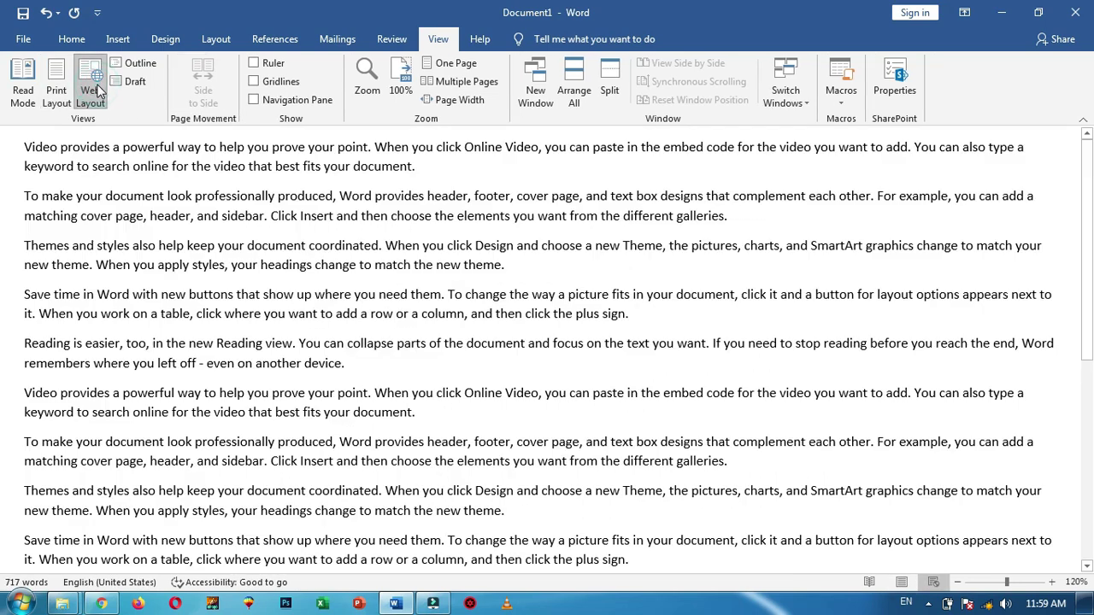
pyautogui.scroll(-8, 547, 229)
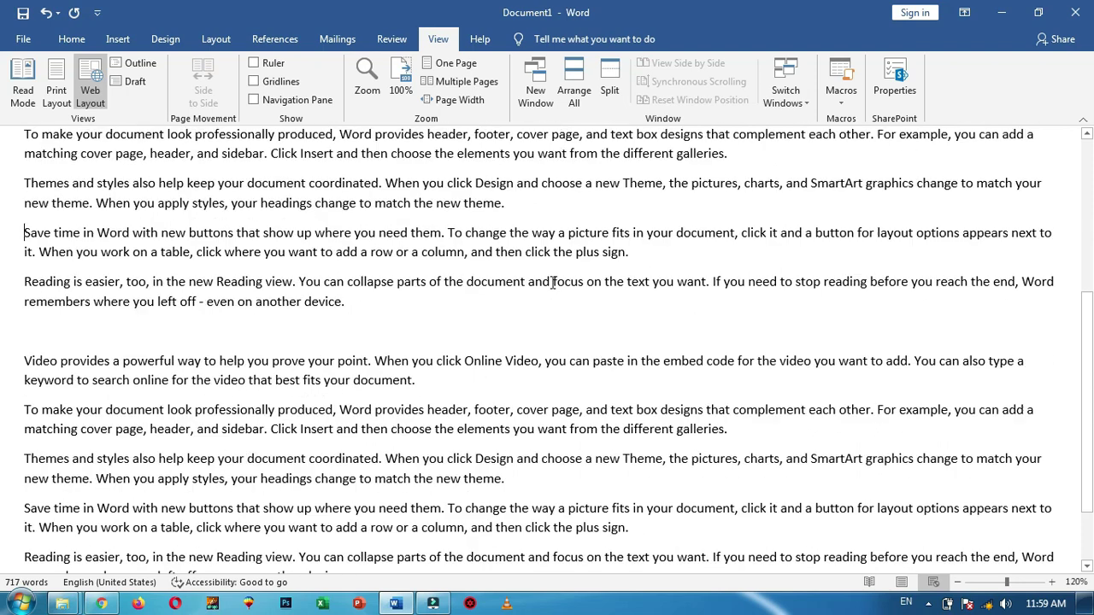
pyautogui.scroll(5, 559, 376)
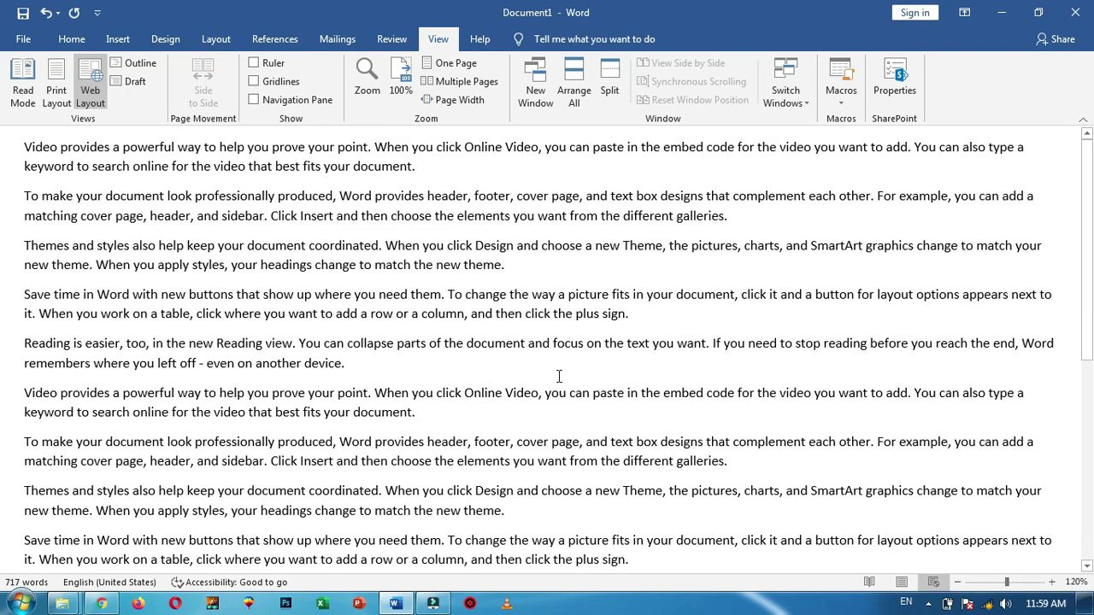
pyautogui.scroll(-5, 559, 376)
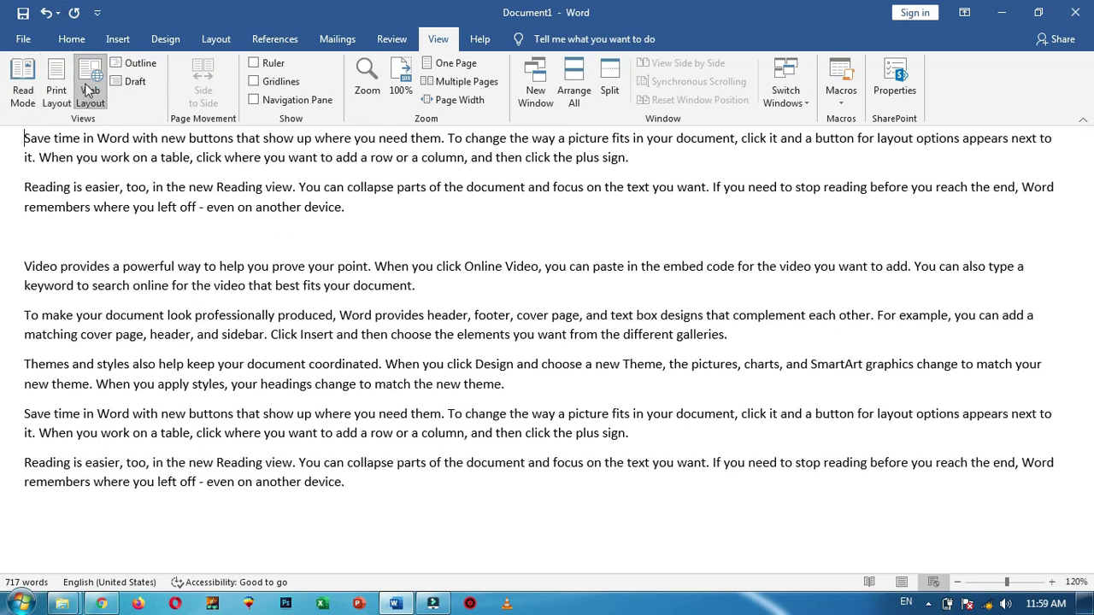
pyautogui.click(54, 86)
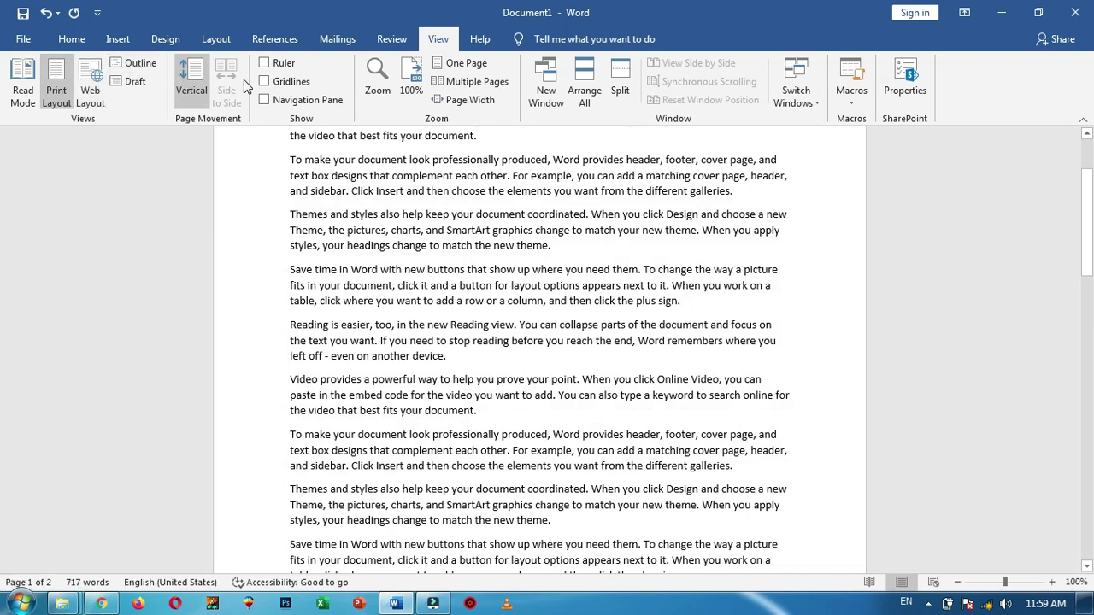
pyautogui.scroll(3, 630, 229)
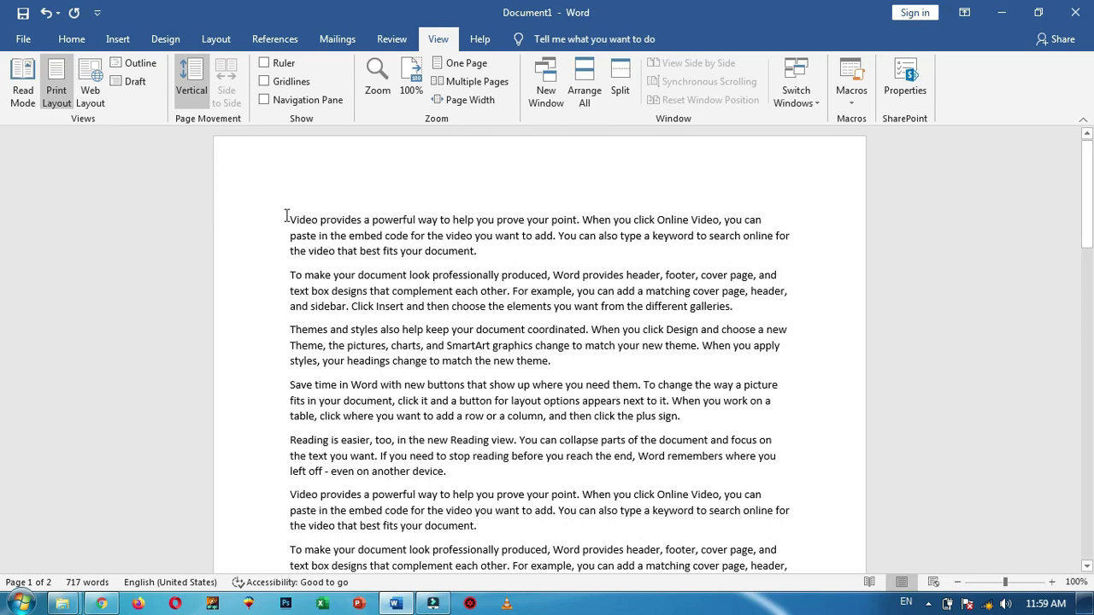
pyautogui.click(140, 64)
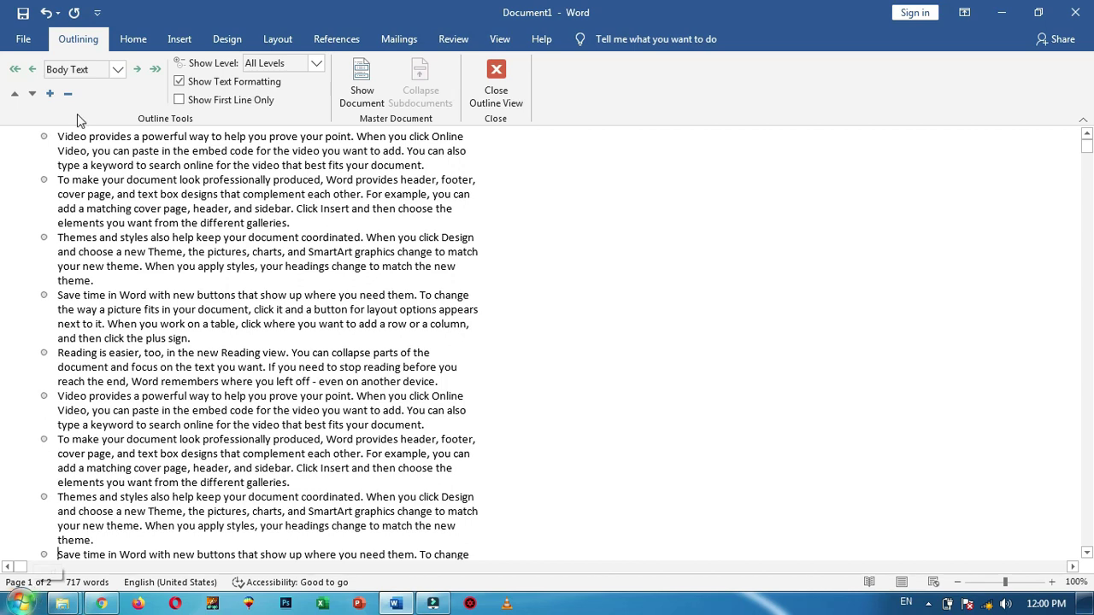
pyautogui.click(498, 77)
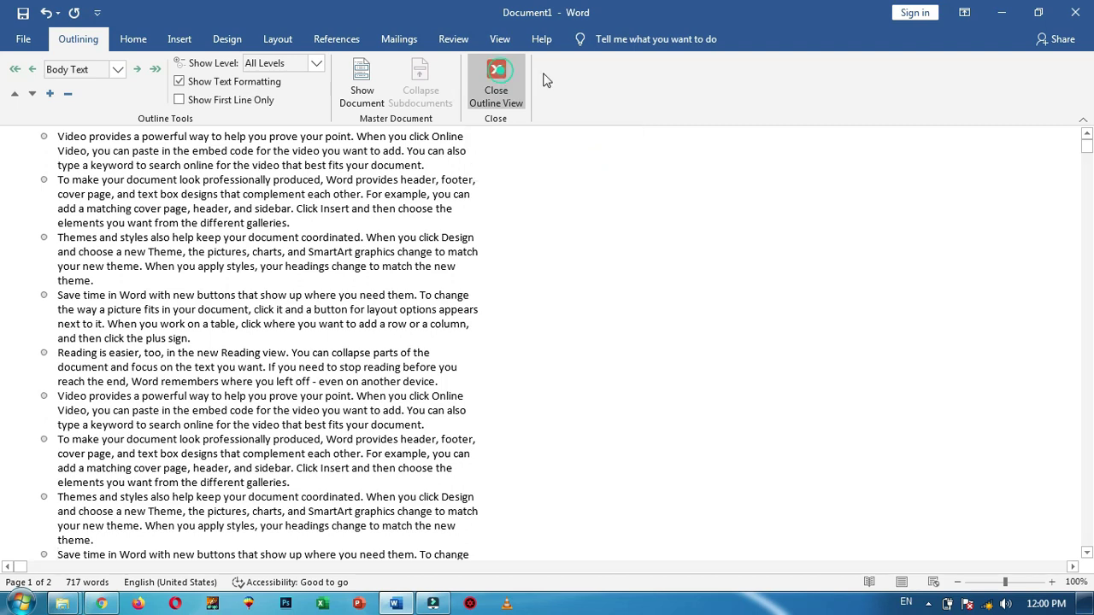
pyautogui.click(438, 38)
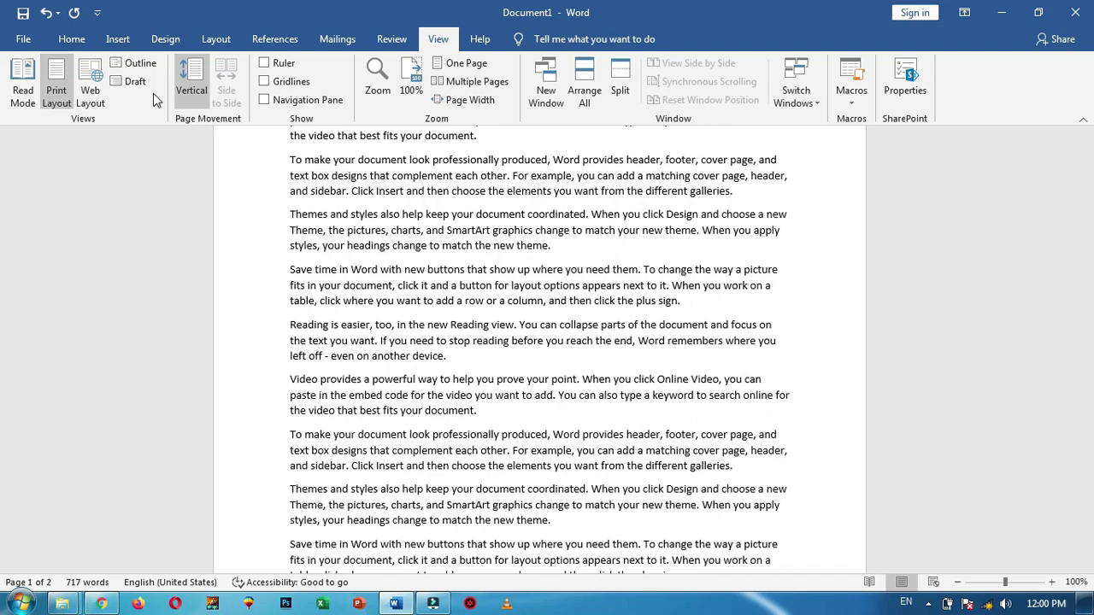
pyautogui.scroll(3, 442, 258)
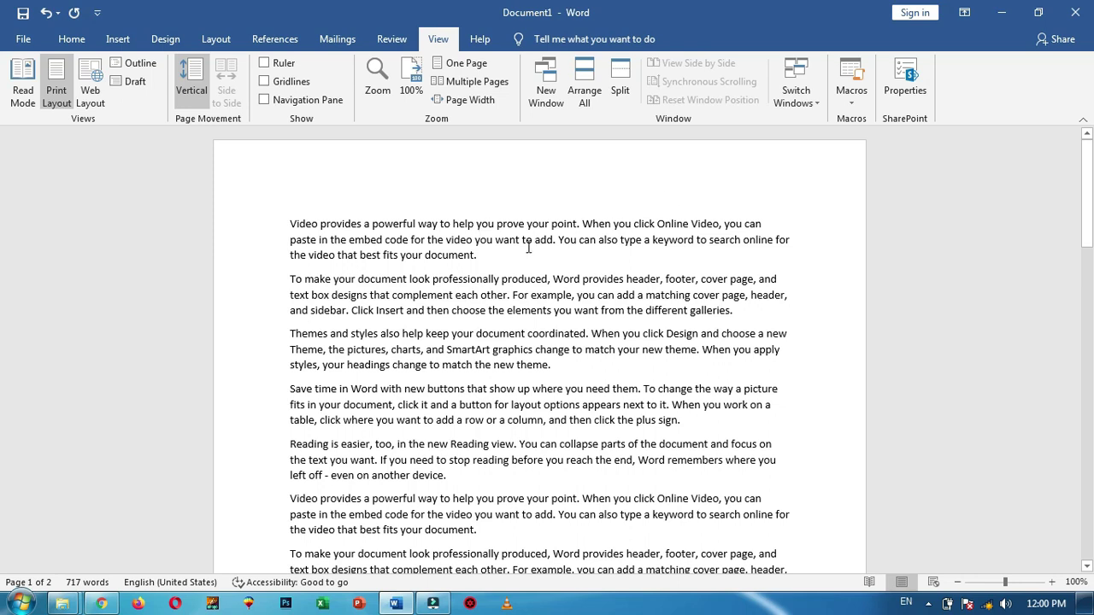
pyautogui.scroll(-3, 528, 247)
pyautogui.scroll(3, 598, 256)
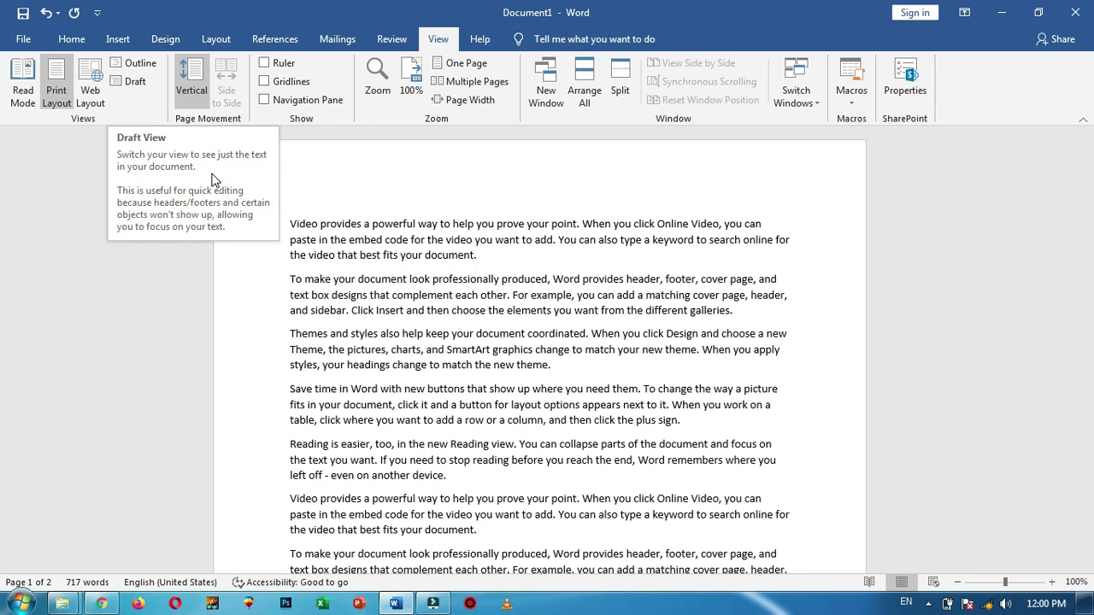
pyautogui.click(138, 86)
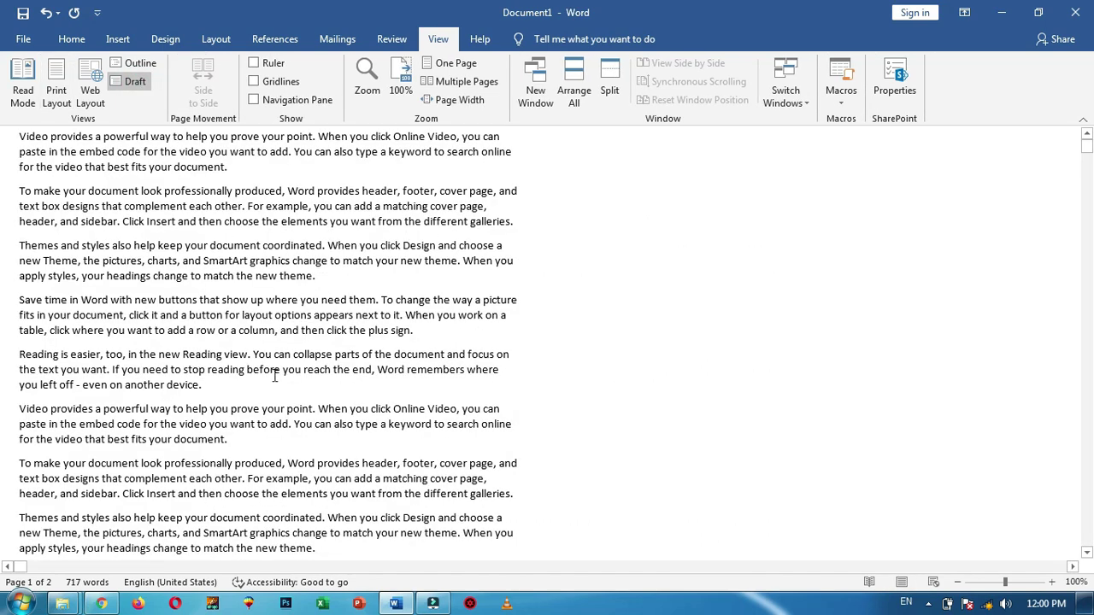
pyautogui.click(352, 549)
pyautogui.click(60, 86)
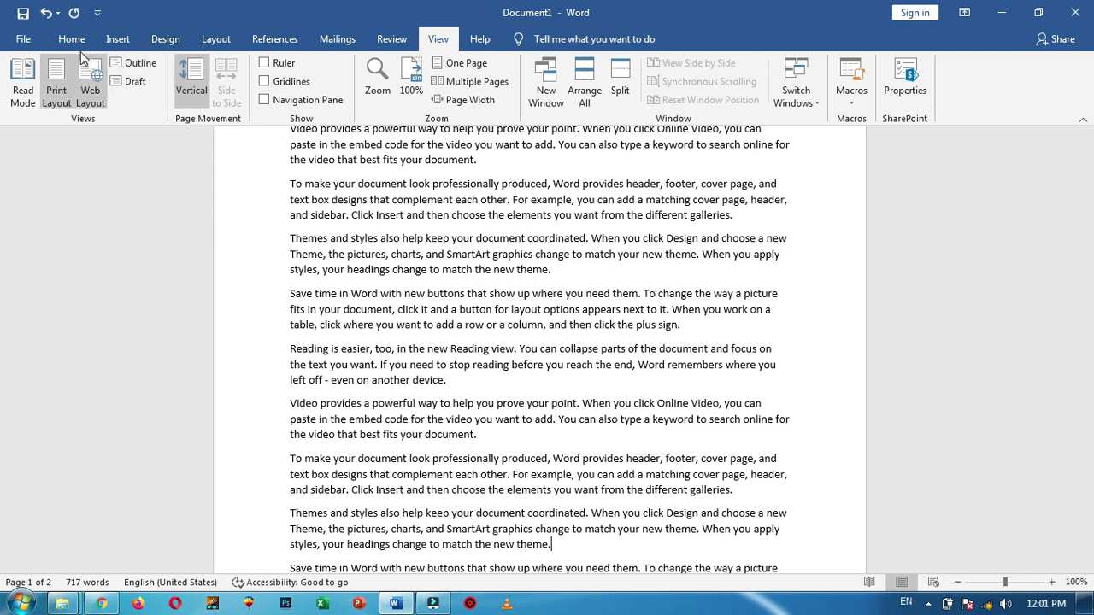
# Hide the white space between the document's pages
pyautogui.scroll(2, 183, 298)
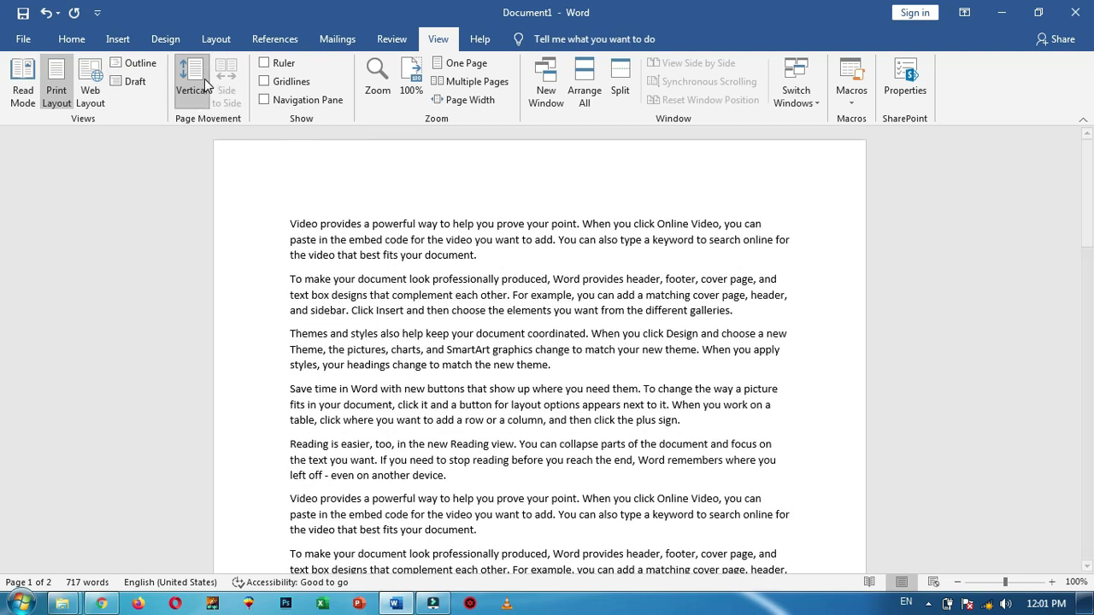
pyautogui.click(289, 213)
pyautogui.scroll(-7, 569, 337)
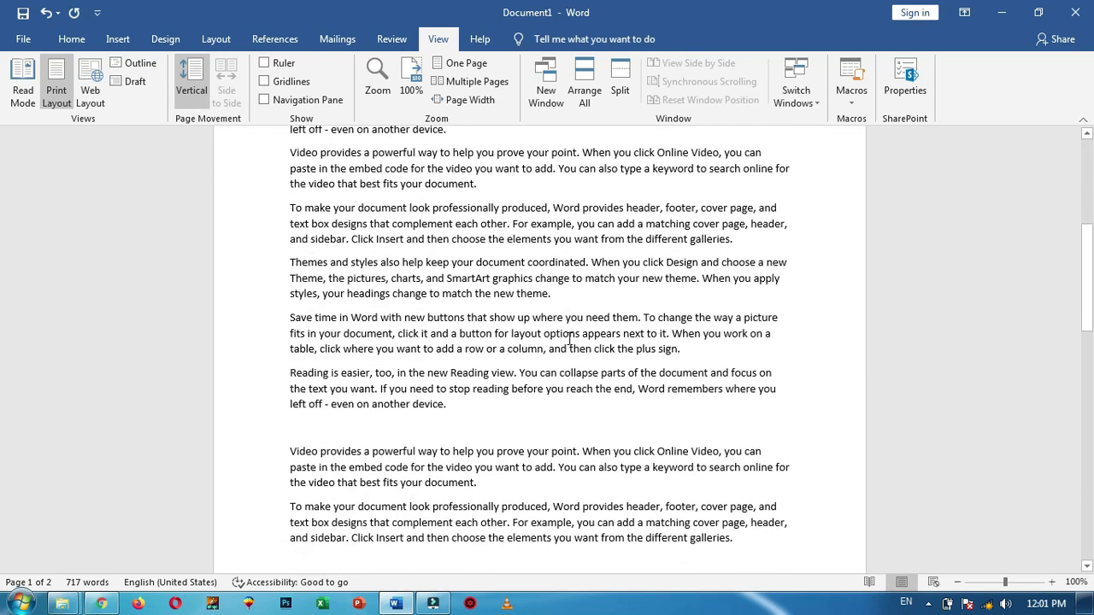
pyautogui.scroll(-3, 570, 337)
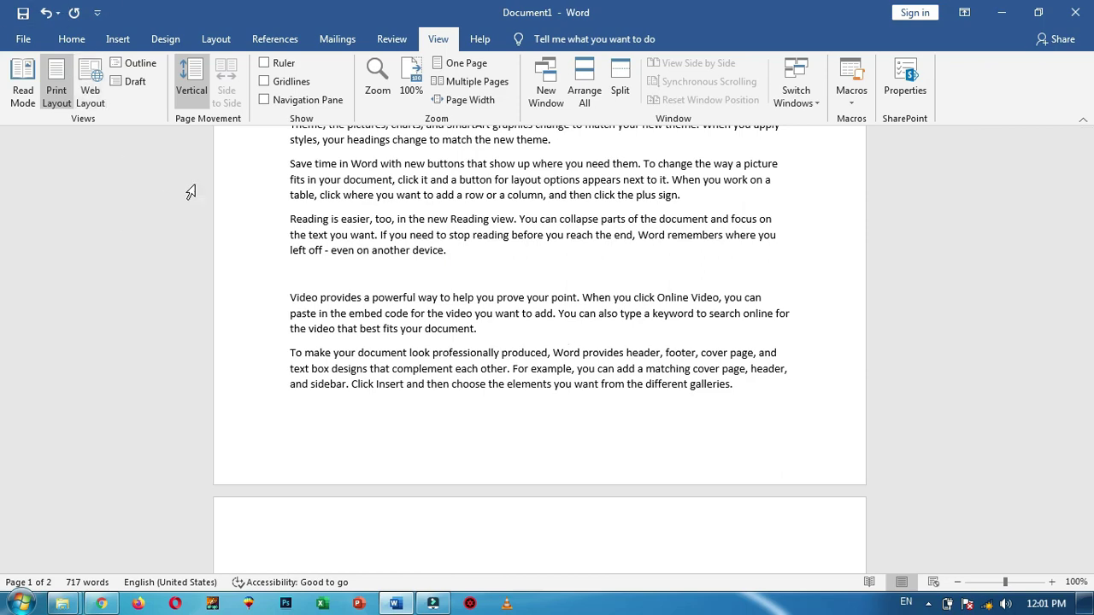
pyautogui.doubleClick(453, 491)
pyautogui.scroll(-10, 452, 345)
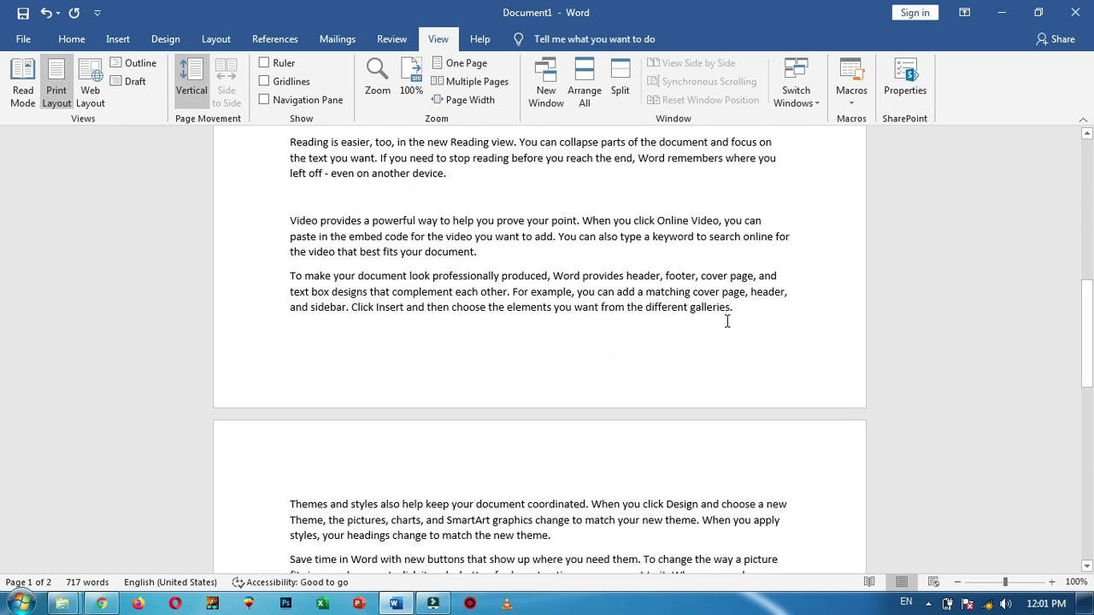
pyautogui.scroll(1, 723, 344)
pyautogui.scroll(-8, 727, 257)
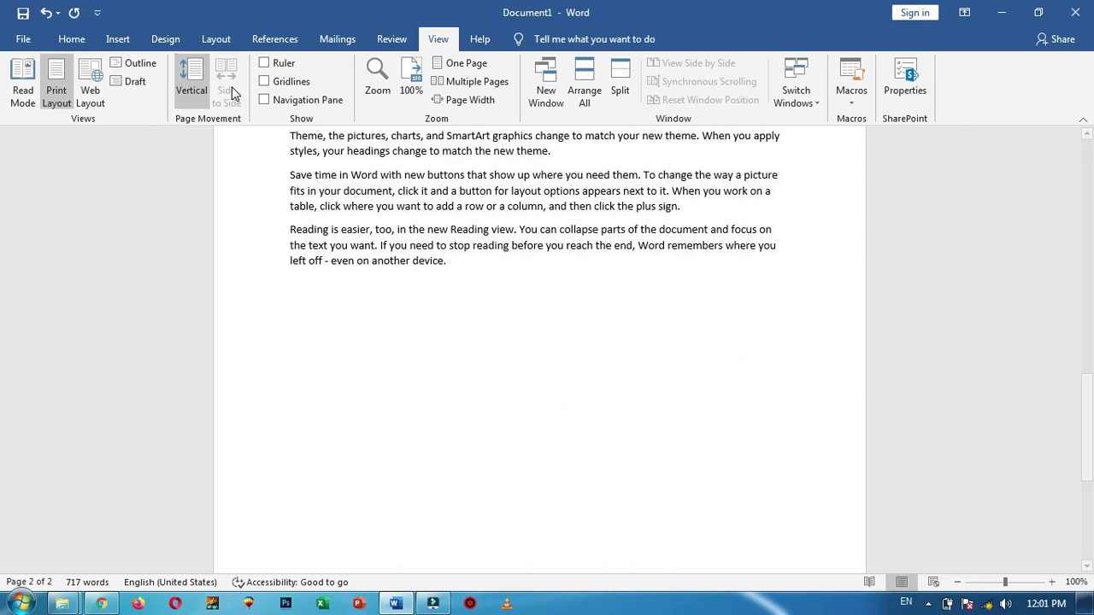
pyautogui.scroll(3, 567, 322)
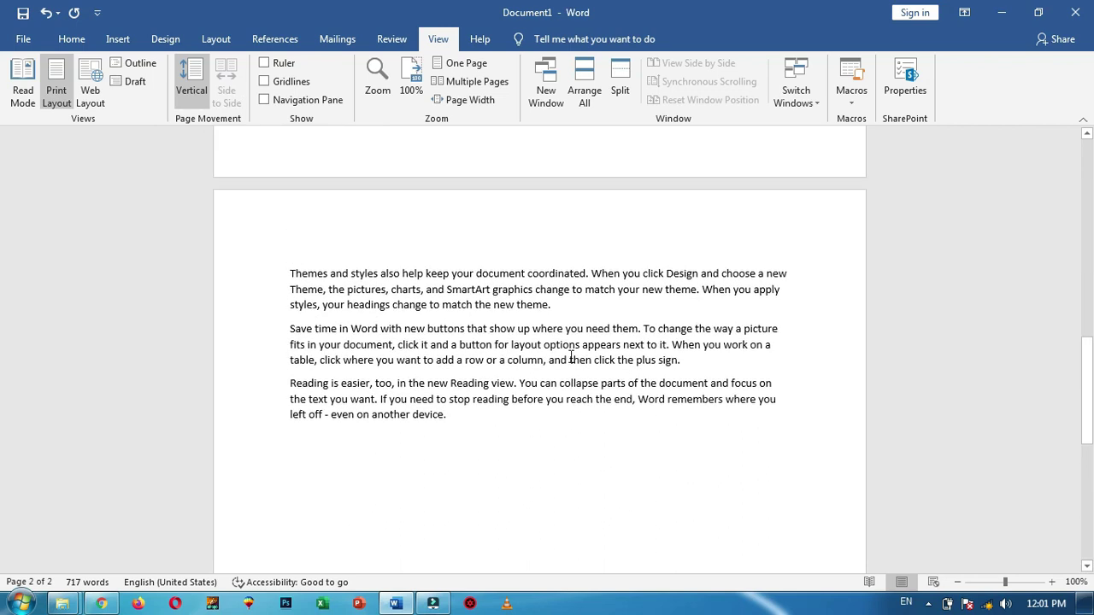
pyautogui.scroll(4, 491, 275)
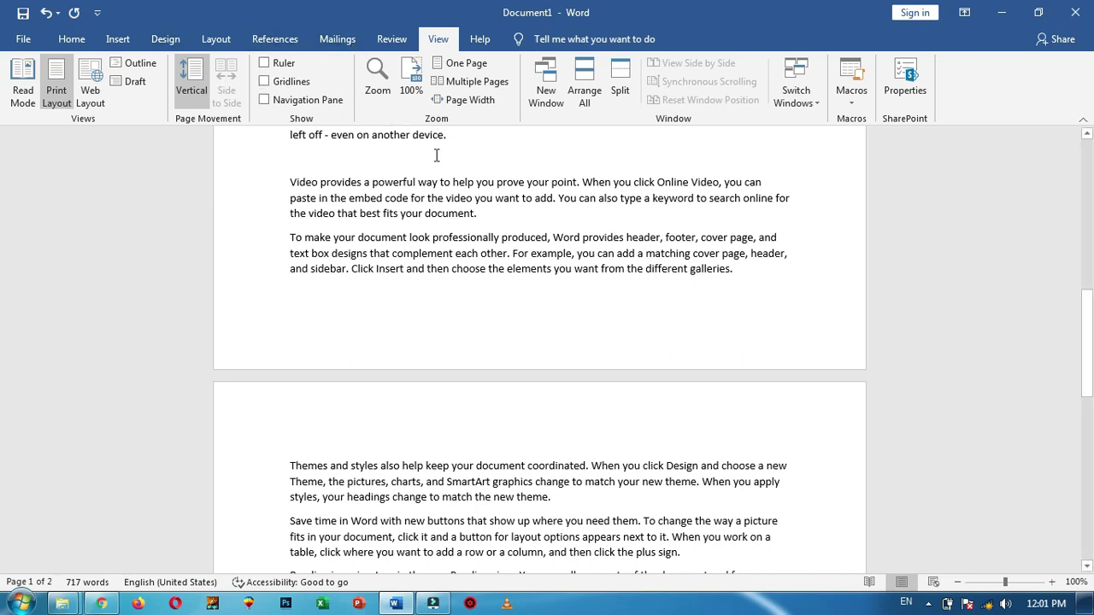
# Return to the top of the document and show the View tab options
pyautogui.scroll(8, 171, 171)
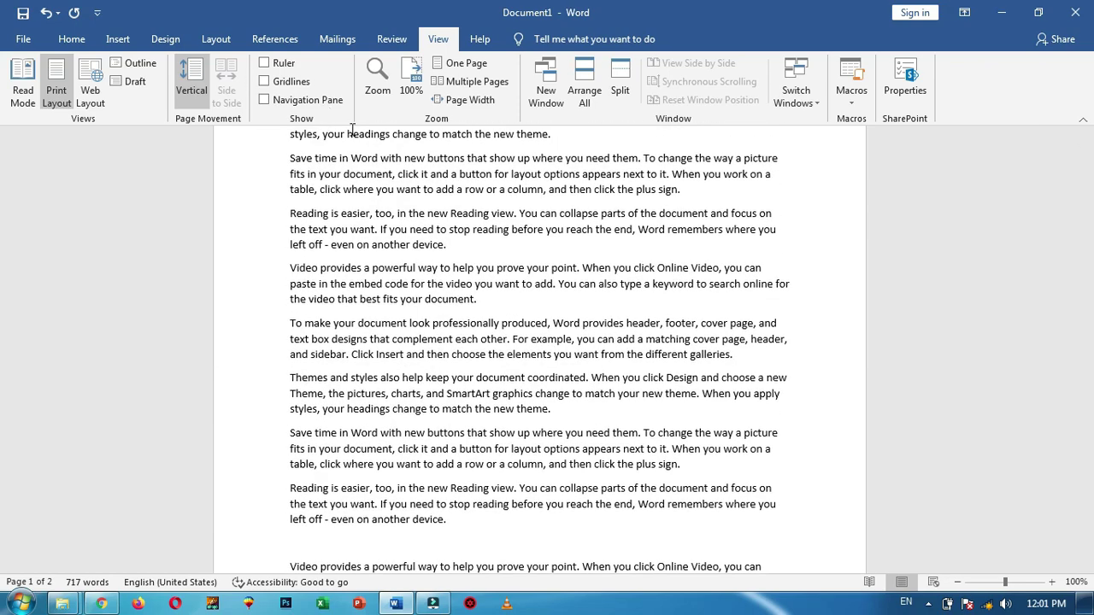
pyautogui.scroll(4, 303, 134)
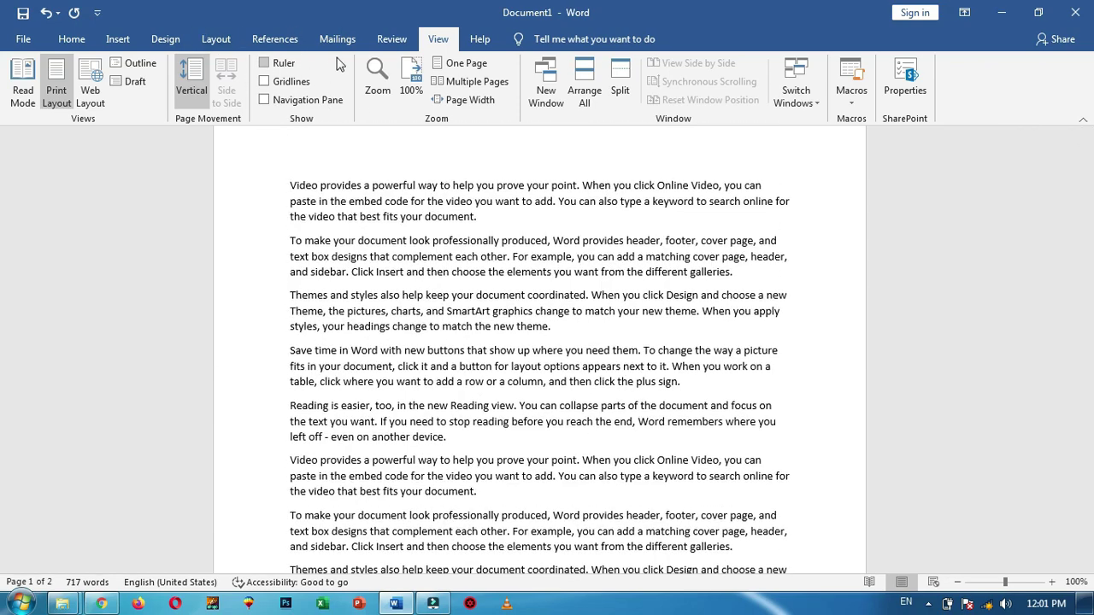
pyautogui.scroll(4, 324, 75)
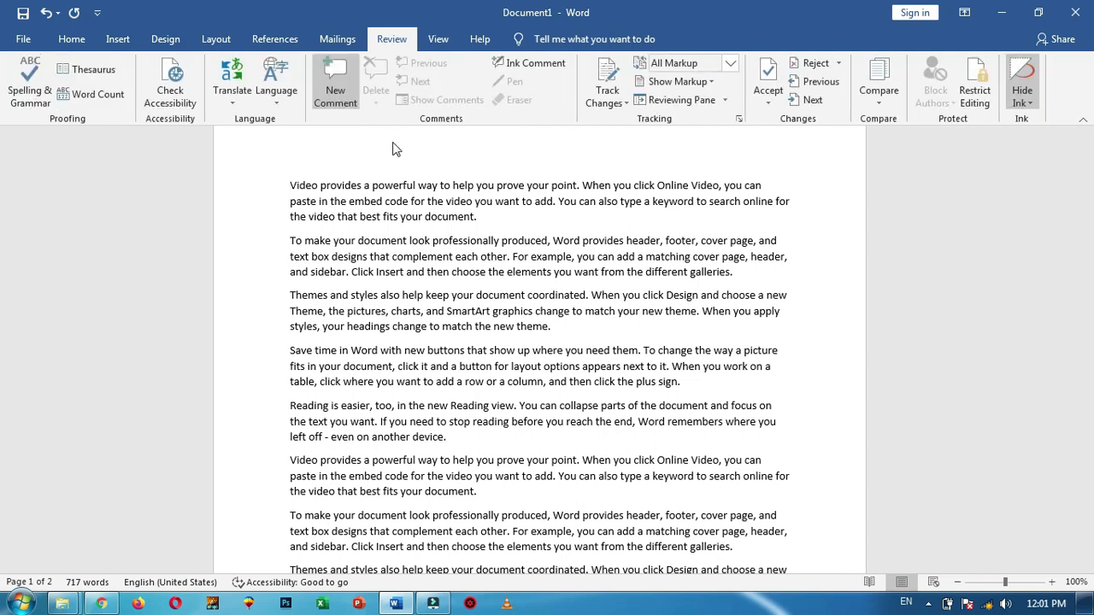
pyautogui.click(439, 39)
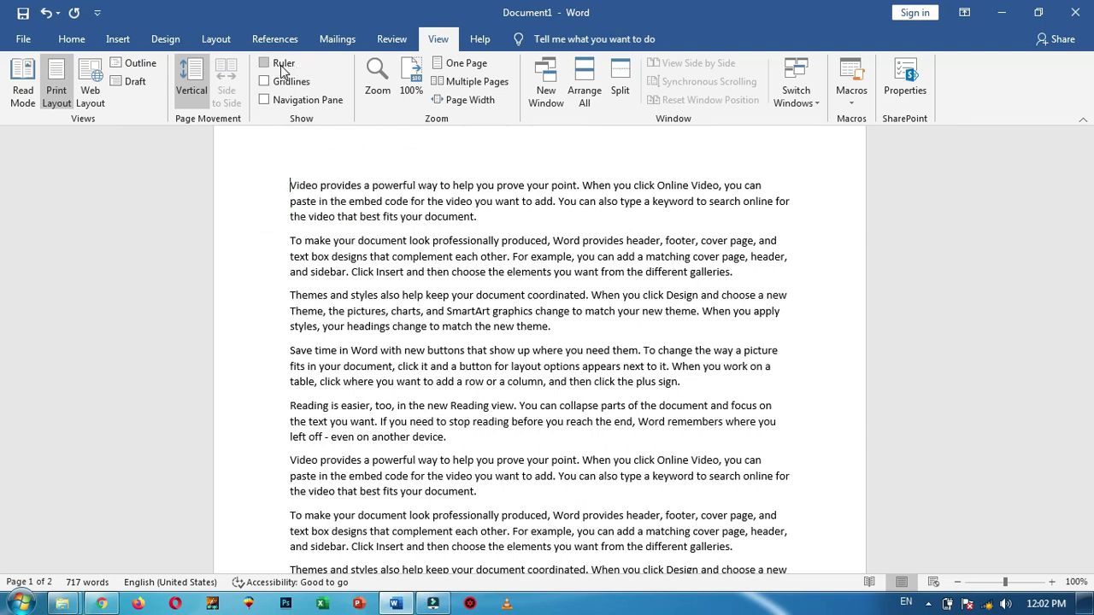
# Turn on the Ruler, toggling it off and back on
pyautogui.scroll(1, 458, 159)
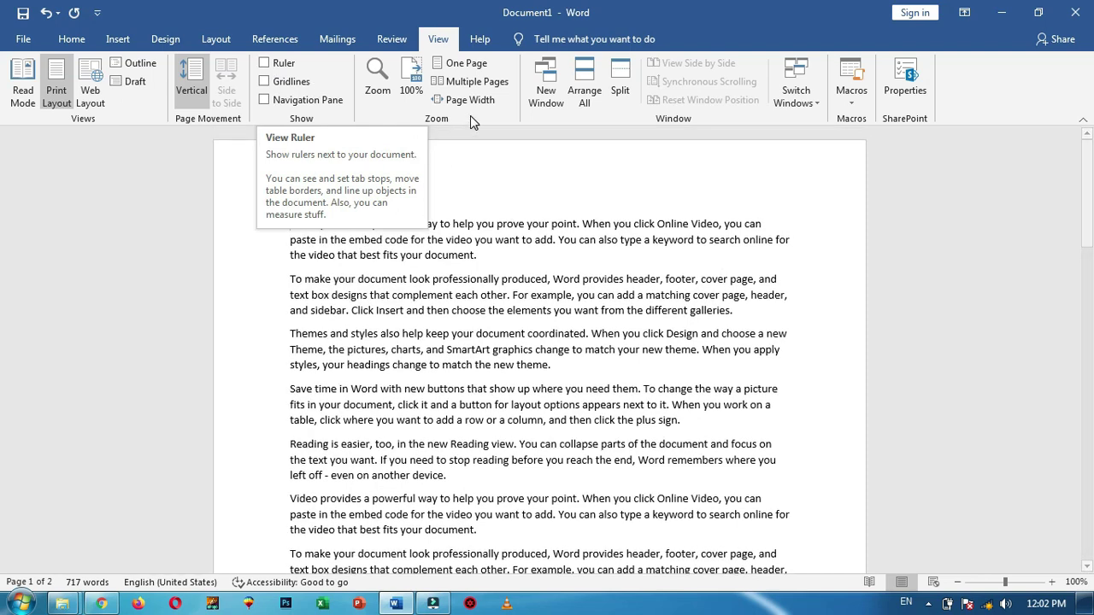
pyautogui.click(265, 65)
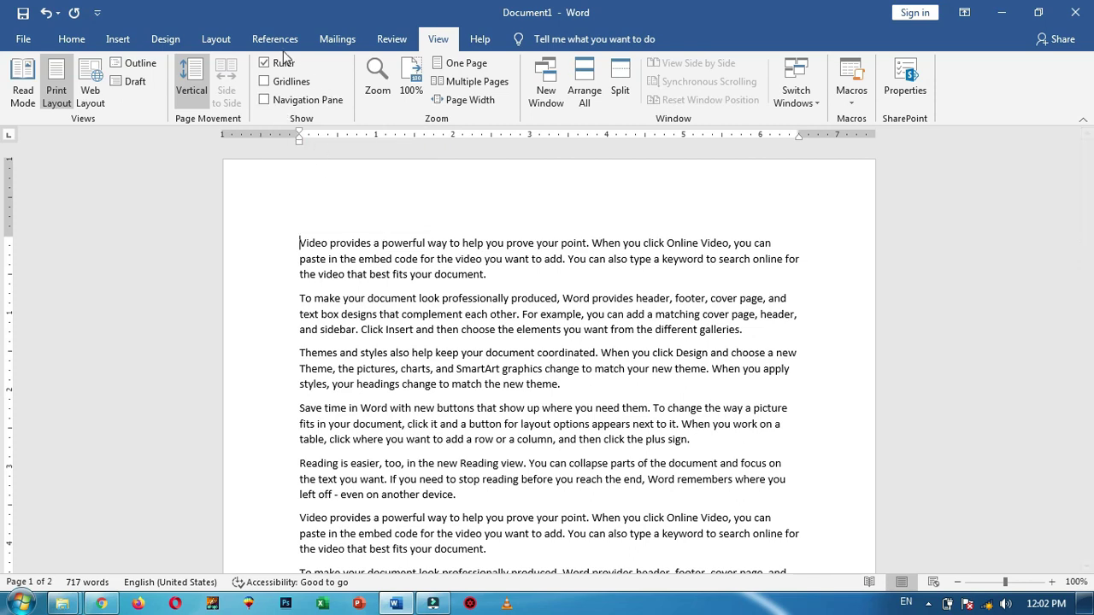
pyautogui.click(288, 71)
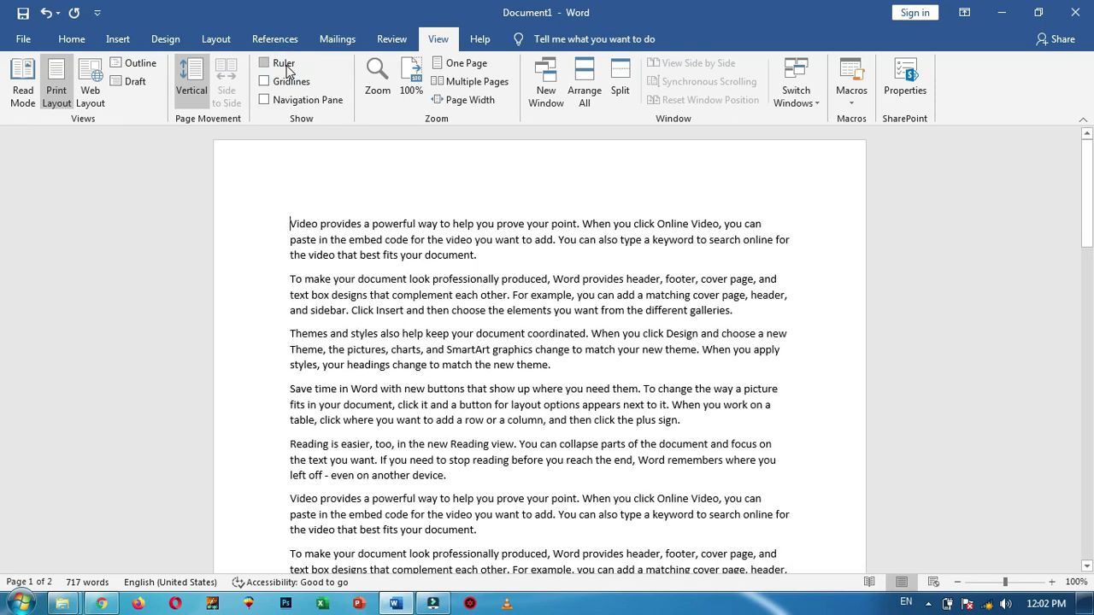
pyautogui.click(285, 65)
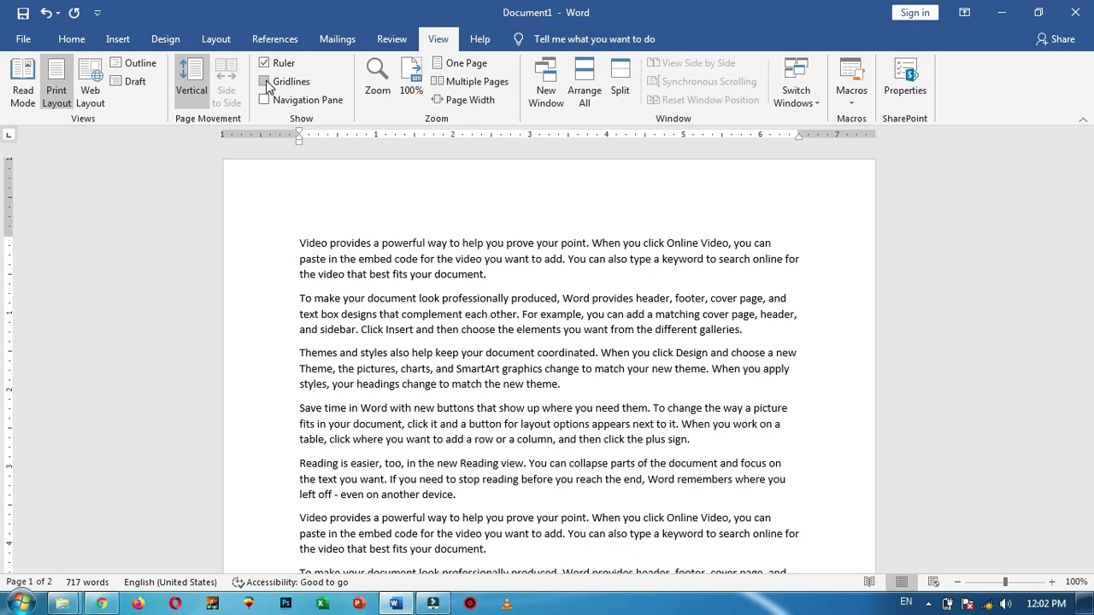
# Turn on Gridlines and look over the gridded pages
pyautogui.click(265, 82)
pyautogui.scroll(-8, 778, 342)
pyautogui.scroll(-10, 793, 367)
pyautogui.scroll(-3, 513, 435)
pyautogui.scroll(3, 573, 399)
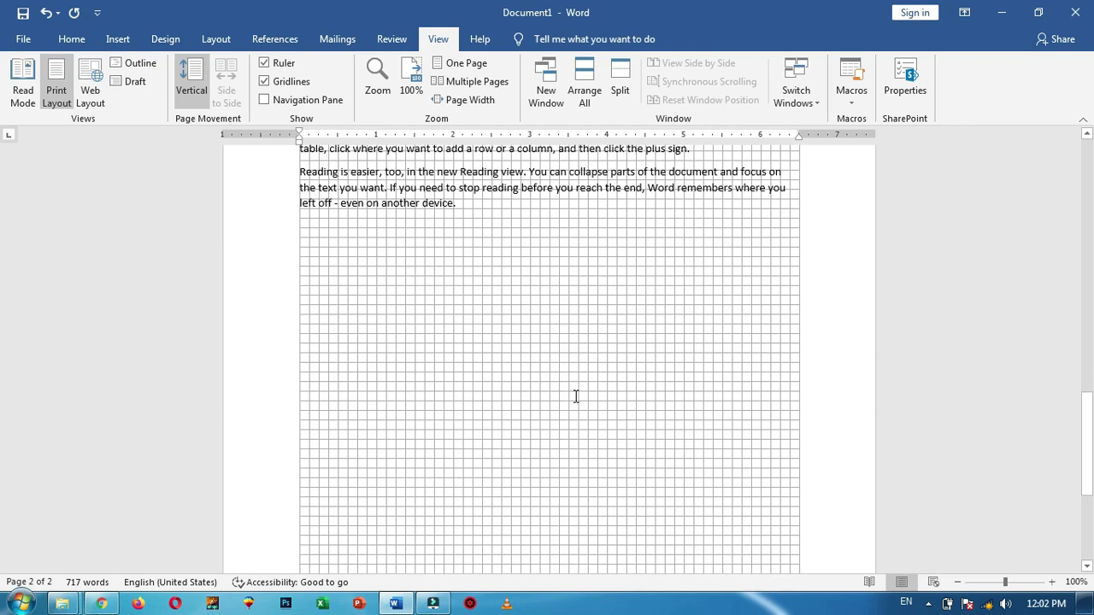
pyautogui.scroll(2, 575, 396)
# Insert the a4per picture from the Desktop folder
pyautogui.scroll(-3, 575, 396)
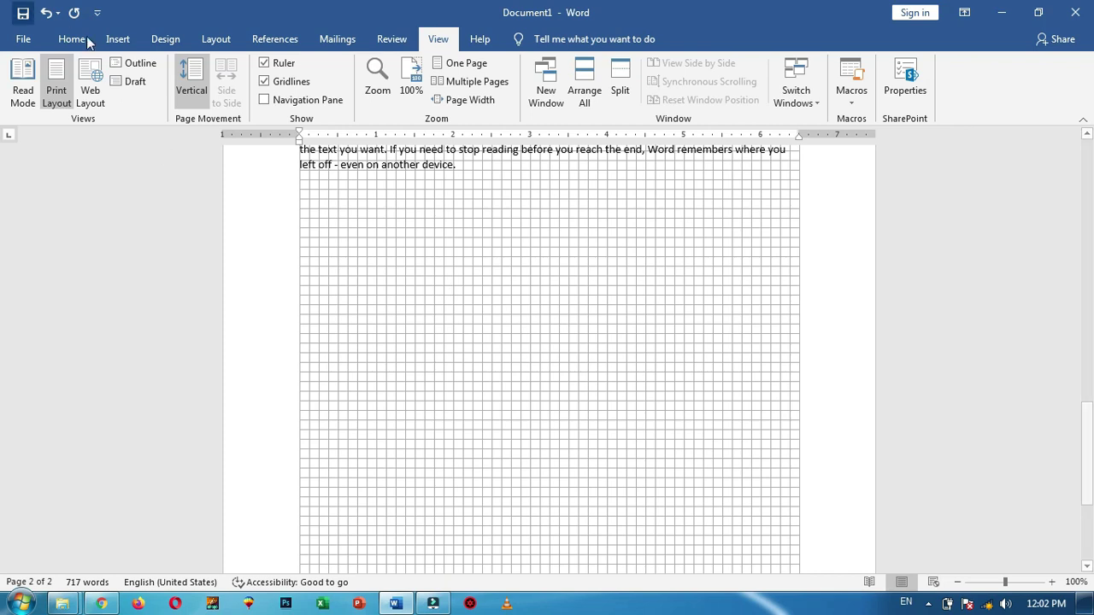
pyautogui.click(117, 39)
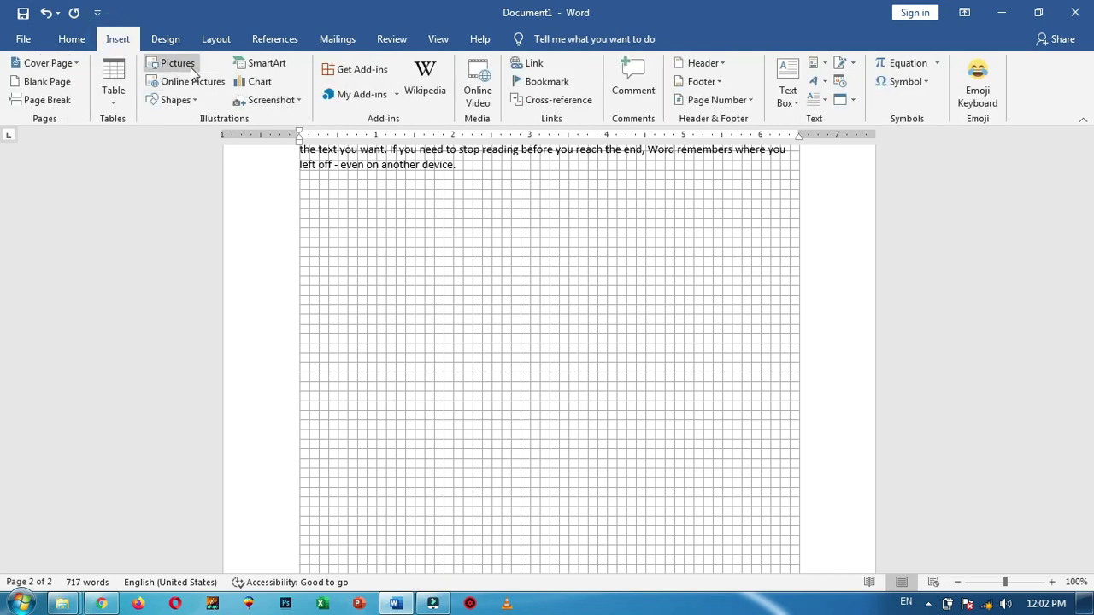
pyautogui.click(182, 66)
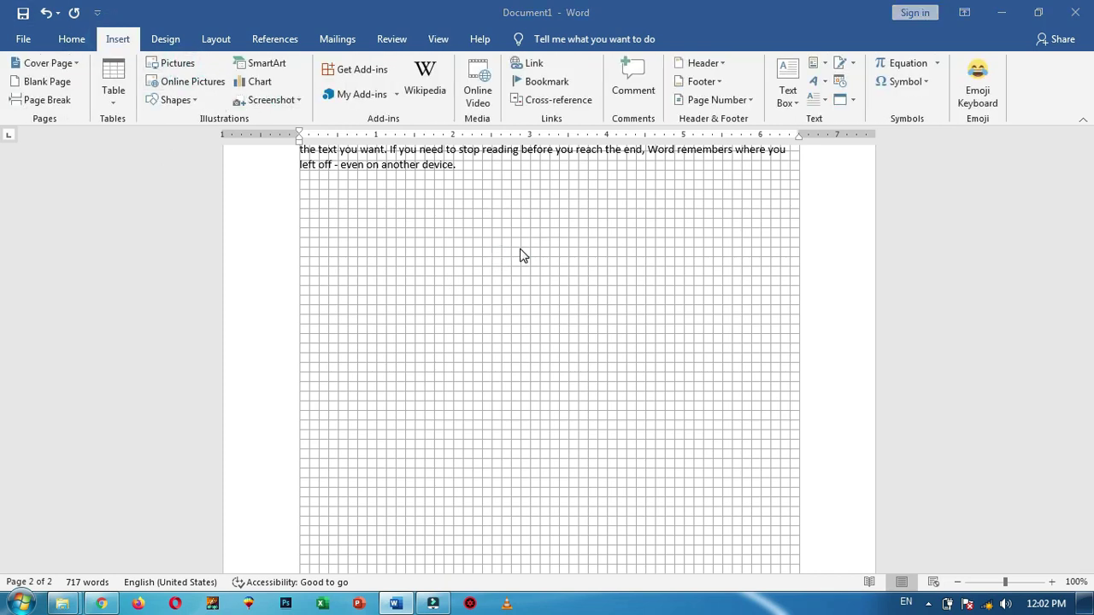
pyautogui.click(65, 144)
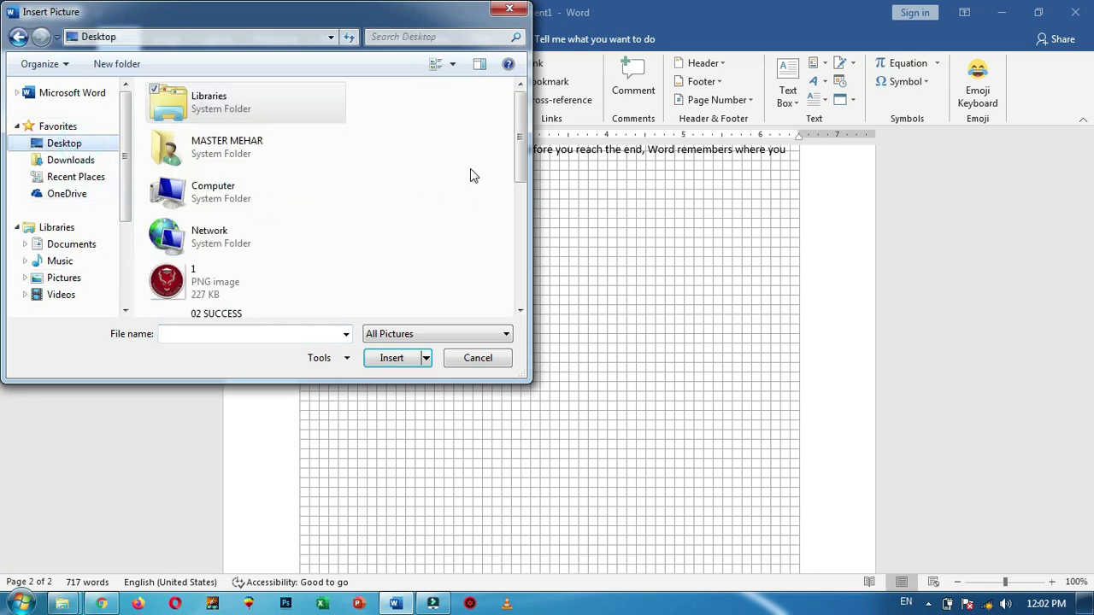
pyautogui.moveTo(519, 128); pyautogui.dragTo(526, 287)
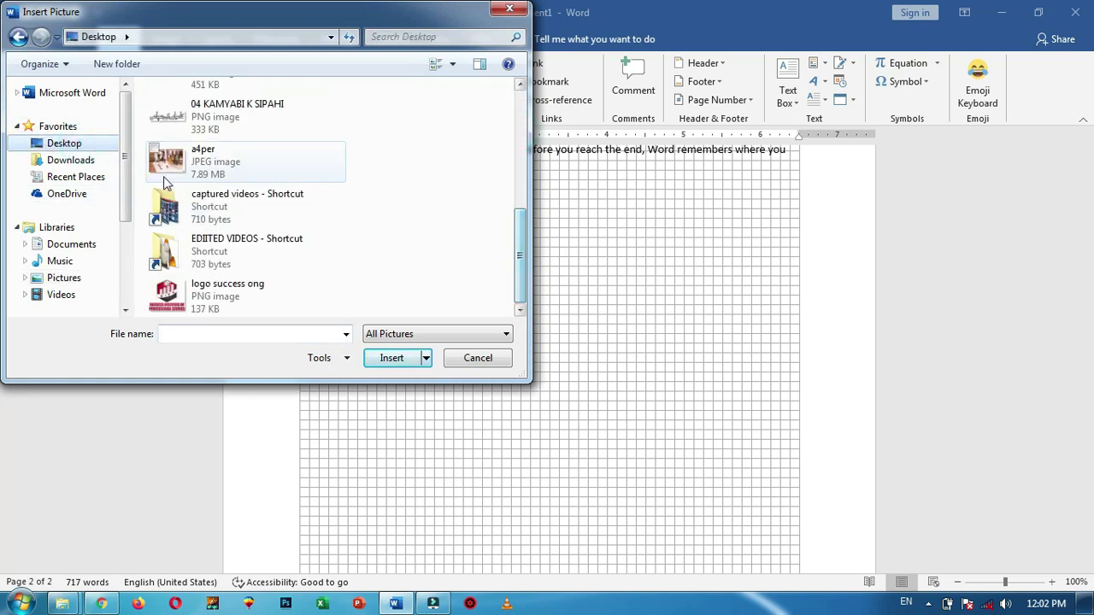
pyautogui.click(197, 163)
pyautogui.click(390, 358)
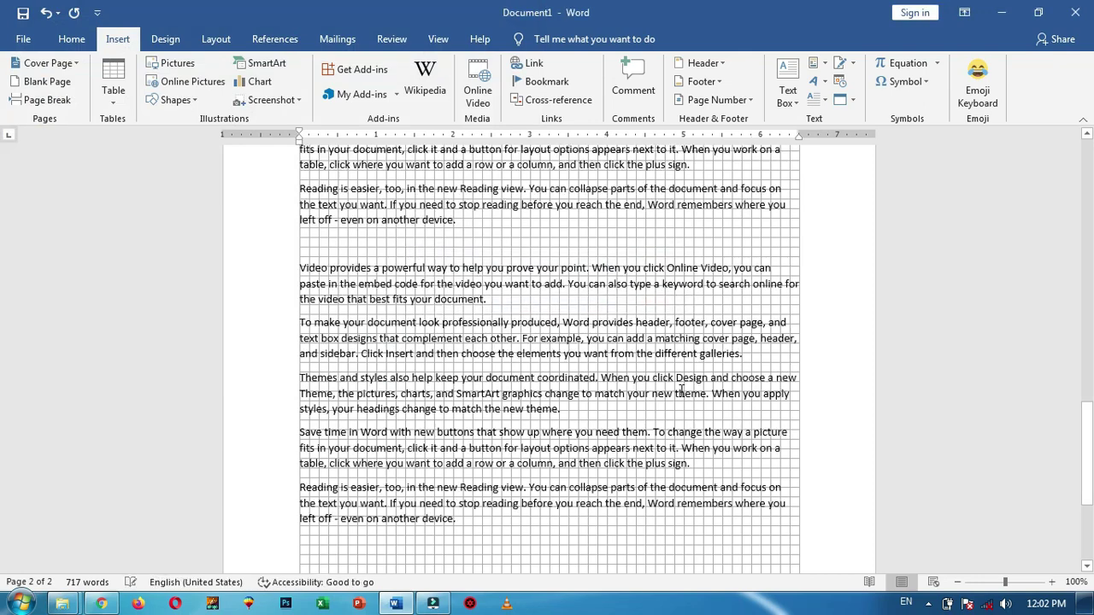
# Move the photo down below the Reading paragraph
pyautogui.scroll(1, 670, 379)
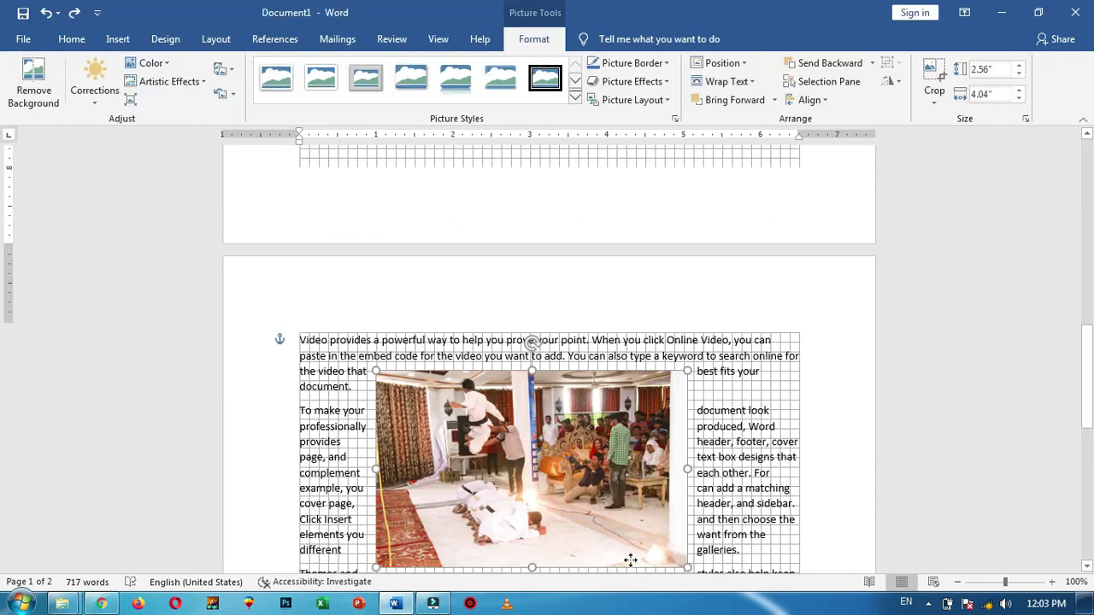
pyautogui.scroll(-7, 705, 415)
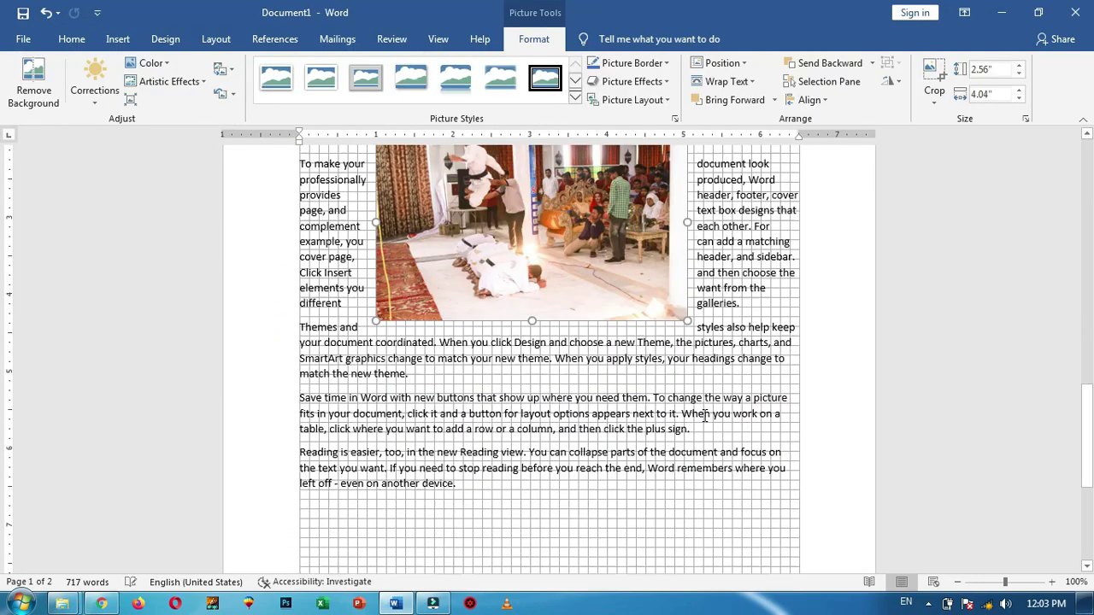
pyautogui.moveTo(602, 164); pyautogui.dragTo(554, 437)
pyautogui.moveTo(571, 279); pyautogui.dragTo(570, 339)
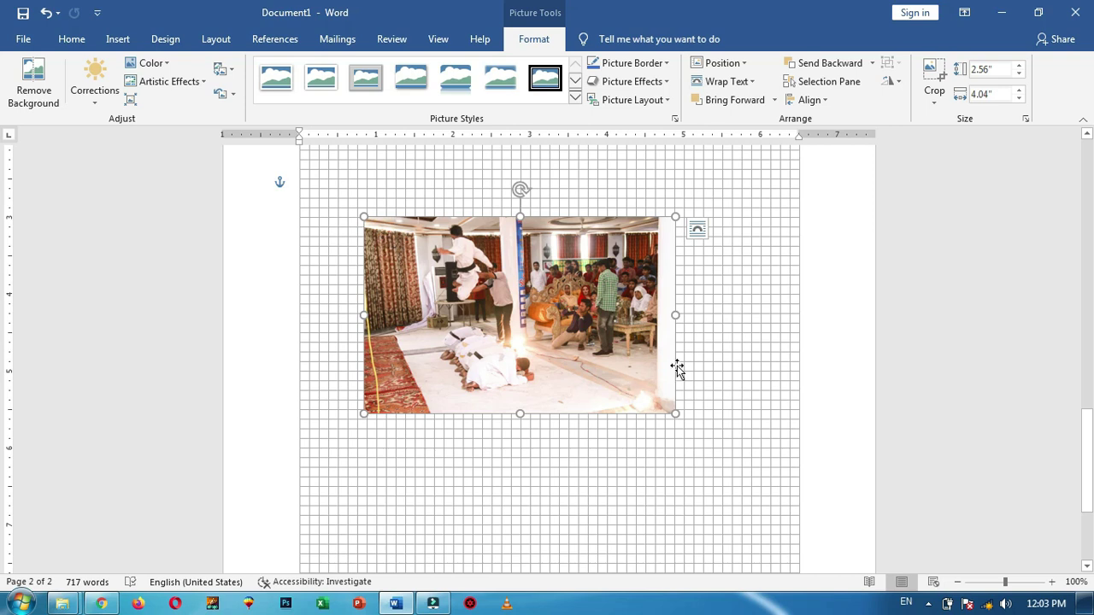
# Shrink the photo proportionally to 1.88 by 2.97 inches and place it top left
pyautogui.moveTo(676, 414); pyautogui.dragTo(466, 391)
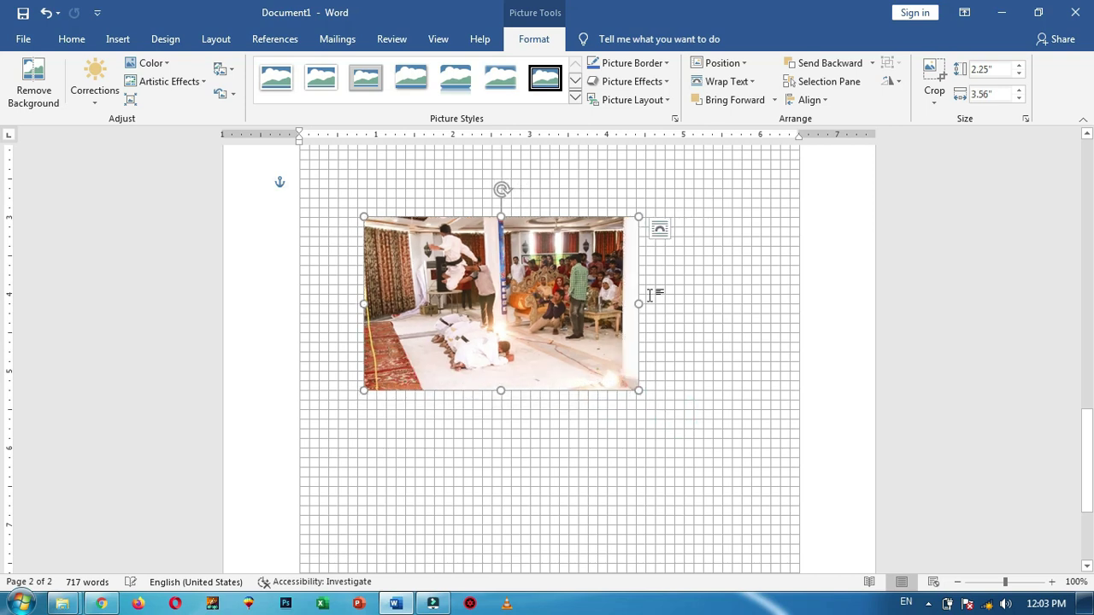
pyautogui.moveTo(636, 304); pyautogui.dragTo(434, 304)
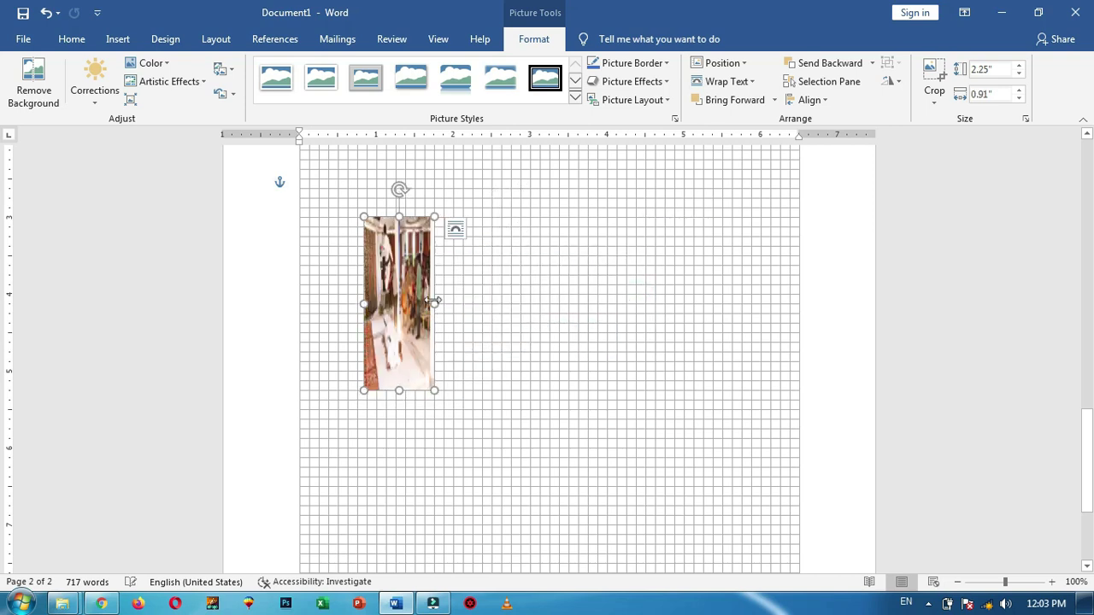
pyautogui.hotkey('ctrl', 'z')
pyautogui.moveTo(637, 388); pyautogui.dragTo(590, 359)
pyautogui.moveTo(469, 262); pyautogui.dragTo(416, 255)
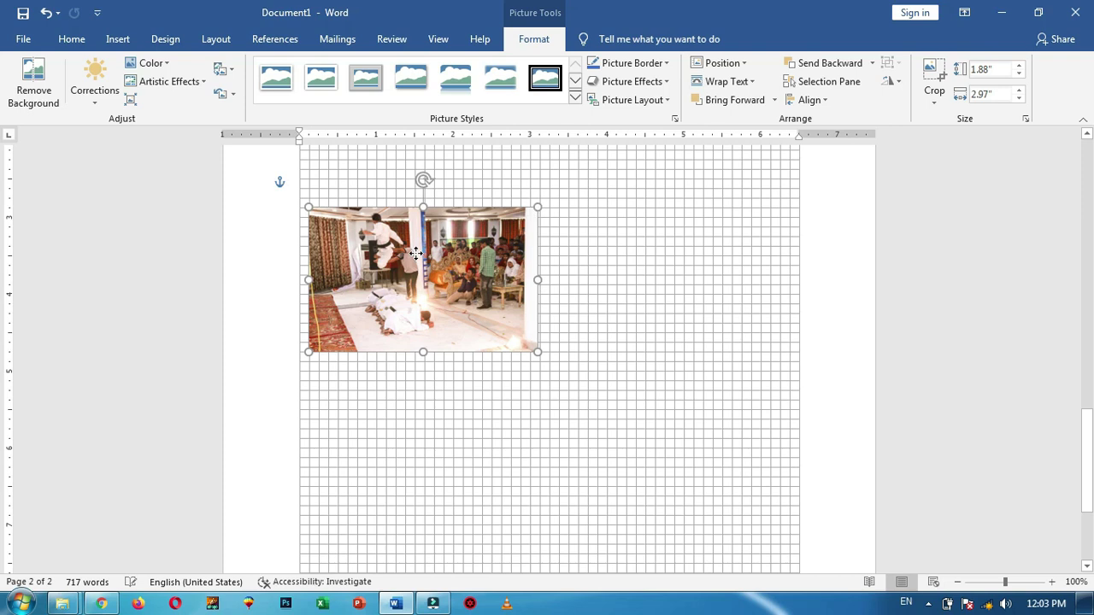
pyautogui.moveTo(416, 253)
pyautogui.mouseDown()
pyautogui.moveTo(419, 224)
pyautogui.moveTo(424, 233)
pyautogui.mouseUp()
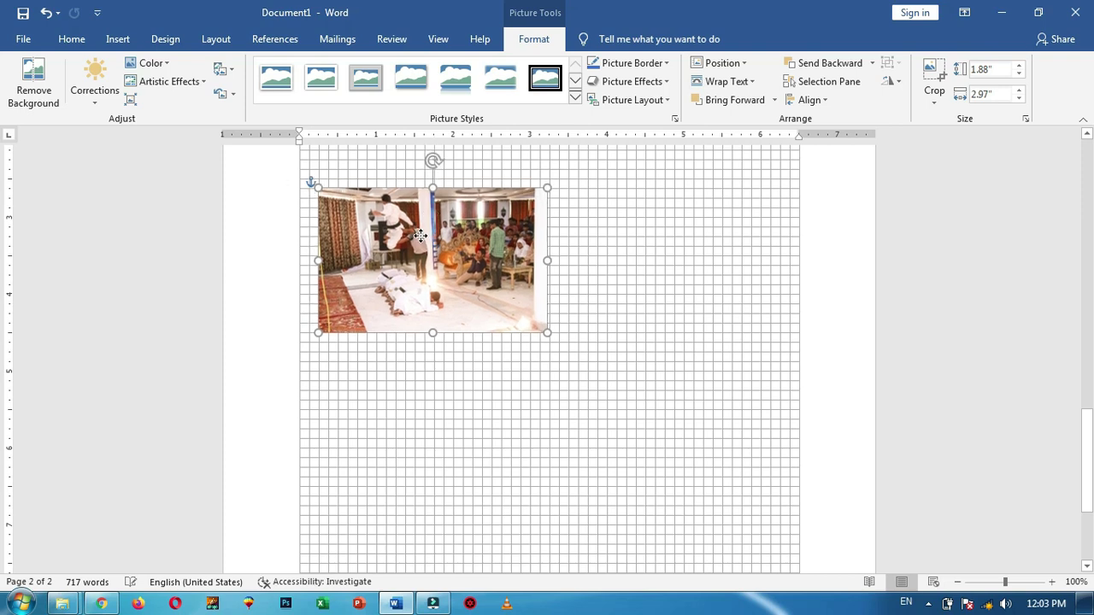
# Draw a blue rectangle beside the photo and nudge it into position
pyautogui.click(118, 38)
pyautogui.click(175, 100)
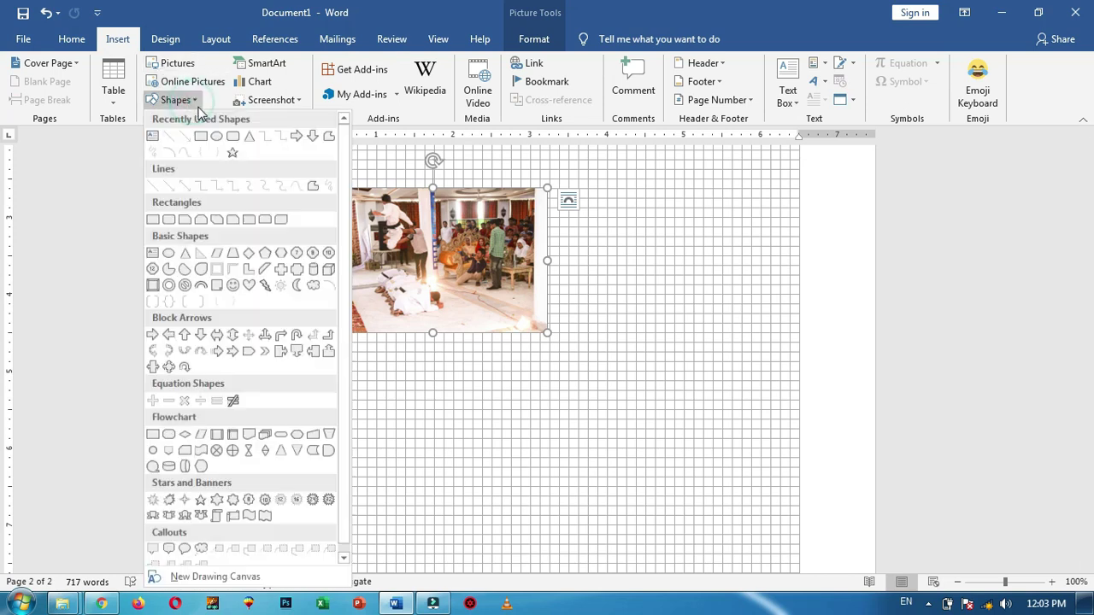
pyautogui.click(201, 139)
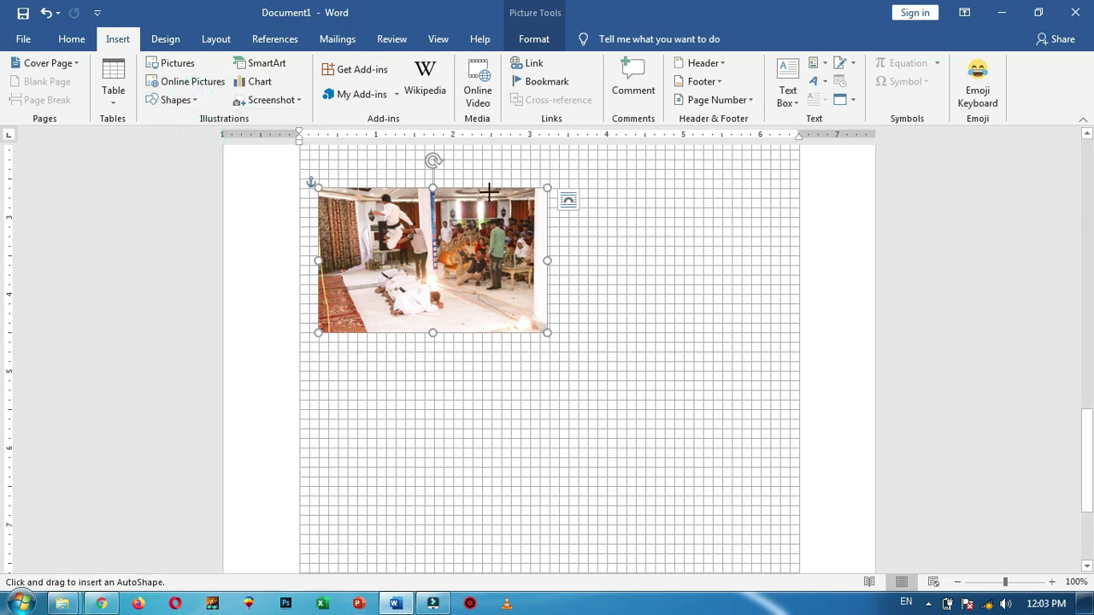
pyautogui.moveTo(595, 190); pyautogui.dragTo(761, 333)
pyautogui.moveTo(676, 252)
pyautogui.mouseDown()
pyautogui.moveTo(648, 252)
pyautogui.moveTo(659, 264)
pyautogui.mouseUp()
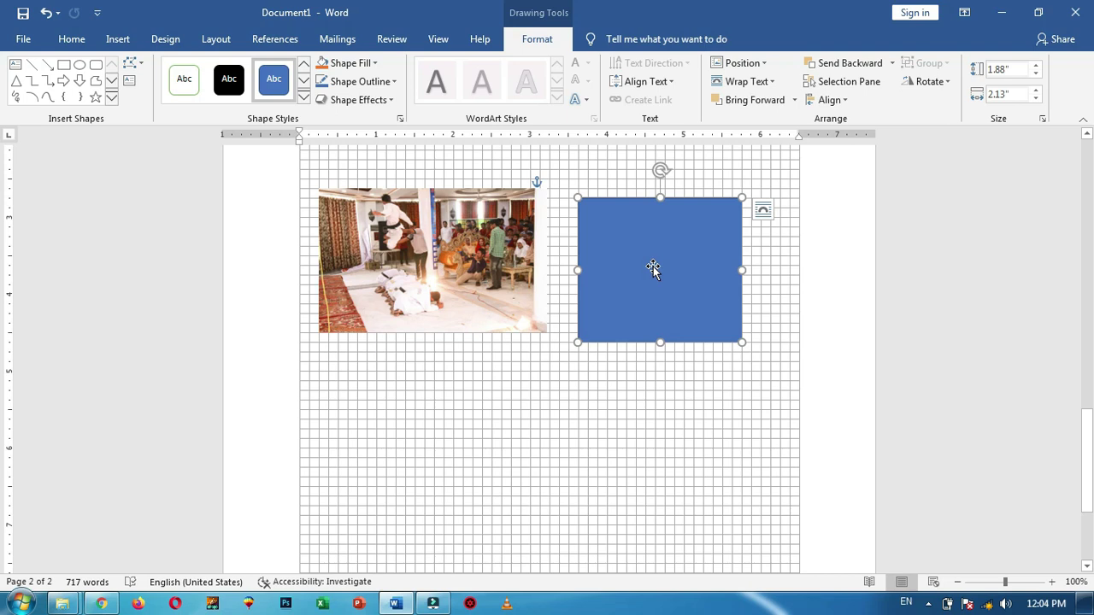
pyautogui.moveTo(653, 267); pyautogui.dragTo(653, 257)
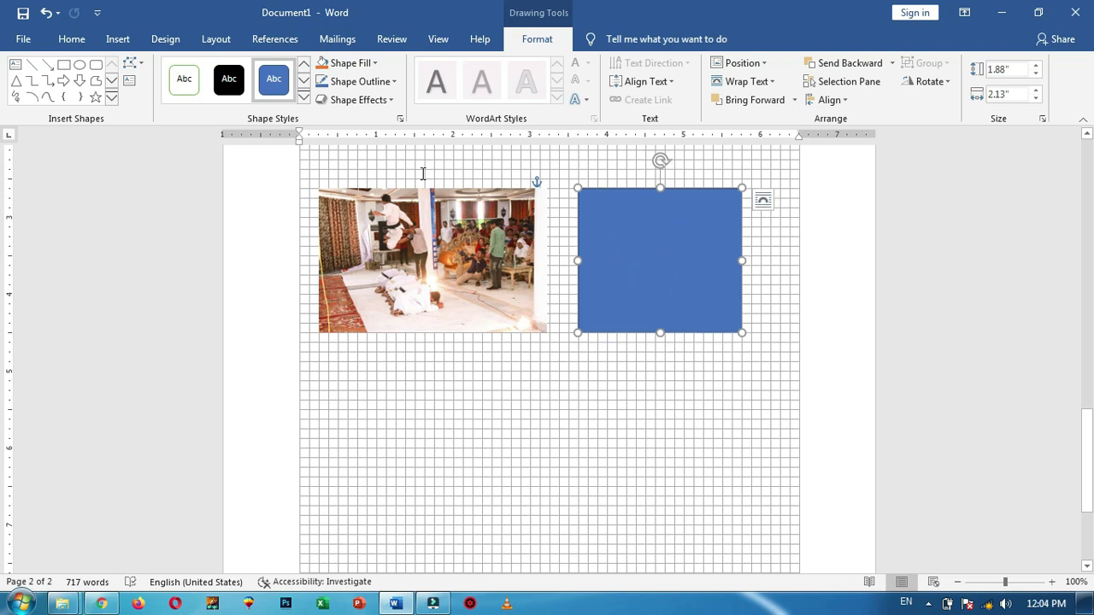
pyautogui.click(666, 261)
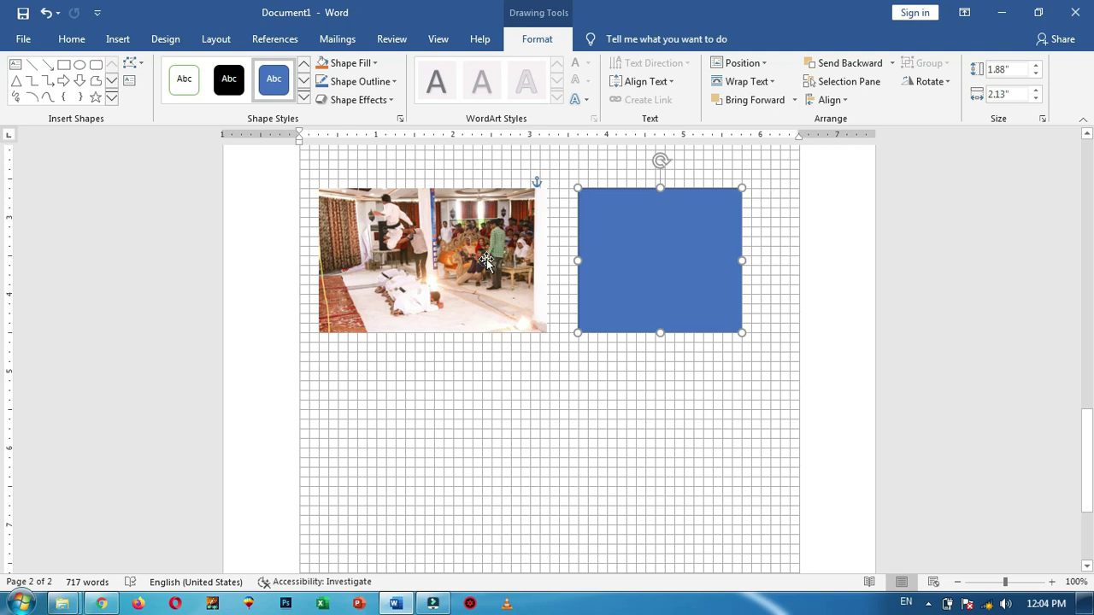
# Enlarge the photo, then delete both the rectangle and the photo
pyautogui.click(485, 259)
pyautogui.moveTo(548, 333)
pyautogui.mouseDown()
pyautogui.moveTo(744, 443)
pyautogui.moveTo(773, 476)
pyautogui.mouseUp()
pyautogui.click(674, 249)
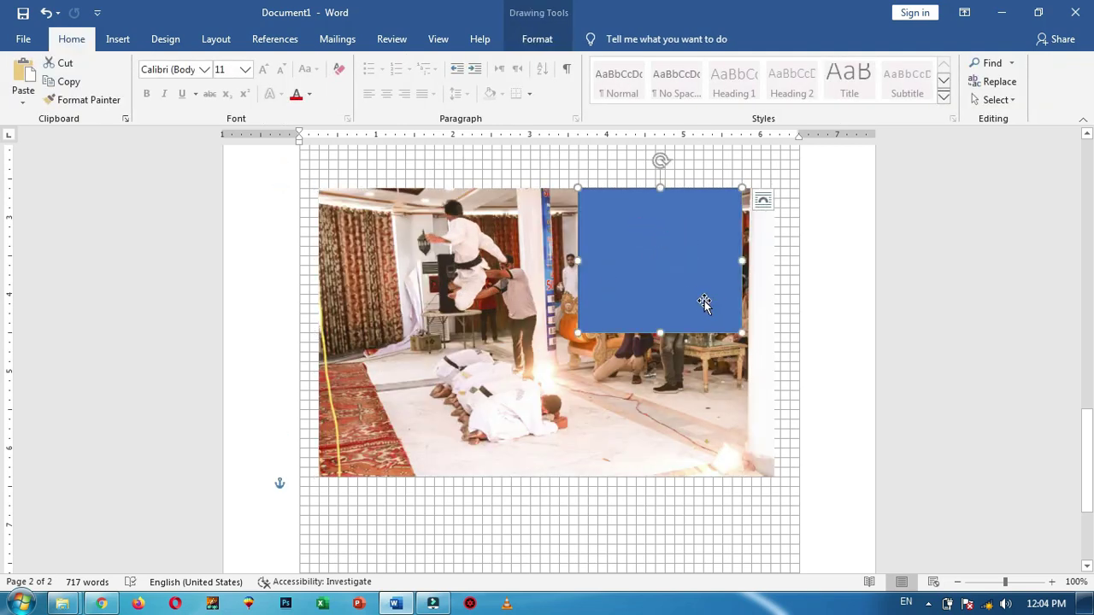
pyautogui.press('Delete')
pyautogui.click(596, 278)
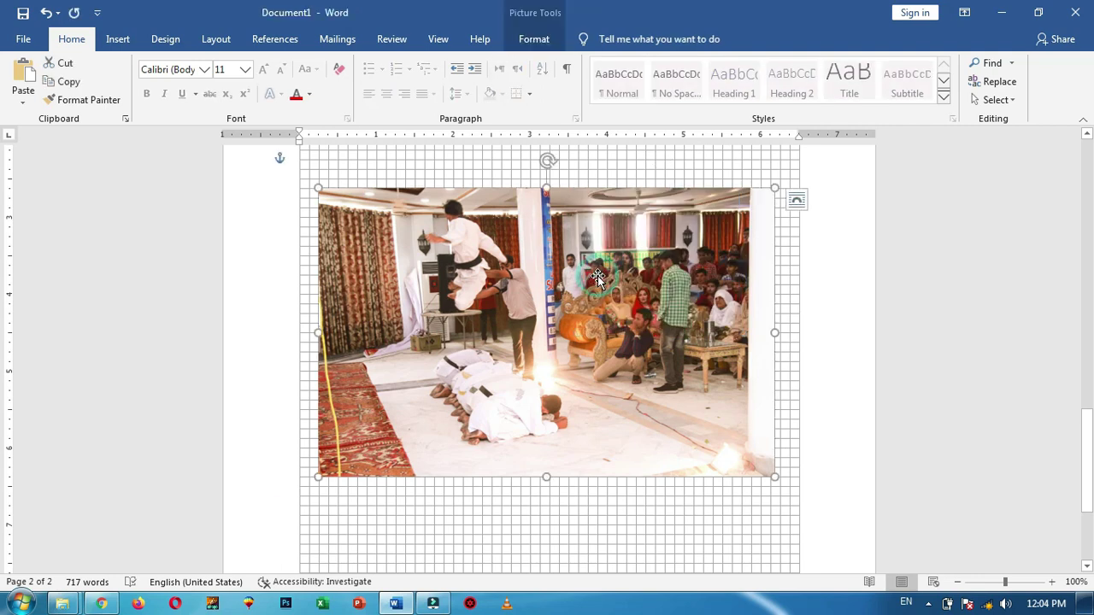
pyautogui.press('Delete')
# Turn off Gridlines on the View tab
pyautogui.click(439, 41)
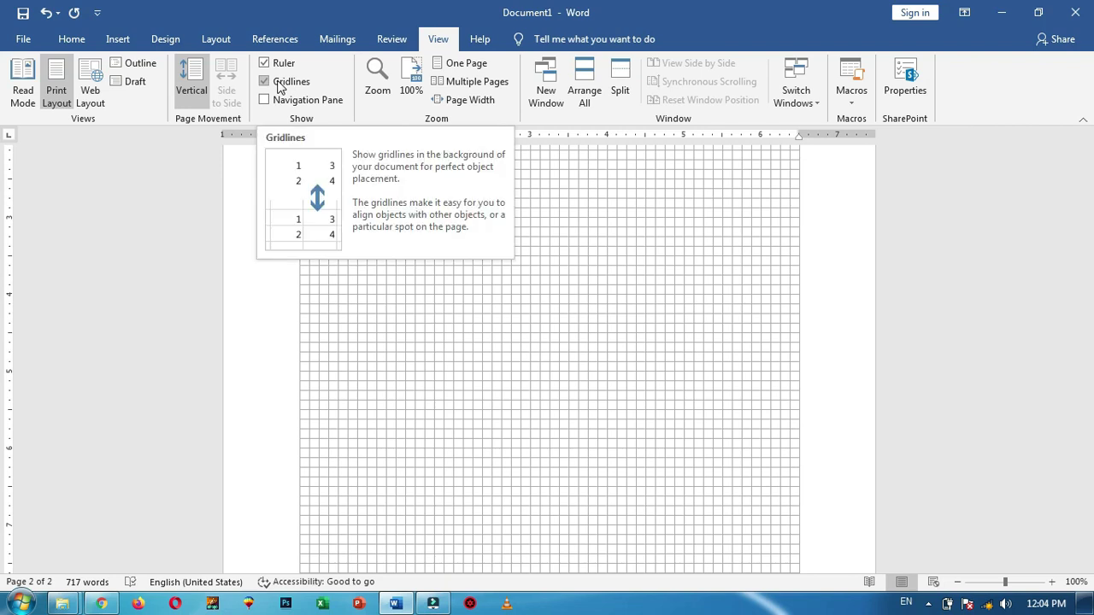
pyautogui.click(267, 82)
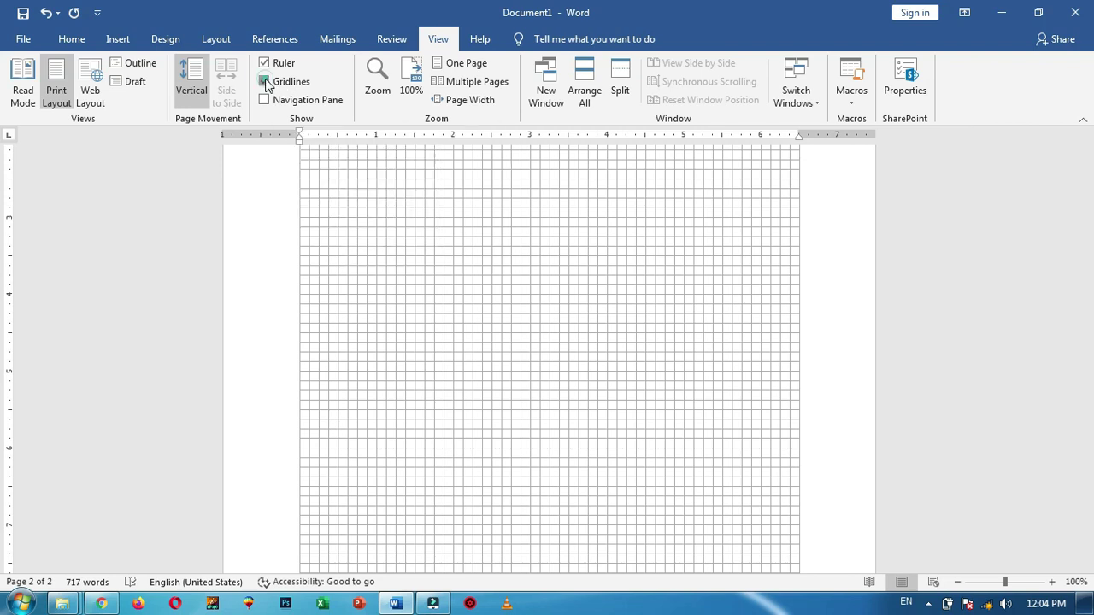
pyautogui.scroll(4, 1092, 323)
pyautogui.moveTo(1087, 411); pyautogui.dragTo(1088, 196)
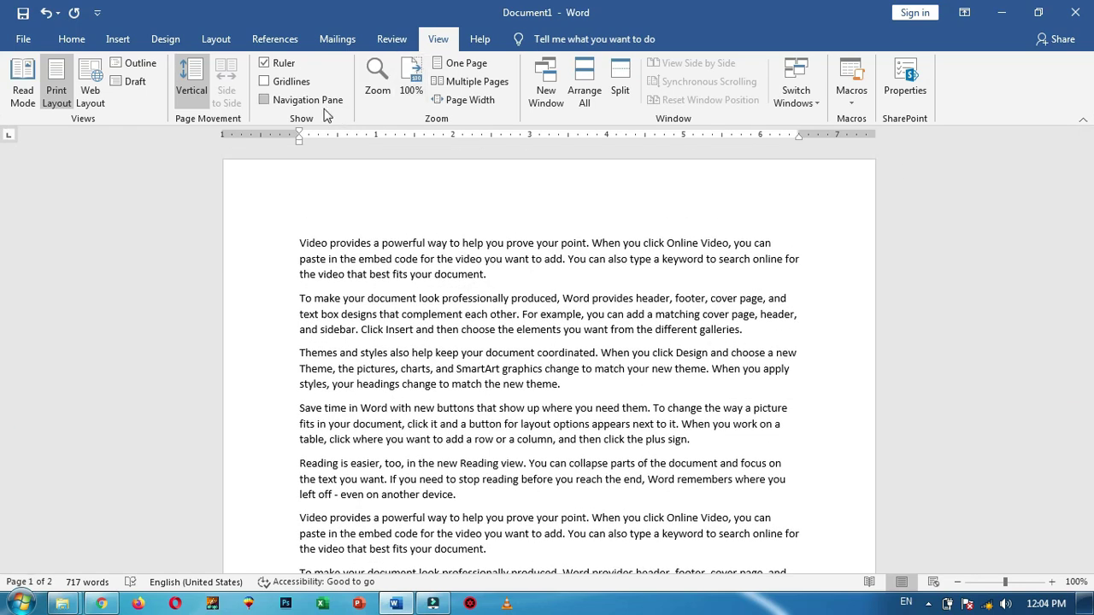
# Open and close the Navigation Pane from the View tab twice
pyautogui.click(265, 100)
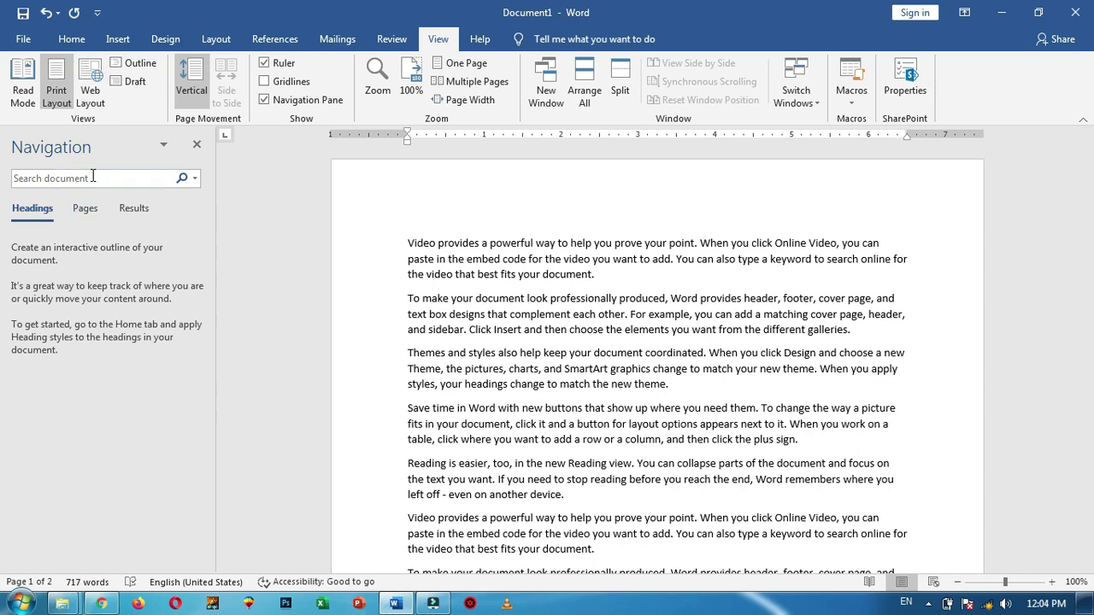
pyautogui.click(71, 39)
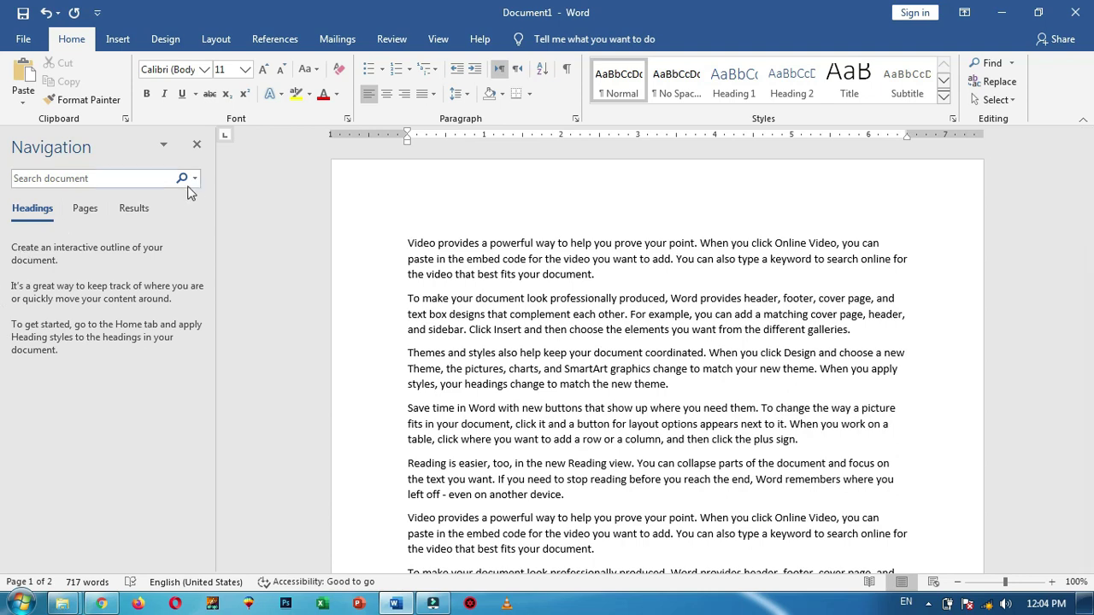
pyautogui.click(197, 144)
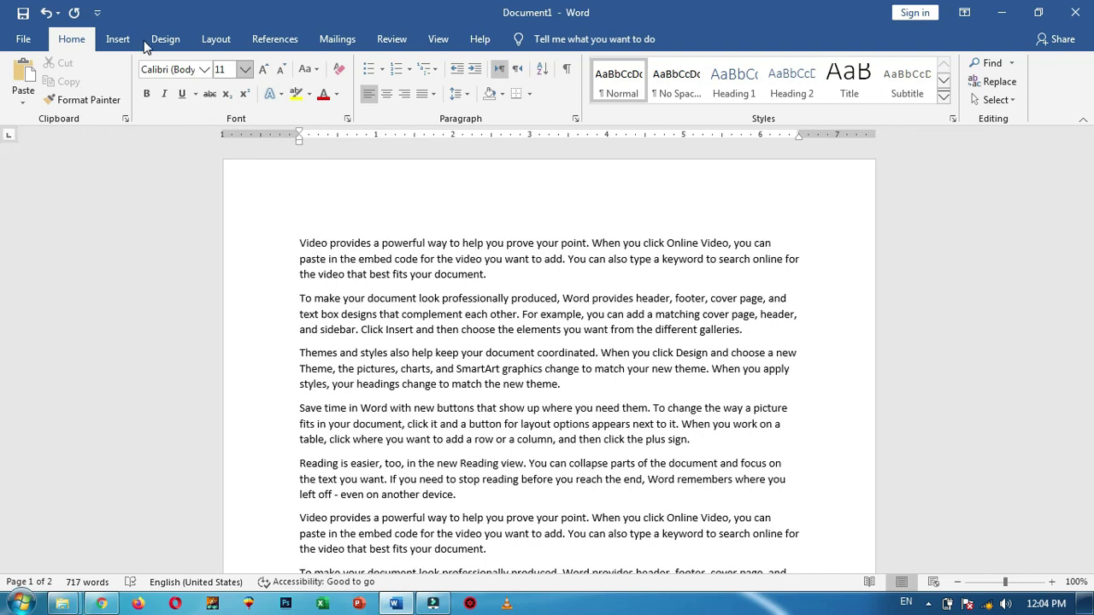
pyautogui.click(436, 40)
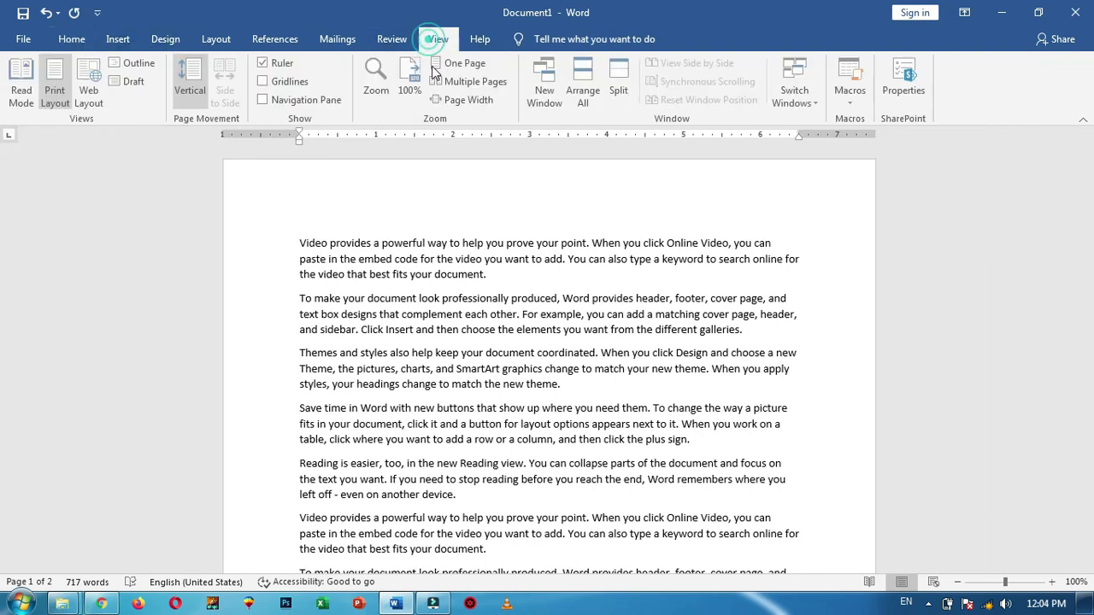
pyautogui.click(264, 100)
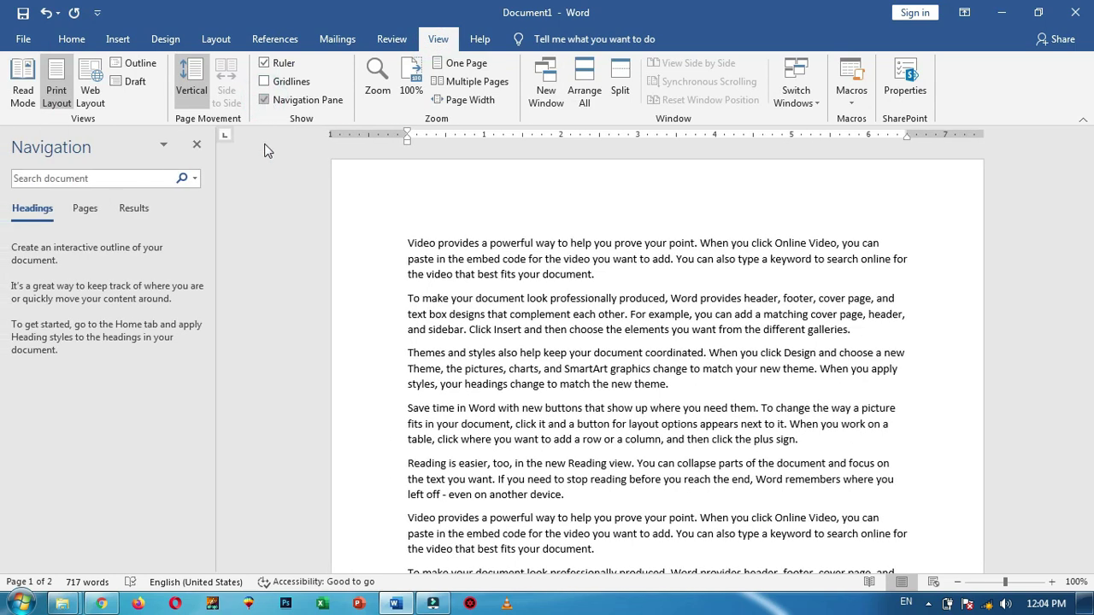
pyautogui.click(196, 145)
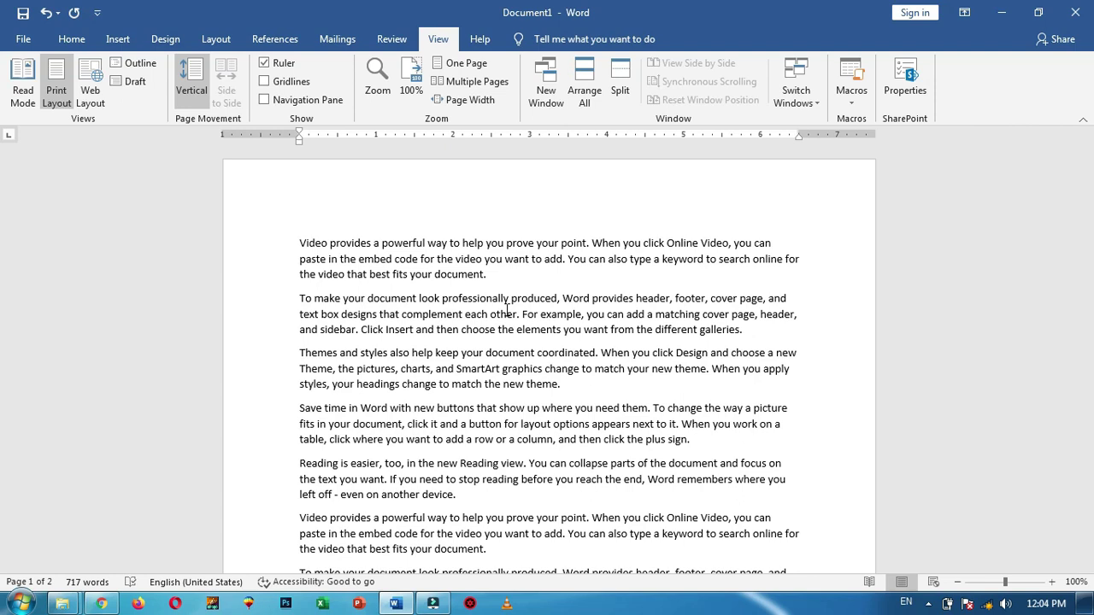
# Open the Navigation Pane for searching with Ctrl+F, then close it
pyautogui.hotkey('ctrl', 'f')
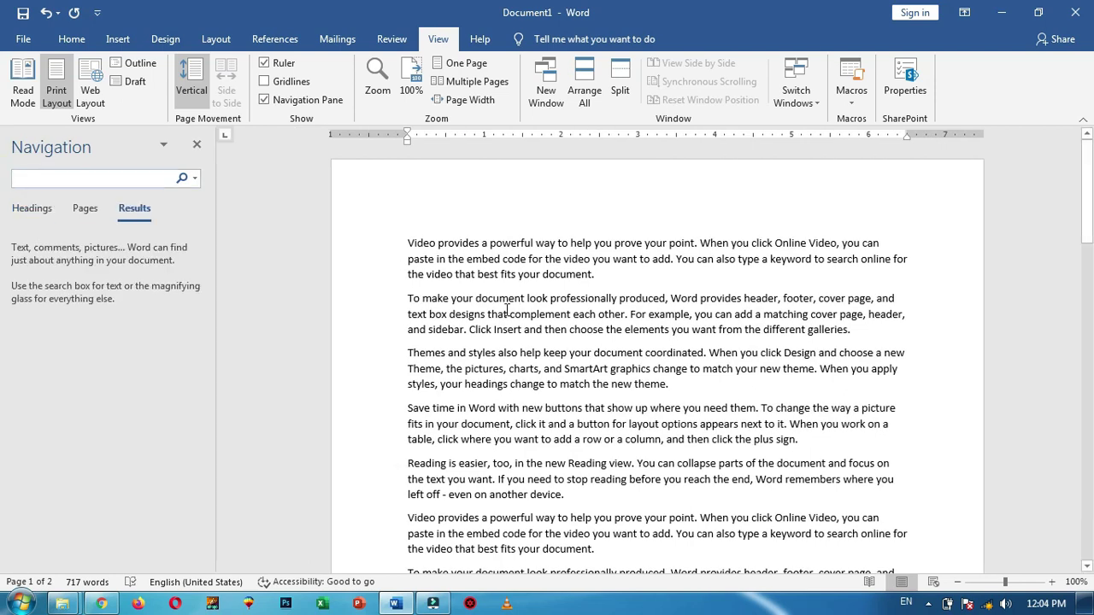
pyautogui.click(55, 179)
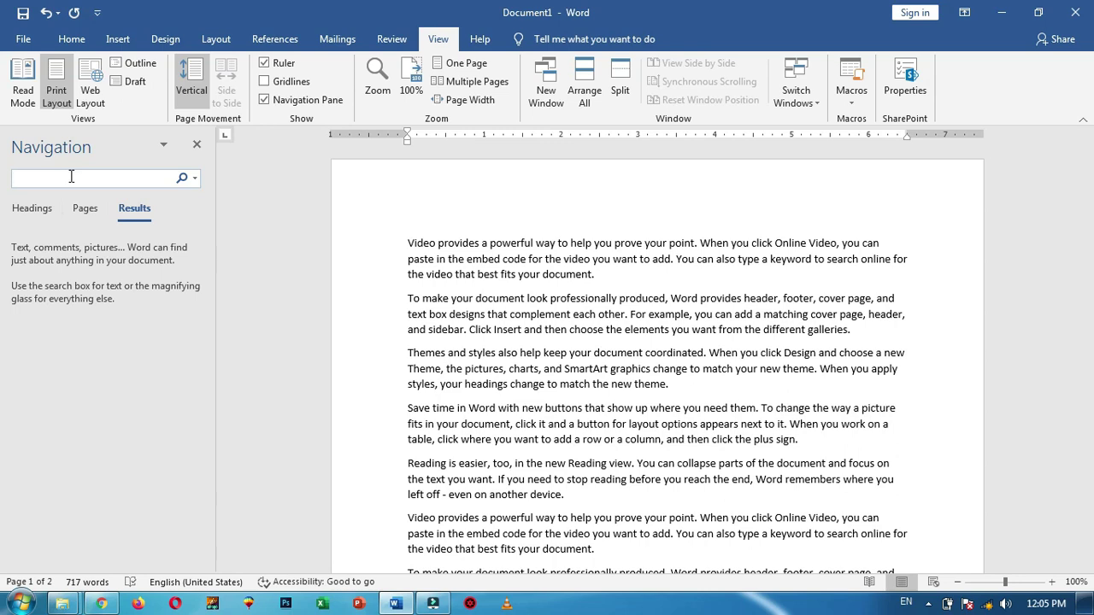
pyautogui.click(198, 147)
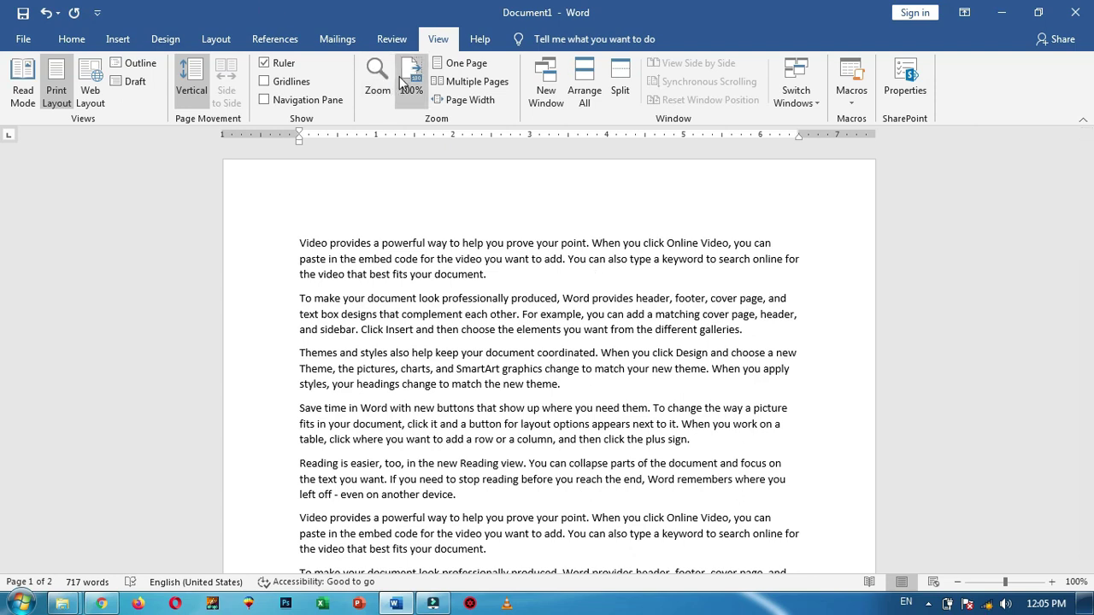
pyautogui.click(1053, 582)
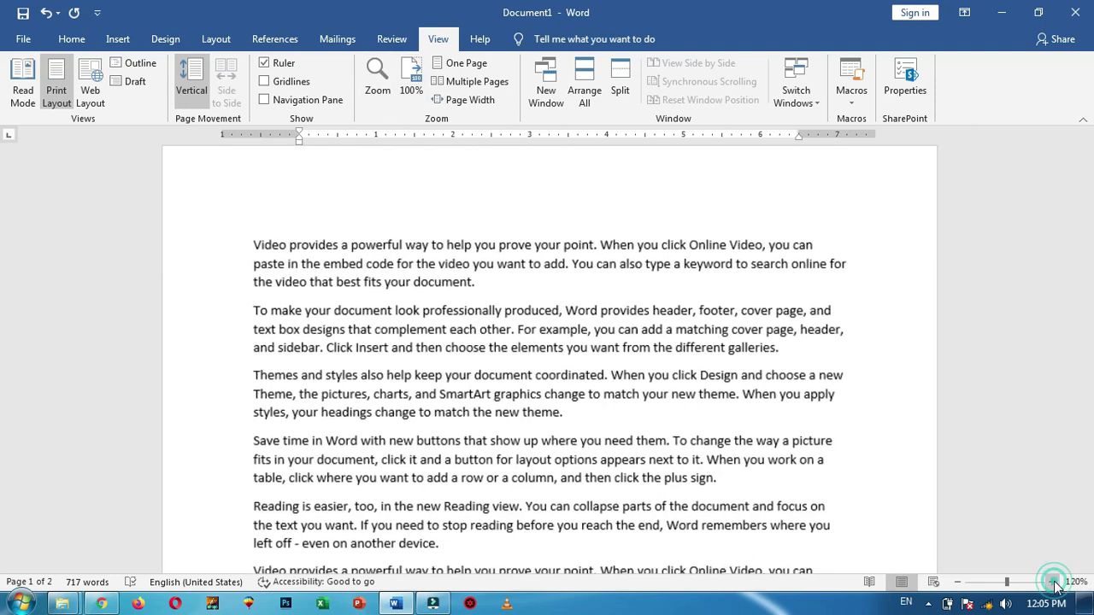
pyautogui.click(956, 585)
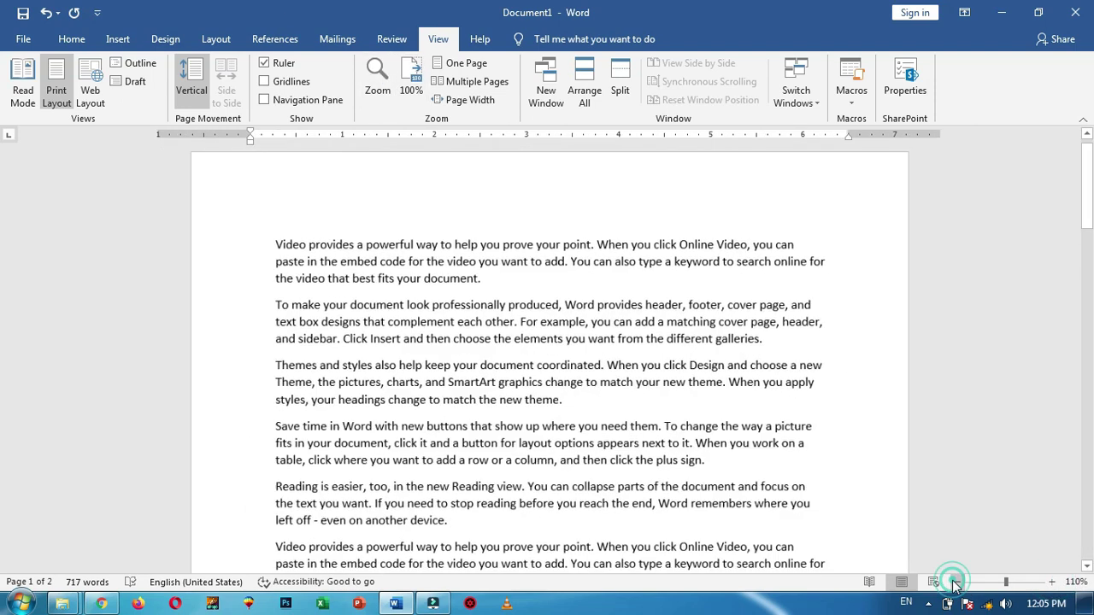
pyautogui.click(413, 78)
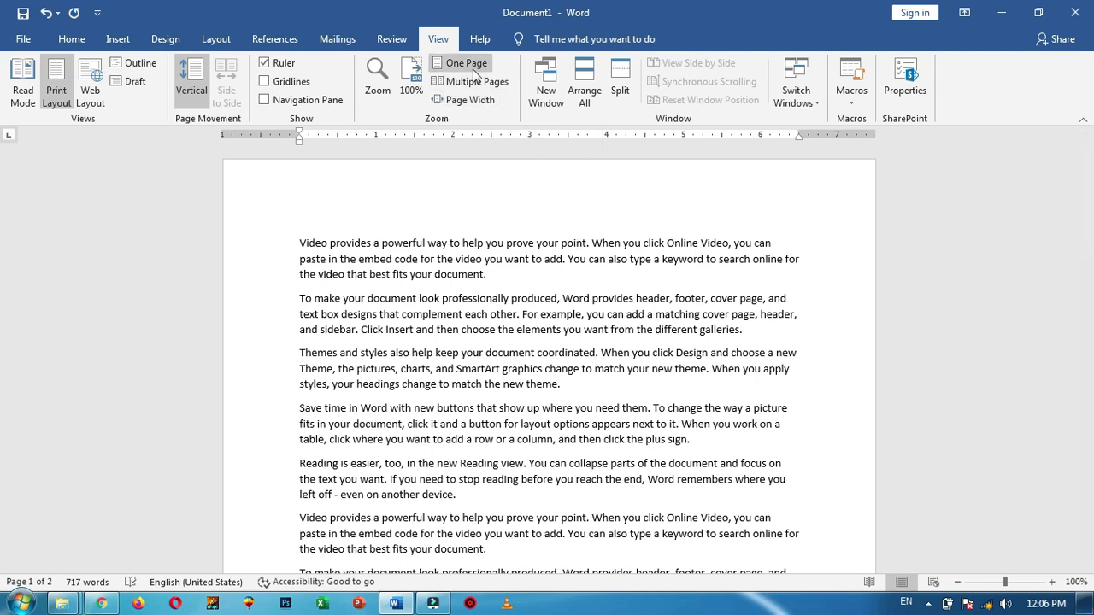
pyautogui.click(476, 68)
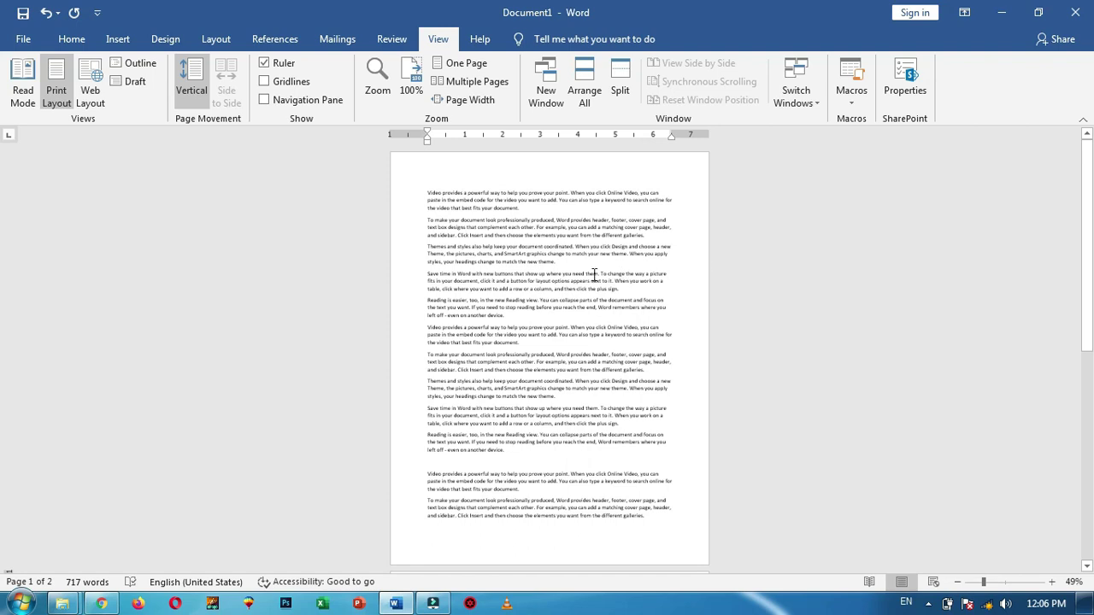
pyautogui.click(499, 85)
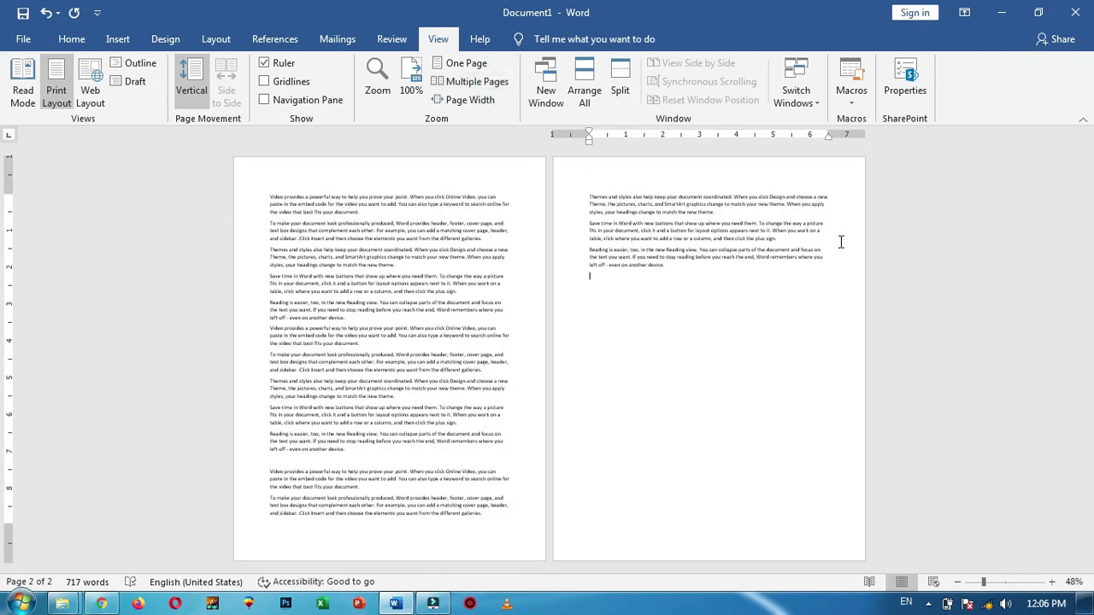
pyautogui.click(470, 100)
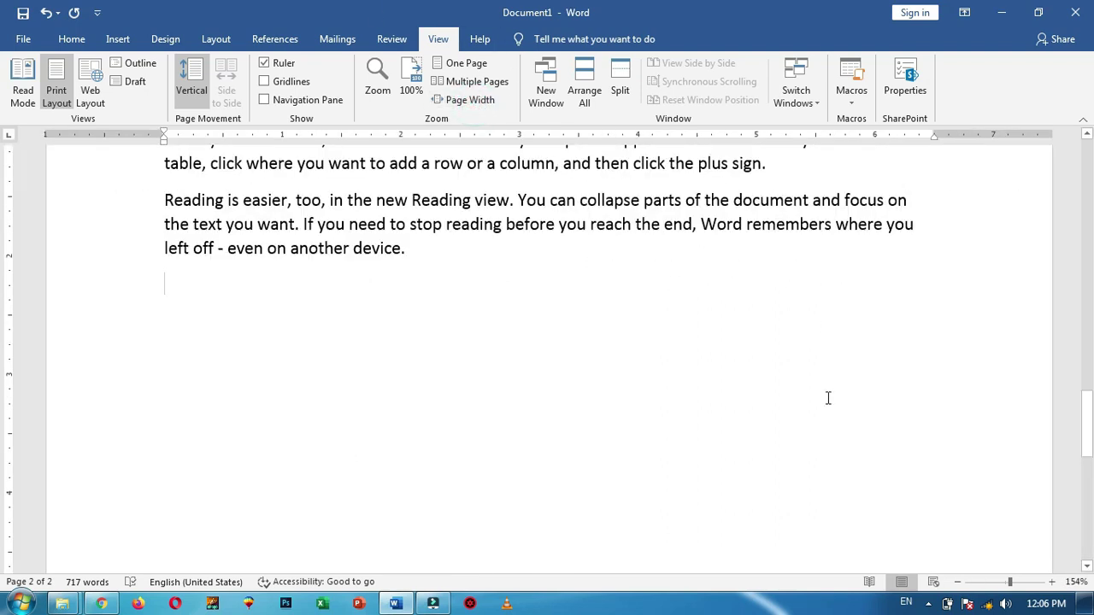
pyautogui.scroll(3, 890, 147)
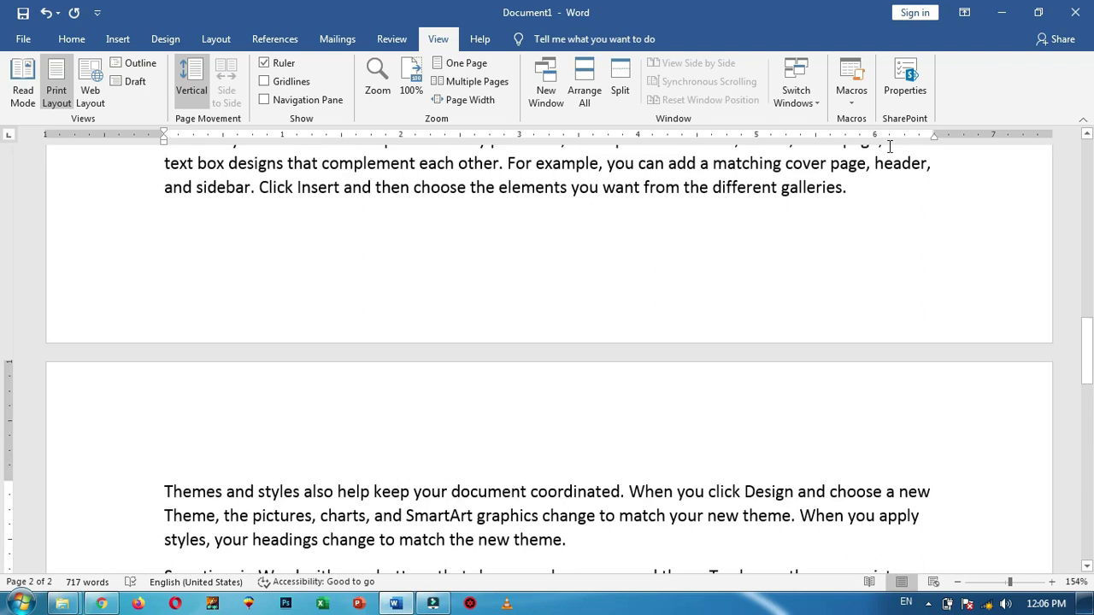
pyautogui.scroll(4, 983, 314)
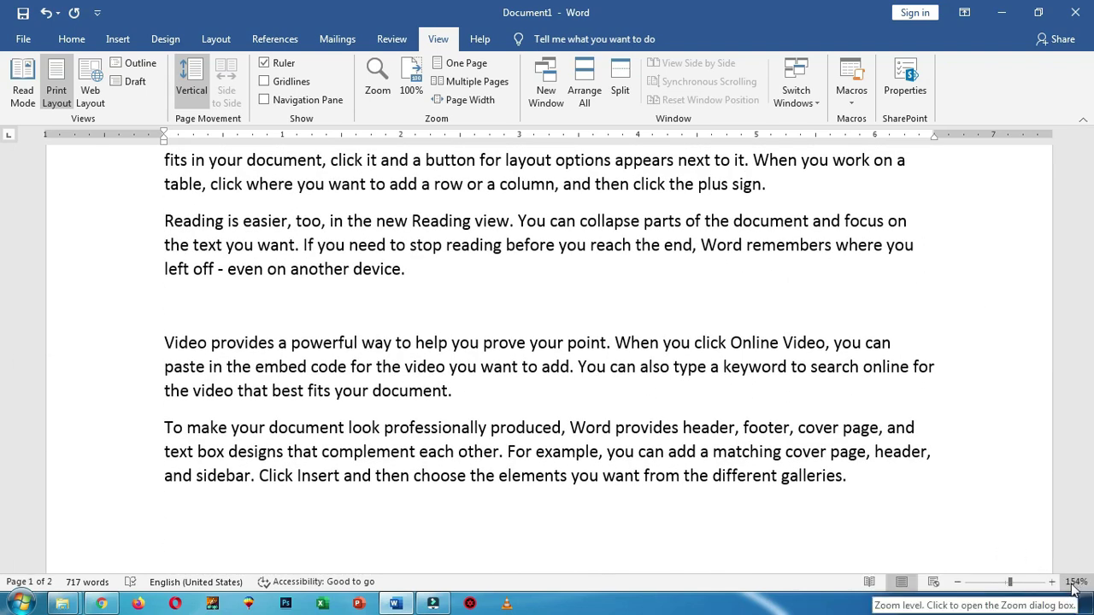
pyautogui.moveTo(1089, 306); pyautogui.dragTo(1090, 169)
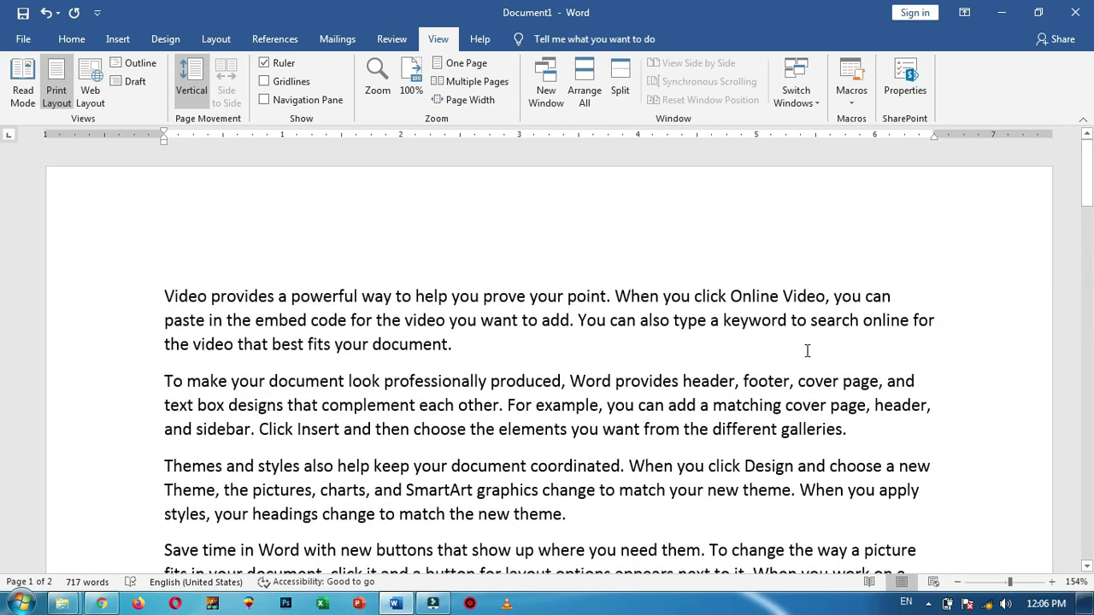
pyautogui.click(412, 82)
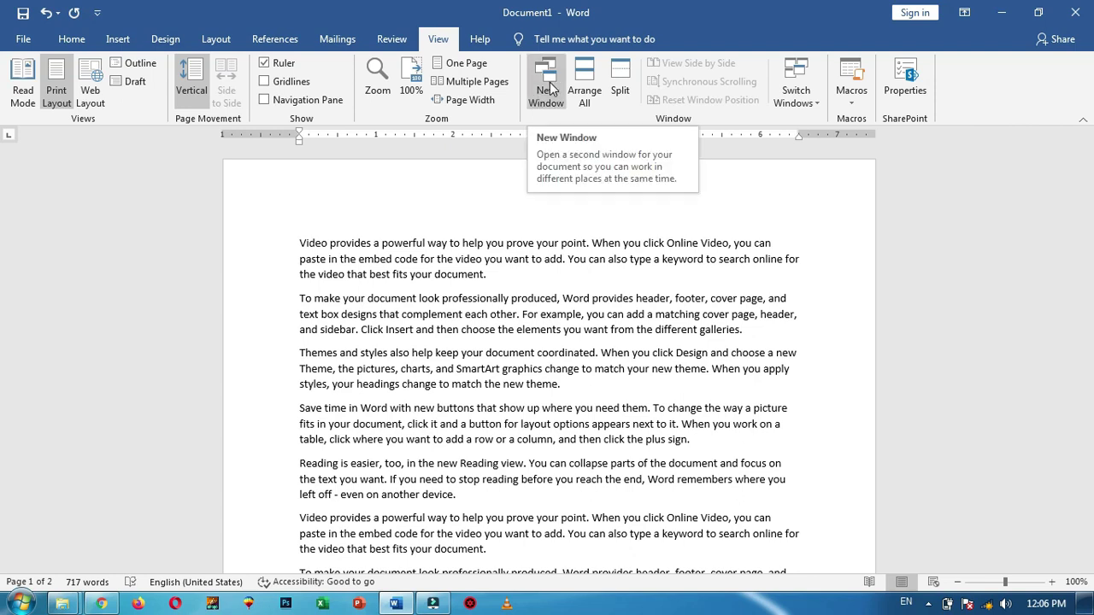
# Add an empty paragraph after the last paragraph ending 'even on another device.'
pyautogui.click(507, 277)
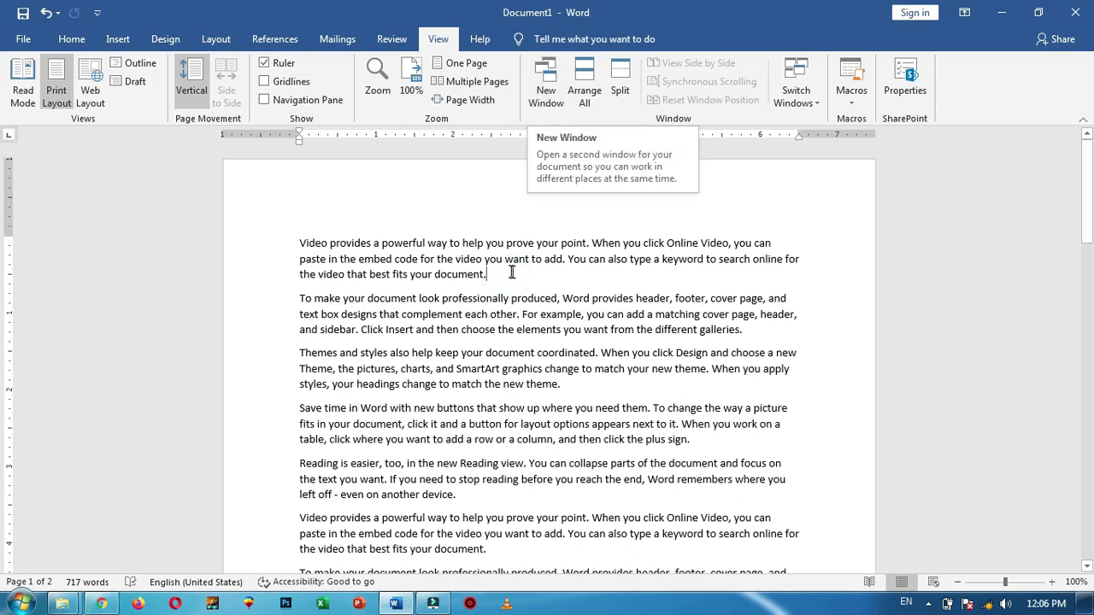
pyautogui.scroll(-15, 434, 438)
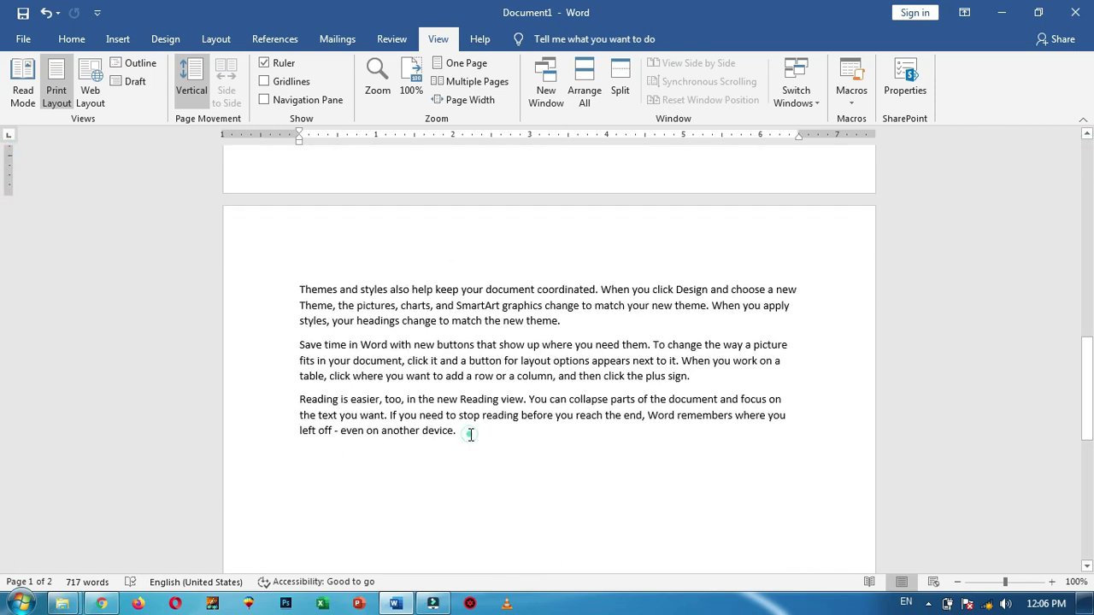
pyautogui.click(471, 434)
pyautogui.press('Return')
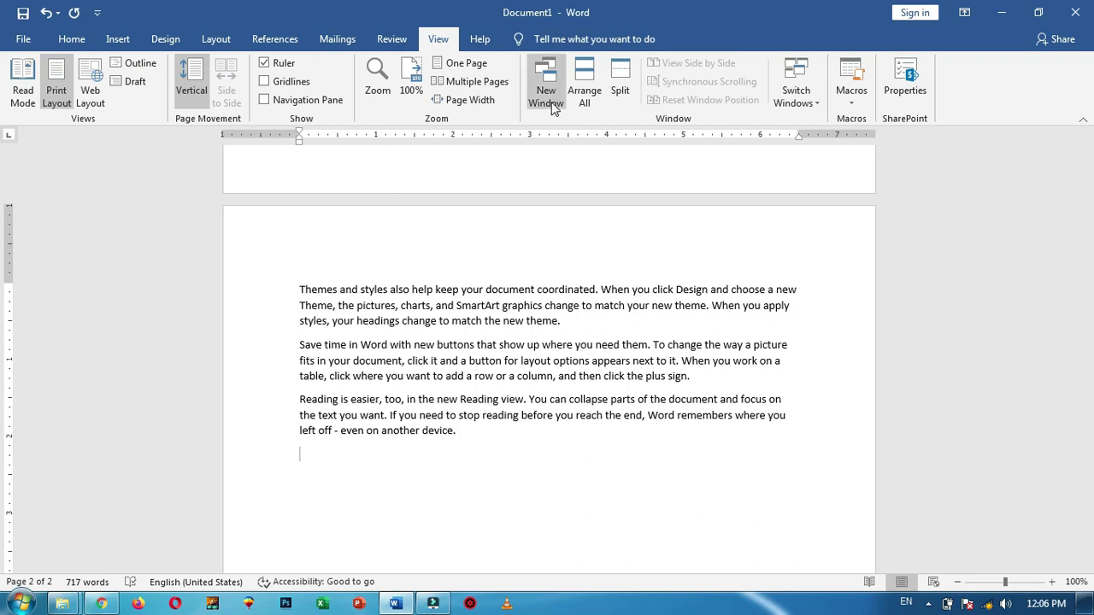
pyautogui.scroll(-1, 542, 46)
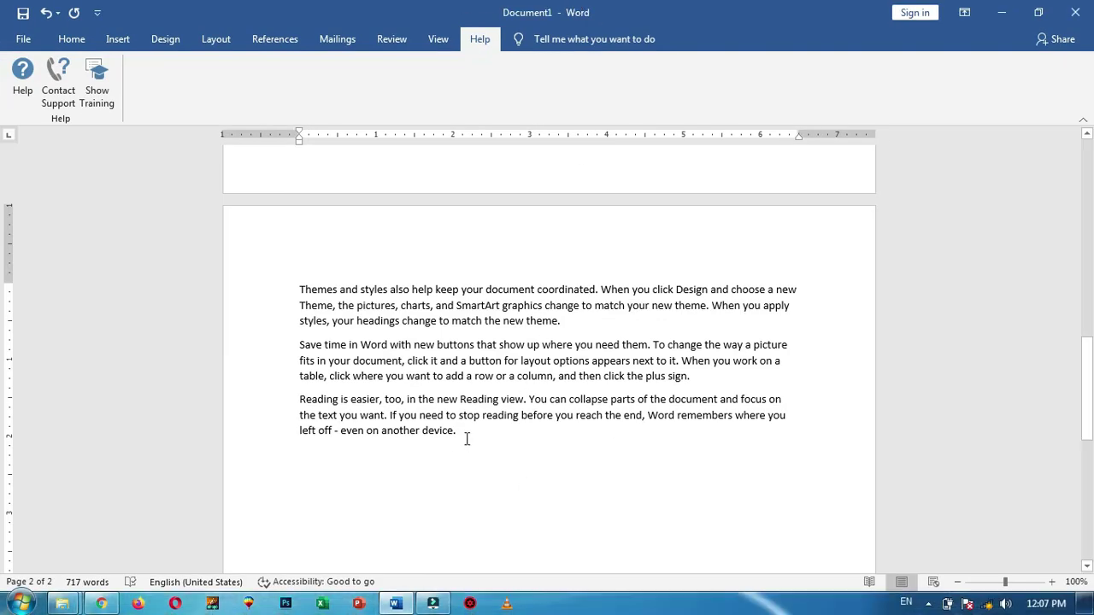
pyautogui.click(438, 39)
# Open a second window of the document and type SUCCESS INSTITUTE OF PROFESSIONAL STUDIES in the first
pyautogui.click(547, 90)
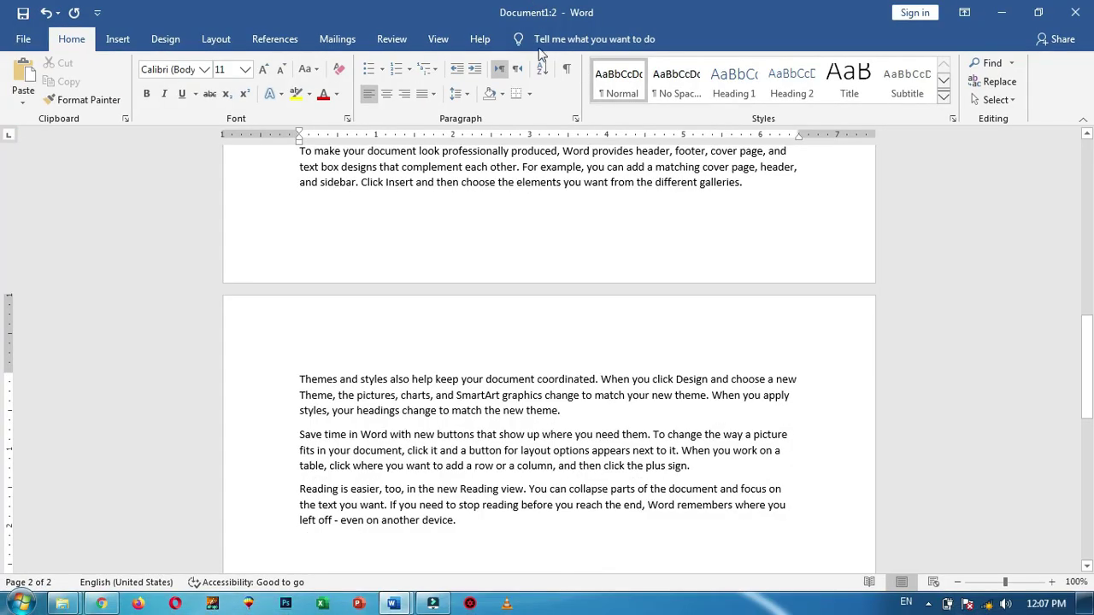
pyautogui.moveTo(393, 603)
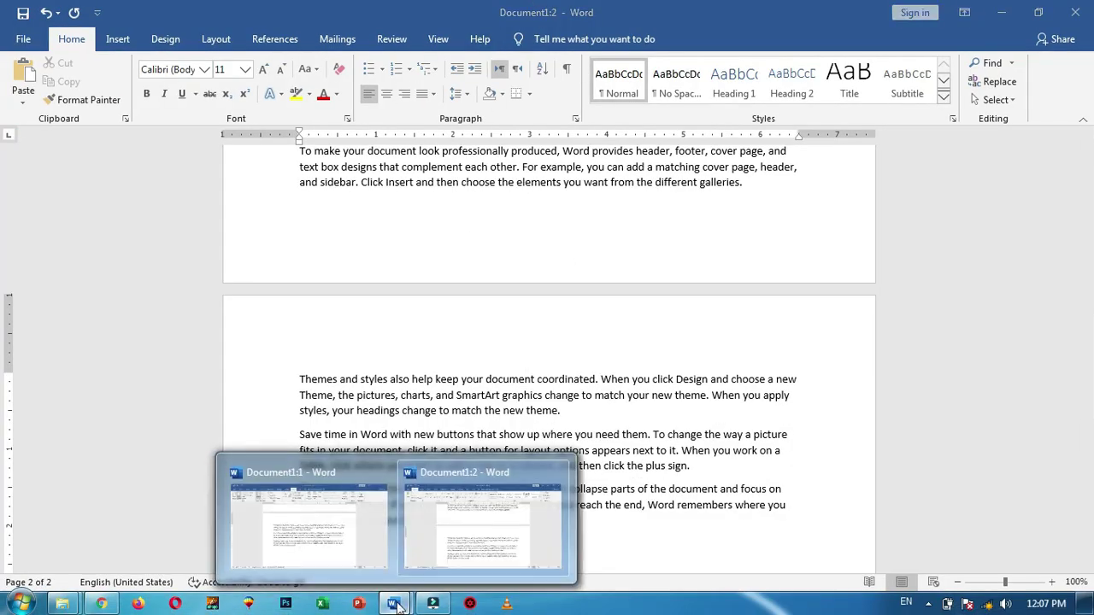
pyautogui.click(334, 475)
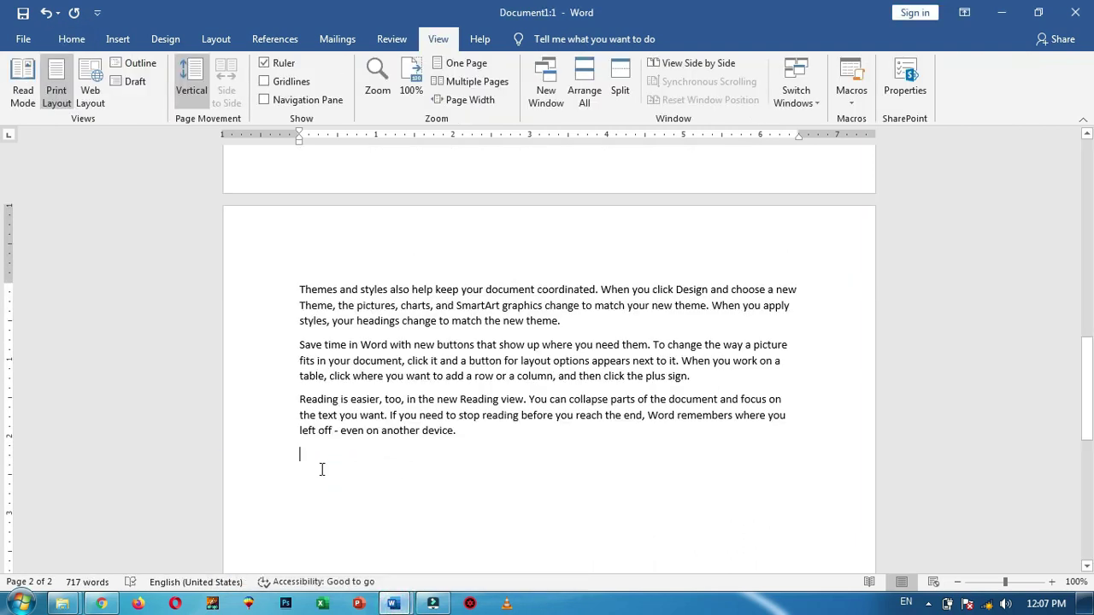
pyautogui.write('SUC')
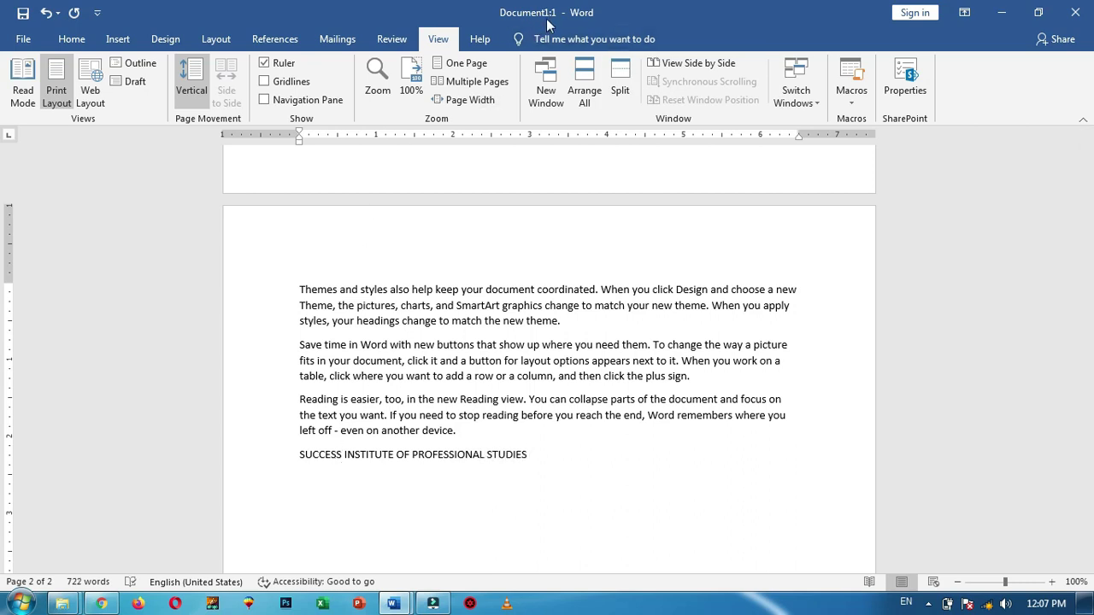
# Check the new line in the second window, then return to the first window
pyautogui.click(393, 604)
pyautogui.click(476, 476)
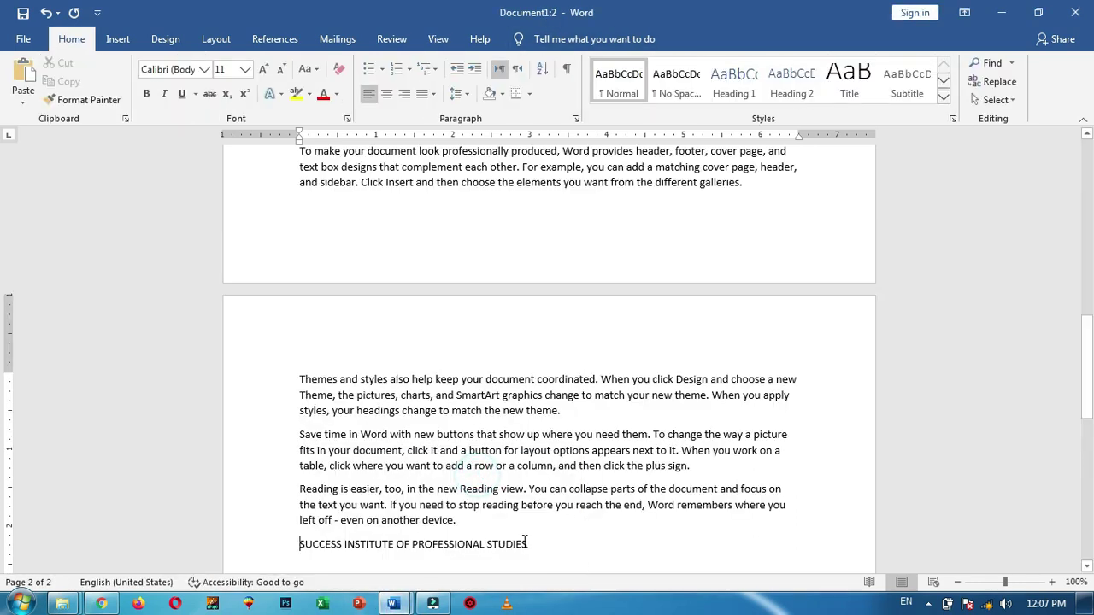
pyautogui.scroll(-3, 603, 499)
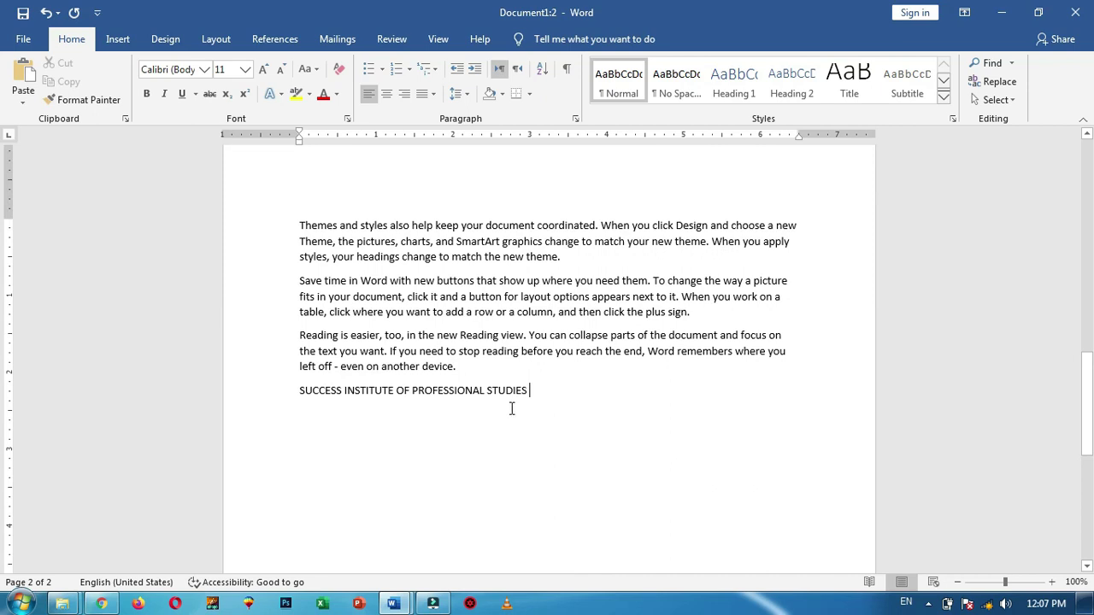
pyautogui.click(393, 604)
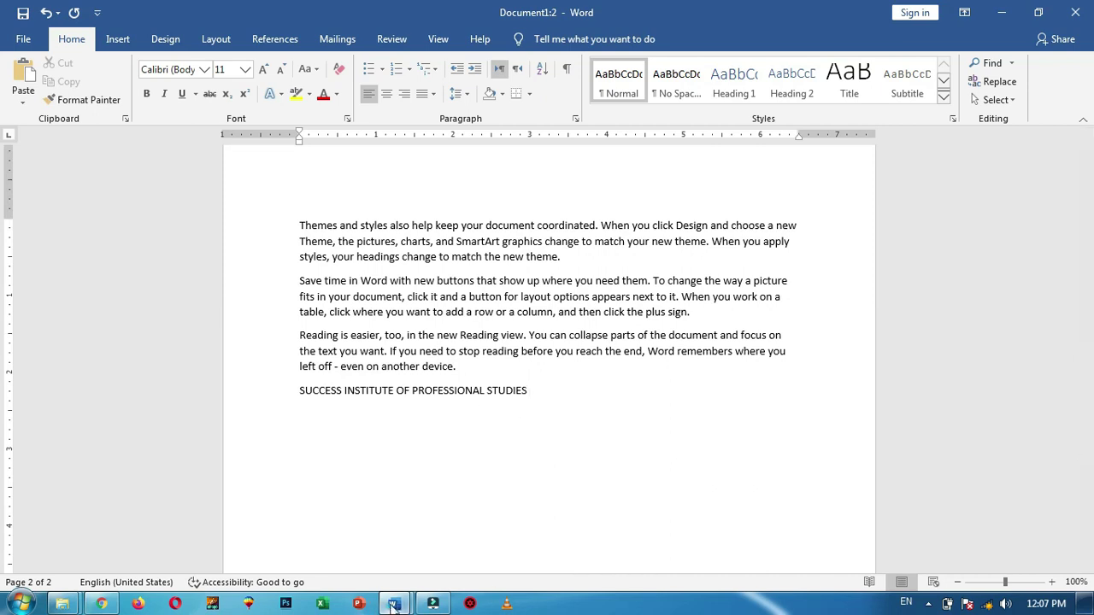
pyautogui.click(362, 475)
# Make the institute name line bold and confirm the change in the second window
pyautogui.moveTo(530, 455); pyautogui.dragTo(295, 449)
pyautogui.hotkey('ctrl', 'b')
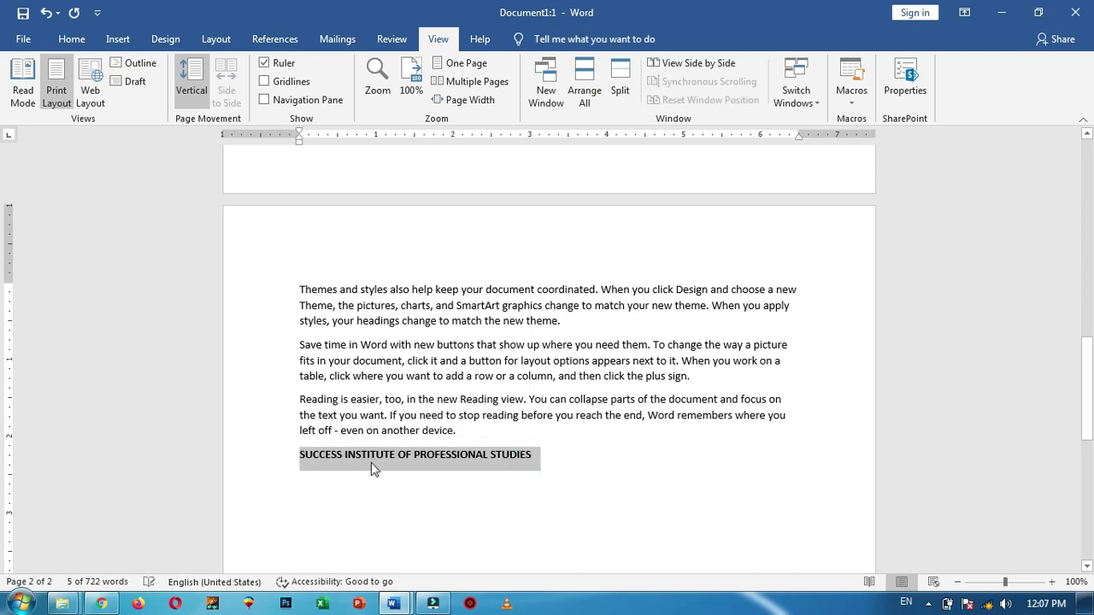
pyautogui.click(392, 604)
pyautogui.click(504, 487)
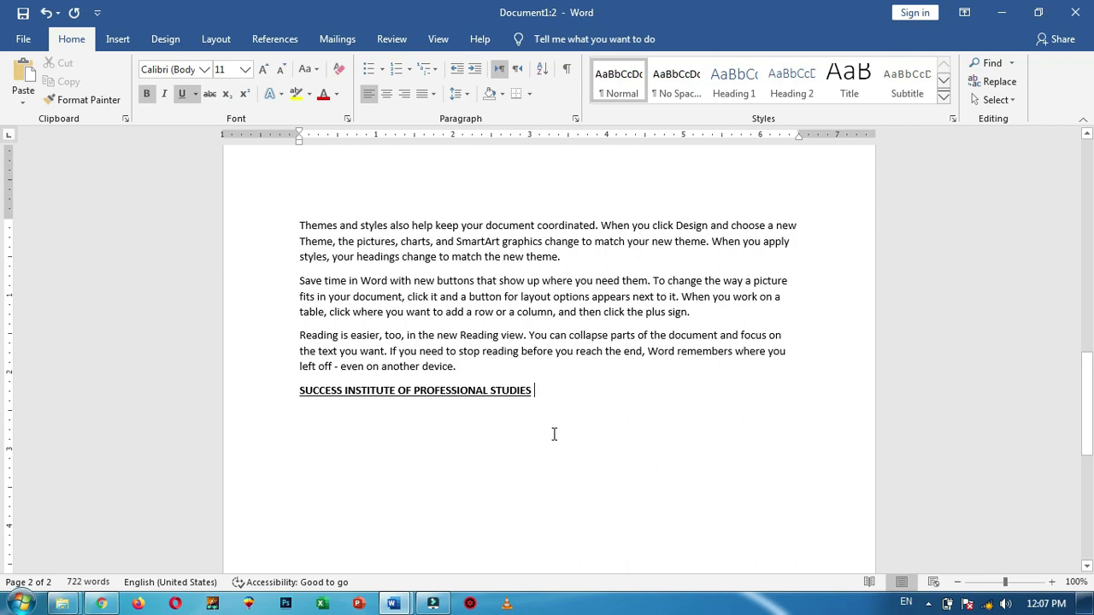
pyautogui.click(393, 603)
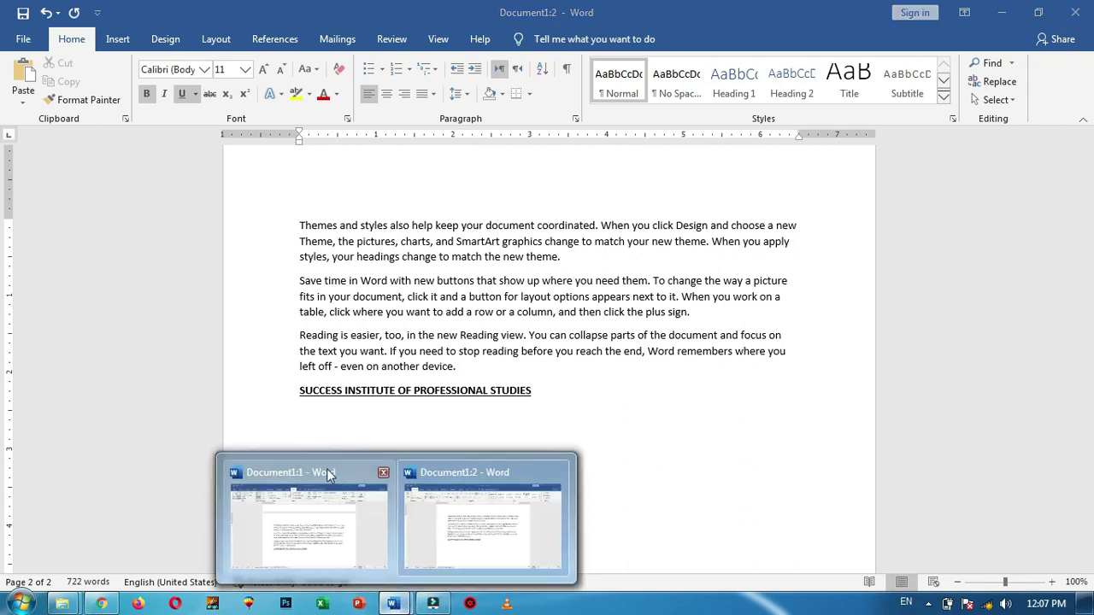
pyautogui.click(327, 472)
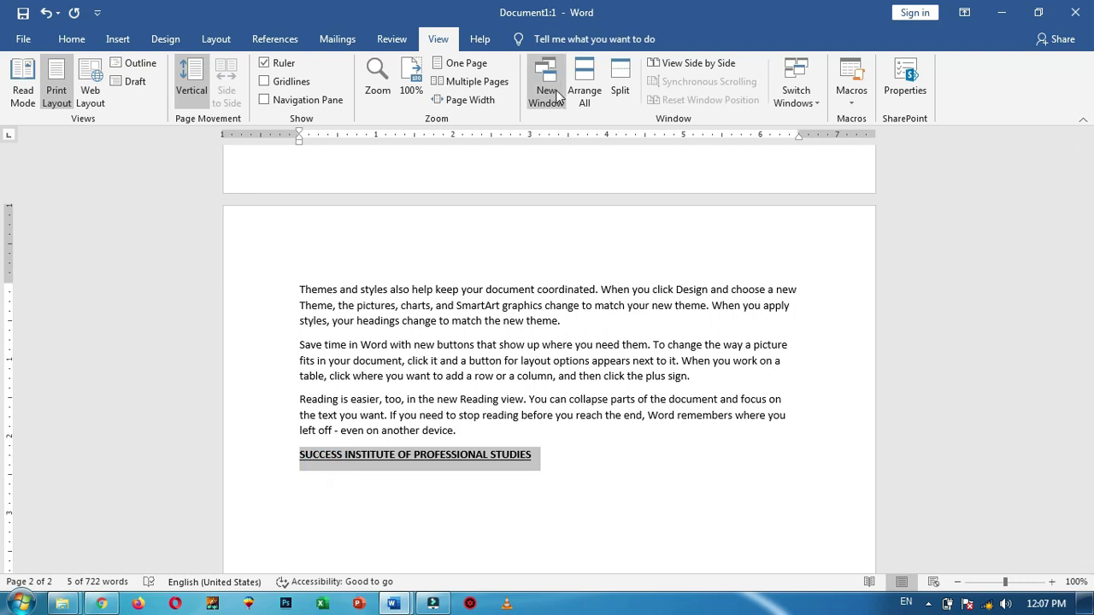
# Tile both Document1 windows one above the other and scroll through them
pyautogui.click(585, 89)
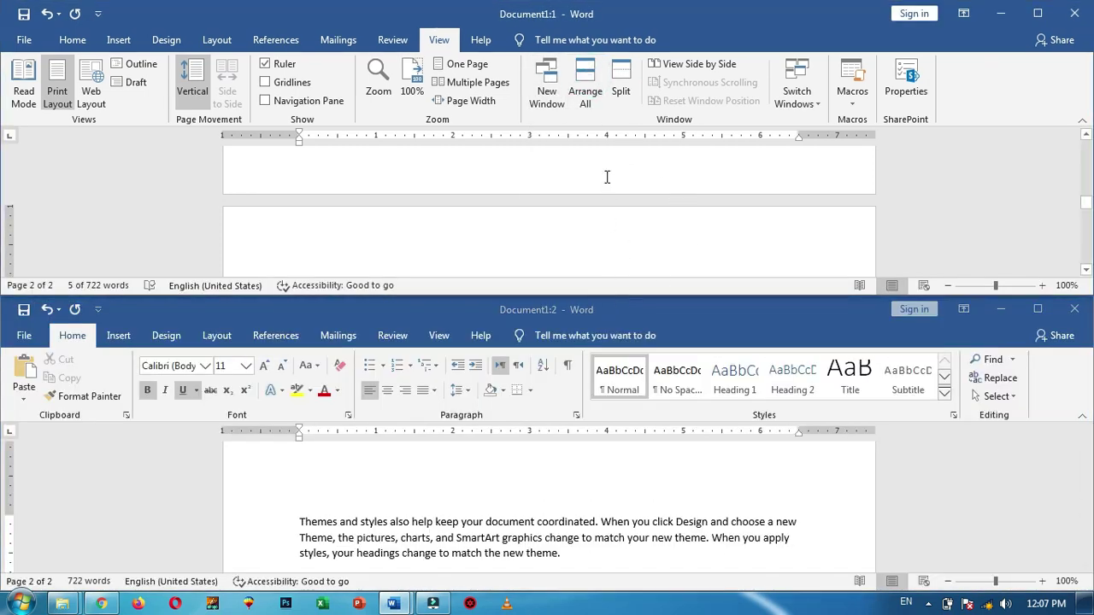
pyautogui.scroll(-3, 606, 176)
pyautogui.scroll(-3, 608, 188)
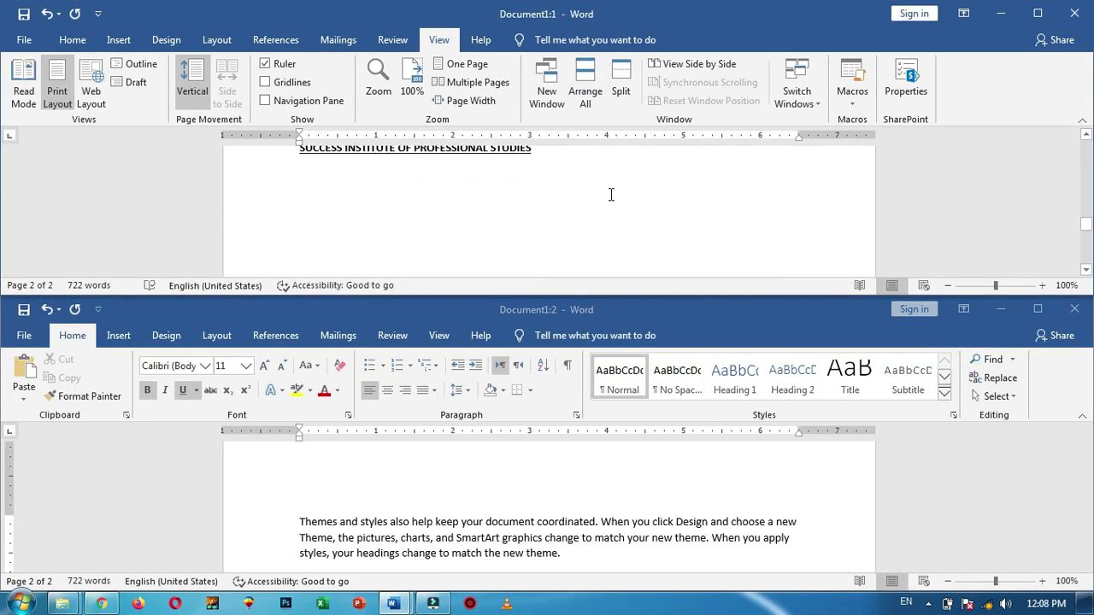
pyautogui.scroll(2, 581, 222)
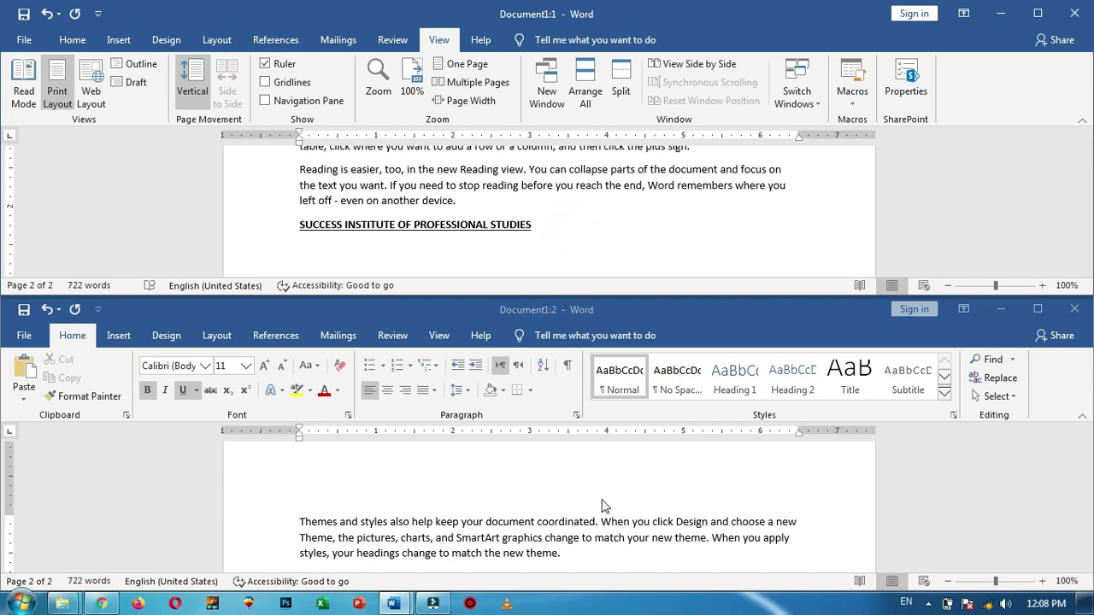
pyautogui.scroll(-5, 548, 496)
pyautogui.scroll(3, 549, 509)
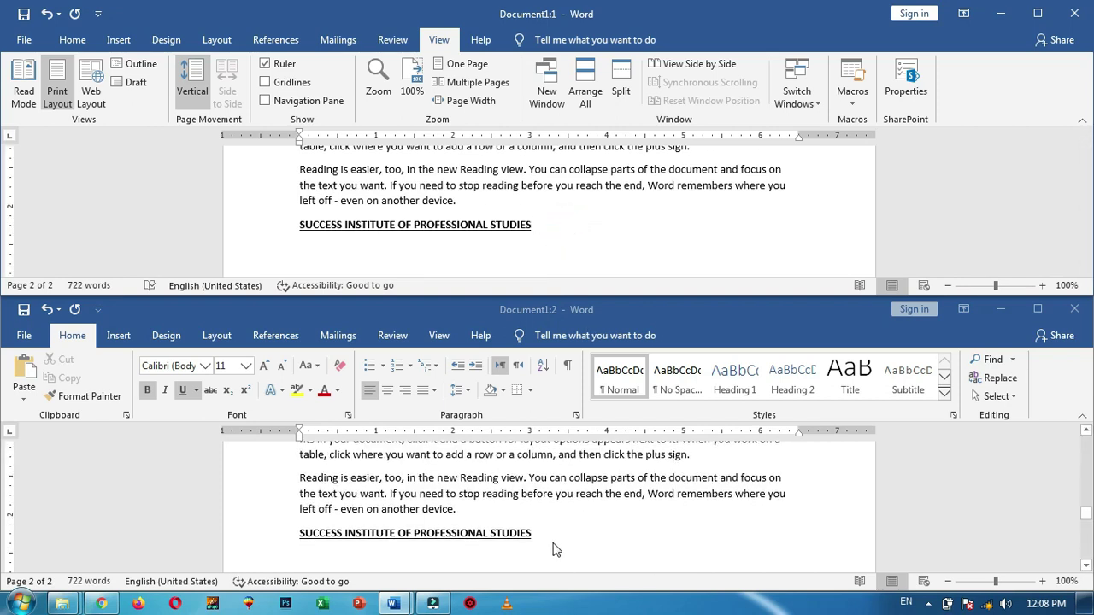
# Close the second Document1 window and maximize the remaining one
pyautogui.click(549, 534)
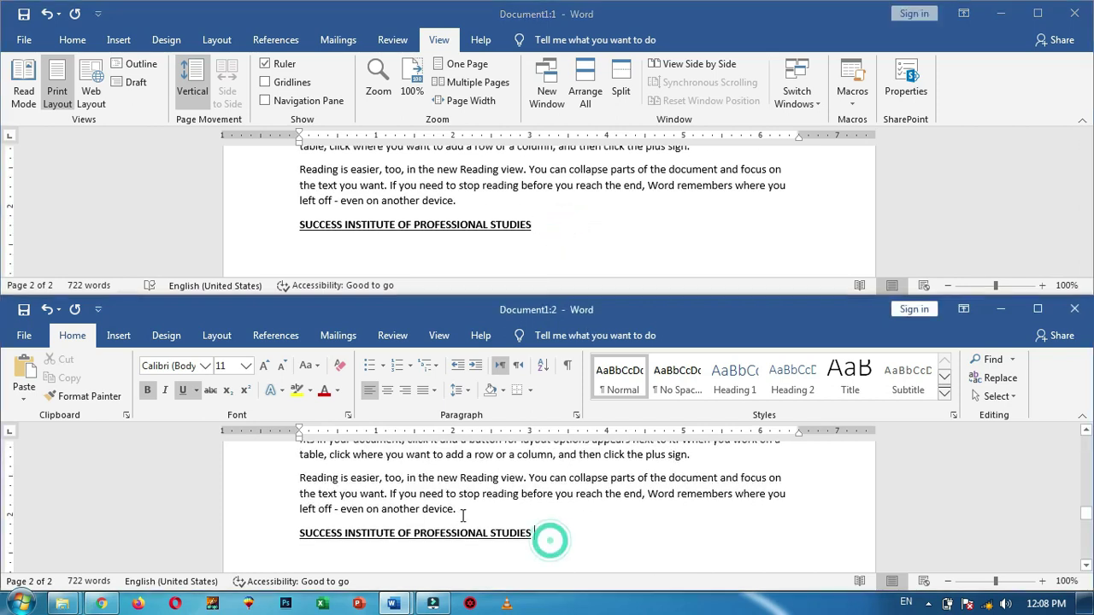
pyautogui.click(1084, 316)
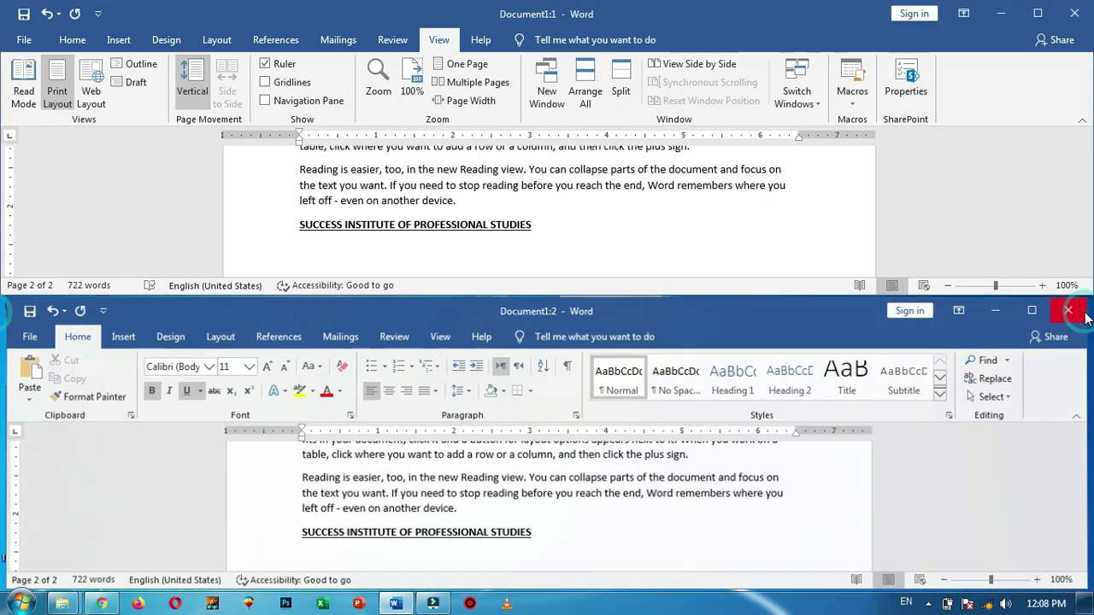
pyautogui.click(1037, 13)
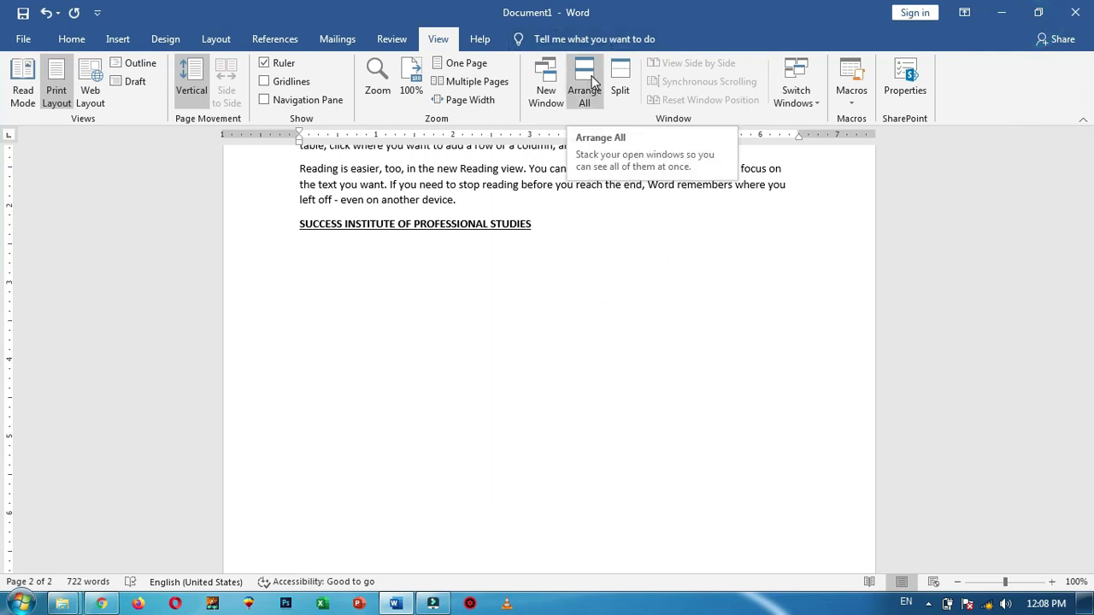
pyautogui.click(391, 38)
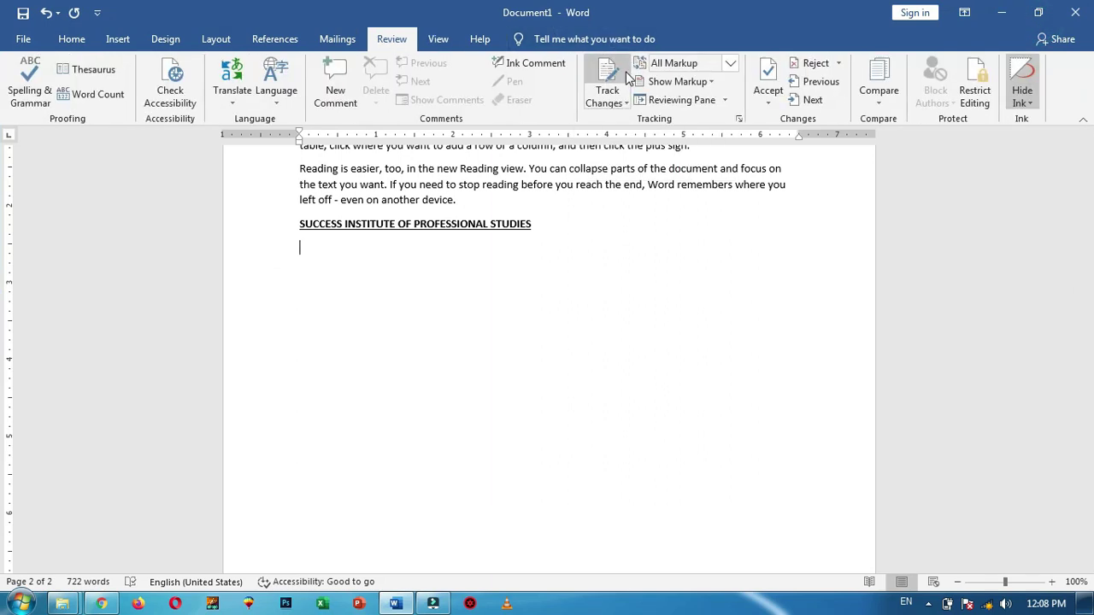
# Split Document1 into two independently scrolling panes, scroll through them, then remove the split
pyautogui.click(438, 39)
pyautogui.scroll(15, 636, 283)
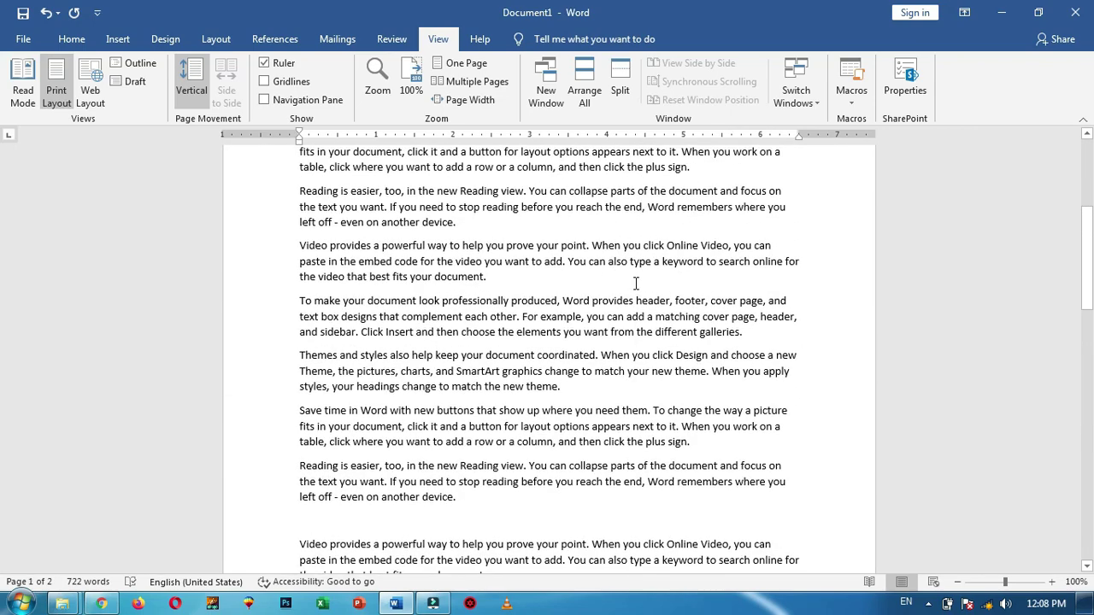
pyautogui.scroll(-3, 637, 284)
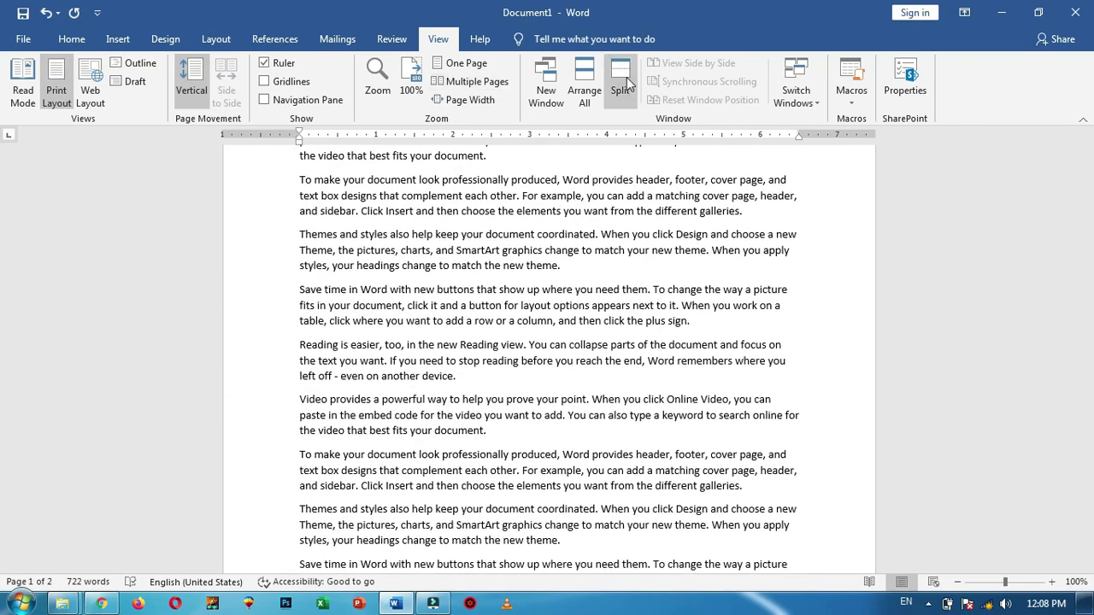
pyautogui.click(623, 82)
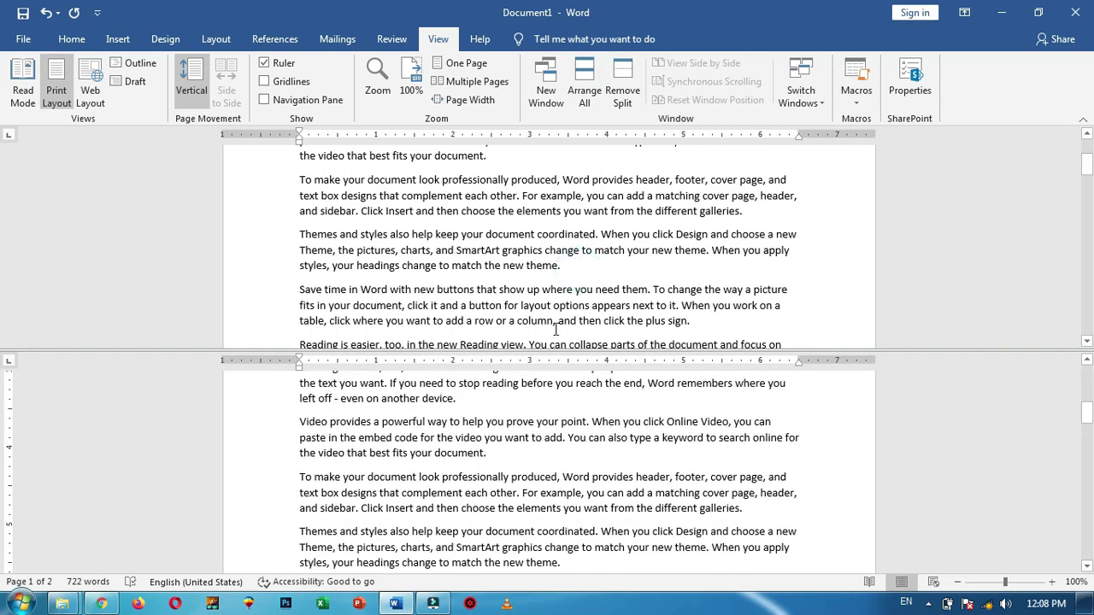
pyautogui.scroll(-10, 582, 281)
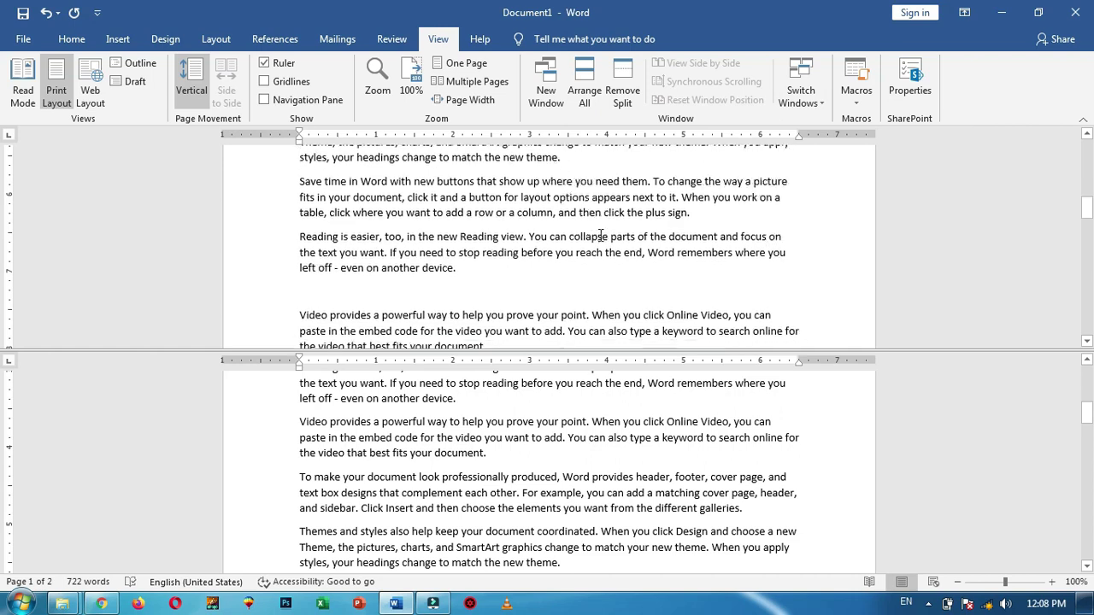
pyautogui.scroll(-5, 601, 235)
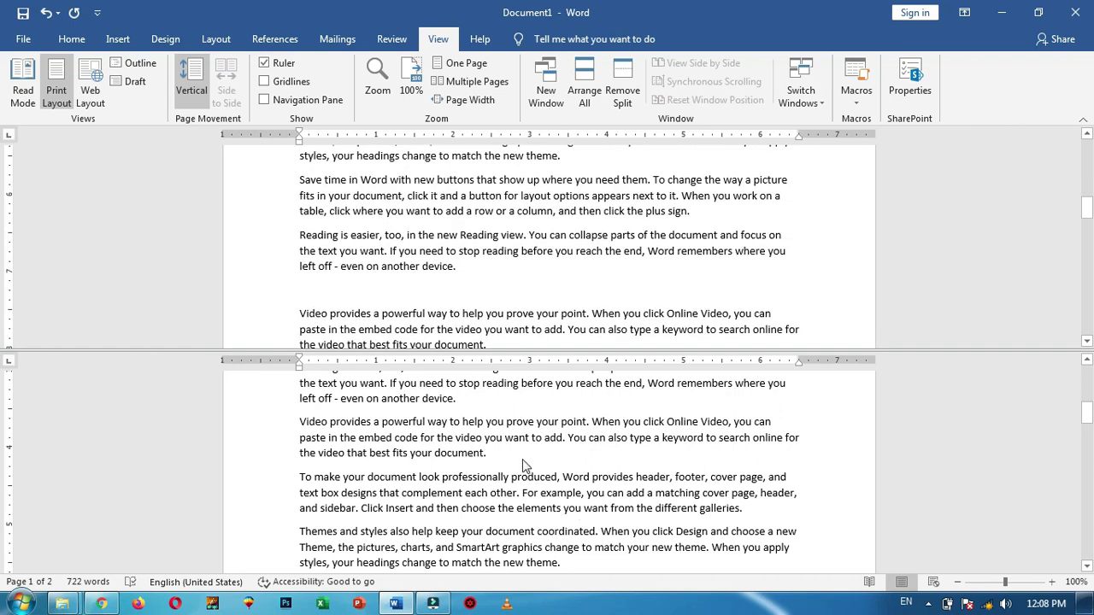
pyautogui.scroll(-3, 525, 459)
pyautogui.scroll(-3, 525, 459)
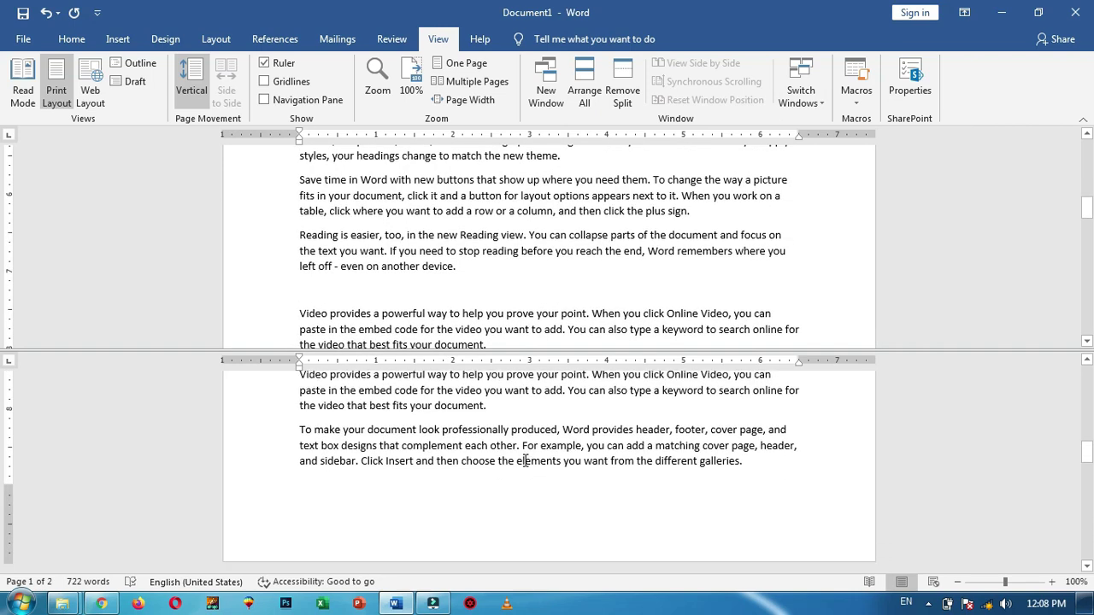
pyautogui.scroll(2, 527, 530)
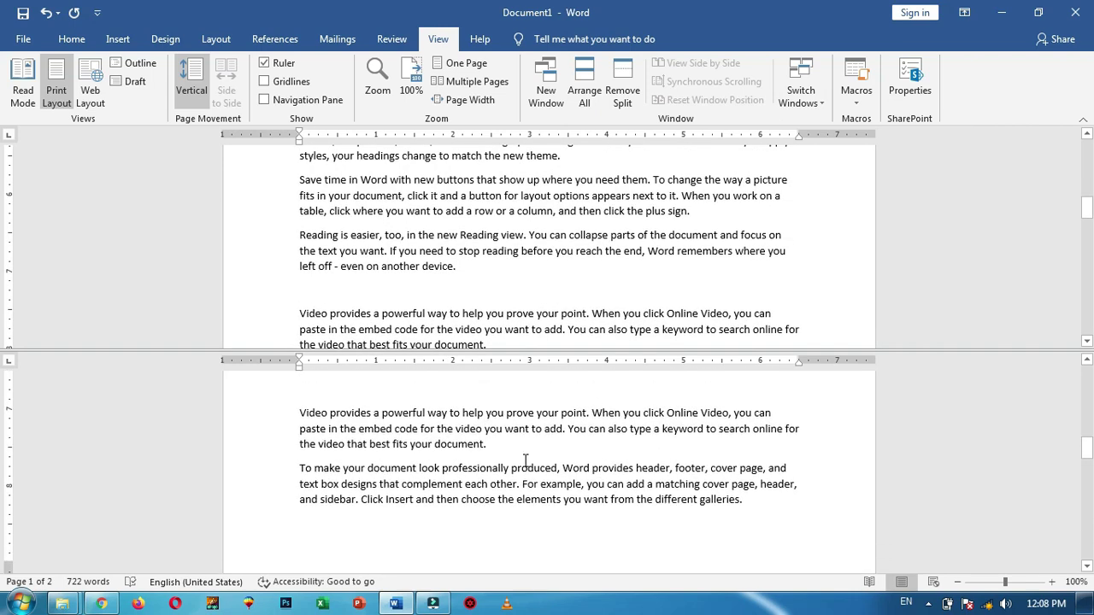
pyautogui.click(624, 93)
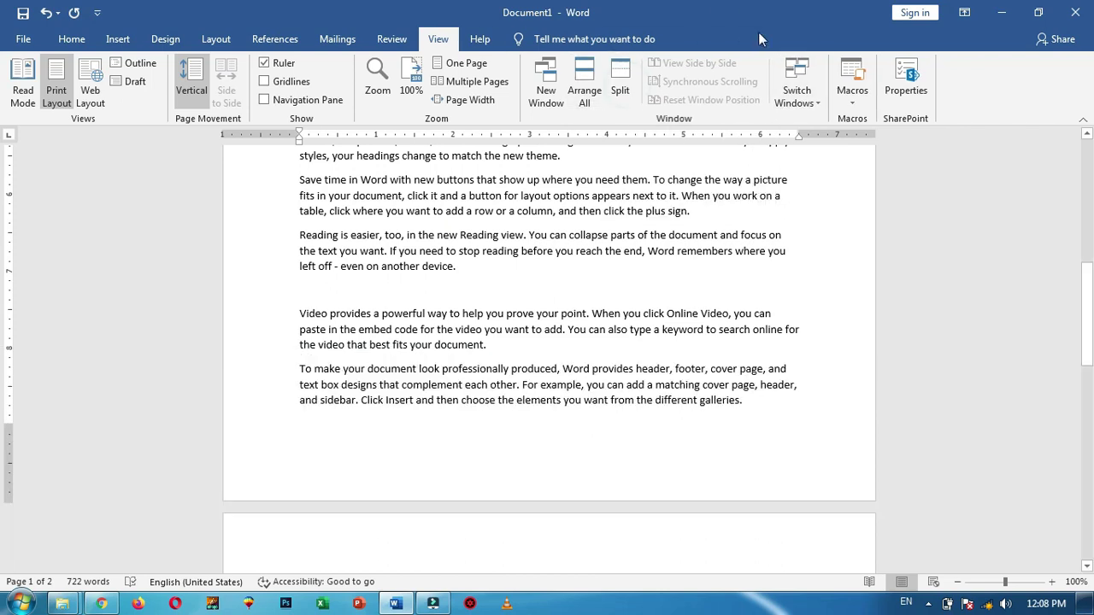
# Create blank Document2 with Ctrl+N and bring it to the front via Switch Windows
pyautogui.click(818, 104)
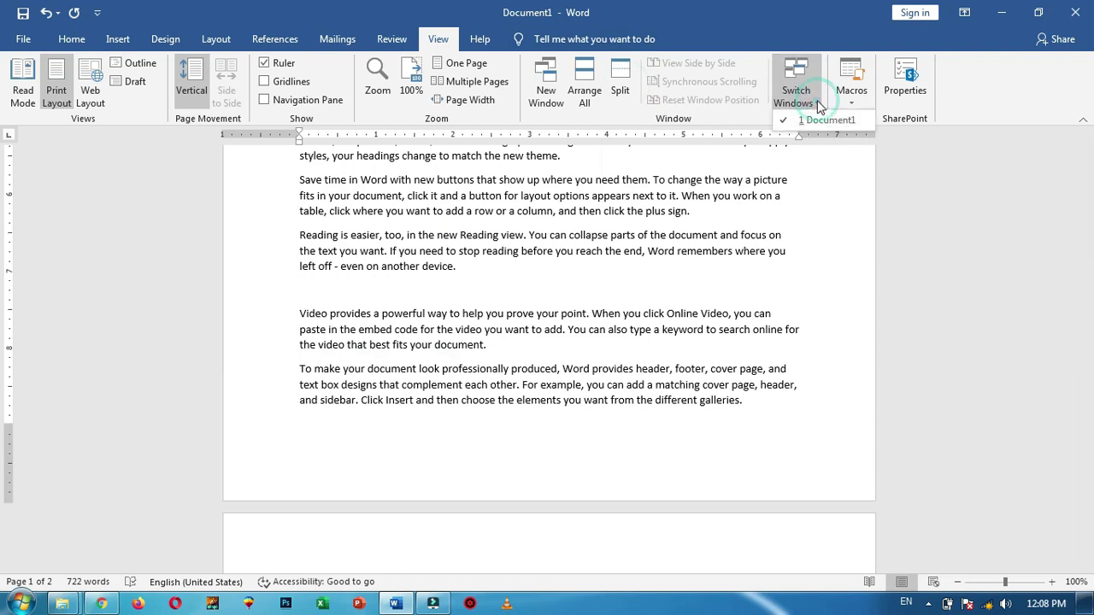
pyautogui.click(833, 118)
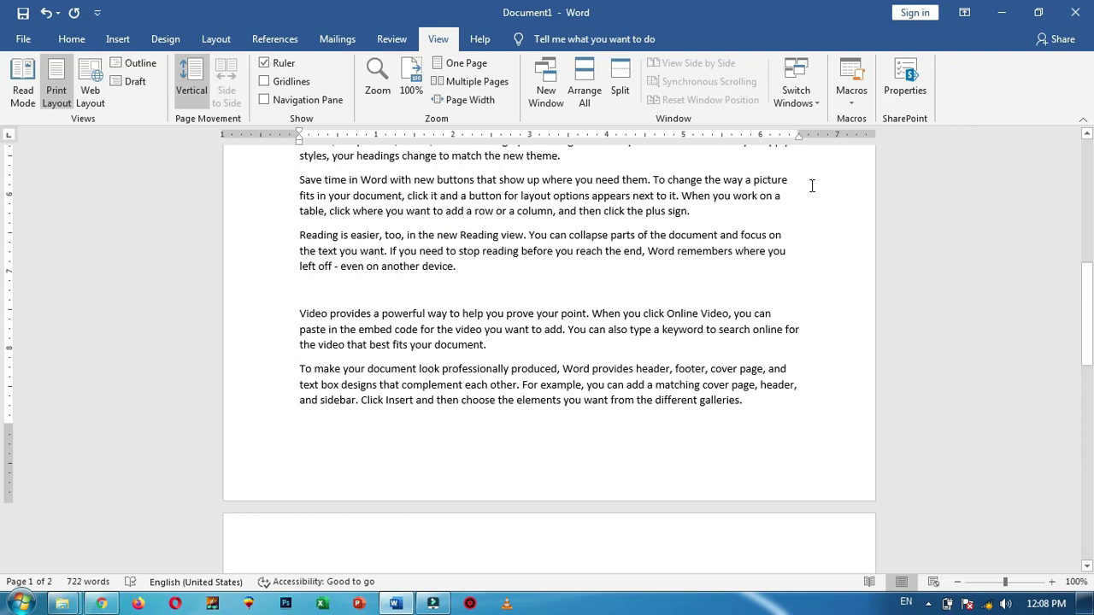
pyautogui.hotkey('ctrl', 'n')
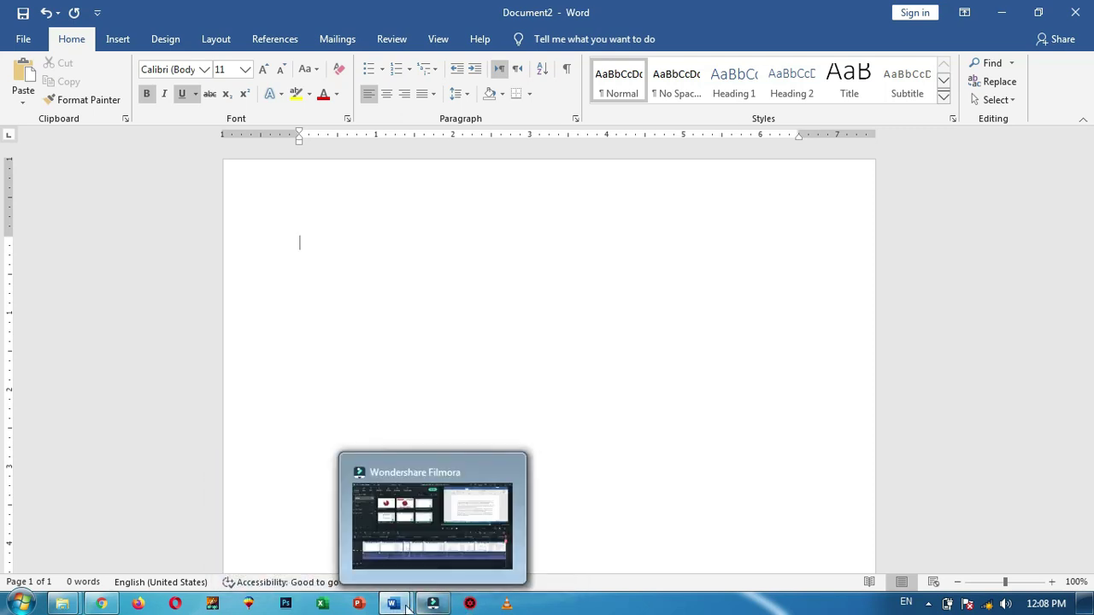
pyautogui.moveTo(398, 607)
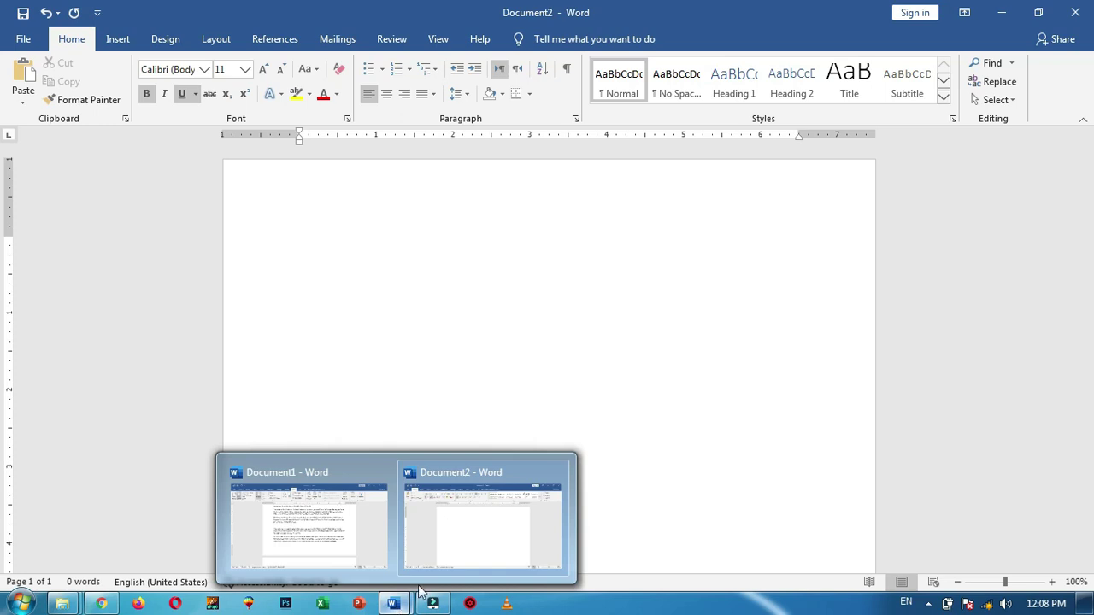
pyautogui.click(350, 524)
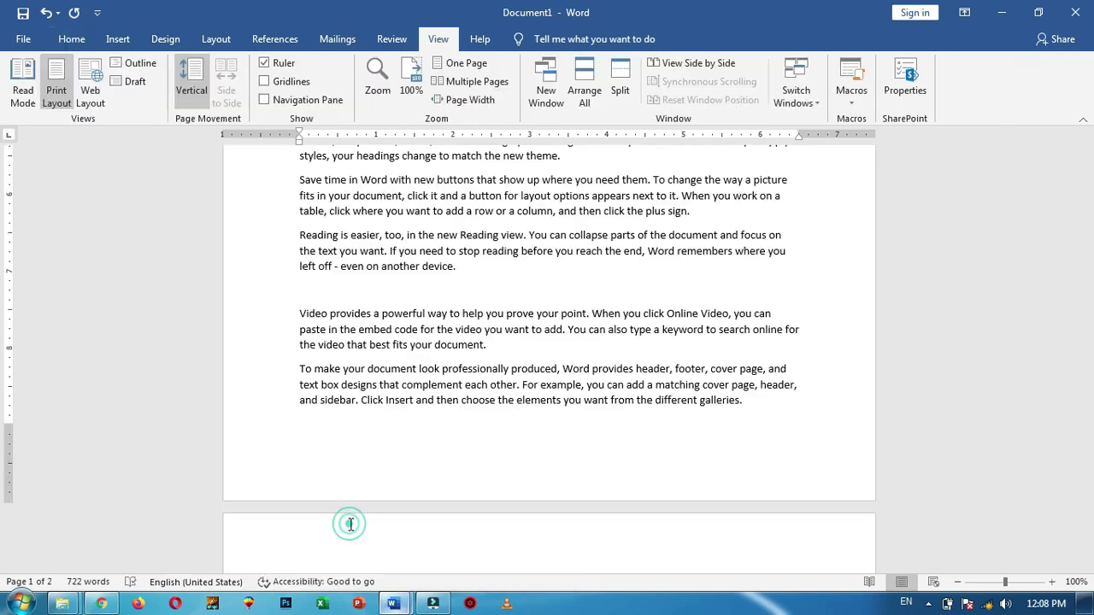
pyautogui.click(814, 99)
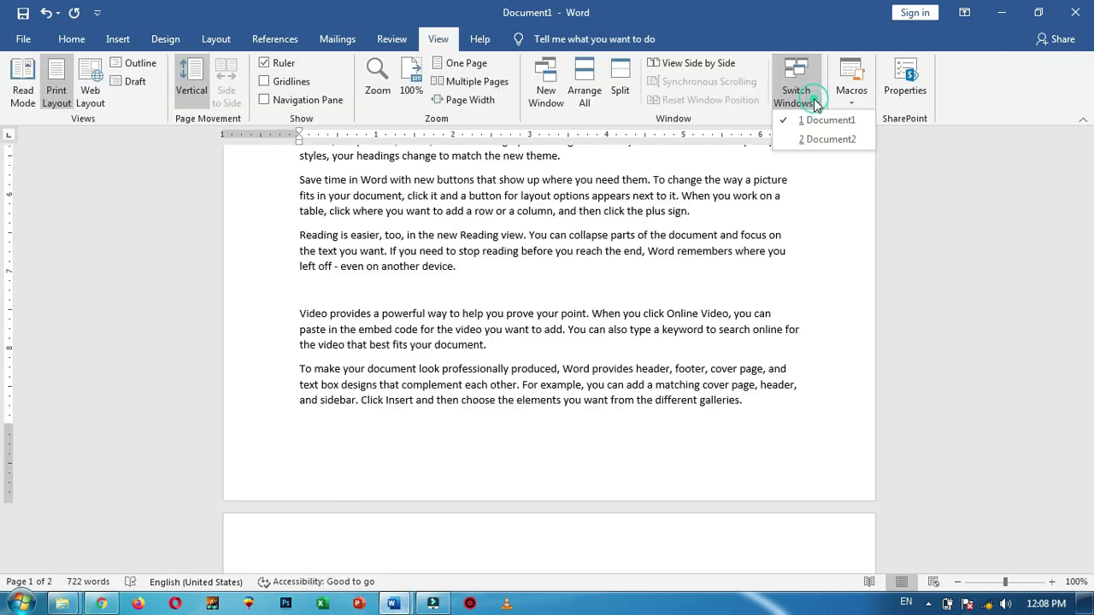
pyautogui.click(827, 139)
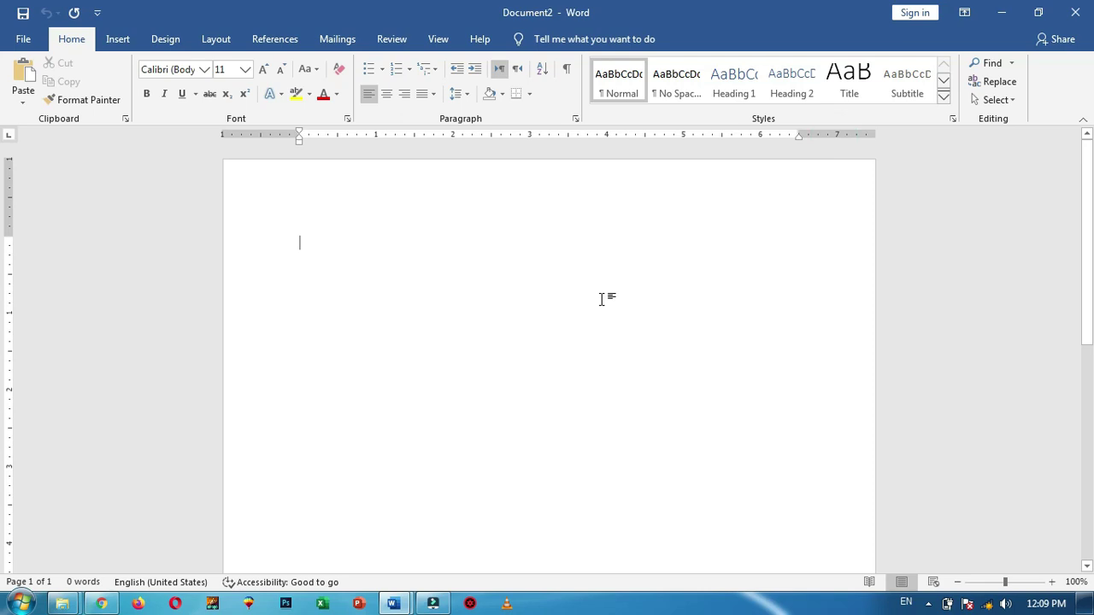
# Return to Document1 and delete all of its text with Select All
pyautogui.moveTo(395, 603)
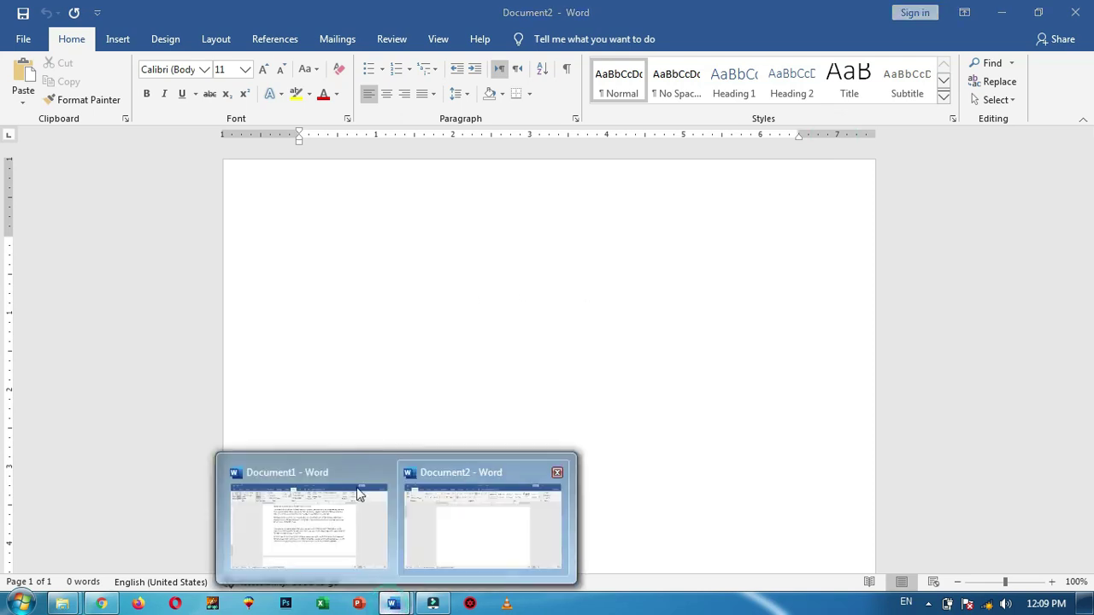
pyautogui.click(313, 492)
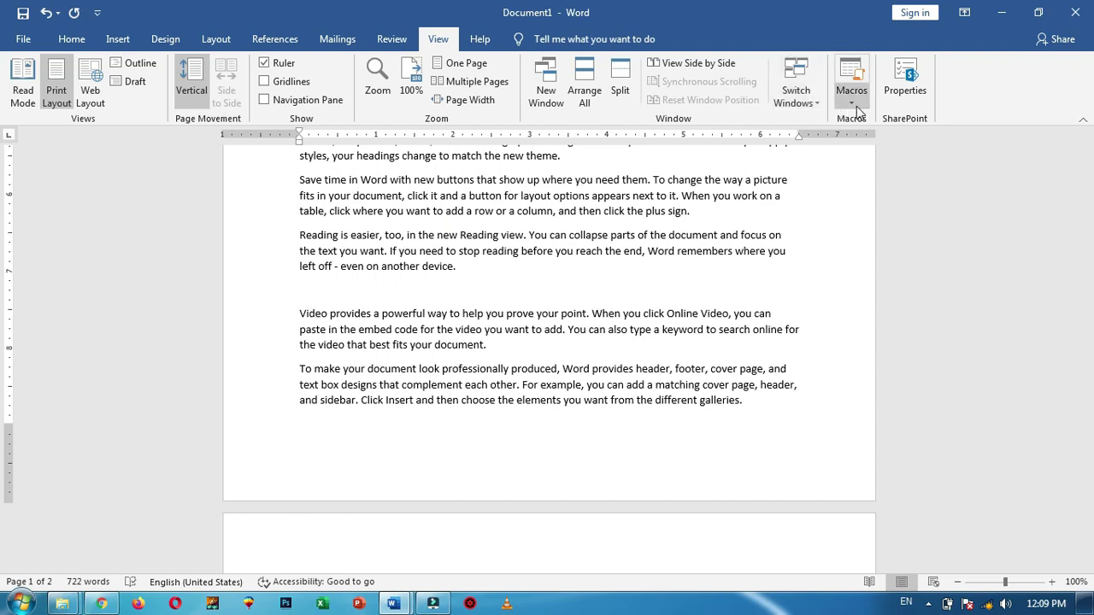
pyautogui.scroll(-5, 780, 432)
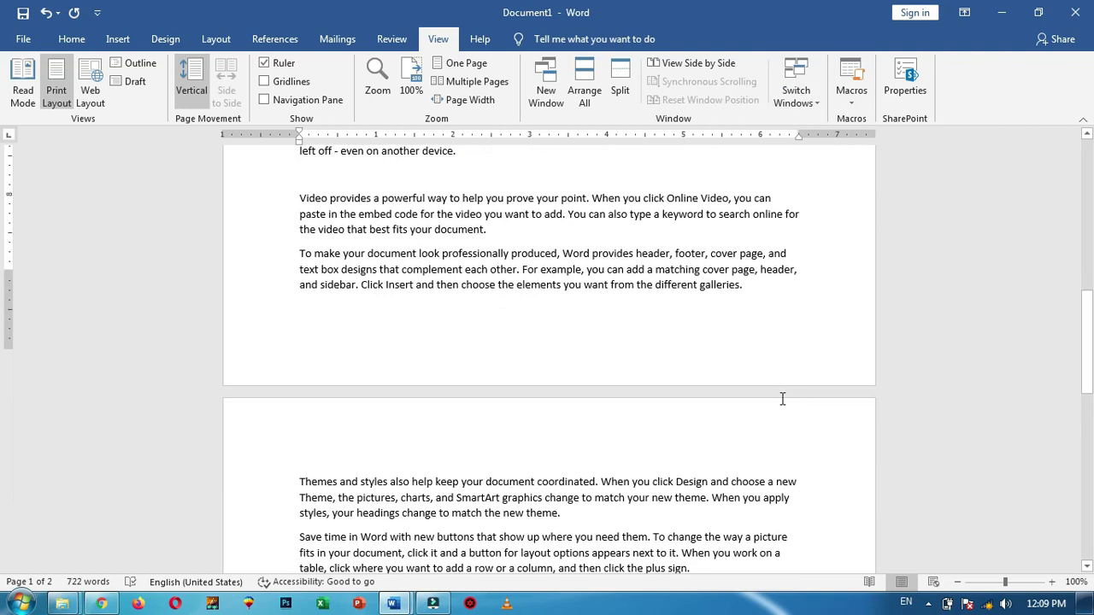
pyautogui.doubleClick(546, 456)
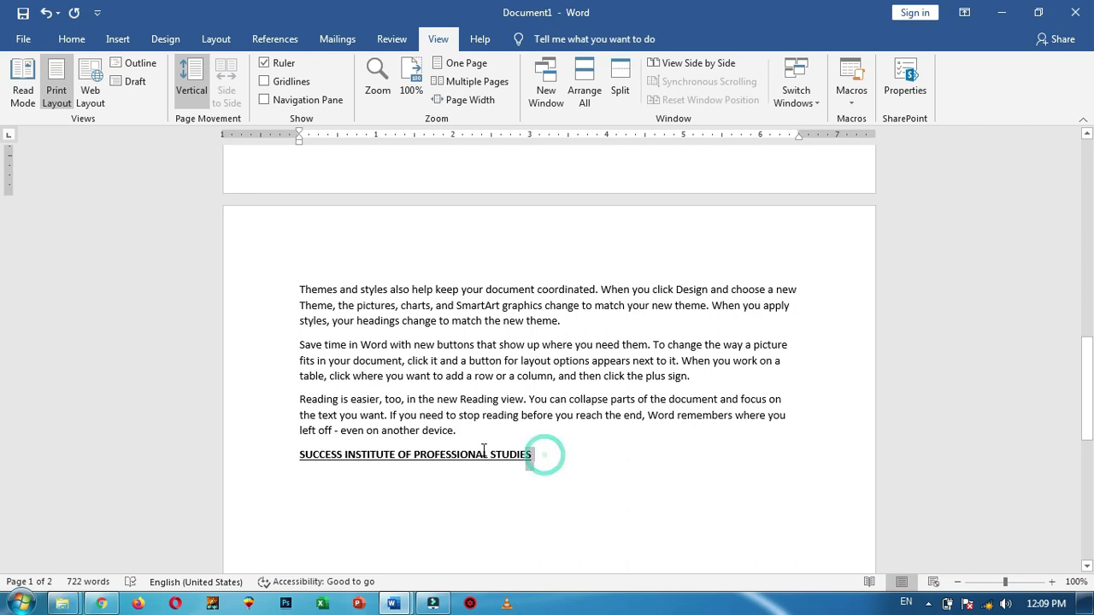
pyautogui.hotkey('ctrl', 'a')
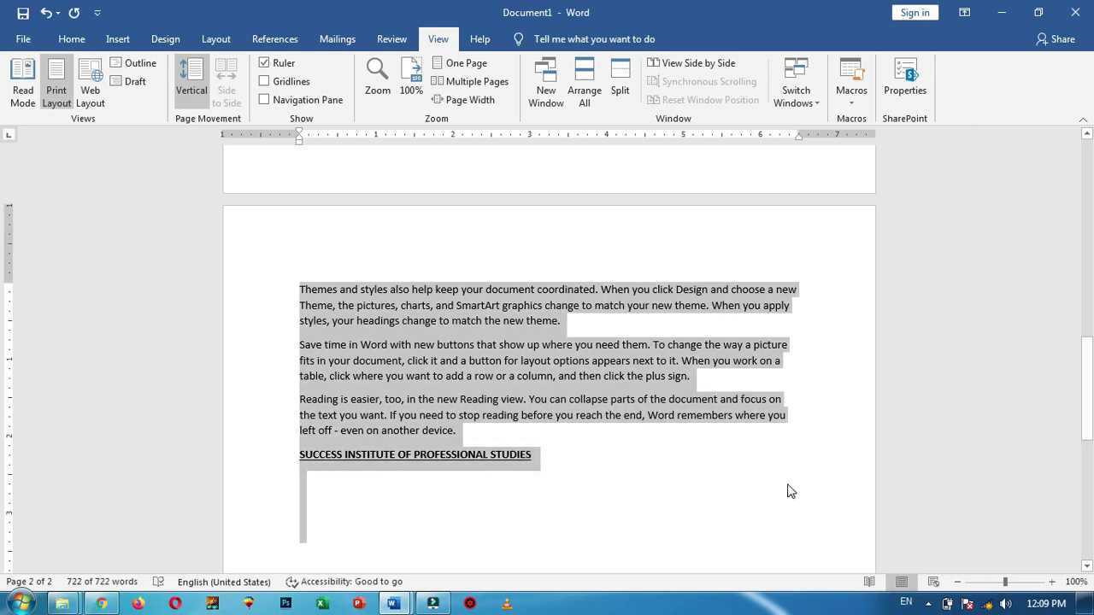
pyautogui.press('Delete')
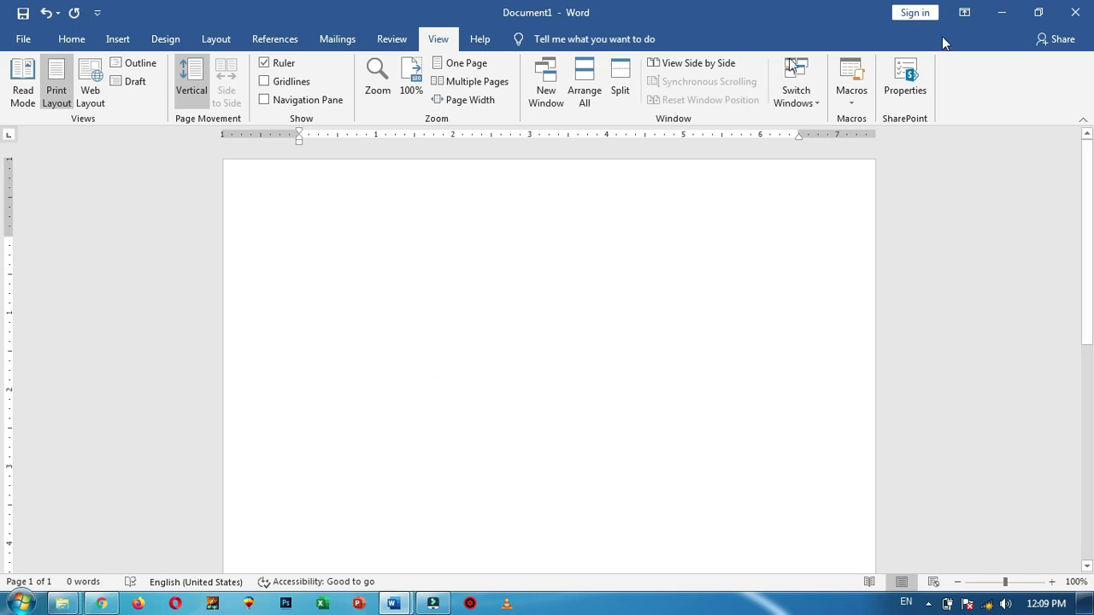
# Start recording a macro named SIPS from the View tab's Macros menu
pyautogui.click(855, 102)
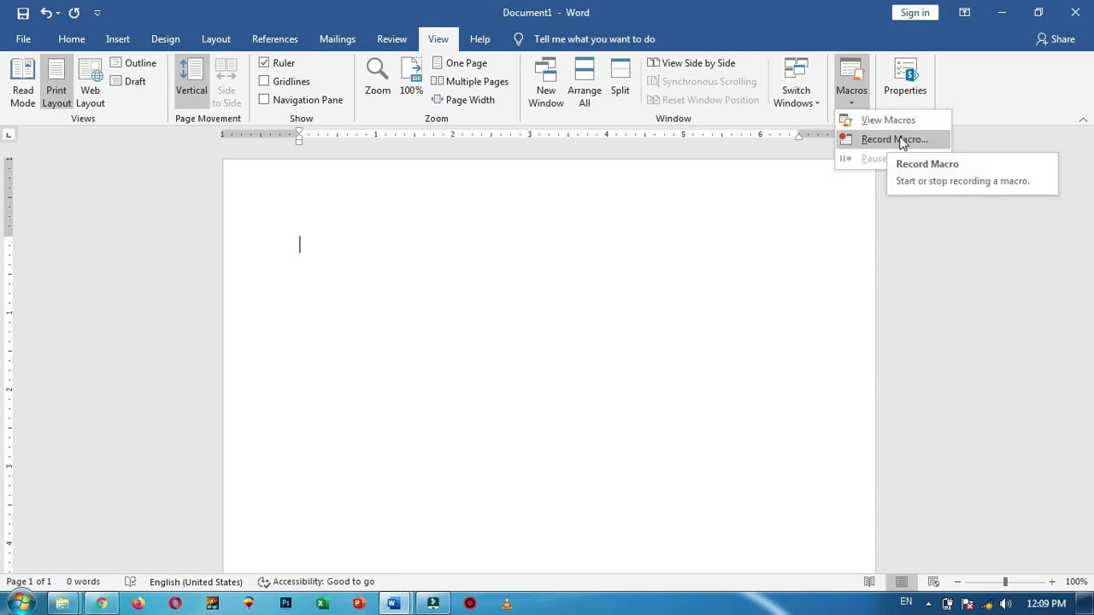
pyautogui.click(901, 139)
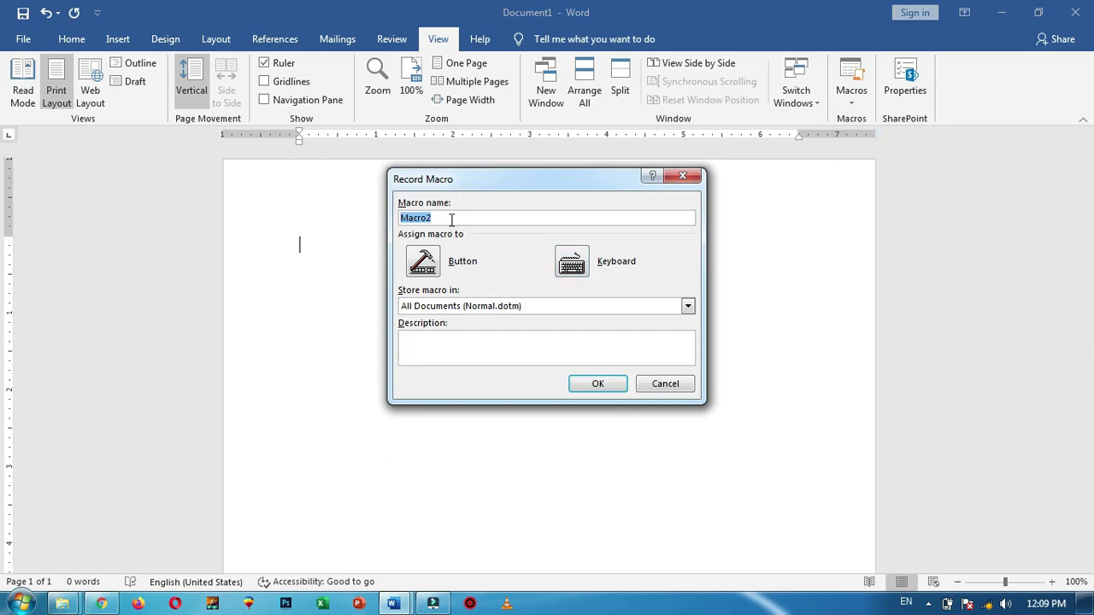
pyautogui.write('SIPS')
pyautogui.click(599, 387)
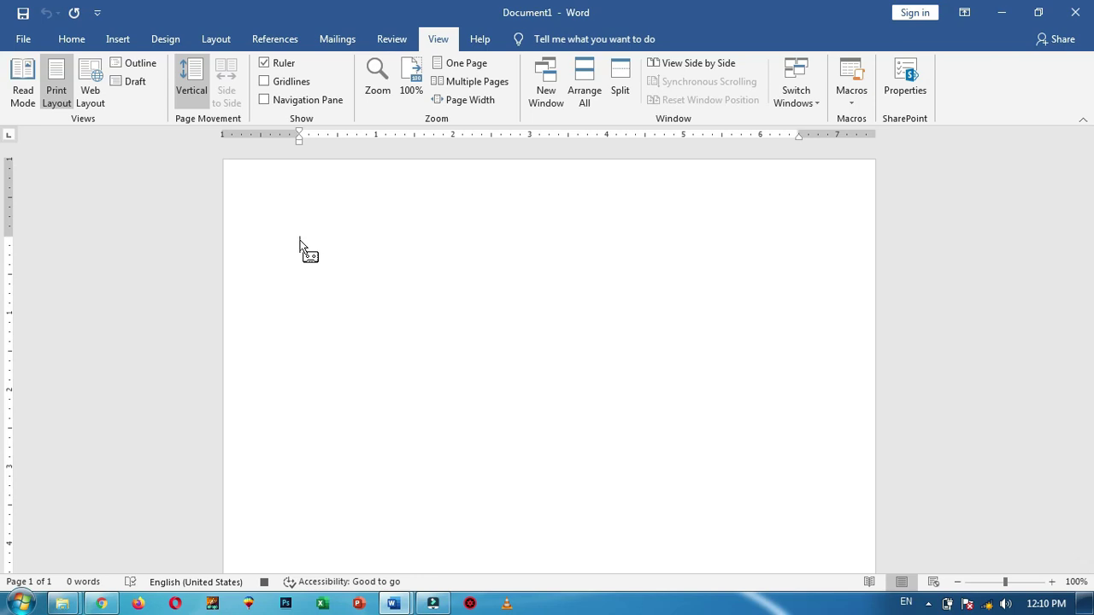
# Type SUCCESS INSTITUTE OF PROFESSIONAL STUDIES, then BASIC IT GRAPHICS and HARDWARE on new lines
pyautogui.write('SUCCESS INSTITUTE OF P')
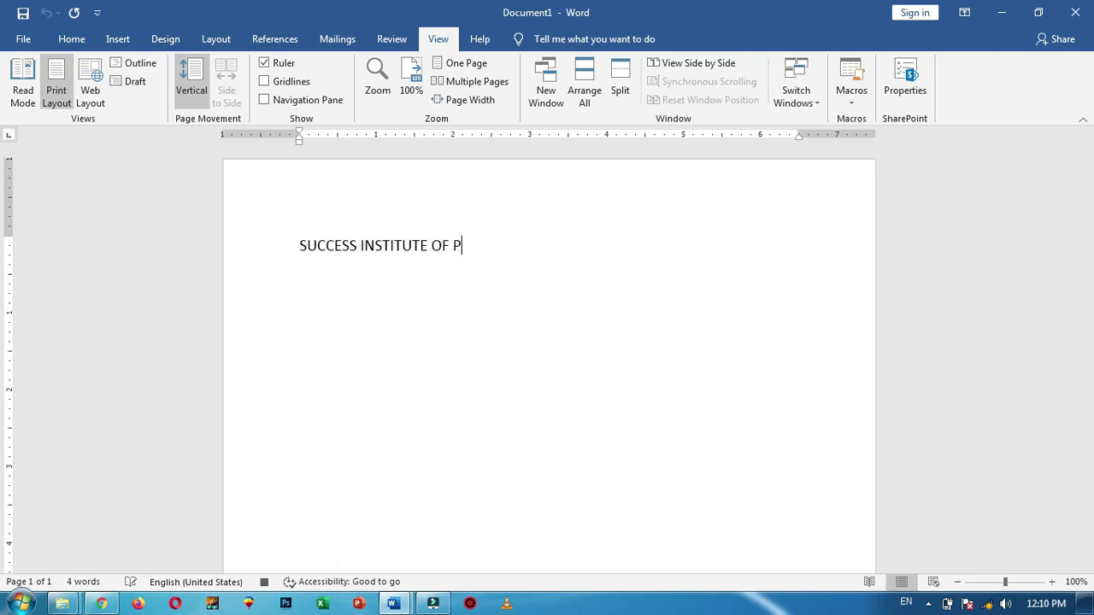
pyautogui.write('ROFESSIONAL STUDIES')
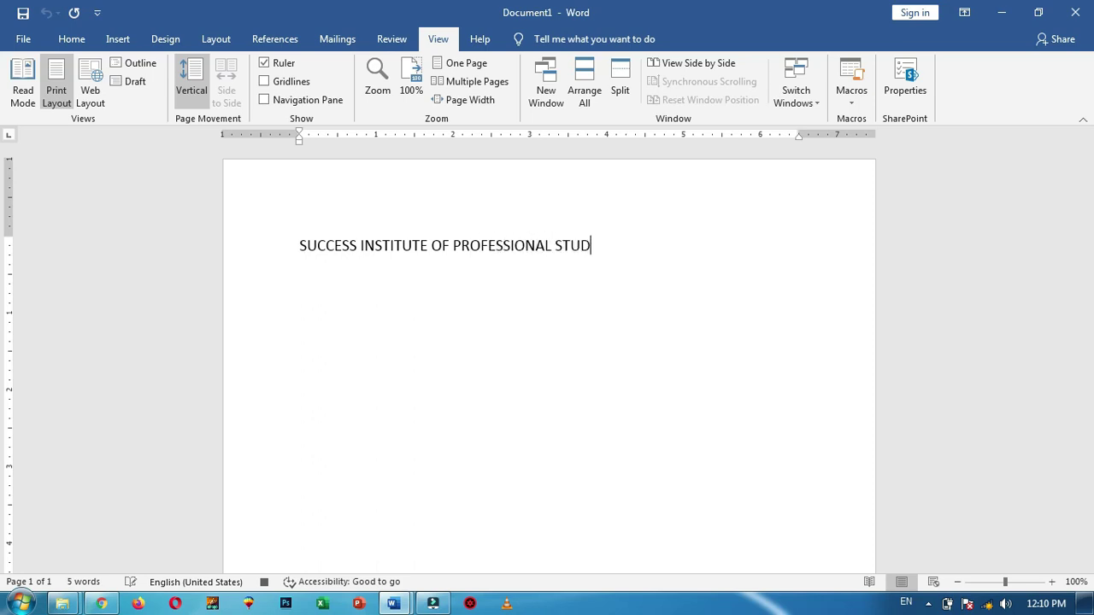
pyautogui.press('Return')
pyautogui.write('BASIC IT GRAPHICS')
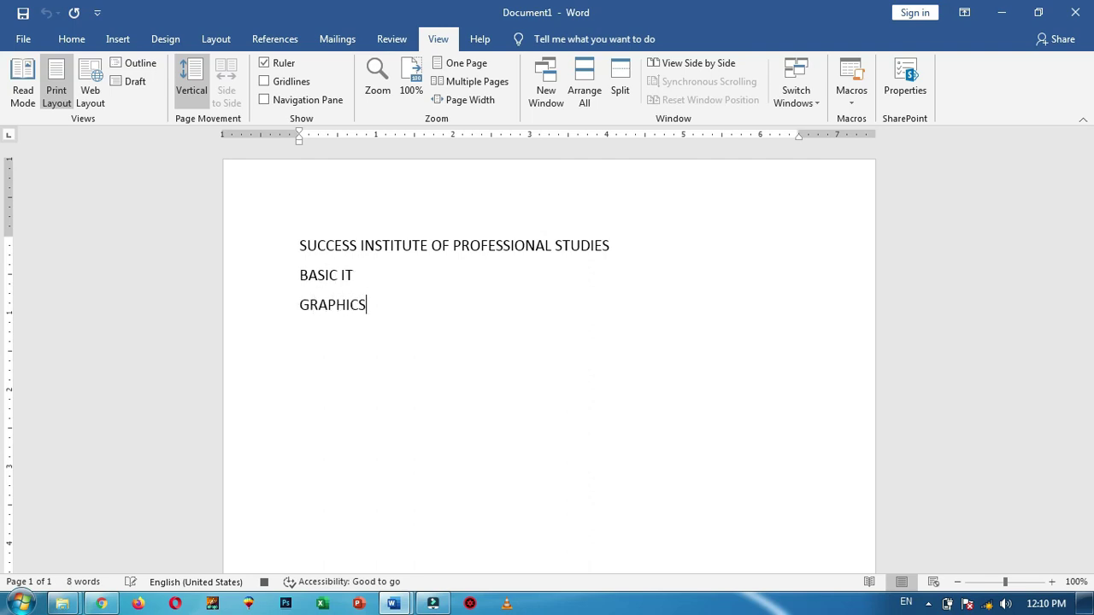
pyautogui.press('Return')
pyautogui.write('HARDWARE')
pyautogui.press('Return')
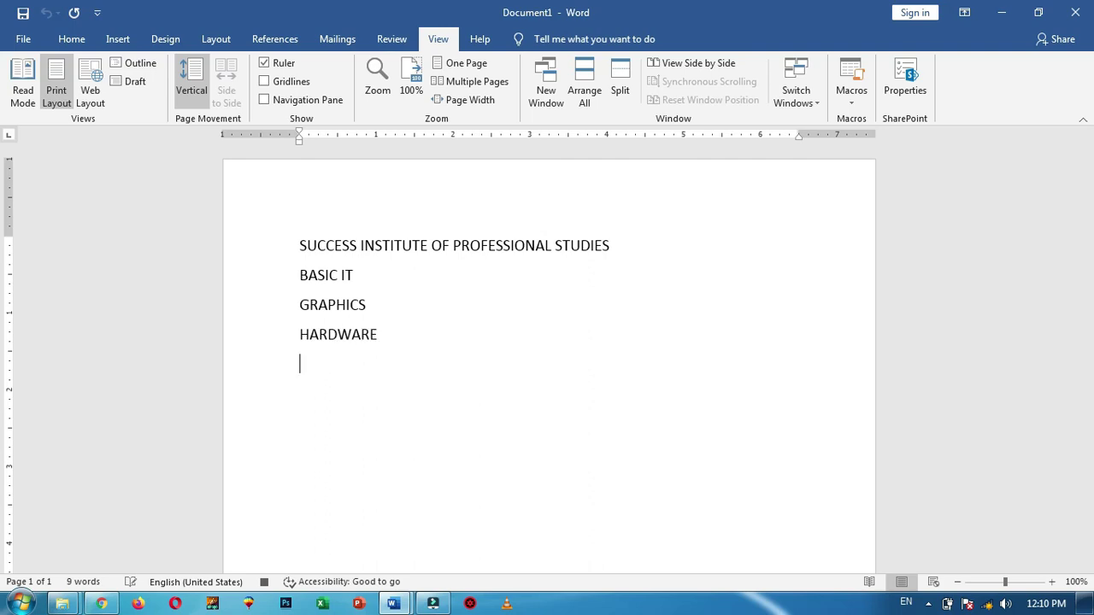
# Add the lines ENGGLISH LANGUAGE, SHORTHAND, WEB DEVELOPMENT and FREELANINGG
pyautogui.write('ENGGLI')
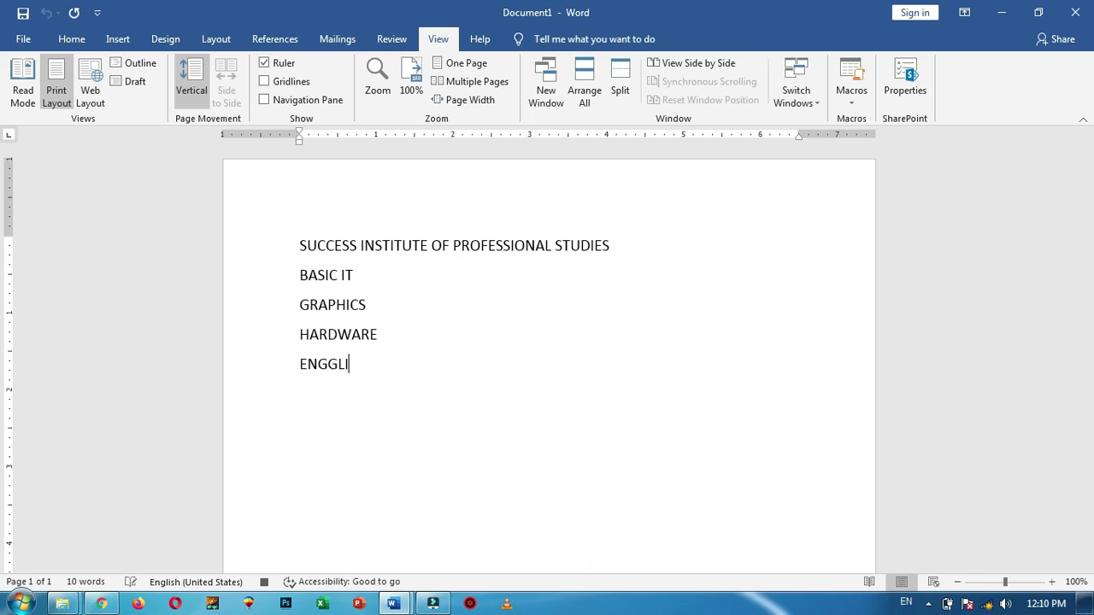
pyautogui.write('SH LANGUAGE')
pyautogui.press('Return')
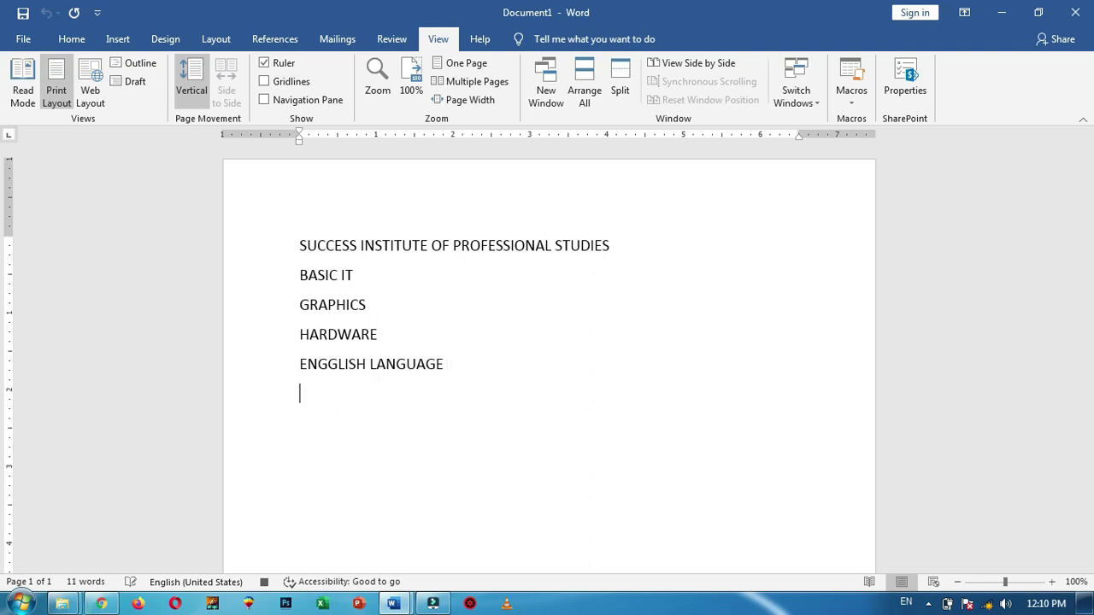
pyautogui.write('SHORTHAND')
pyautogui.press('Return')
pyautogui.write('WEN')
pyautogui.press('BackSpace')
pyautogui.write('B DEVELOP')
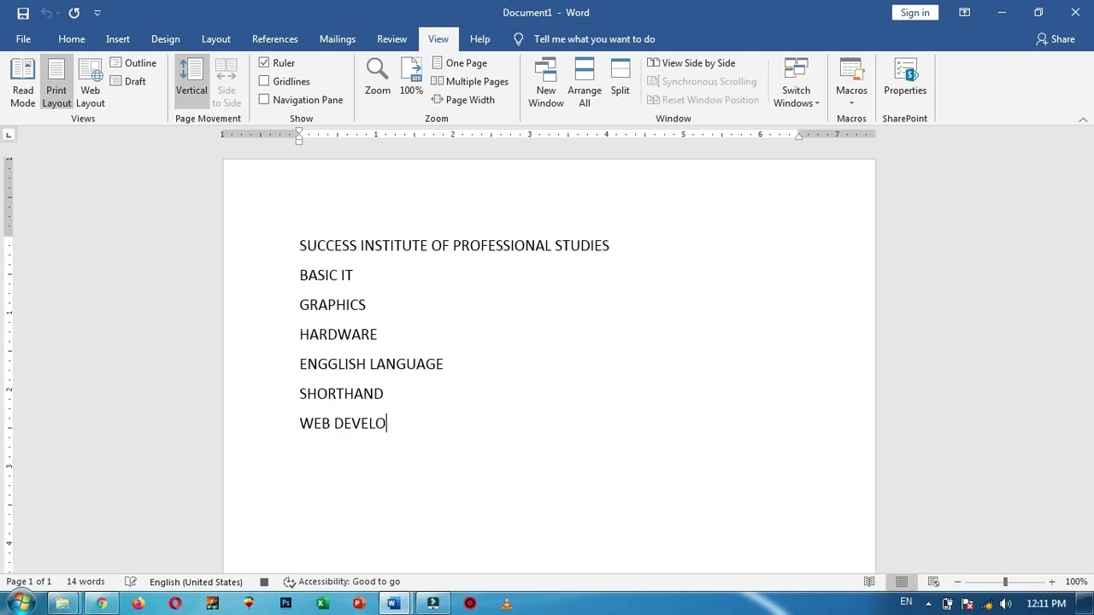
pyautogui.write('MENT')
pyautogui.press('Return')
pyautogui.write('FREELAN')
pyautogui.write('INGG')
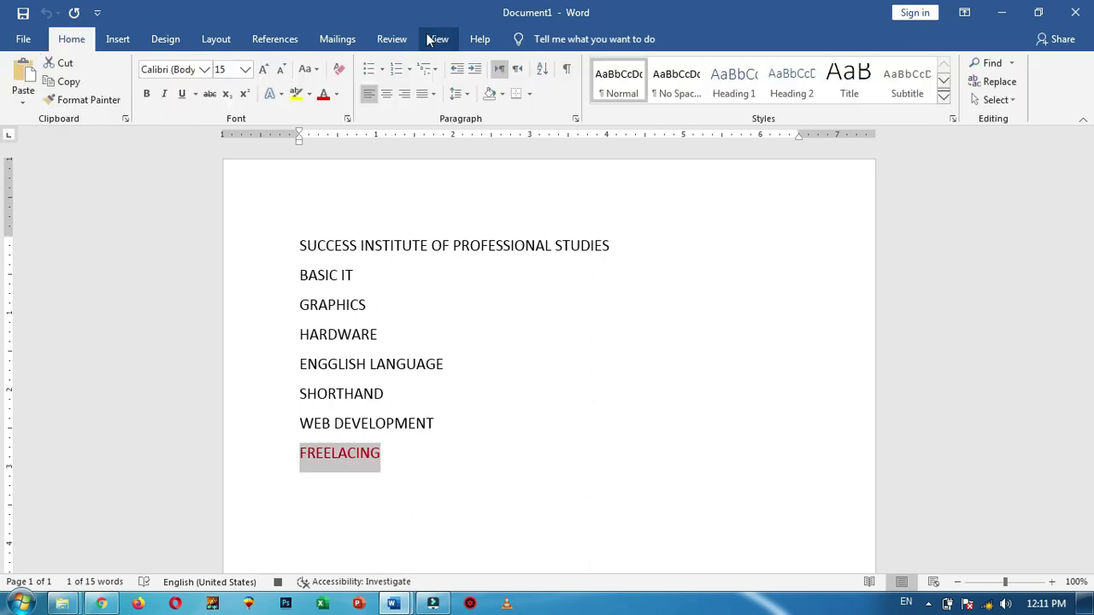
pyautogui.click(437, 39)
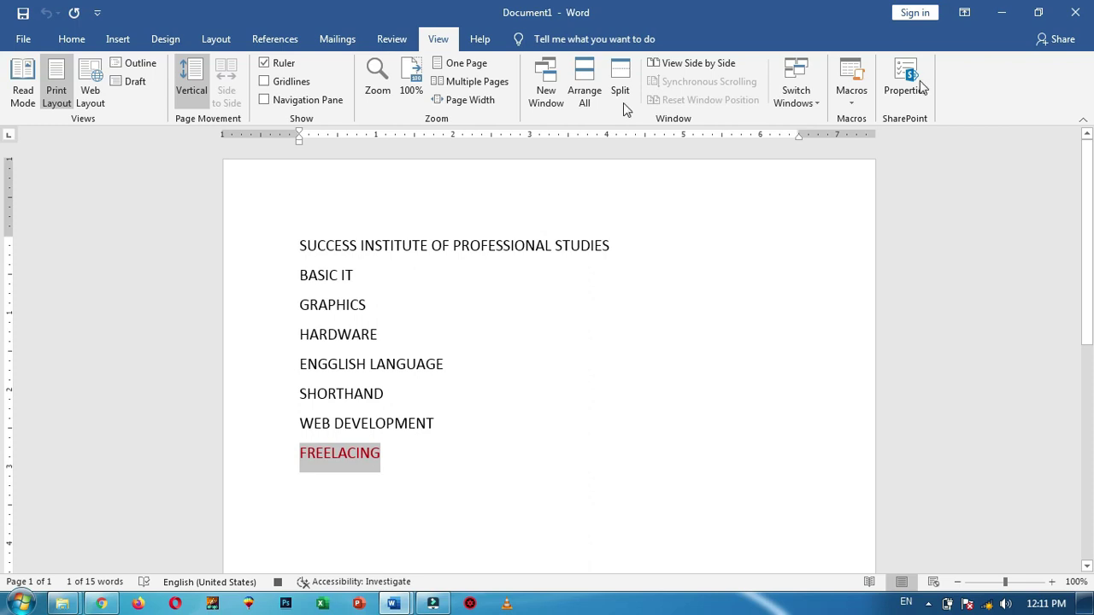
# Stop the SIPS macro recording and create a new blank Document3
pyautogui.click(853, 100)
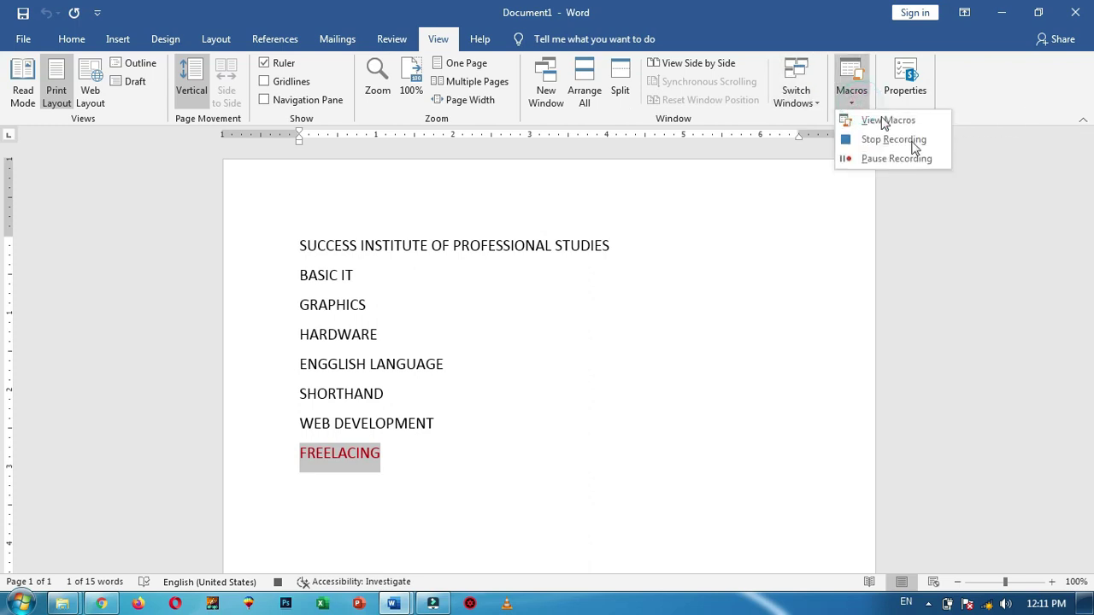
pyautogui.click(913, 147)
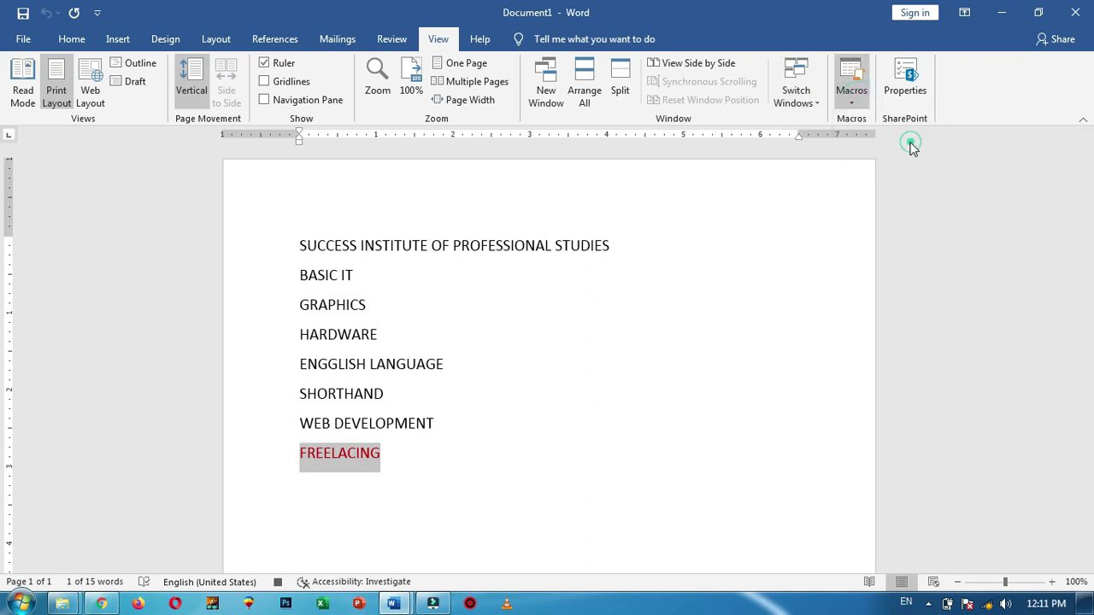
pyautogui.click(396, 454)
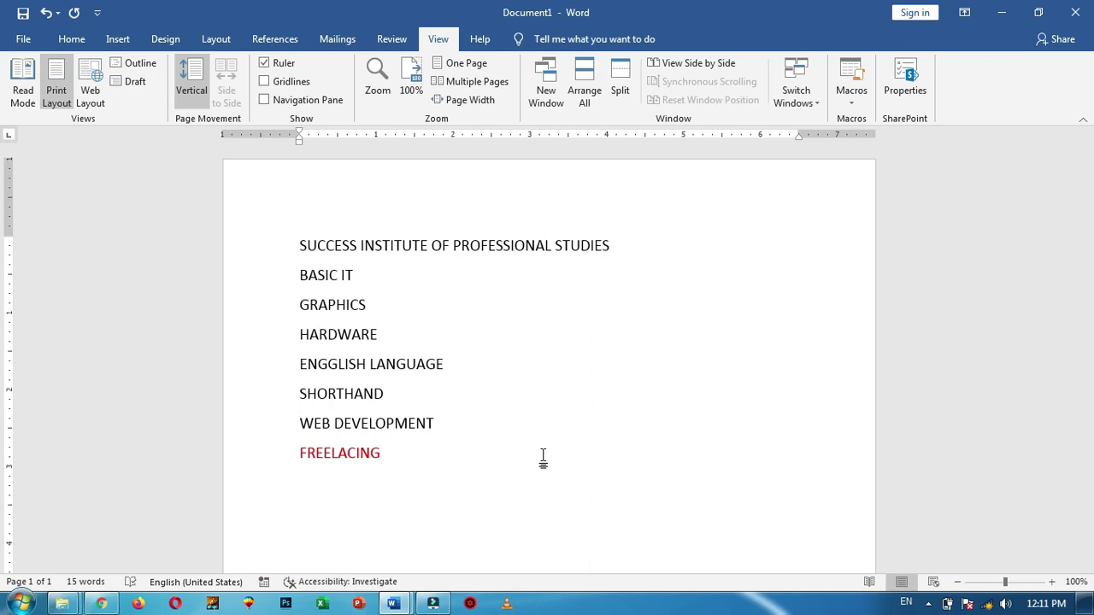
pyautogui.hotkey('ctrl', 'n')
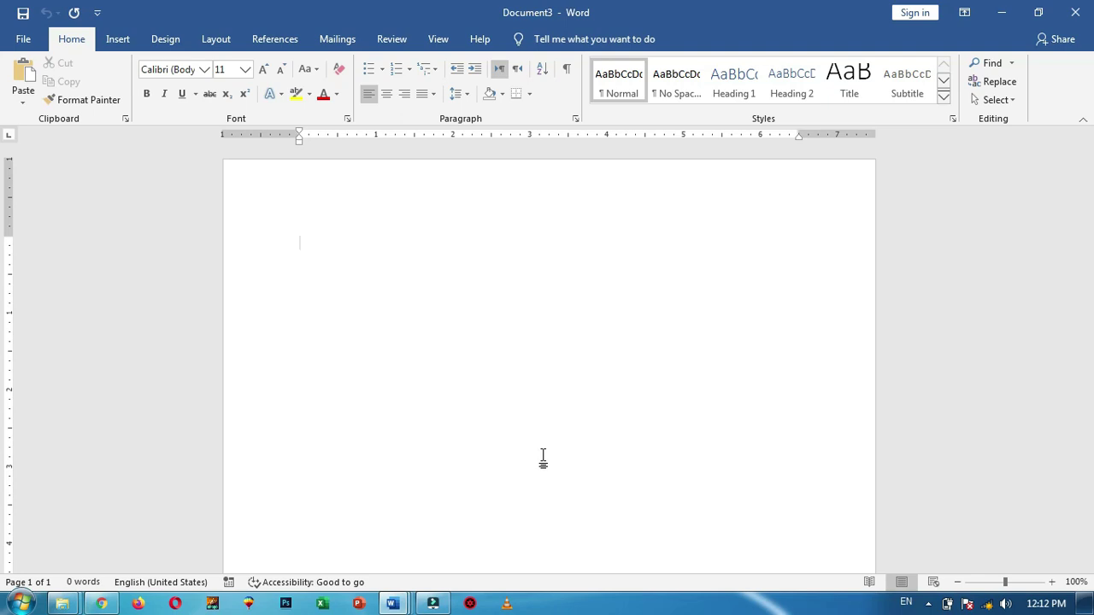
# Run the SIPS macro from View Macros to fill Document3 with the institute name and courses
pyautogui.click(437, 39)
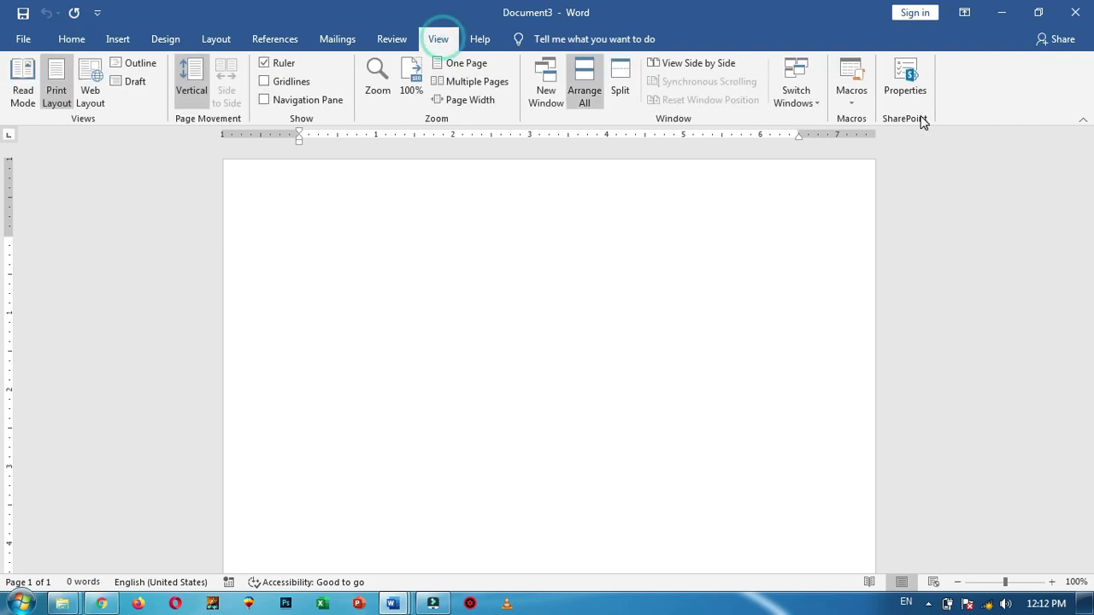
pyautogui.click(852, 101)
pyautogui.click(898, 120)
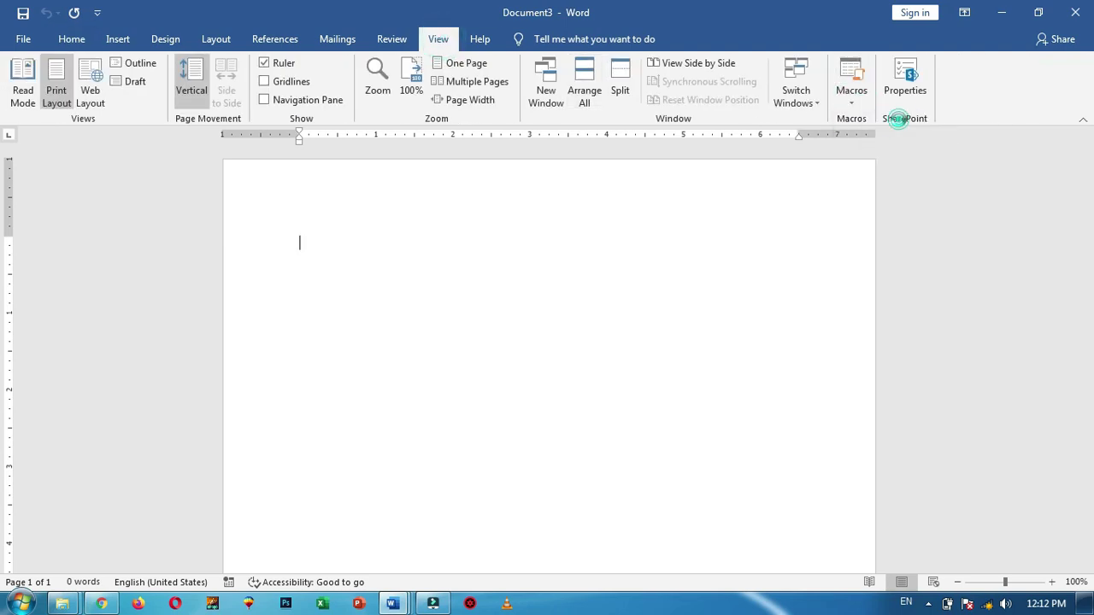
pyautogui.click(394, 214)
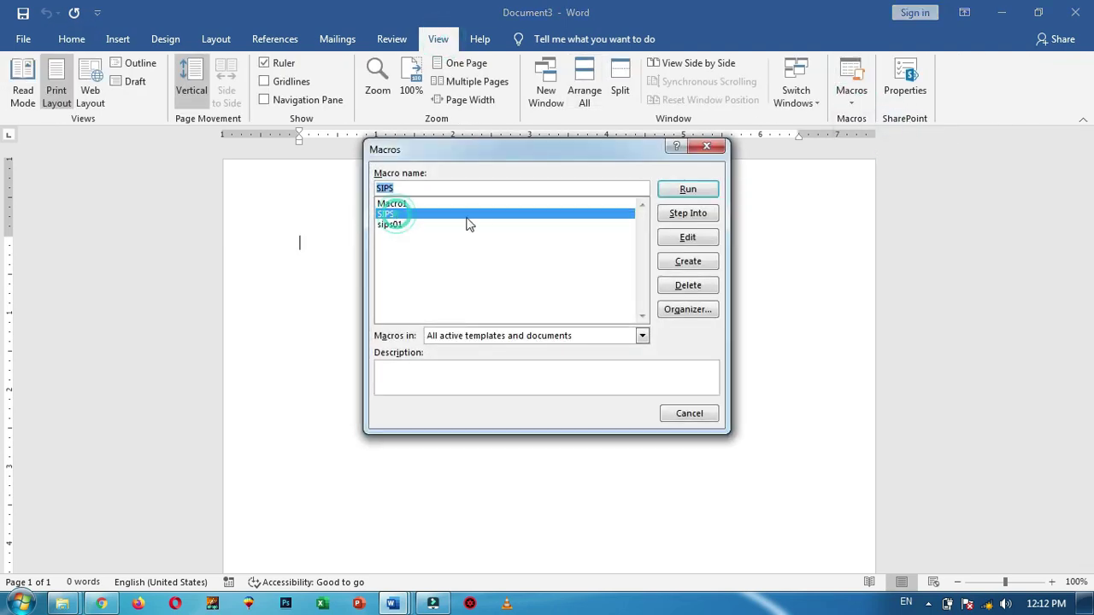
pyautogui.click(688, 189)
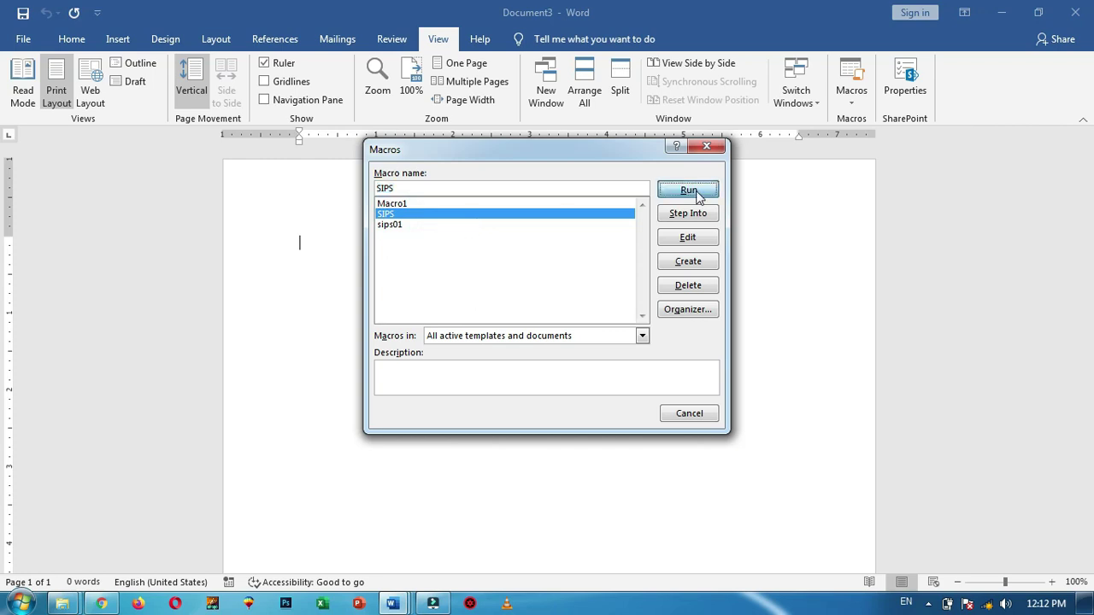
pyautogui.click(397, 438)
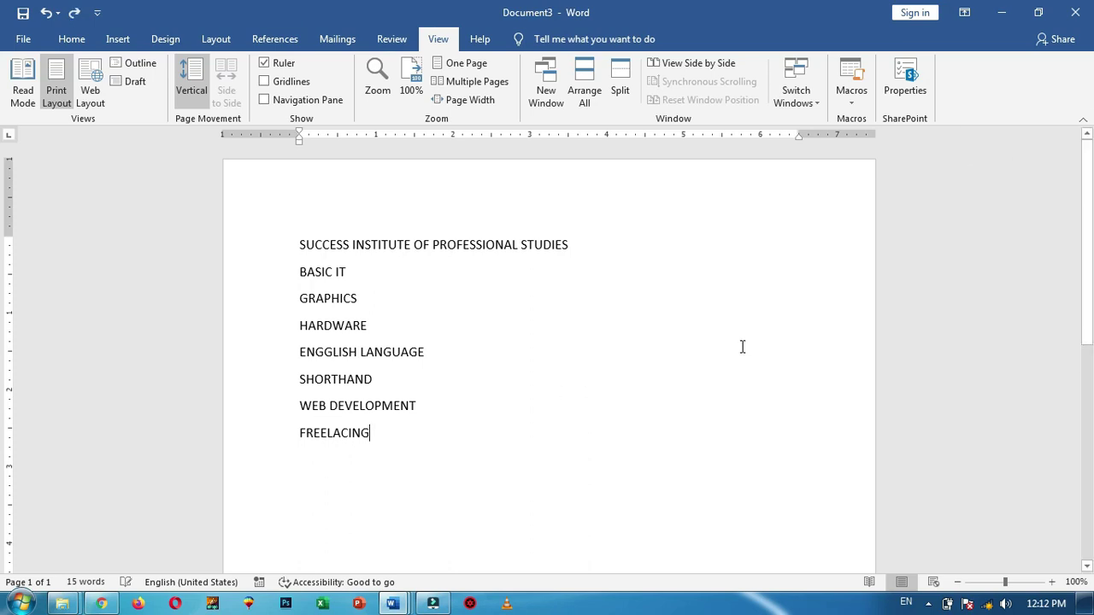
# Delete all Document3 text and rerun the SIPS macro through Alt+F8
pyautogui.moveTo(406, 449); pyautogui.dragTo(297, 215)
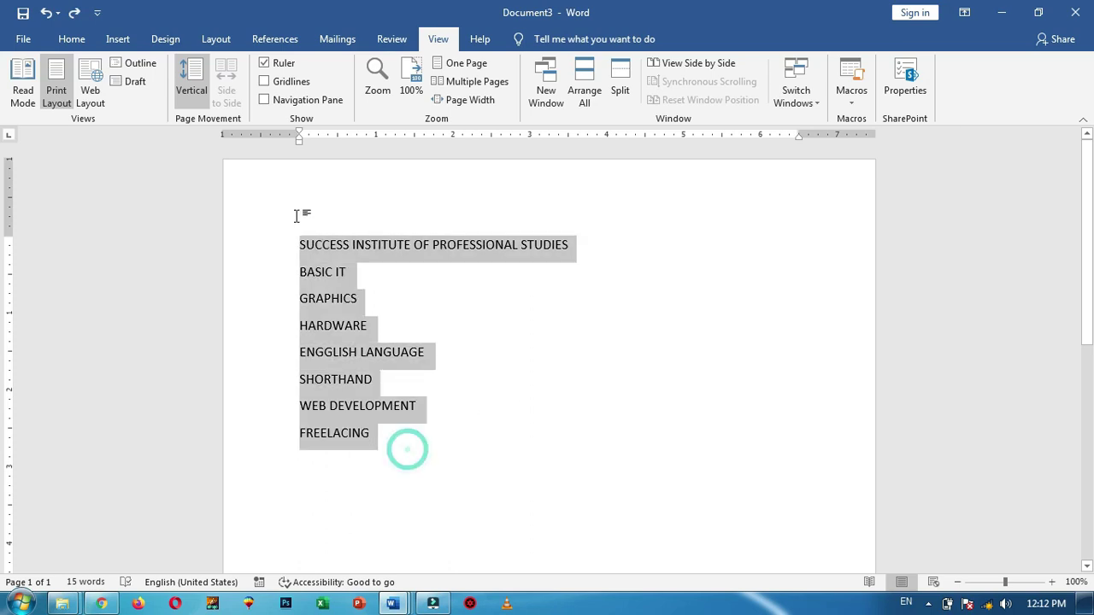
pyautogui.press('Delete')
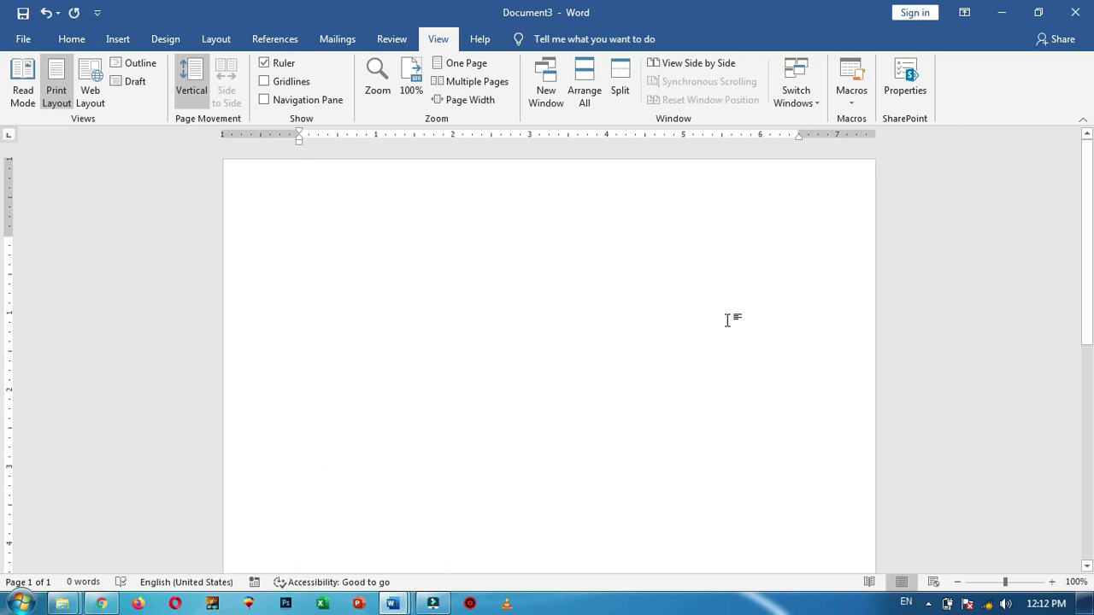
pyautogui.hotkey('alt', 'F8')
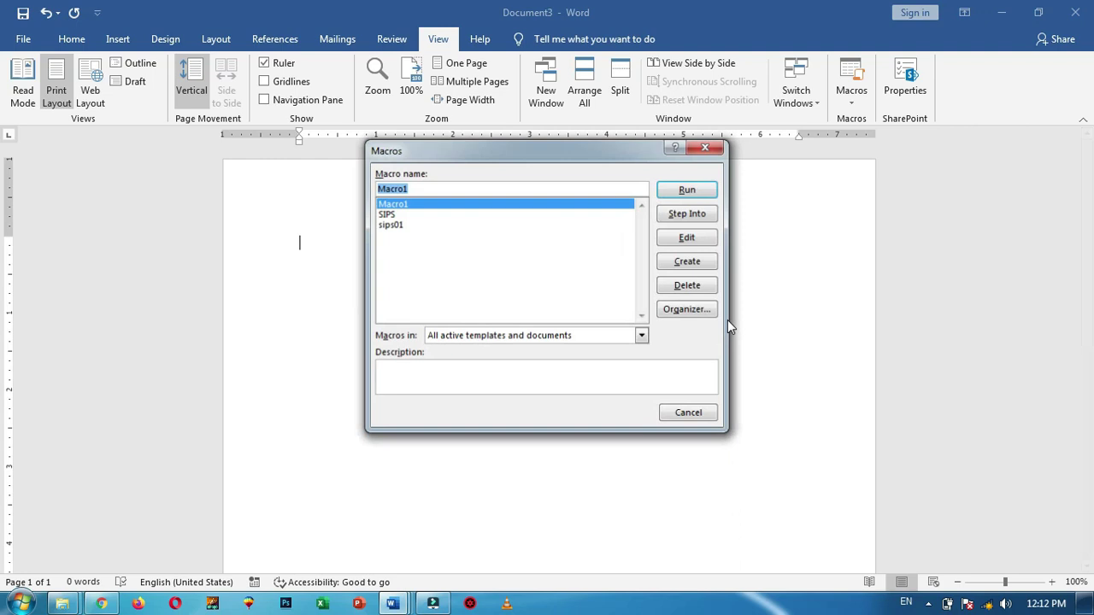
pyautogui.click(393, 213)
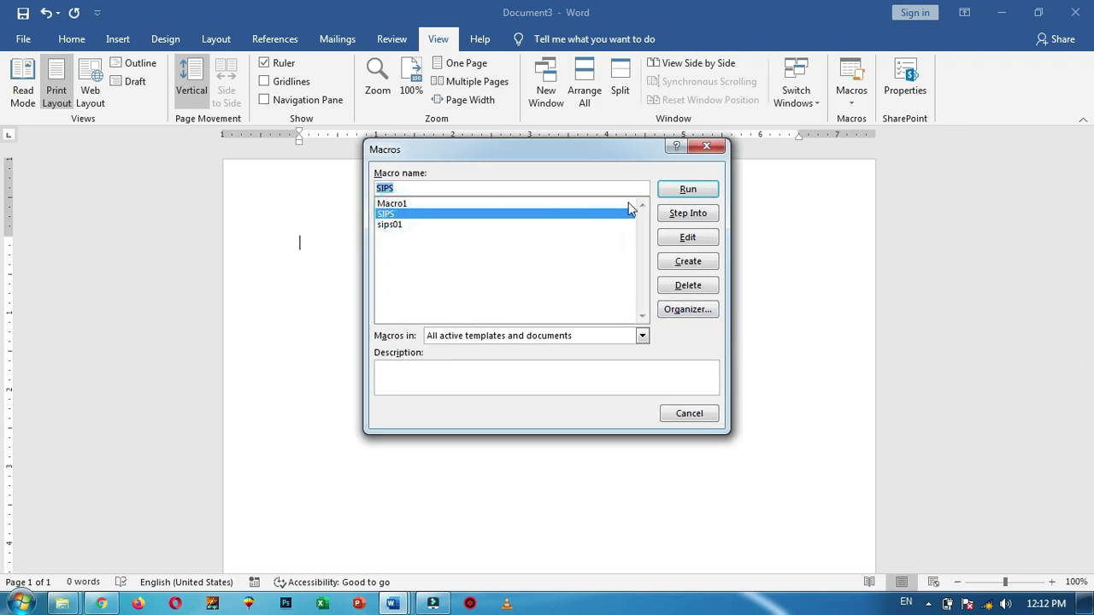
pyautogui.click(704, 191)
pyautogui.click(378, 432)
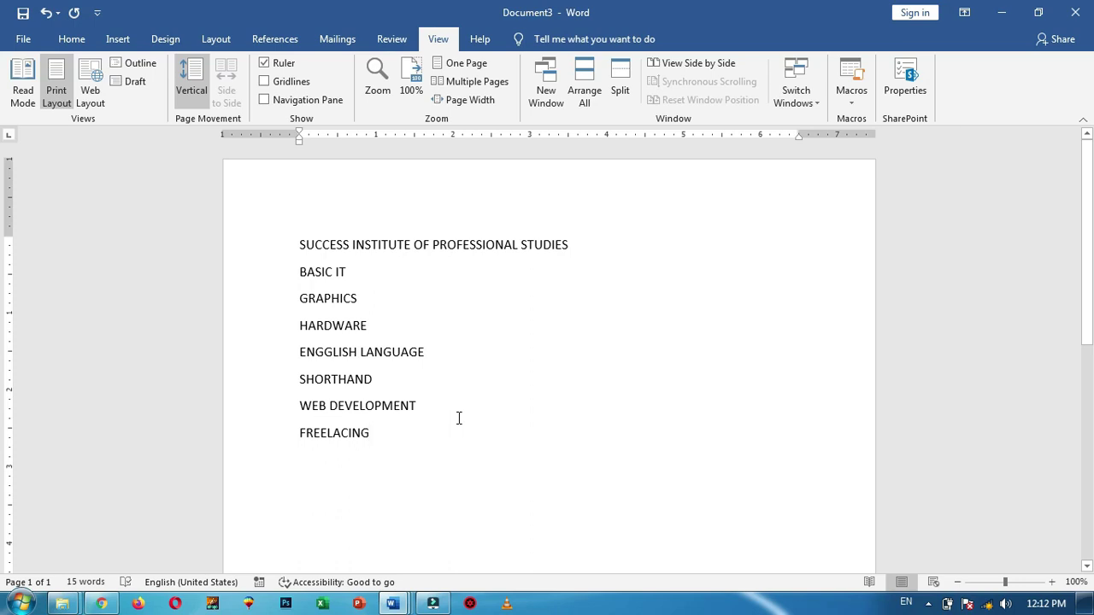
pyautogui.click(852, 104)
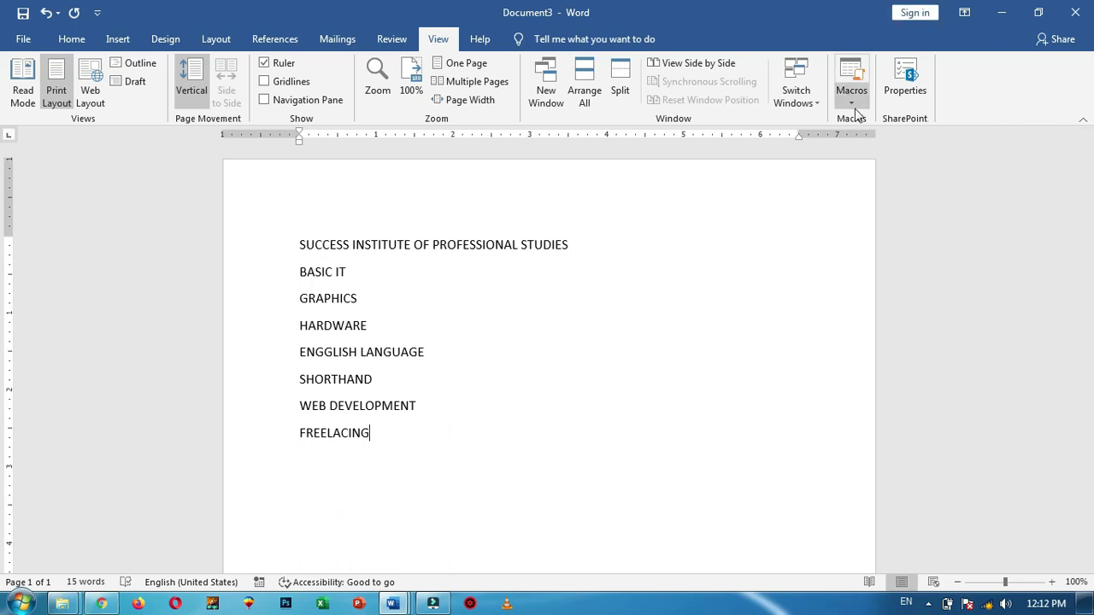
pyautogui.click(853, 107)
pyautogui.click(906, 81)
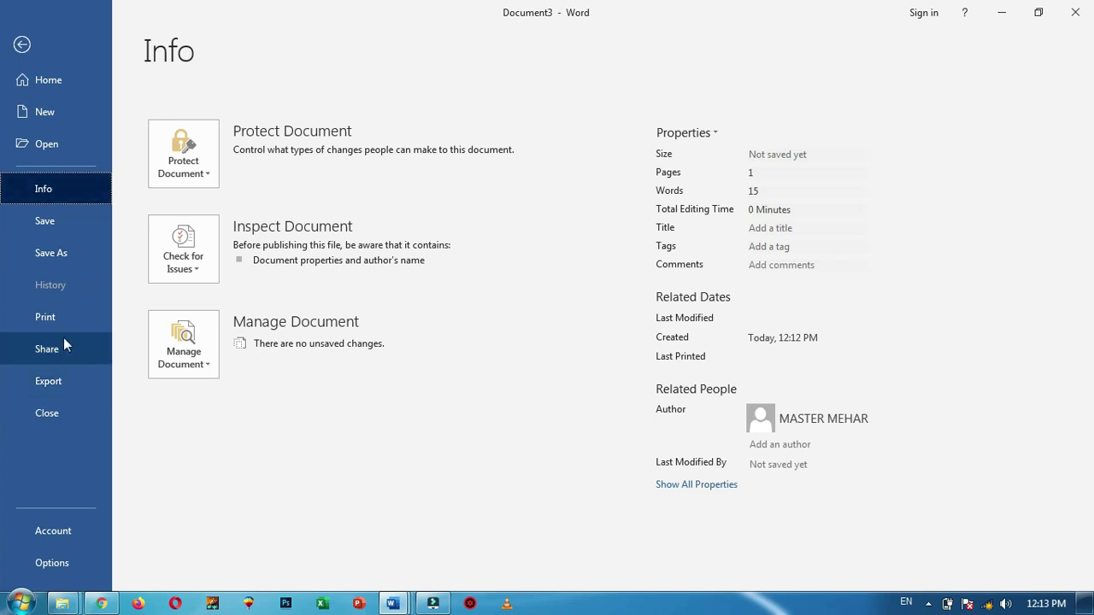
pyautogui.click(23, 44)
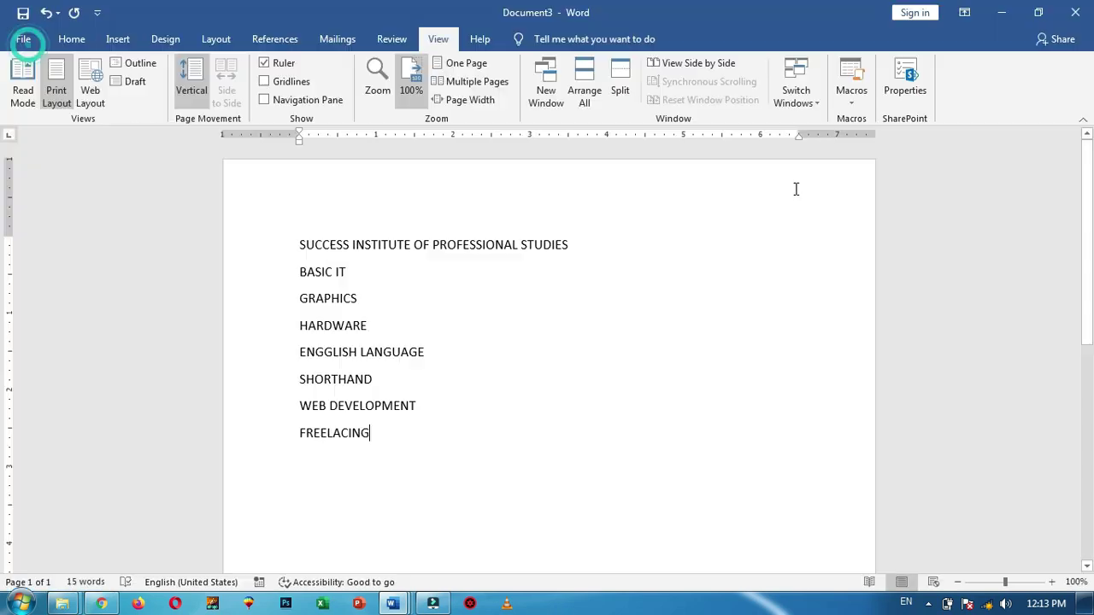
pyautogui.click(23, 39)
pyautogui.click(23, 43)
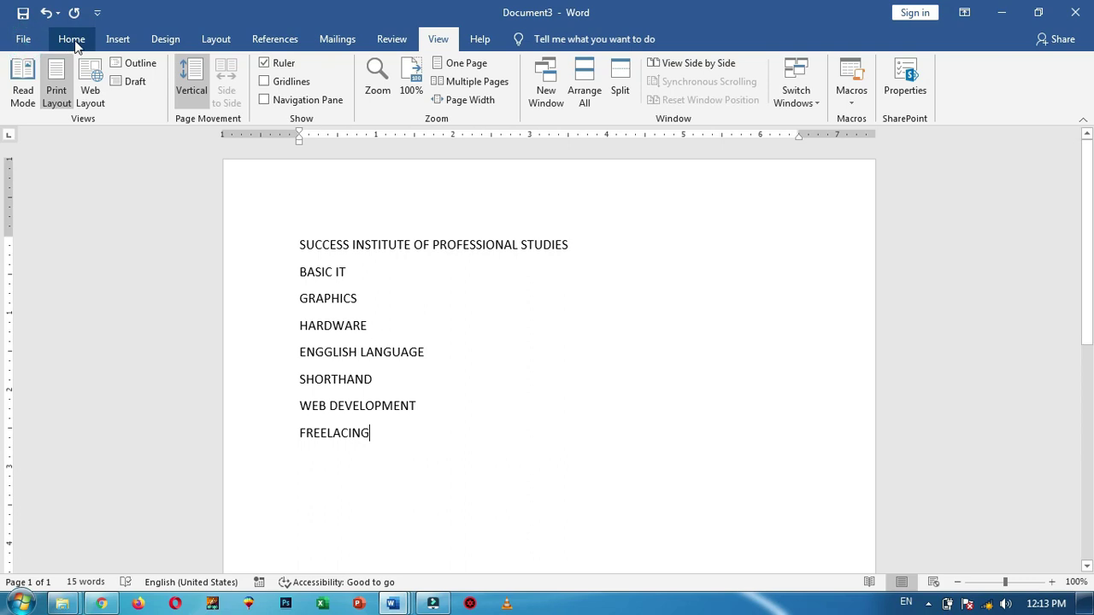
pyautogui.click(73, 41)
pyautogui.click(118, 40)
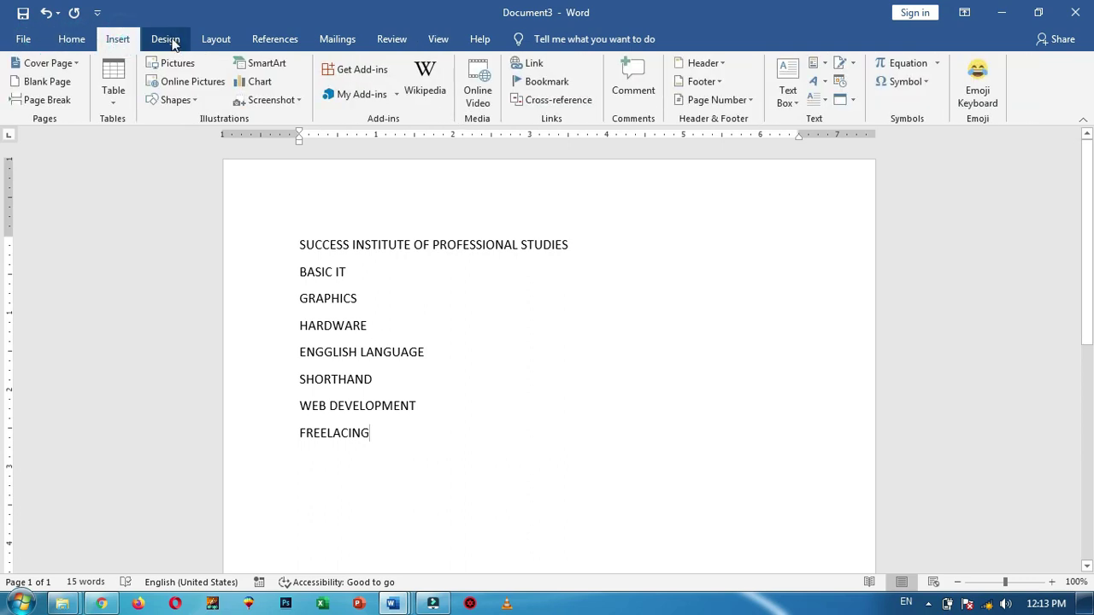
pyautogui.click(166, 39)
pyautogui.click(217, 39)
pyautogui.click(275, 39)
pyautogui.click(336, 39)
pyautogui.click(392, 39)
pyautogui.click(439, 39)
pyautogui.click(410, 439)
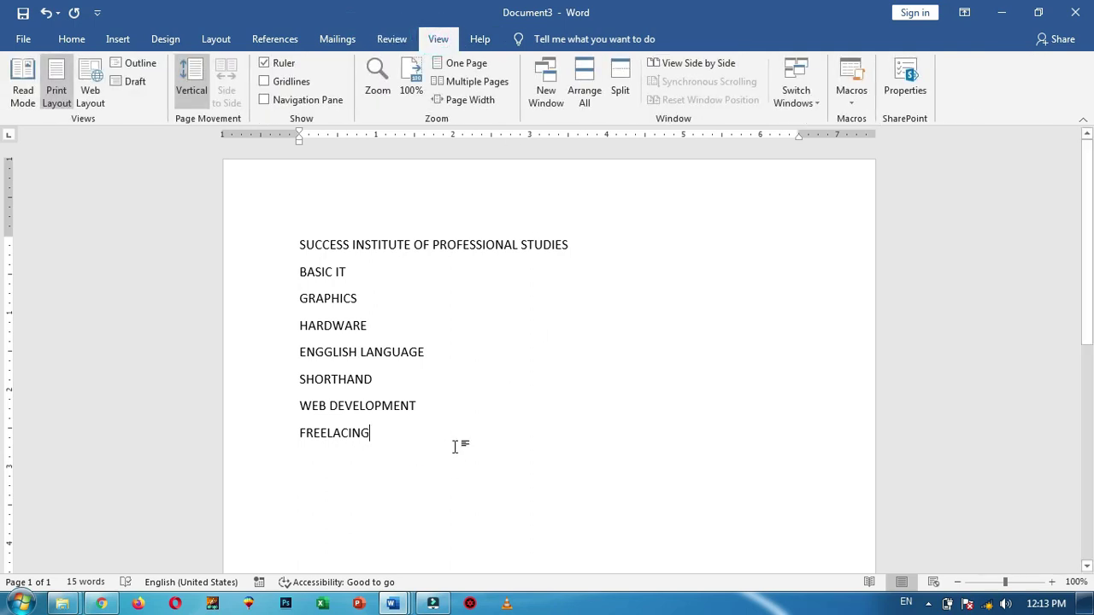